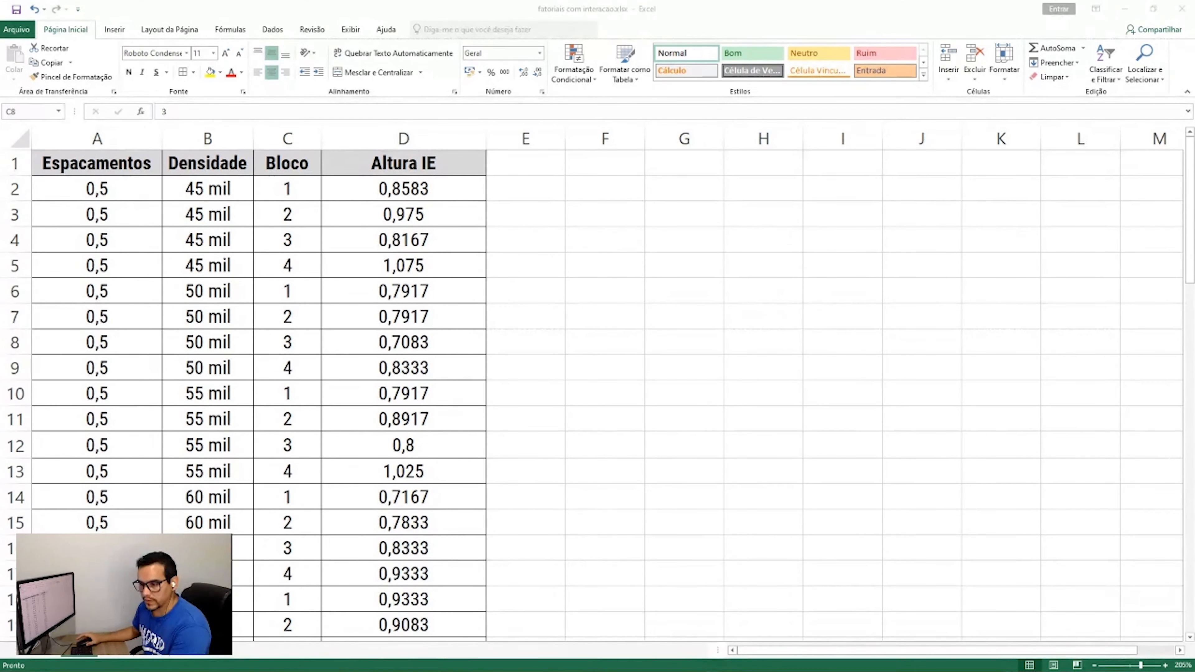
# Examine the spacing levels in the Espacamentos column down to the last data row and back to the headers
pyautogui.click(90, 250)
pyautogui.click(93, 262)
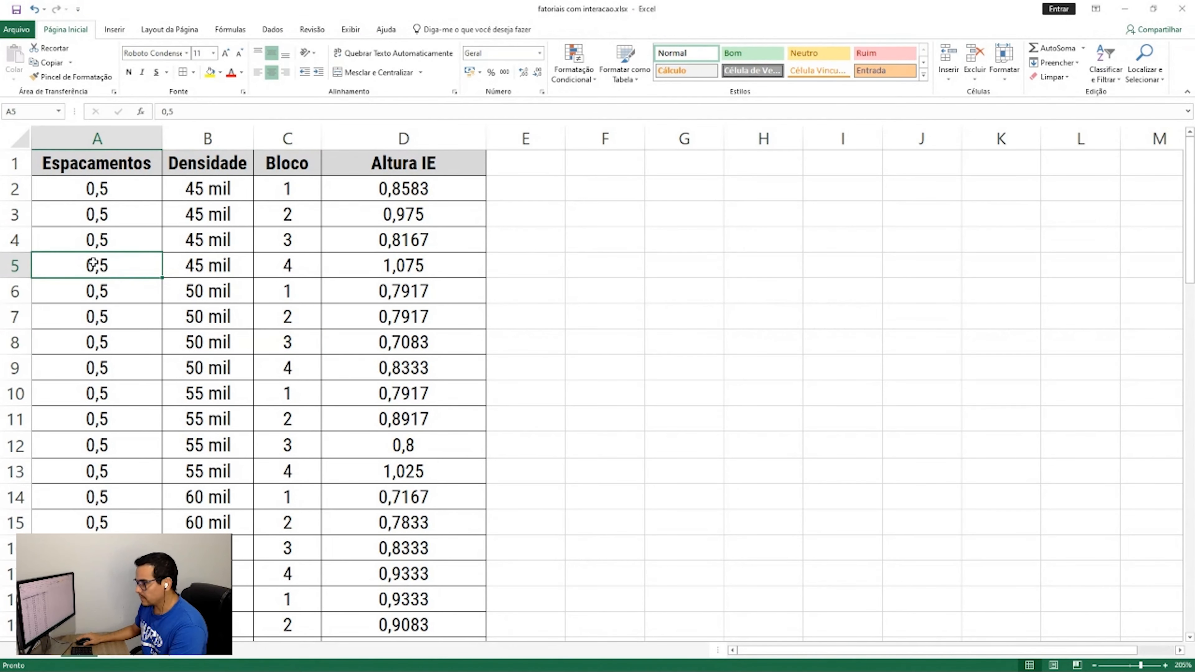
pyautogui.scroll(-4, 93, 262)
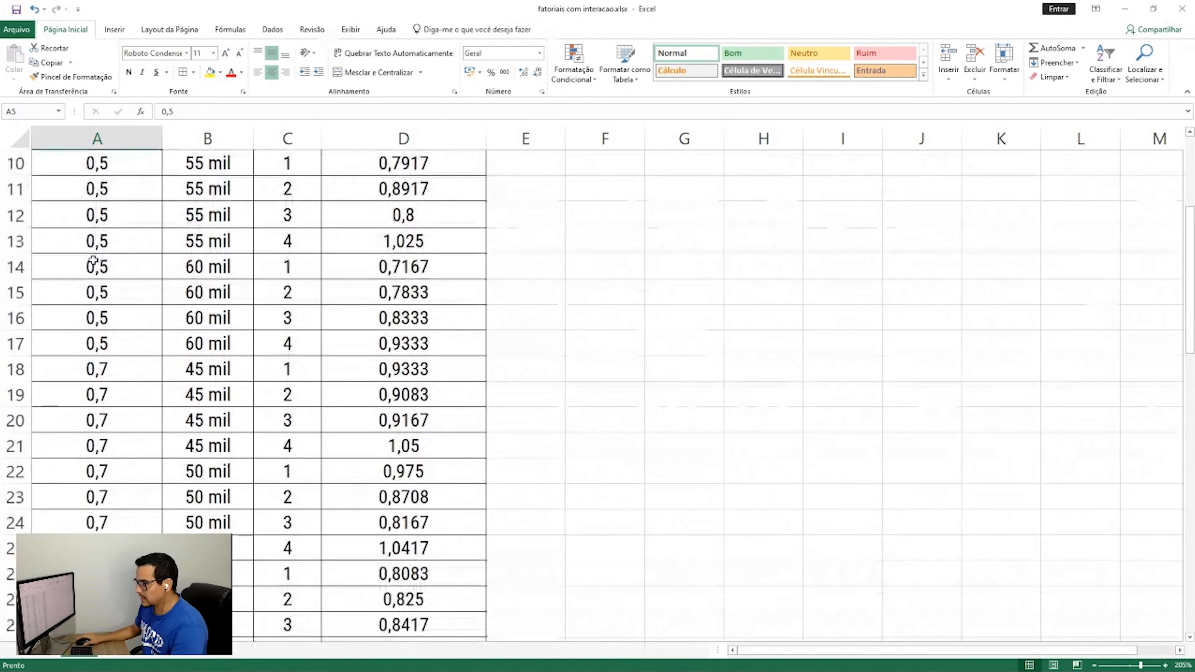
pyautogui.scroll(-5, 94, 262)
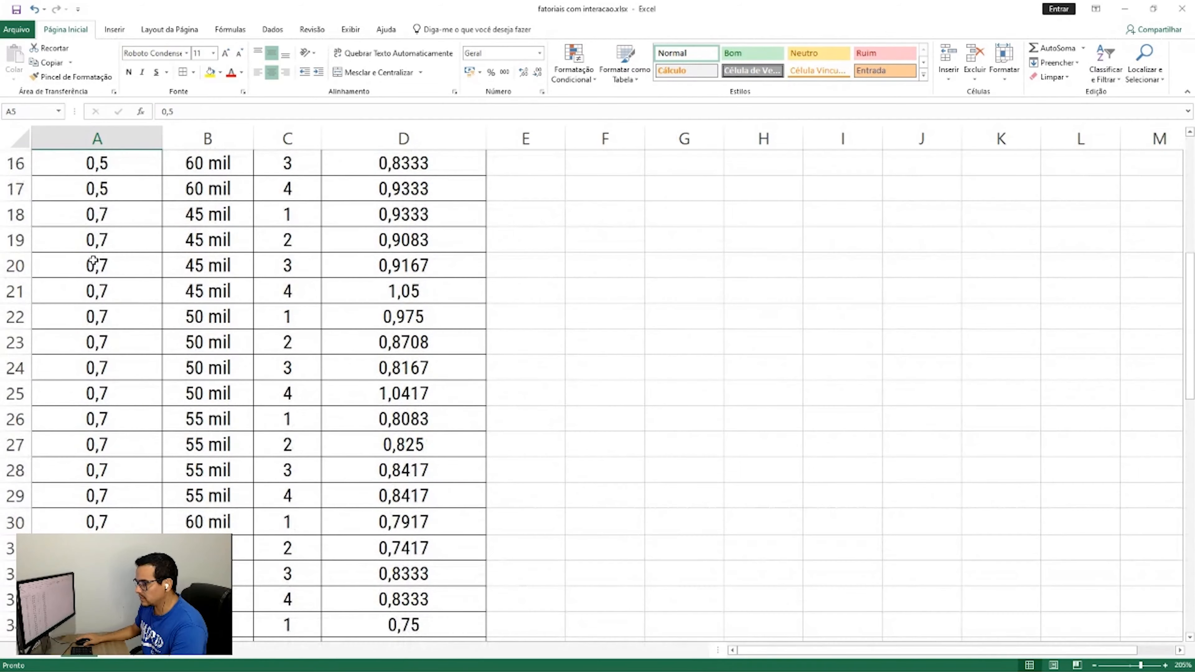
pyautogui.scroll(-3, 94, 262)
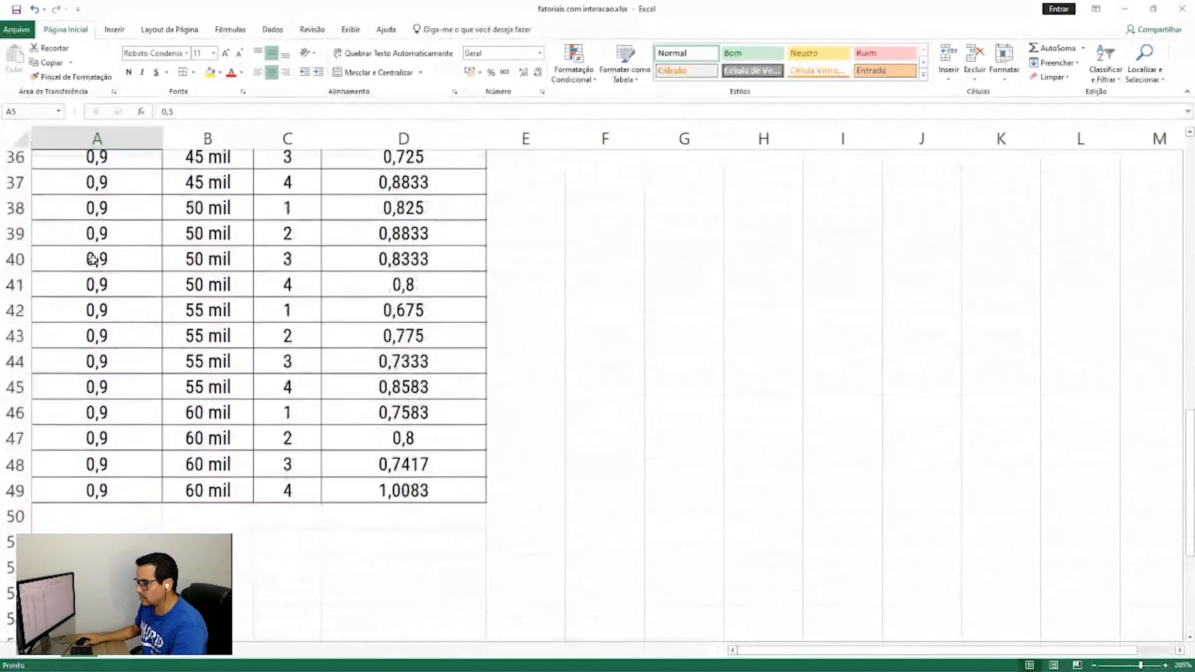
pyautogui.scroll(7, 94, 263)
pyautogui.scroll(5, 93, 263)
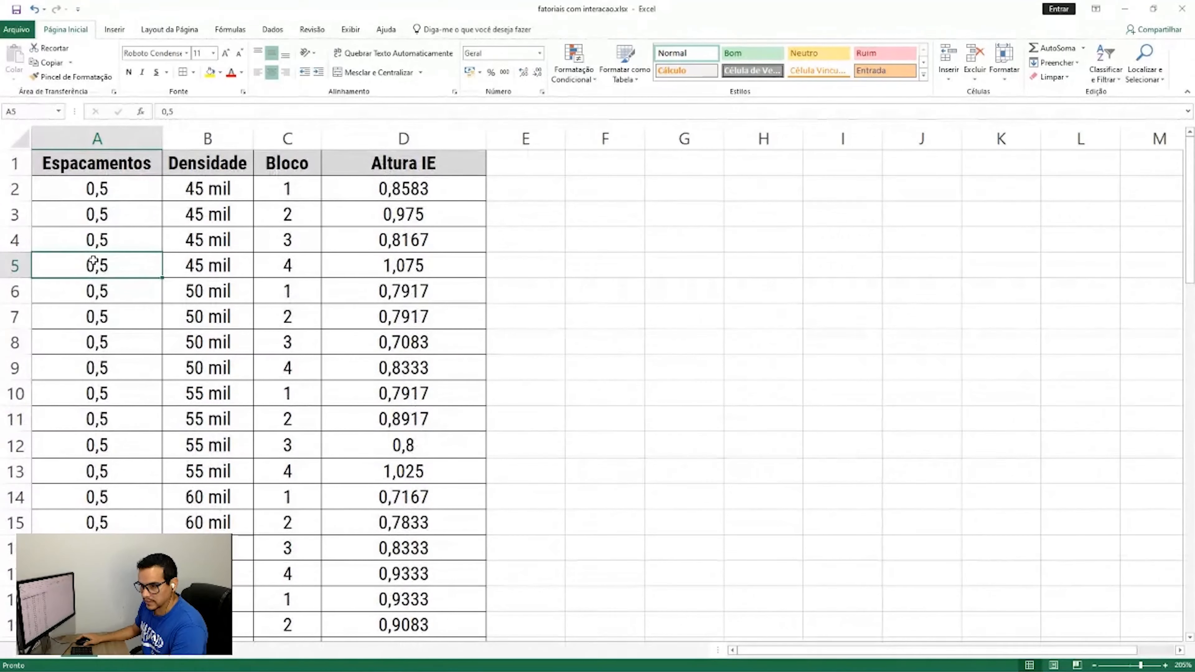
# Review how the Espacamentos, Densidade, Bloco and Altura IE columns organise the factors, blocks and response variable
pyautogui.click(211, 167)
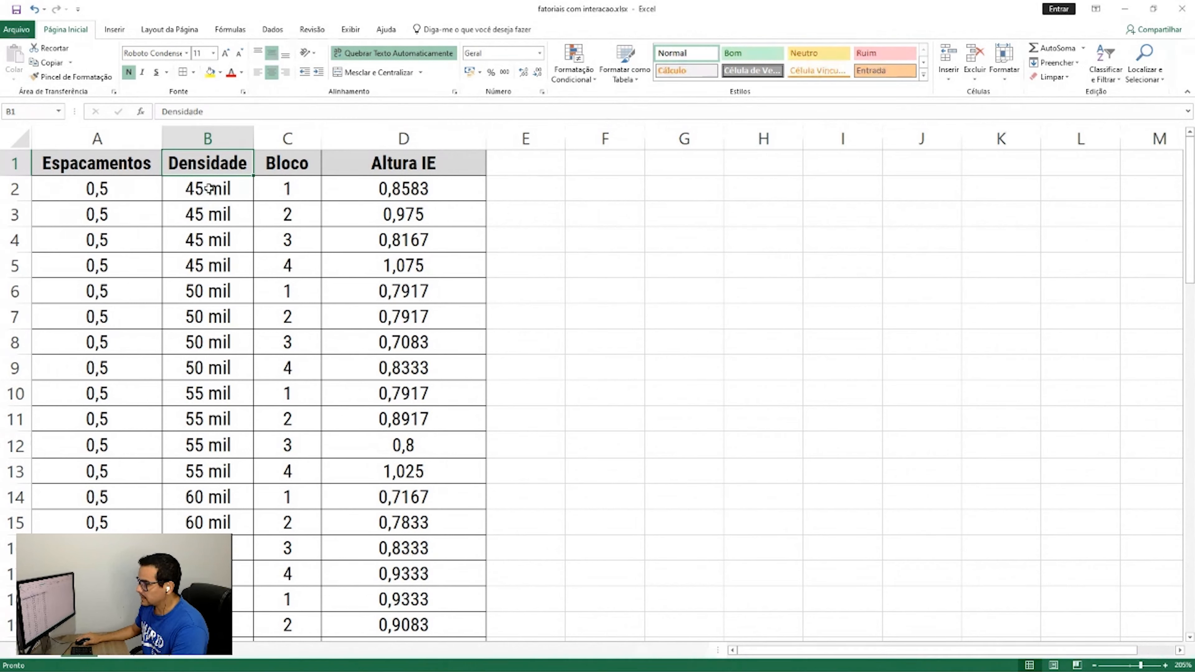
pyautogui.moveTo(209, 190); pyautogui.dragTo(113, 474)
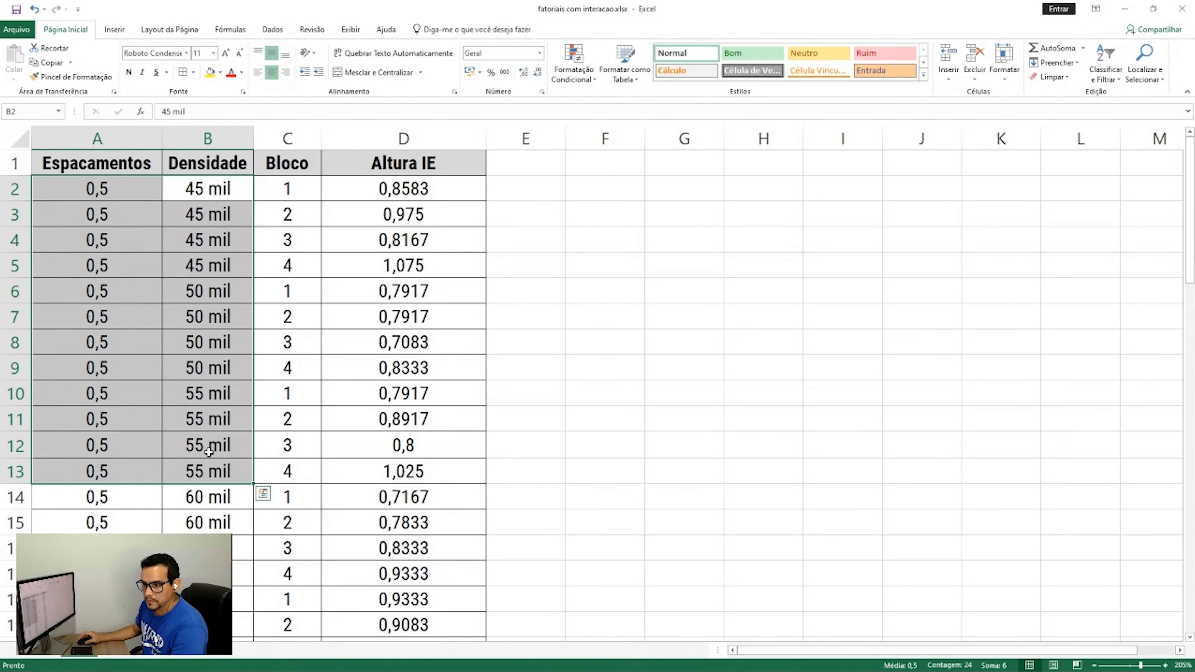
pyautogui.moveTo(289, 186); pyautogui.dragTo(289, 268)
pyautogui.click(292, 170)
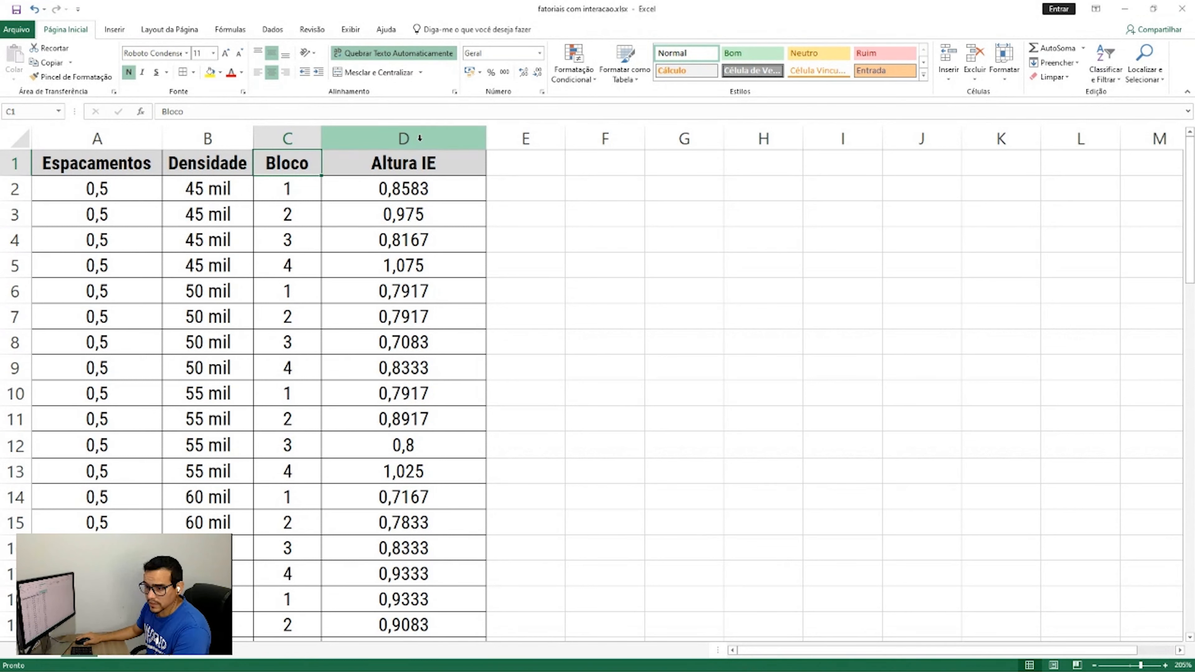
pyautogui.click(408, 163)
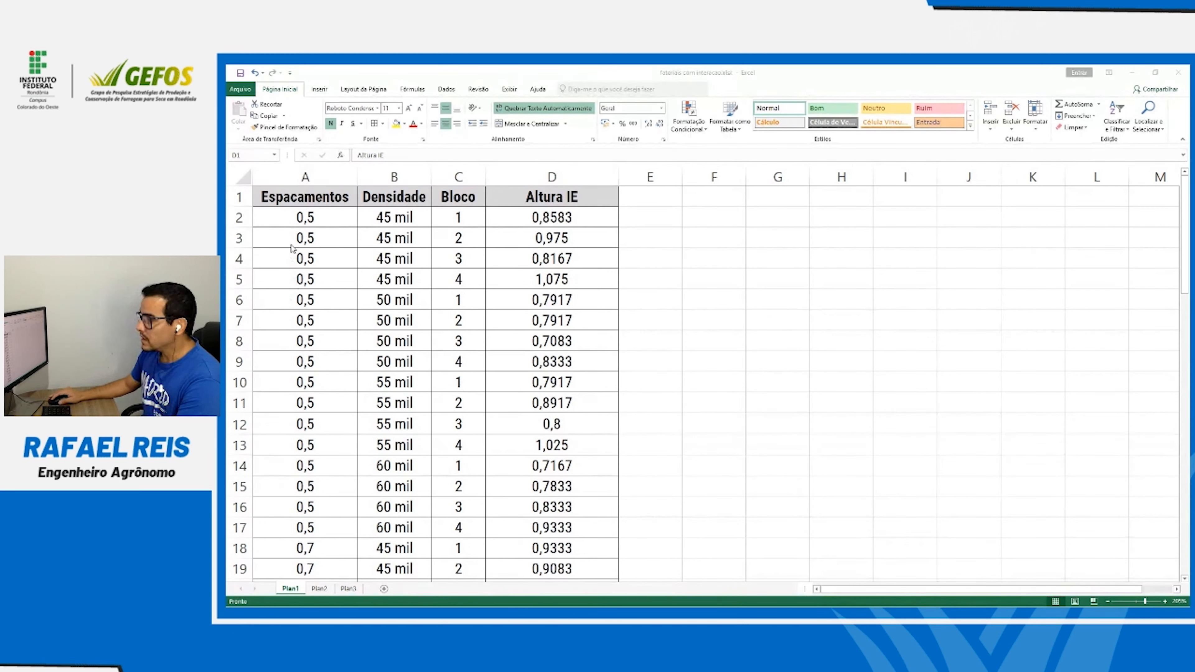
pyautogui.click(314, 245)
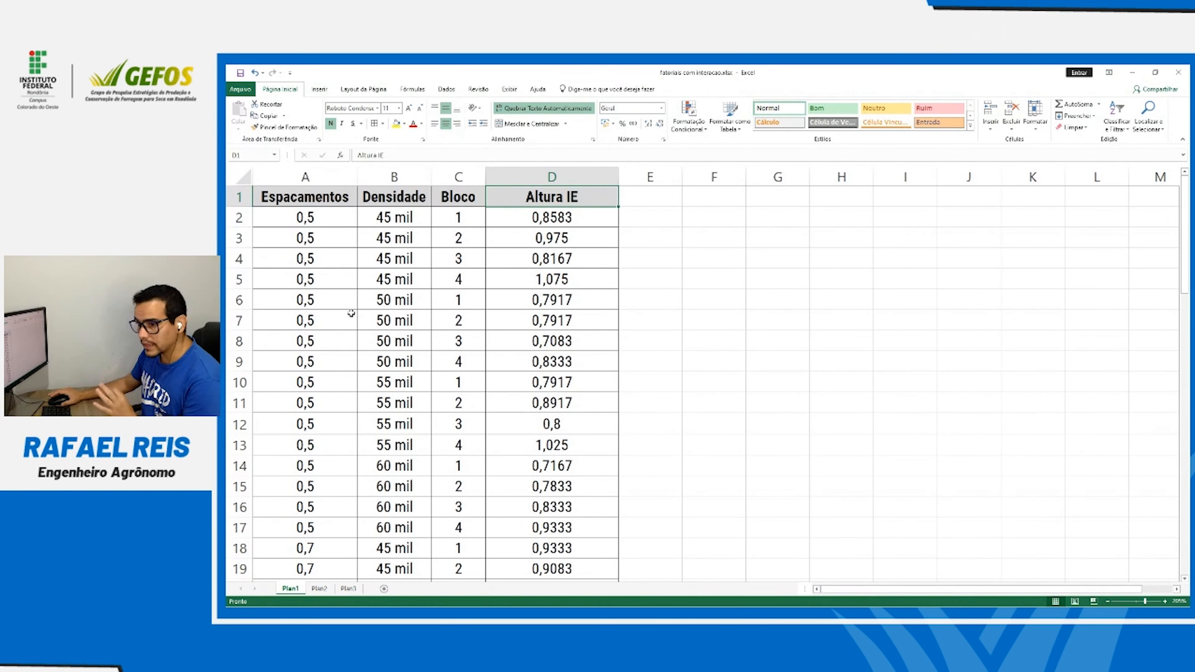
pyautogui.click(323, 176)
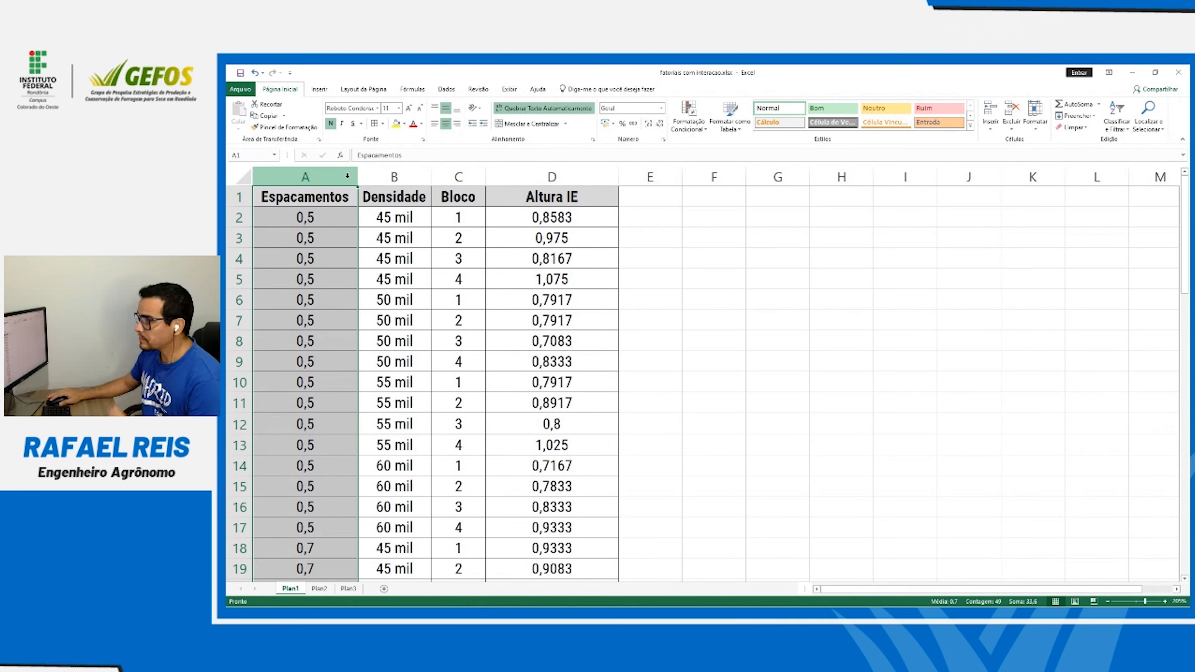
pyautogui.click(394, 177)
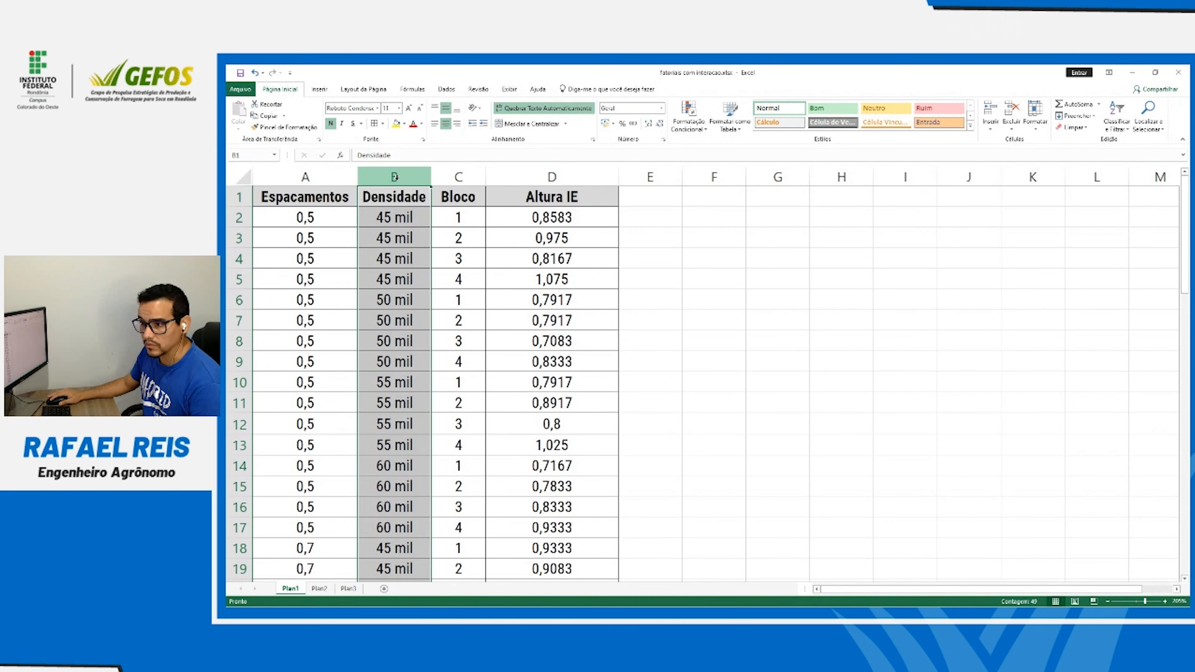
pyautogui.click(469, 175)
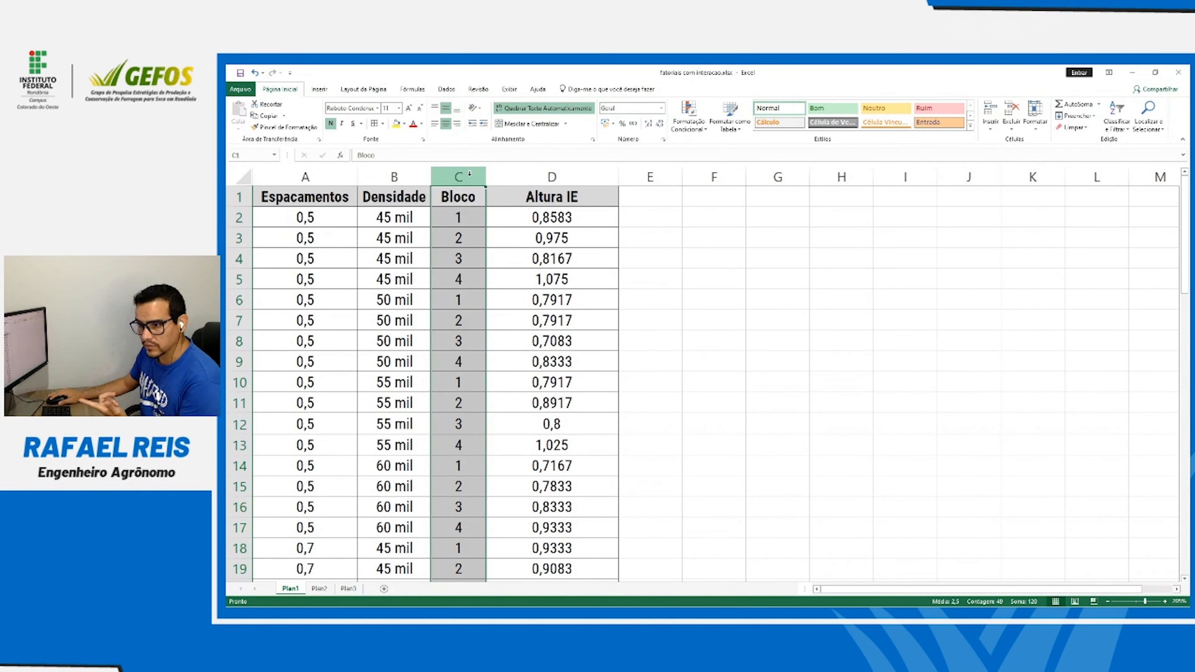
pyautogui.moveTo(519, 176); pyautogui.dragTo(672, 194)
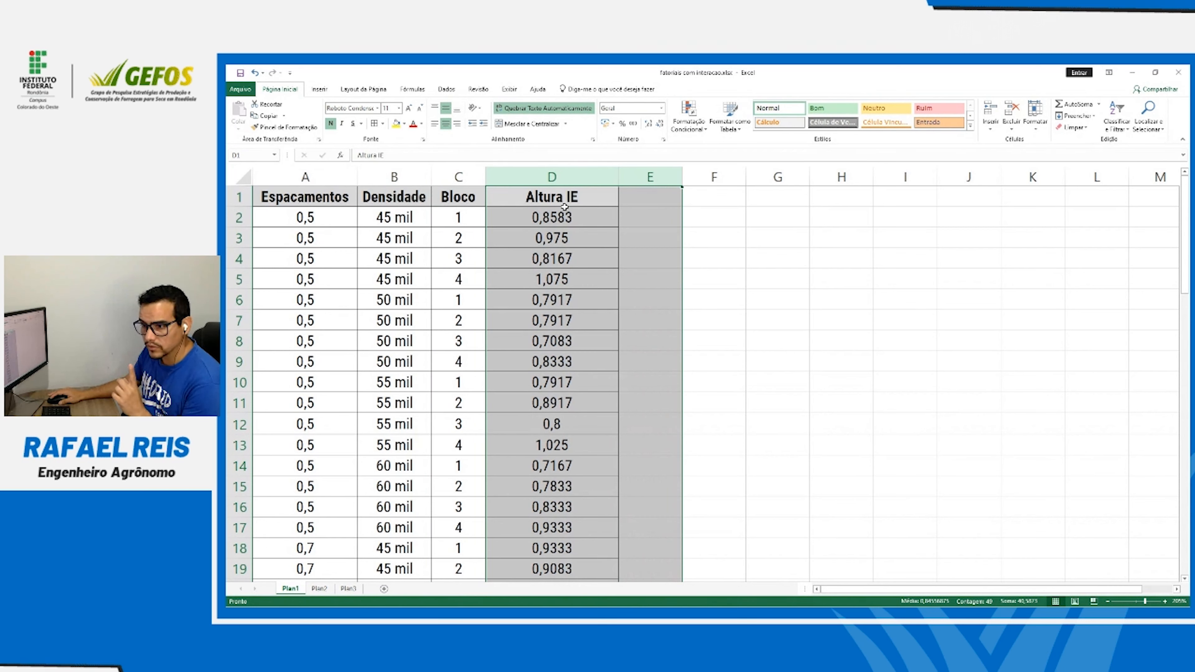
pyautogui.click(642, 204)
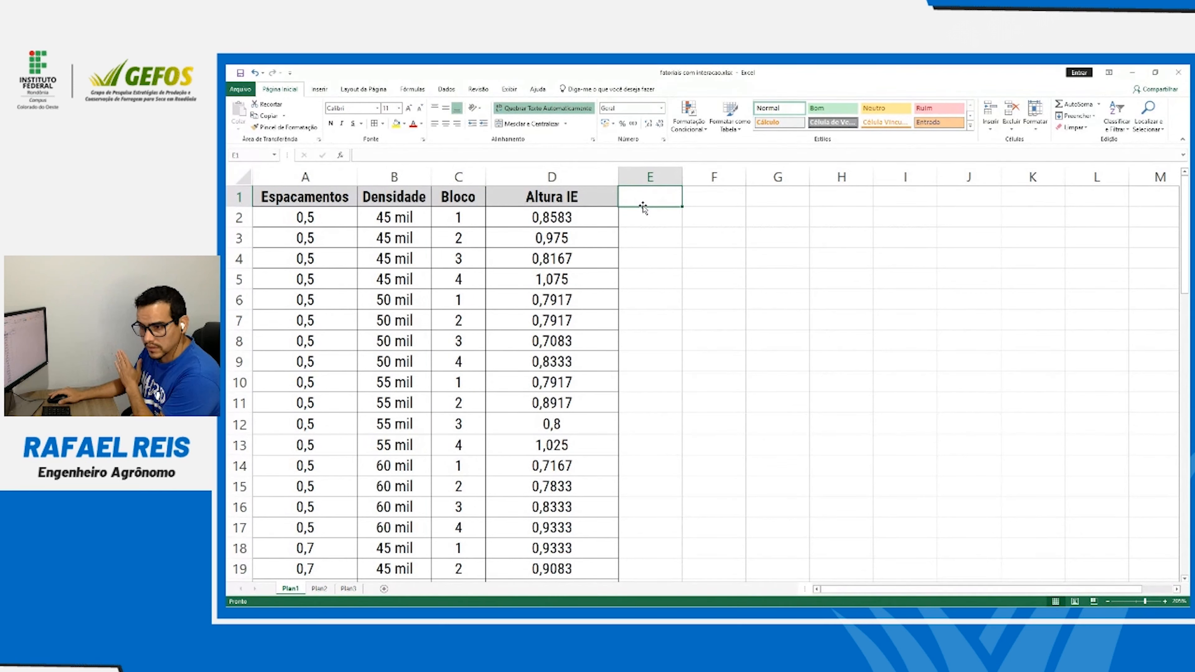
# Examine how each spacing and density combination is arranged across its four blocks, from 0,5 with 45 mil to 0,7 with 45 mil
pyautogui.click(365, 225)
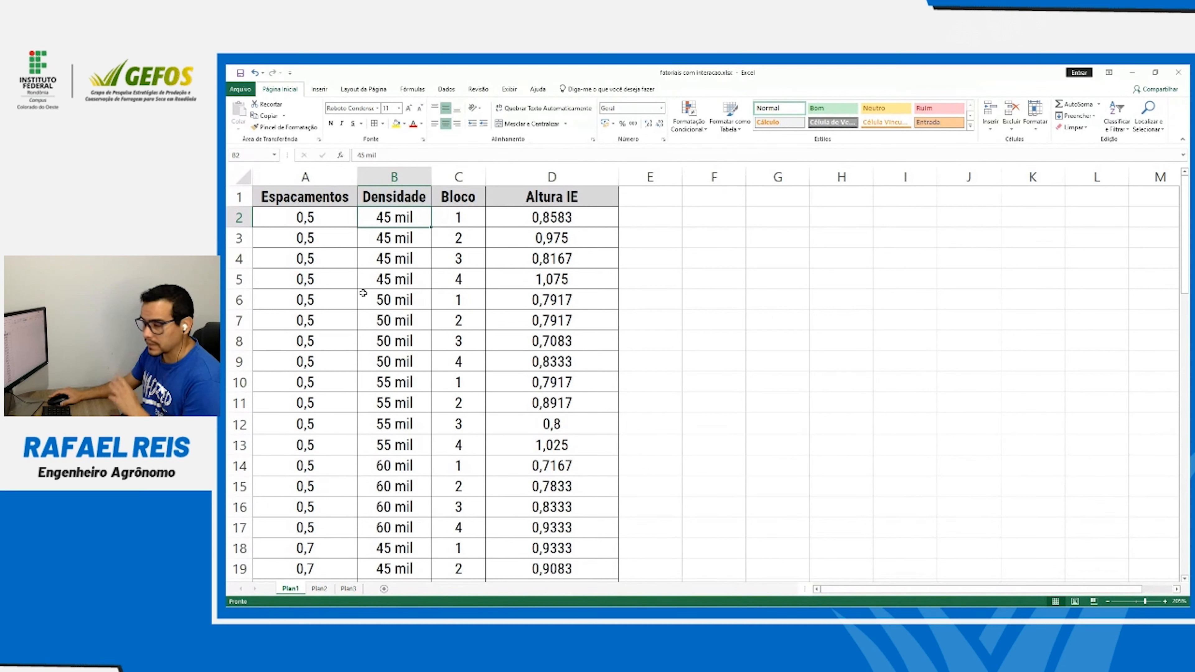
pyautogui.click(562, 281)
pyautogui.moveTo(561, 282); pyautogui.dragTo(557, 218)
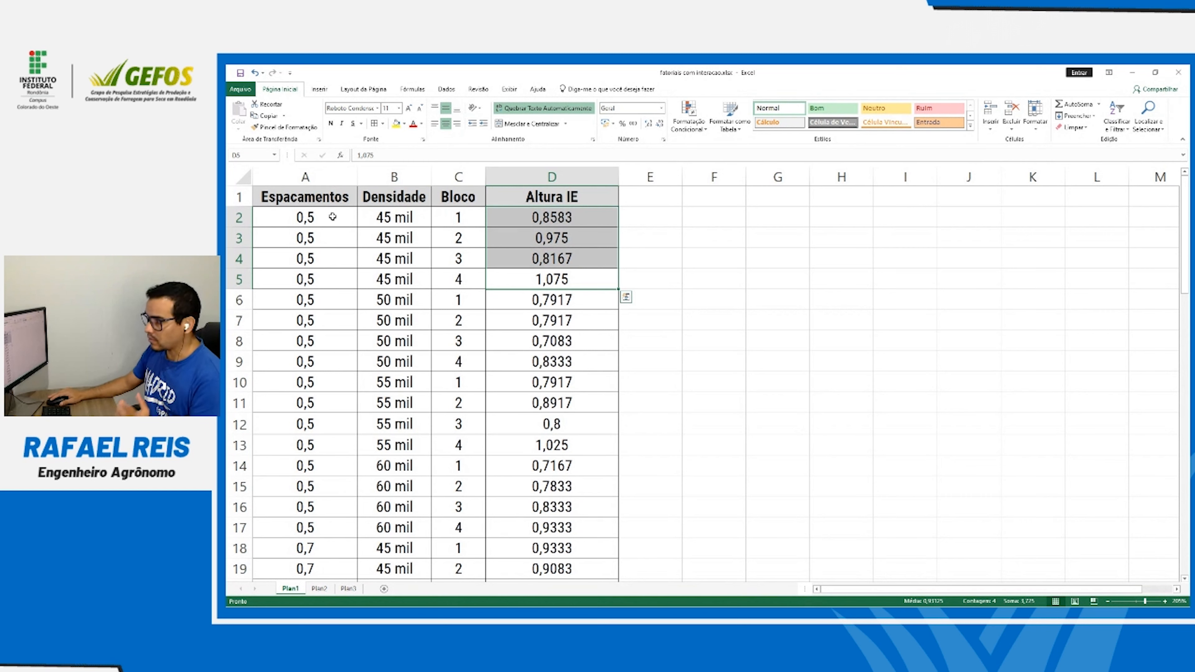
pyautogui.moveTo(338, 220); pyautogui.dragTo(401, 289)
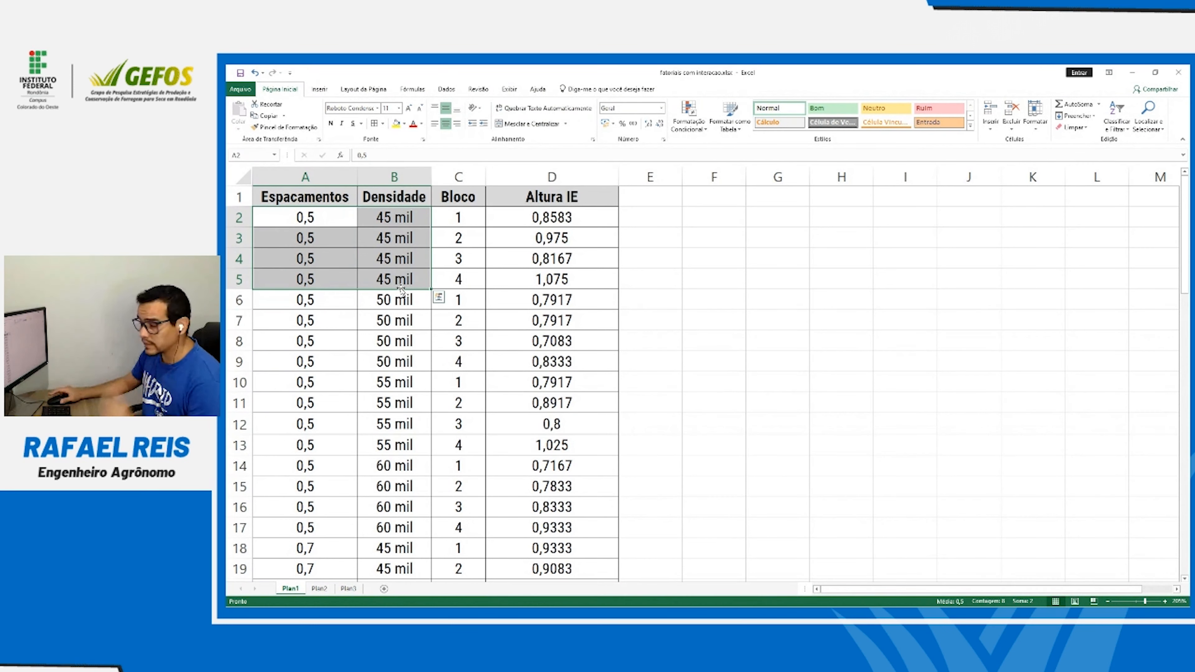
pyautogui.click(334, 220)
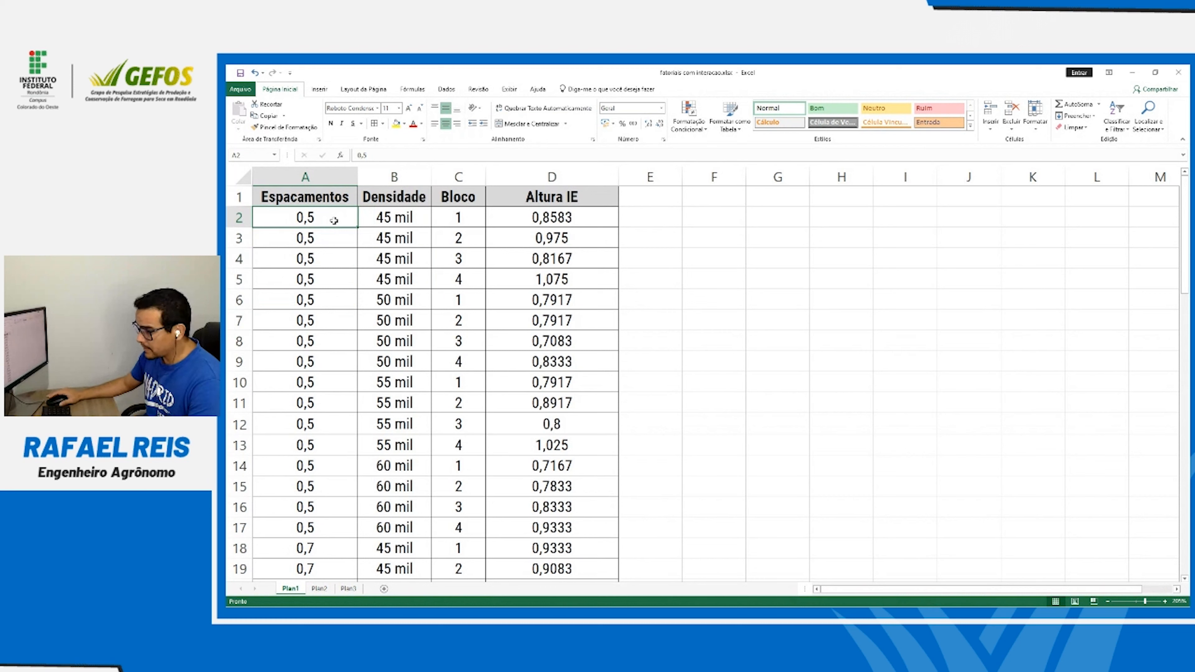
pyautogui.moveTo(321, 215); pyautogui.dragTo(305, 523)
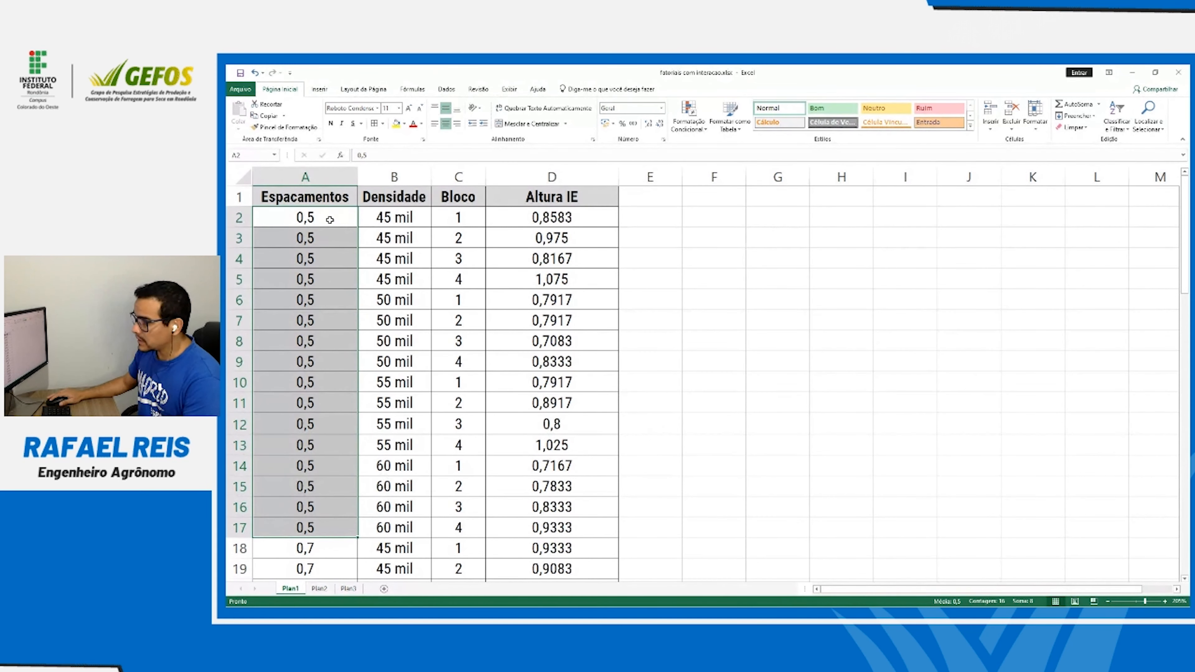
pyautogui.moveTo(328, 218); pyautogui.dragTo(397, 282)
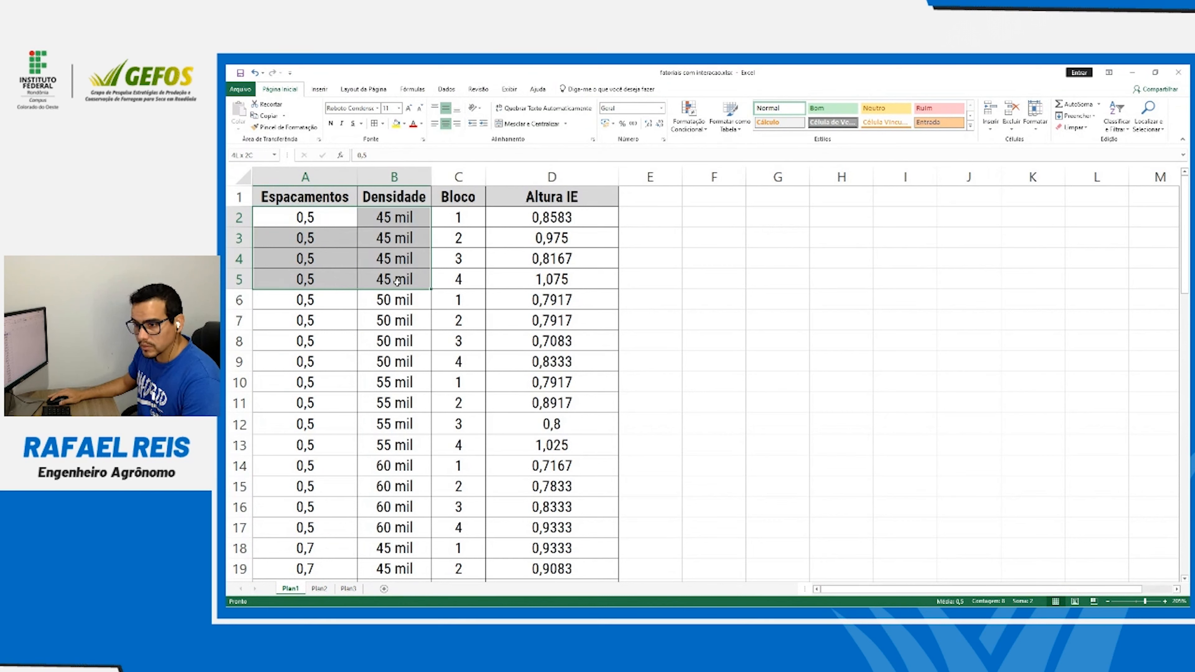
pyautogui.moveTo(397, 281); pyautogui.dragTo(450, 283)
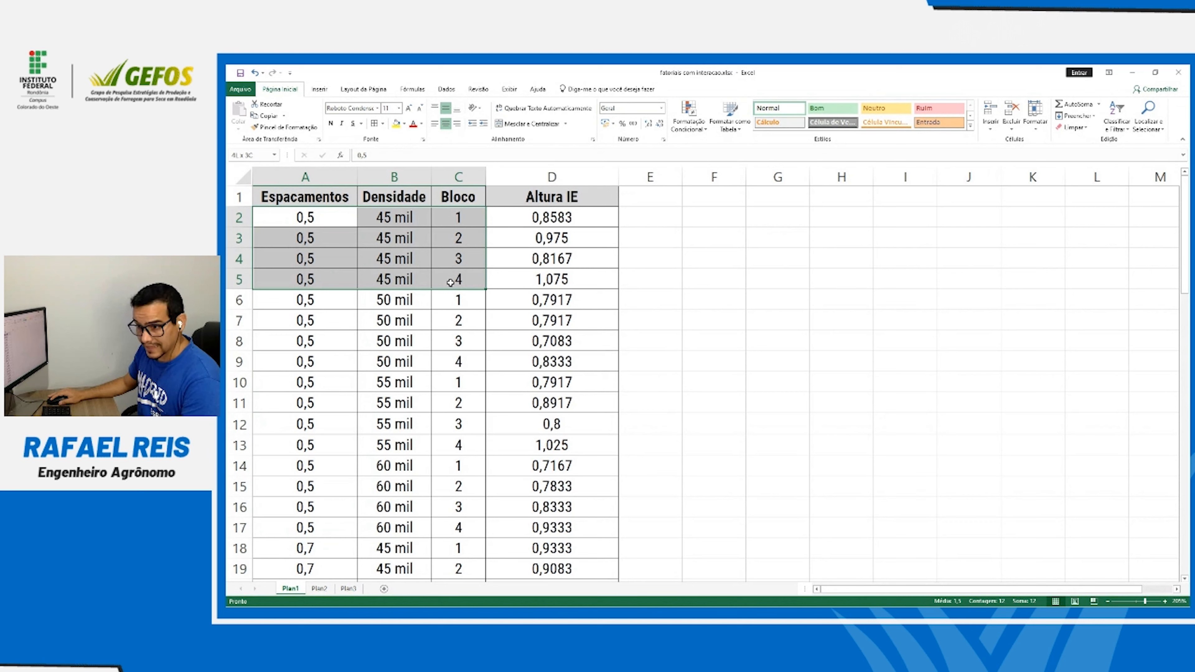
pyautogui.moveTo(513, 285); pyautogui.dragTo(519, 285)
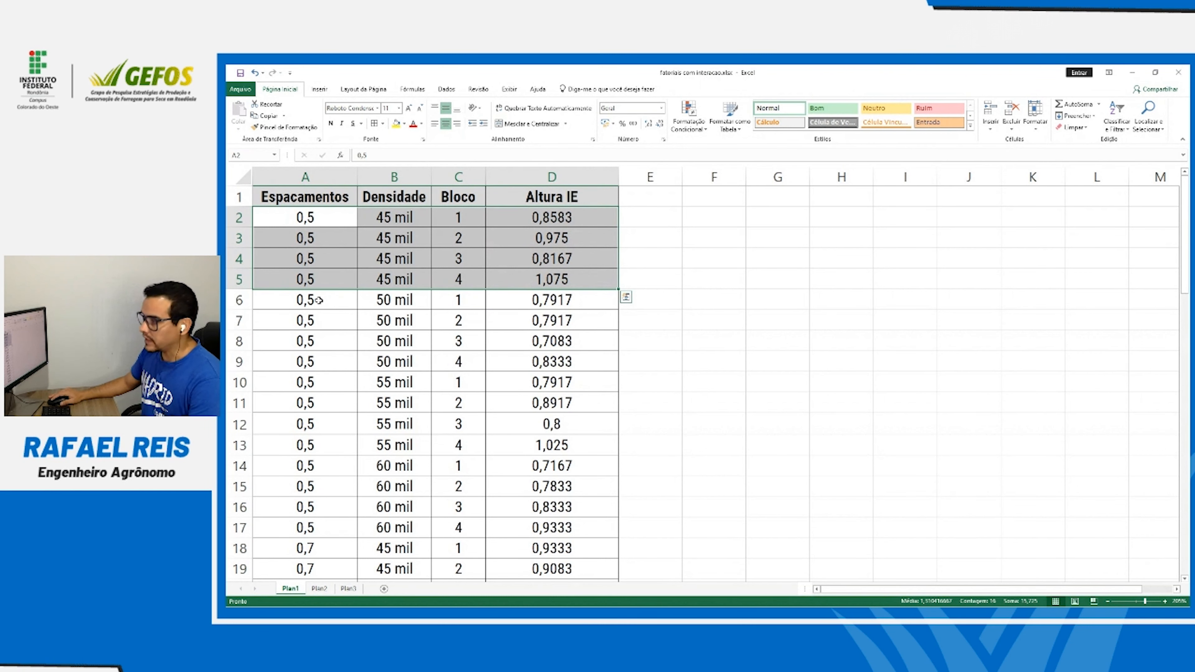
pyautogui.moveTo(319, 300); pyautogui.dragTo(547, 361)
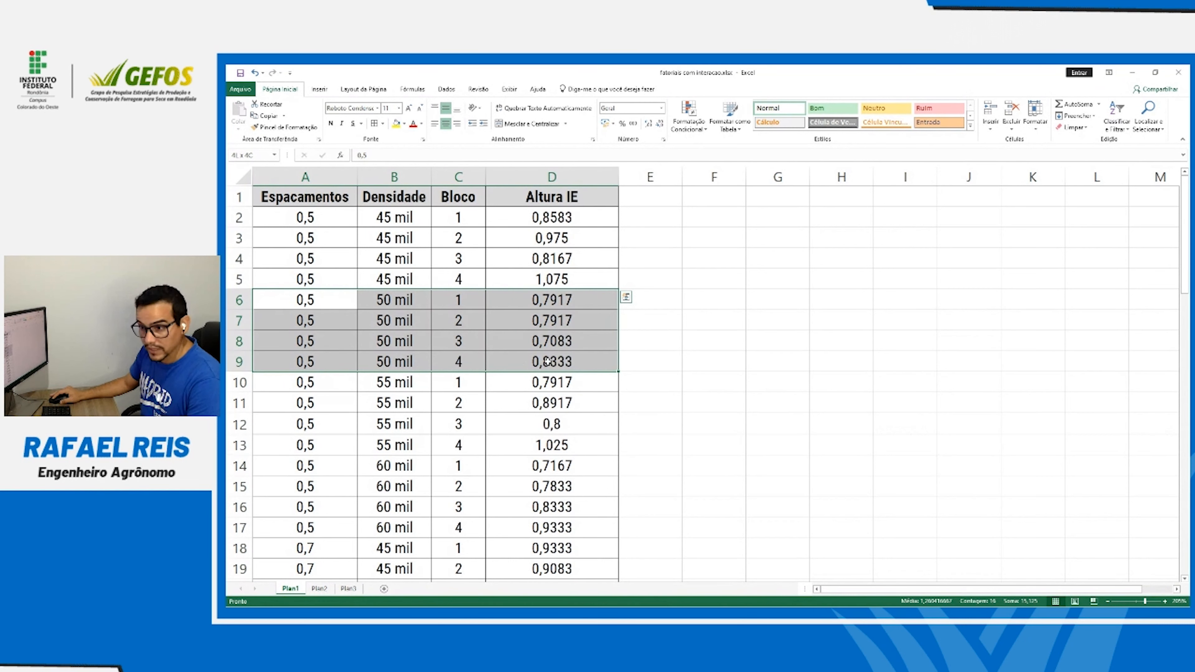
pyautogui.click(342, 382)
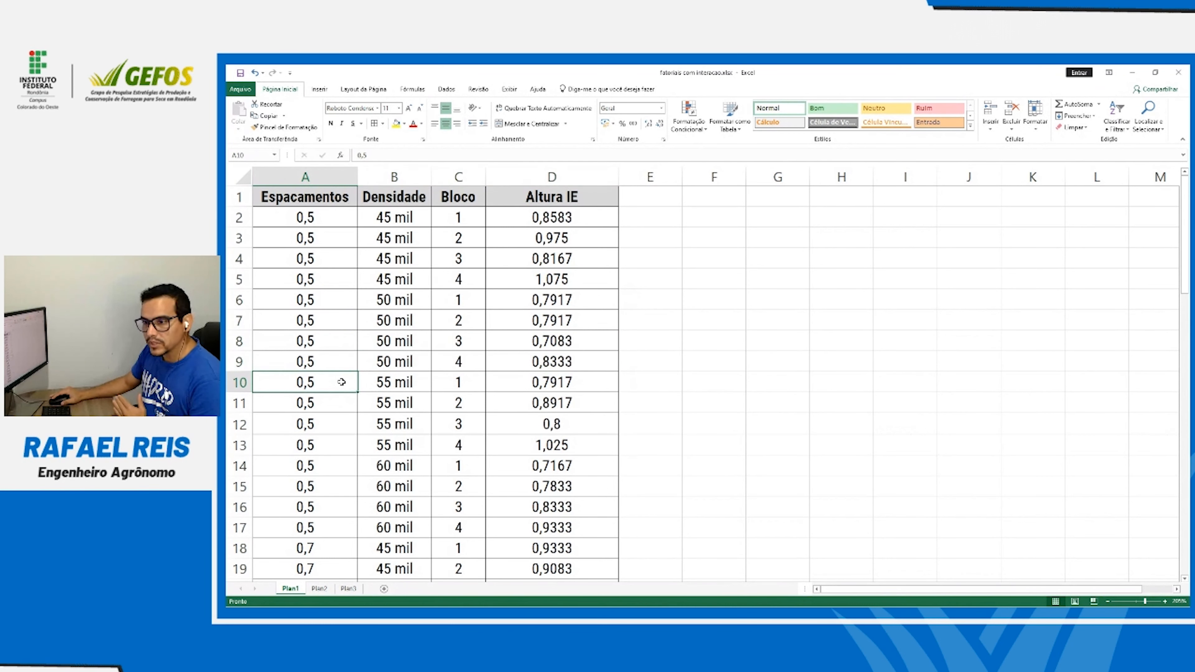
pyautogui.moveTo(317, 530); pyautogui.dragTo(559, 467)
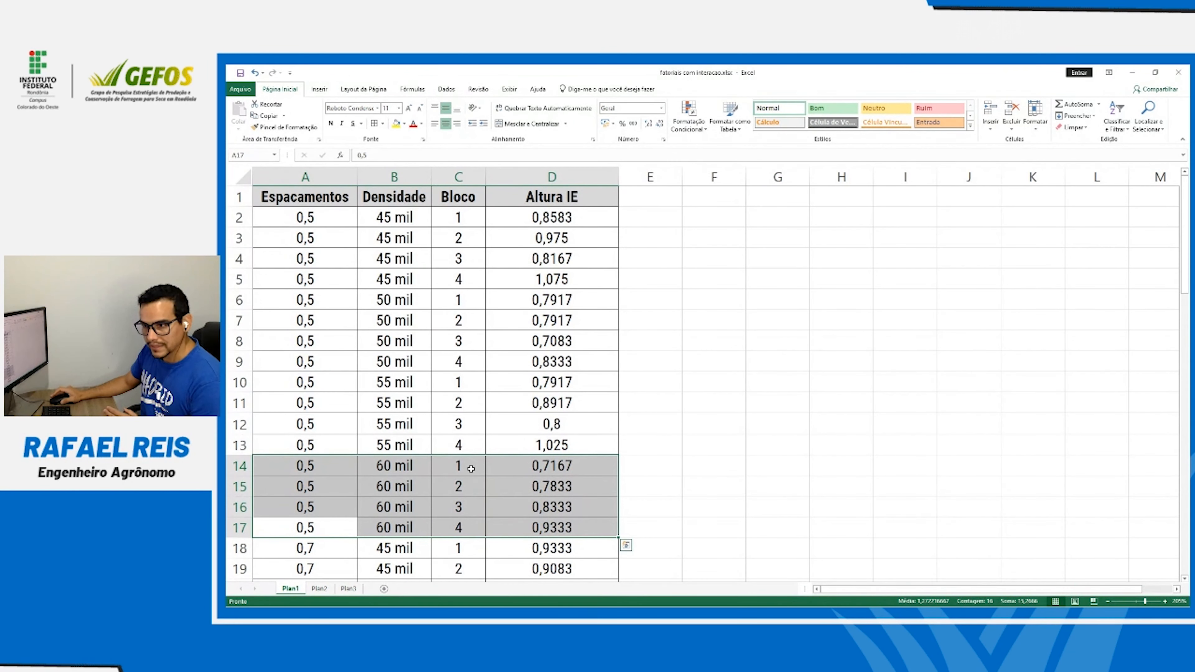
pyautogui.scroll(-4, 372, 460)
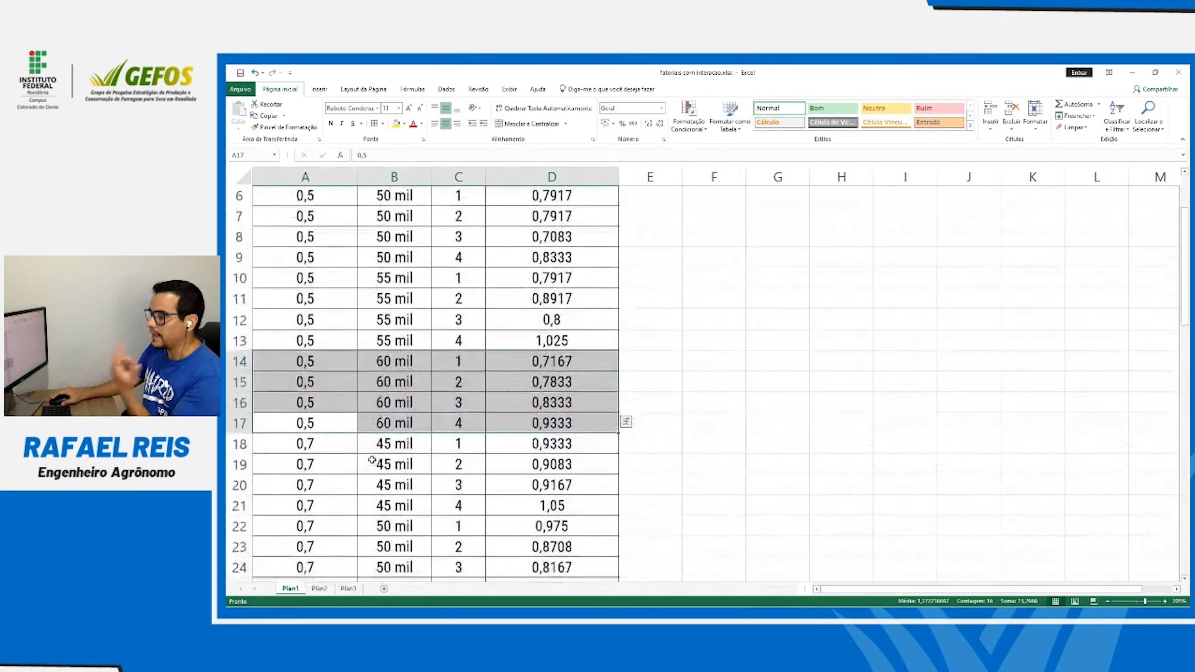
pyautogui.moveTo(316, 296); pyautogui.dragTo(473, 362)
pyautogui.scroll(4, 458, 379)
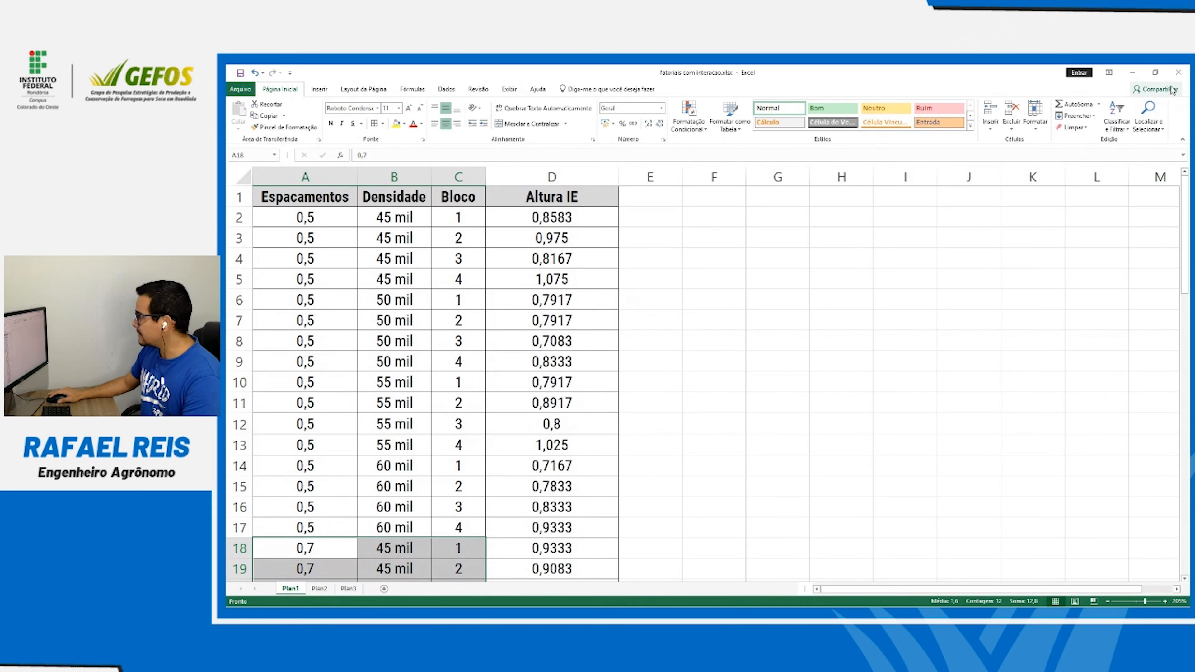
# Close the factorial data workbook and switch to Sisvar
pyautogui.click(1178, 72)
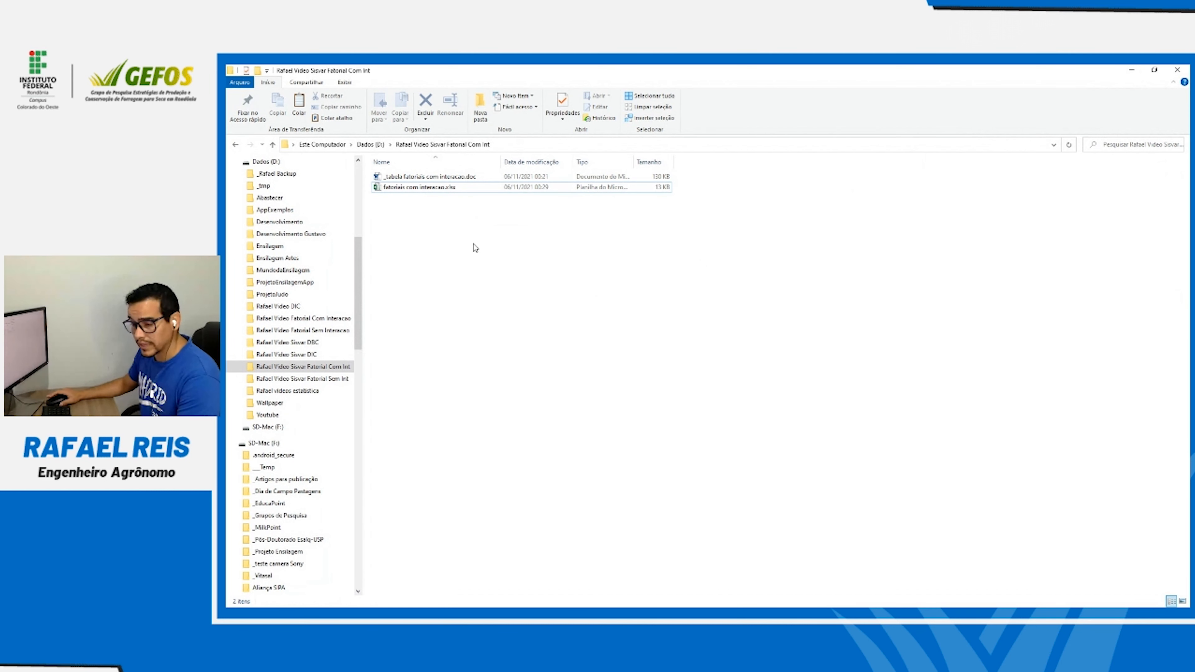
pyautogui.hotkey('alt', 'Tab')
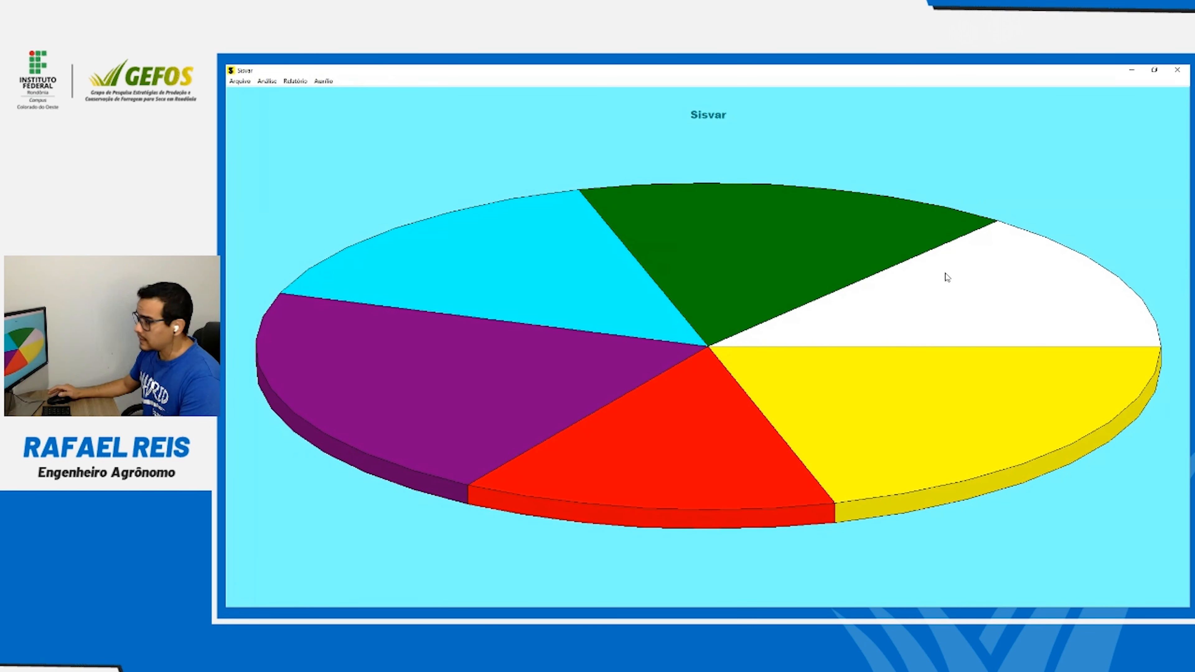
# Start an Anava analysis and browse for its data file in the Sisvar "Fatorial Com Int" folder
pyautogui.click(267, 83)
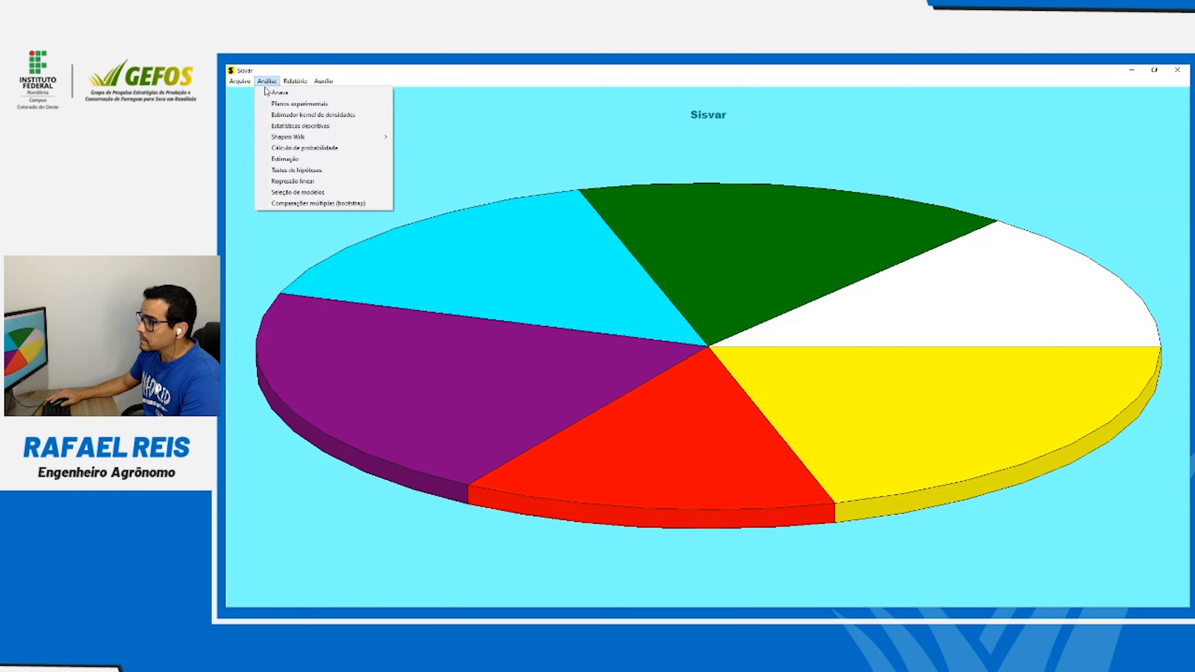
pyautogui.click(282, 94)
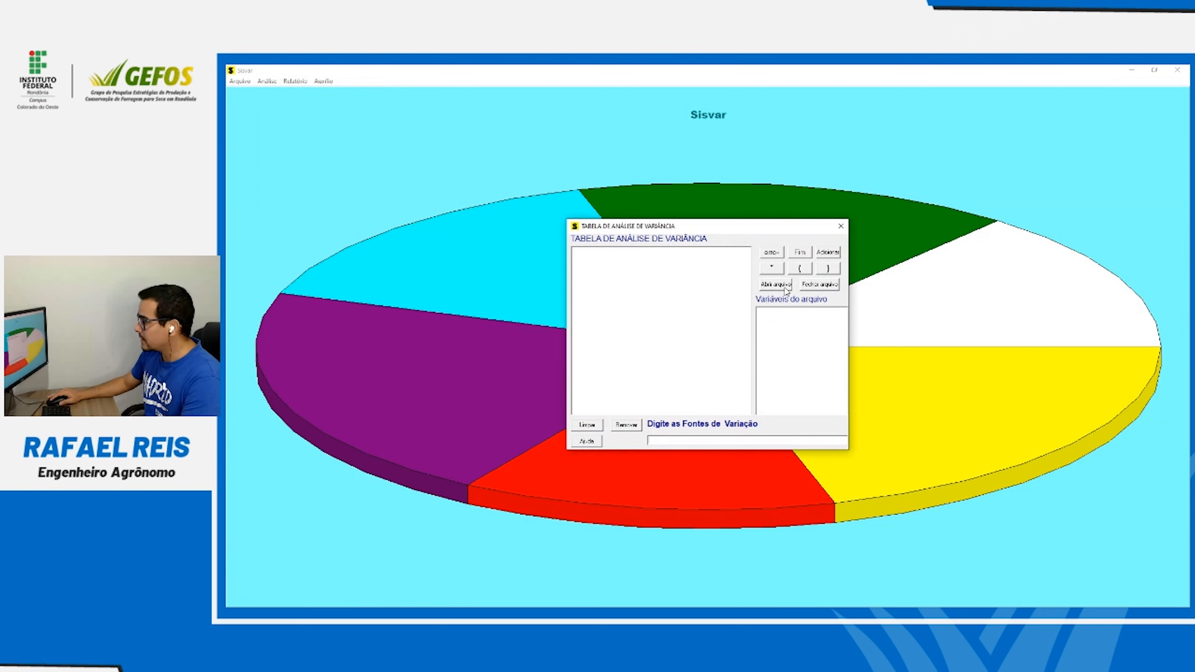
pyautogui.click(775, 285)
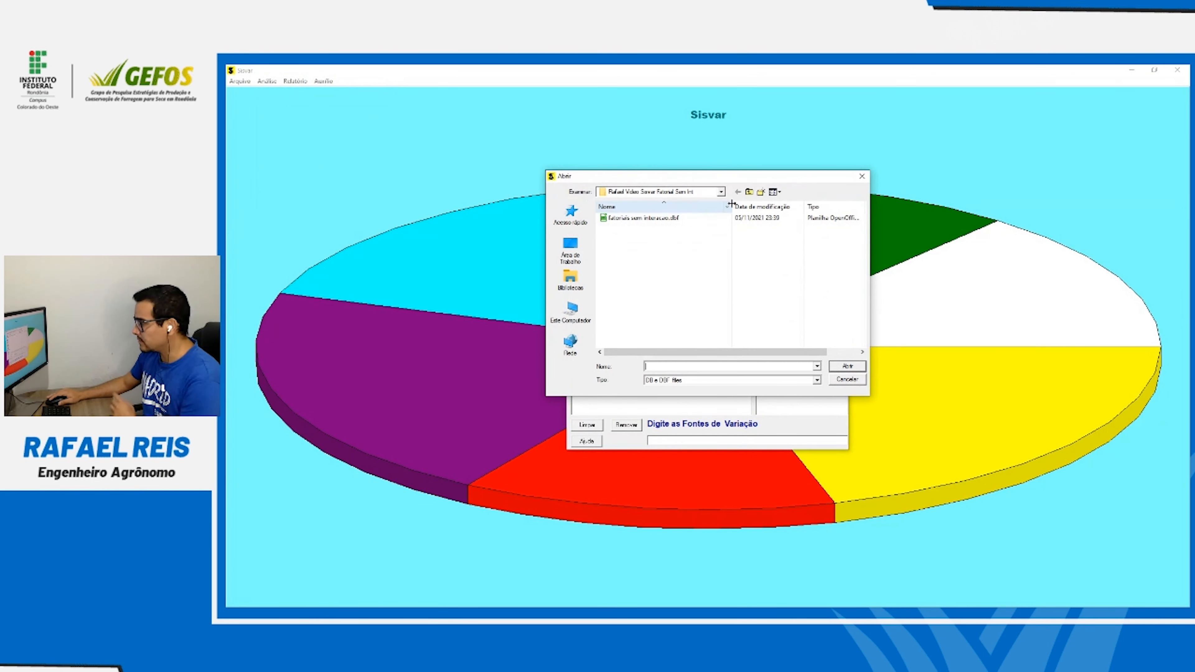
pyautogui.click(749, 192)
pyautogui.scroll(-1, 707, 264)
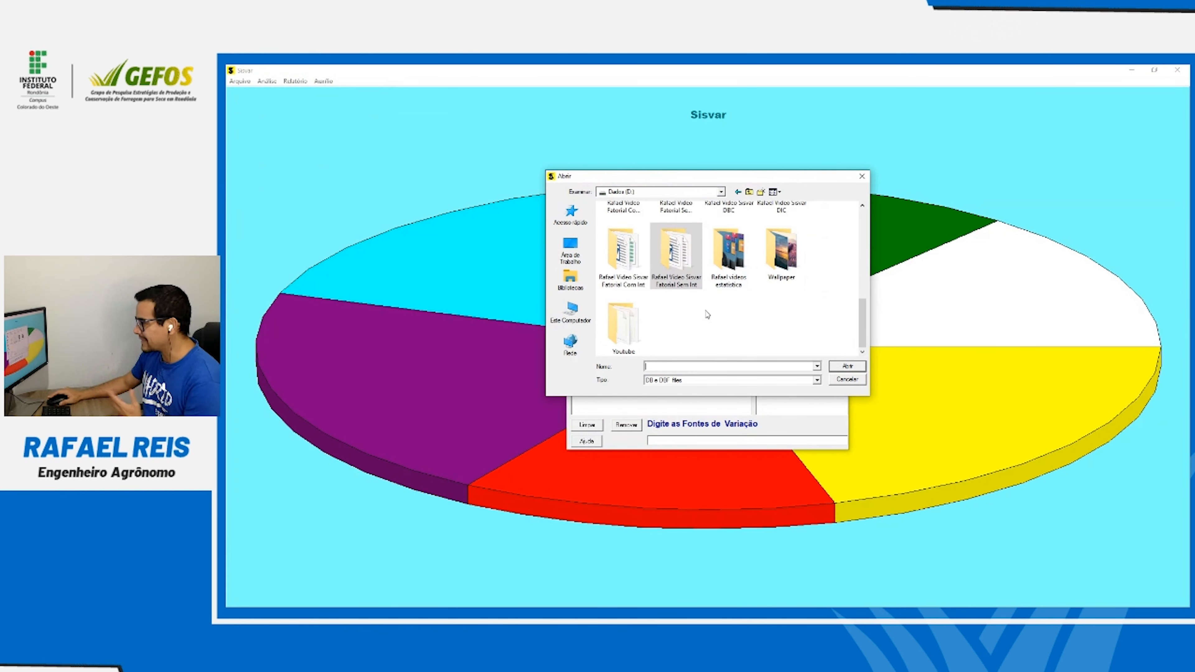
pyautogui.doubleClick(625, 253)
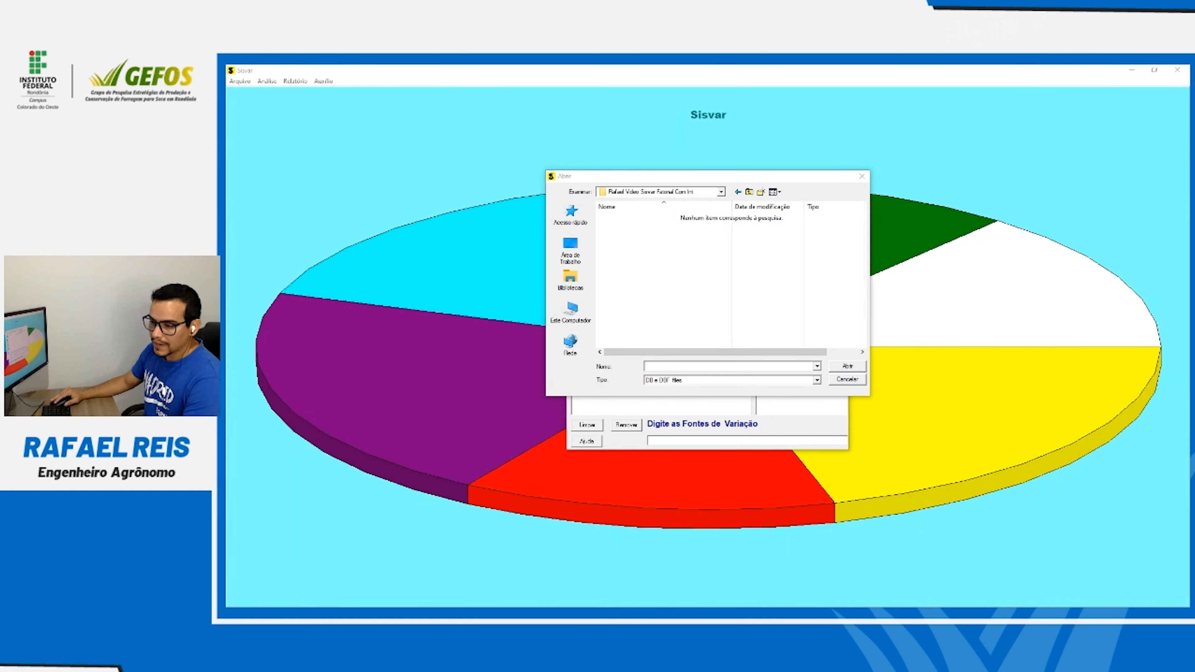
# Open "fatoriais com interacao.xlsx" in Excel, check which file types Save As offers, and leave the workbook without saving
pyautogui.hotkey('alt', 'Tab')
pyautogui.doubleClick(378, 189)
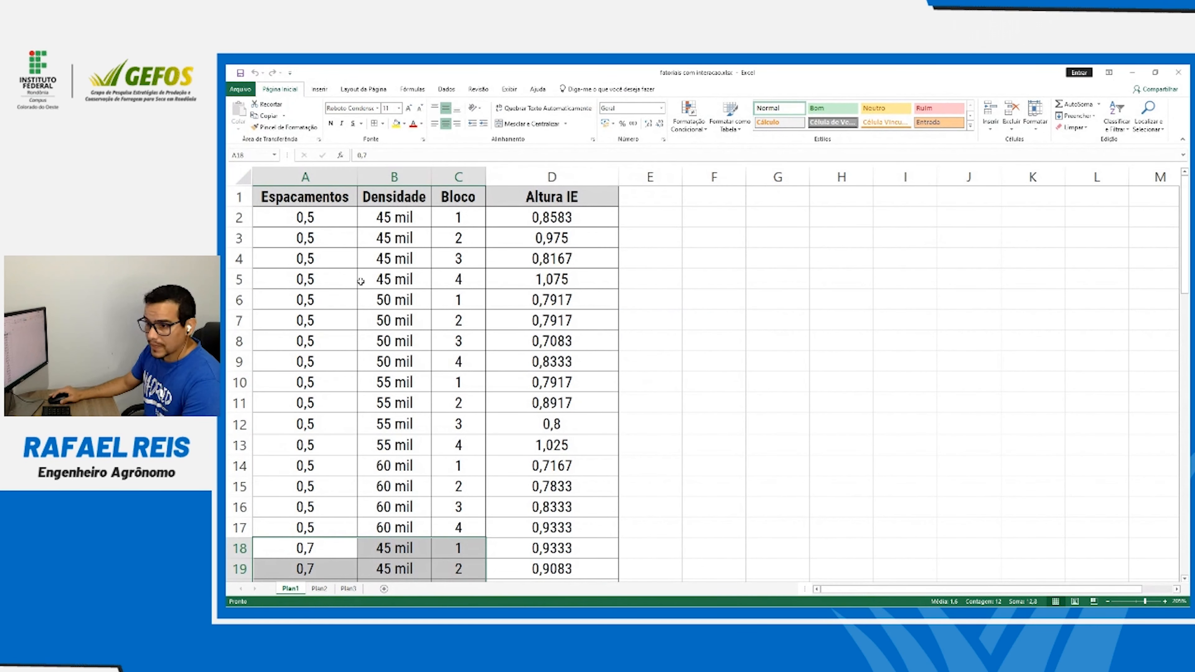
pyautogui.click(240, 89)
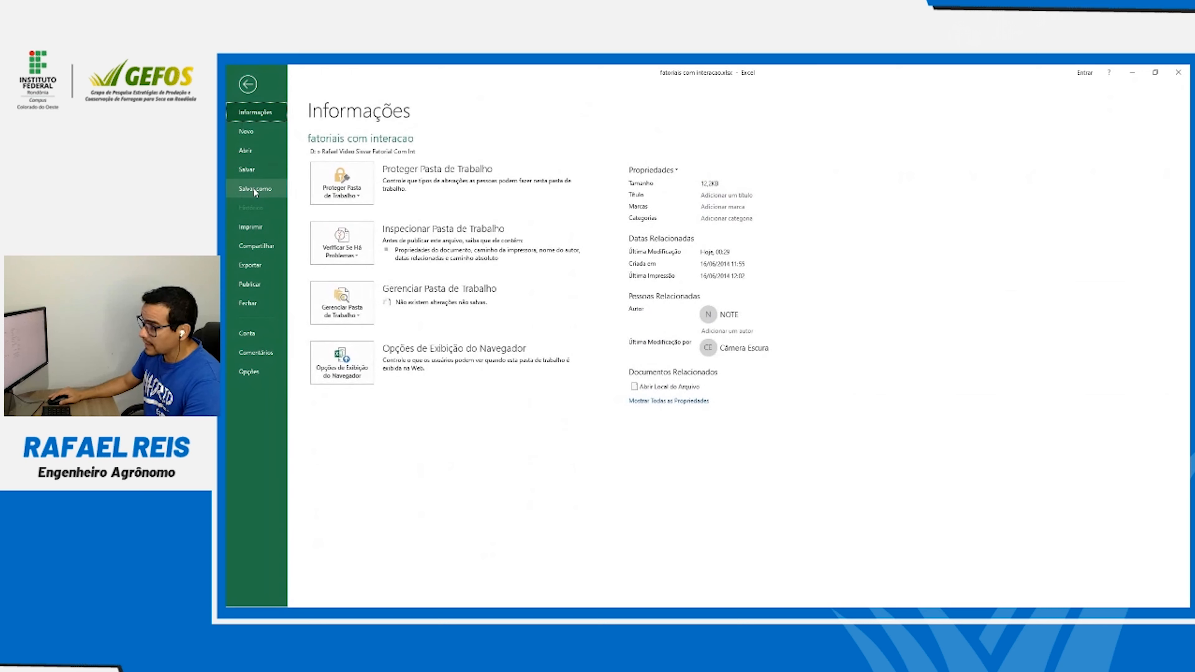
pyautogui.click(254, 189)
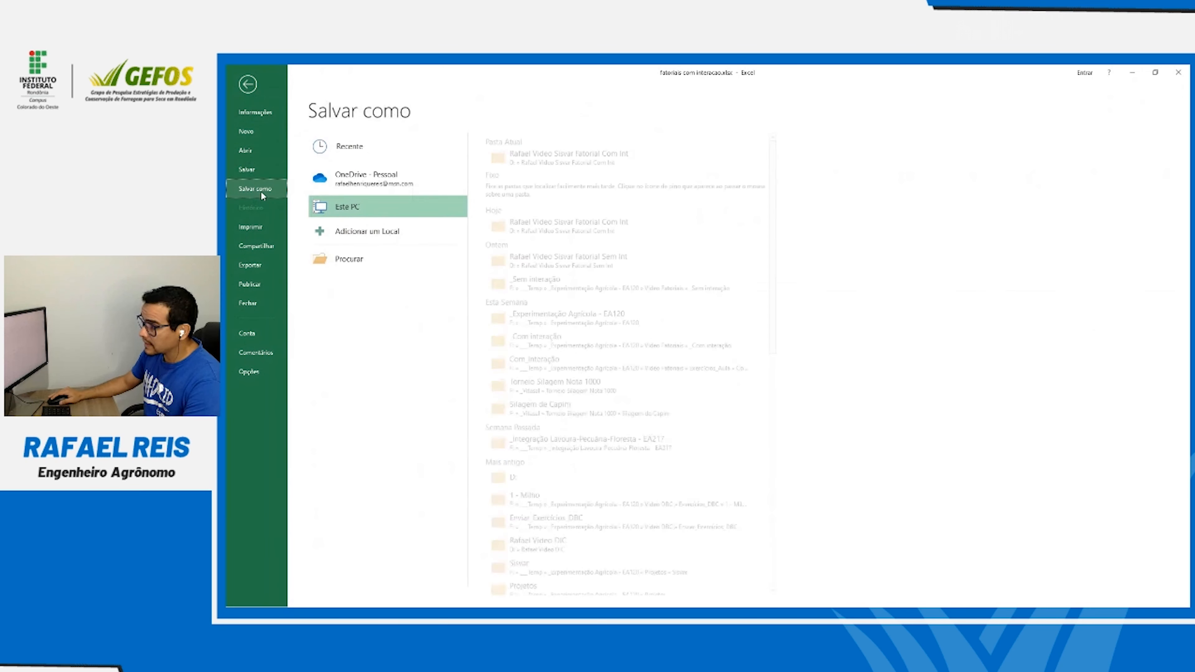
pyautogui.click(538, 161)
pyautogui.click(320, 279)
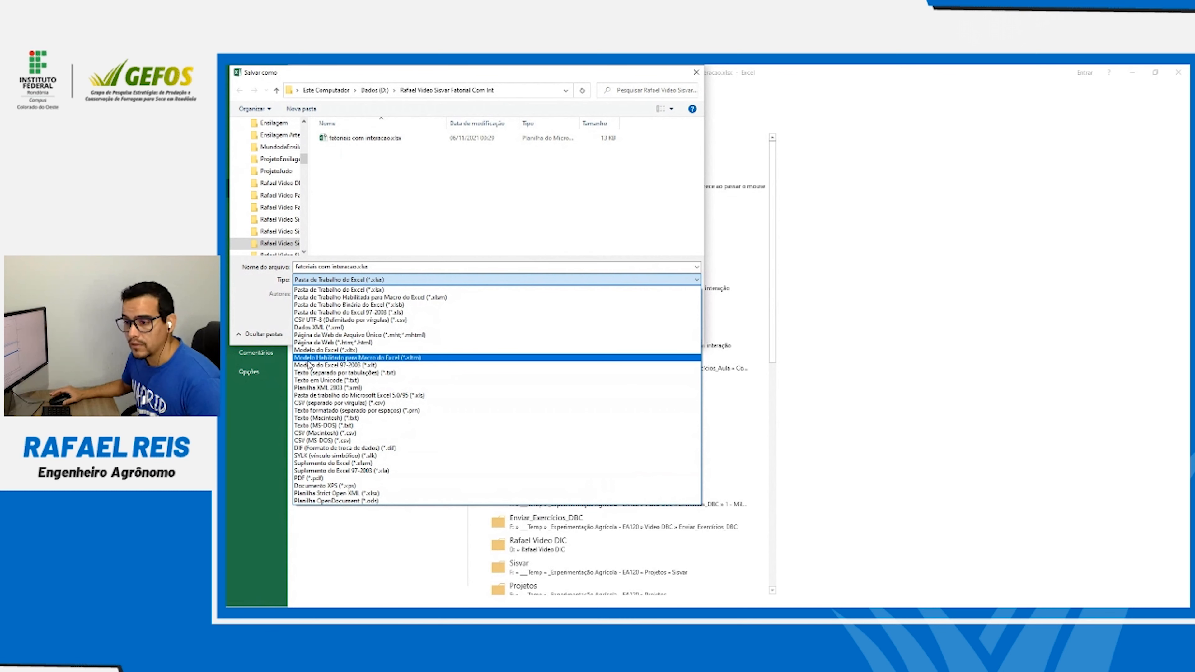
pyautogui.click(514, 200)
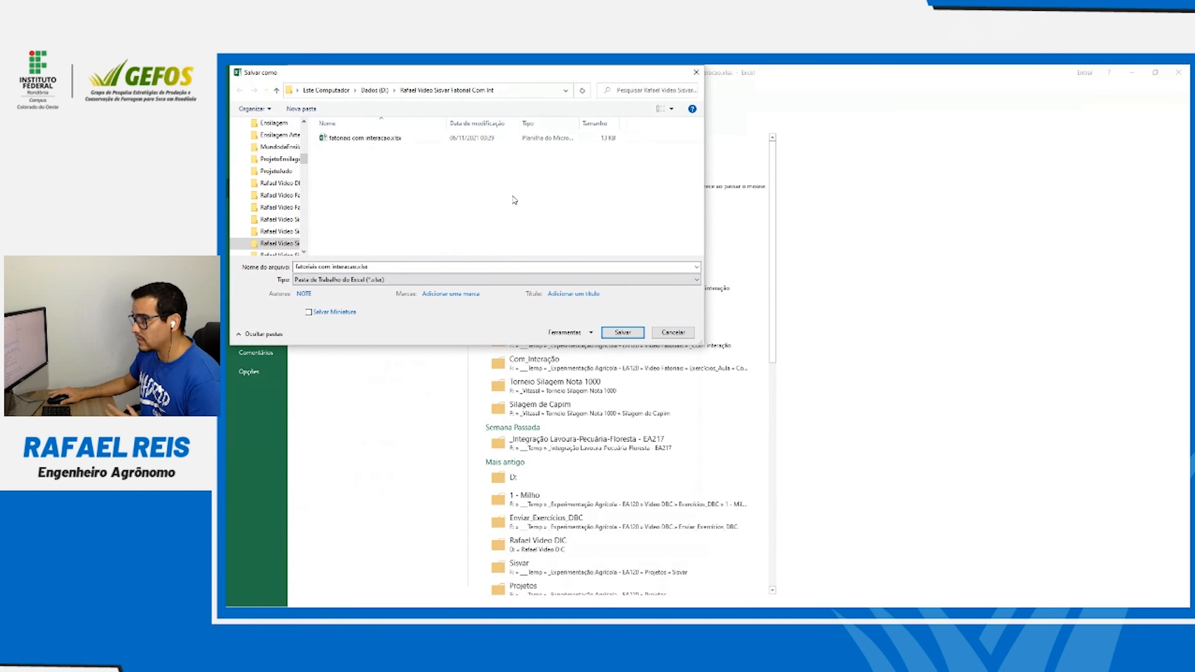
pyautogui.click(695, 72)
pyautogui.press('Escape')
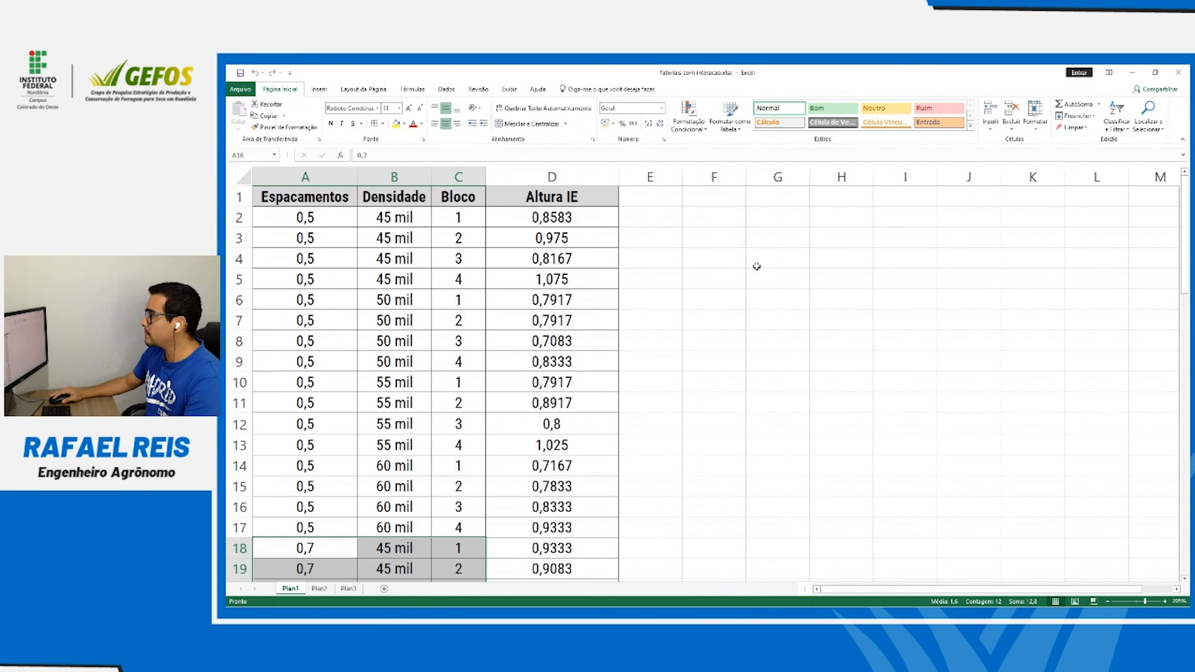
pyautogui.click(1133, 76)
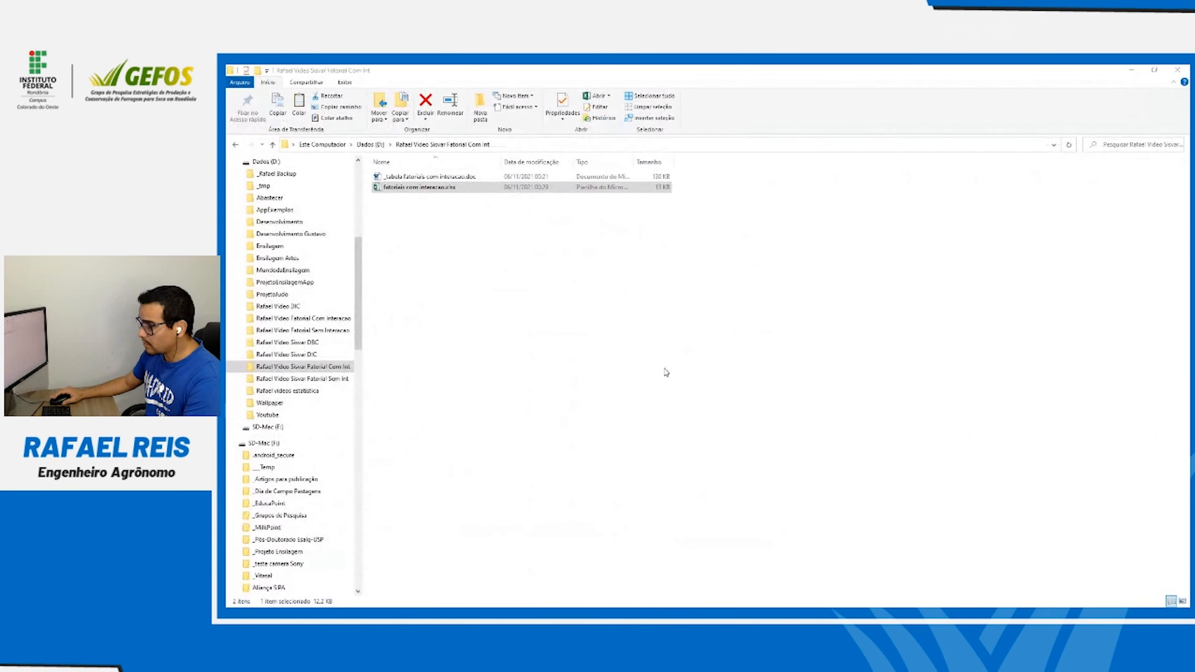
# Open "fatoriais com interacao.xlsx" from the project folder with LibreOffice Calc
pyautogui.click(603, 326)
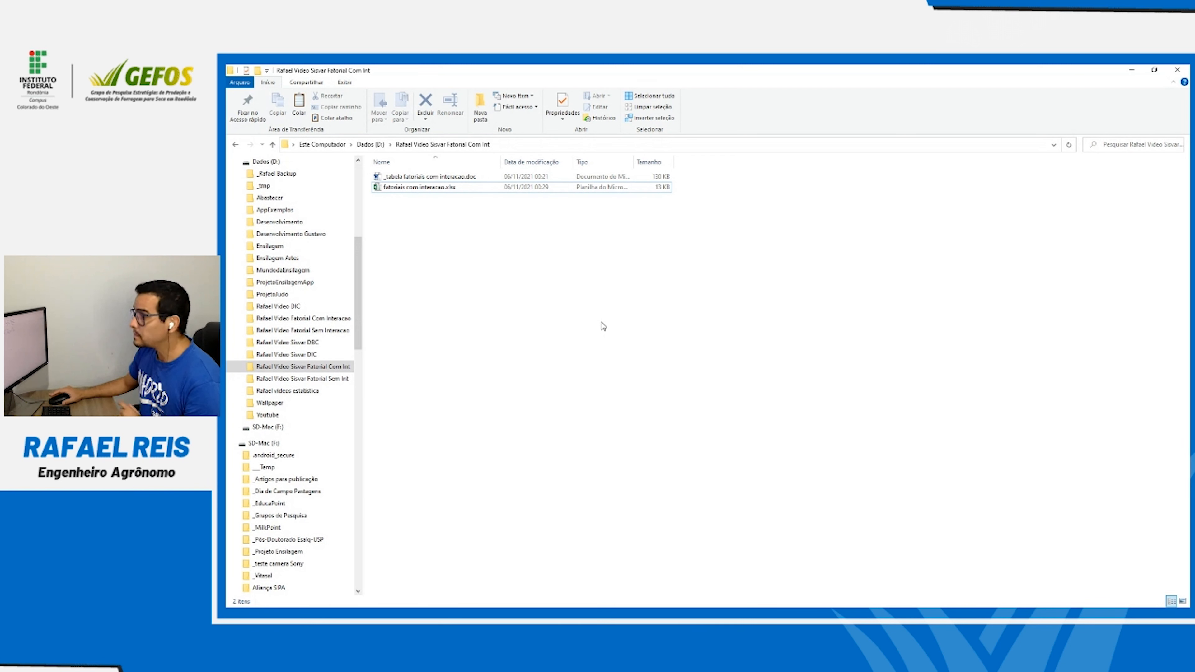
pyautogui.click(387, 190)
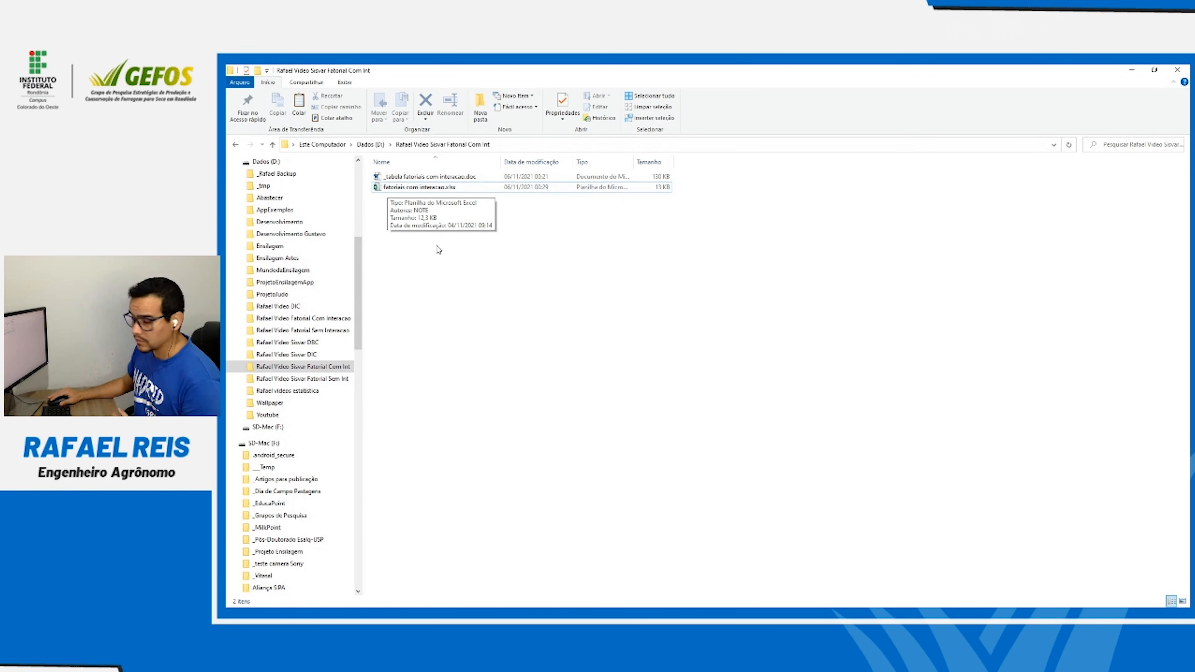
pyautogui.rightClick(383, 188)
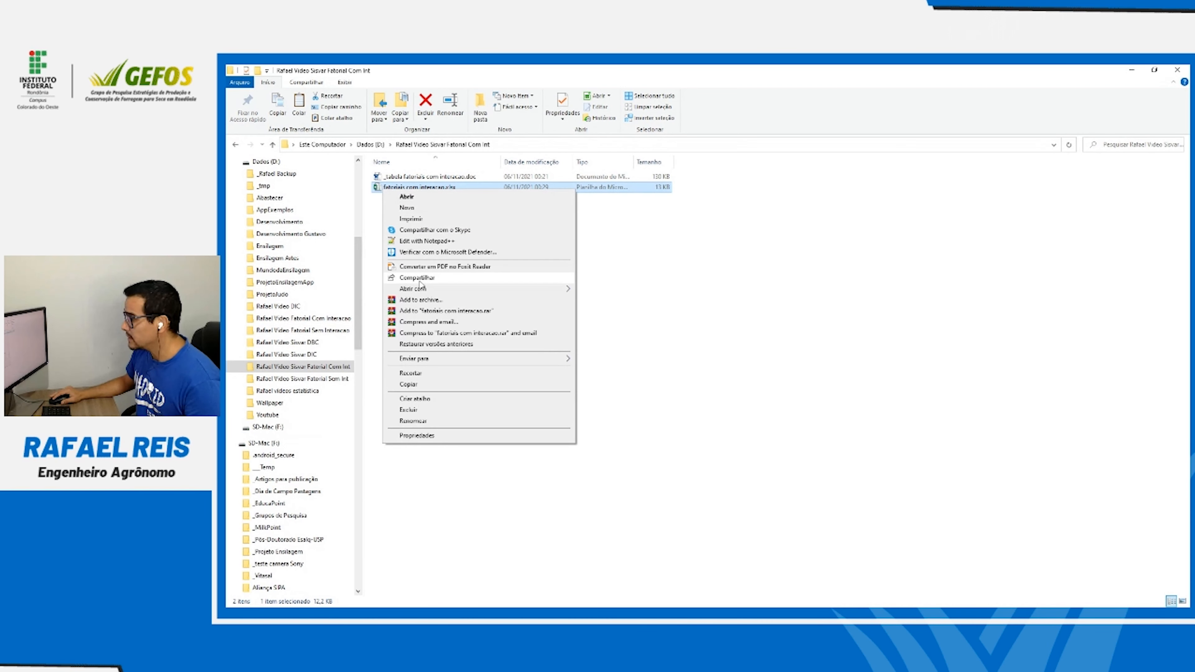
pyautogui.moveTo(457, 290)
pyautogui.click(578, 300)
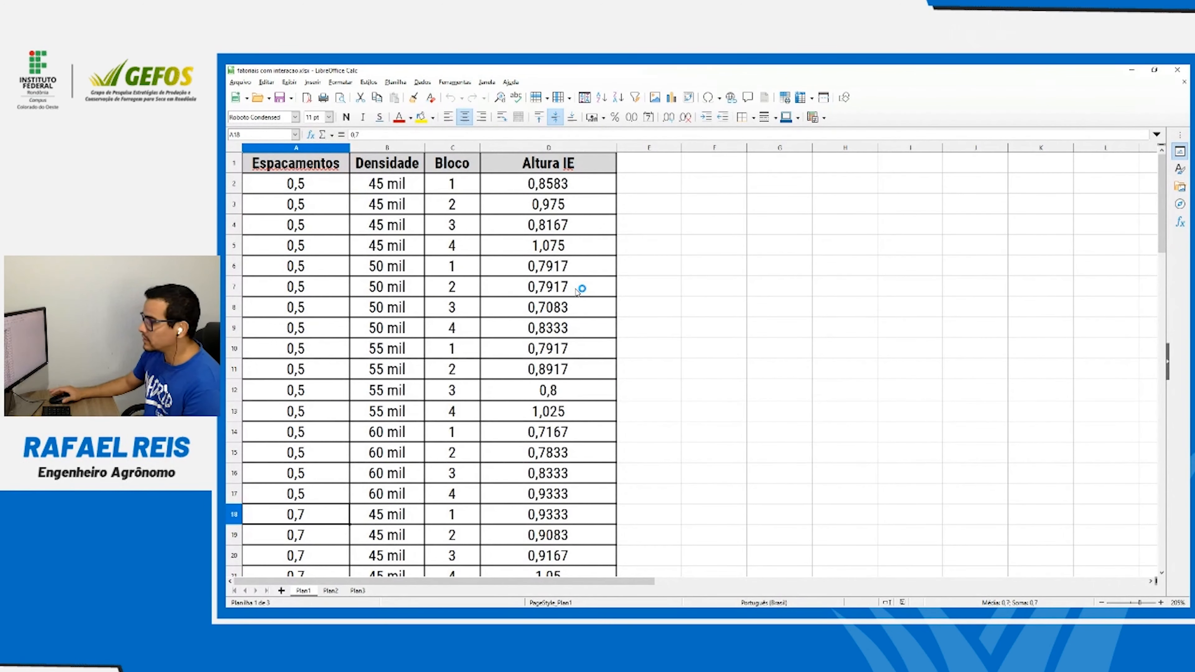
pyautogui.click(578, 291)
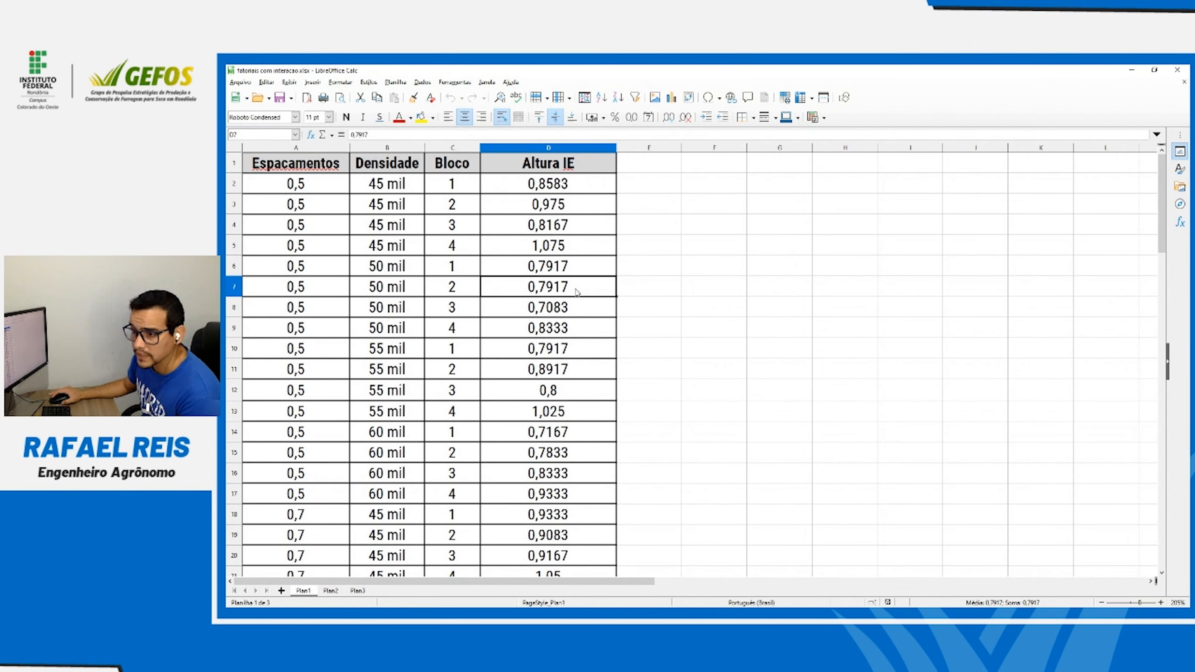
# Check the spacing, density, block and Altura IE rows throughout the Plan1 sheet
pyautogui.click(527, 247)
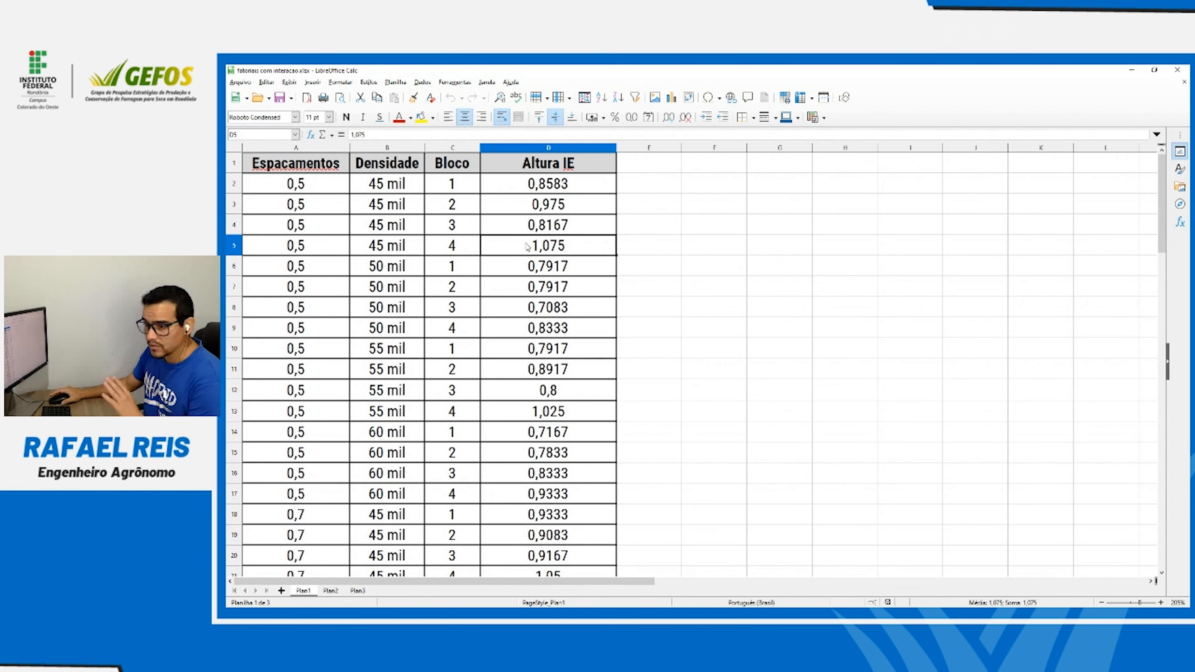
pyautogui.keyDown('ctrl'); pyautogui.scroll(-2, 536, 264); pyautogui.keyUp('ctrl')
pyautogui.scroll(-2, 482, 394)
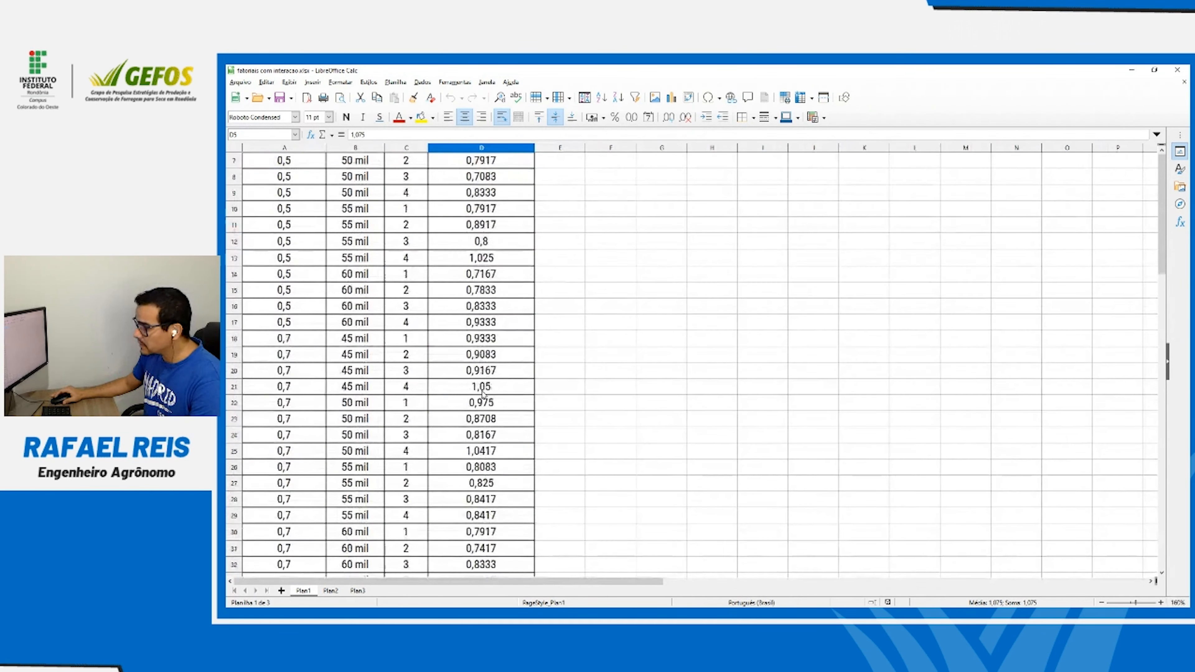
pyautogui.scroll(-10, 482, 394)
pyautogui.scroll(12, 480, 404)
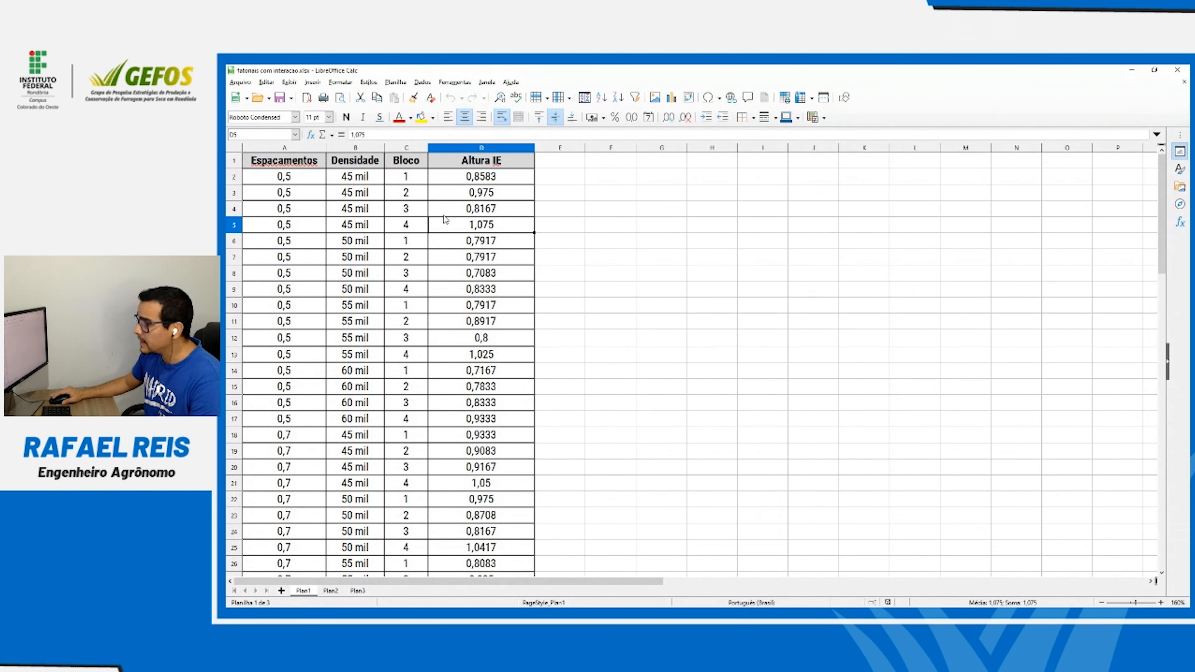
# Save the sheet as "fatoriais com interacao.dbf" in dBASE format with the Europa ocidental (DOS/OS2-850/Internacional) character set, and close Calc
pyautogui.click(246, 83)
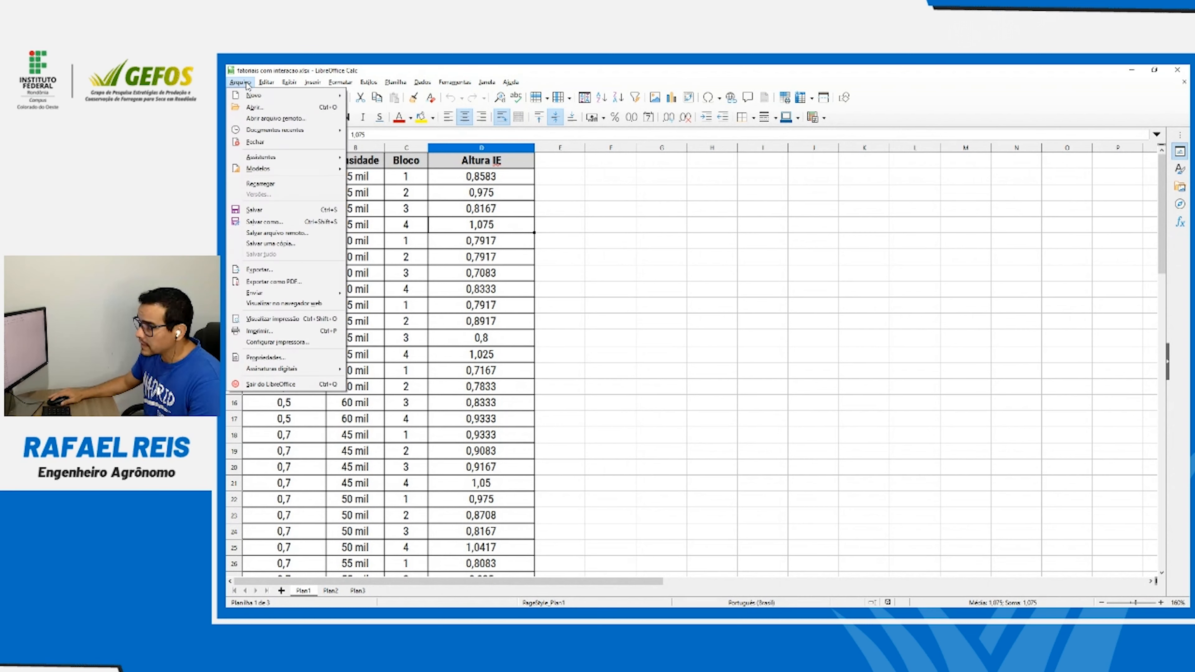
pyautogui.click(264, 222)
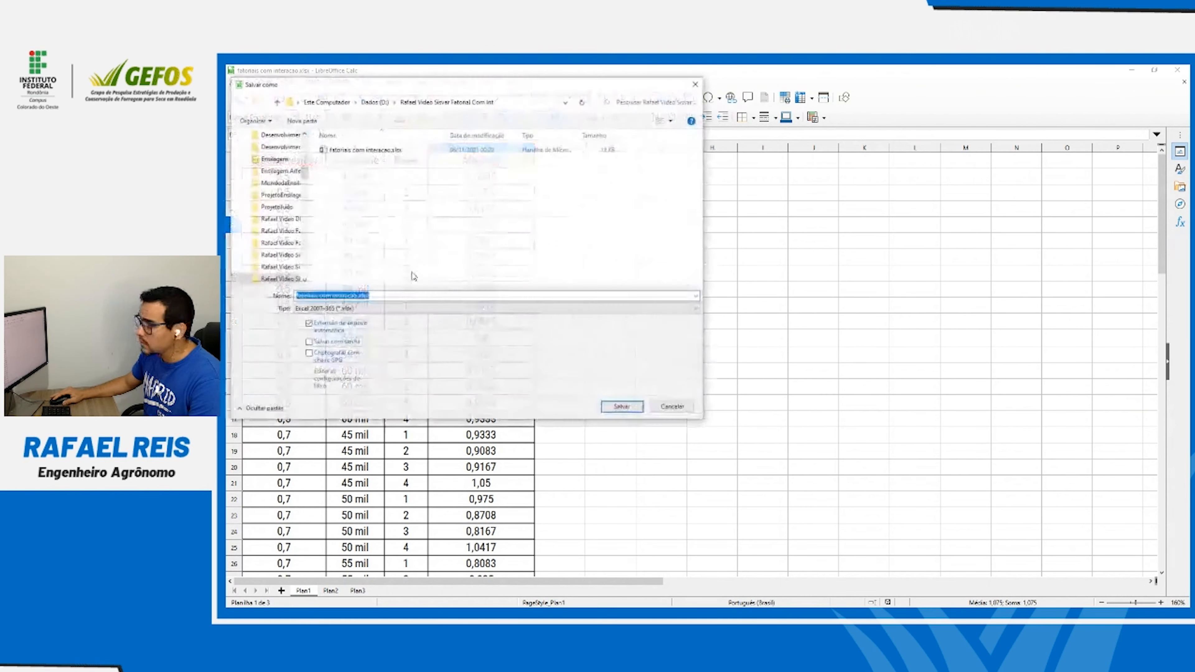
pyautogui.click(384, 308)
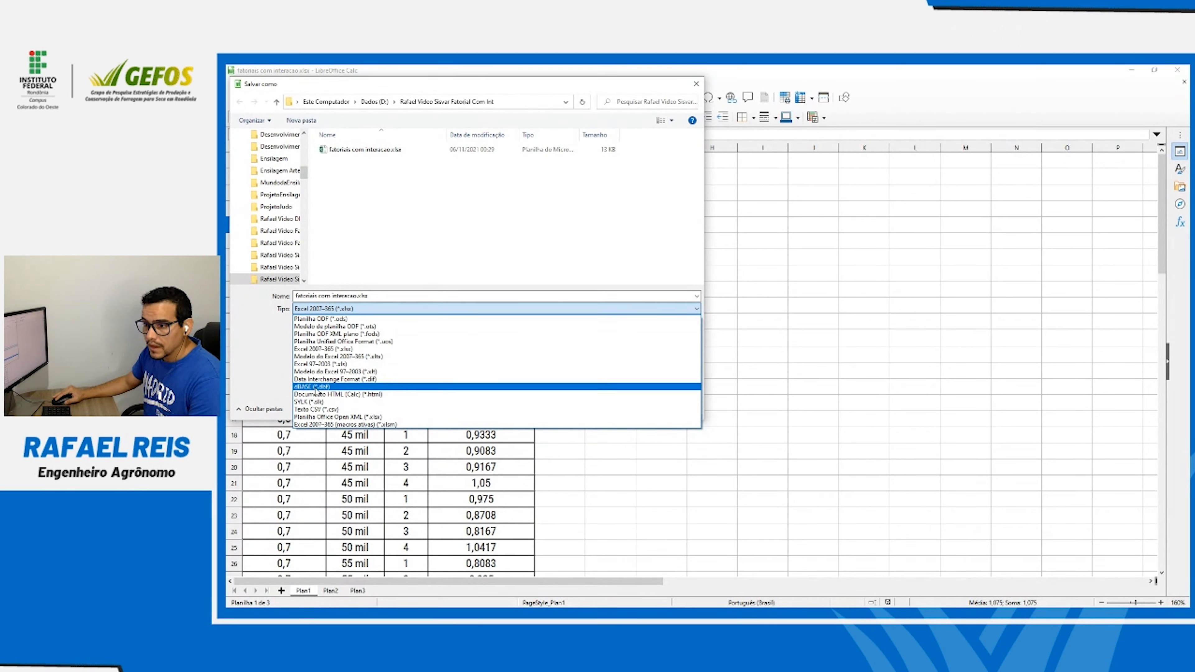
pyautogui.click(315, 387)
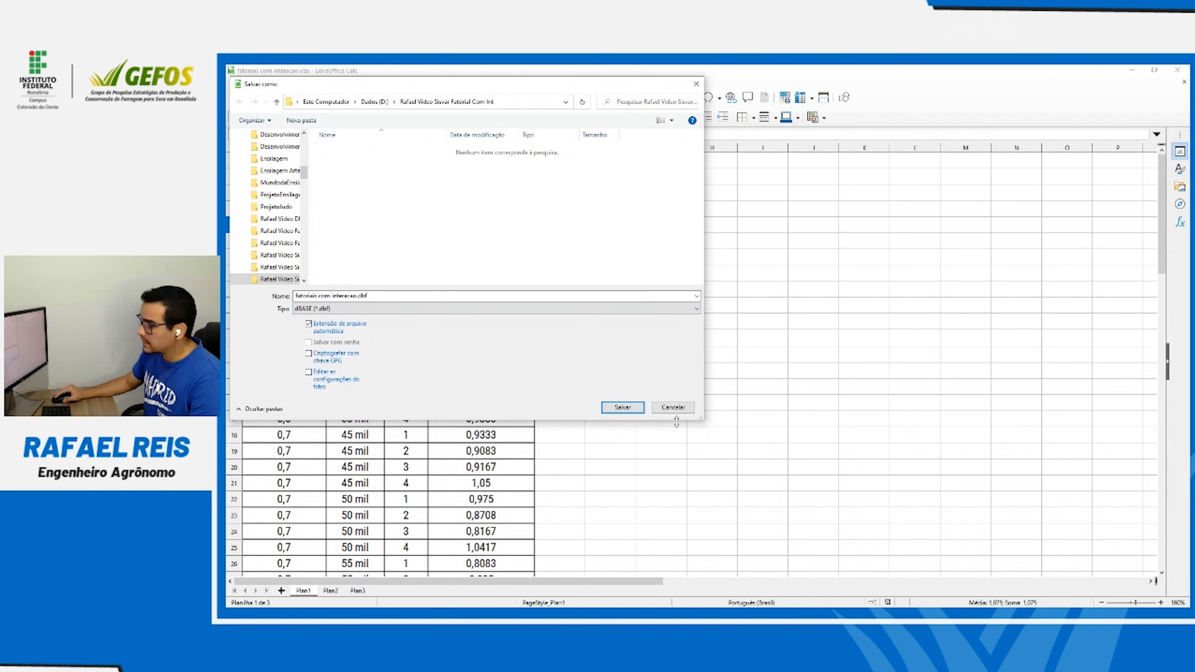
pyautogui.click(625, 409)
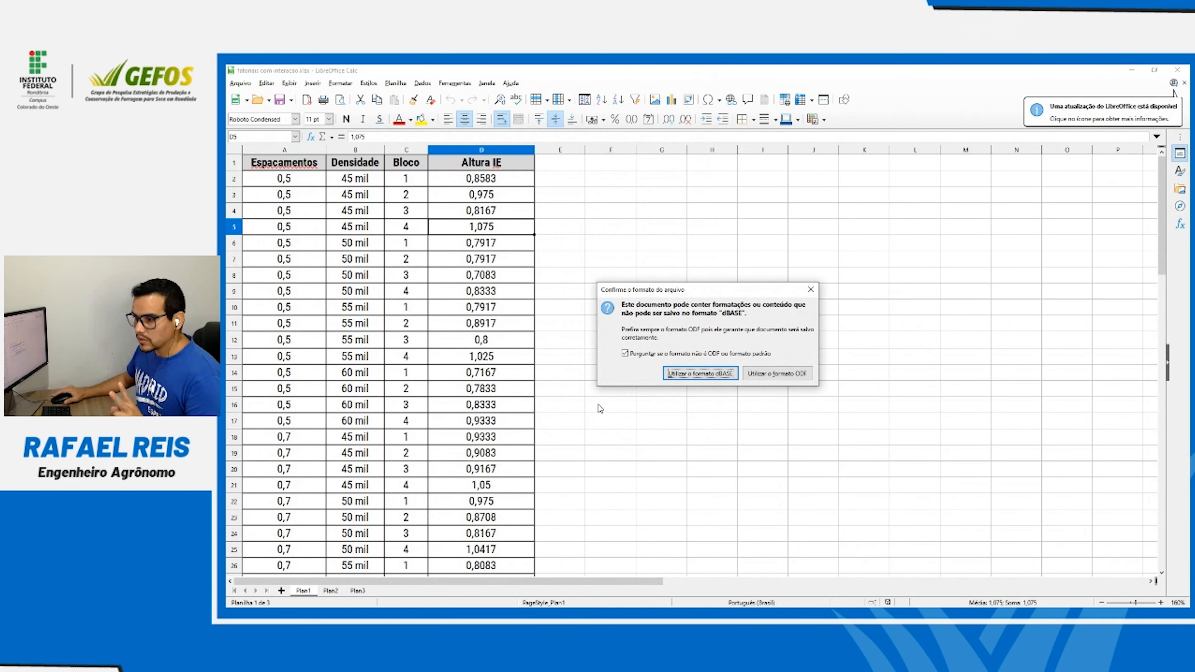
pyautogui.click(708, 375)
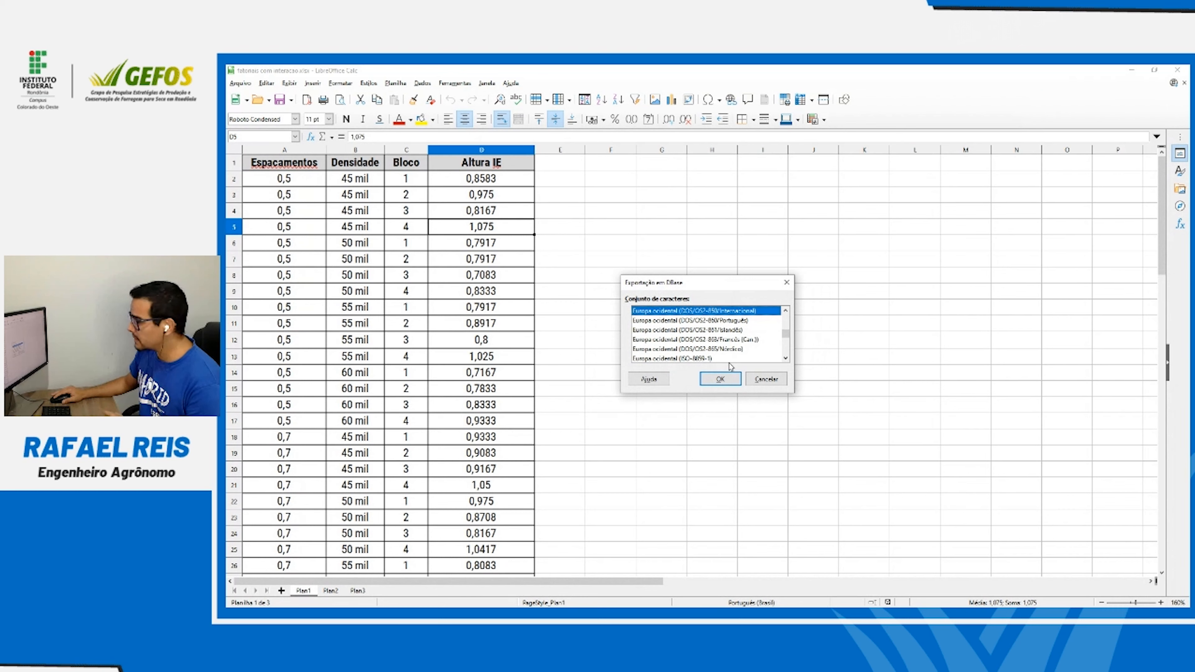
pyautogui.click(723, 381)
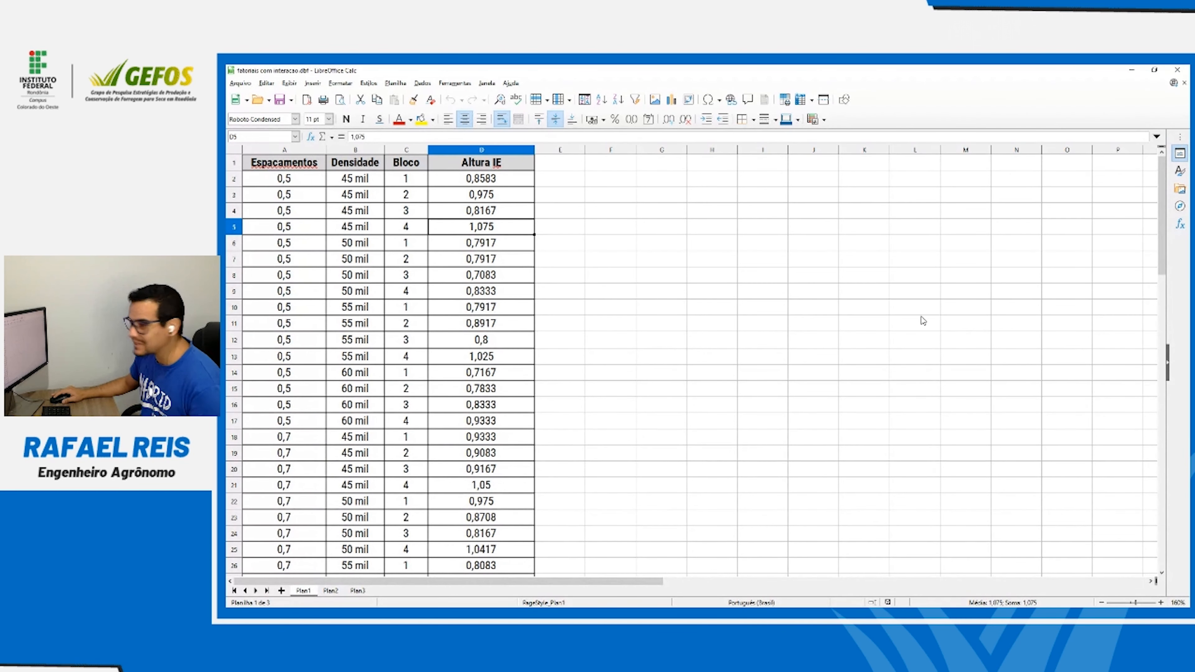
pyautogui.click(1177, 69)
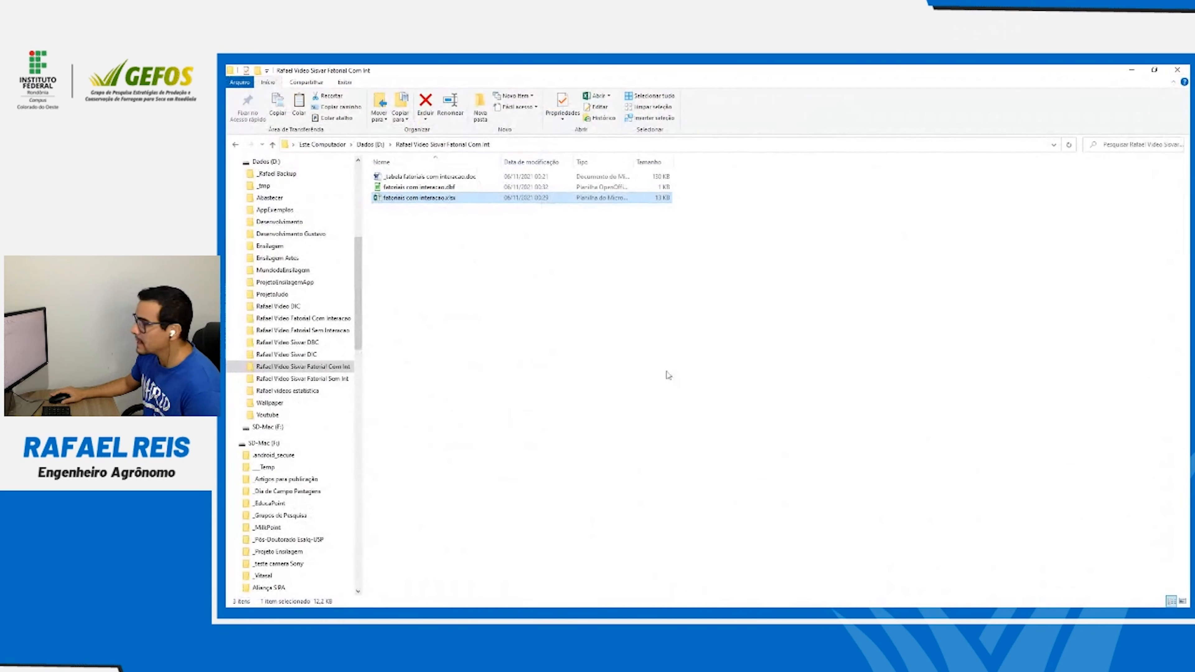
# Select the new dbf file in the project folder, return to Sisvar and abandon the open variance analysis table
pyautogui.click(556, 379)
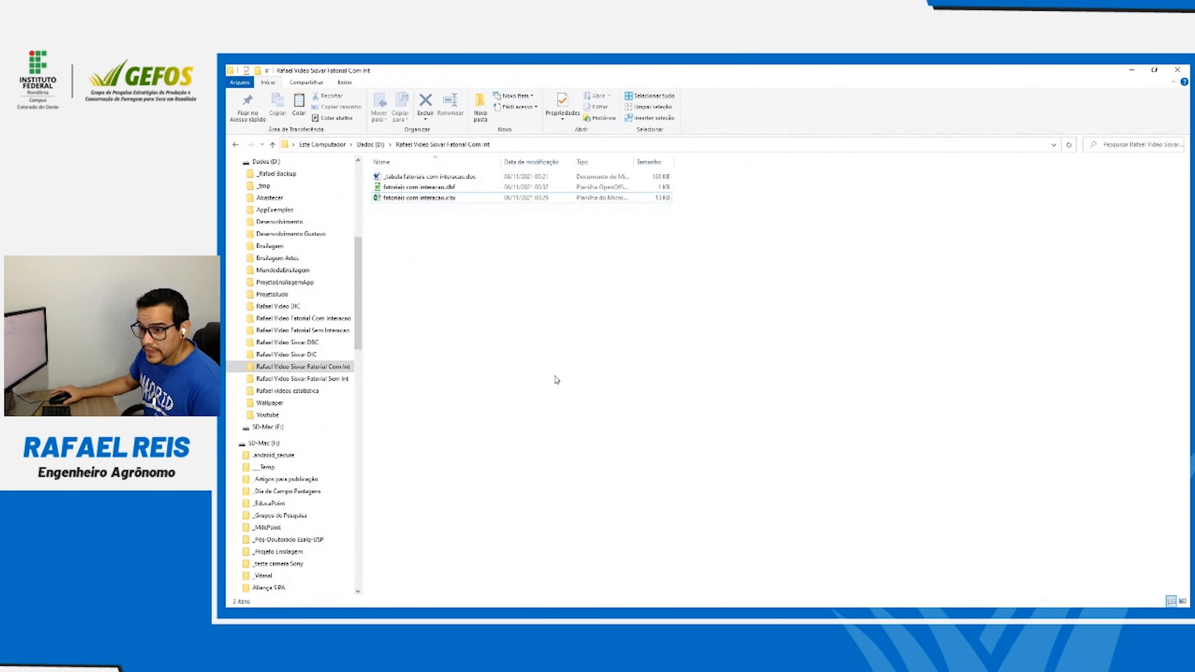
pyautogui.click(392, 190)
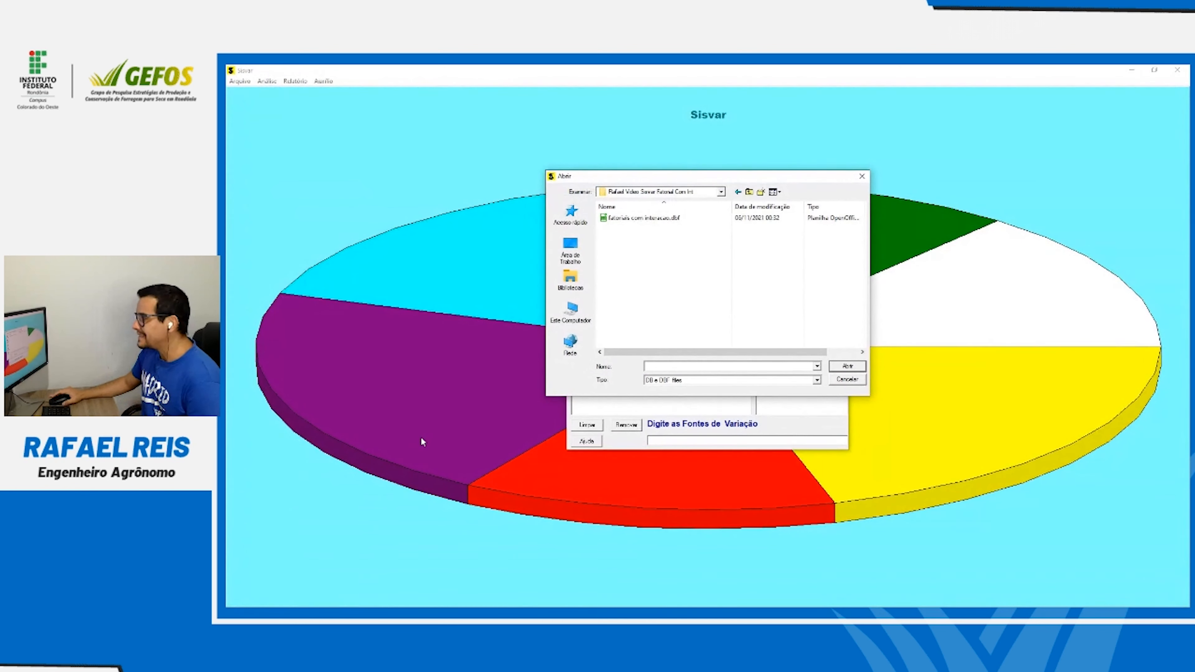
pyautogui.click(850, 380)
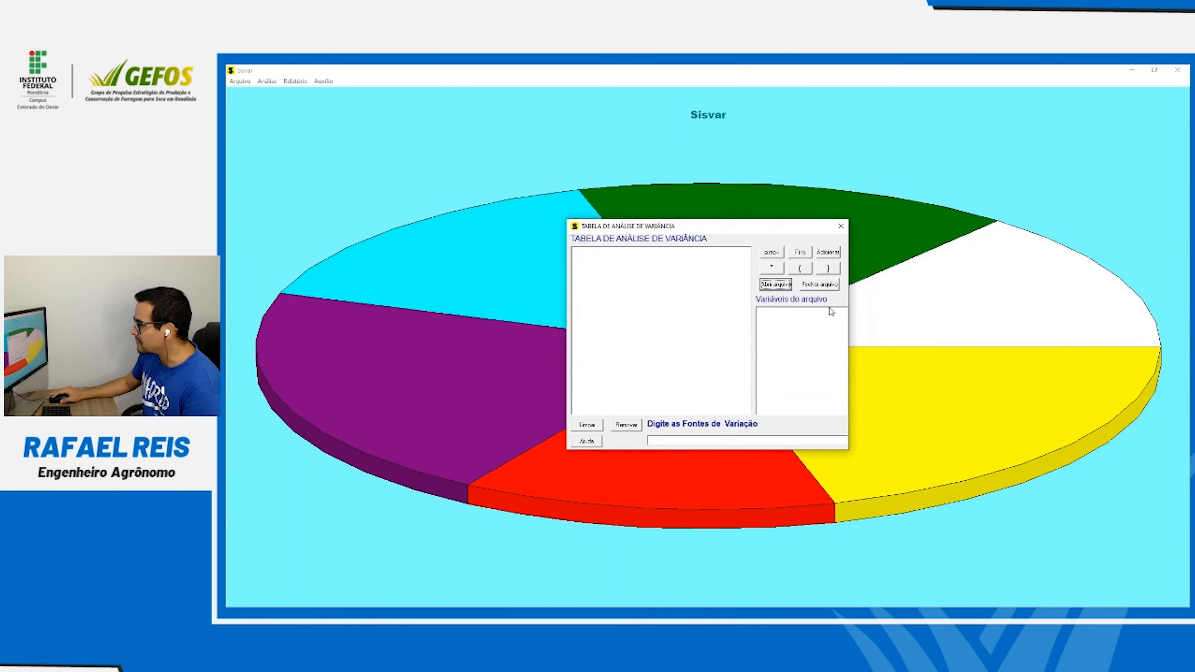
pyautogui.click(841, 227)
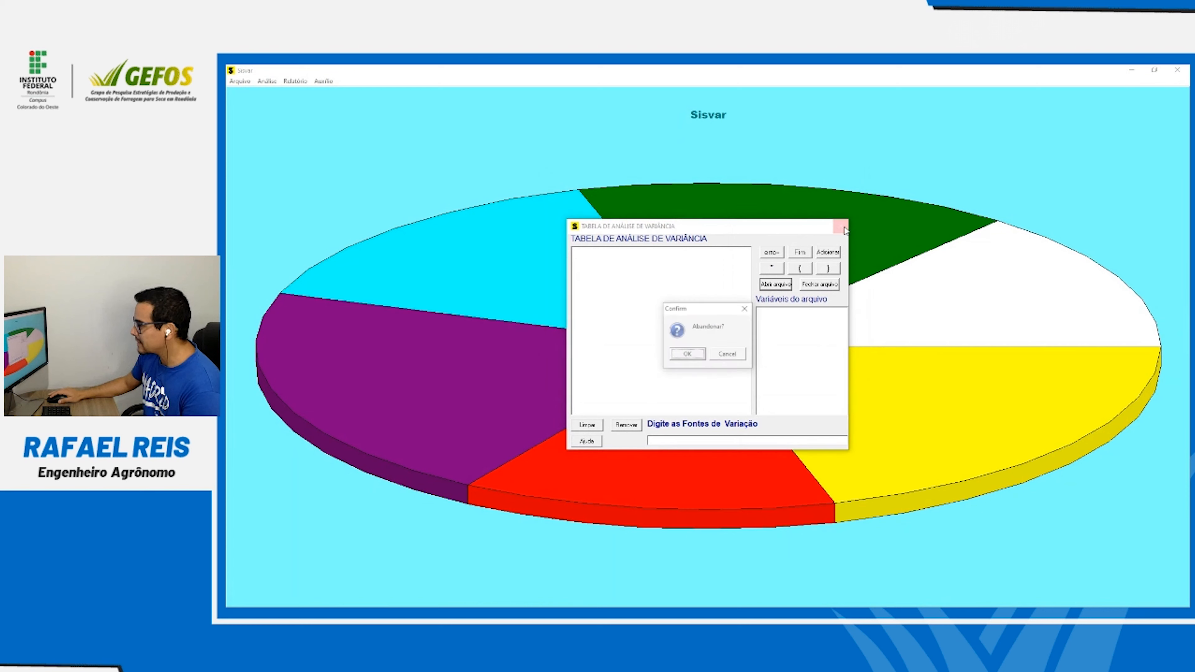
pyautogui.click(691, 357)
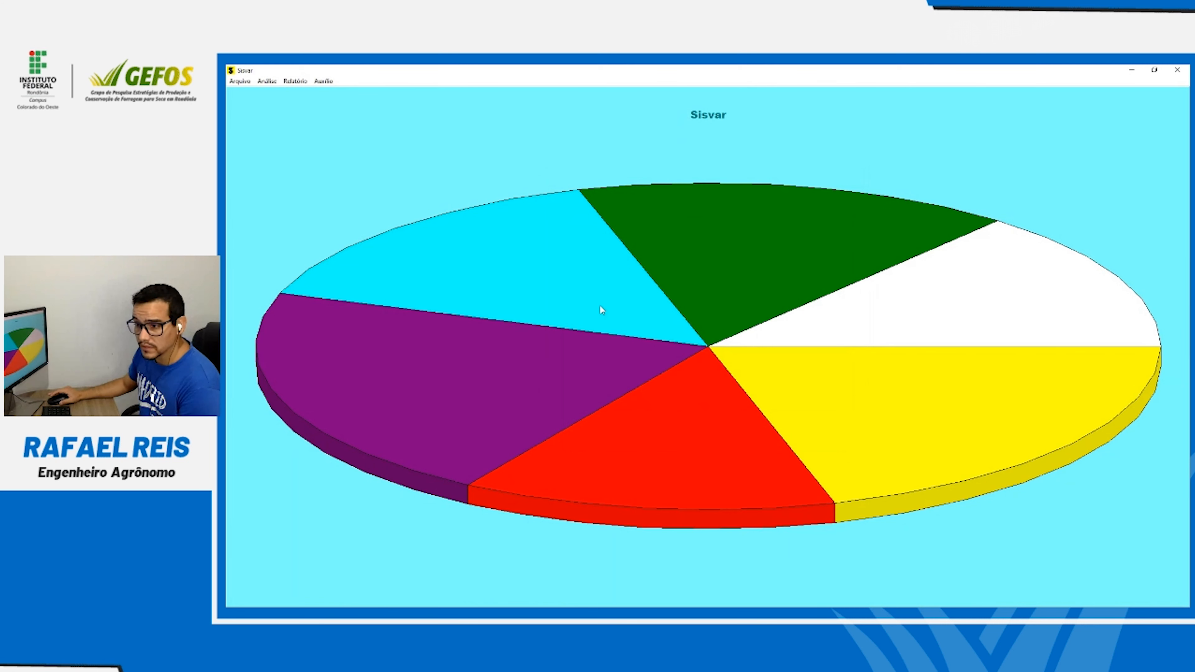
# Start a new Anava analysis and load "fatoriais sem interacao.dbf" from the "Fatorial Sem Int" folder
pyautogui.click(267, 81)
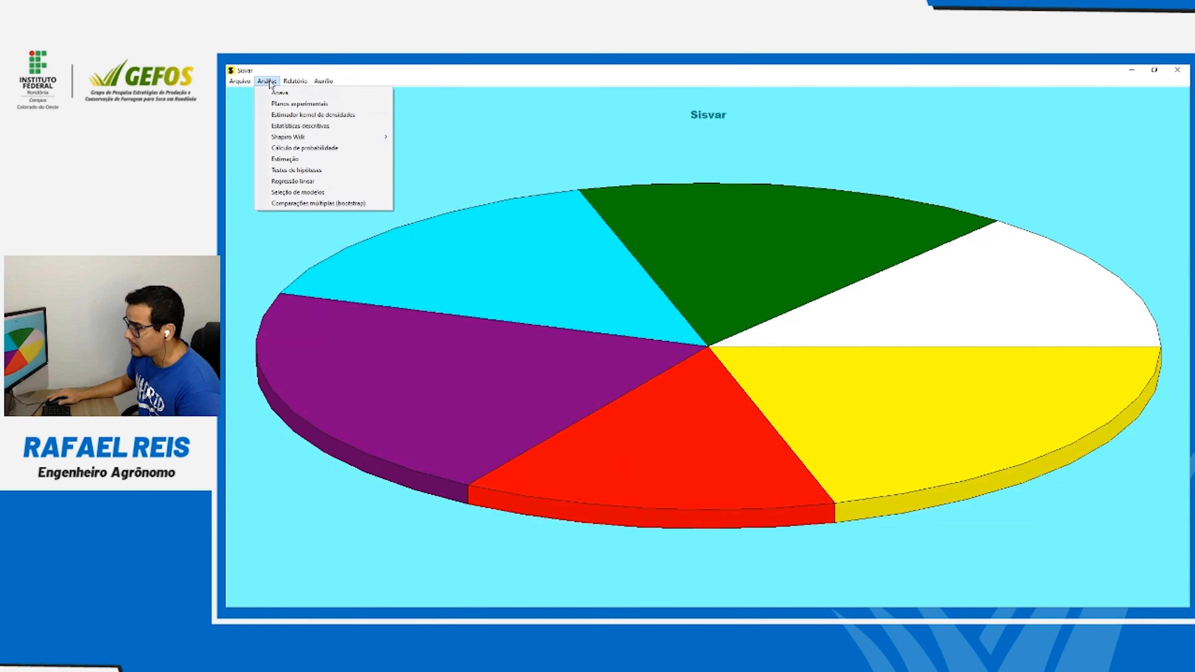
pyautogui.click(289, 95)
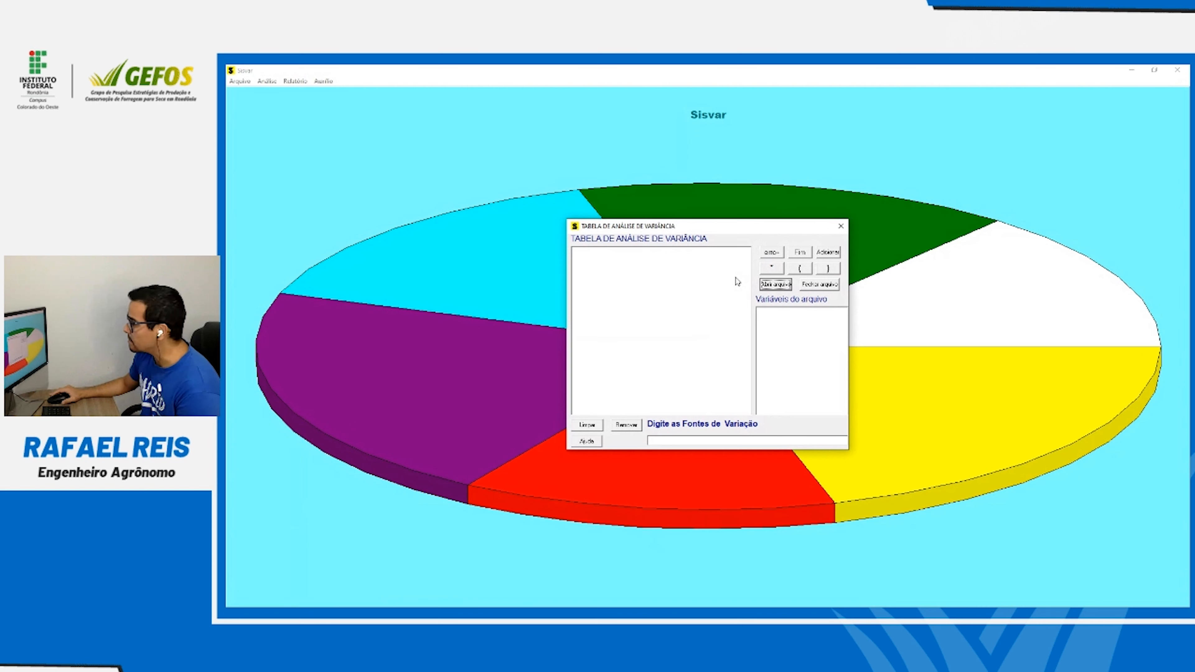
pyautogui.click(779, 285)
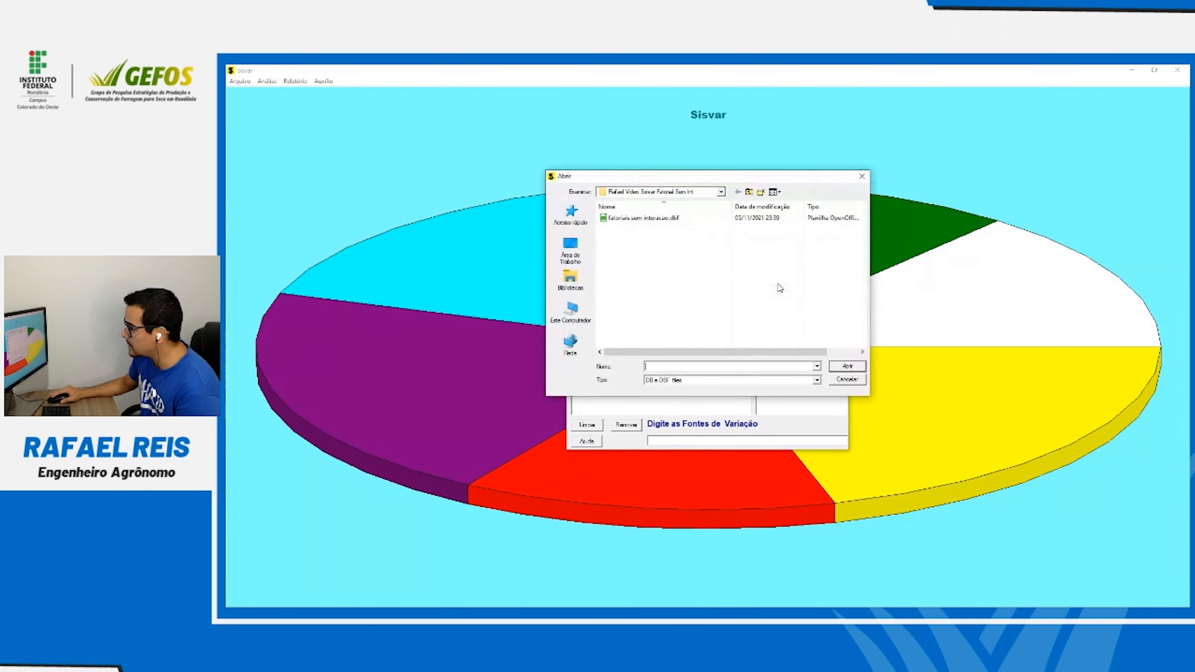
pyautogui.click(628, 221)
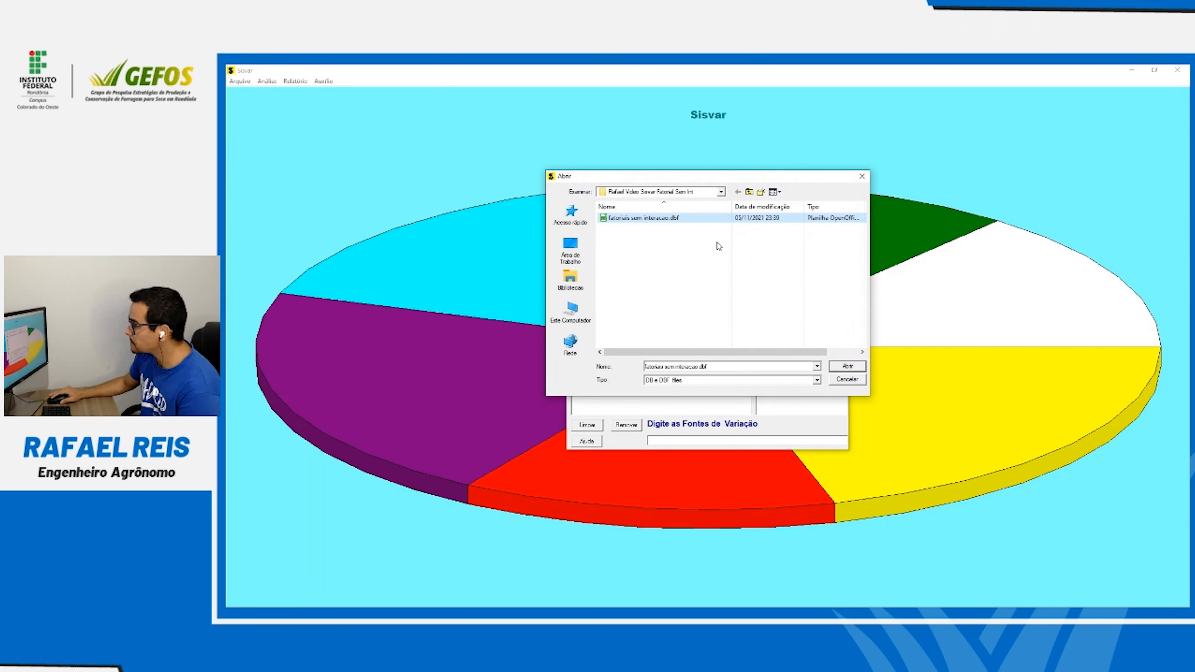
pyautogui.click(848, 367)
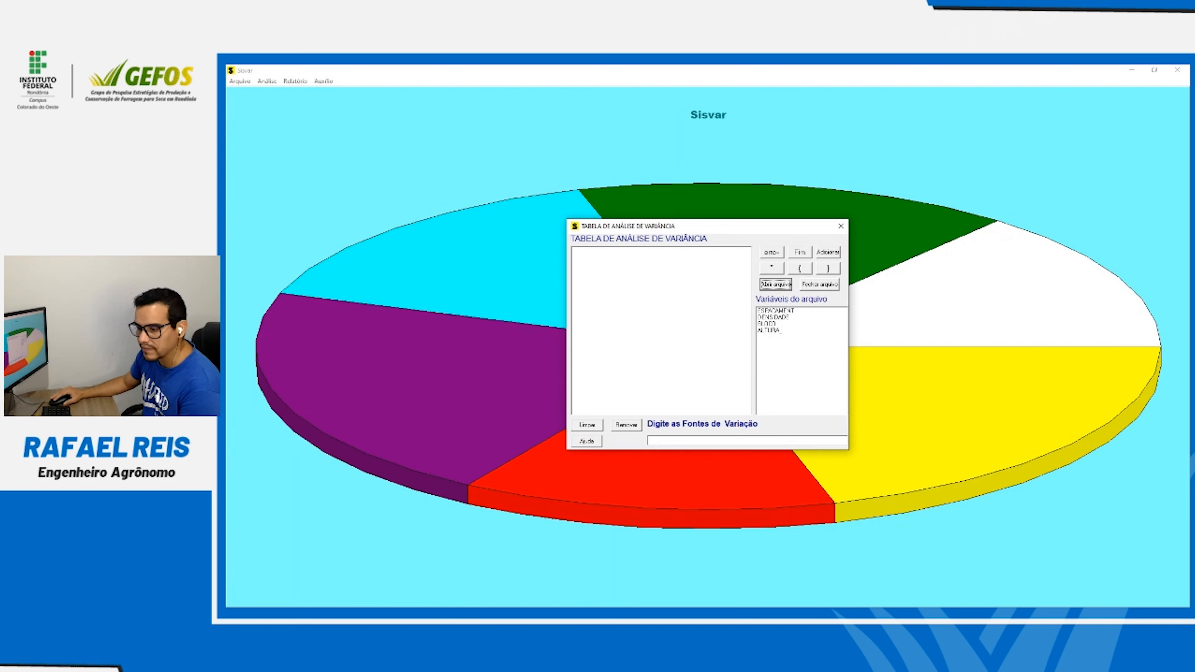
# Open "fatoriais com interacao.xlsx" in Excel beside Sisvar, compare its four column headings with the loaded variables, and return to the variance analysis table
pyautogui.hotkey('alt', 'Tab')
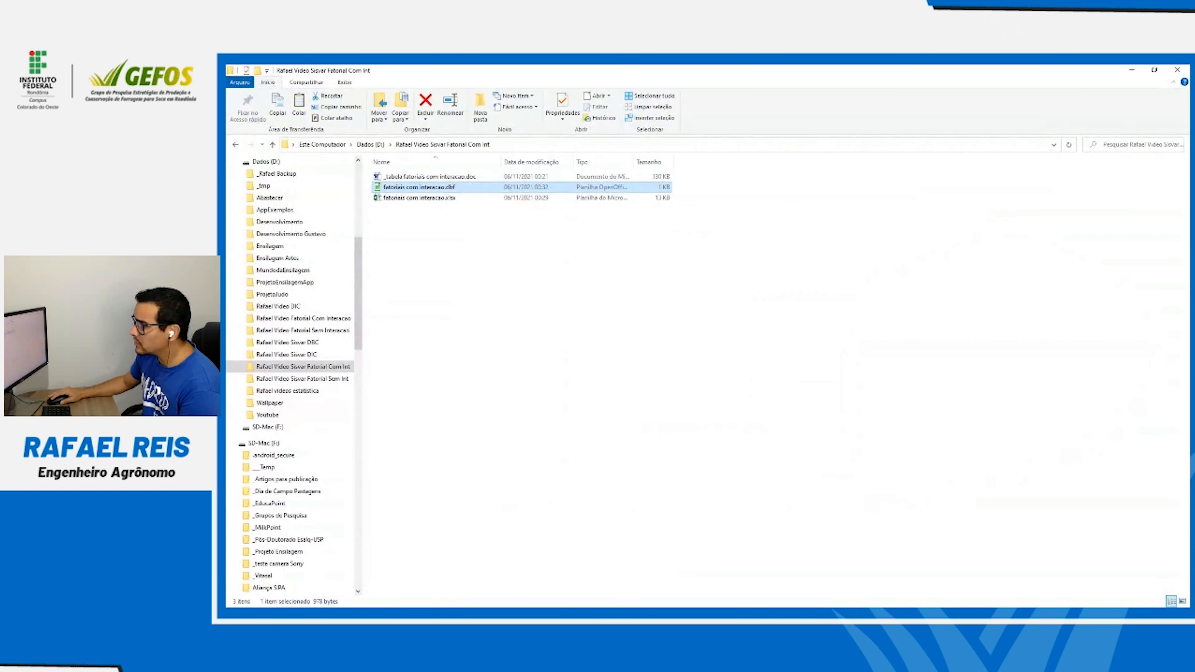
pyautogui.doubleClick(379, 198)
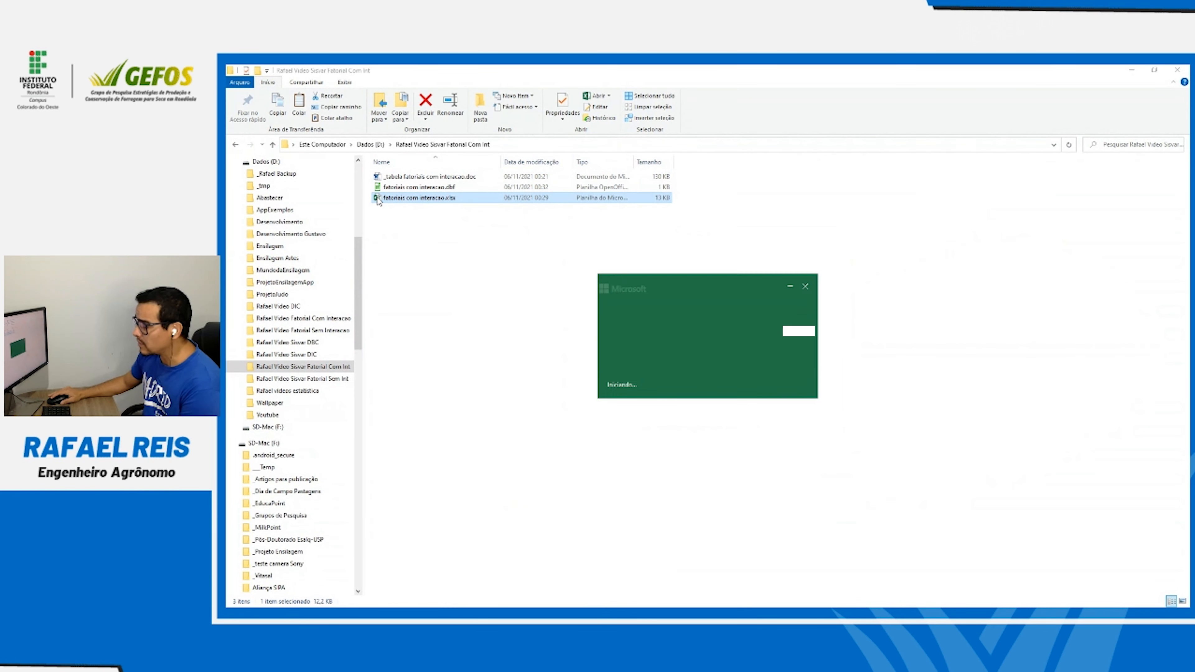
pyautogui.hotkey('alt', 'Tab')
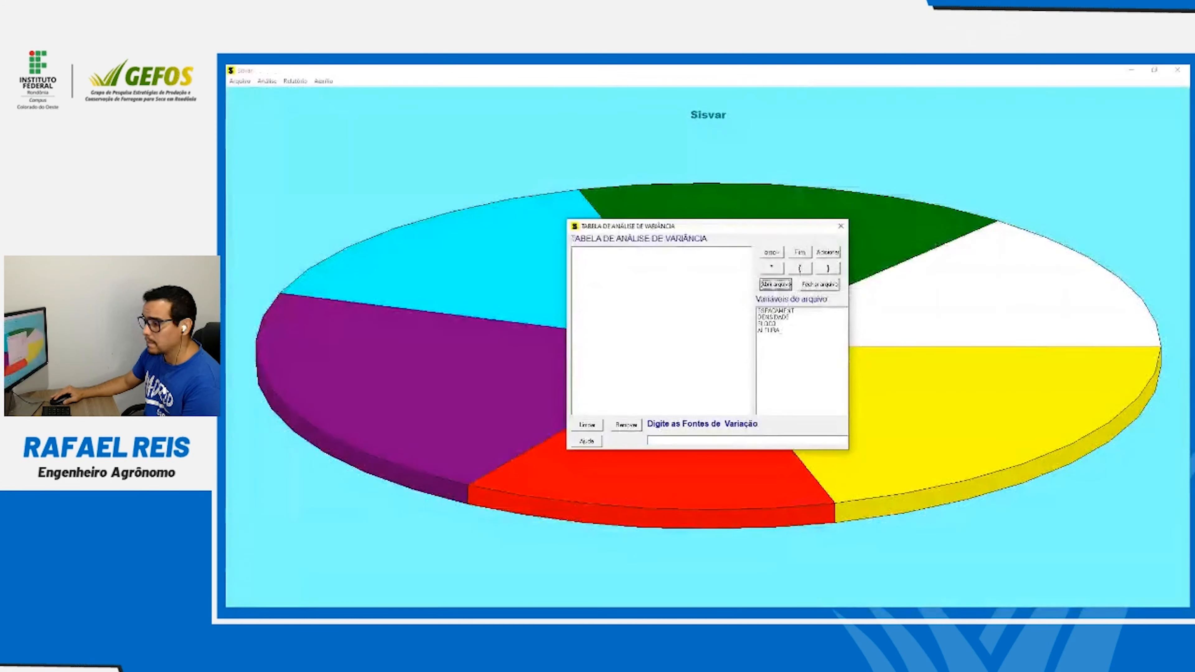
pyautogui.hotkey('alt', 'Tab')
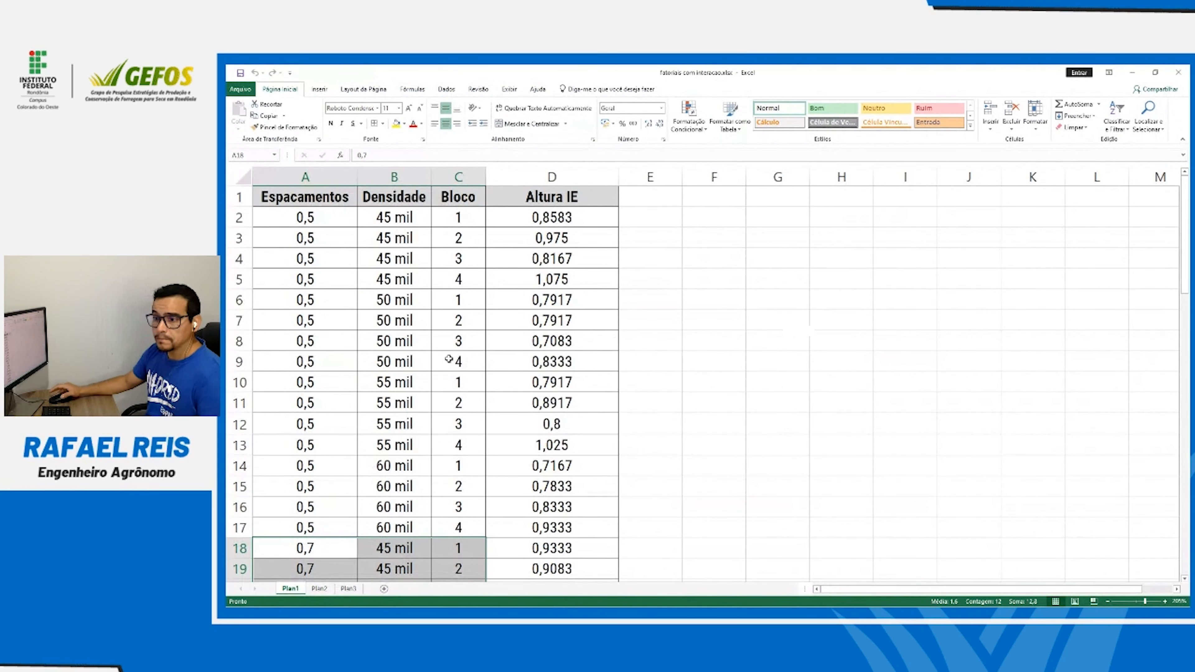
pyautogui.click(1155, 72)
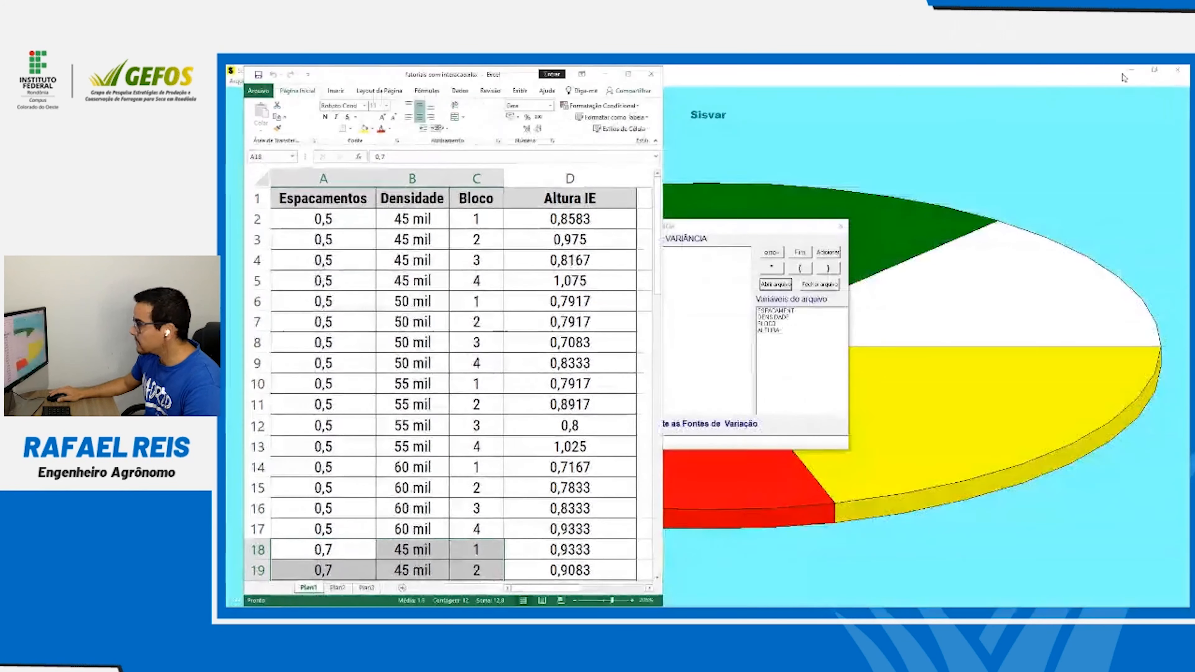
pyautogui.moveTo(323, 179); pyautogui.dragTo(544, 179)
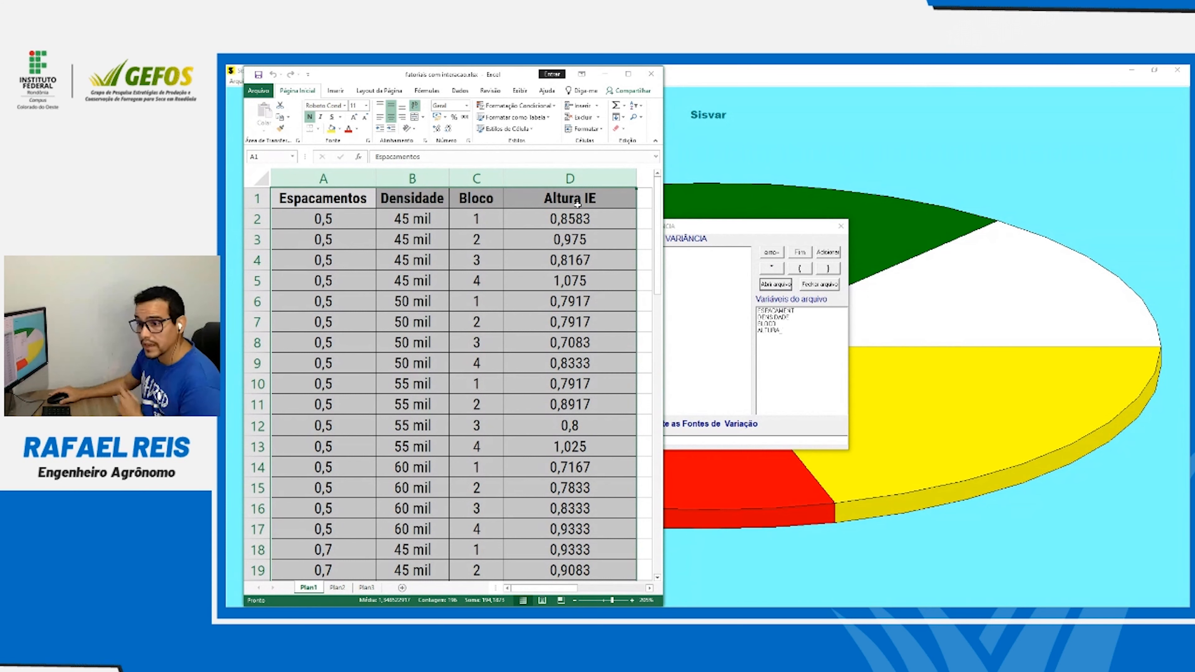
pyautogui.click(715, 232)
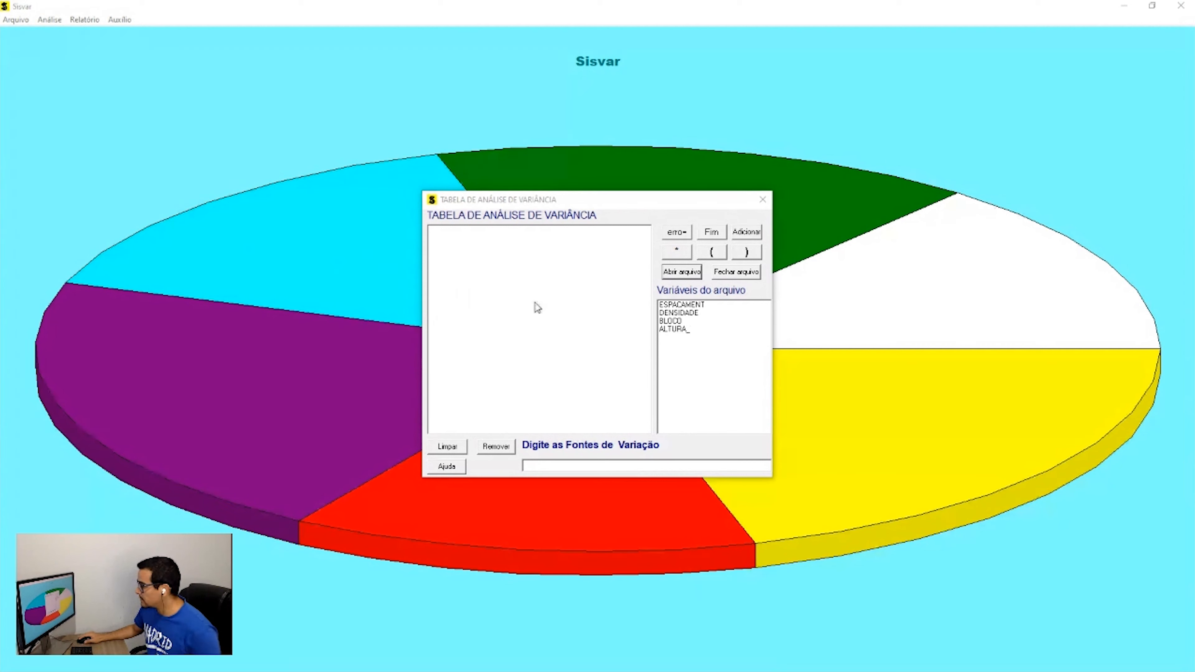
# Add ESPACAMENT and DENSIDADE as sources of variation in the variance analysis table
pyautogui.doubleClick(674, 306)
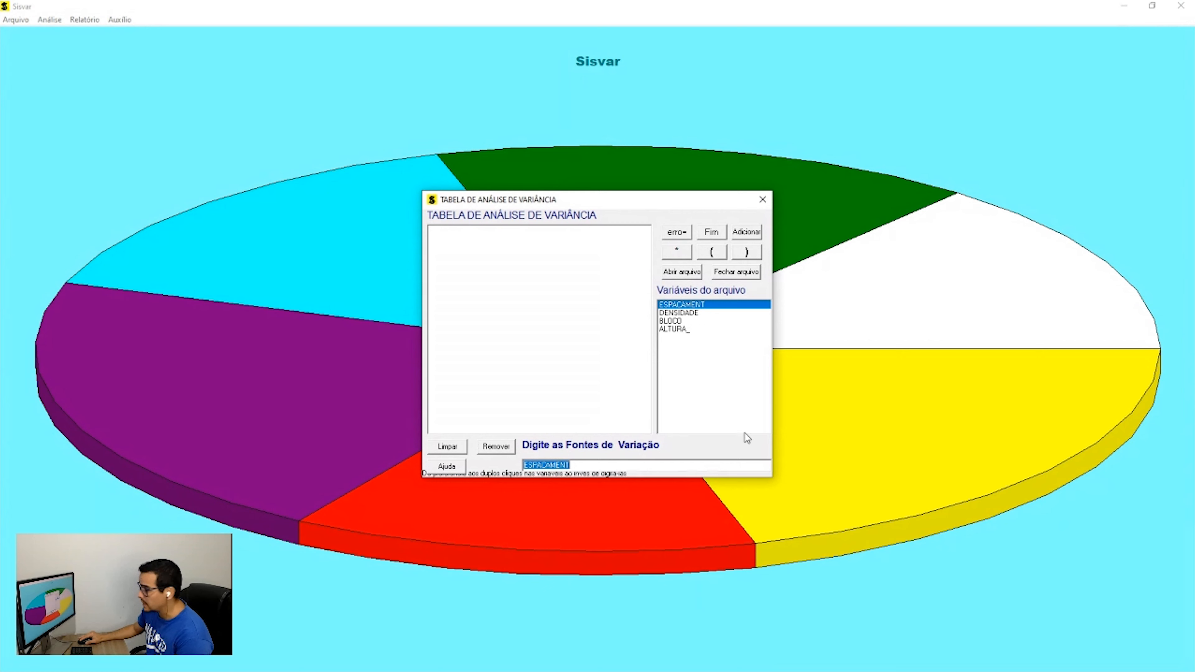
pyautogui.click(751, 234)
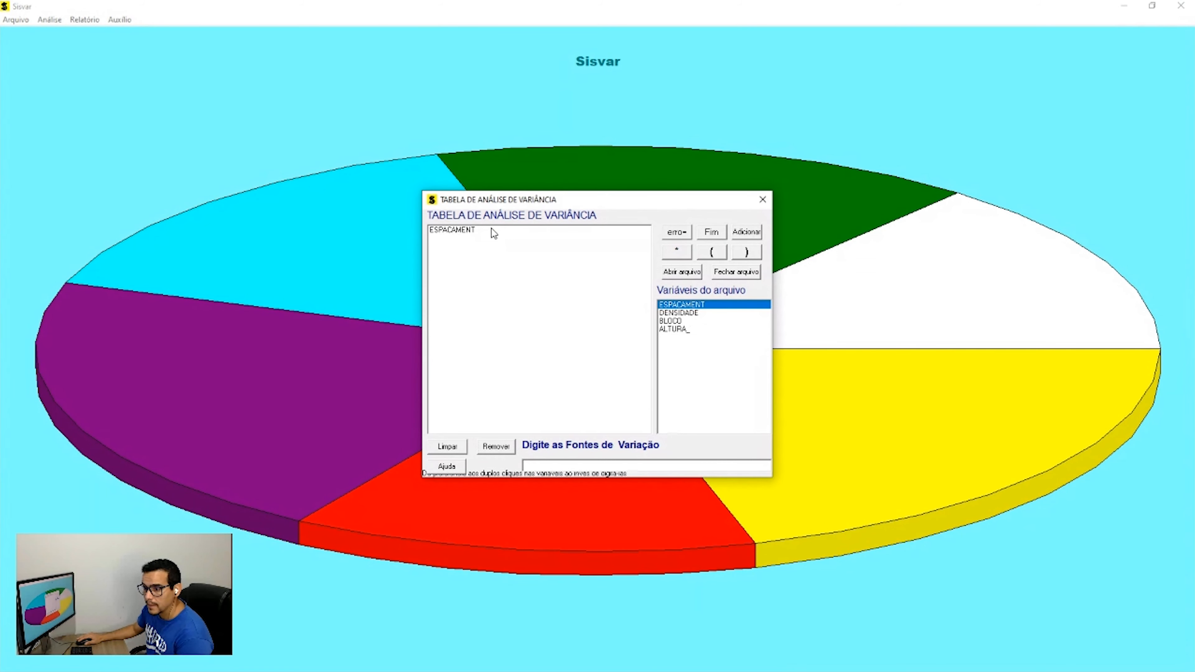
pyautogui.doubleClick(690, 314)
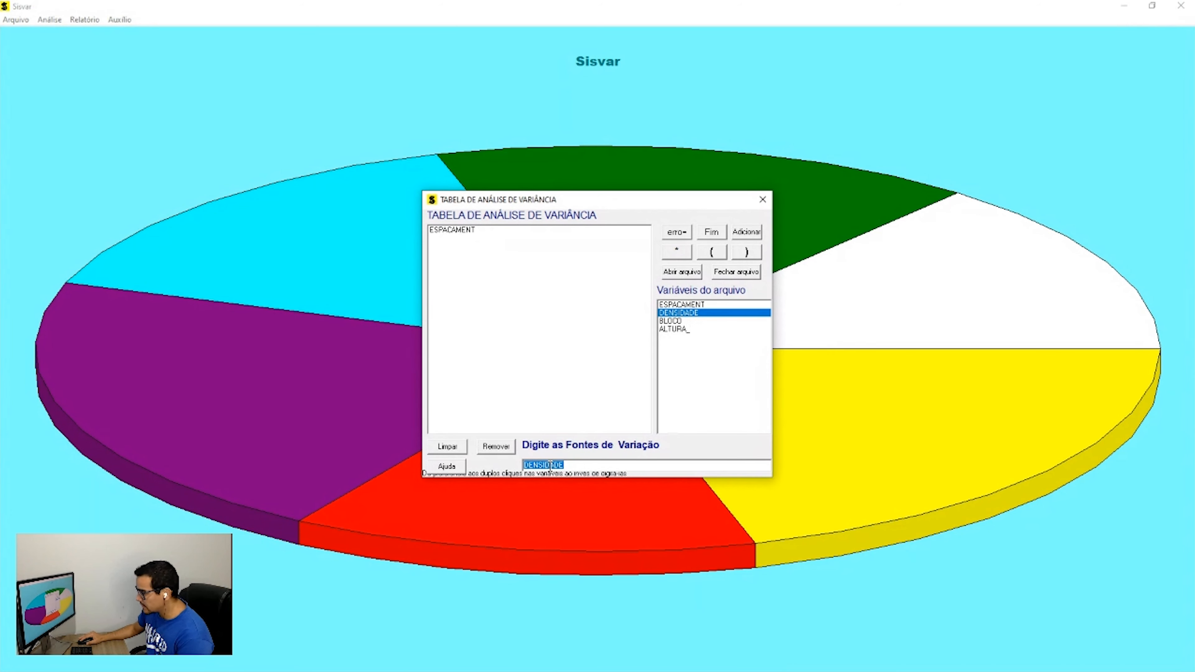
pyautogui.click(748, 233)
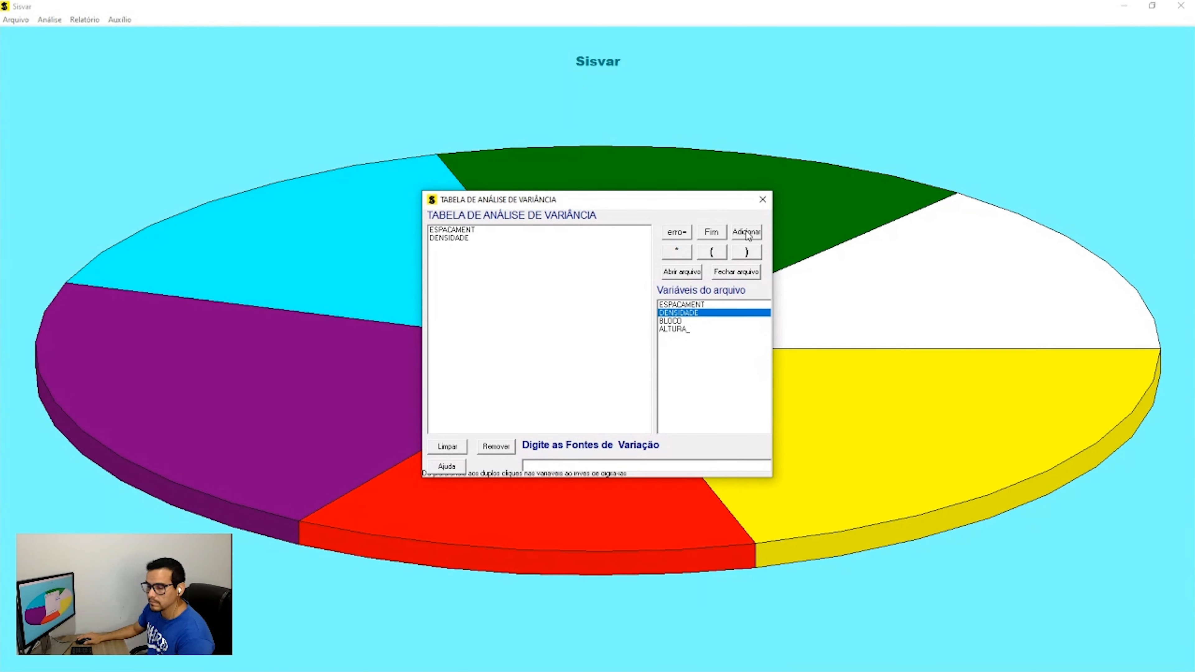
# Add the interaction ESPACAMENT*DENSIDADE as a source of variation
pyautogui.doubleClick(684, 306)
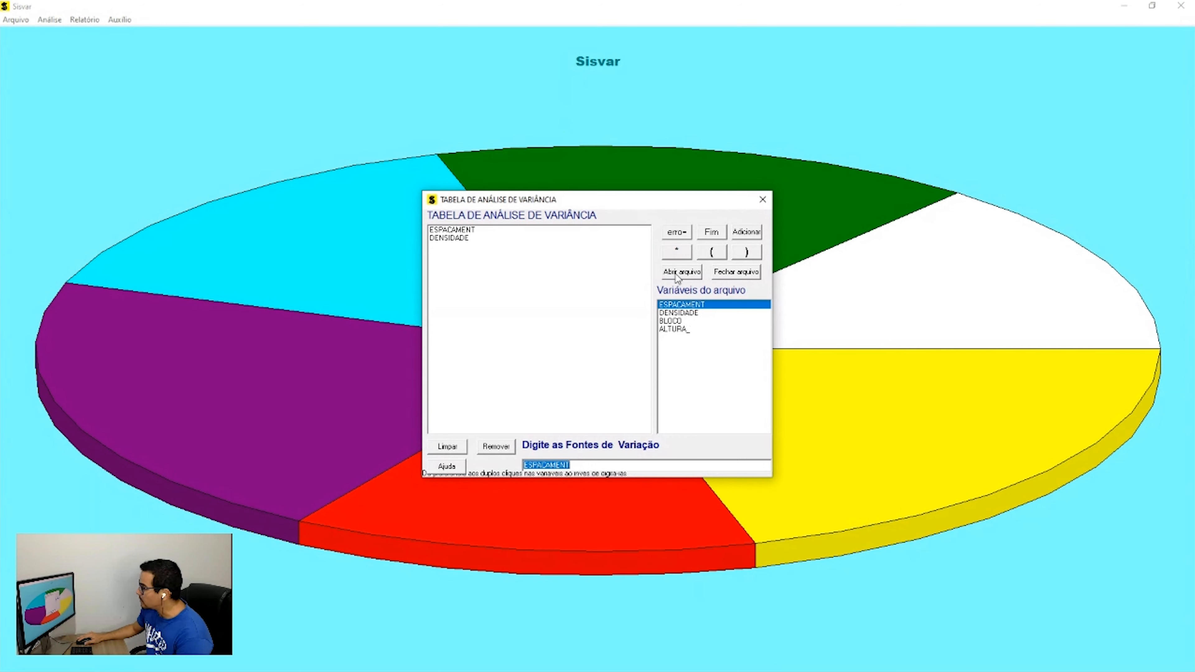
pyautogui.click(681, 251)
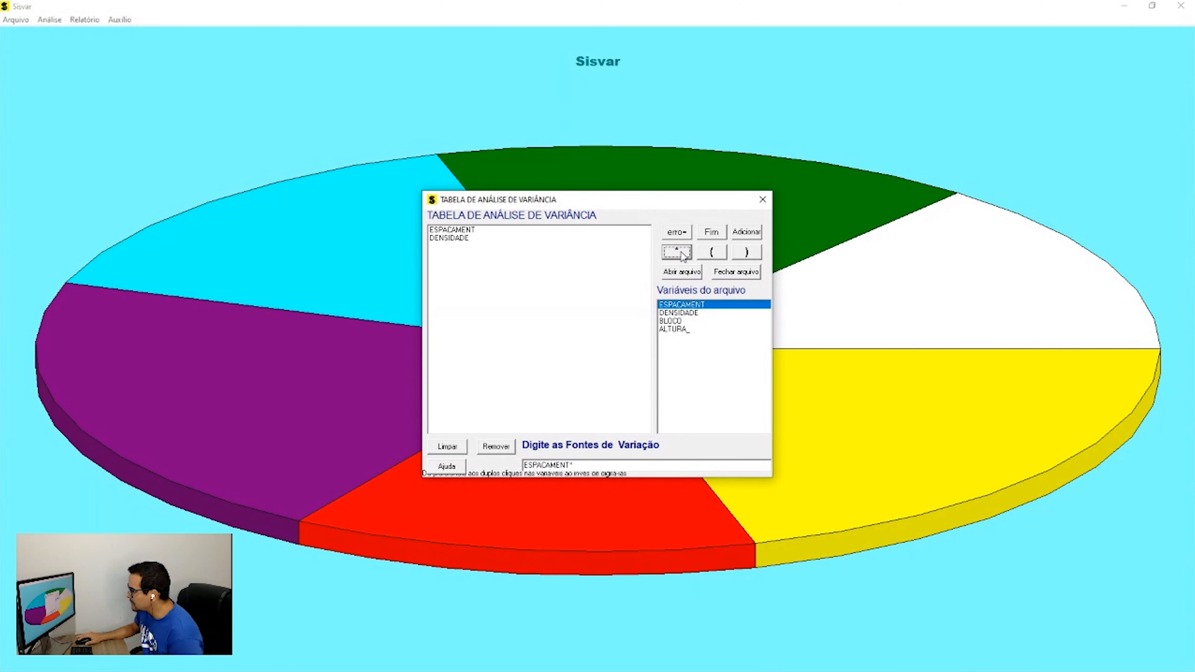
pyautogui.doubleClick(680, 313)
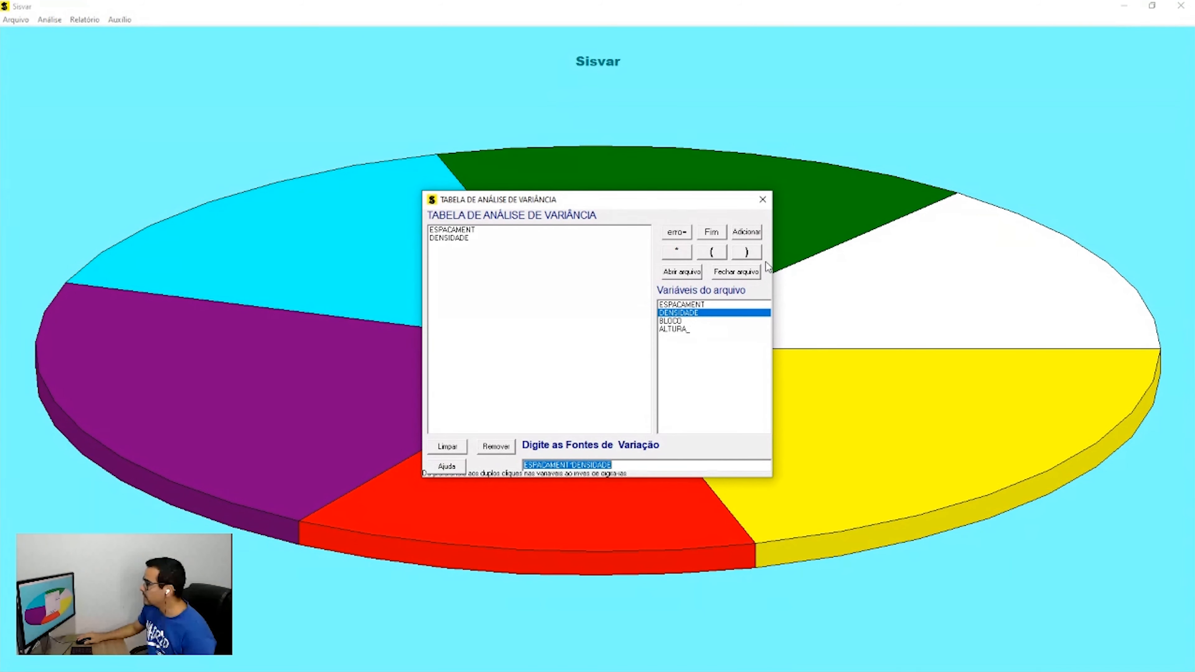
pyautogui.click(749, 234)
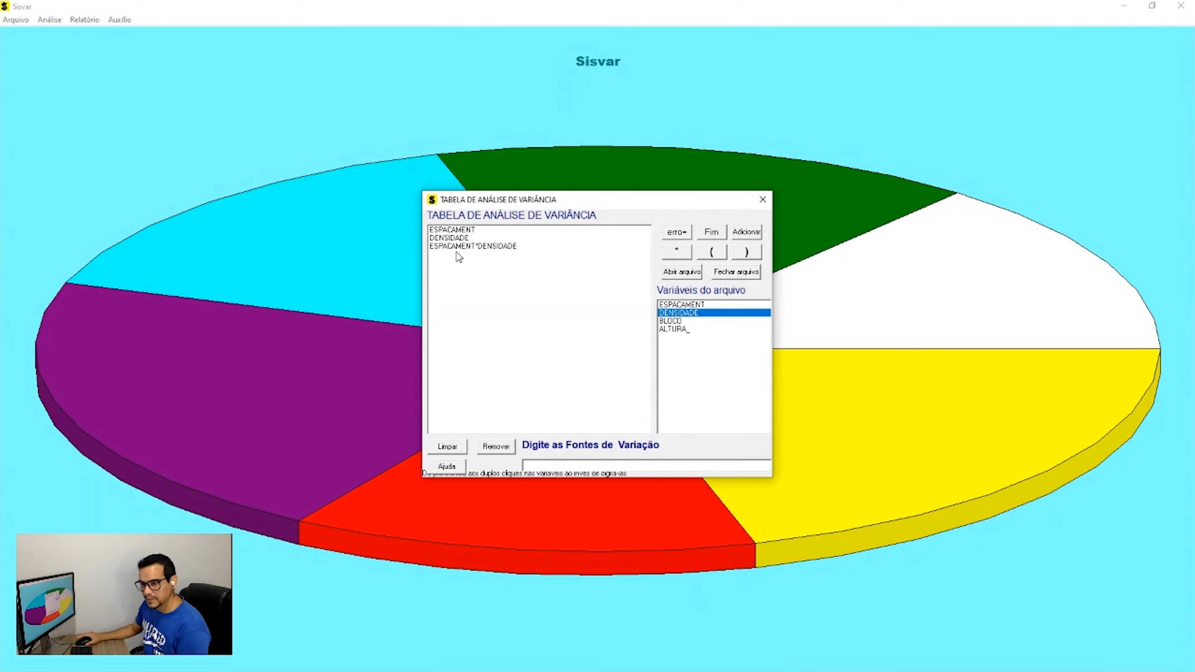
# Add BLOCO as the last source of variation and finalize the variance analysis table
pyautogui.doubleClick(672, 321)
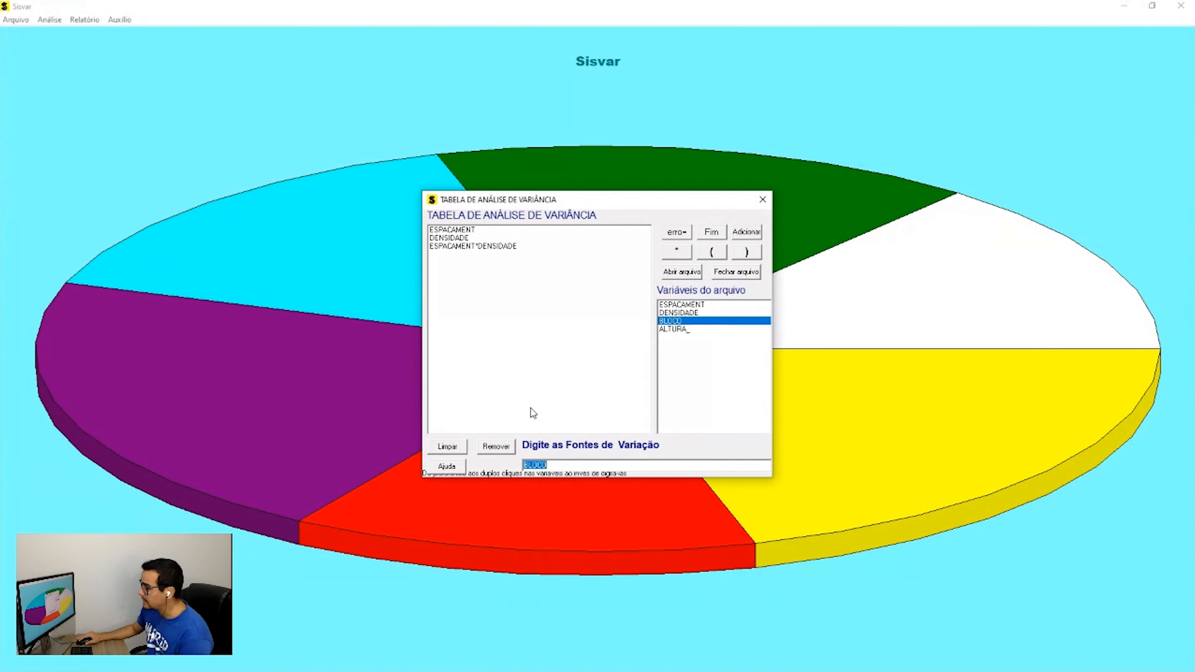
pyautogui.click(741, 233)
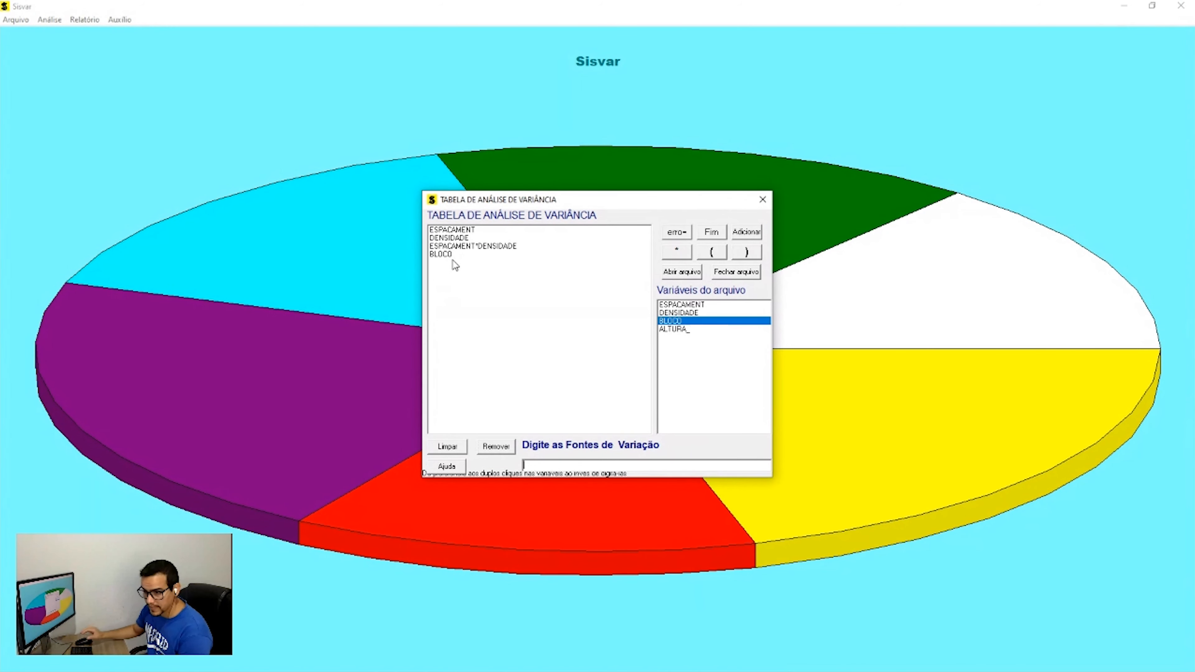
pyautogui.click(714, 232)
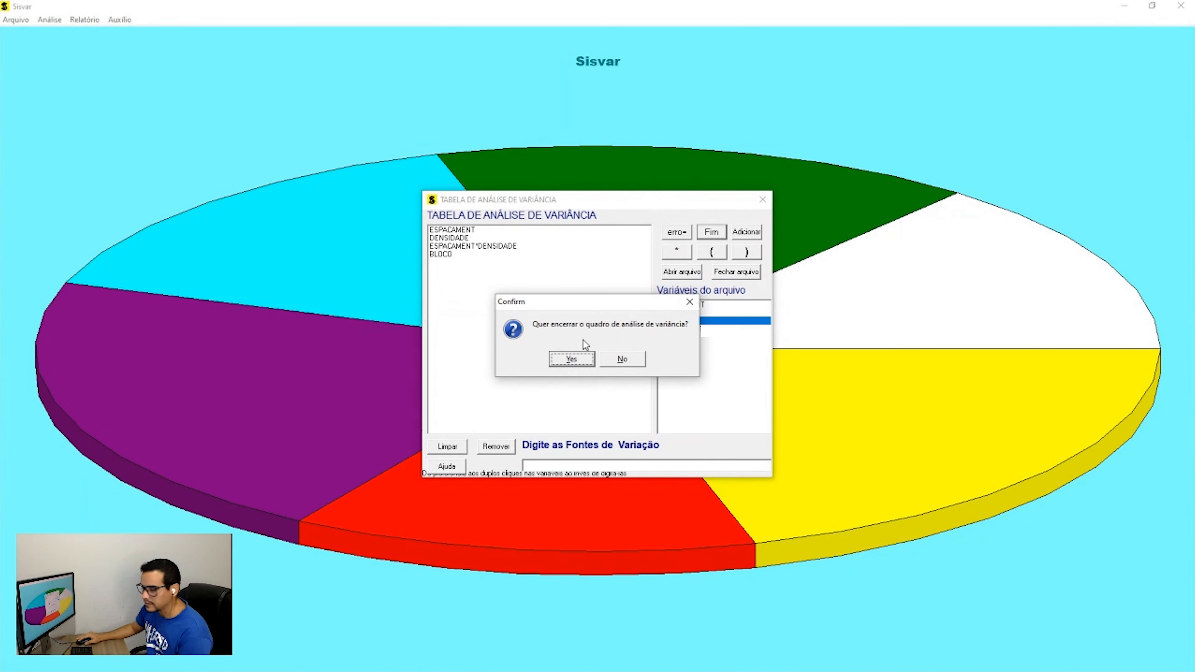
pyautogui.click(572, 359)
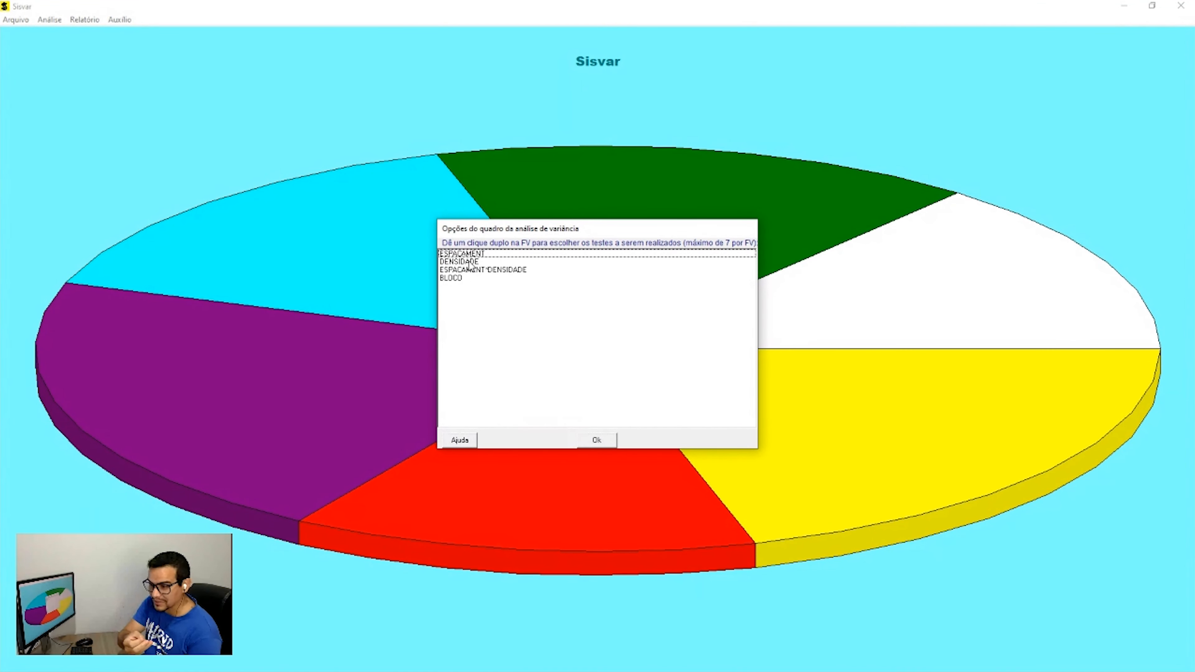
# Assign the Tukey test to ESPACAMENT at the 0.05 significance level
pyautogui.doubleClick(469, 254)
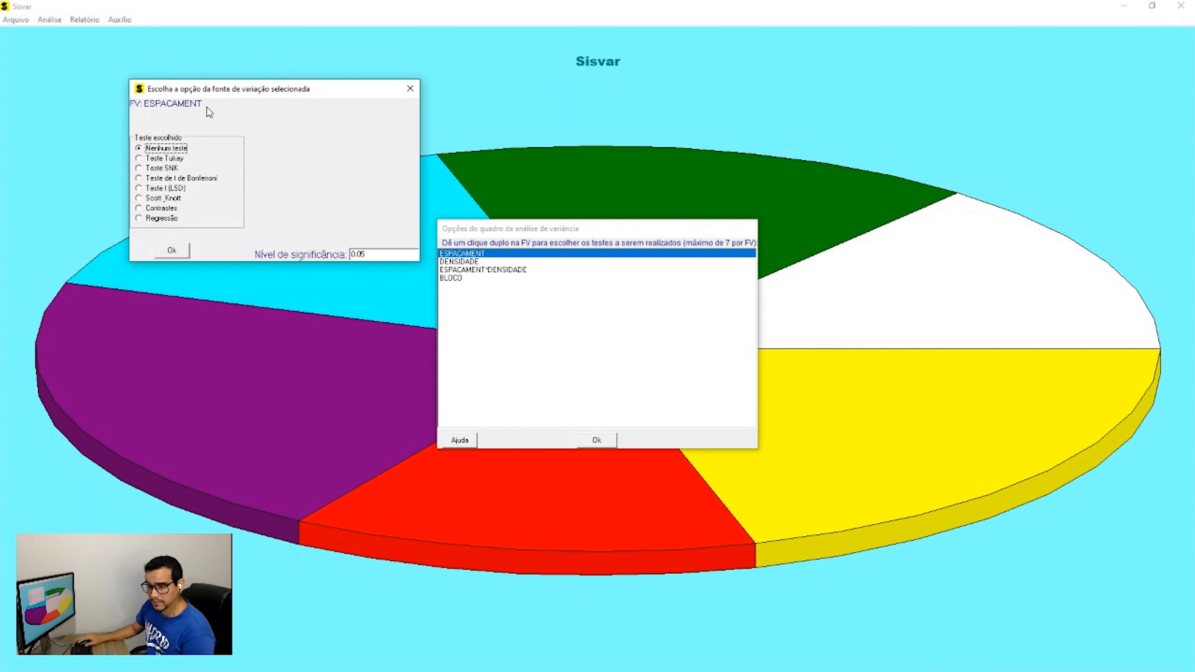
pyautogui.click(160, 160)
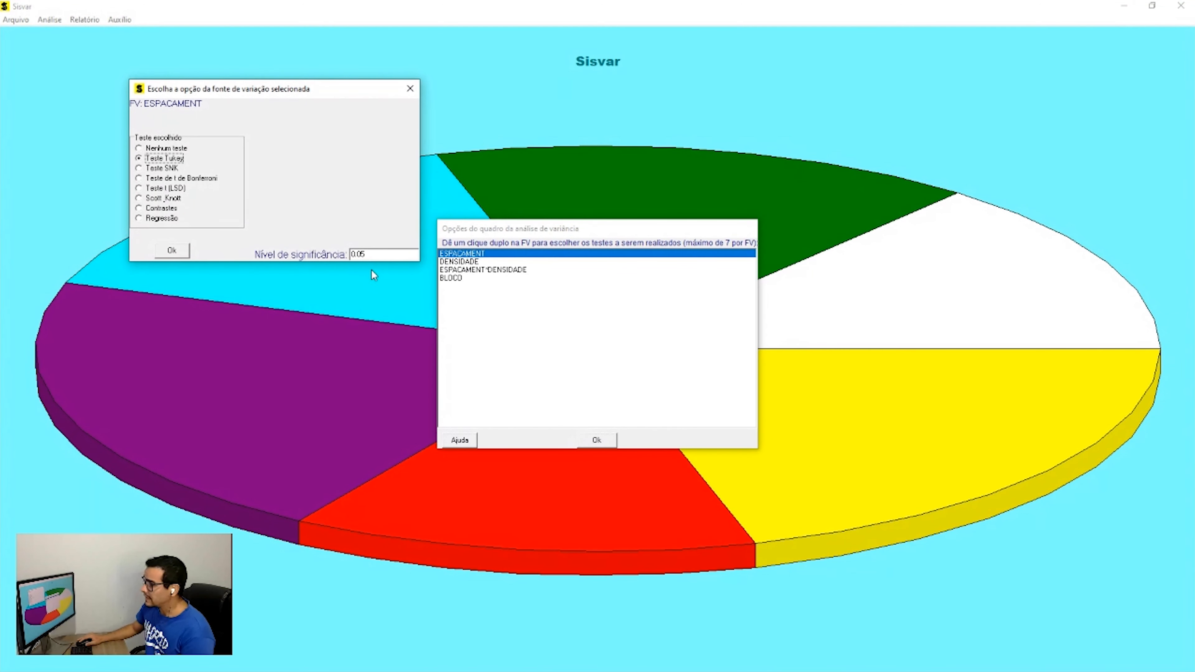
pyautogui.click(373, 254)
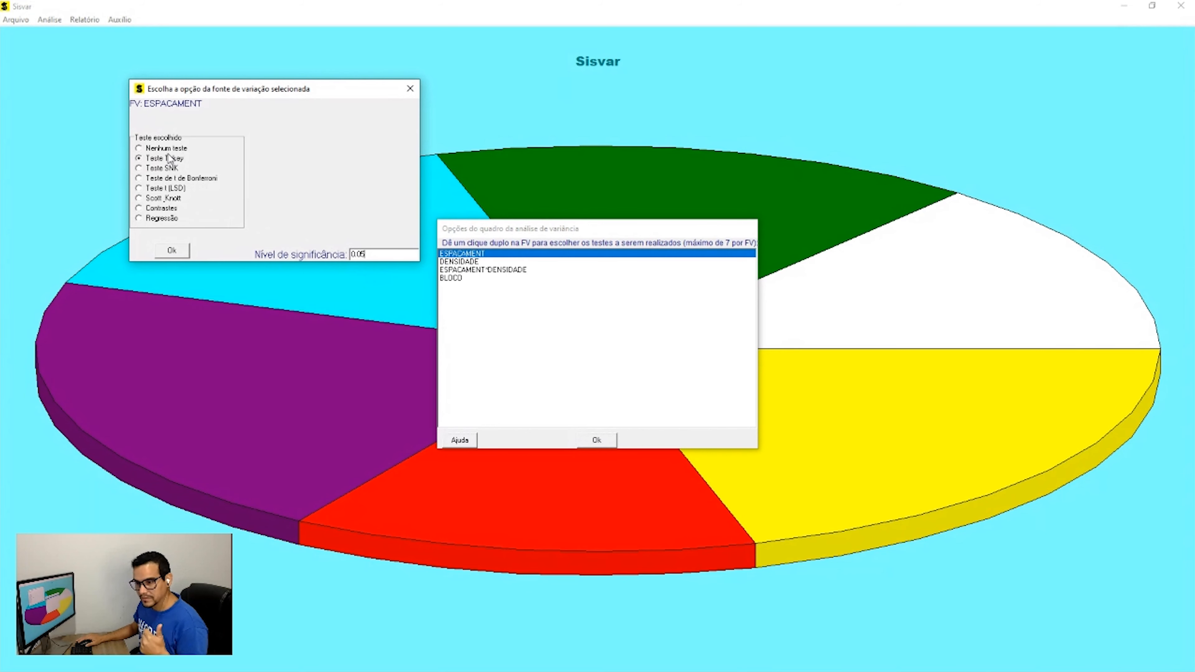
pyautogui.click(169, 250)
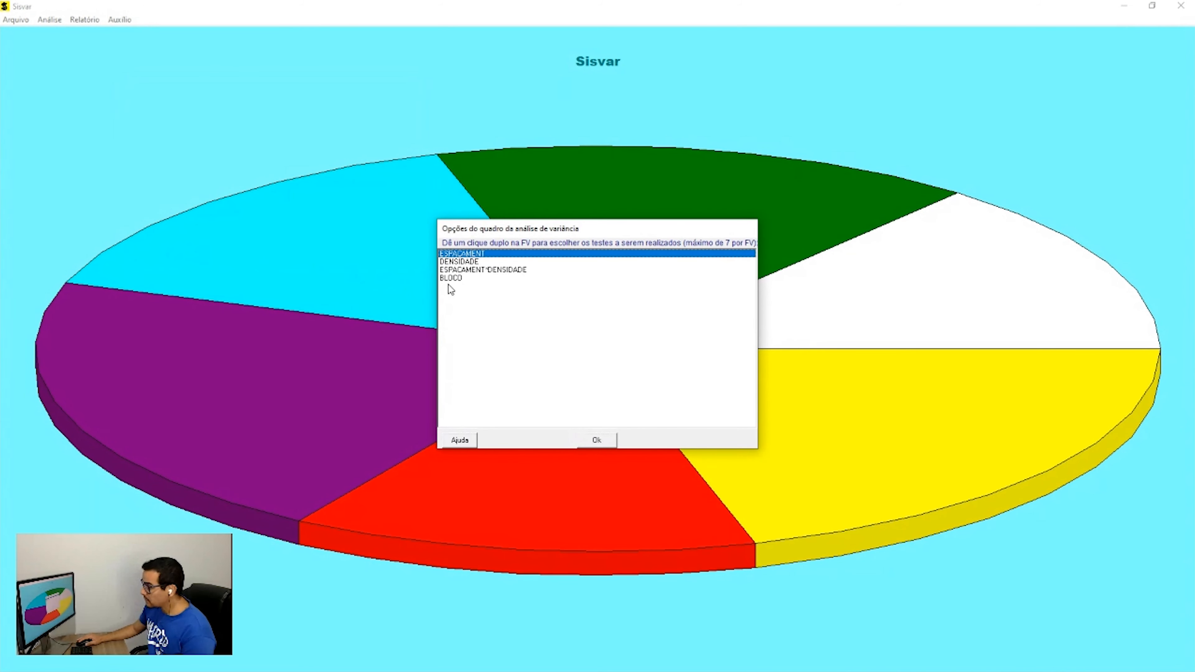
# Assign the Tukey test to DENSIDADE at the 0.05 significance level
pyautogui.doubleClick(453, 263)
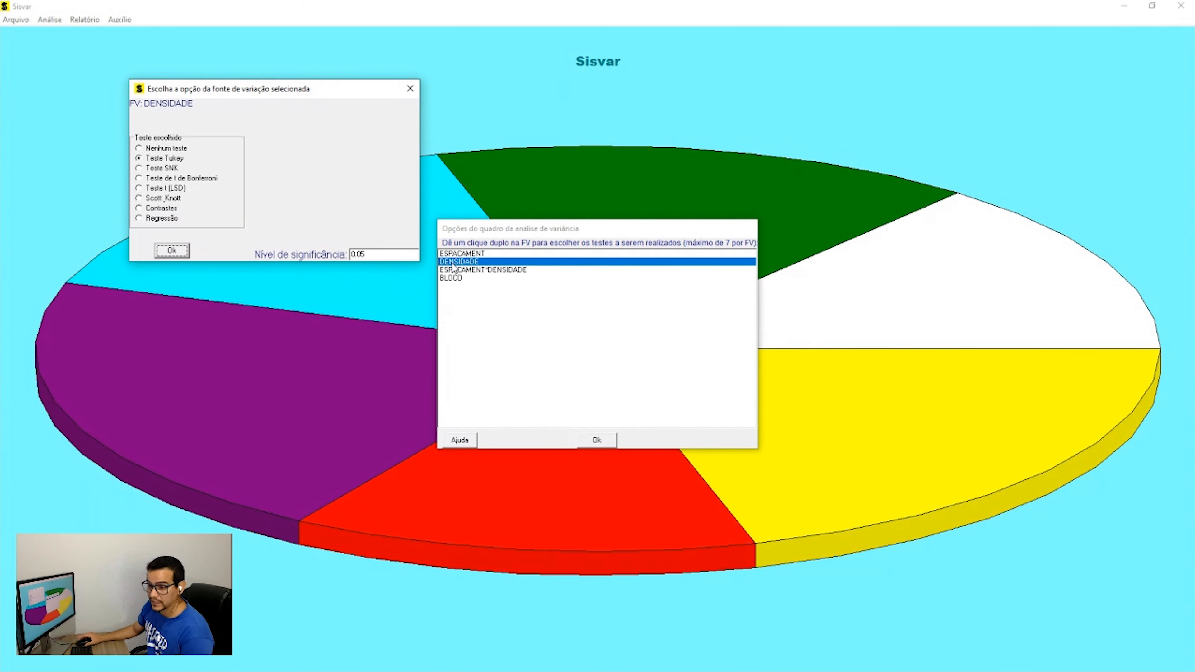
pyautogui.click(154, 160)
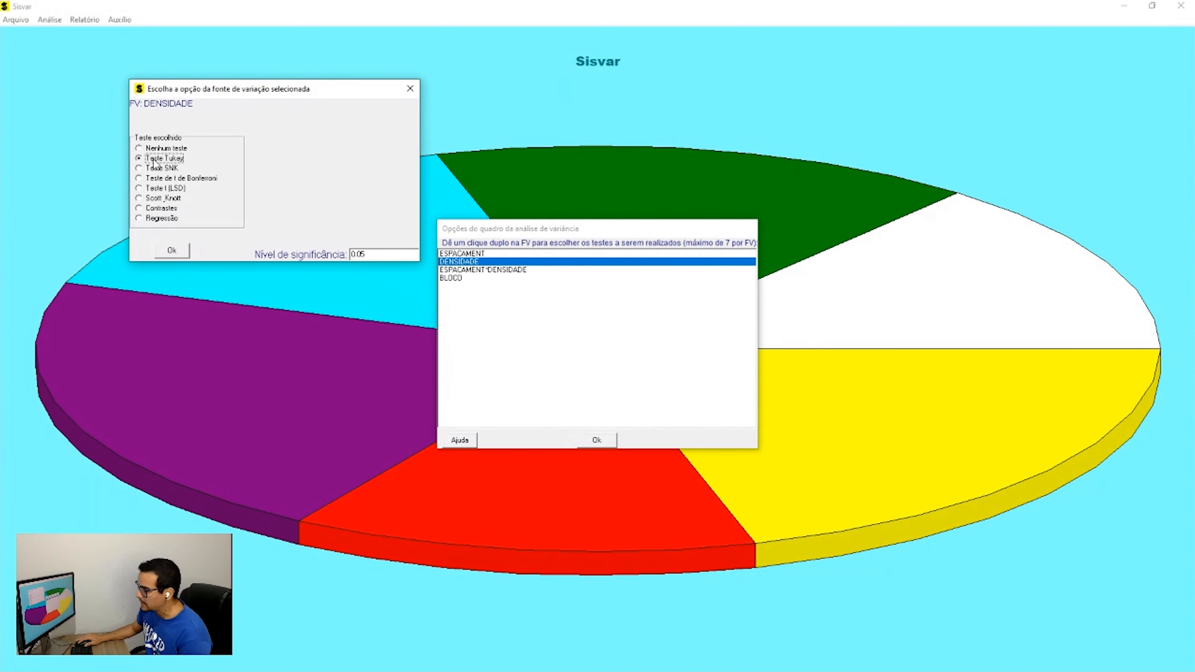
pyautogui.click(381, 255)
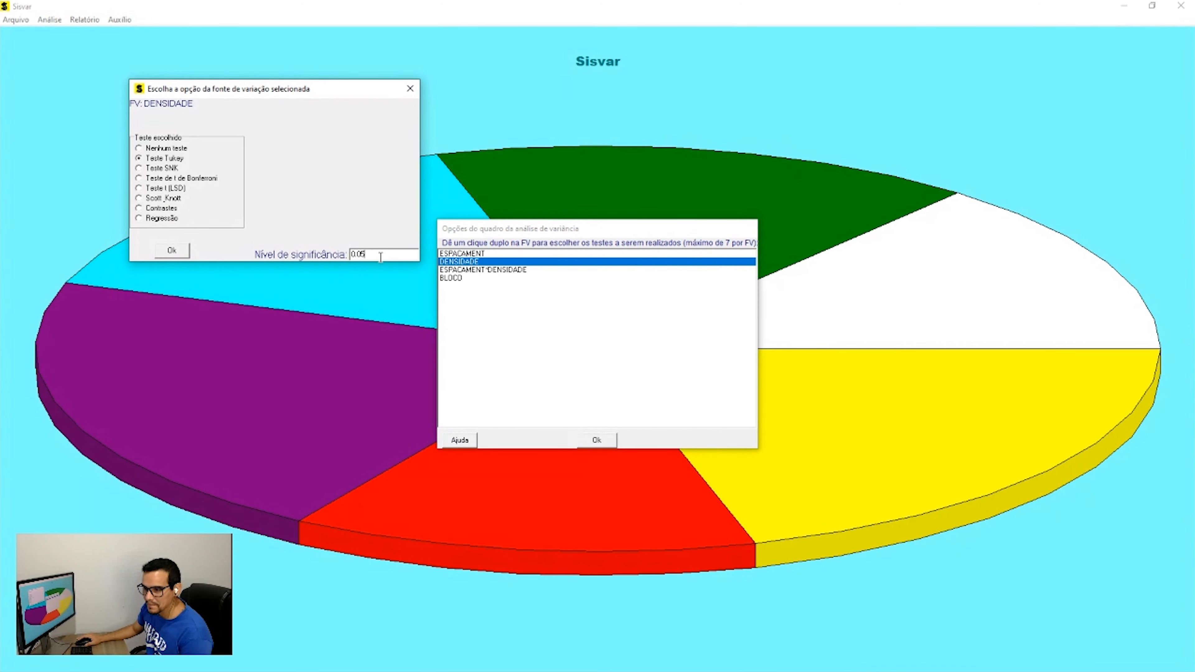
pyautogui.click(172, 251)
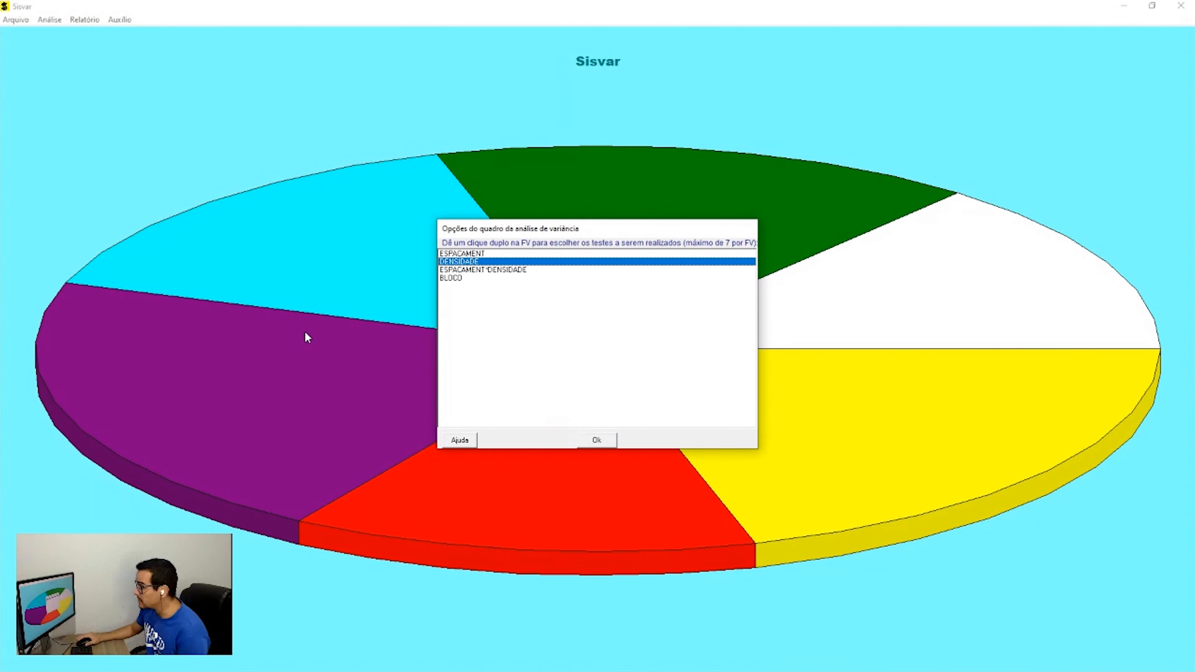
# Assign the Tukey test at the 0.05 level to the ESPACAMENT*DENSIDADE interaction, with ESPACAMENT as the variable to unfold
pyautogui.doubleClick(470, 269)
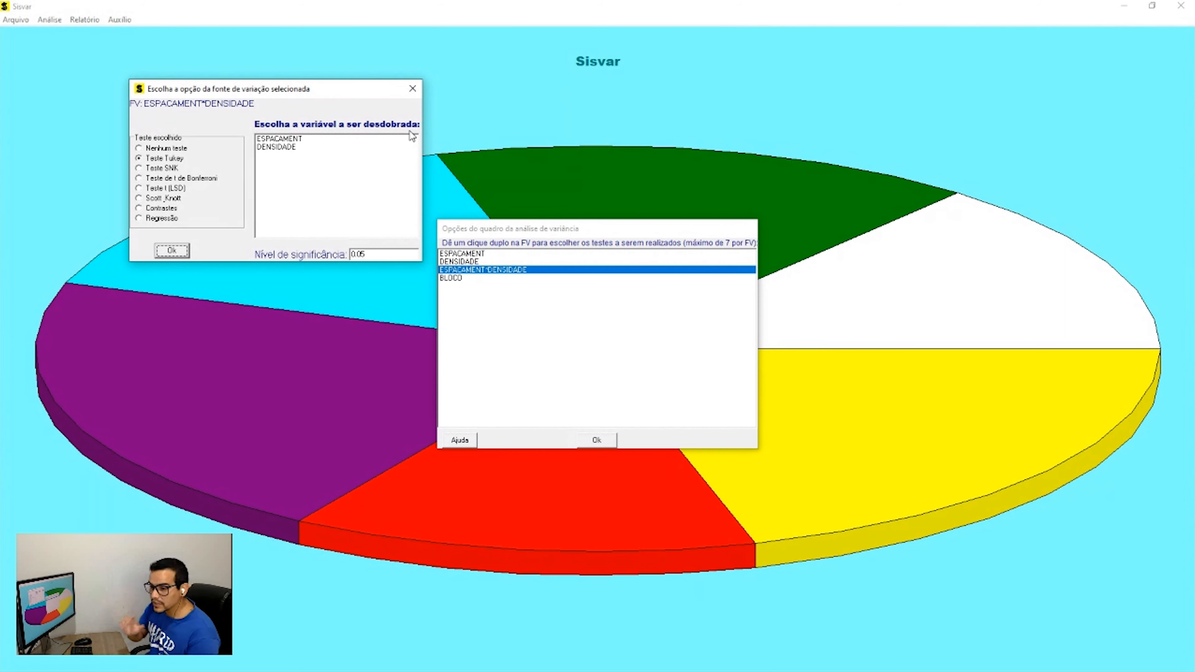
pyautogui.click(162, 159)
pyautogui.click(372, 255)
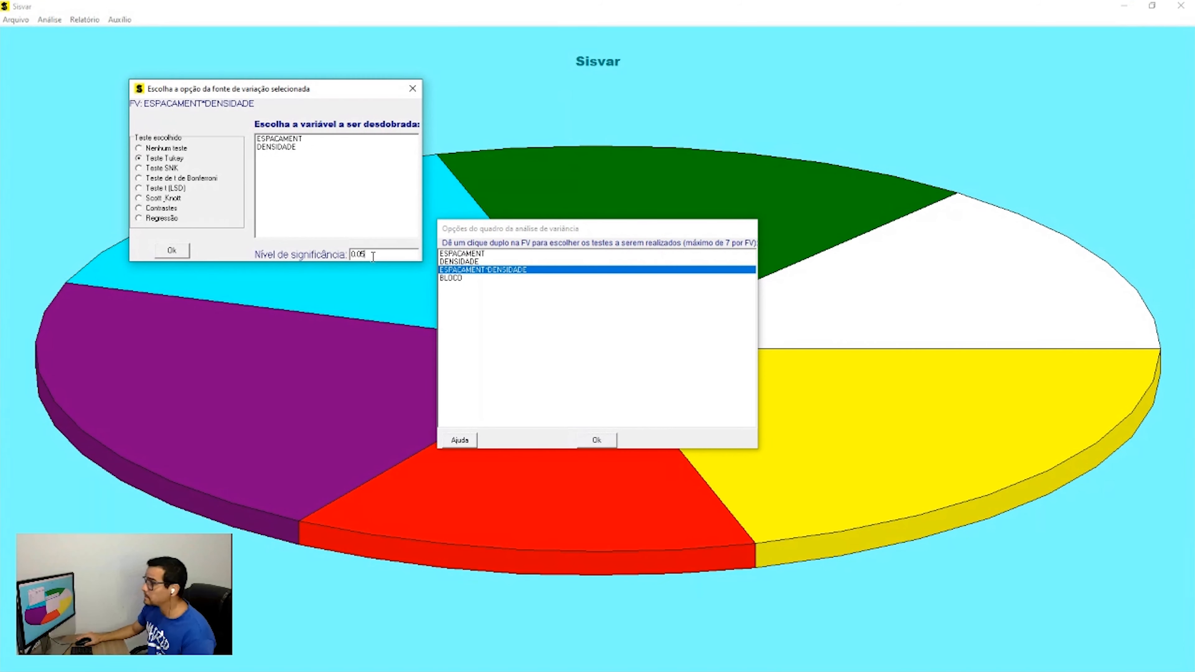
pyautogui.click(284, 139)
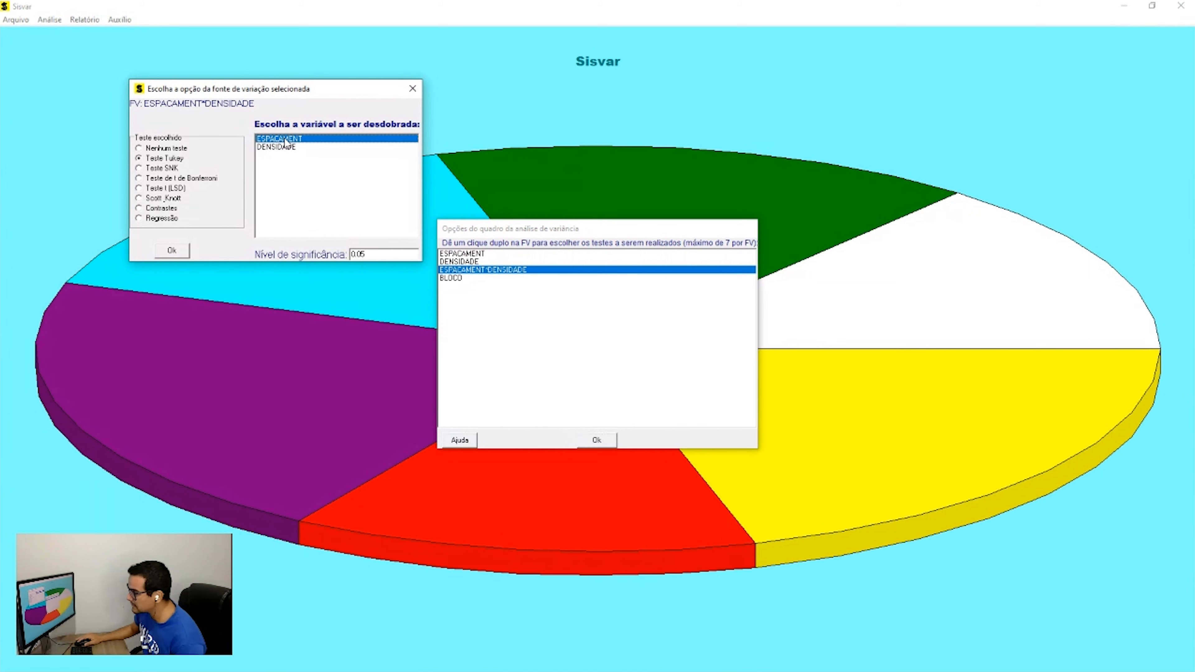
pyautogui.click(170, 252)
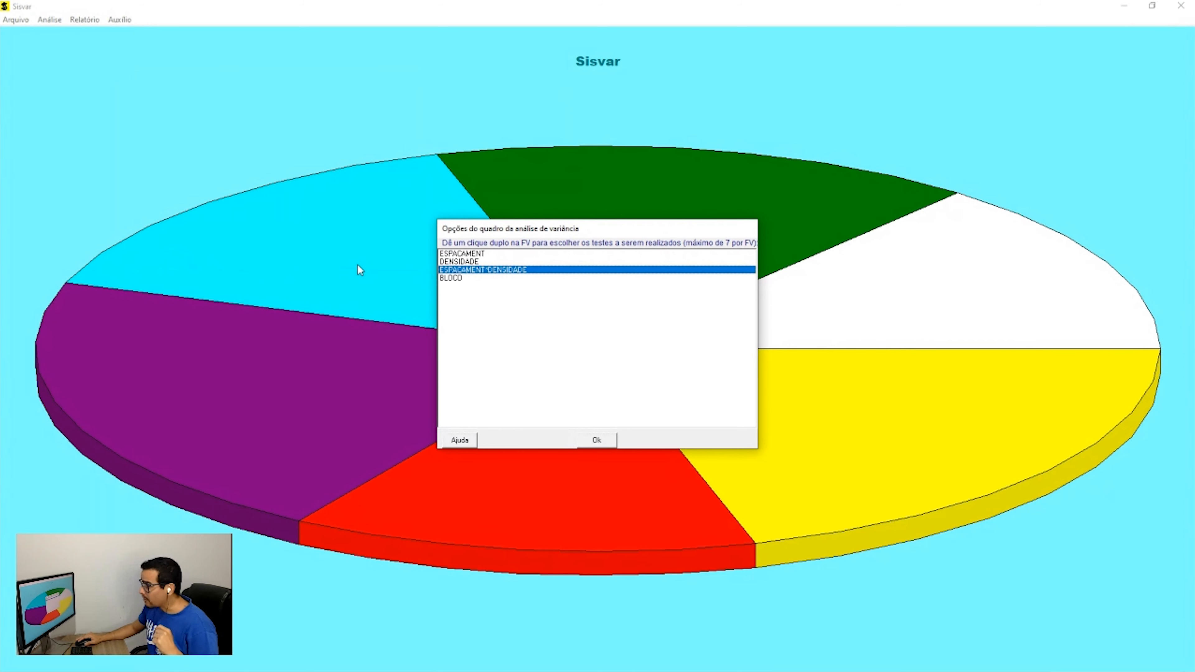
# Assign the Tukey test at the 0.05 level to ESPACAMENT*DENSIDADE with DENSIDADE as the variable to unfold, and finish the test options
pyautogui.doubleClick(477, 272)
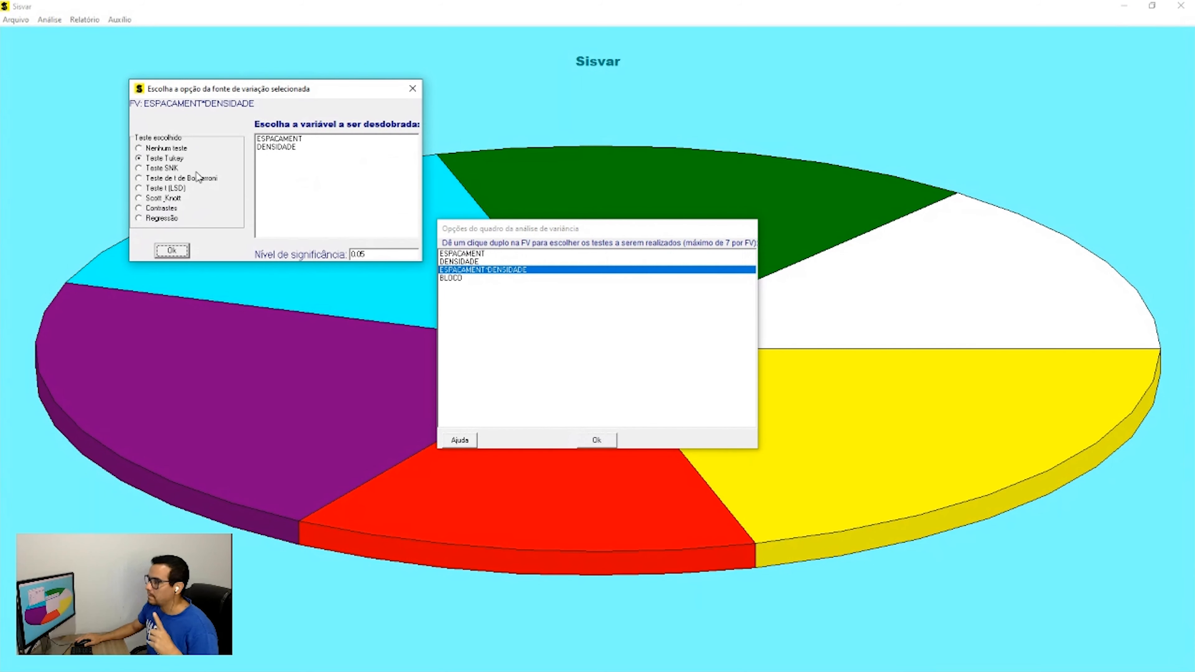
pyautogui.click(176, 161)
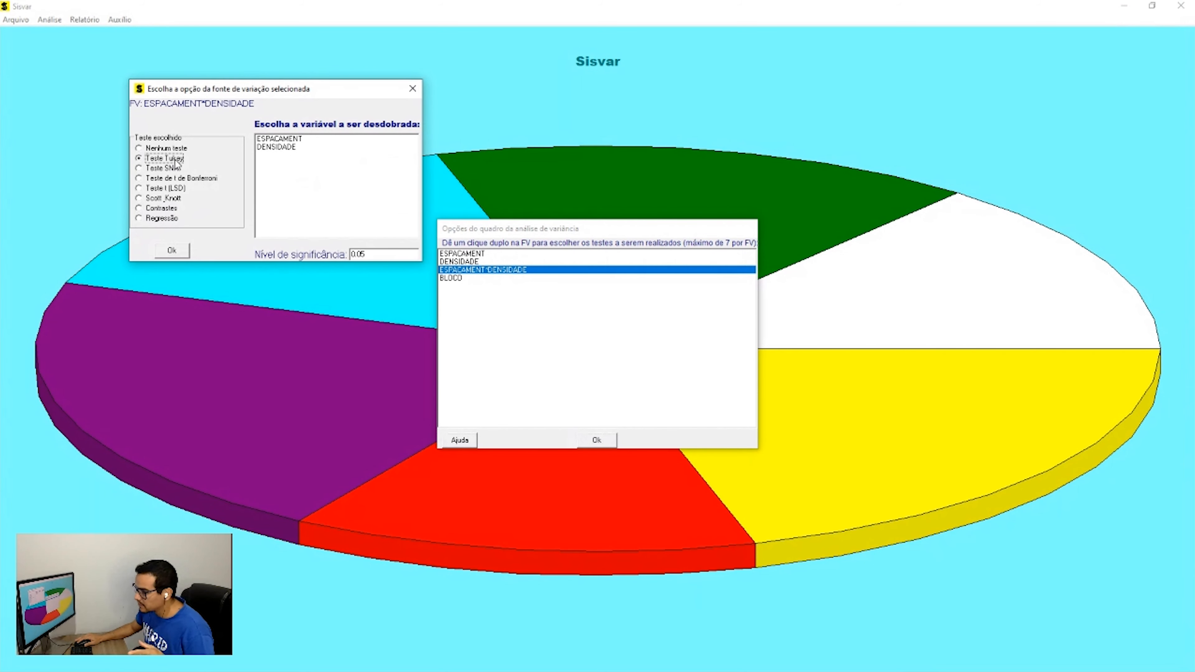
pyautogui.click(385, 254)
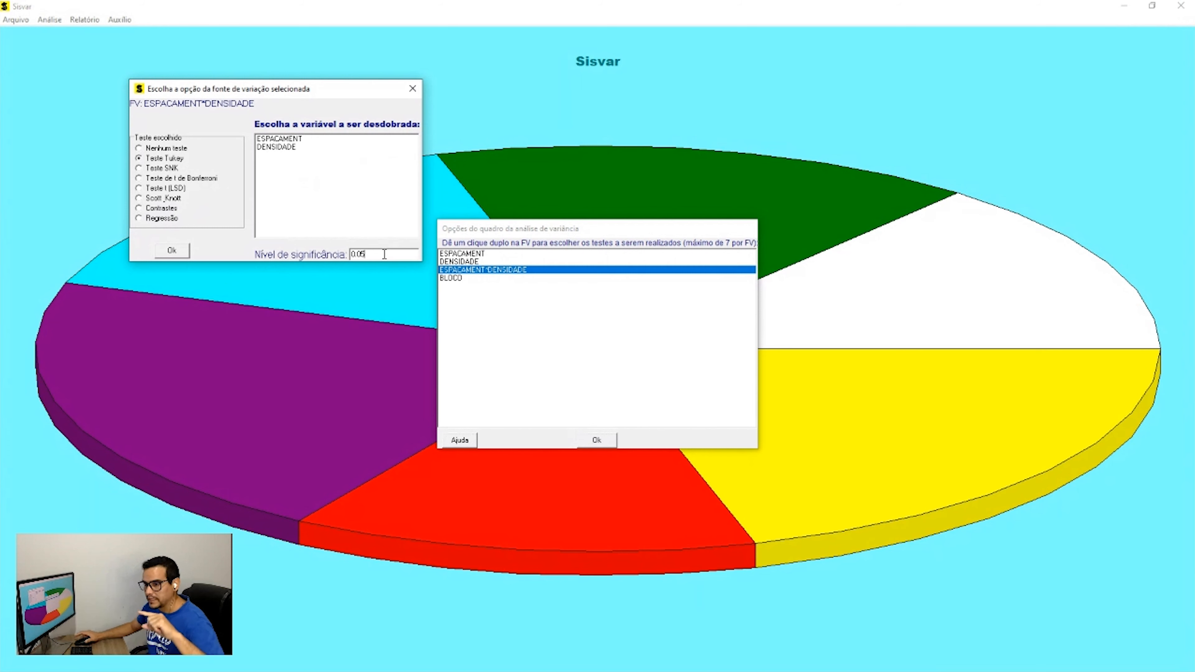
pyautogui.click(273, 148)
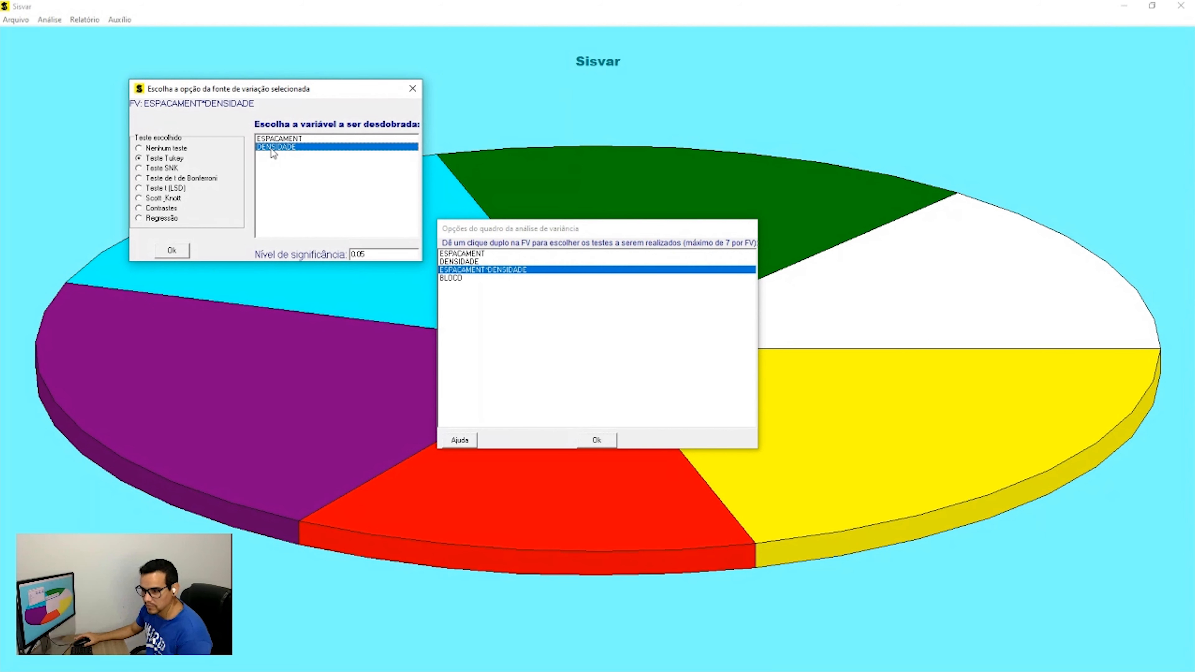
pyautogui.click(172, 254)
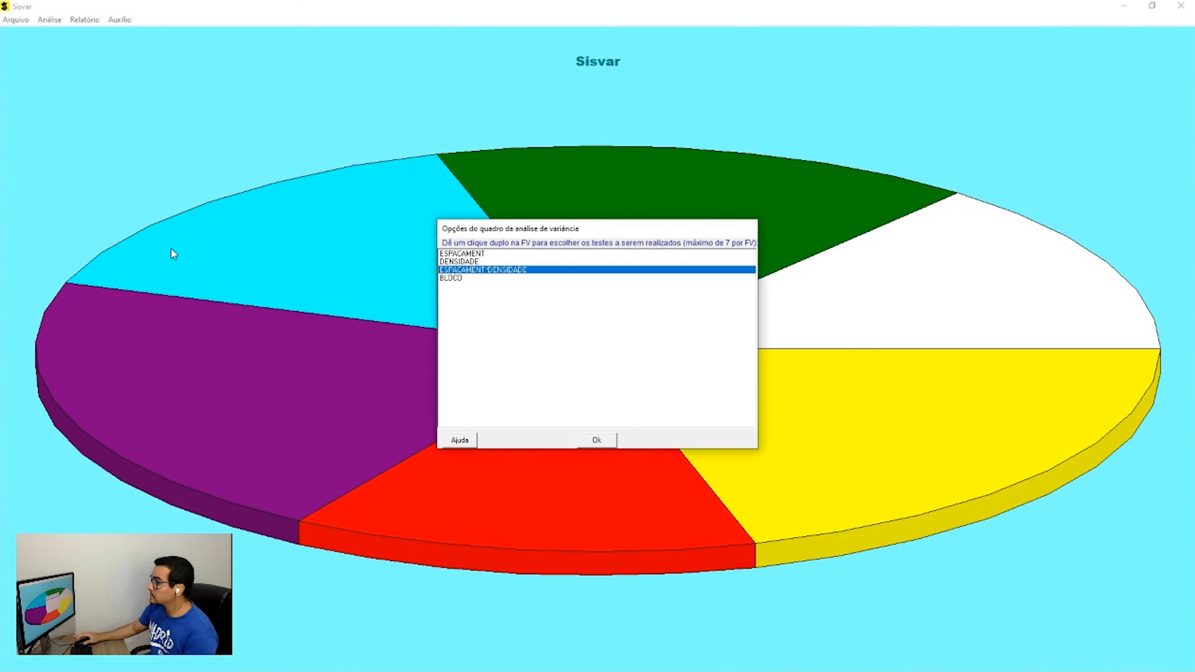
pyautogui.click(598, 440)
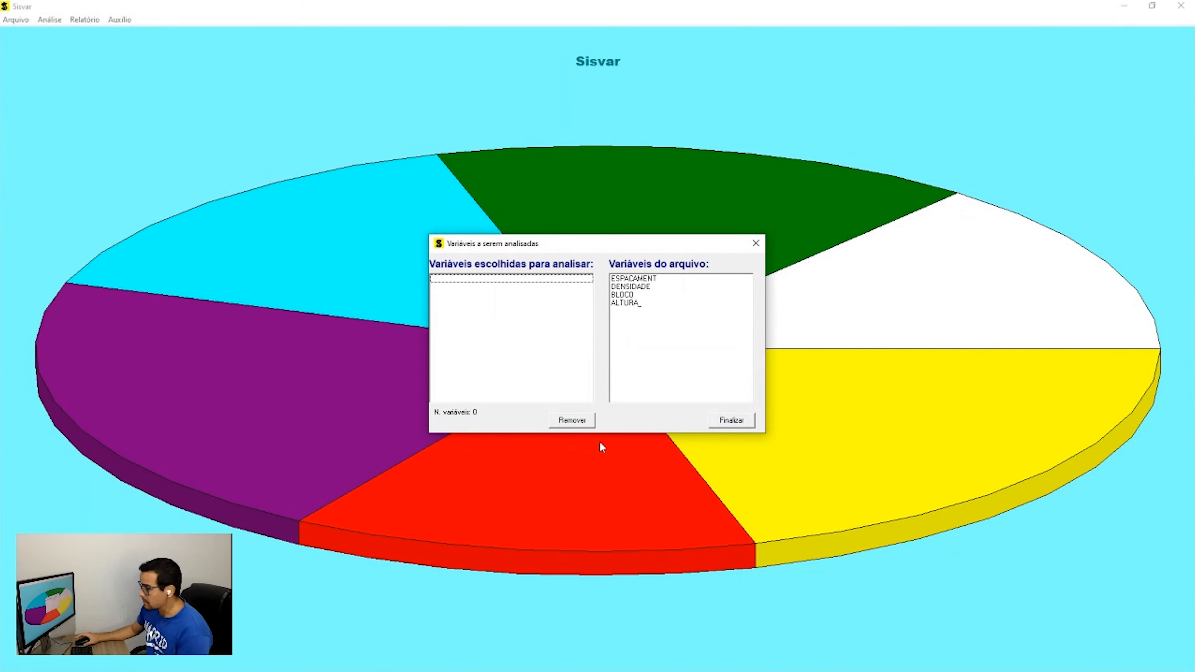
# Switch to the Excel spreadsheet to check which response variable columns it contains, and return to Sisvar
pyautogui.hotkey('alt', 'Tab')
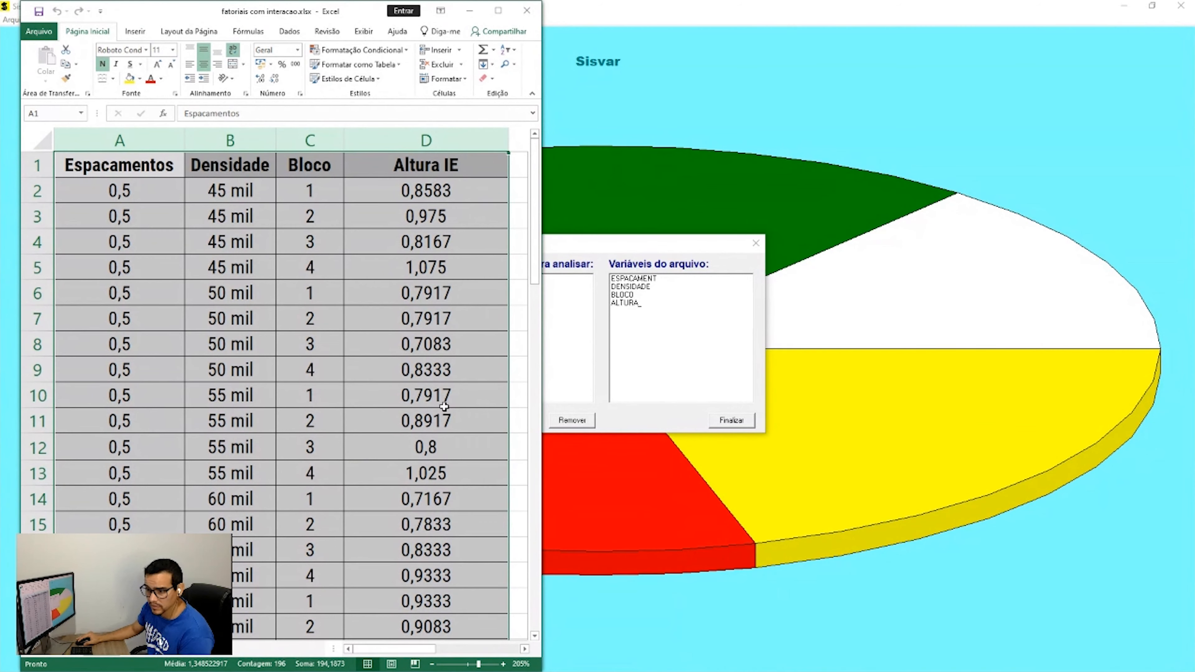
pyautogui.scroll(-2, 444, 396)
pyautogui.scroll(-1, 444, 396)
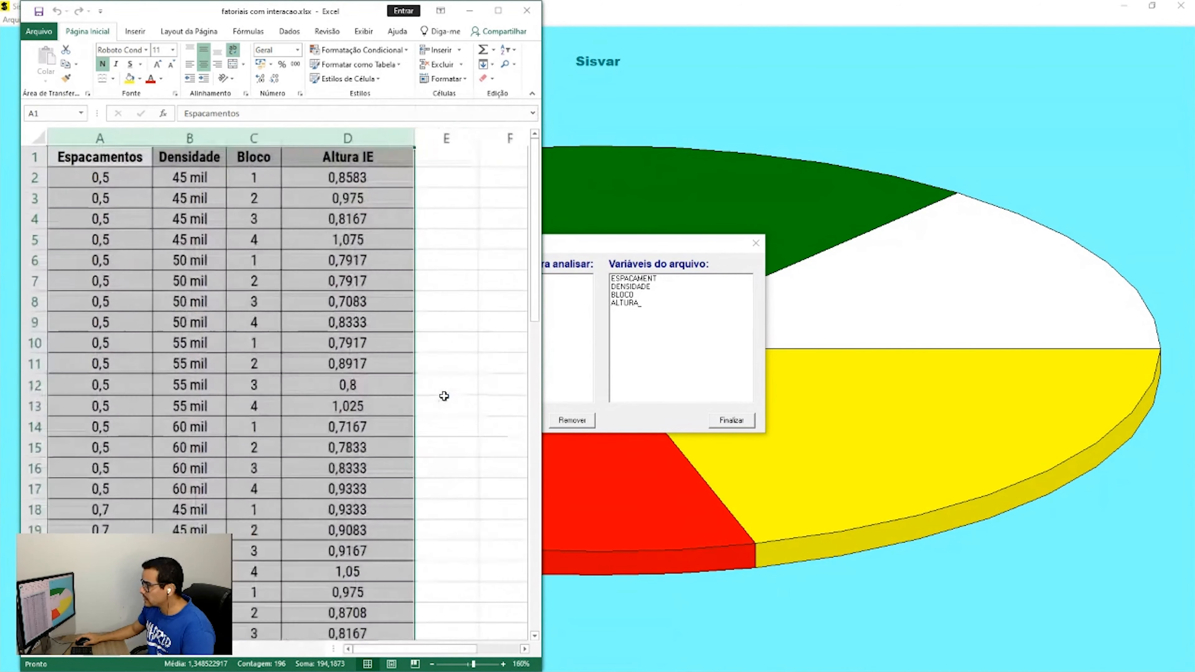
pyautogui.moveTo(438, 138); pyautogui.dragTo(483, 138)
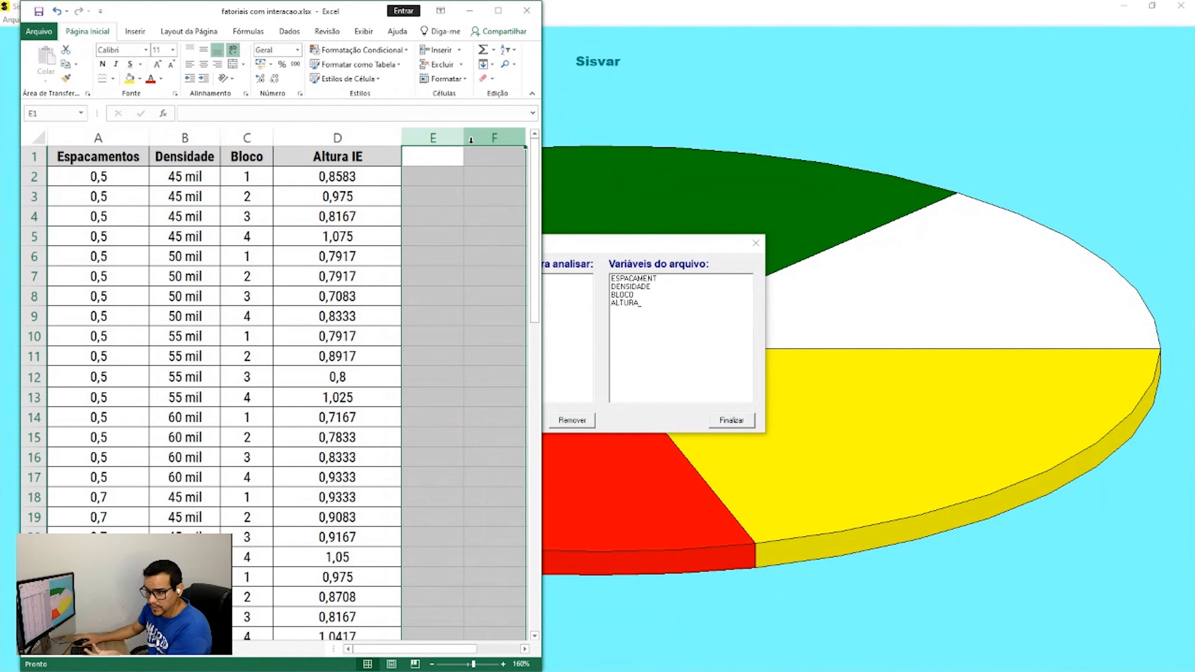
pyautogui.click(605, 248)
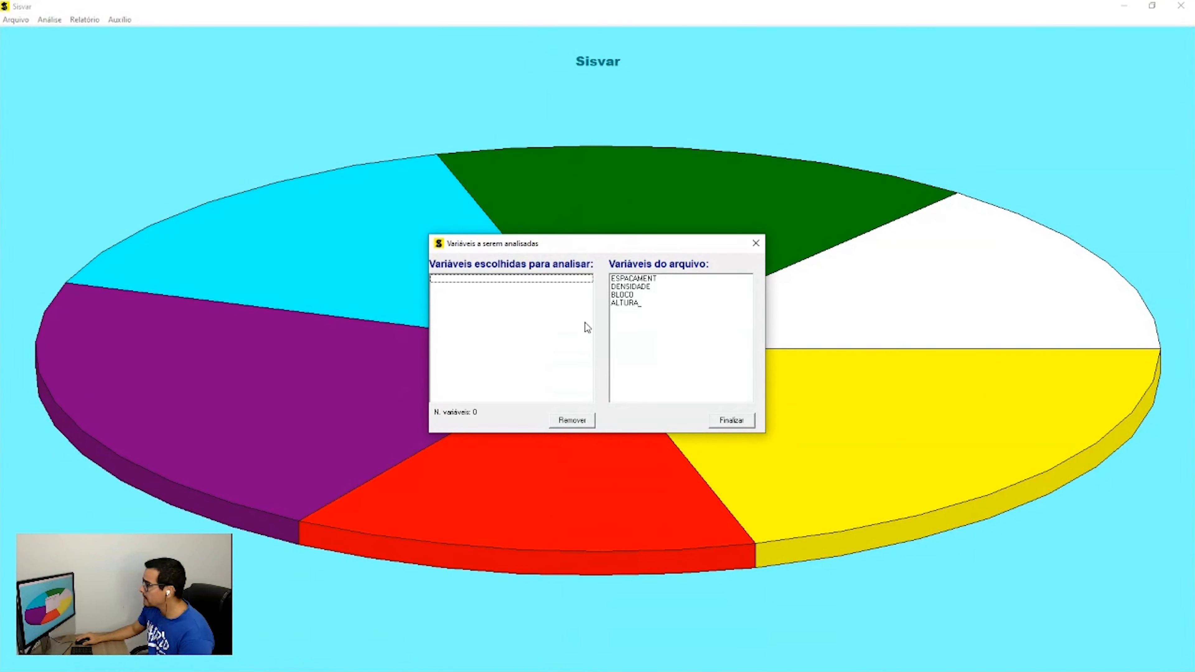
# Choose ALTURA_IE as the variable to analyse, leave it untransformed, and generate the analysis report
pyautogui.doubleClick(636, 305)
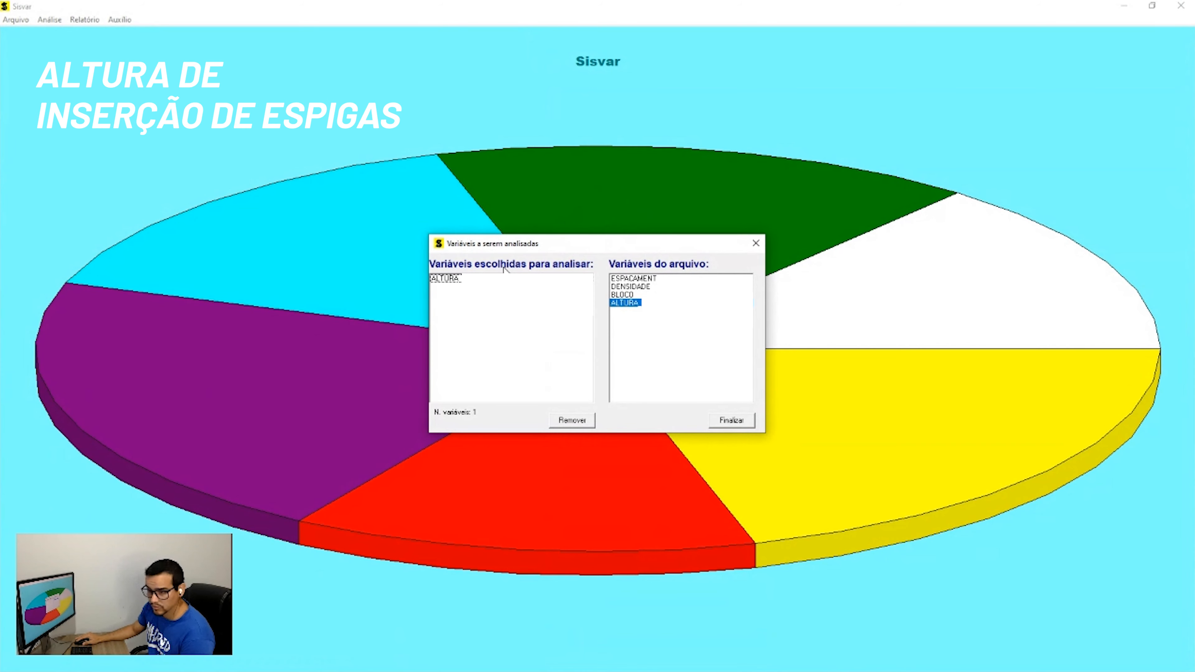
pyautogui.click(721, 425)
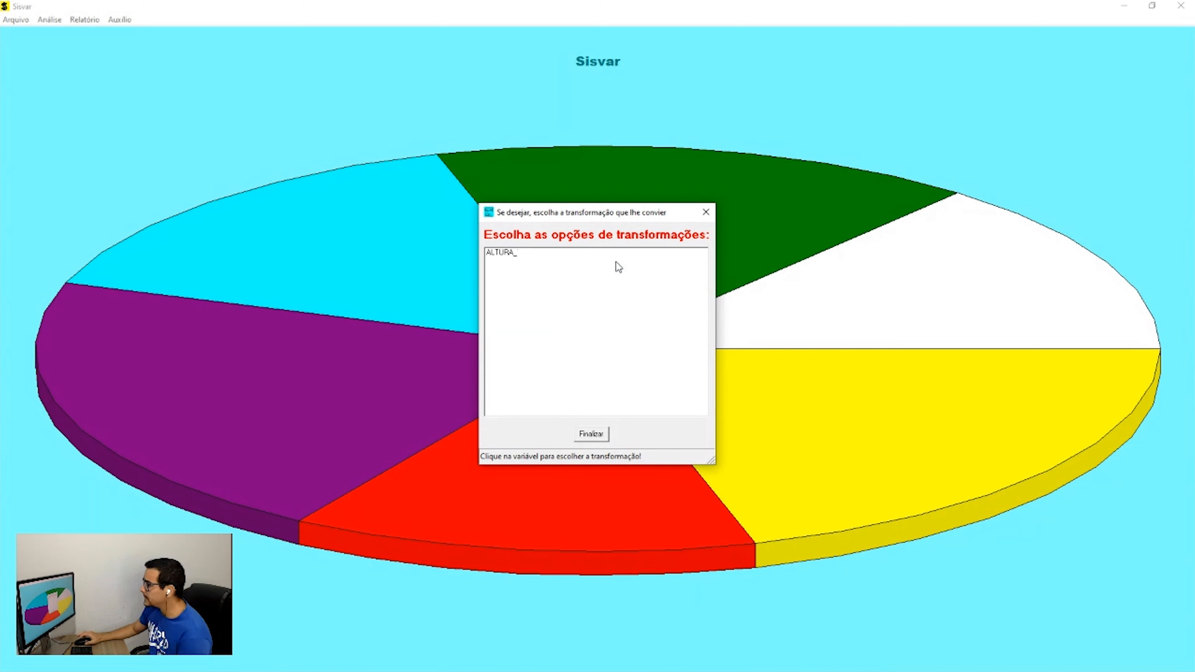
pyautogui.click(593, 434)
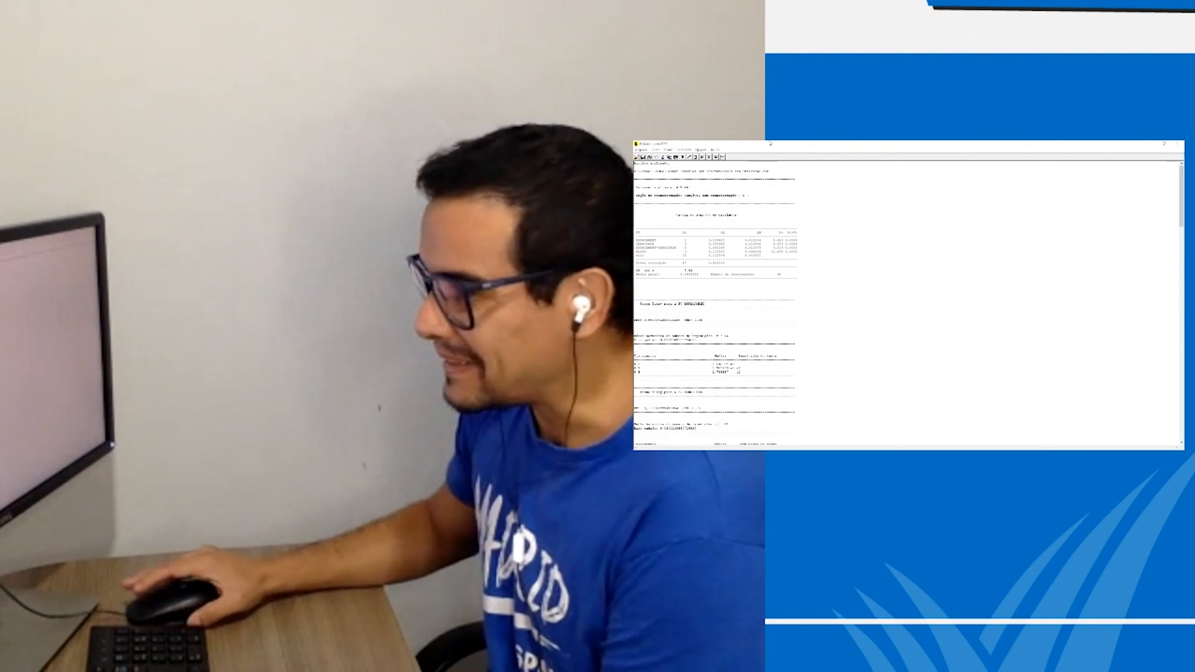
pyautogui.scroll(-5, 717, 205)
pyautogui.scroll(5, 716, 206)
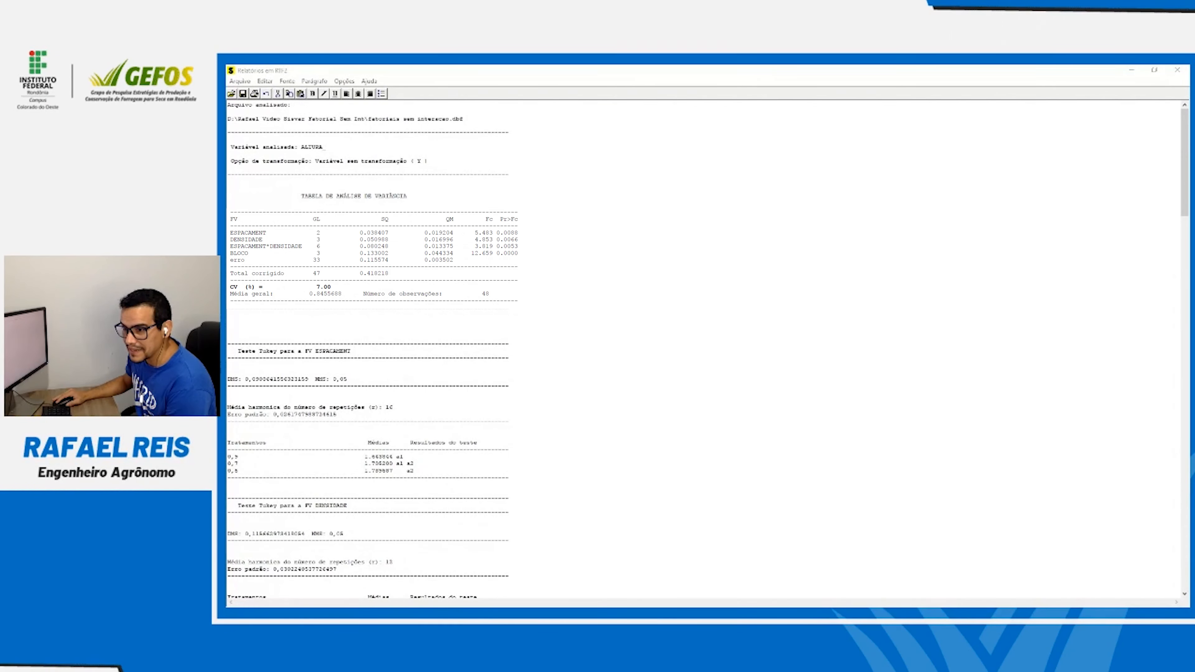
# Start saving the report and go to the Sisvar Fatorial Com Int folder on drive D
pyautogui.click(240, 81)
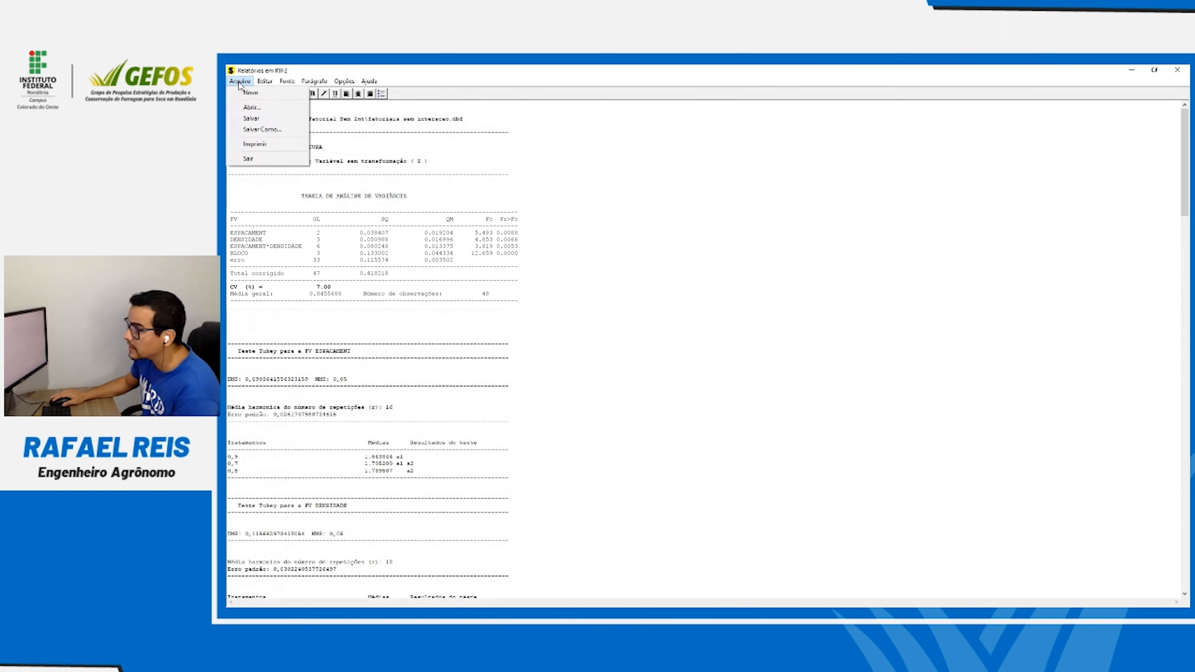
pyautogui.click(248, 110)
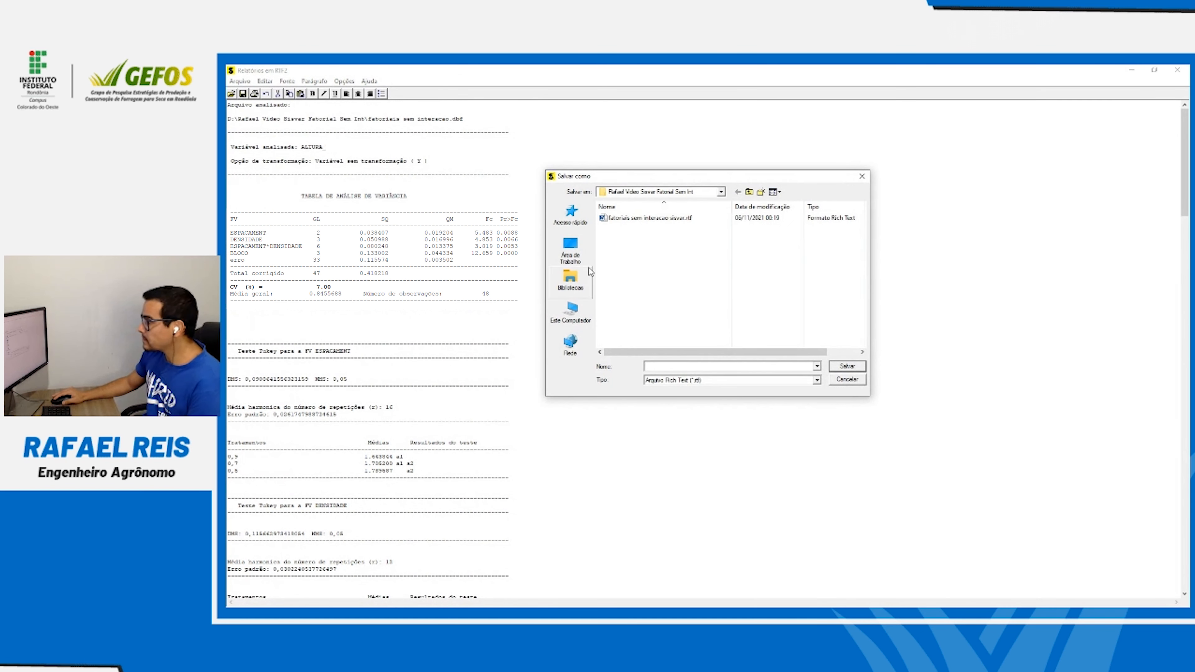
pyautogui.click(749, 192)
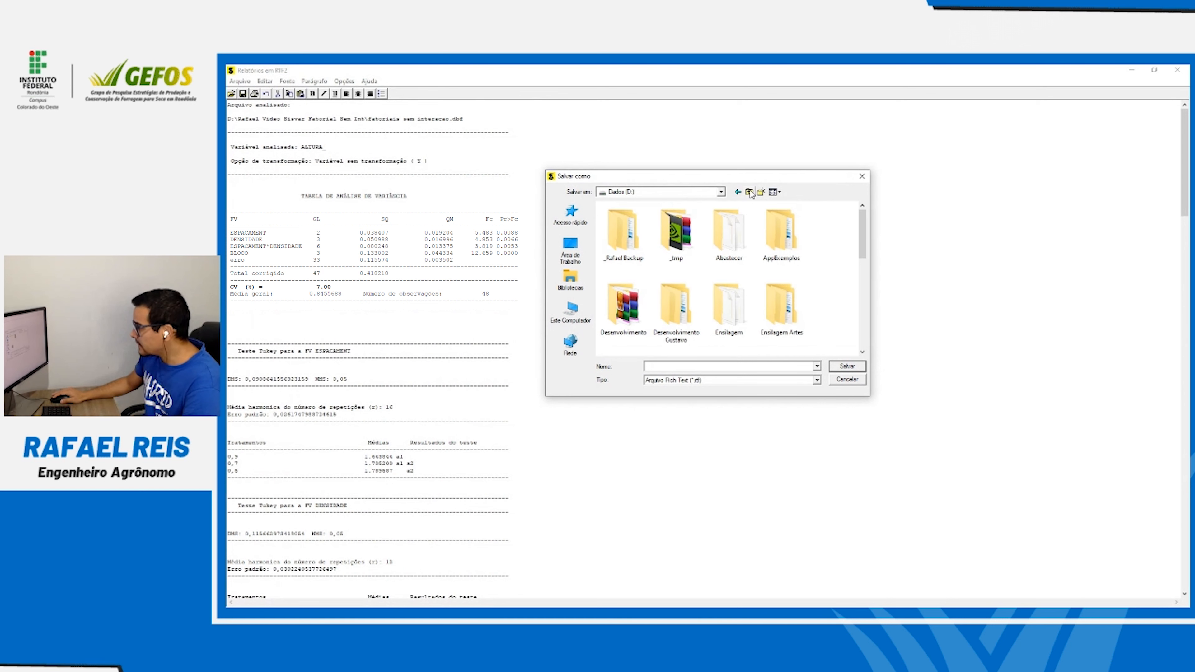
pyautogui.scroll(-3, 627, 321)
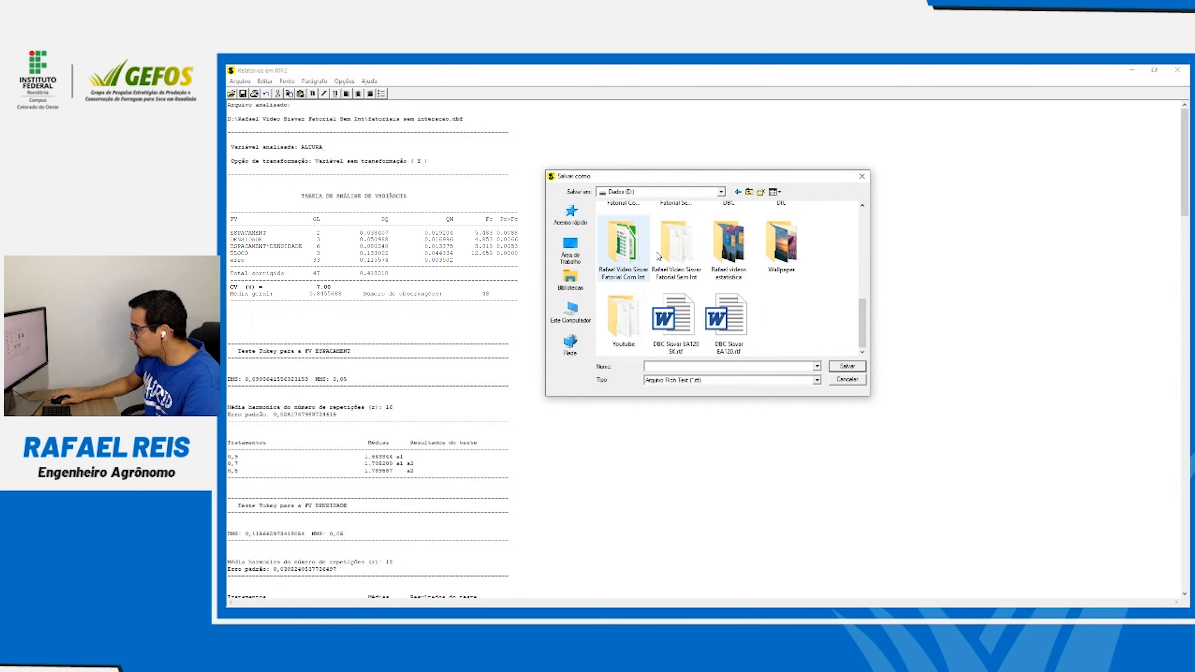
pyautogui.doubleClick(628, 246)
# Save the report as a rich text file named "fatoriais com interacao sisvar"
pyautogui.click(658, 366)
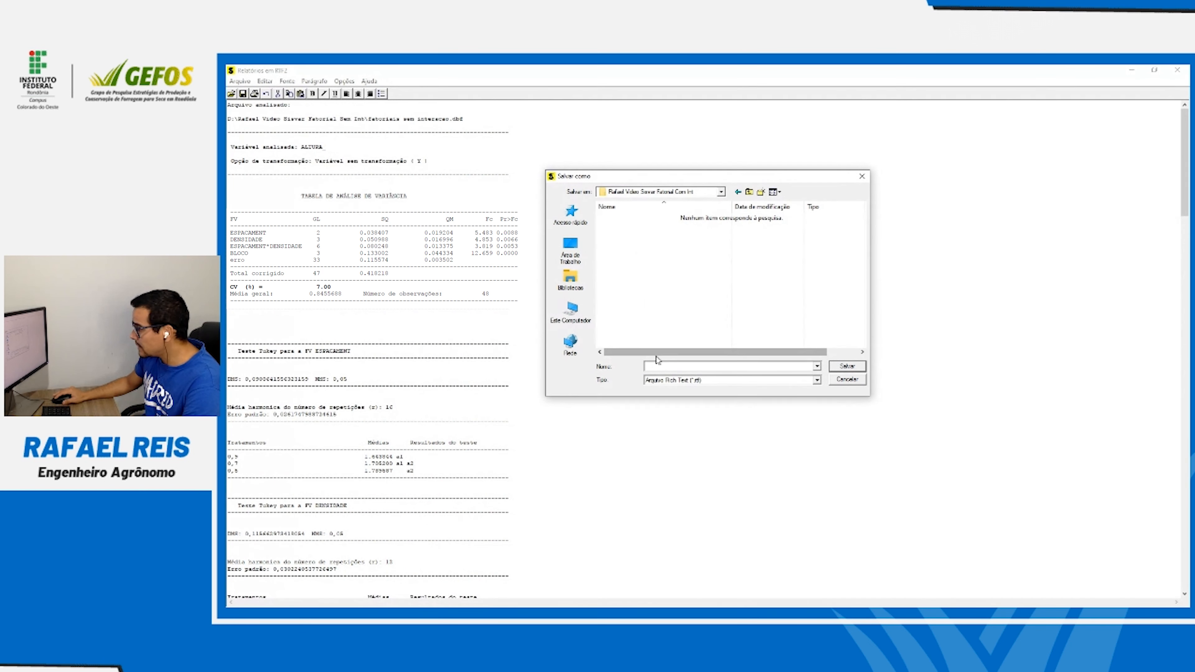
pyautogui.write('f')
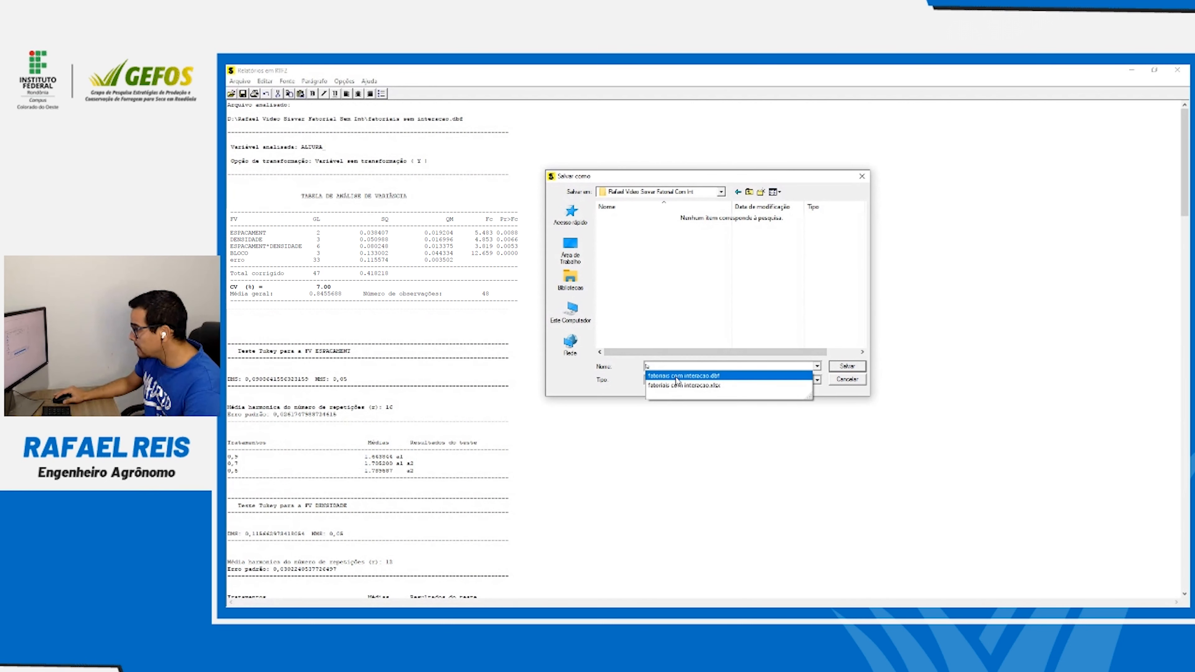
pyautogui.click(677, 375)
pyautogui.click(684, 367)
pyautogui.press('BackSpace')
pyautogui.press('BackSpace')
pyautogui.press('BackSpace')
pyautogui.press('BackSpace')
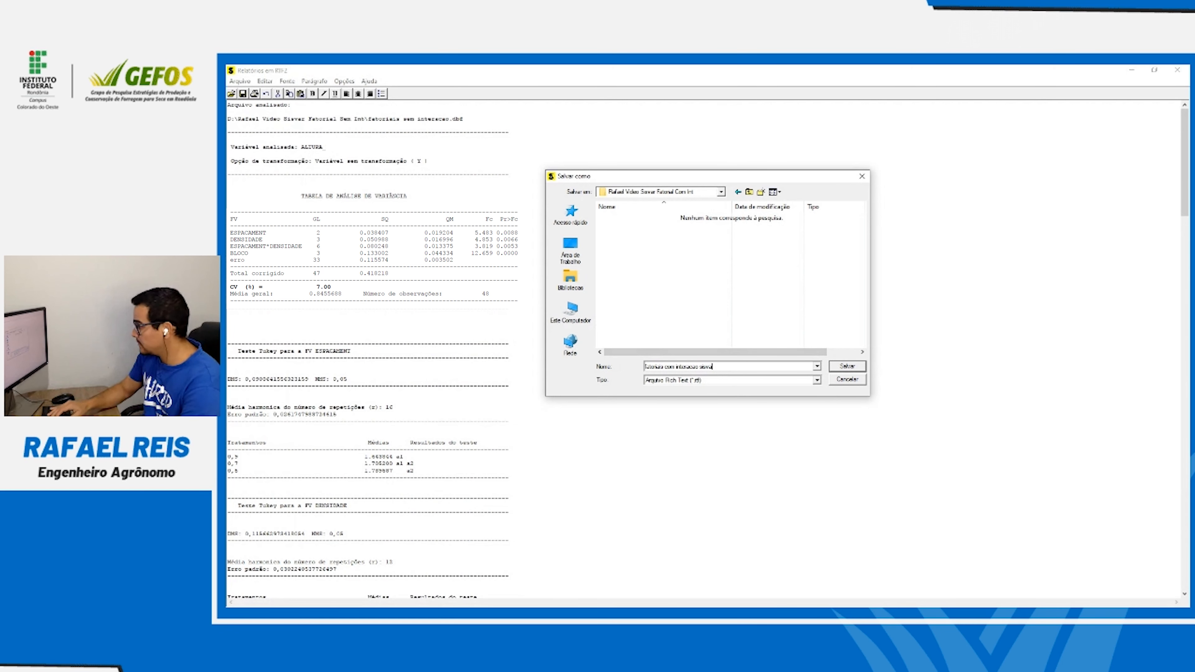
pyautogui.click(847, 366)
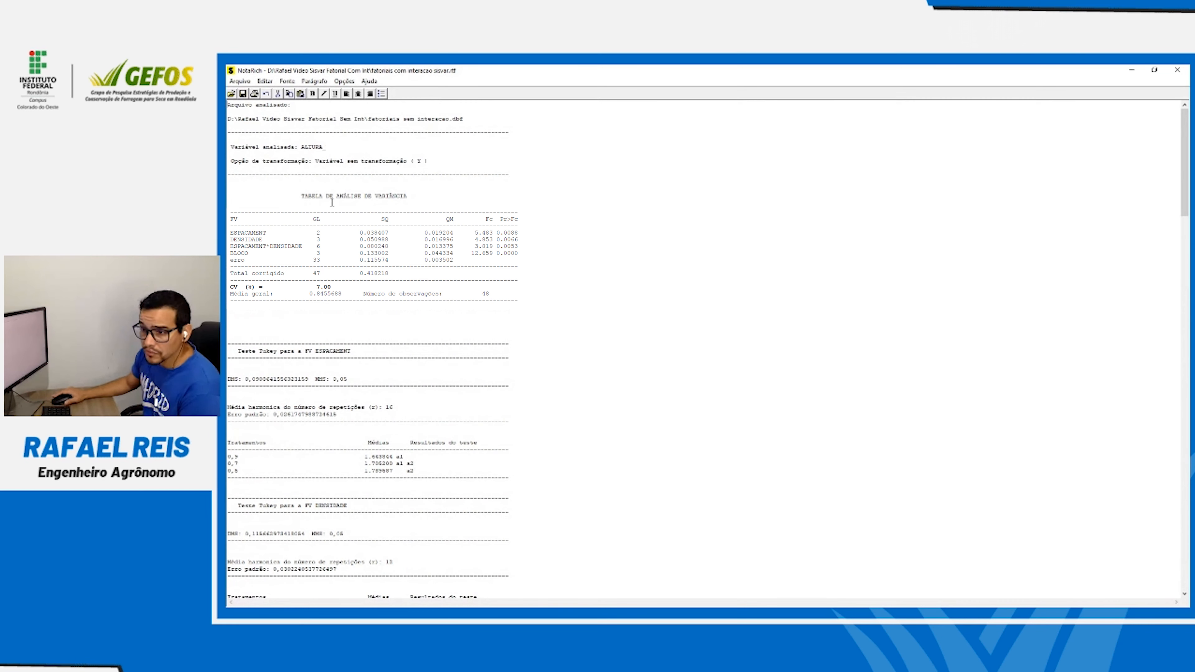
# Close the Sisvar report and remaining windows, and open fatoriais com interacao sisvar.rtf from its folder in Word
pyautogui.click(1177, 70)
pyautogui.click(1177, 70)
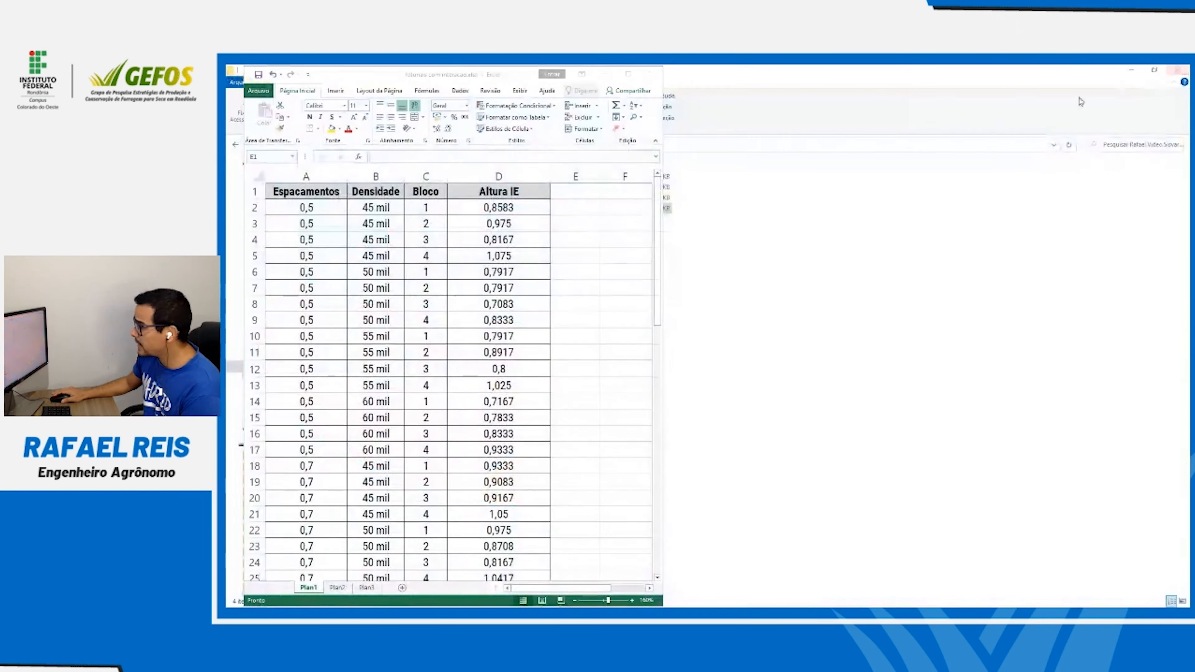
pyautogui.click(1177, 71)
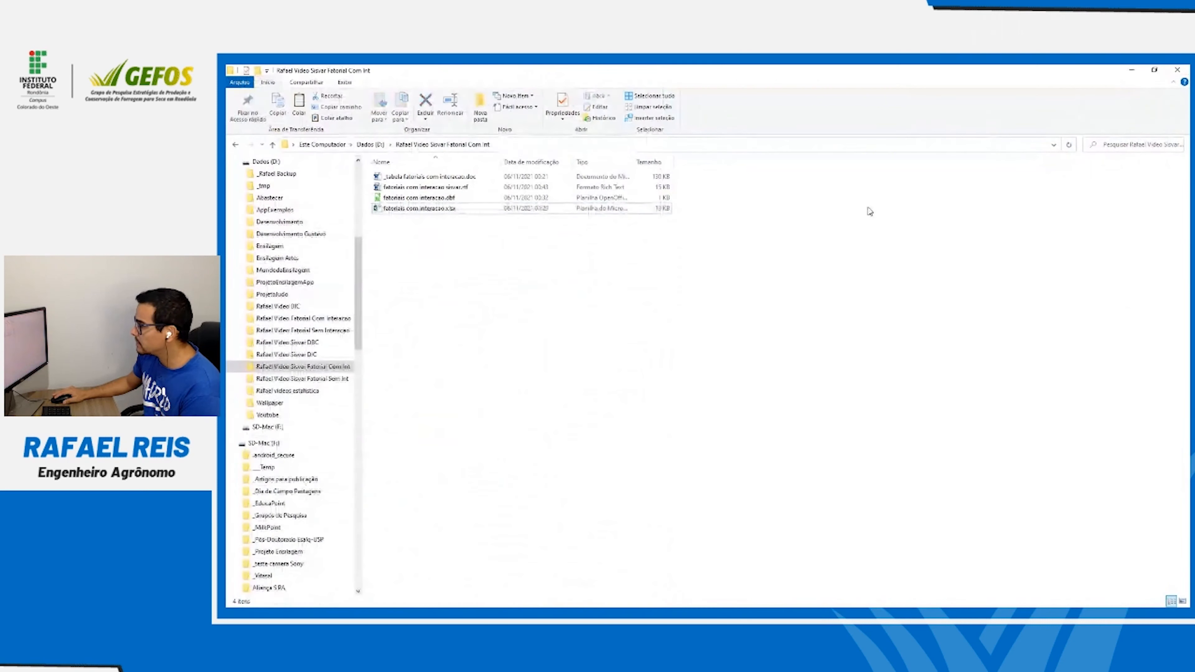
pyautogui.click(388, 188)
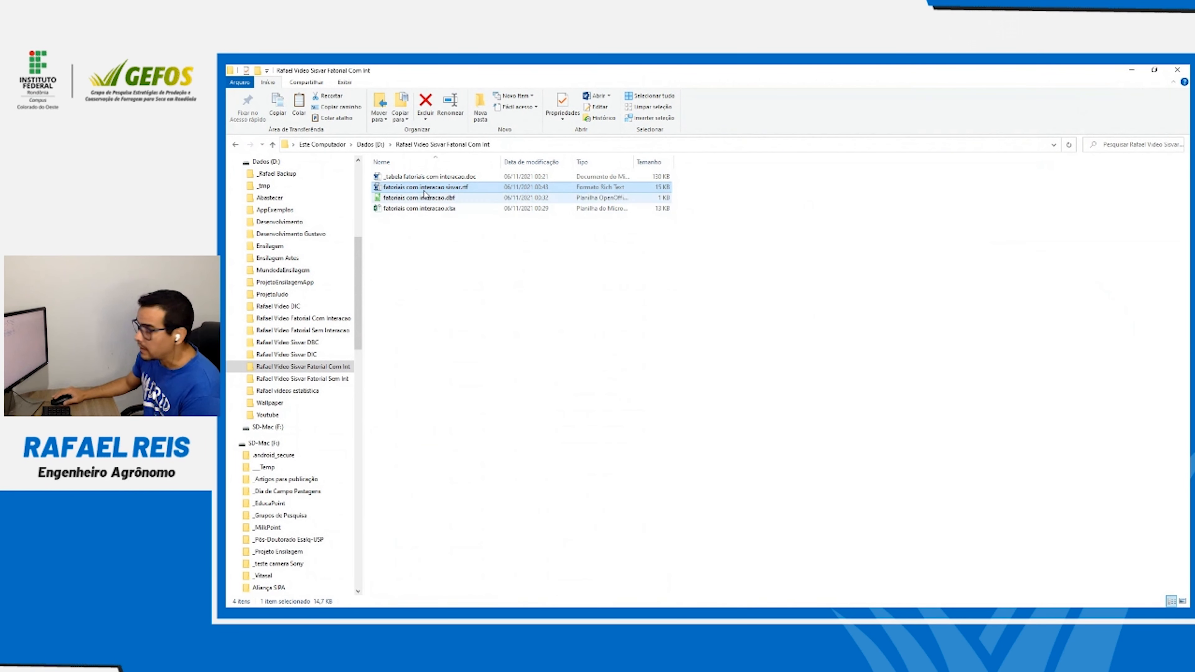
pyautogui.doubleClick(380, 189)
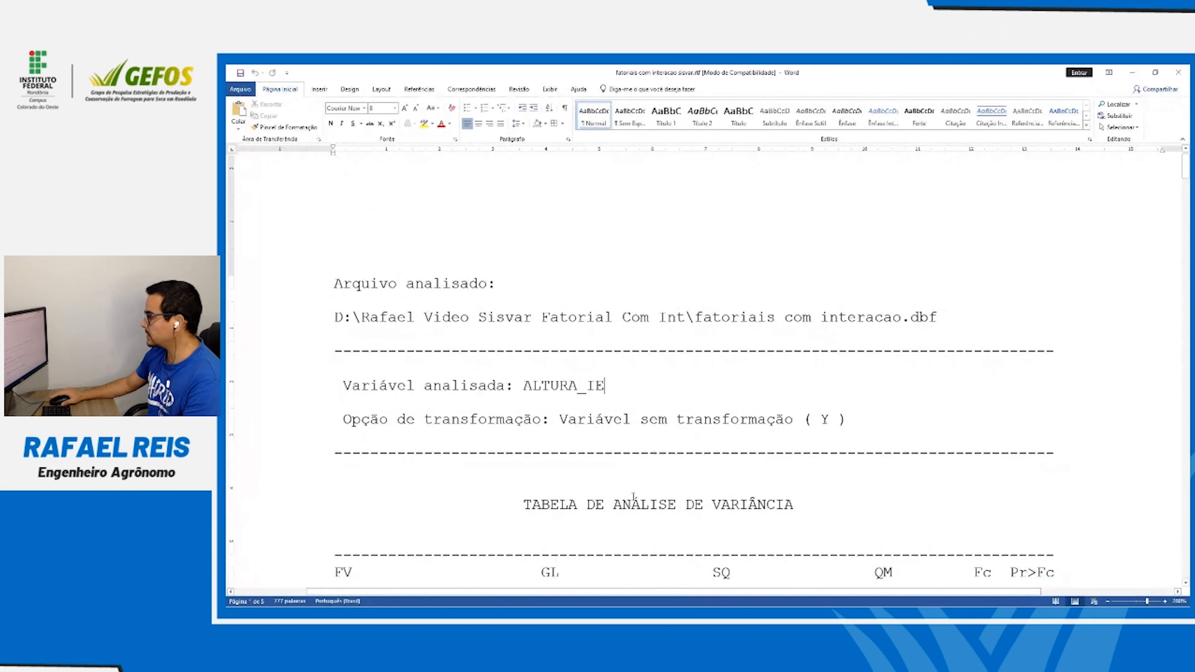
# Highlight the "Variável analisada: ALTURA_IE" line near the start of the report in yellow and make it bold
pyautogui.scroll(-3, 633, 497)
pyautogui.scroll(1, 310, 240)
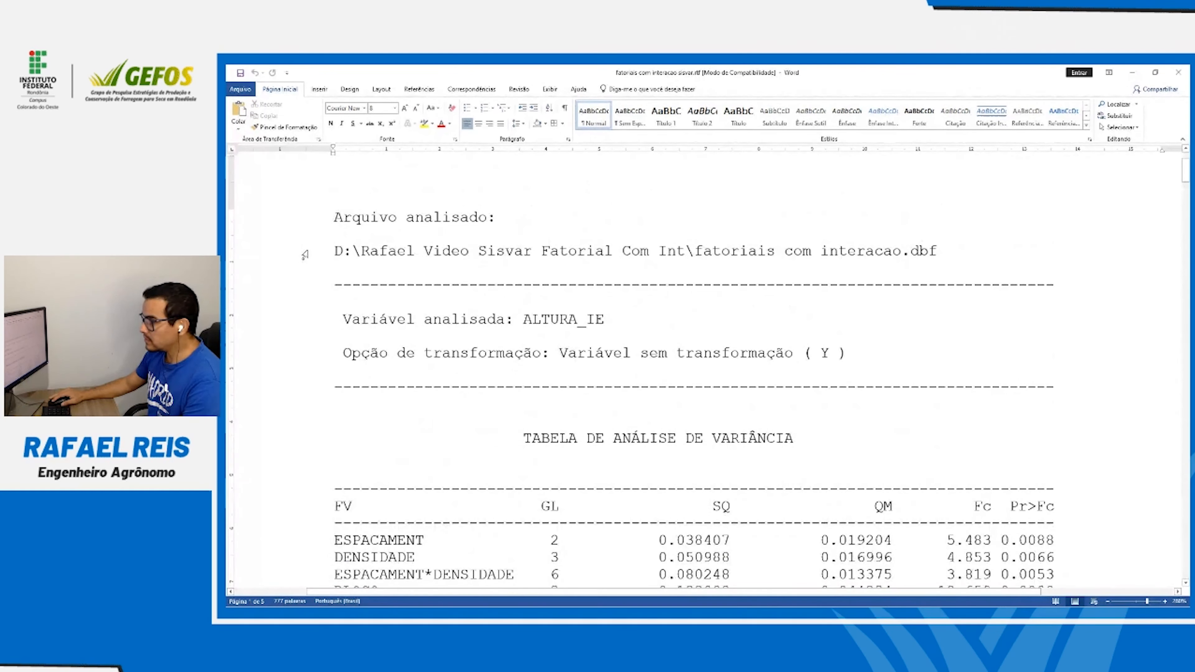
pyautogui.click(304, 257)
pyautogui.moveTo(304, 257); pyautogui.dragTo(301, 222)
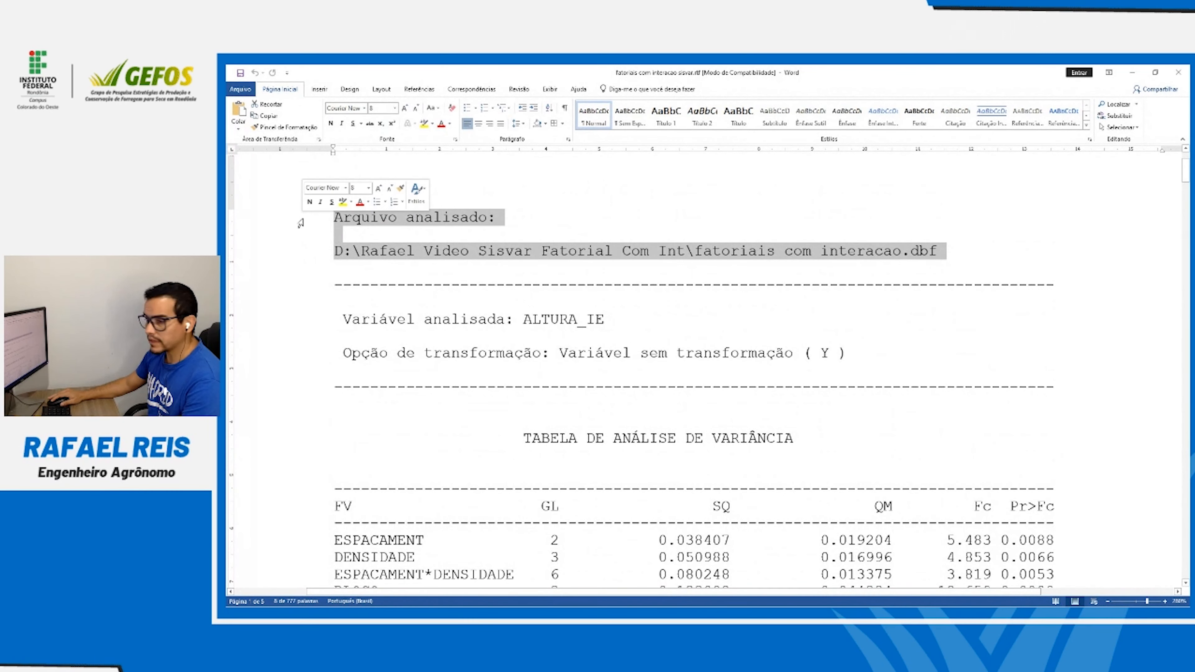
pyautogui.scroll(-3, 301, 223)
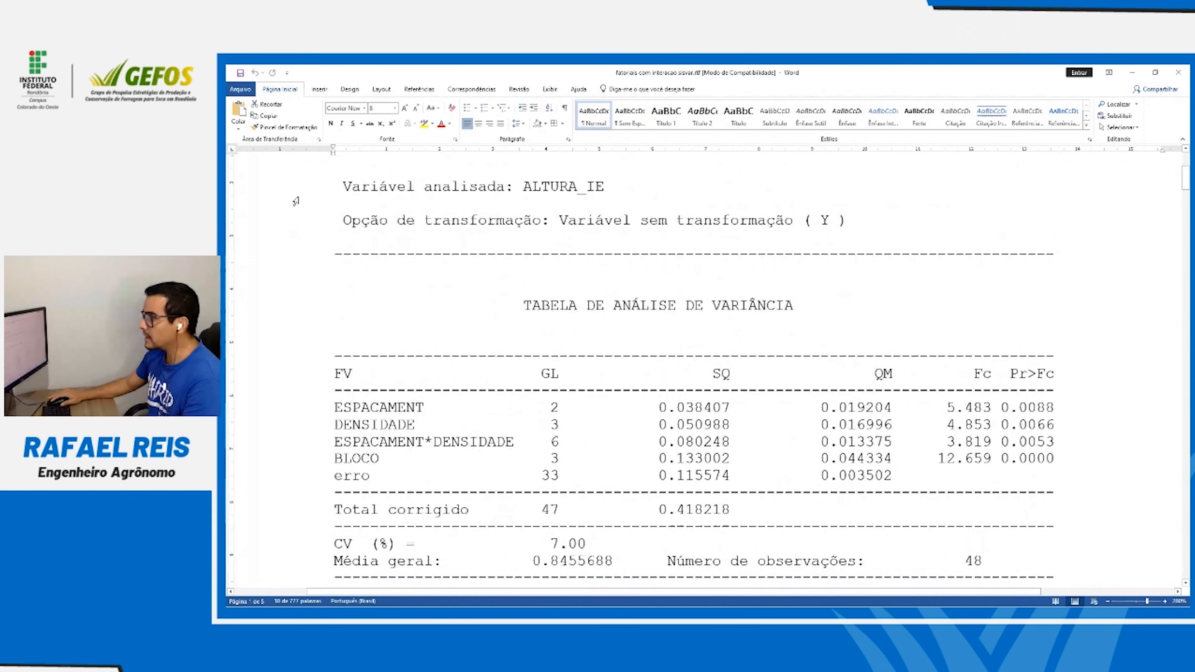
pyautogui.click(294, 190)
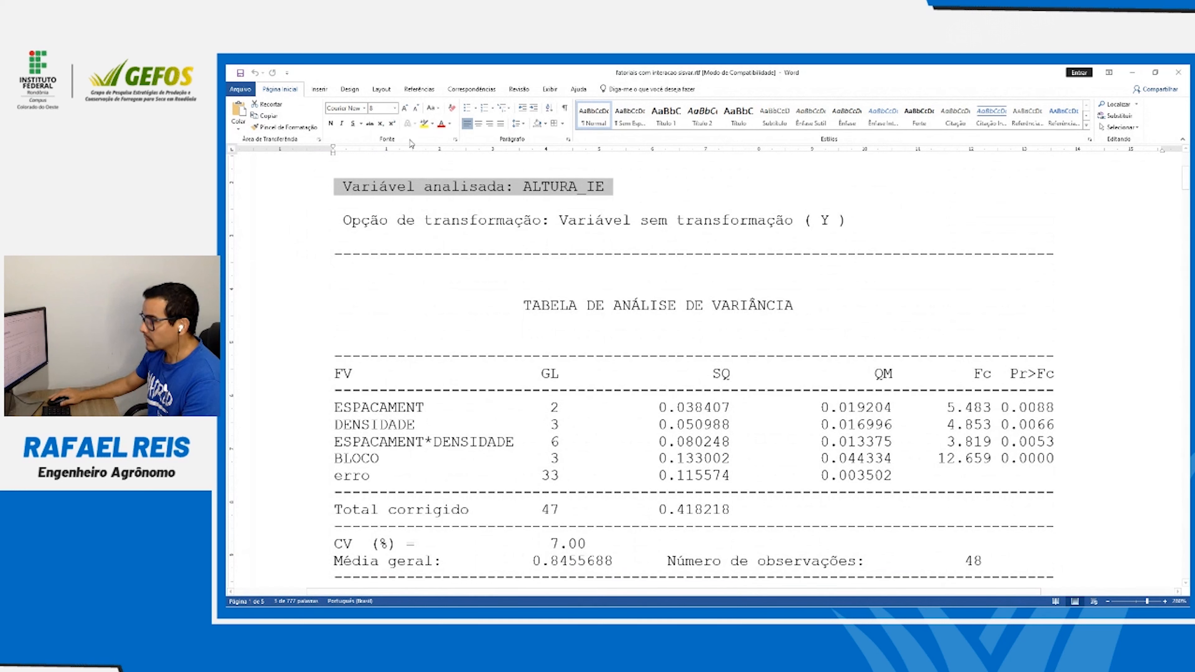
pyautogui.click(425, 124)
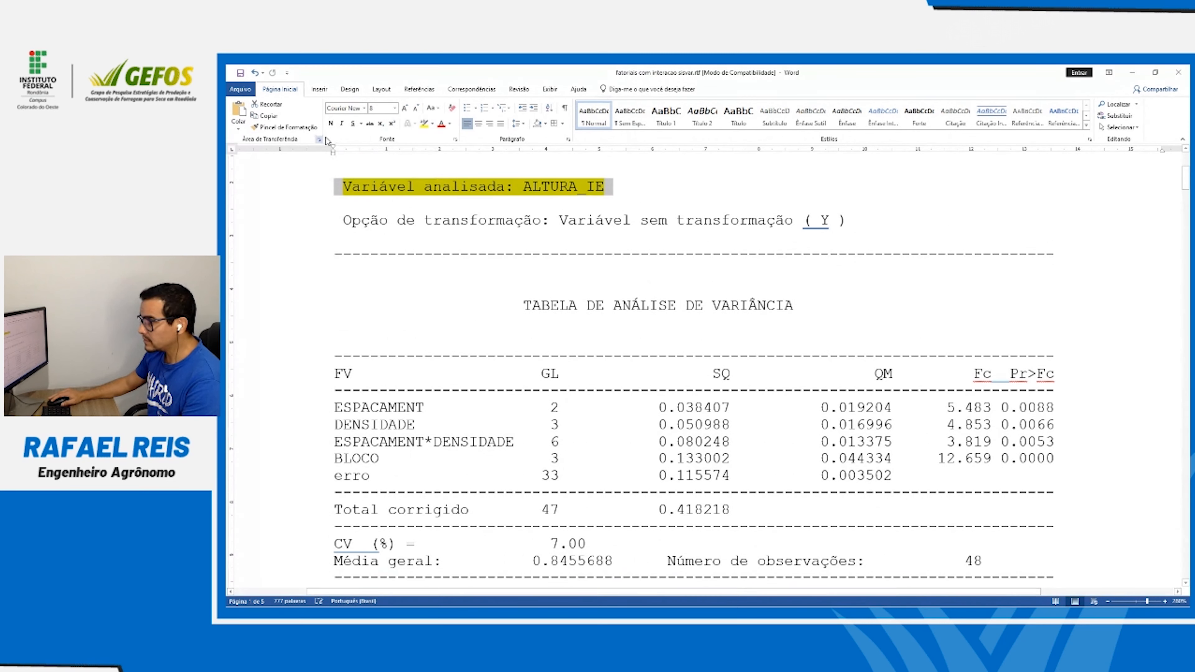
pyautogui.click(331, 124)
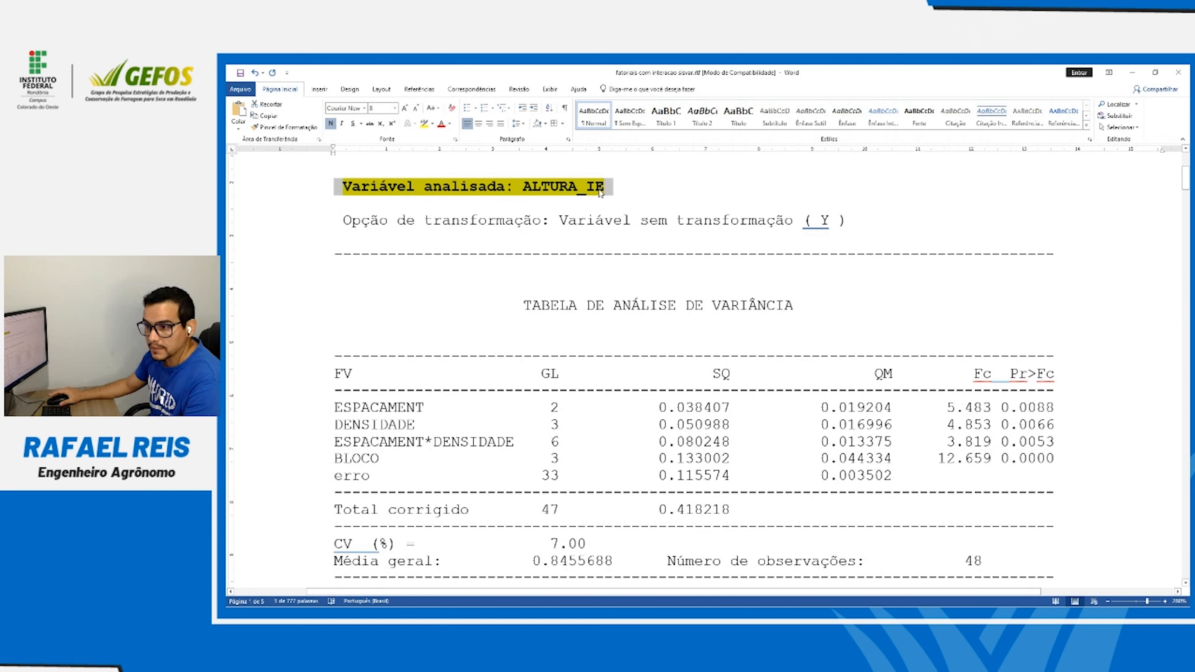
pyautogui.click(567, 188)
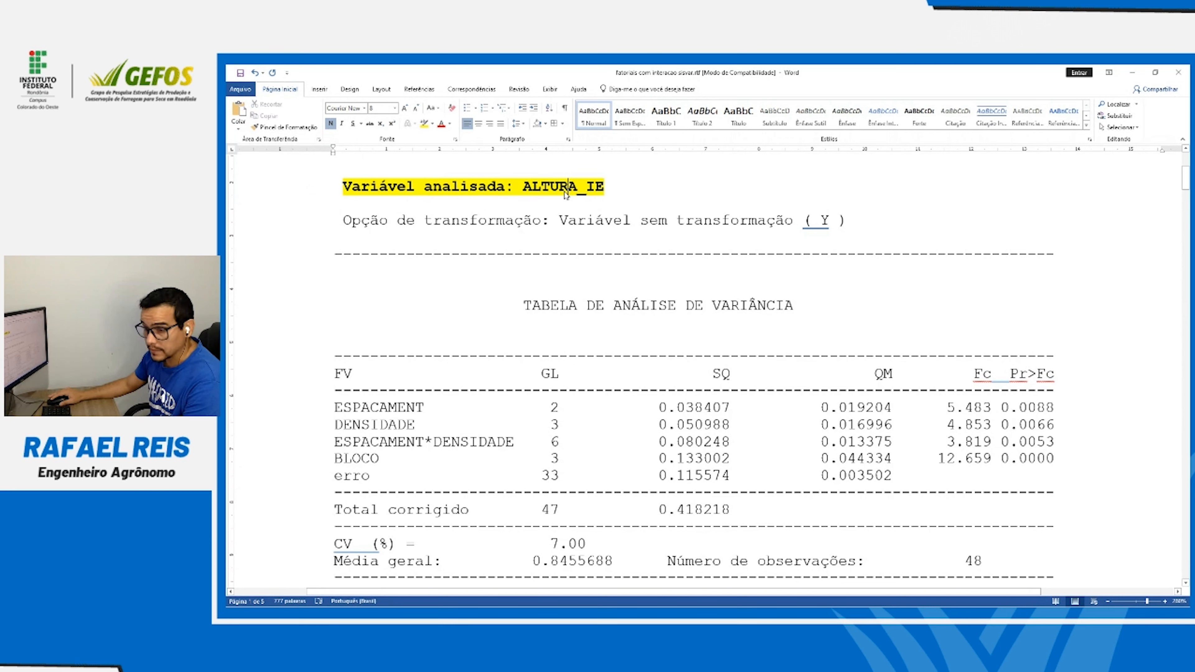
pyautogui.click(315, 221)
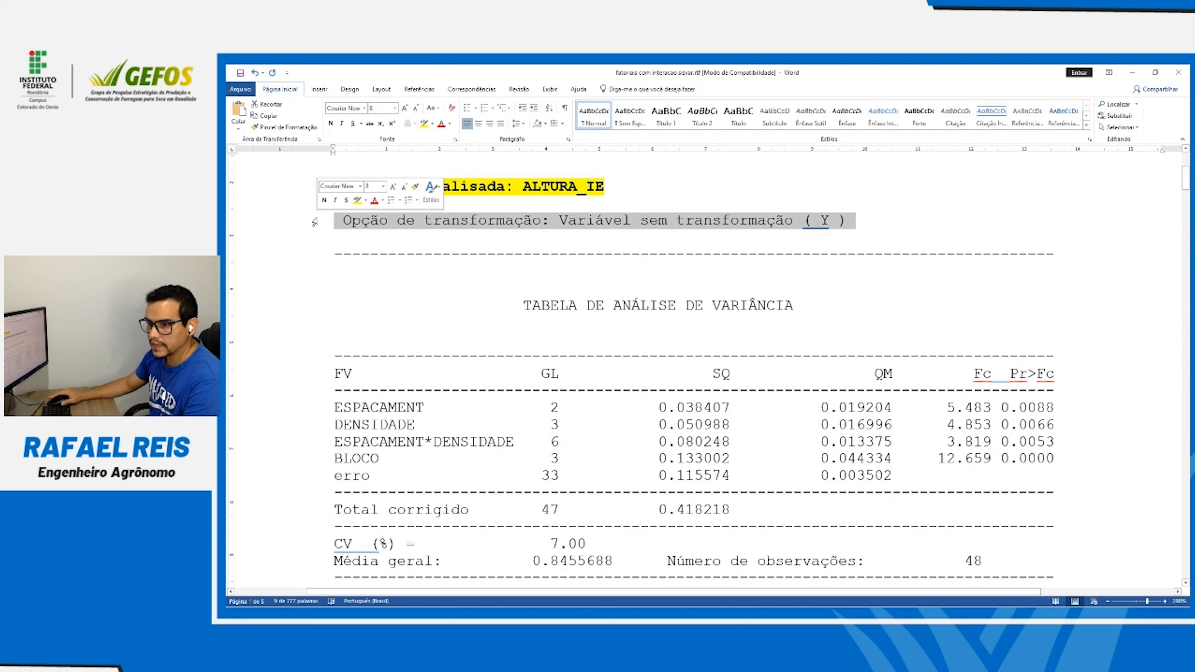
pyautogui.click(579, 314)
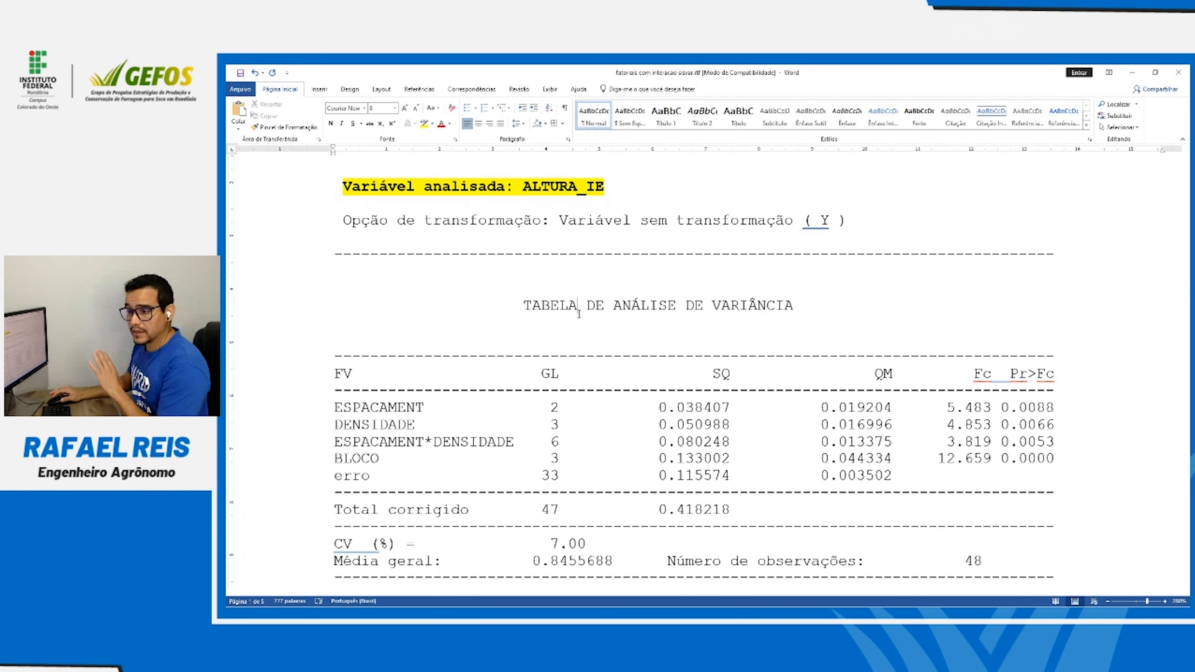
# Make the "TABELA DE ANÁLISE DE VARIÂNCIA" heading bold and highlight it in yellow
pyautogui.click(290, 313)
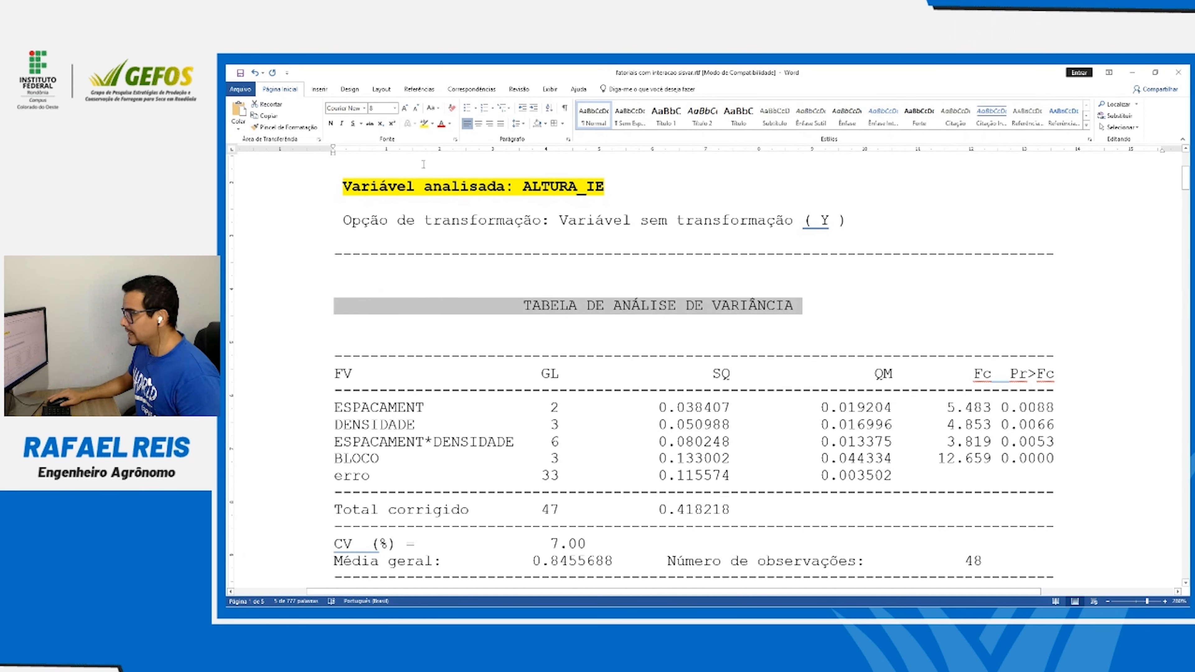
pyautogui.click(330, 123)
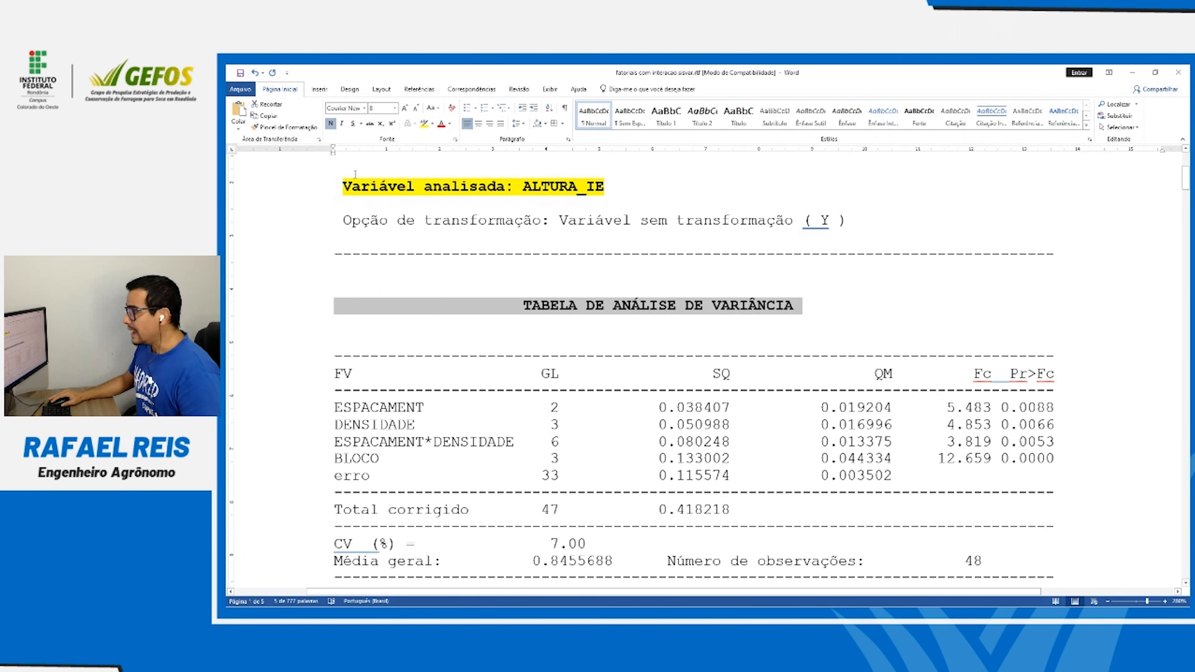
pyautogui.click(425, 123)
# Add the line "P<0,05 (significativo – h1)" directly below the variance analysis heading
pyautogui.click(744, 323)
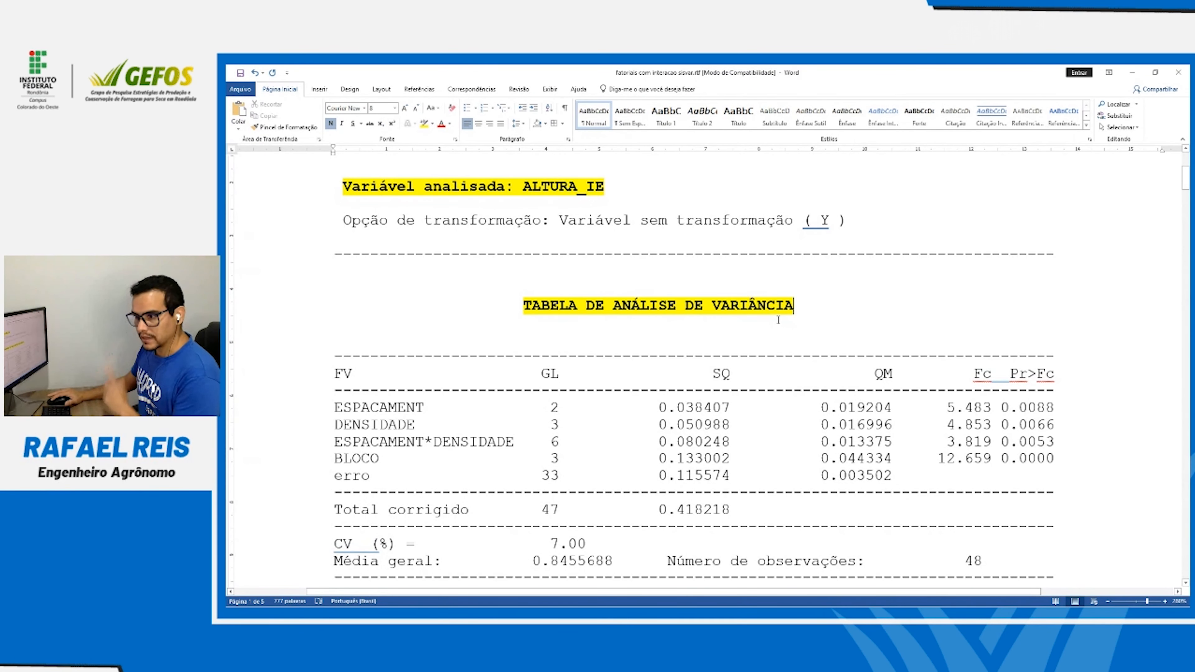
pyautogui.press('Return')
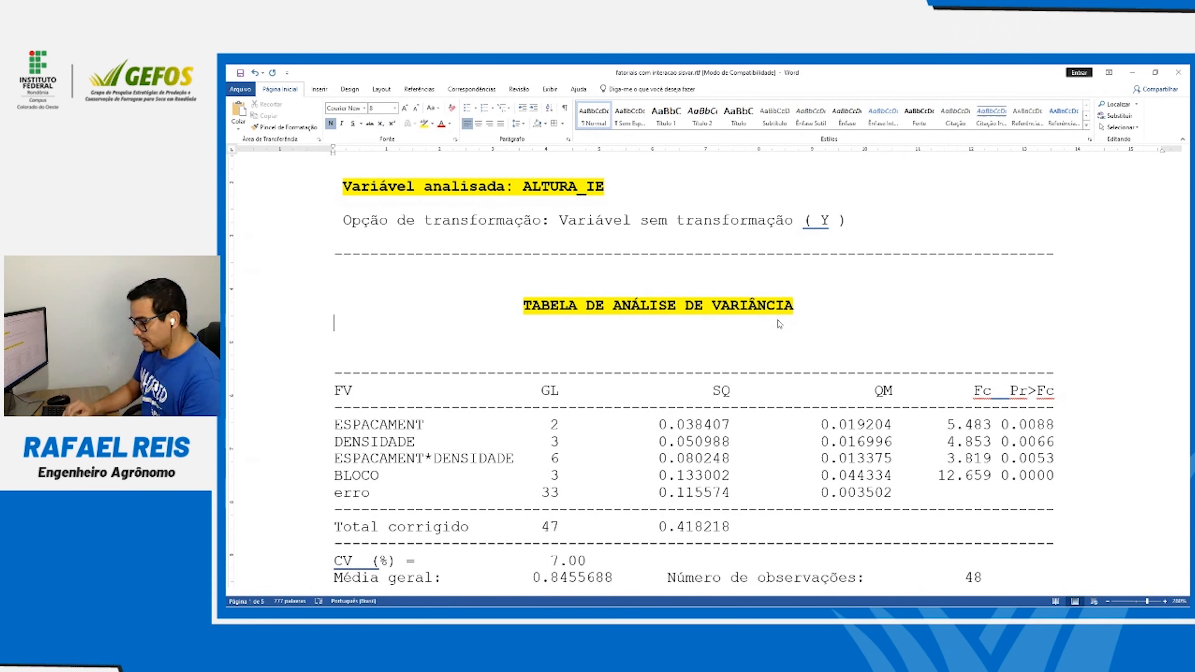
pyautogui.write('P')
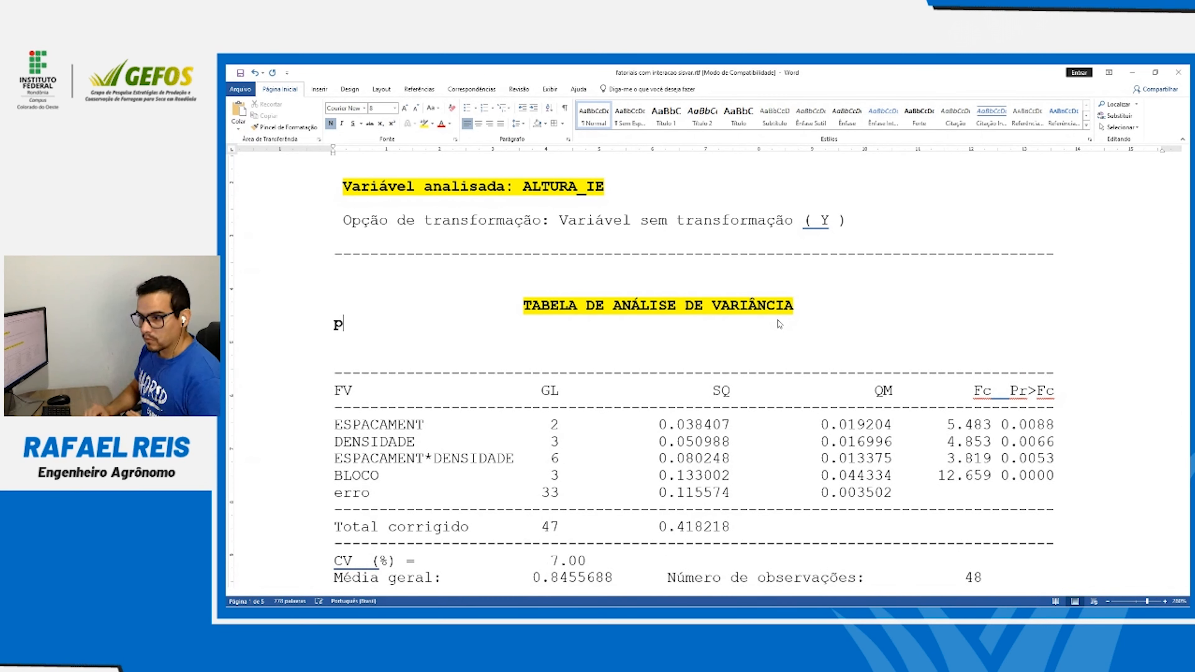
pyautogui.write('<0,05')
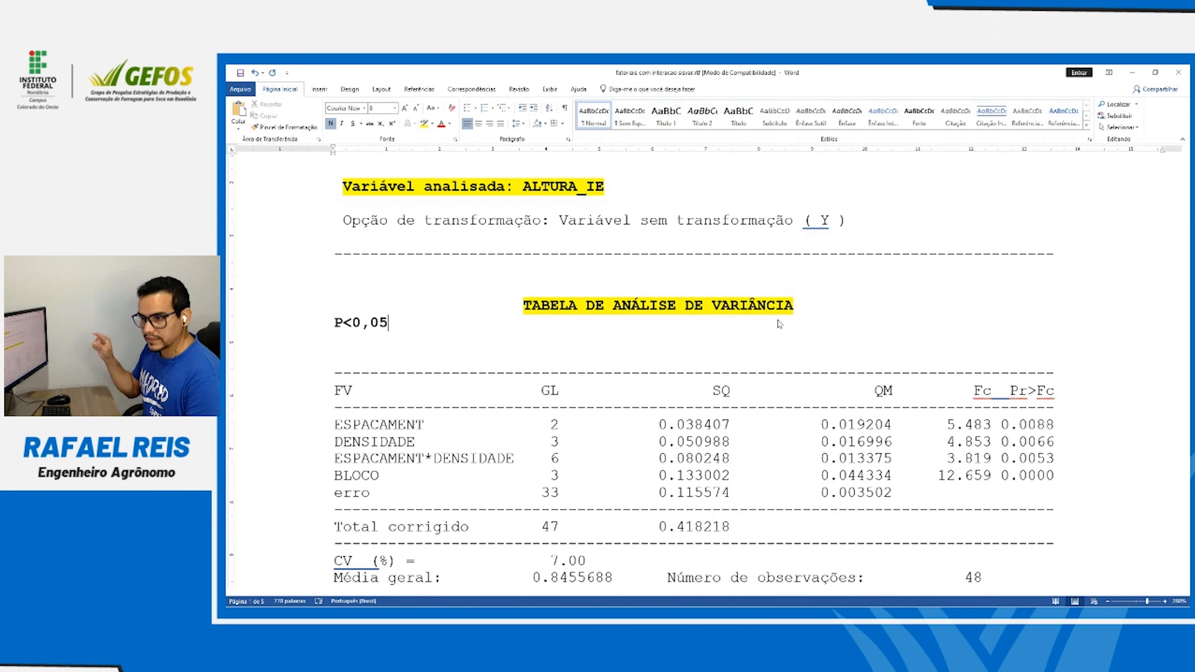
pyautogui.write('(')
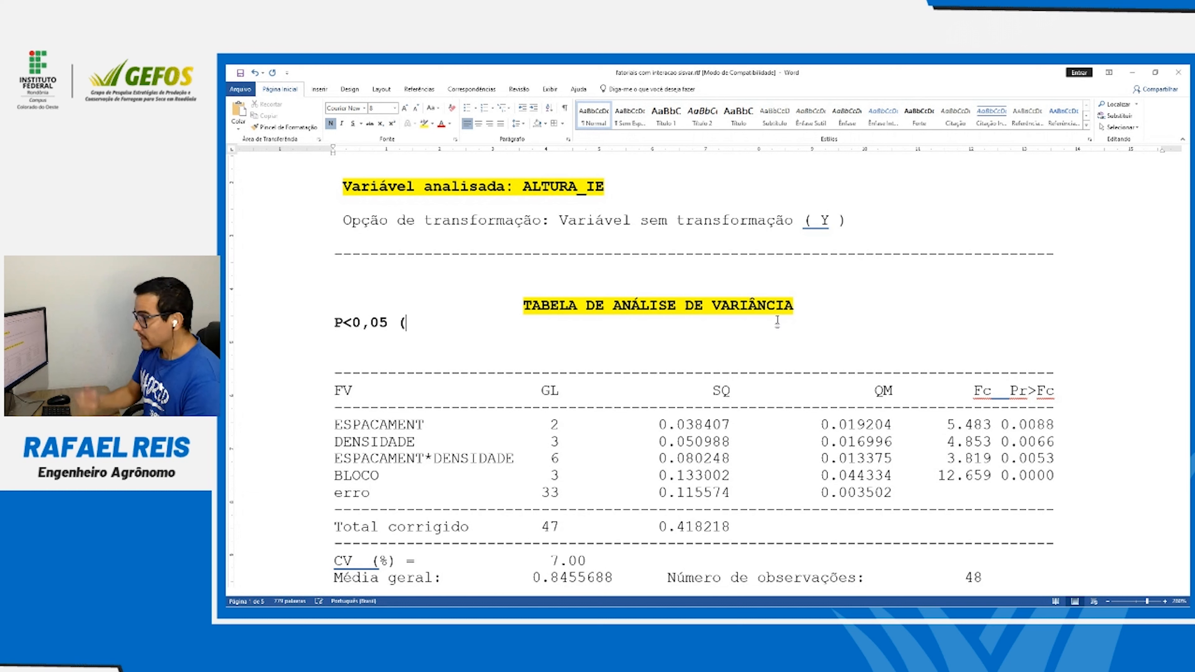
pyautogui.write('signi')
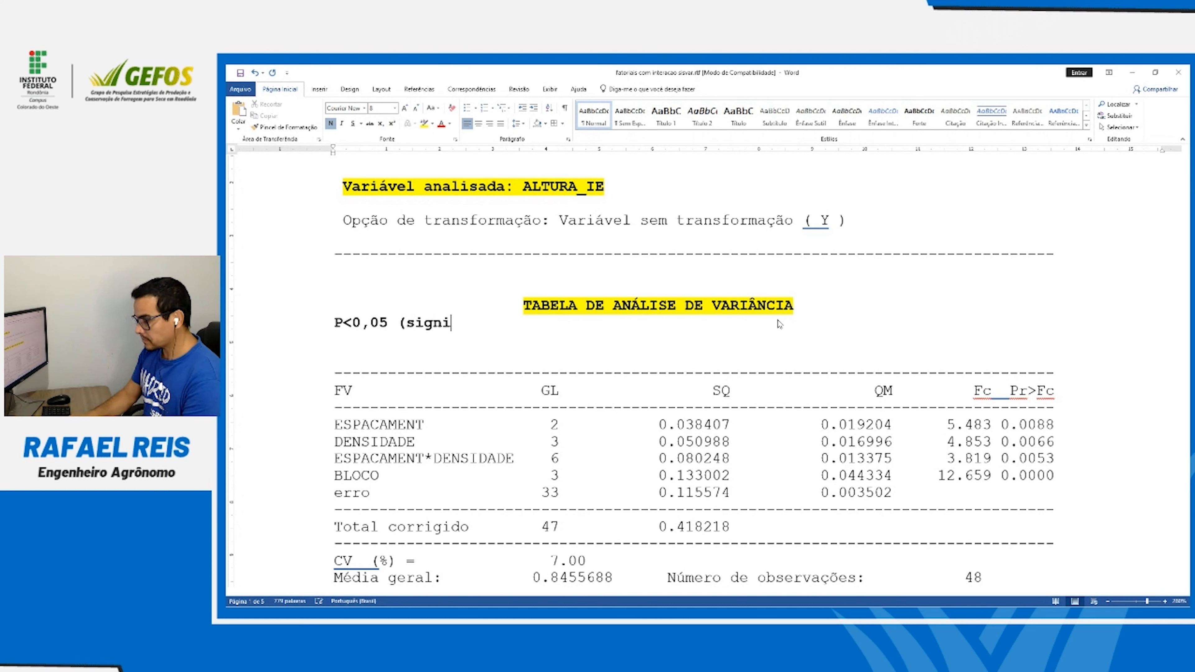
pyautogui.write('ficativo')
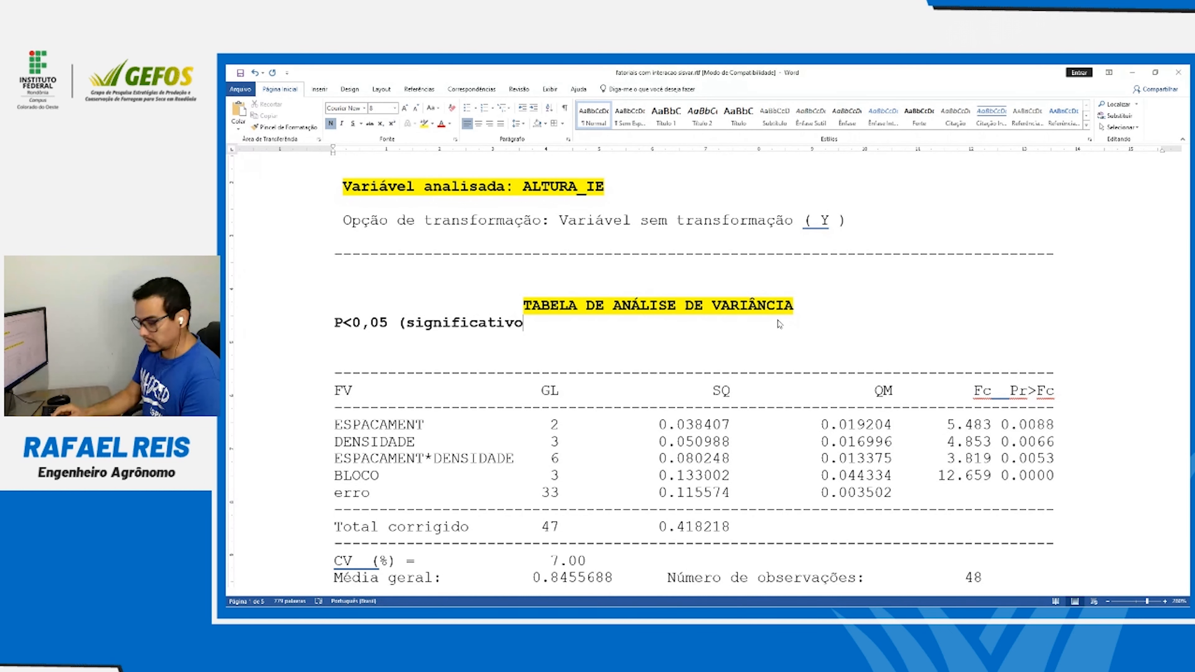
pyautogui.write(' - h1')
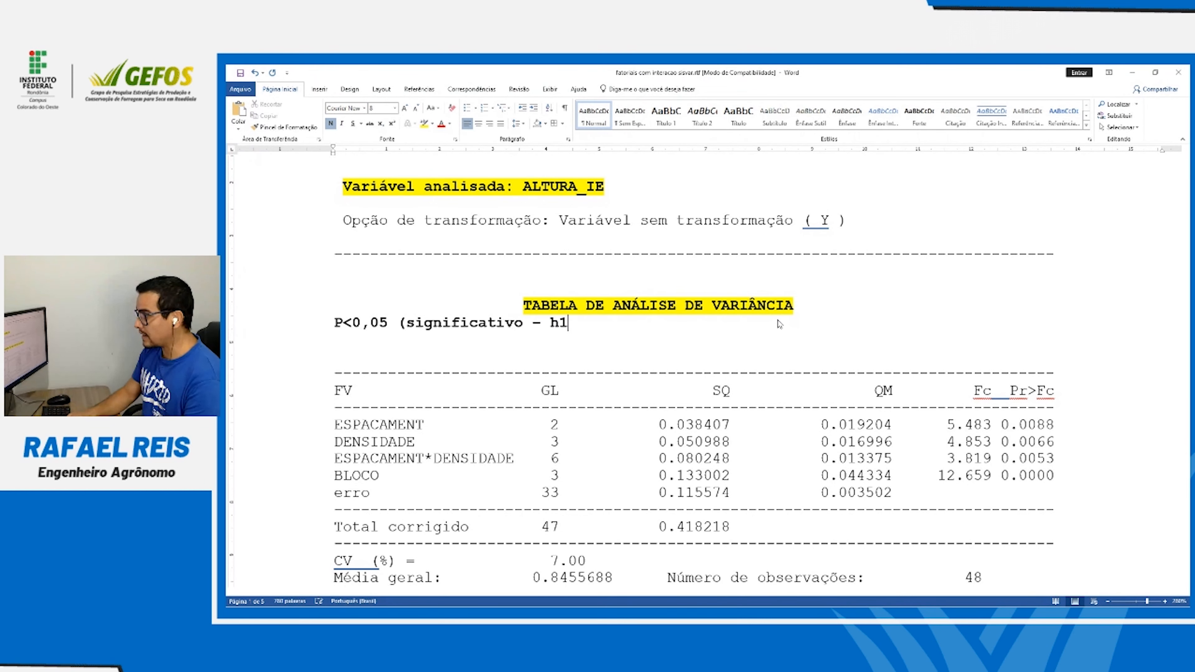
pyautogui.write(')')
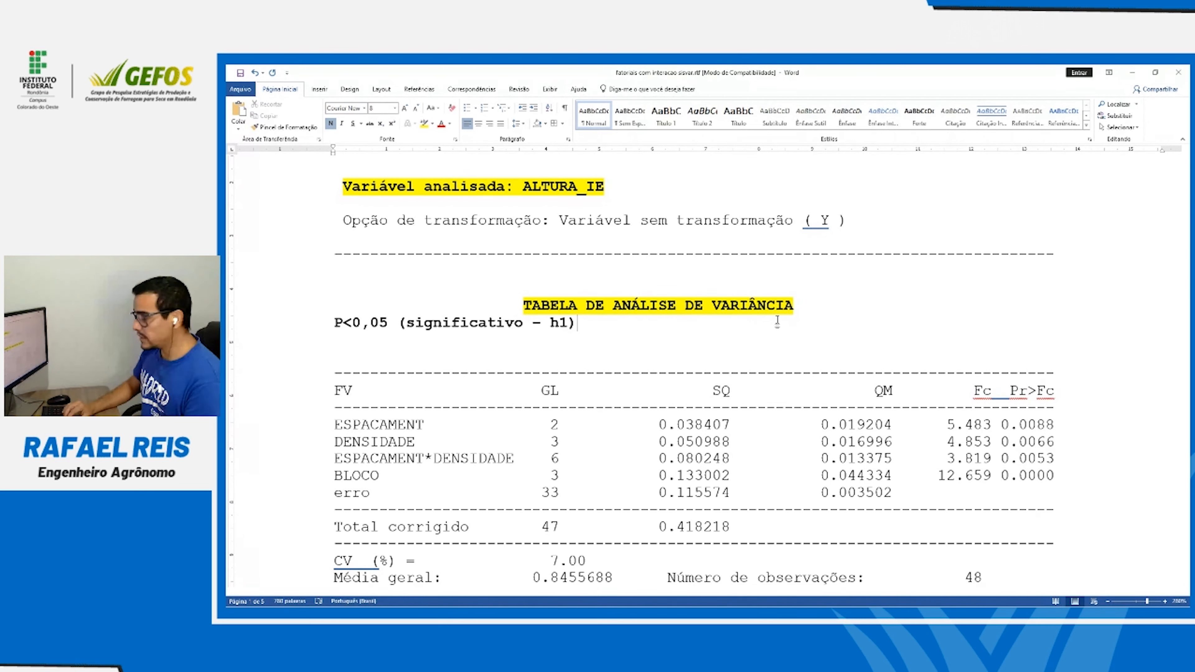
# Add the line "P>0,05 (não significativo – h0)" below the P<0,05 line
pyautogui.click(778, 321)
pyautogui.press('Return')
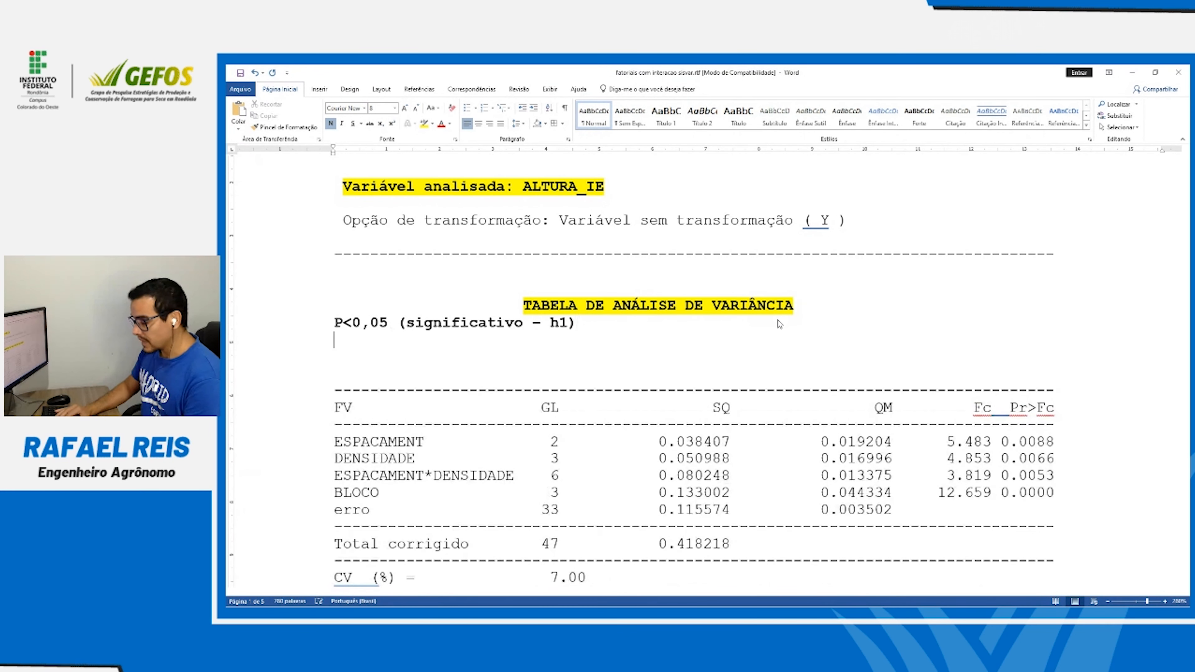
pyautogui.write('P>')
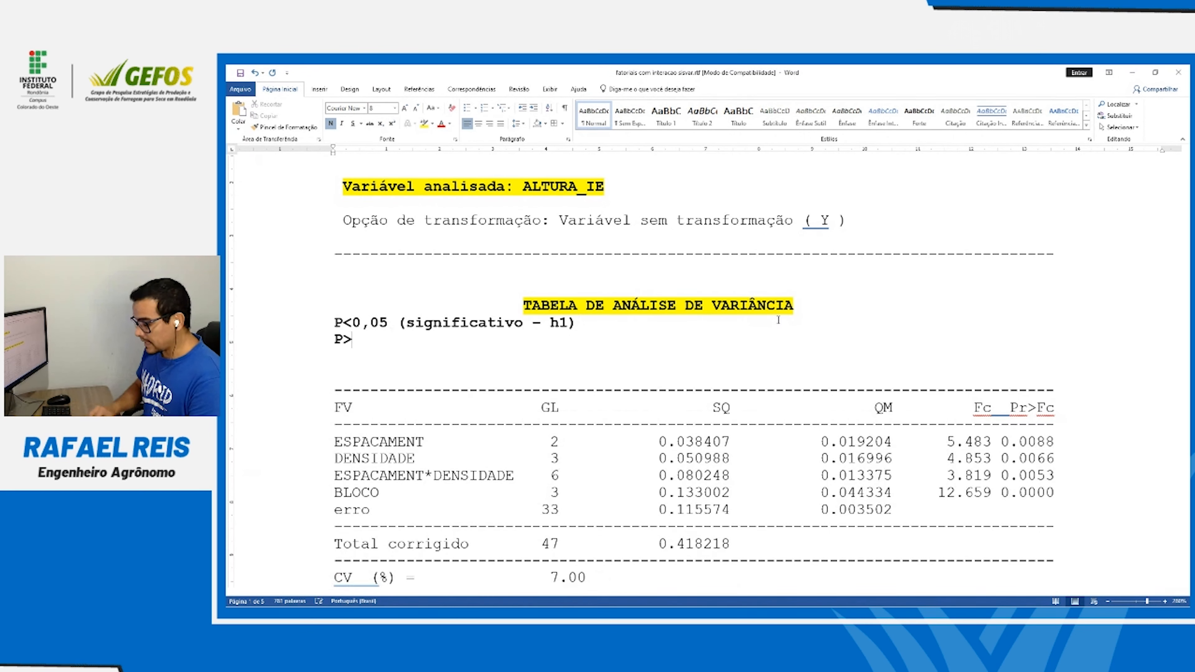
pyautogui.write('0,05 ')
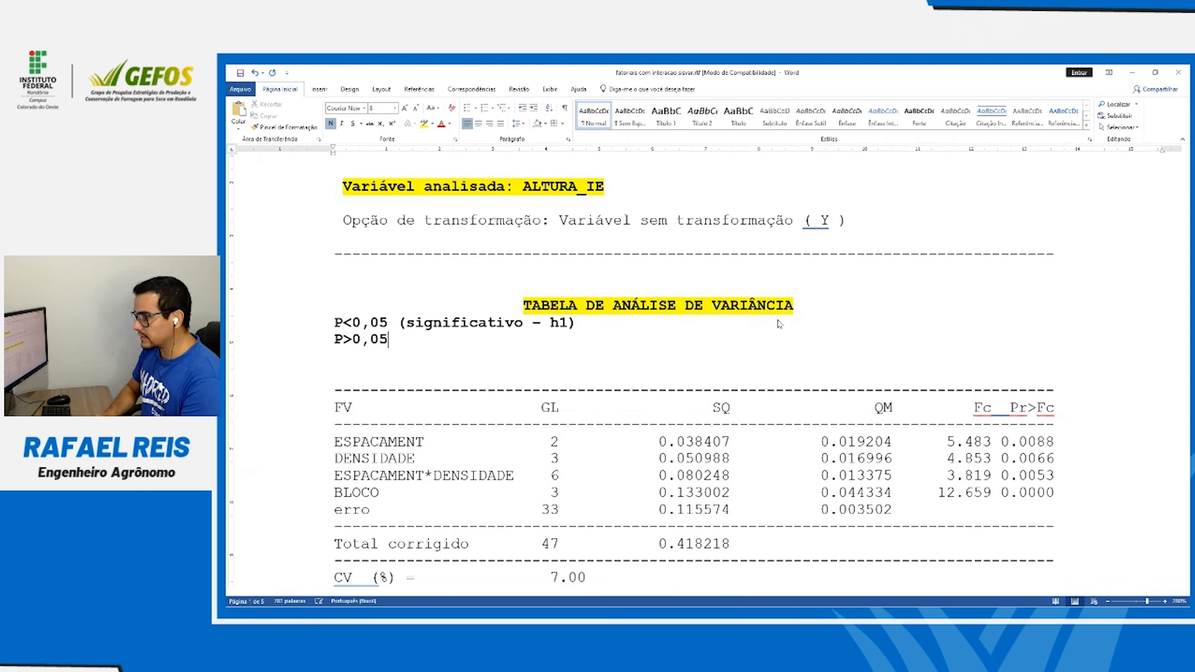
pyautogui.write('(não ')
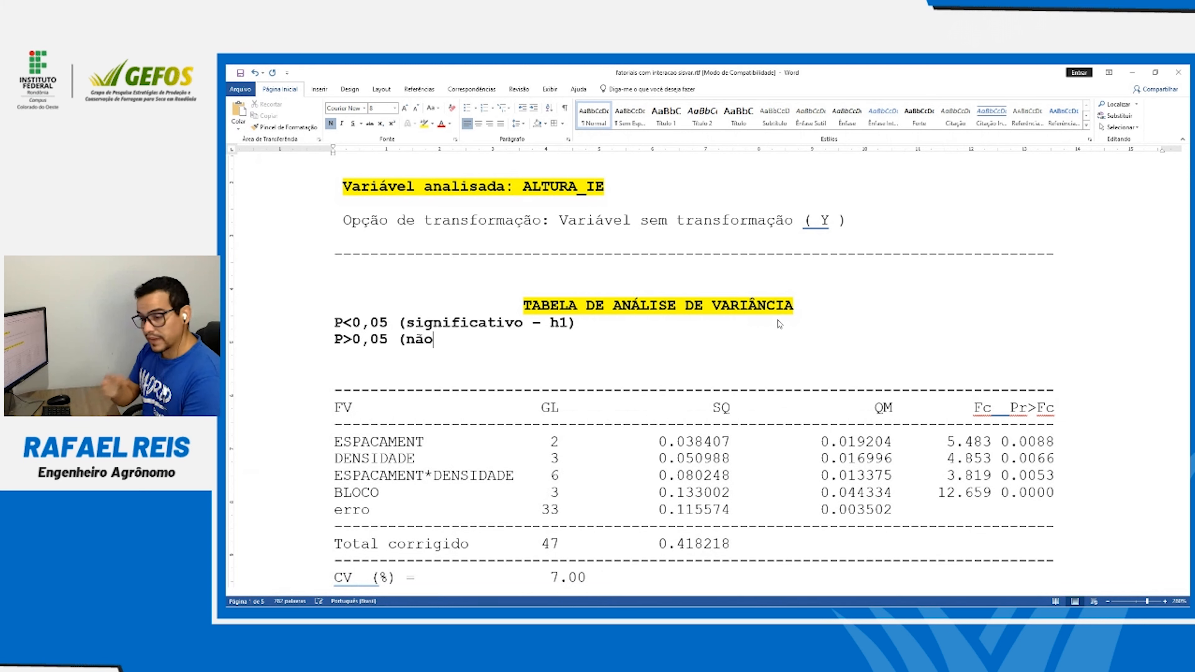
pyautogui.write('sig')
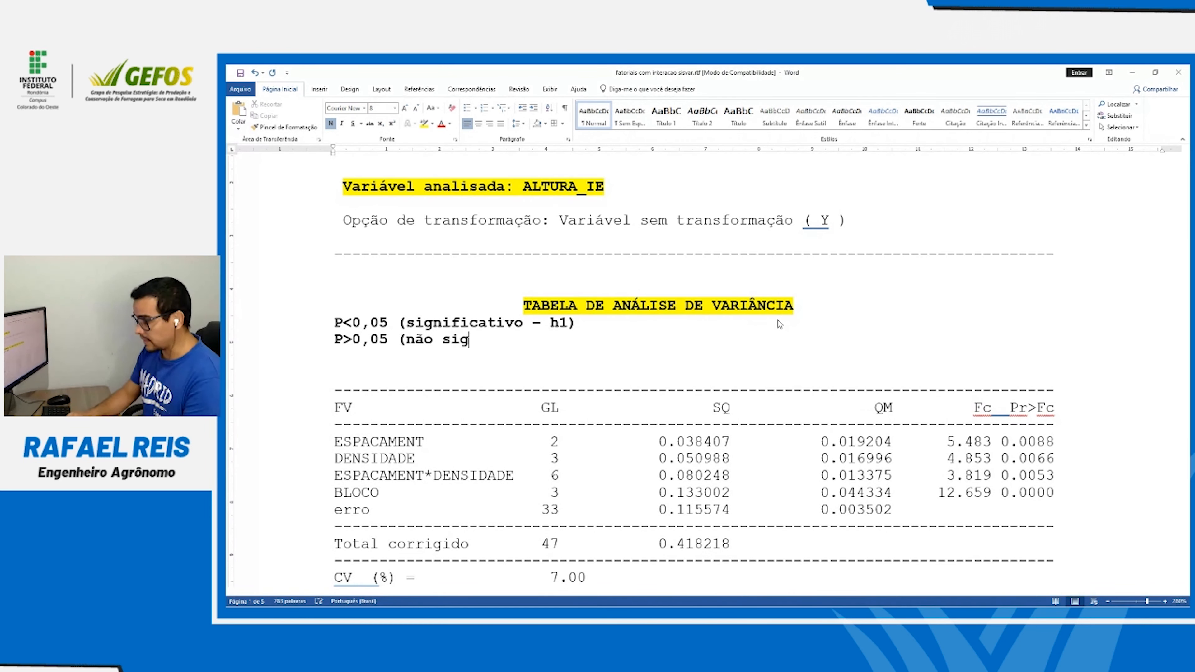
pyautogui.write('nif')
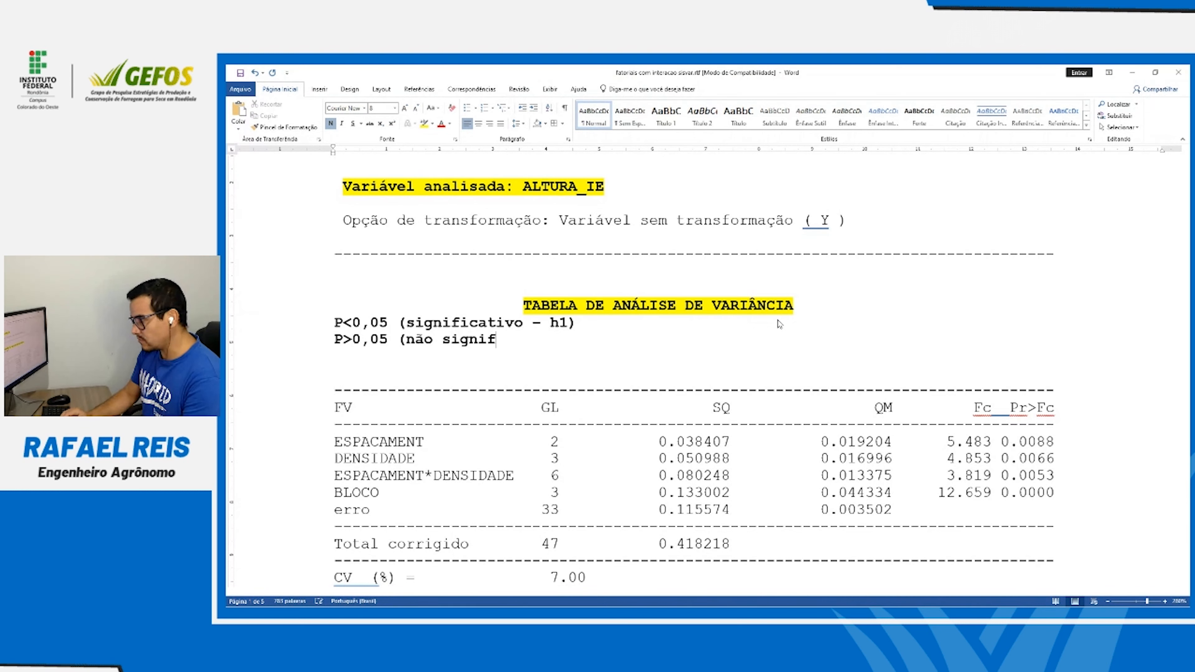
pyautogui.write('icativ')
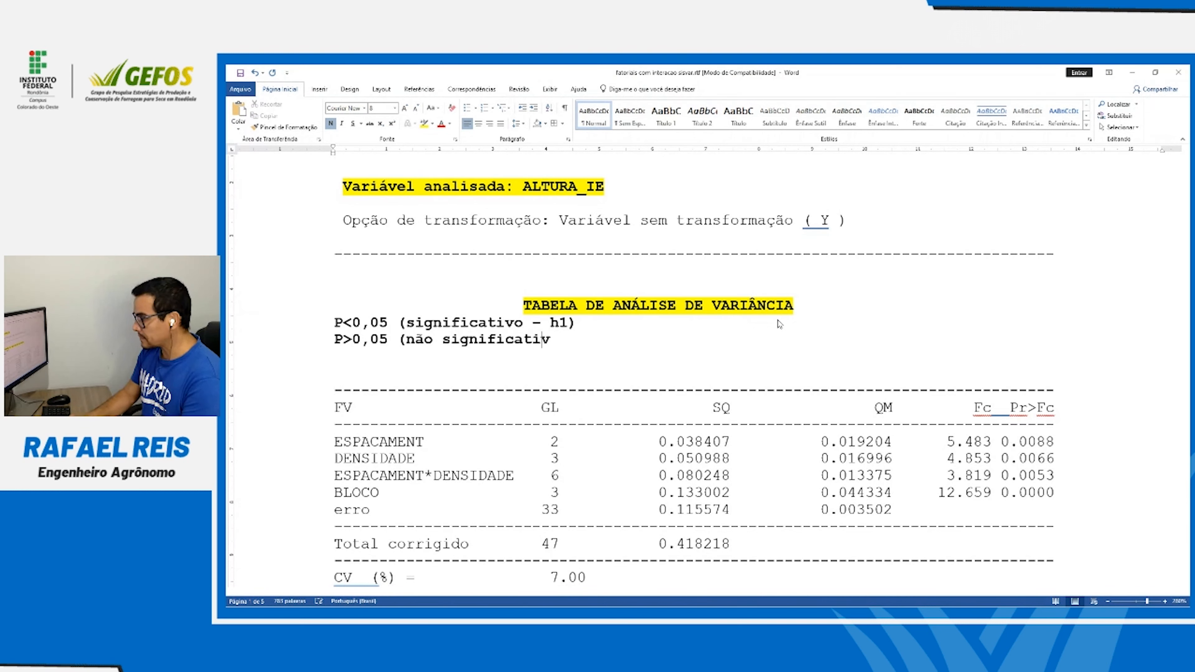
pyautogui.write('o - h0')
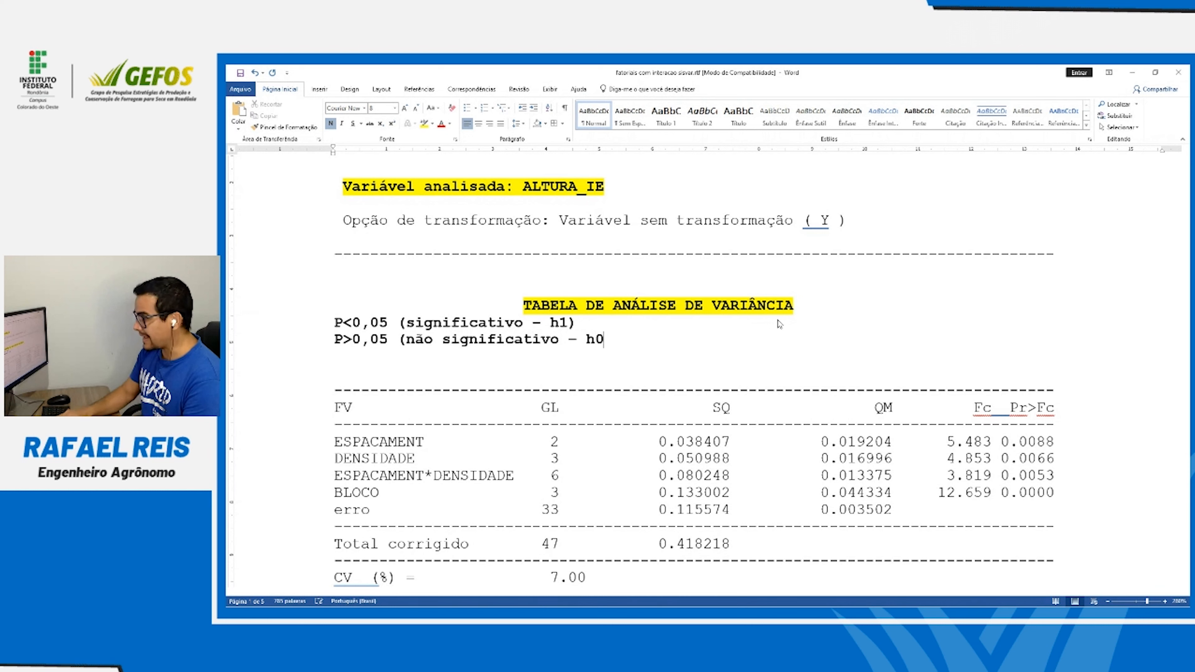
pyautogui.write(')')
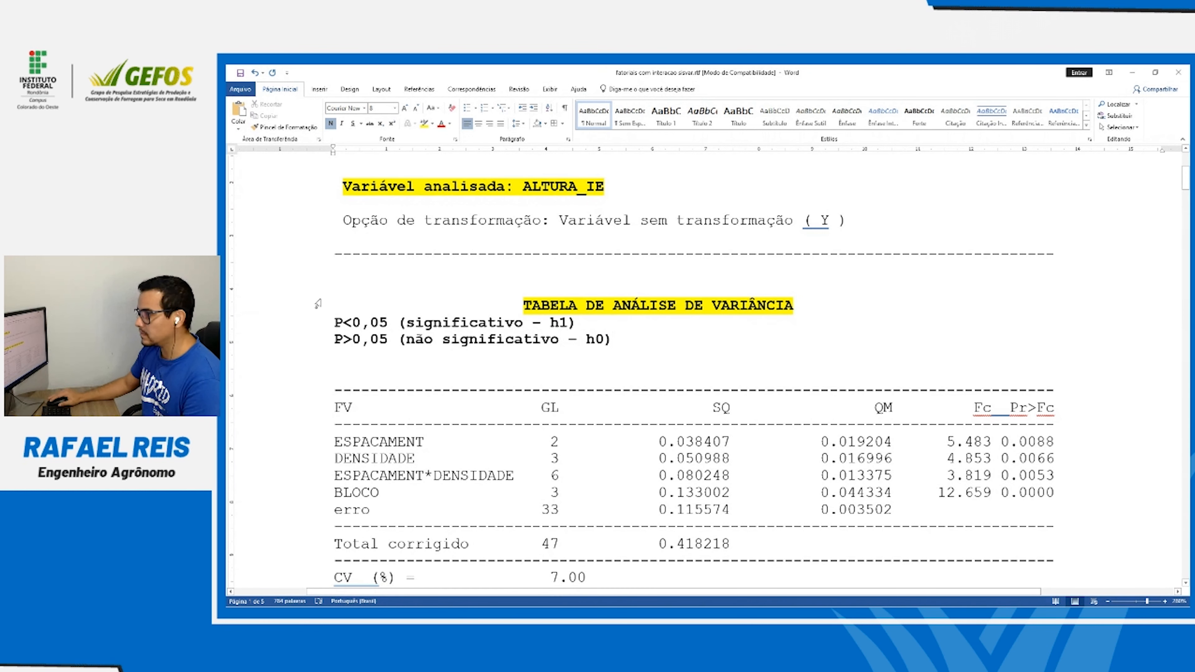
# Centre the variance analysis heading together with the P<0,05 and P>0,05 lines below it
pyautogui.moveTo(309, 304); pyautogui.dragTo(308, 344)
pyautogui.hotkey('ctrl', 'e')
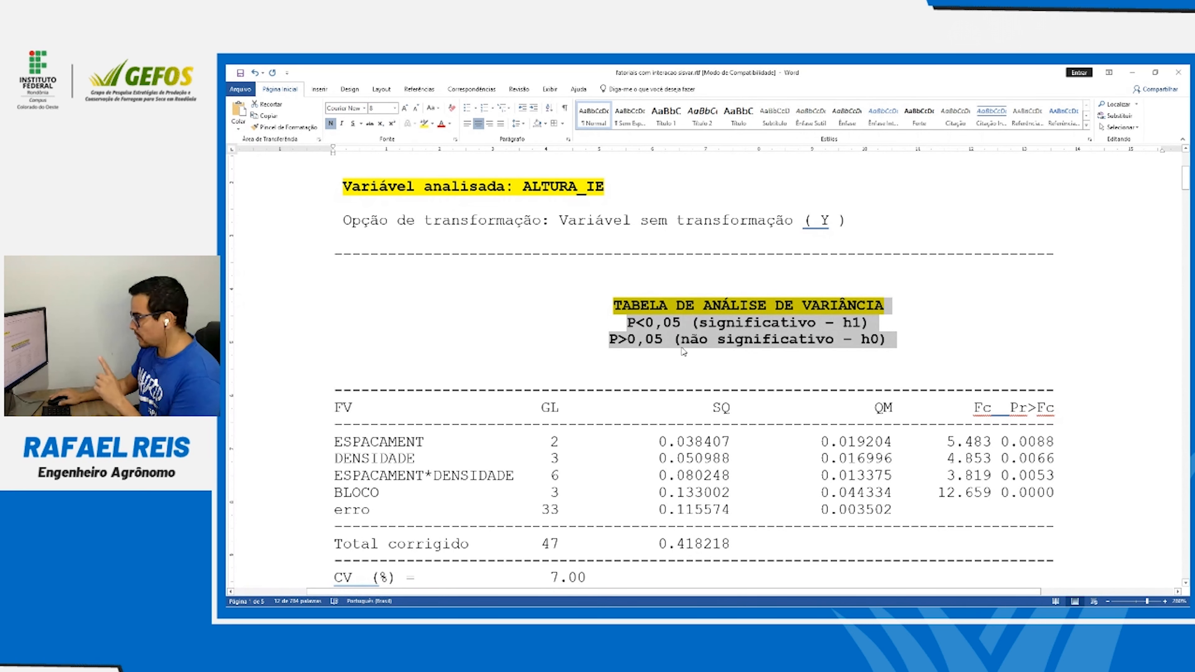
pyautogui.click(644, 323)
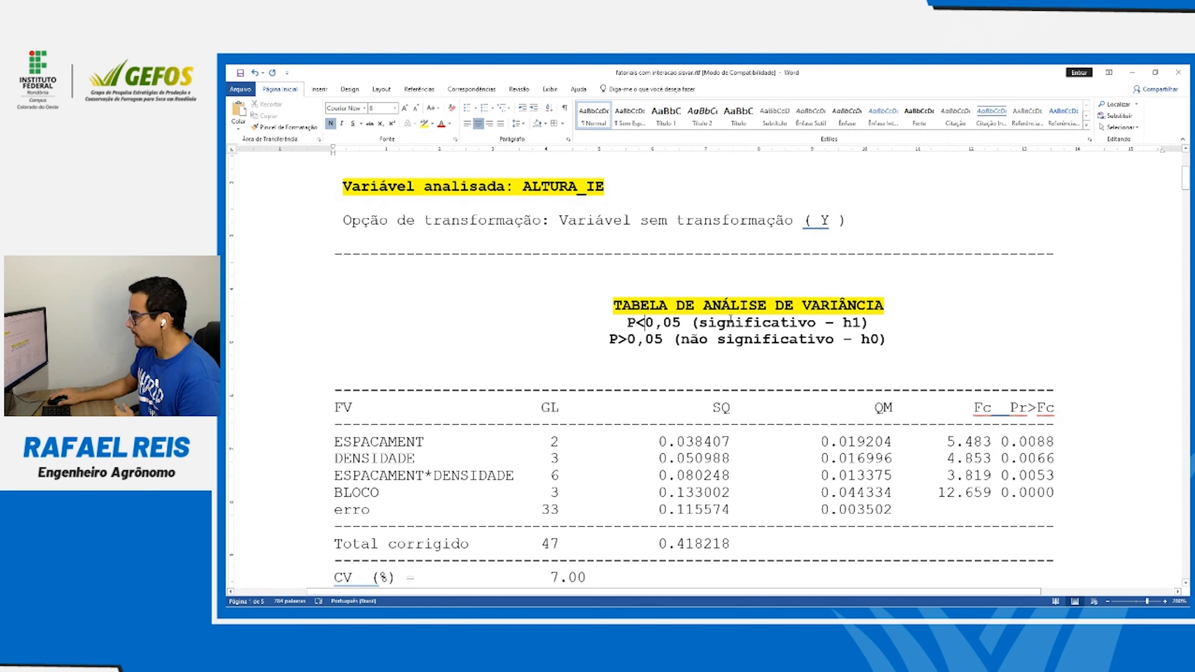
# Highlight the "P<0,05 (significativo – h1)" line in turquoise
pyautogui.click(302, 327)
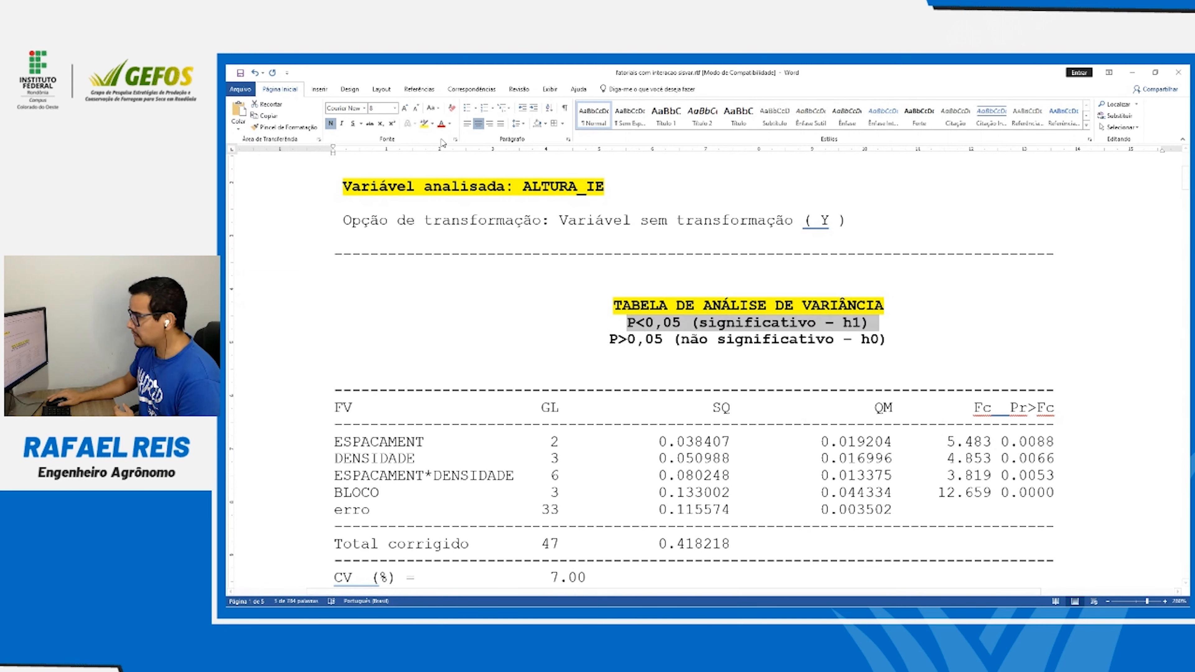
pyautogui.click(432, 124)
pyautogui.click(455, 139)
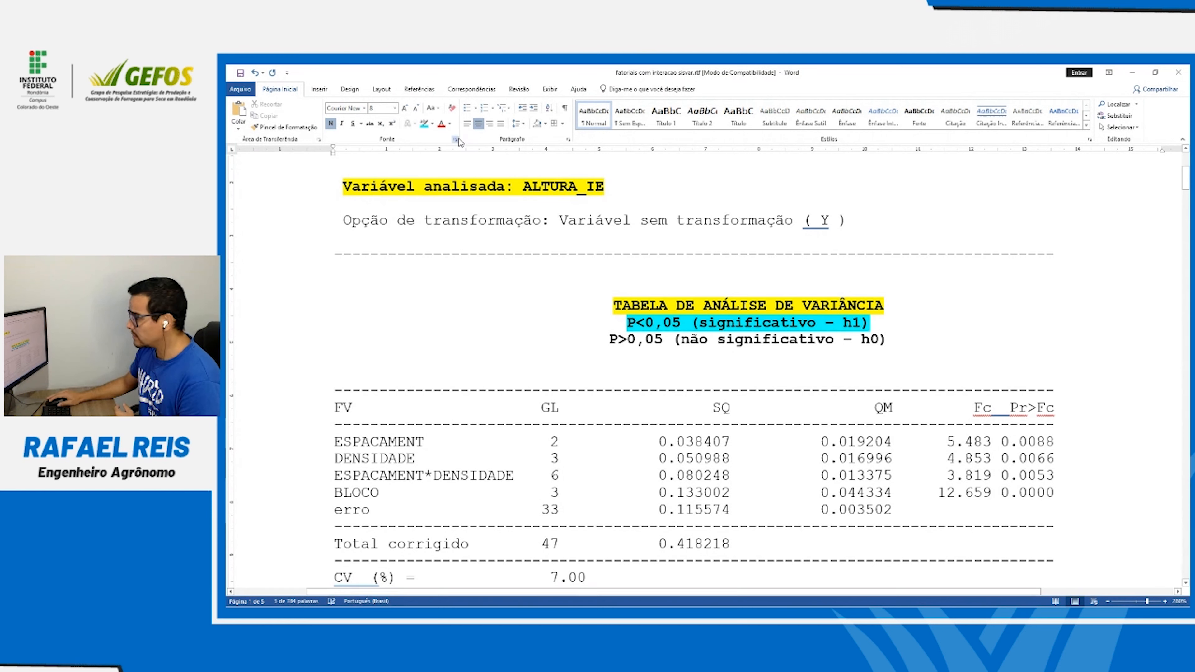
pyautogui.press('Right')
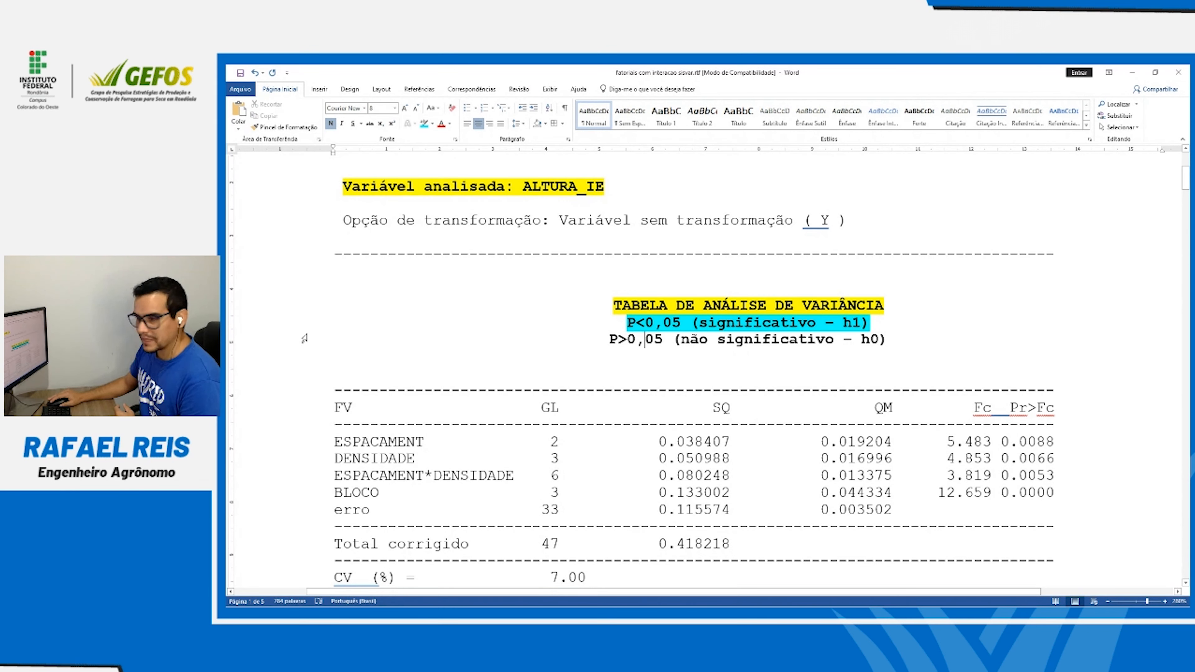
# Highlight the "P>0,05 (não significativo – h0)" line in red and remove one blank line between it and the table
pyautogui.click(311, 340)
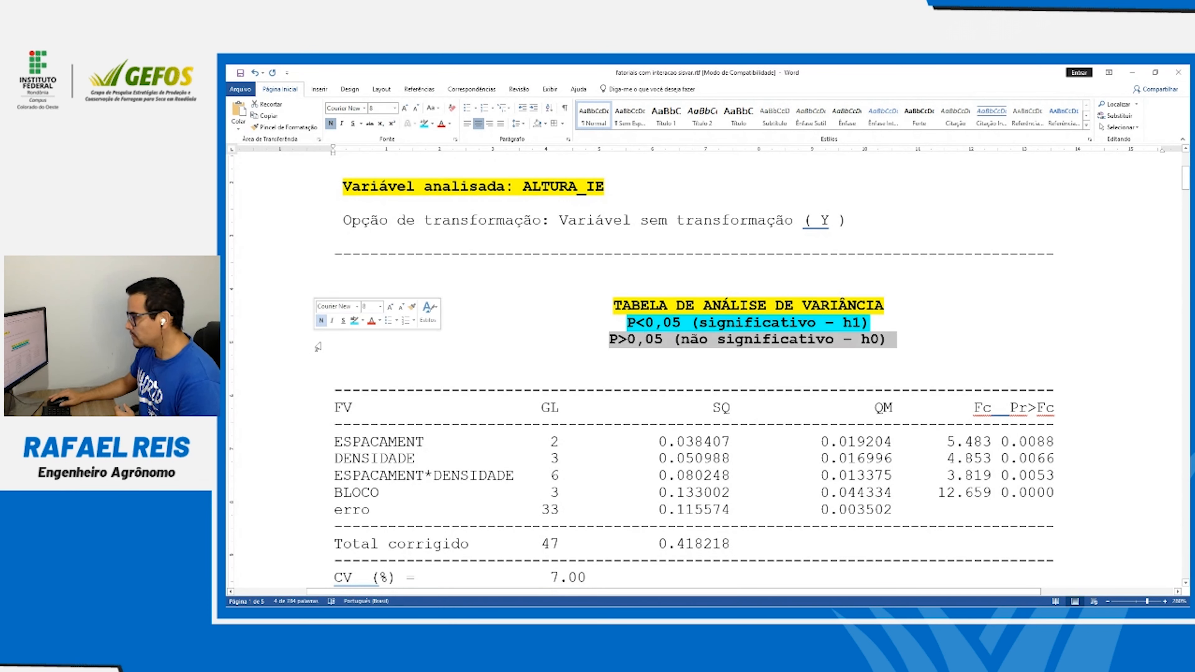
pyautogui.click(432, 123)
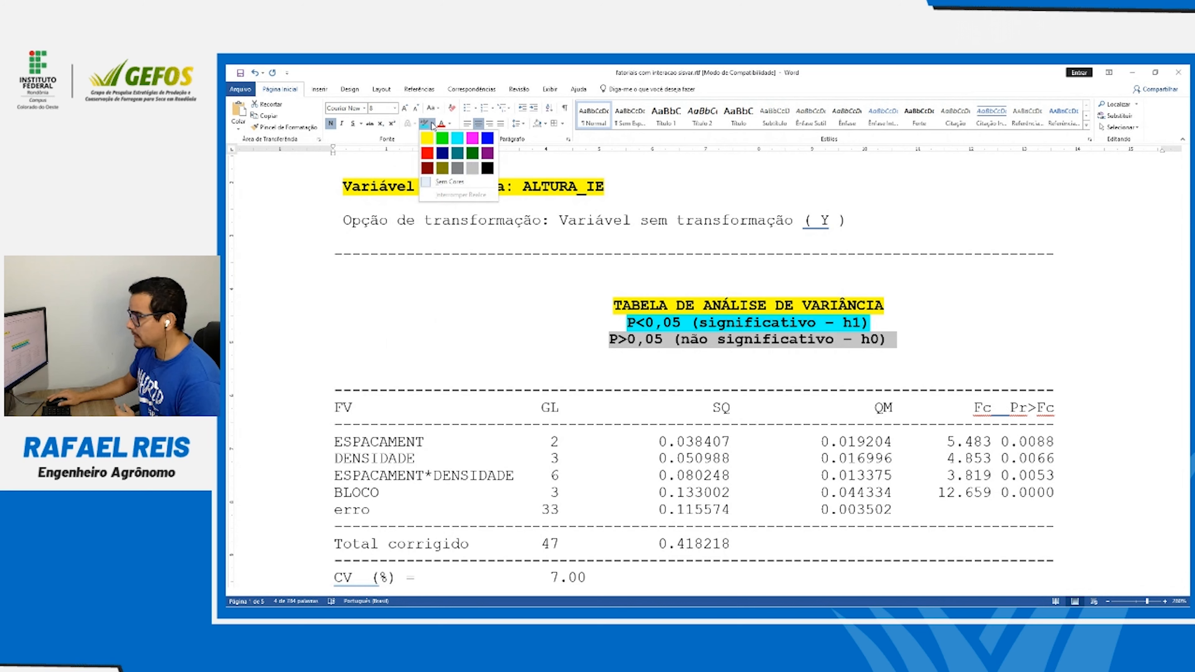
pyautogui.click(428, 155)
pyautogui.click(694, 366)
pyautogui.press('Delete')
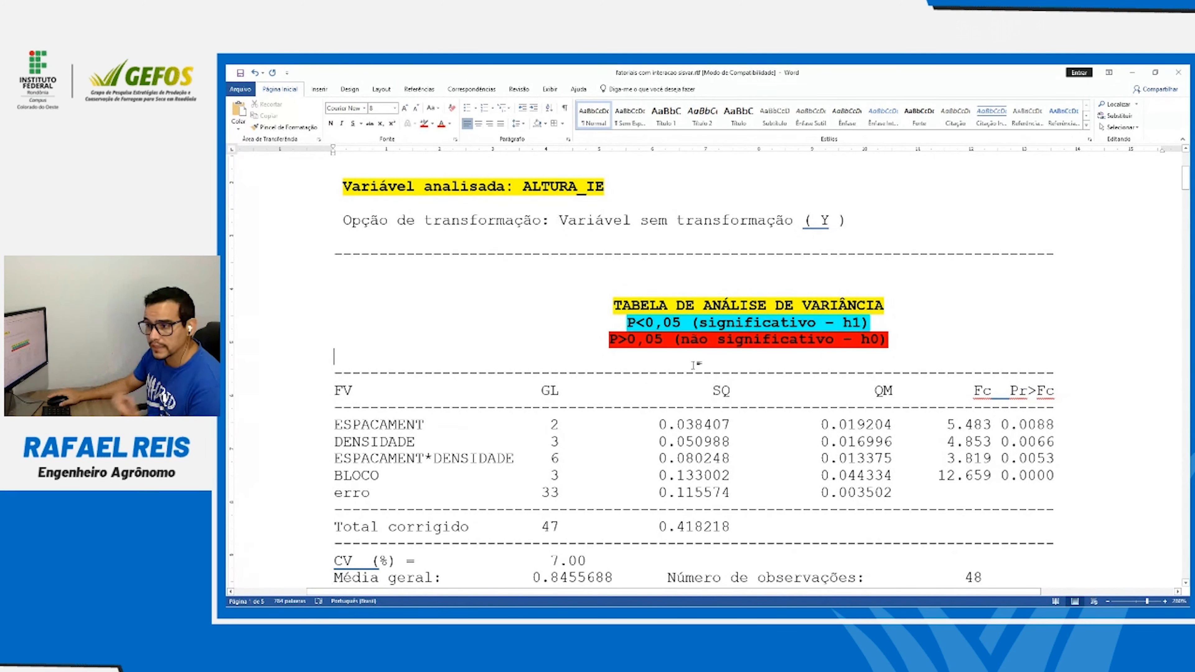
# Examine the ESPACAMENT, DENSIDADE and ESPACAMENT*DENSIDADE rows of the variance analysis table and their Pr>Fc values
pyautogui.scroll(-2, 694, 364)
pyautogui.scroll(2, 694, 364)
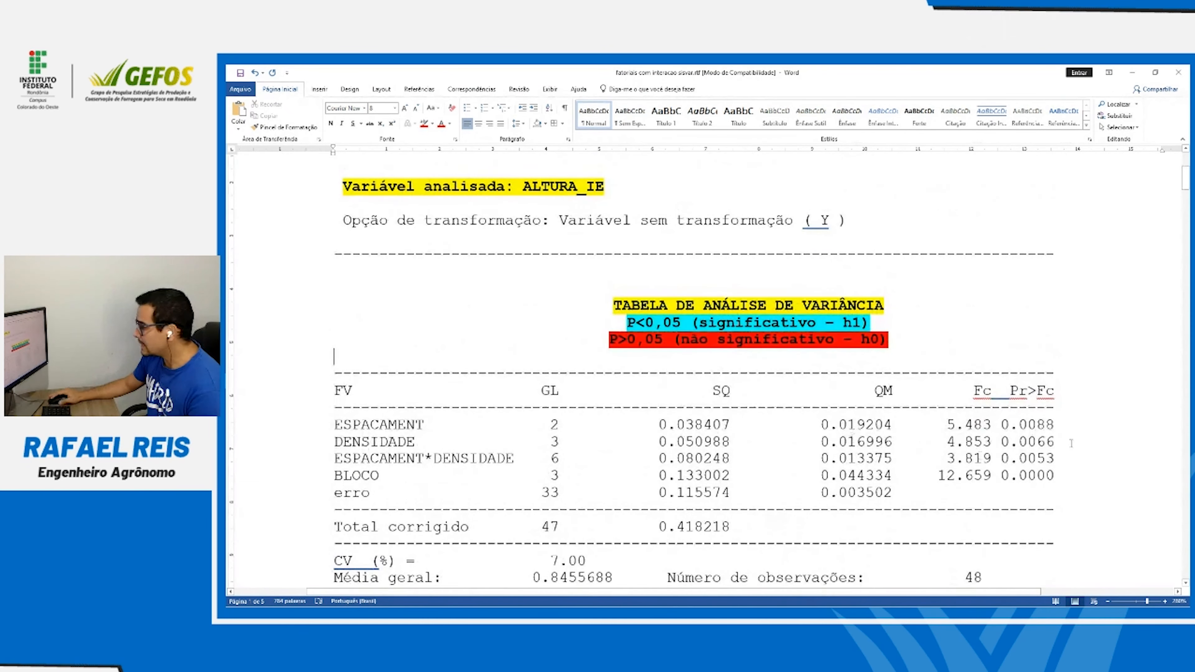
pyautogui.moveTo(1186, 181); pyautogui.dragTo(1186, 187)
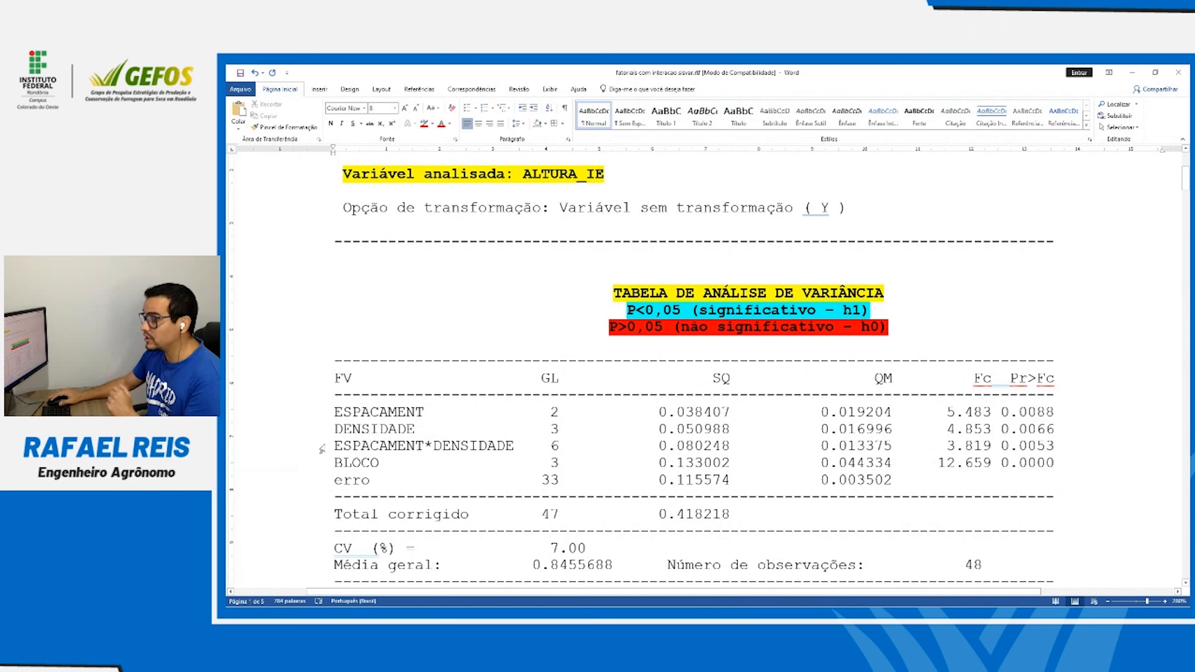
pyautogui.moveTo(319, 417); pyautogui.dragTo(315, 443)
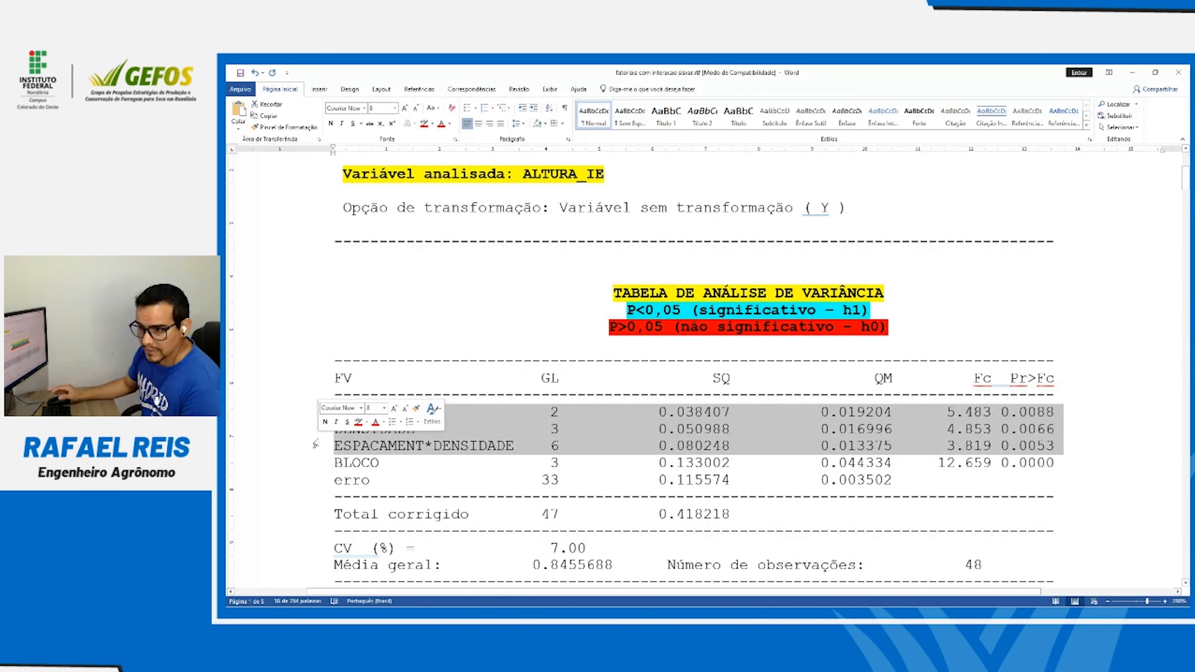
pyautogui.click(312, 416)
pyautogui.click(312, 431)
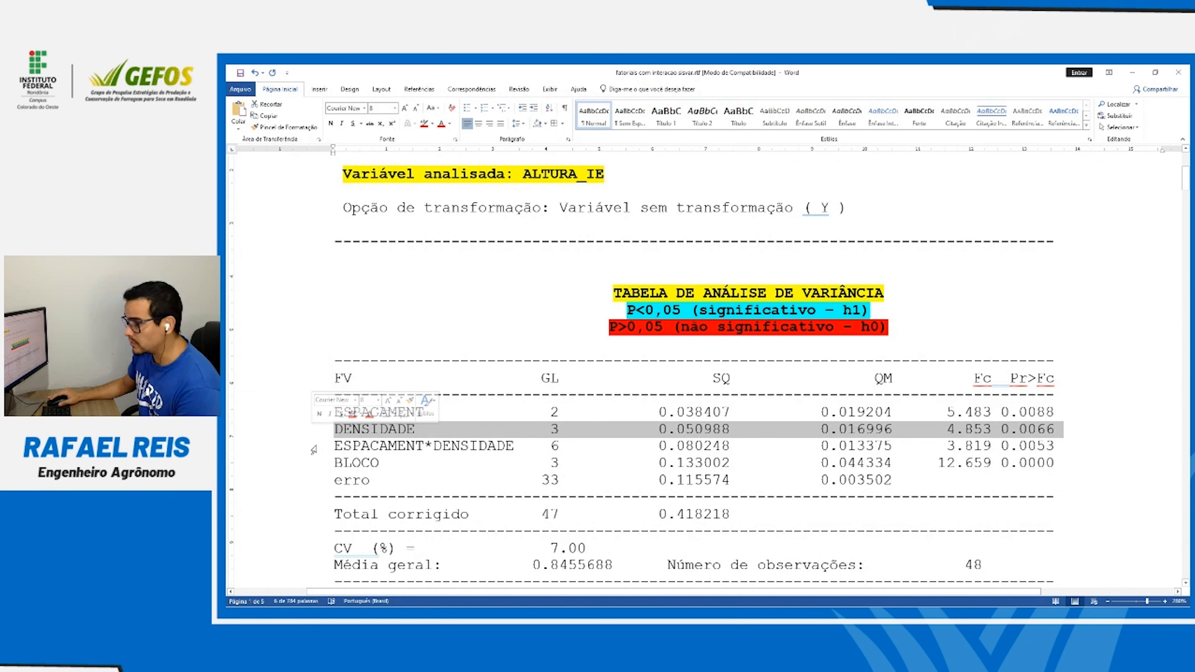
pyautogui.click(313, 450)
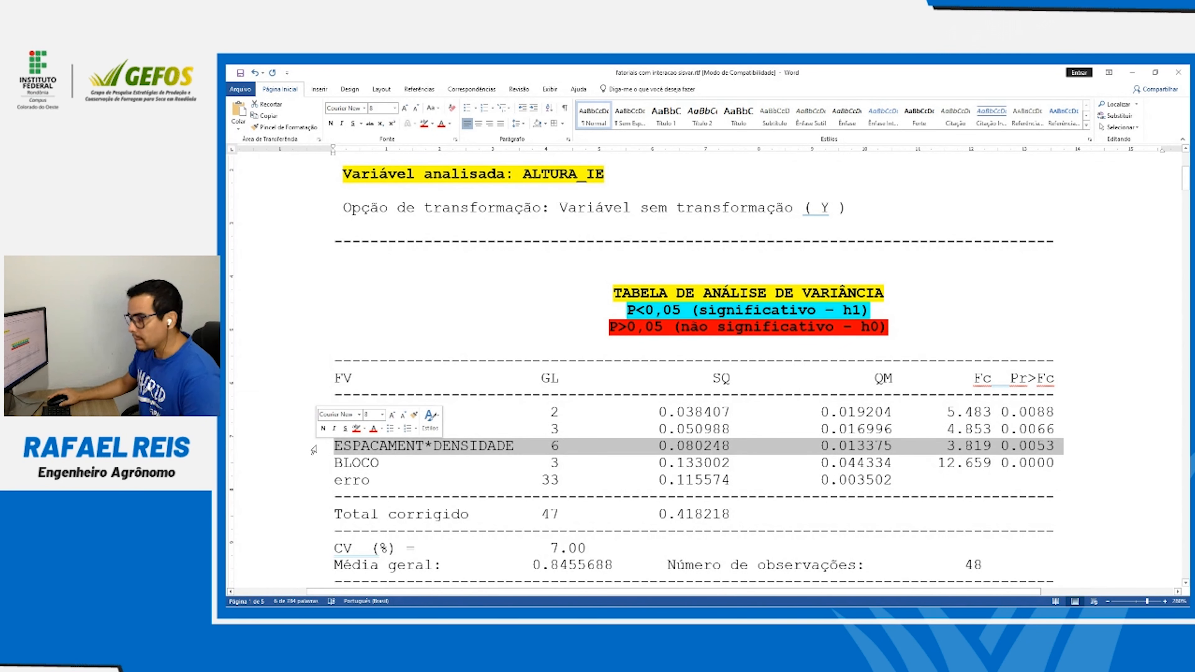
pyautogui.click(294, 416)
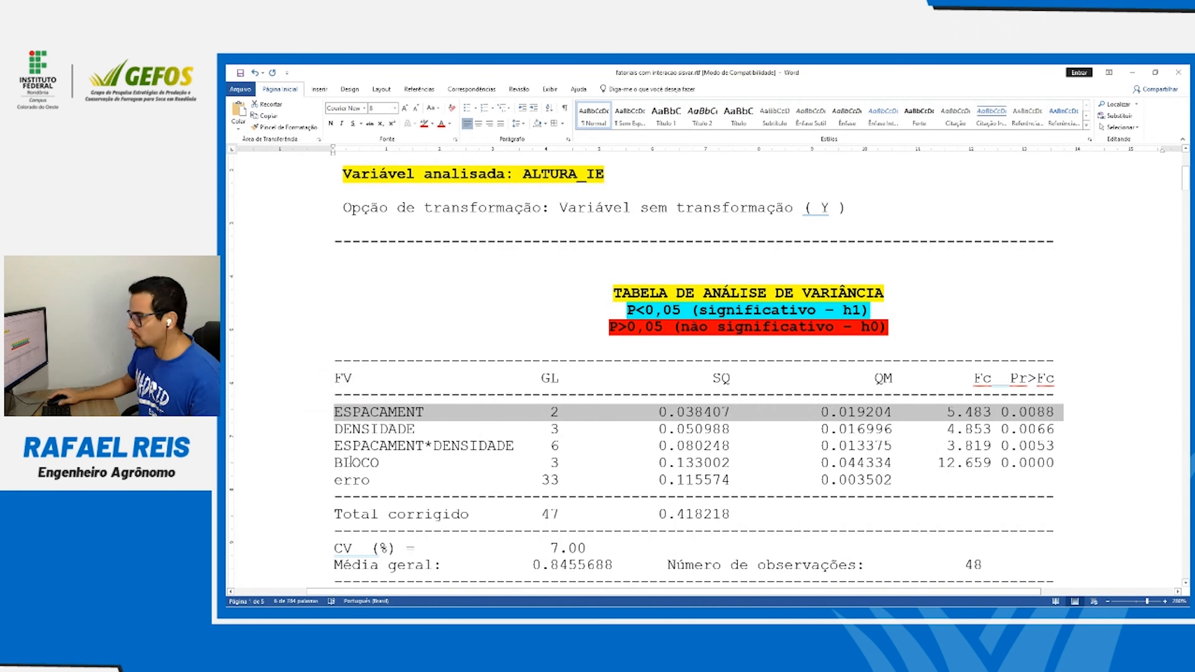
pyautogui.click(397, 448)
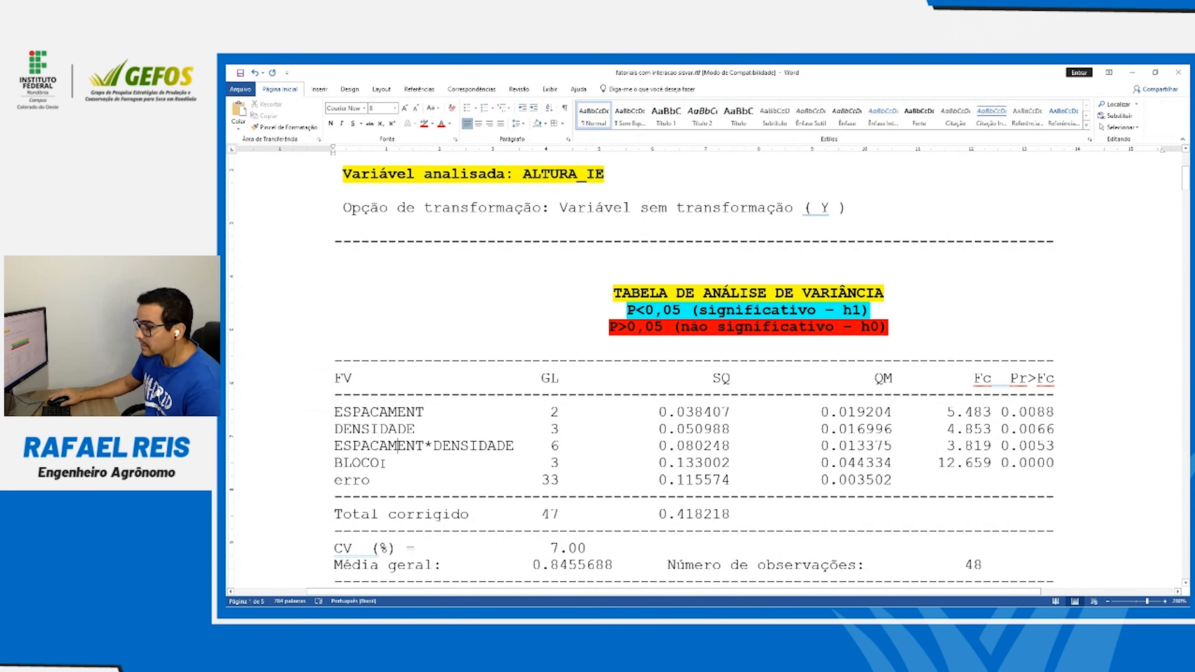
# Check the BLOCO row's Pr>Fc value in the variance analysis table and highlight the whole row in turquoise
pyautogui.click(290, 468)
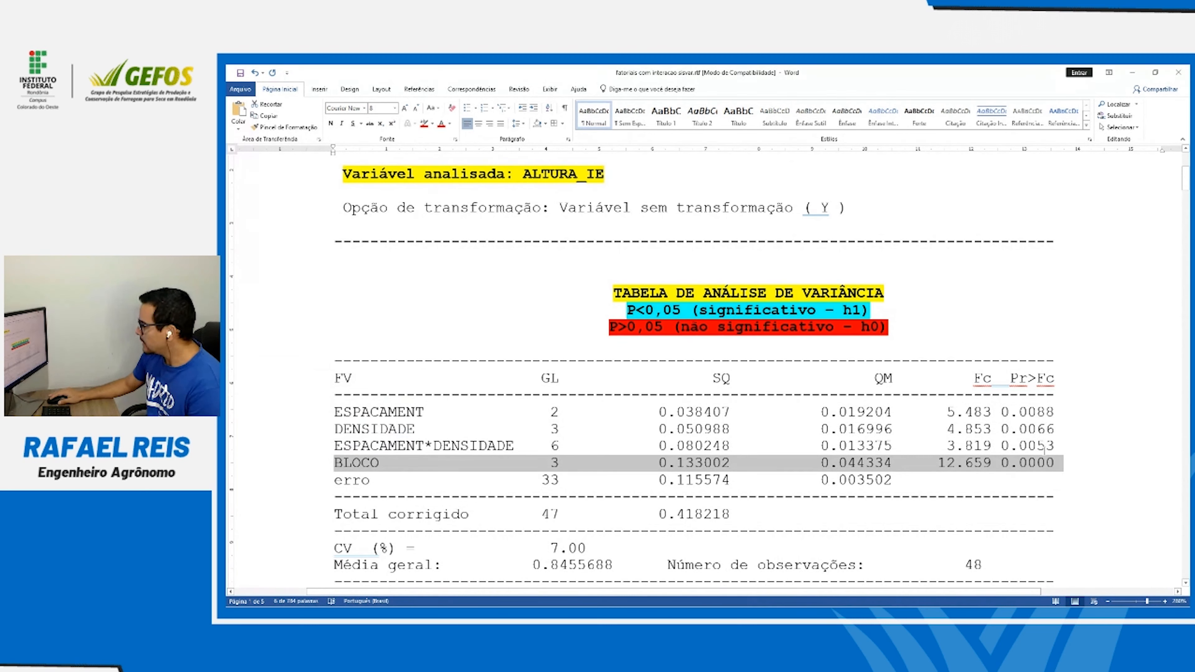
pyautogui.moveTo(1054, 463); pyautogui.dragTo(1001, 462)
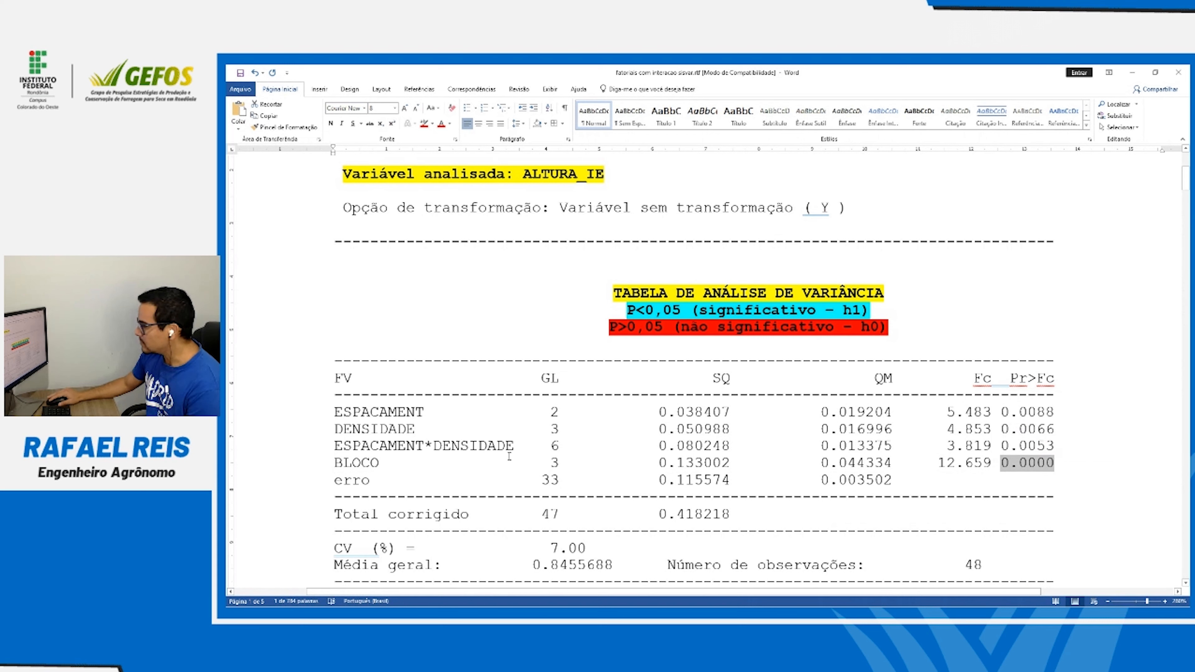
pyautogui.click(302, 466)
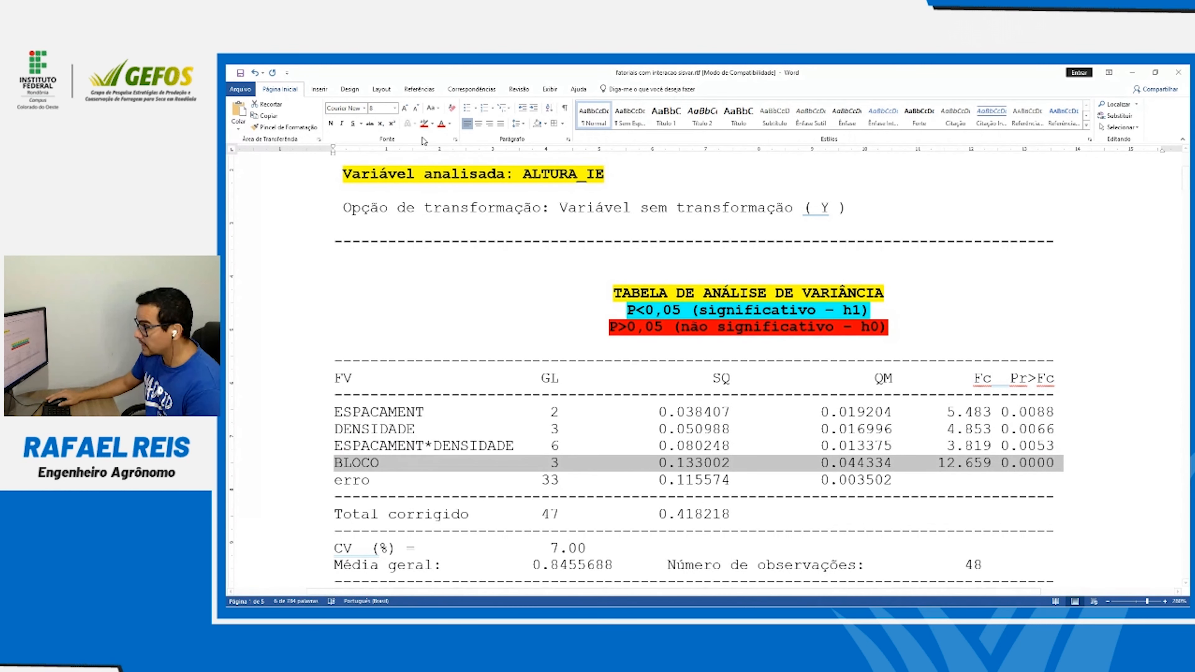
pyautogui.click(432, 123)
pyautogui.click(457, 138)
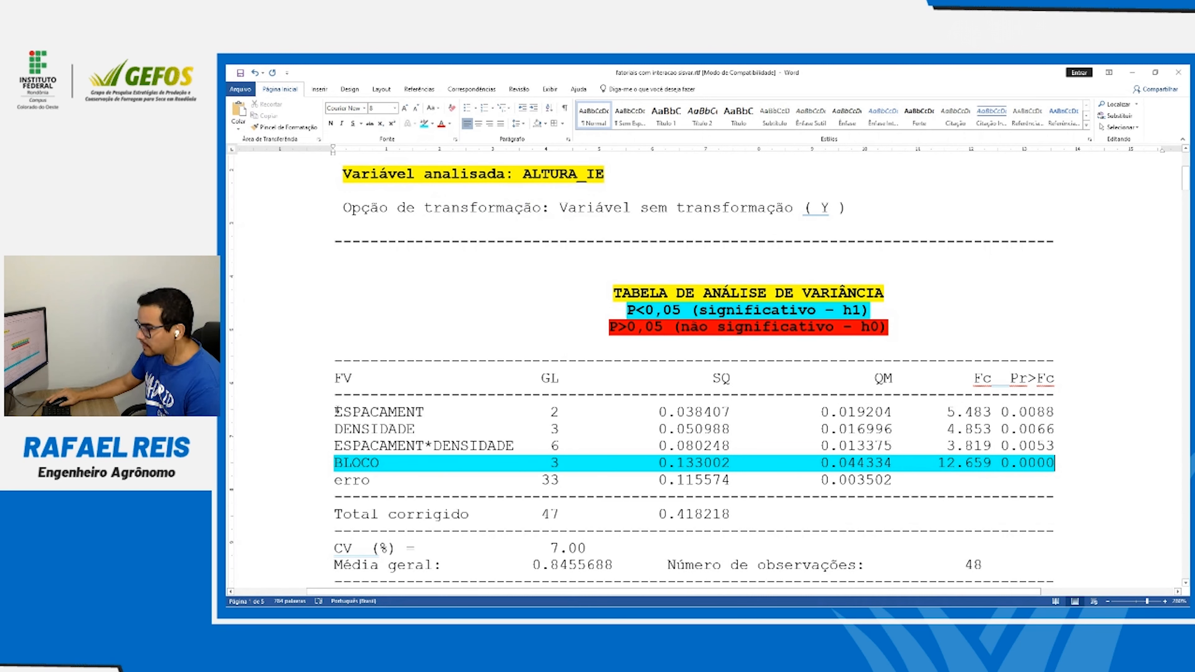
# Check the ESPACAMENT row's Pr>Fc value and highlight the whole row in turquoise as significant
pyautogui.click(290, 416)
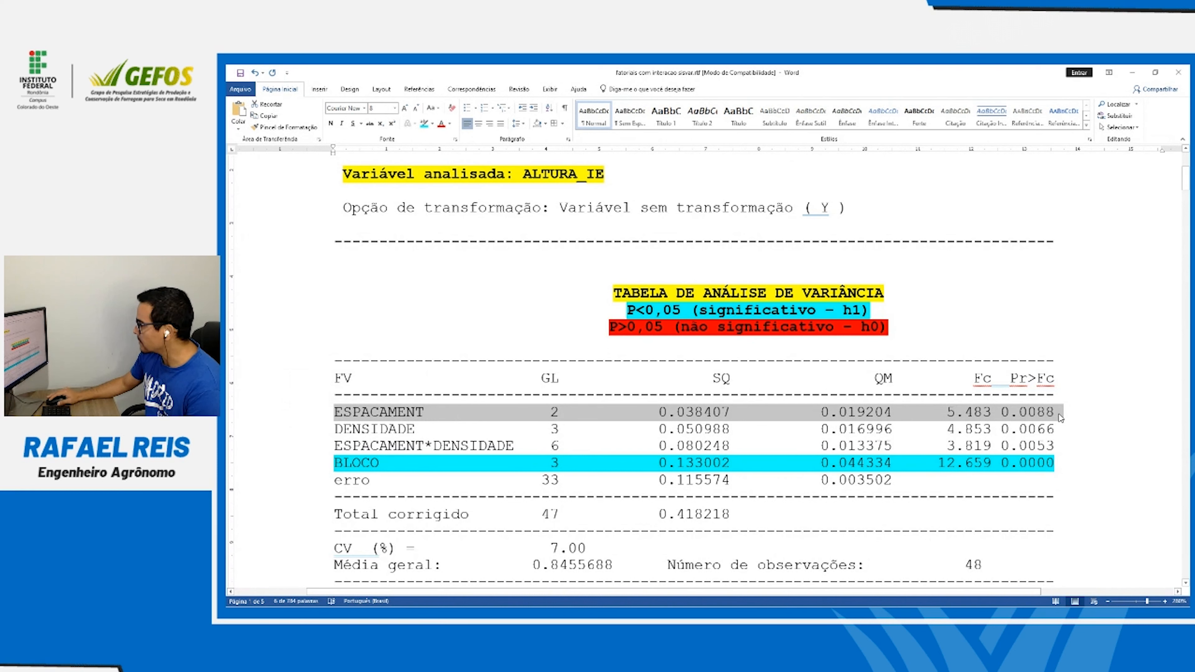
pyautogui.moveTo(1058, 412); pyautogui.dragTo(1000, 412)
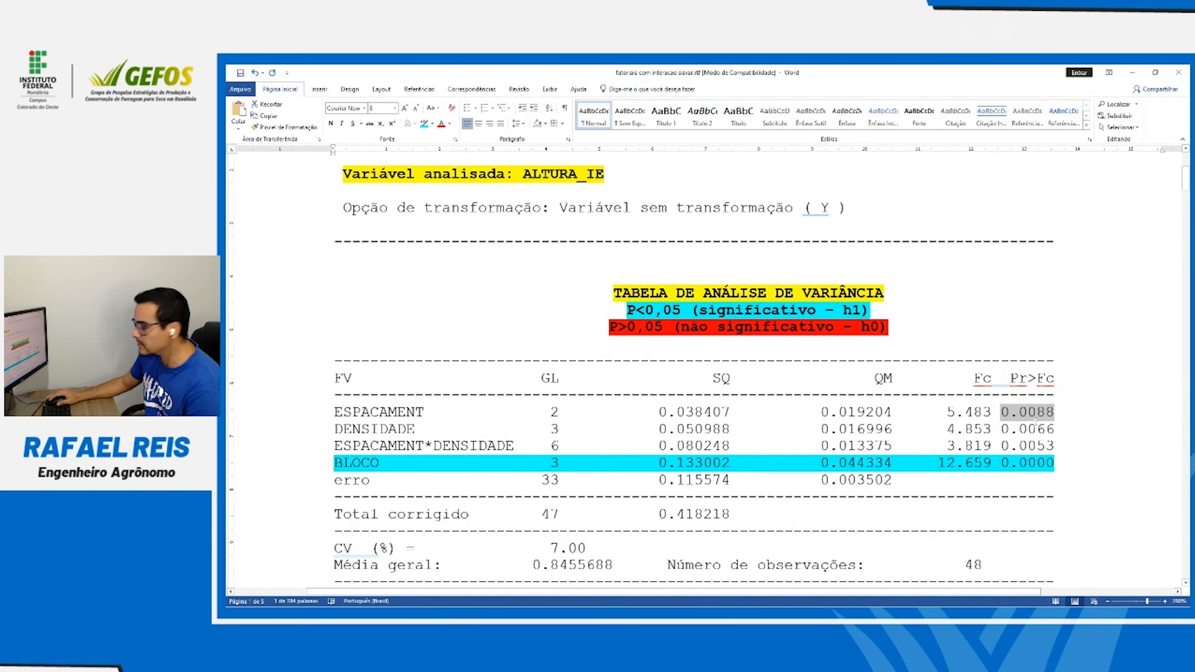
pyautogui.click(306, 420)
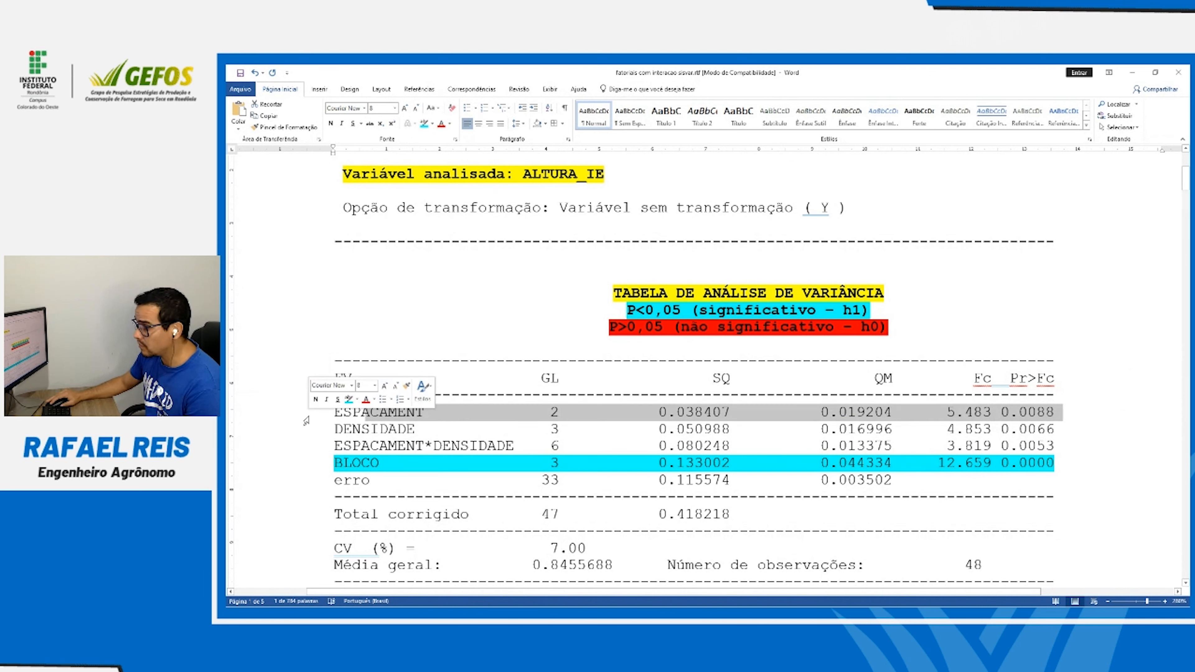
pyautogui.click(423, 123)
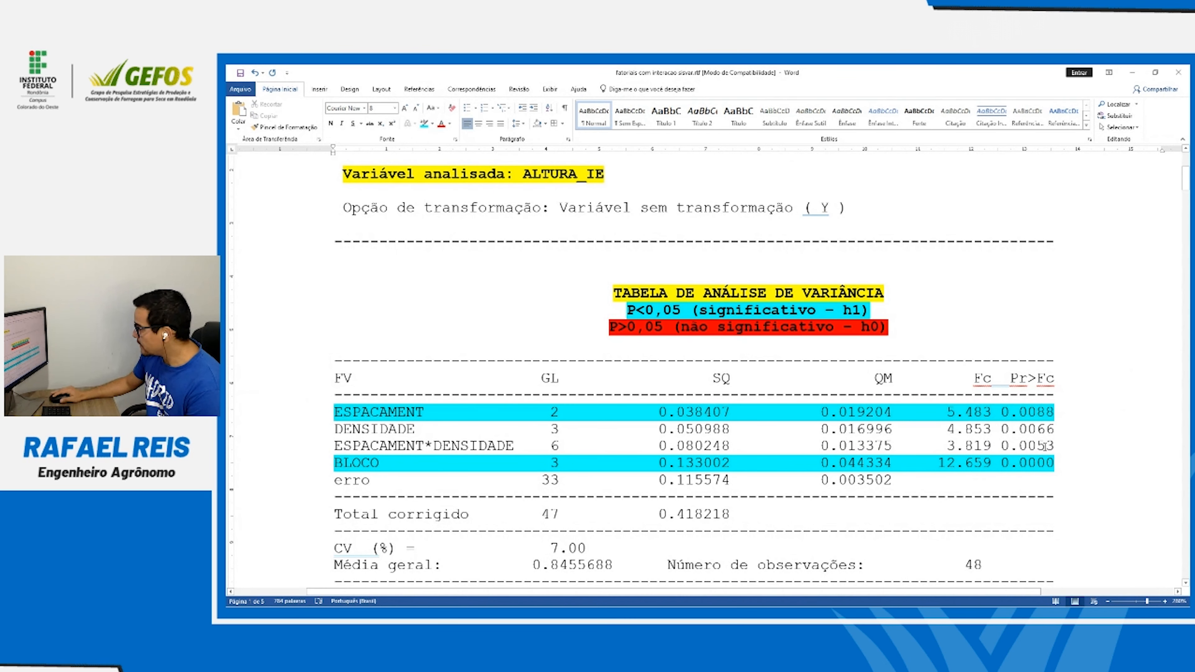
# Check the DENSIDADE row's Pr>Fc value and highlight the whole row in turquoise as significant
pyautogui.moveTo(1055, 428); pyautogui.dragTo(1000, 429)
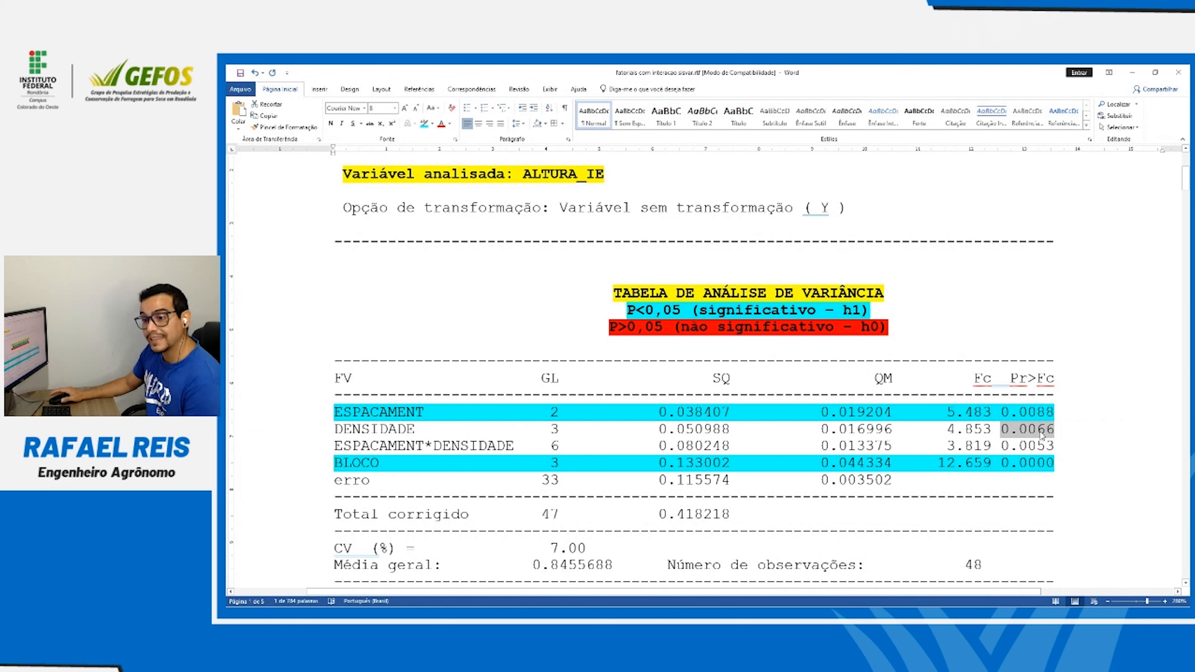
pyautogui.click(299, 435)
pyautogui.click(424, 123)
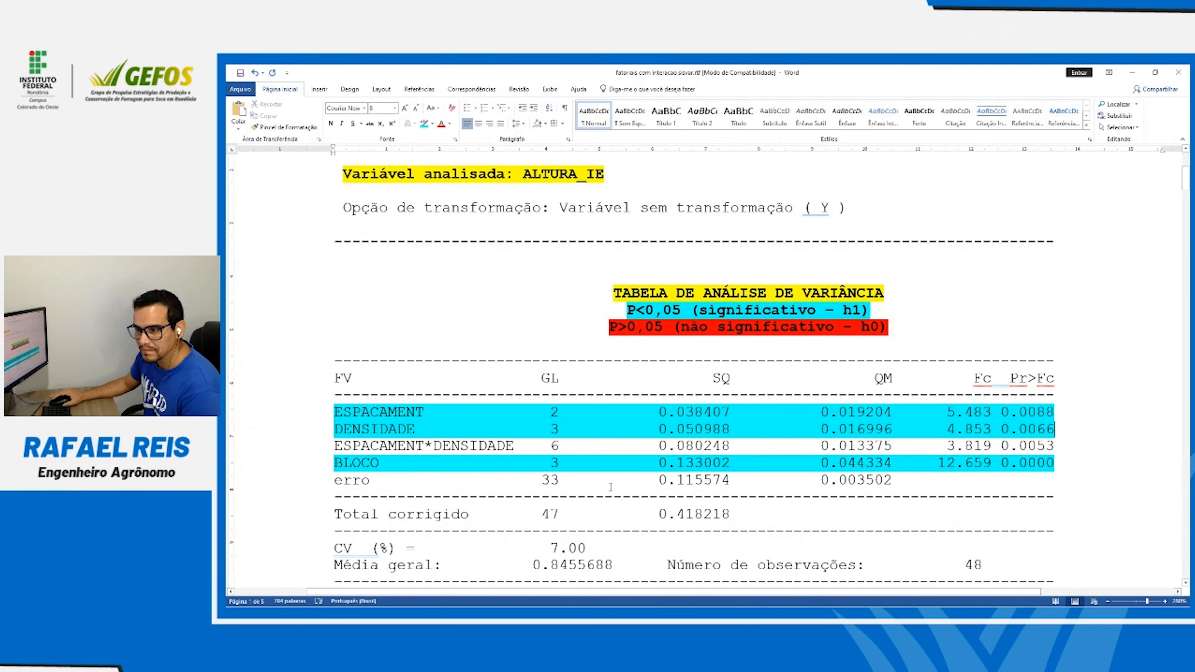
# Check the ESPACAMENT*DENSIDADE interaction row's Pr>Fc value and highlight the whole row in turquoise
pyautogui.click(1001, 446)
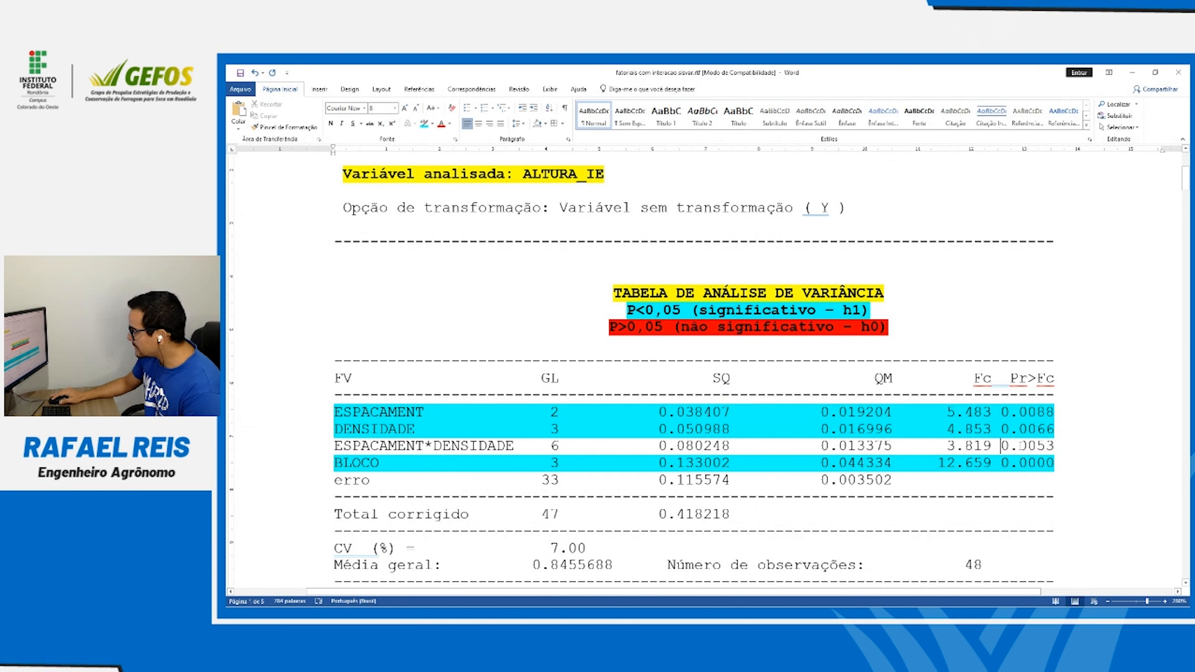
pyautogui.doubleClick(1002, 445)
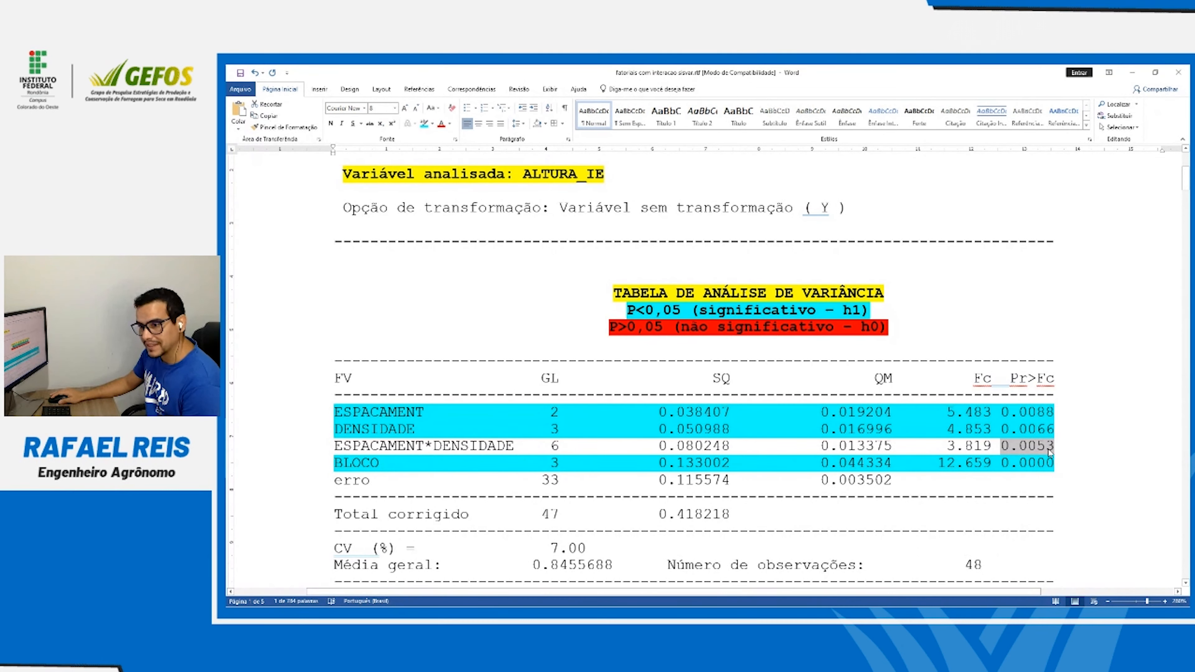
pyautogui.click(301, 452)
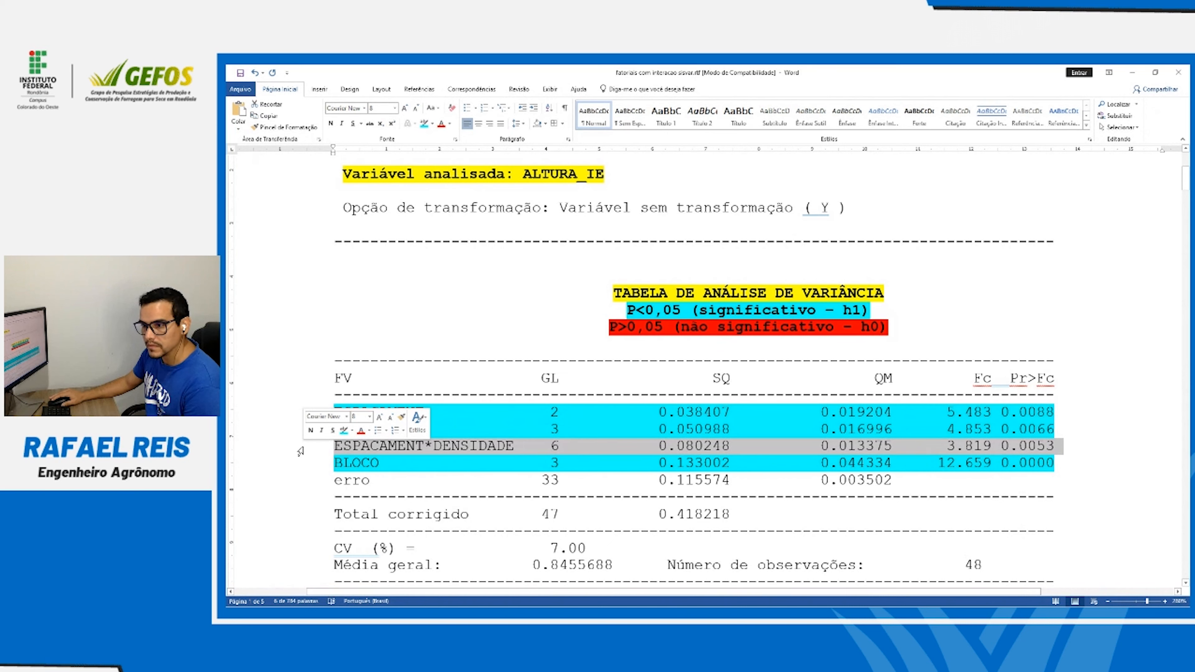
pyautogui.click(424, 124)
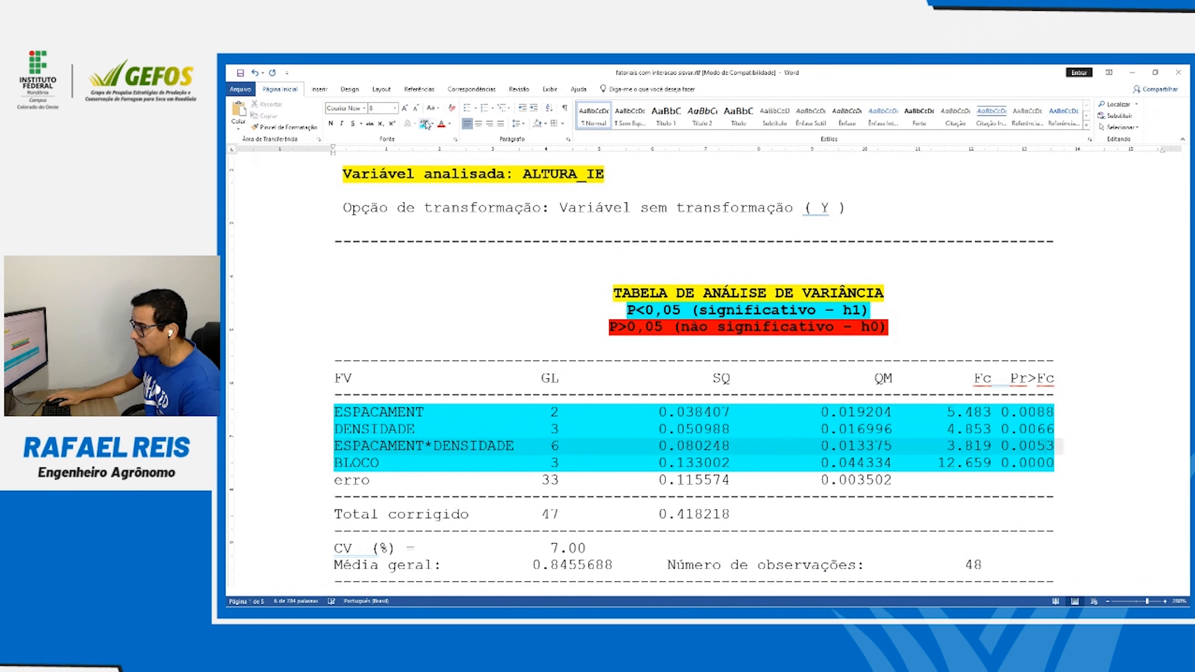
pyautogui.click(447, 492)
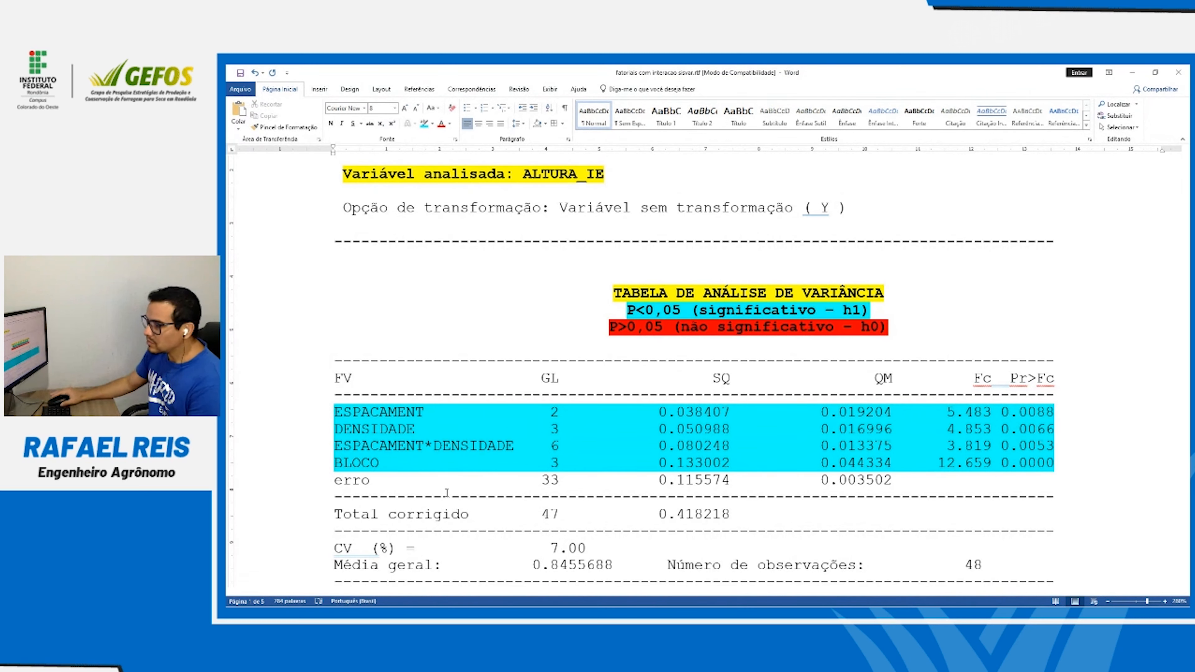
# Bold the CV (%) line below the variance analysis table and check the number of observations
pyautogui.click(280, 447)
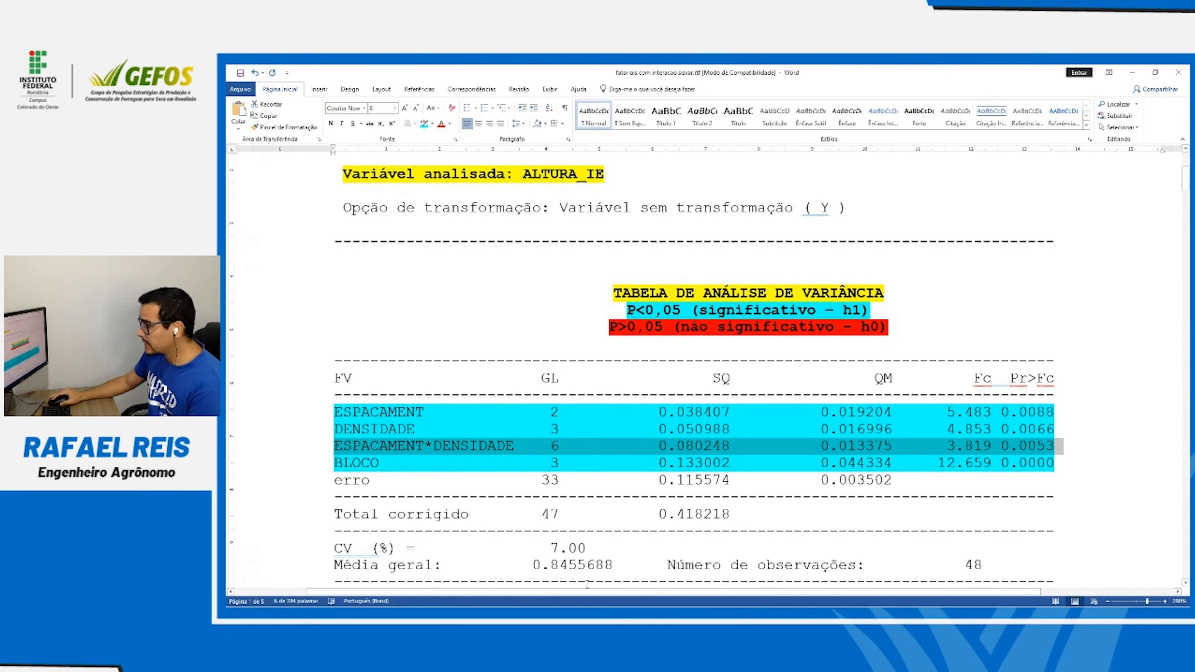
pyautogui.click(304, 549)
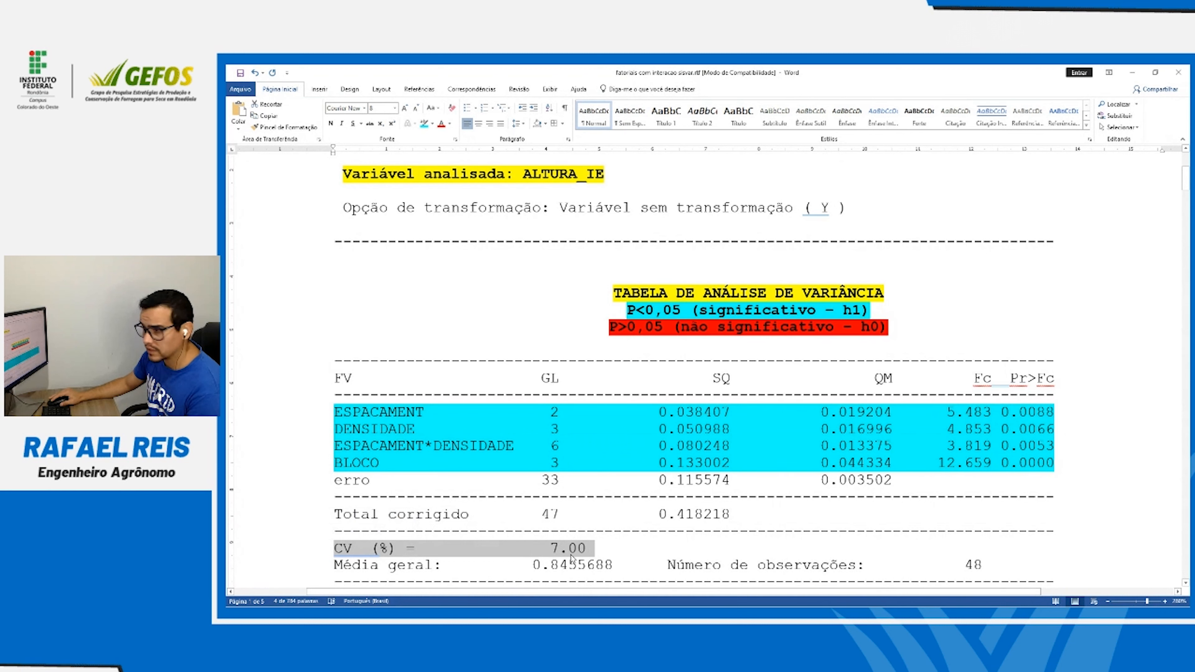
pyautogui.hotkey('ctrl', 'n')
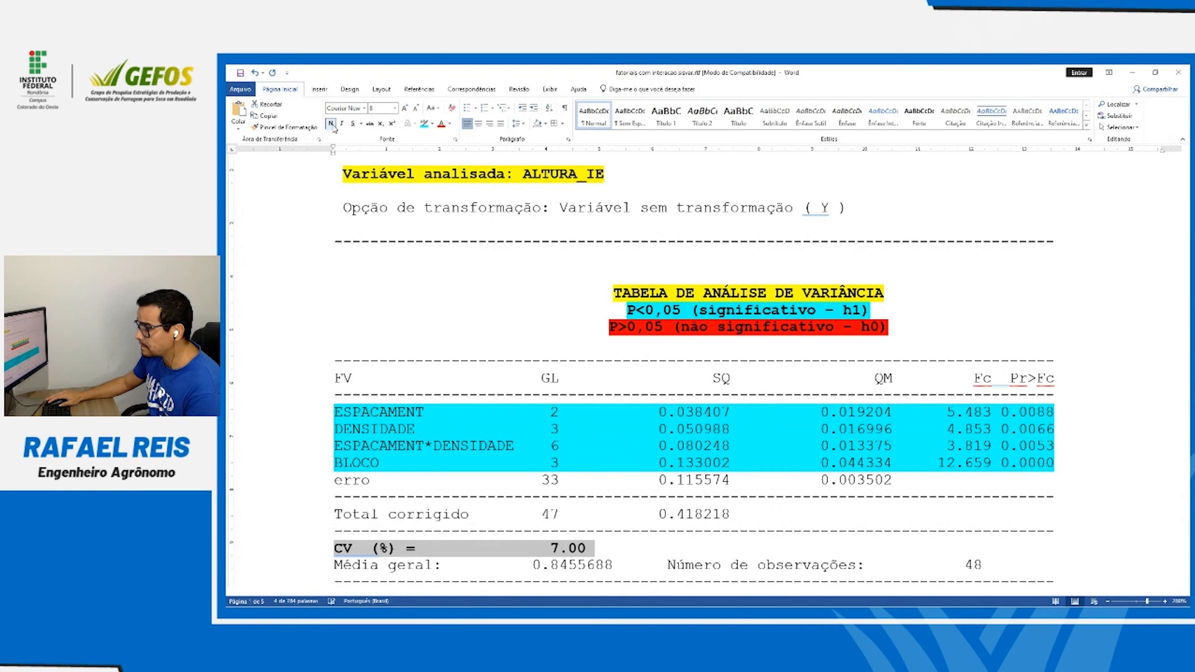
pyautogui.doubleClick(974, 564)
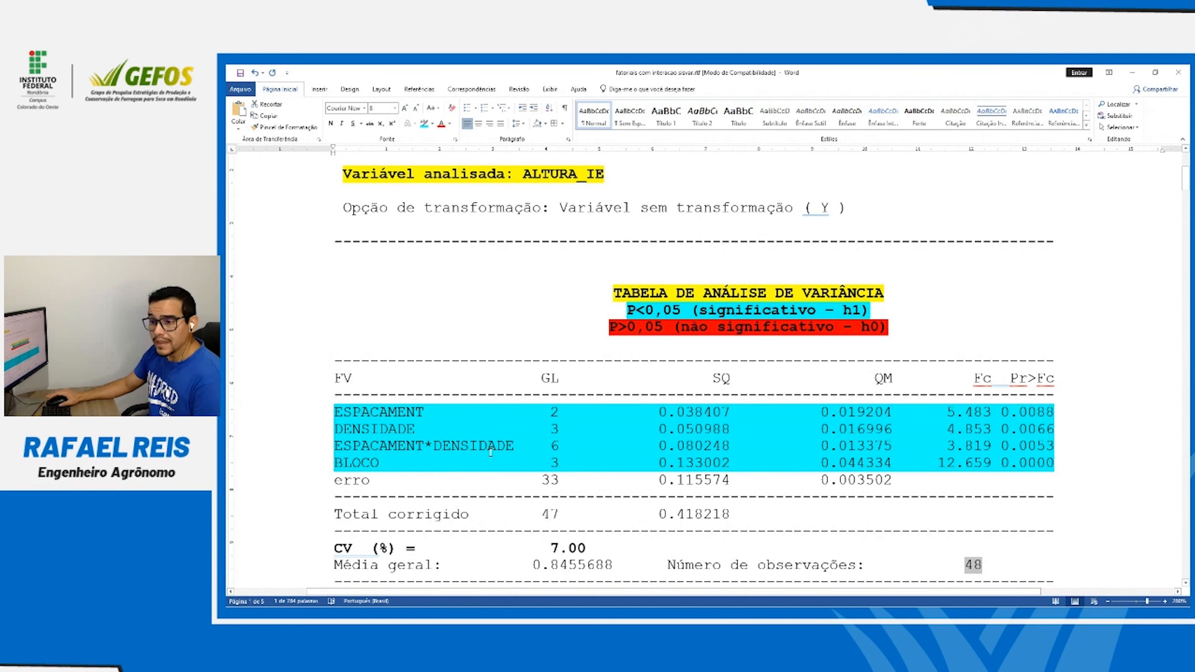
# Examine the Tukey tests for ESPACAMENT and DENSIDADE, comparing the treatment means and their grouping letters
pyautogui.scroll(-3, 490, 452)
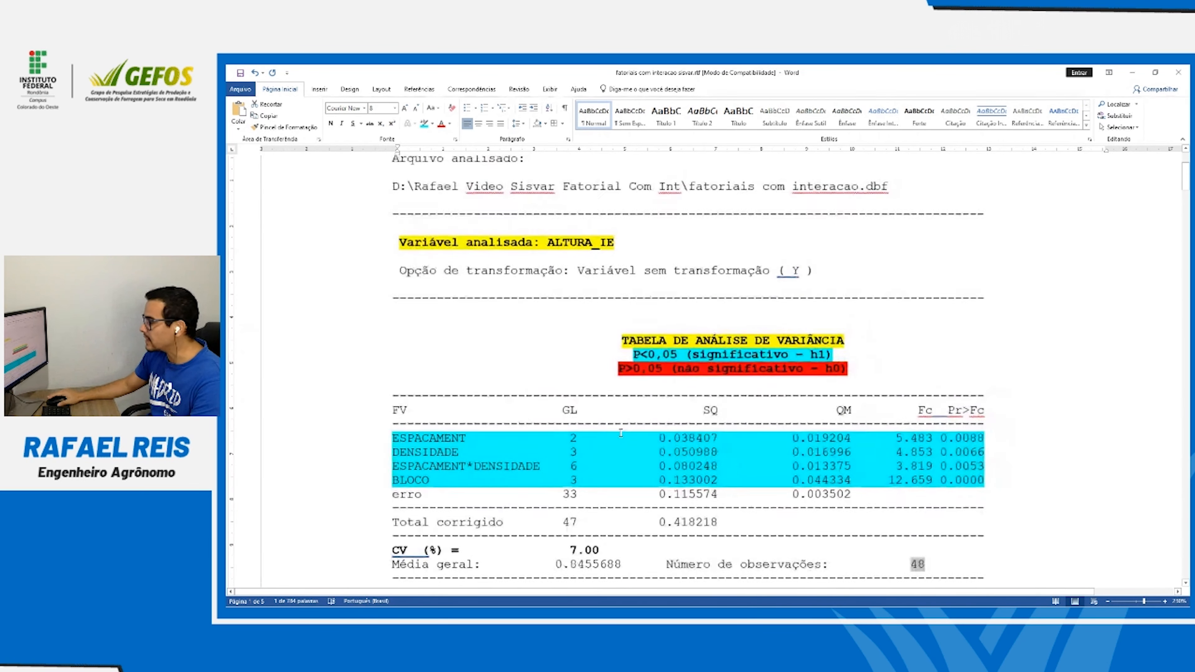
pyautogui.scroll(-8, 564, 437)
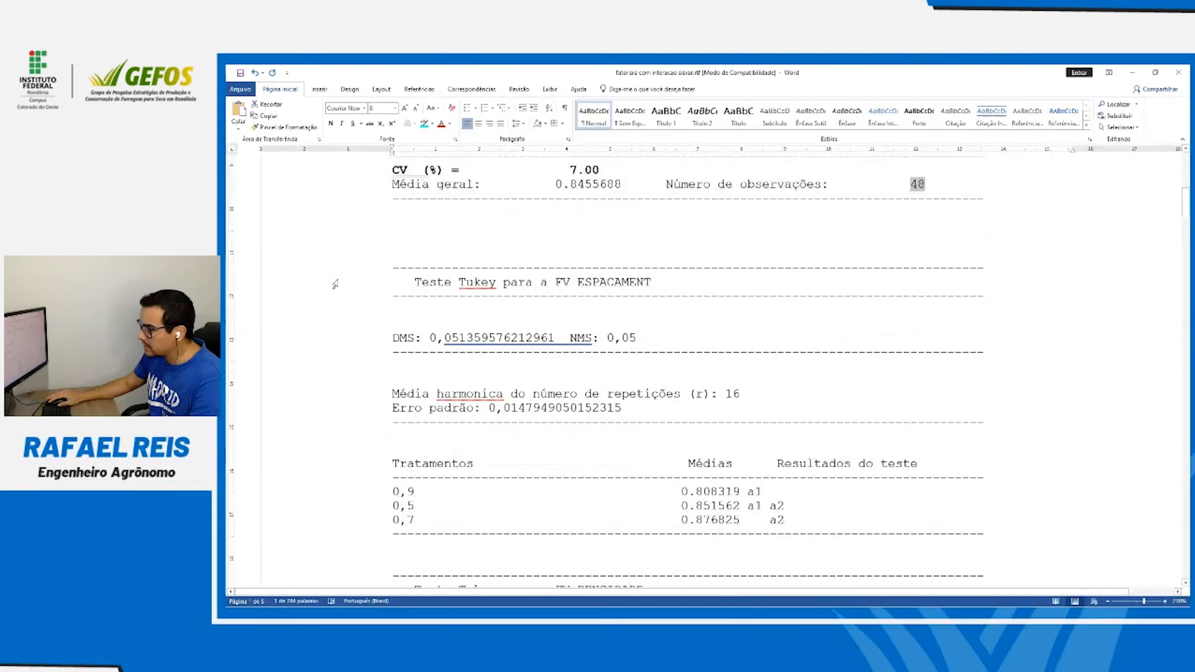
pyautogui.click(348, 283)
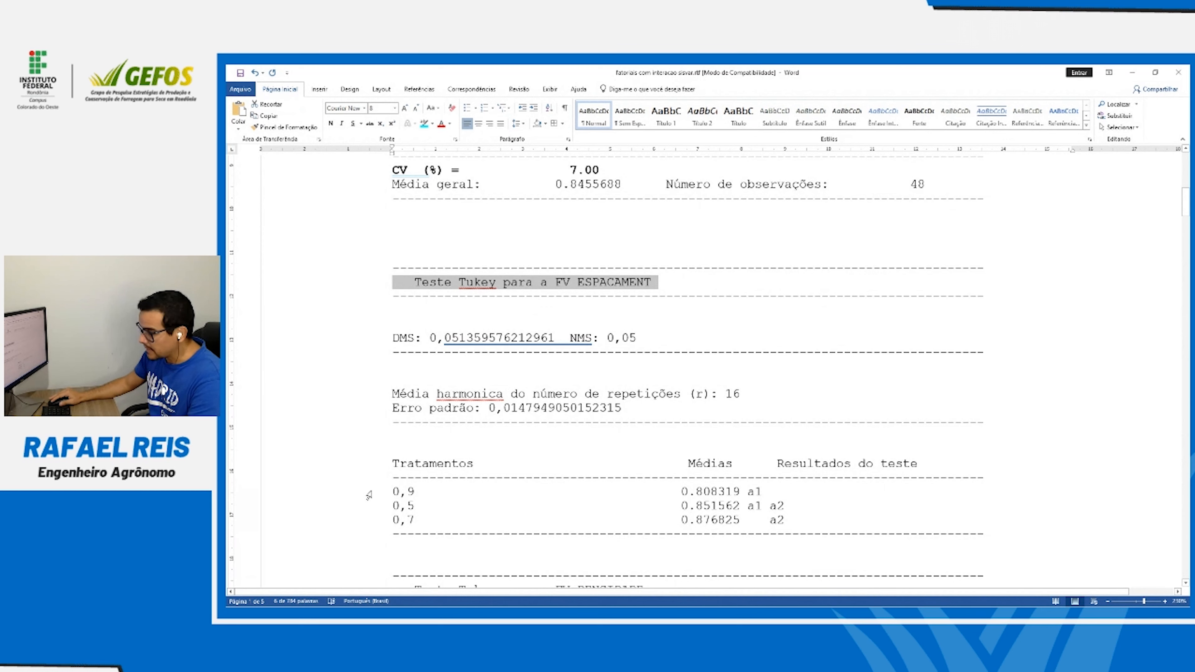
pyautogui.moveTo(369, 492); pyautogui.dragTo(369, 520)
pyautogui.click(771, 520)
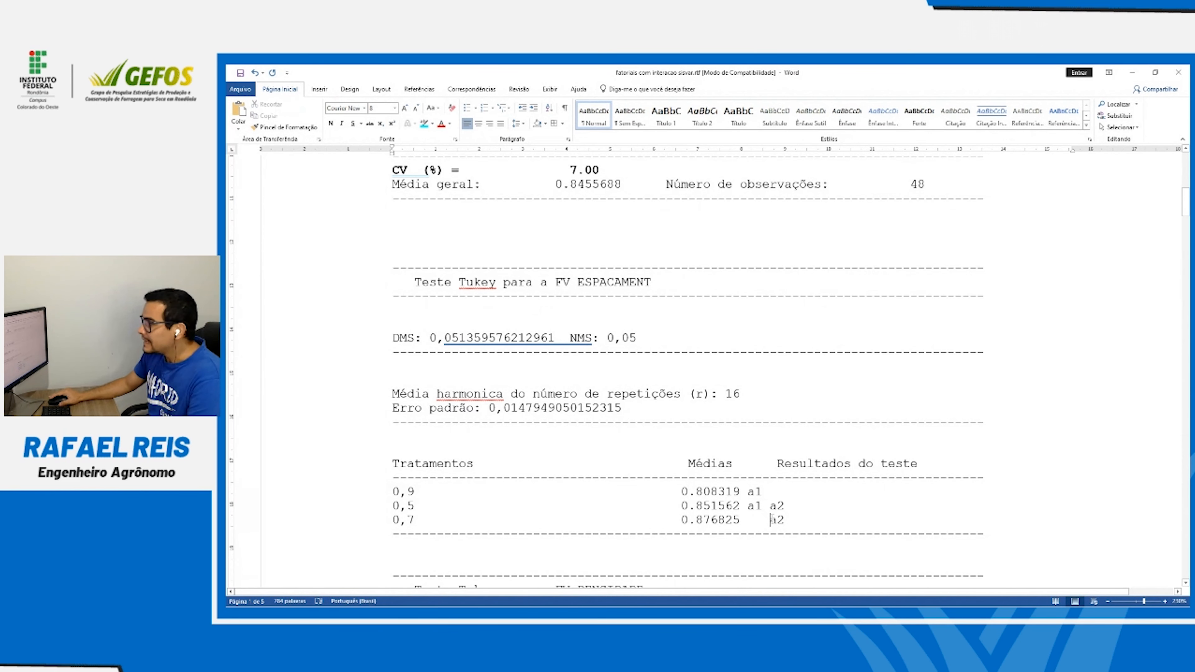
pyautogui.scroll(-4, 356, 444)
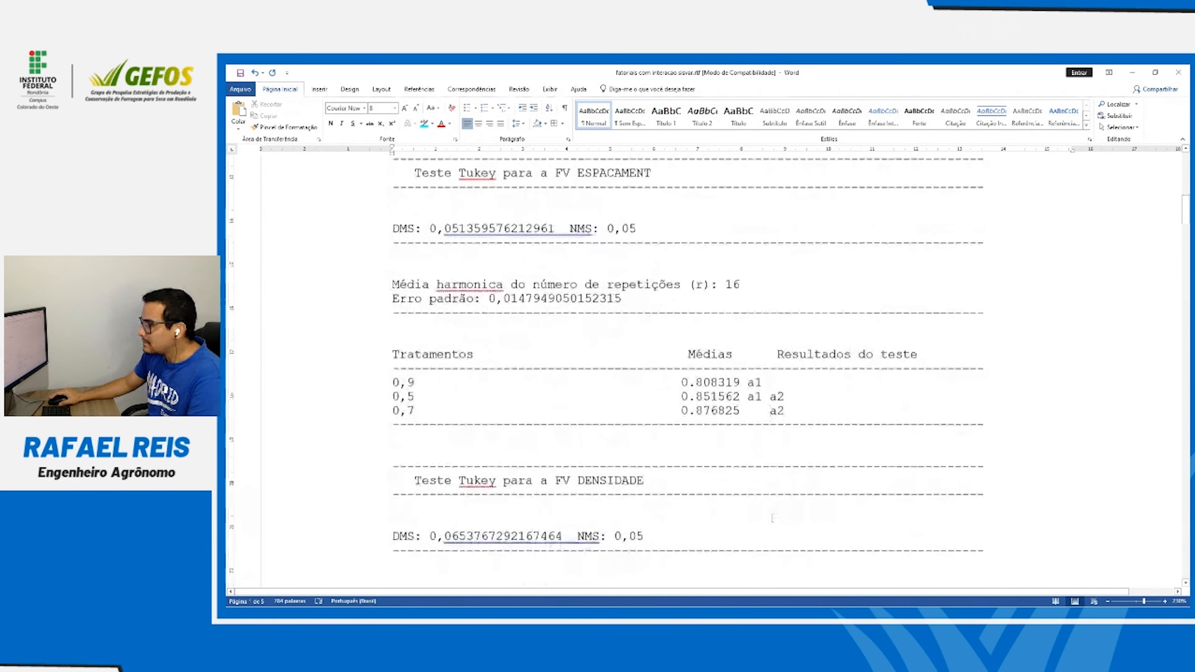
pyautogui.click(349, 428)
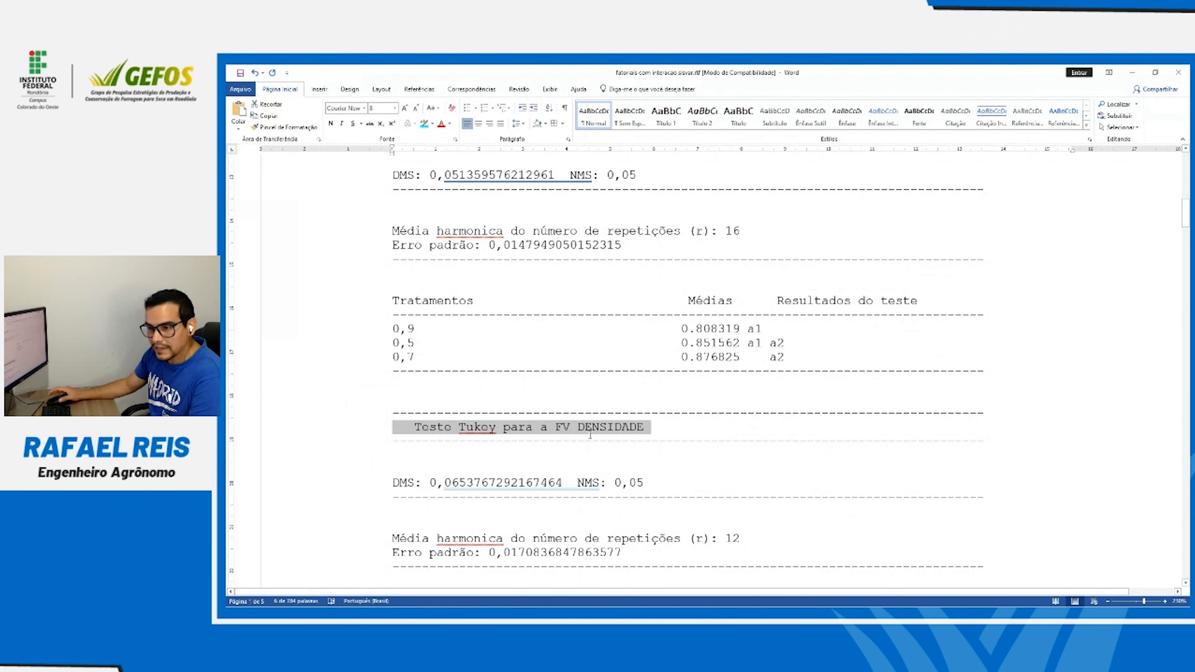
pyautogui.scroll(-8, 590, 434)
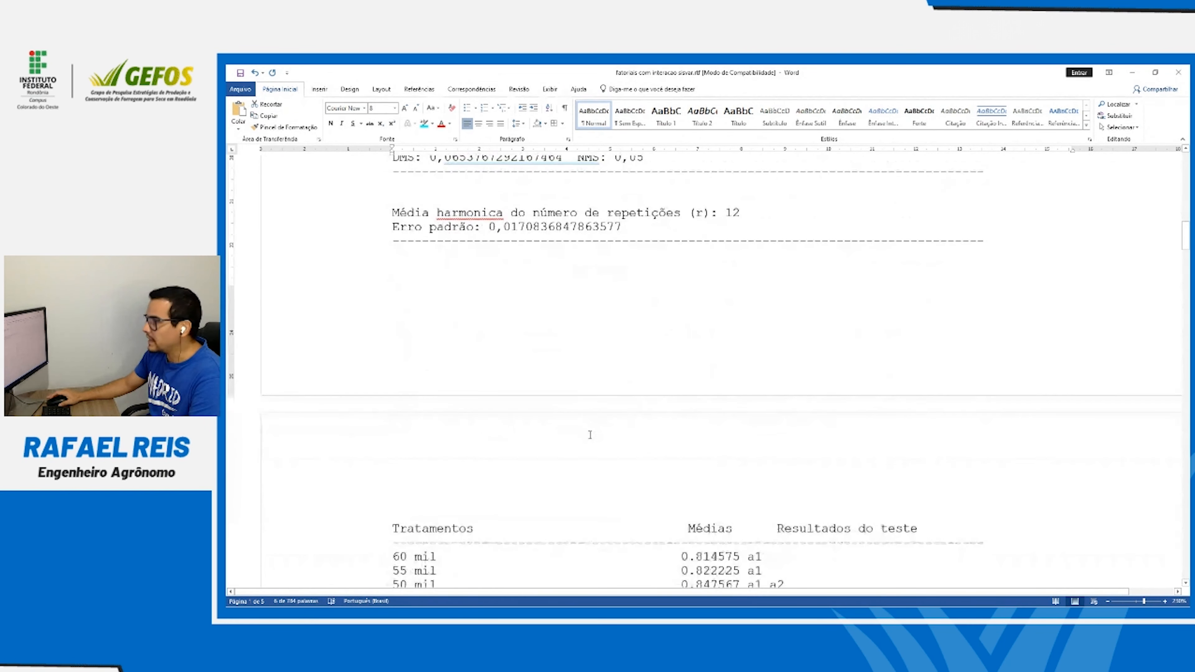
pyautogui.scroll(-3, 590, 434)
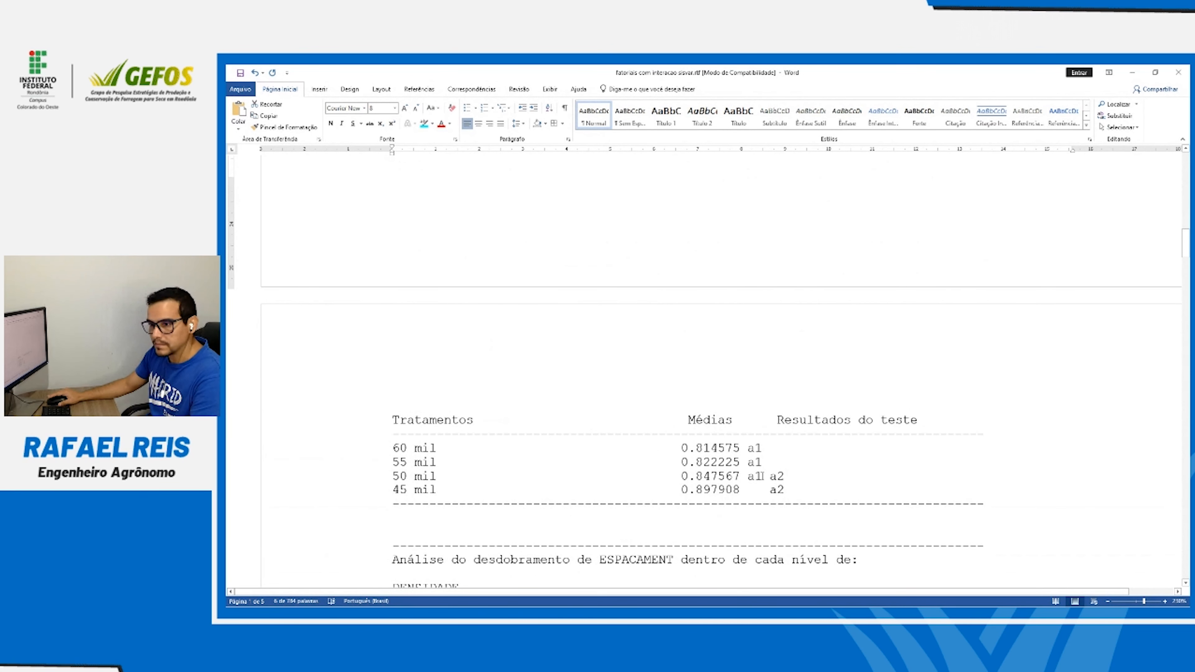
pyautogui.scroll(-3, 762, 476)
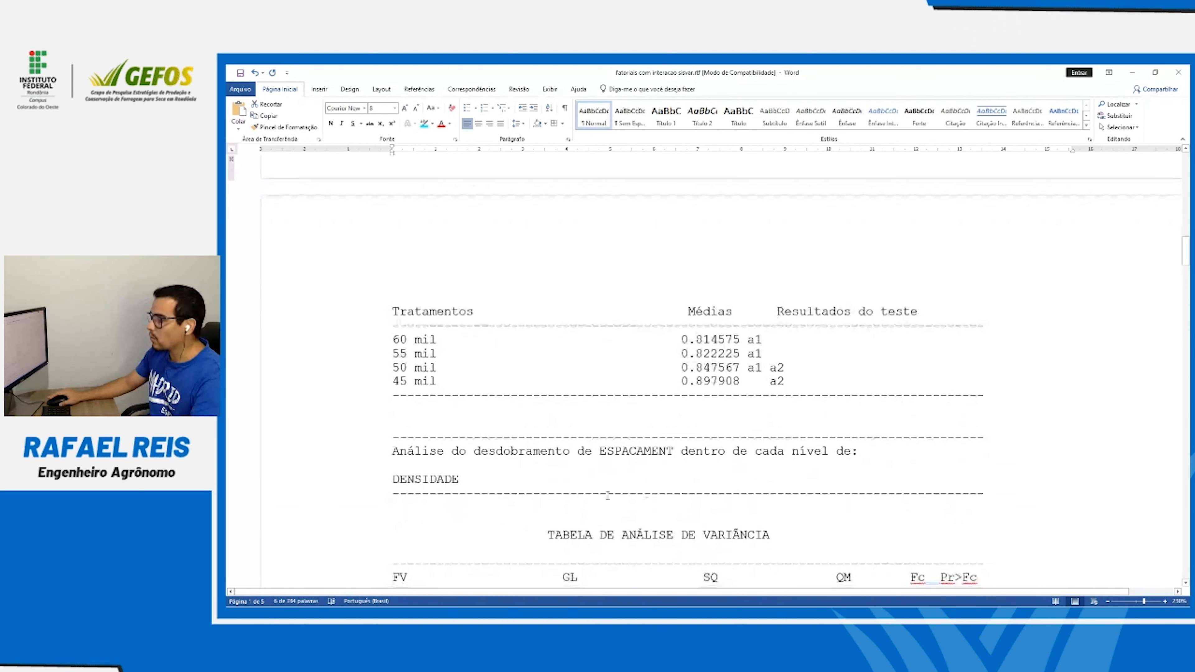
# Add the title "INTERAÇÃO" on the blank line above the unfolding analysis of ESPACAMENT within each level of DENSIDADE
pyautogui.click(367, 465)
pyautogui.click(356, 453)
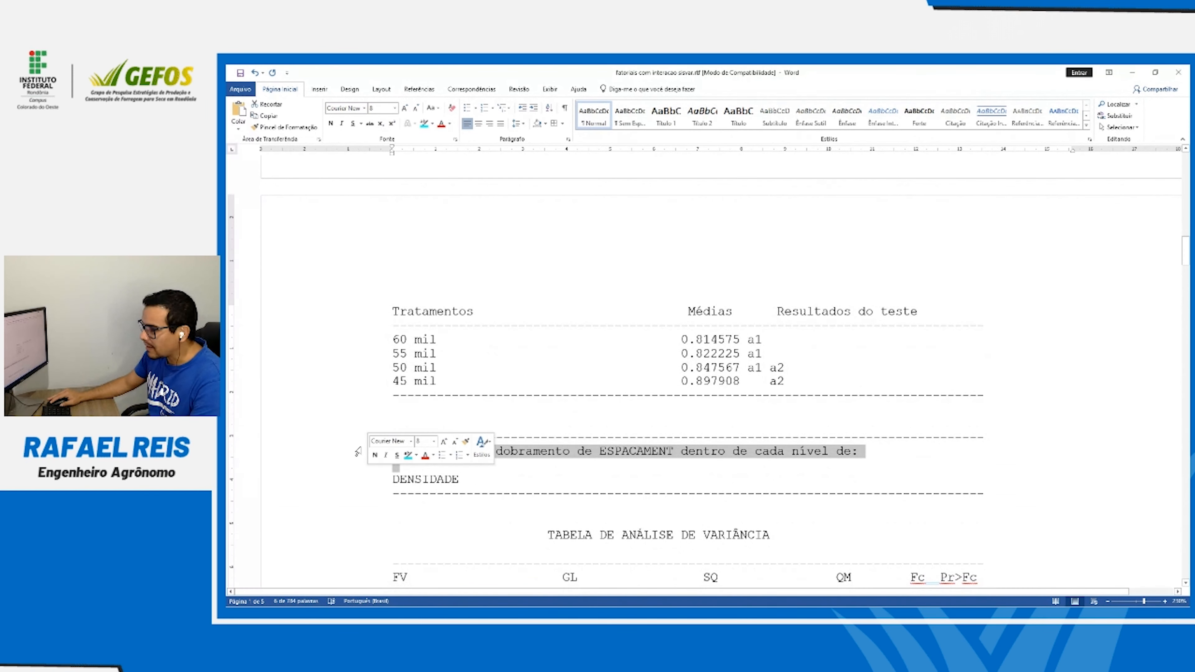
pyautogui.keyDown('shift'); pyautogui.click(355, 482); pyautogui.keyUp('shift')
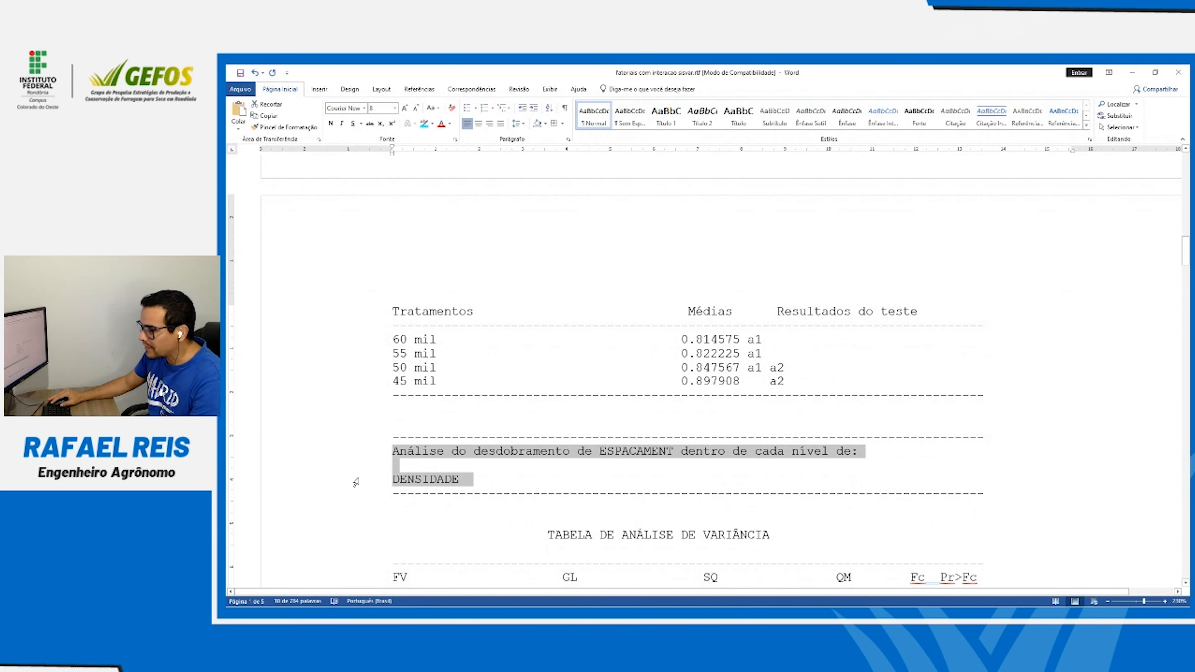
pyautogui.click(412, 429)
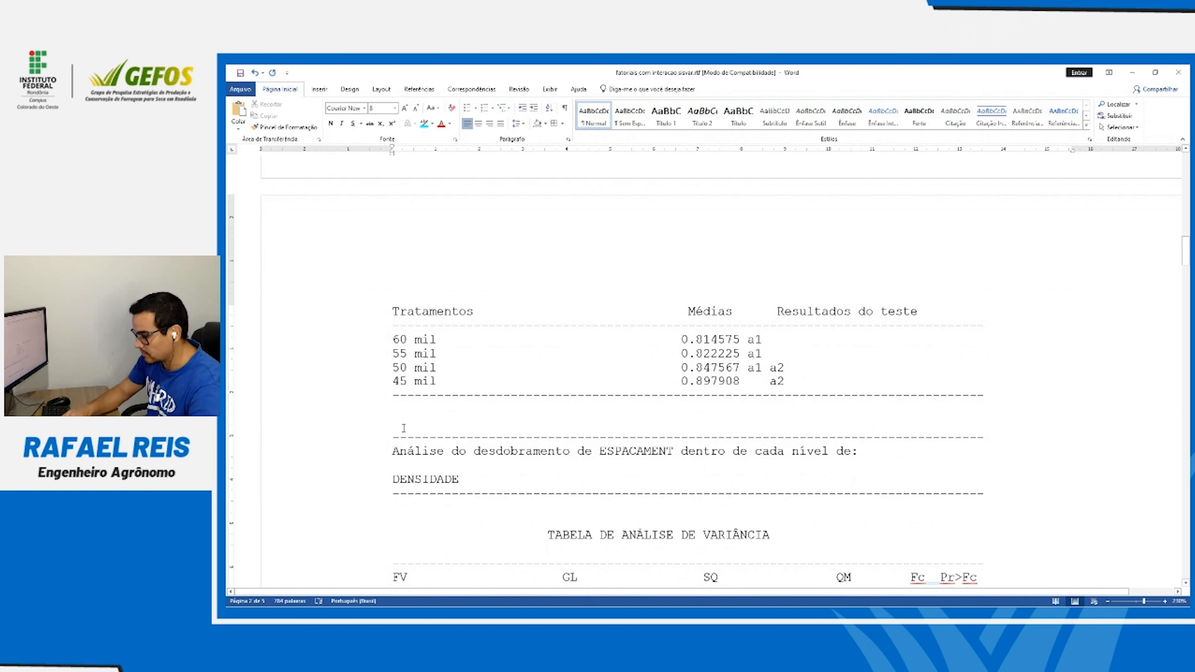
pyautogui.write('INTERAÇÃO')
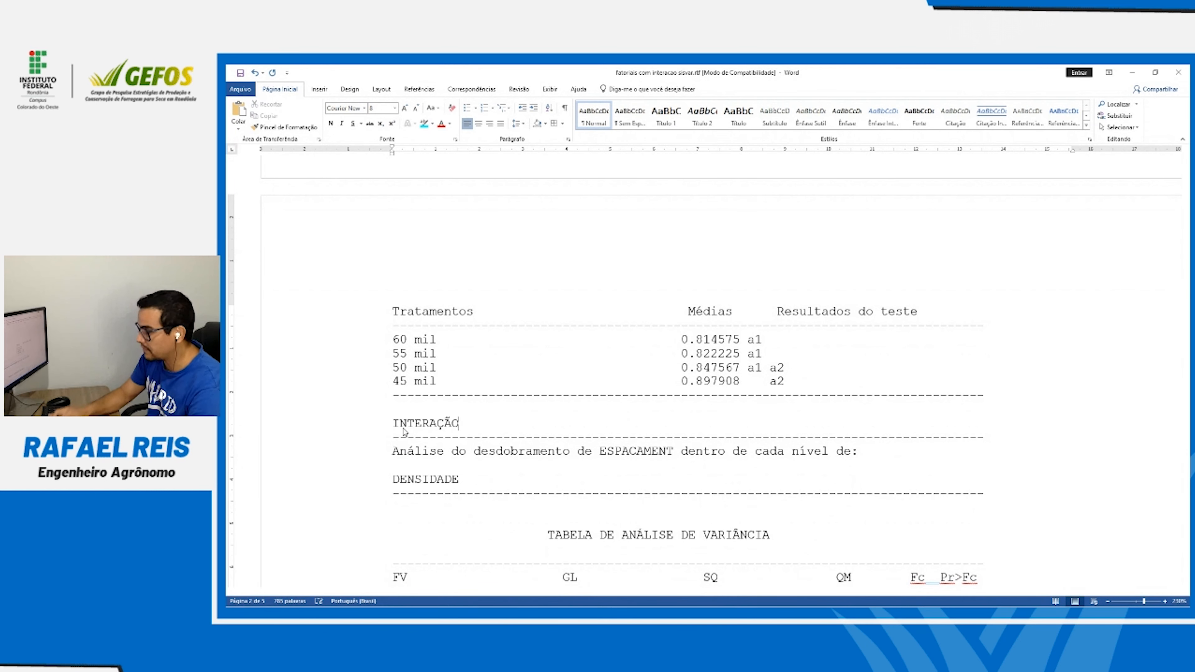
# Bold the "INTERAÇÃO" title and enlarge its font by seven size increments
pyautogui.click(349, 427)
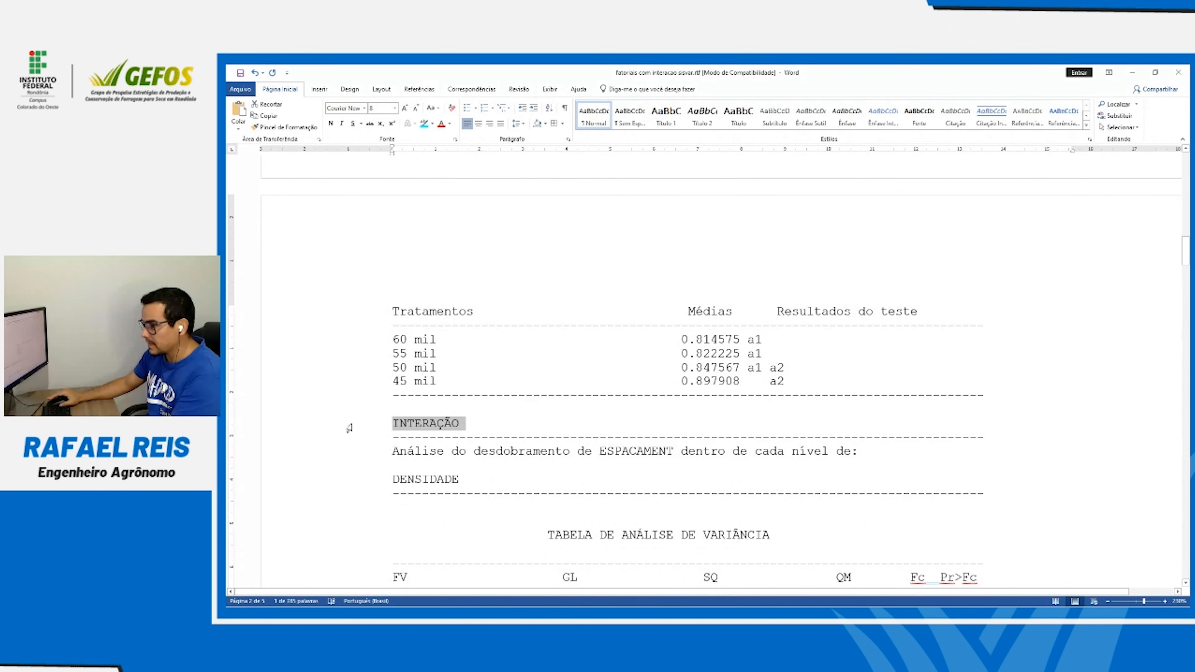
pyautogui.hotkey('ctrl', 'n')
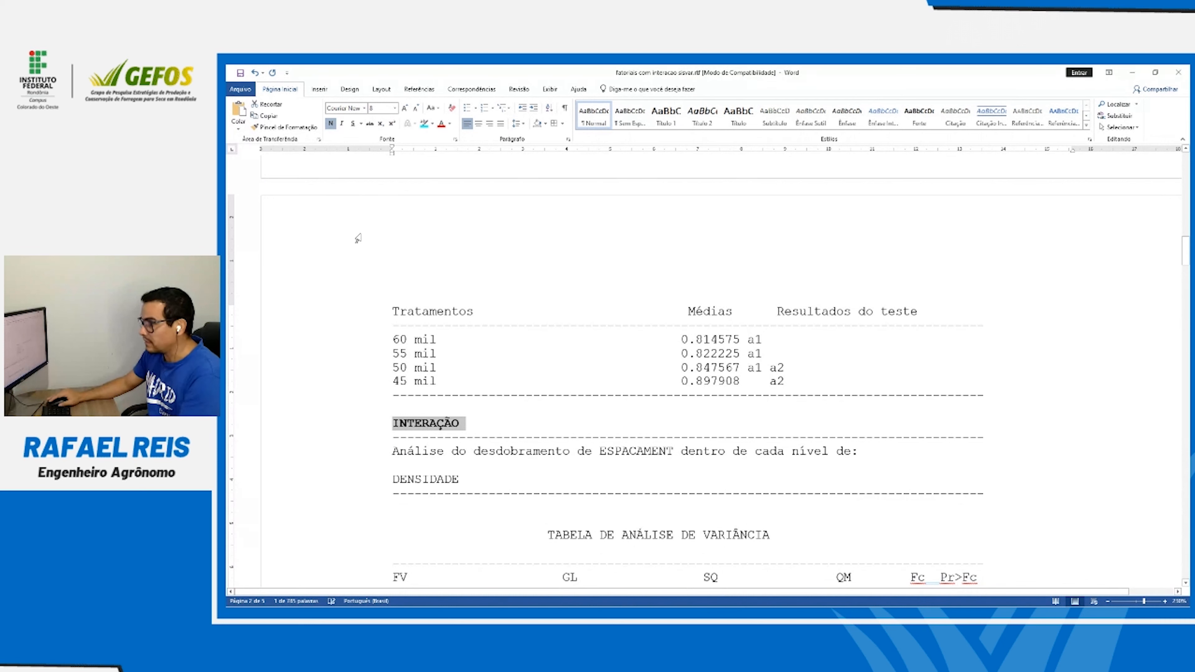
pyautogui.click(404, 108)
pyautogui.click(405, 108)
pyautogui.click(405, 108)
pyautogui.click(404, 109)
pyautogui.click(404, 109)
pyautogui.click(404, 109)
pyautogui.click(404, 108)
pyautogui.click(497, 470)
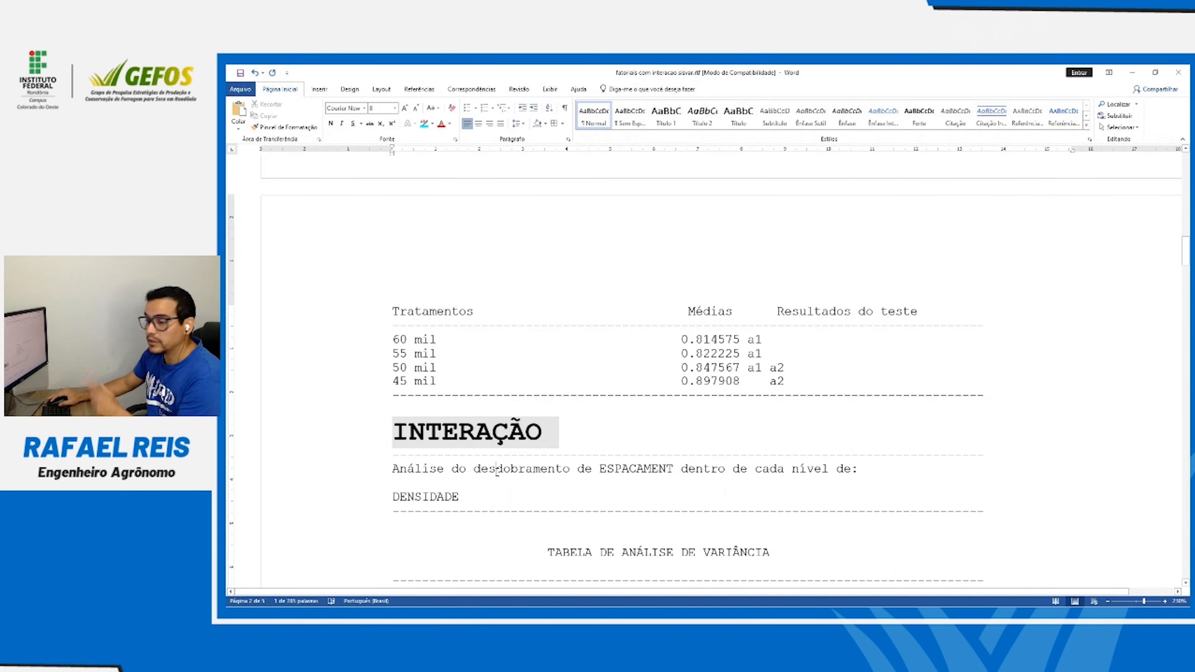
# Colour the Tukey tests for ESPACAMENT and DENSIDADE above the INTERAÇÃO title red and strike them through
pyautogui.click(497, 471)
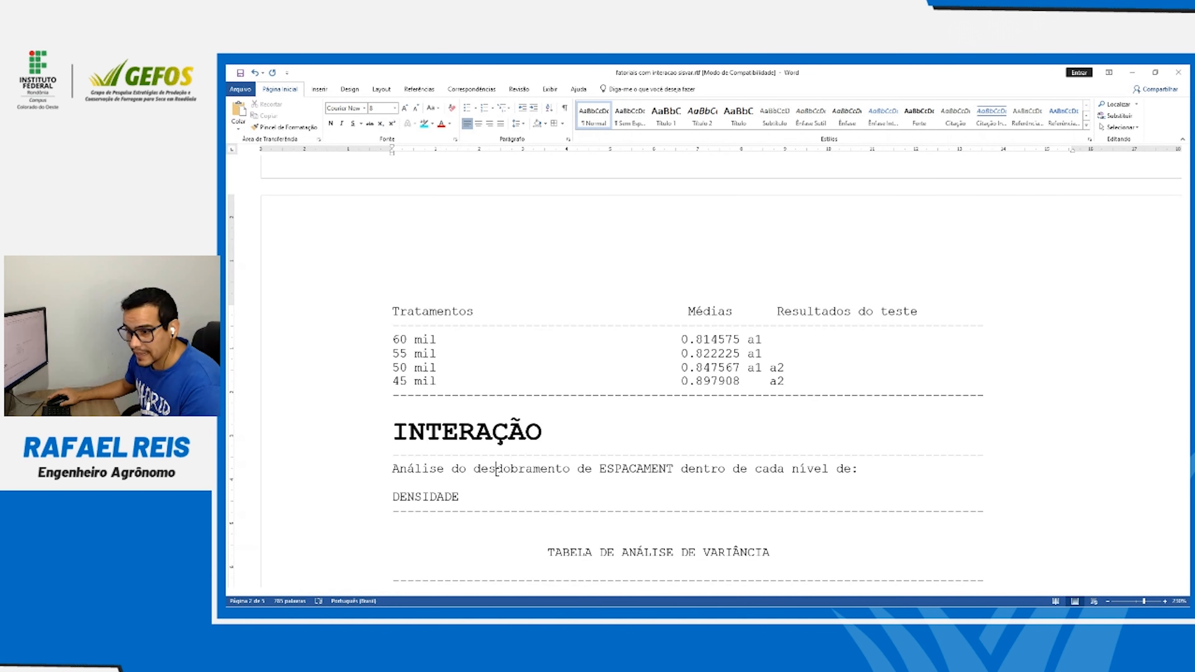
pyautogui.moveTo(997, 400); pyautogui.dragTo(392, 308)
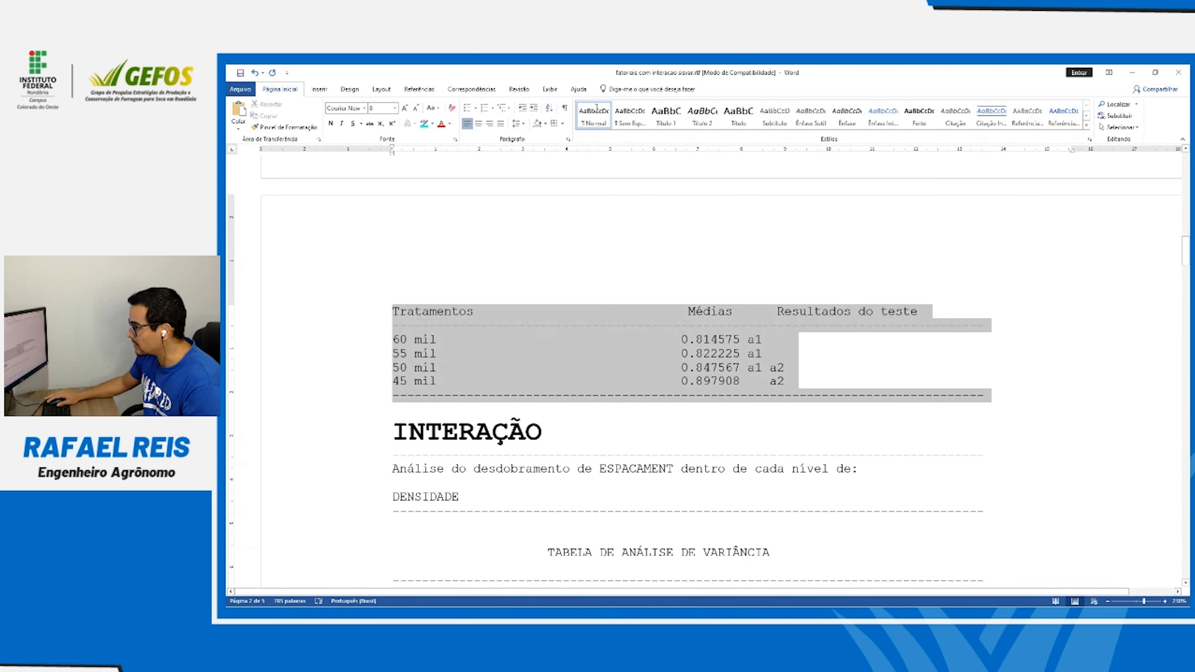
pyautogui.scroll(20, 626, 377)
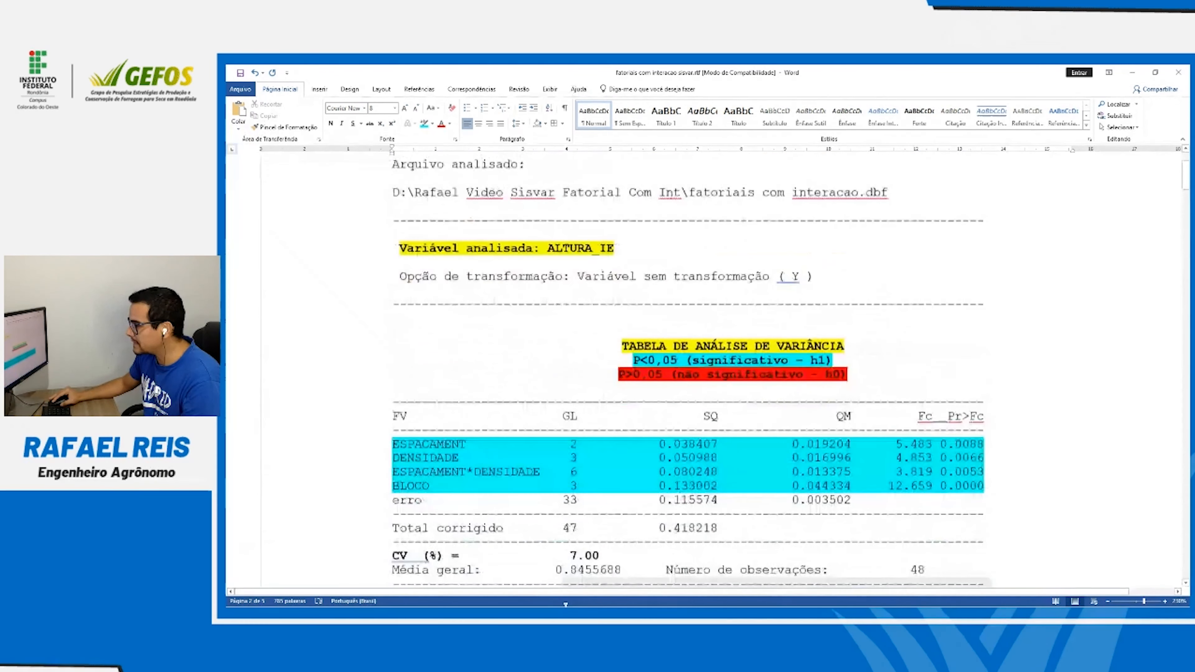
pyautogui.scroll(-8, 380, 323)
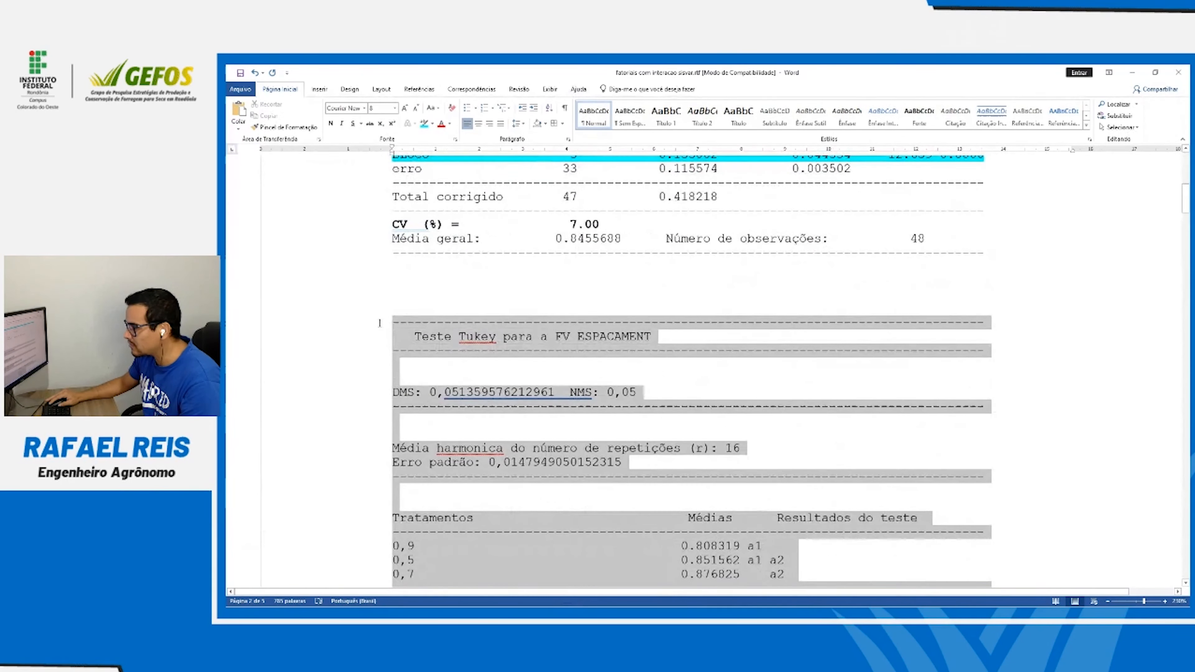
pyautogui.click(441, 123)
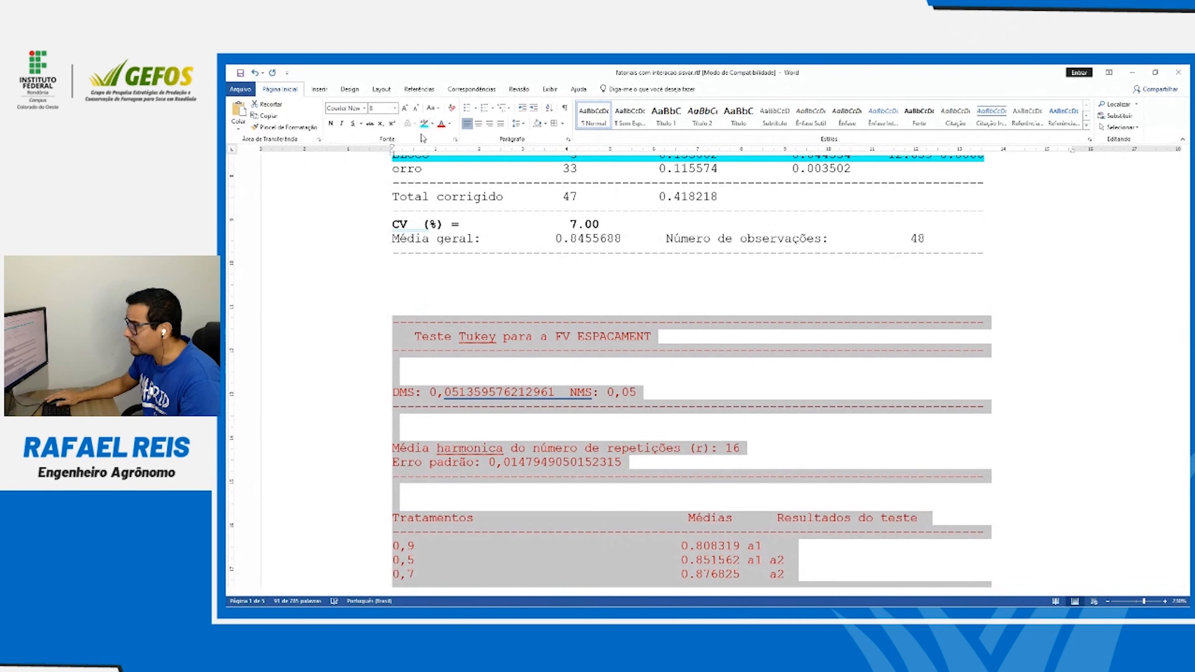
pyautogui.click(370, 123)
pyautogui.click(469, 380)
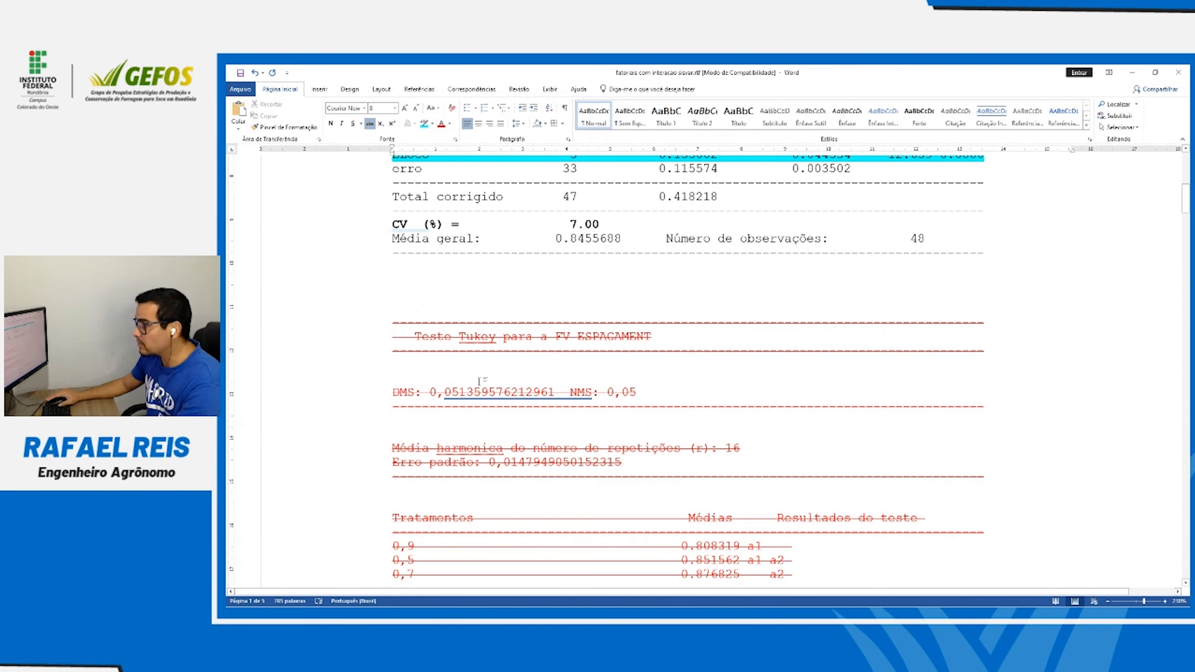
# Highlight the "INTERAÇÃO" title in turquoise
pyautogui.scroll(-15, 479, 380)
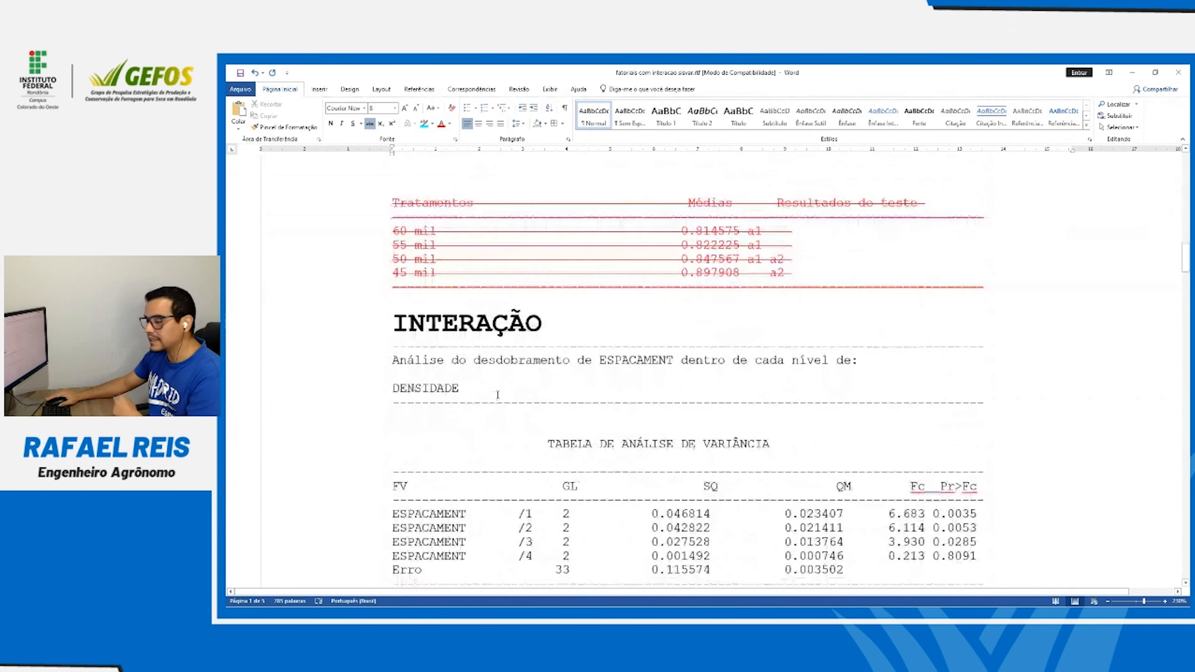
pyautogui.scroll(-2, 450, 365)
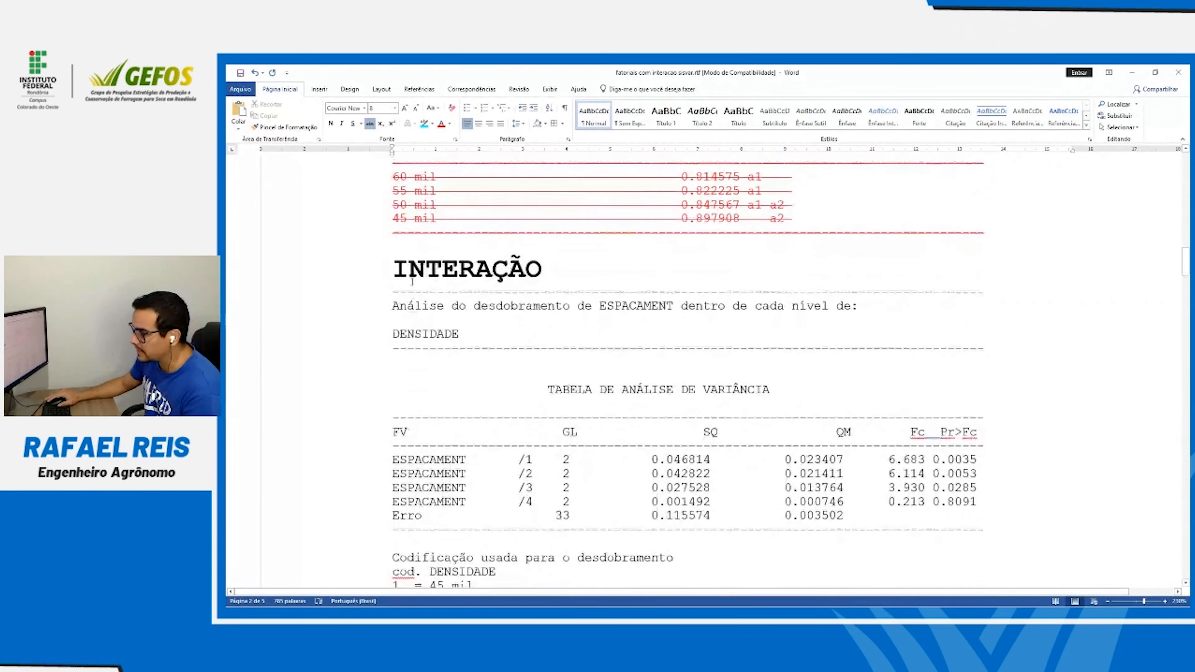
pyautogui.click(355, 273)
pyautogui.click(423, 124)
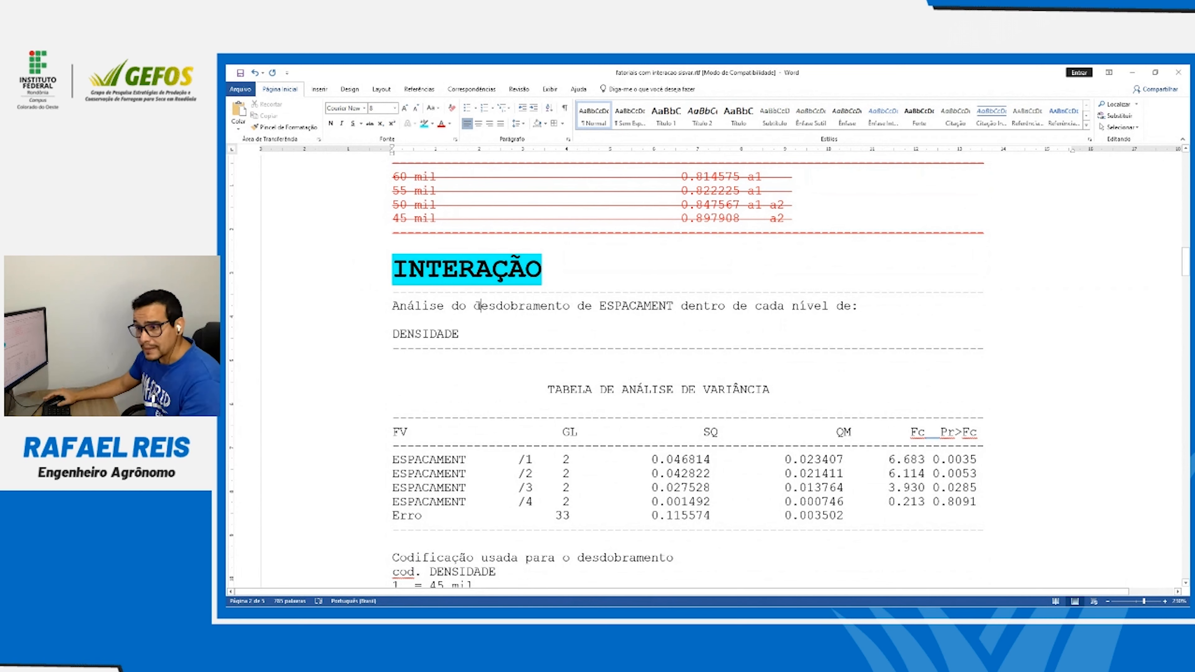
# Bold the heading for unfolding ESPACAMENT within each DENSIDADE level and delete the blank line beneath its variance table title
pyautogui.scroll(-2, 477, 305)
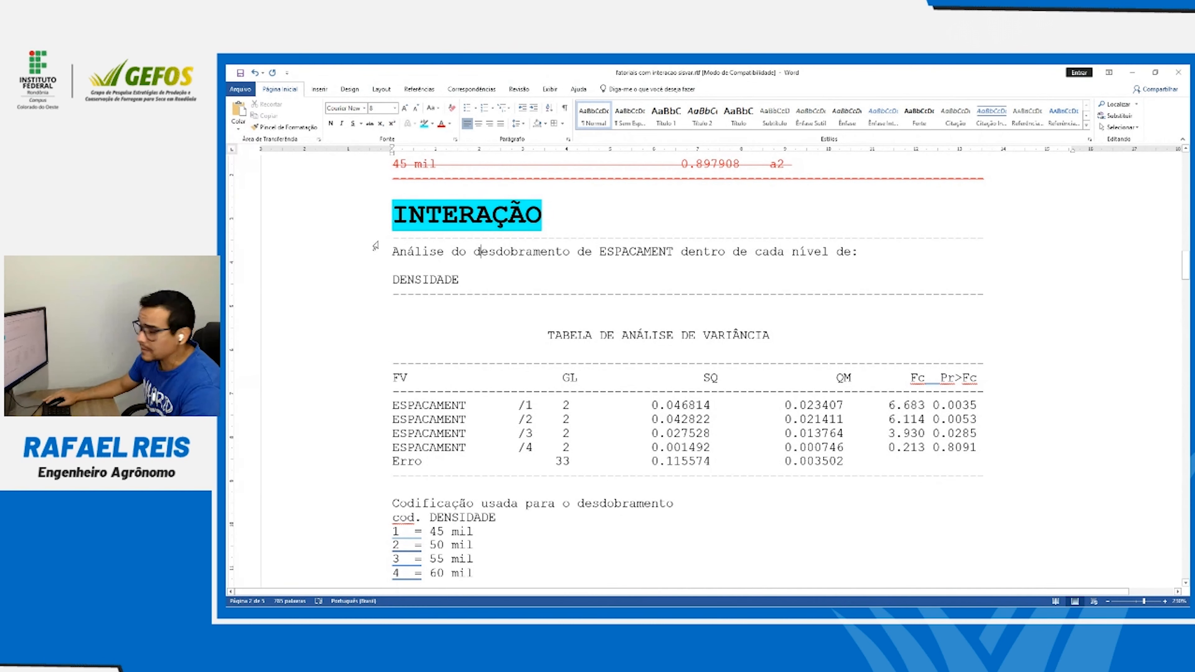
pyautogui.moveTo(375, 246); pyautogui.dragTo(374, 298)
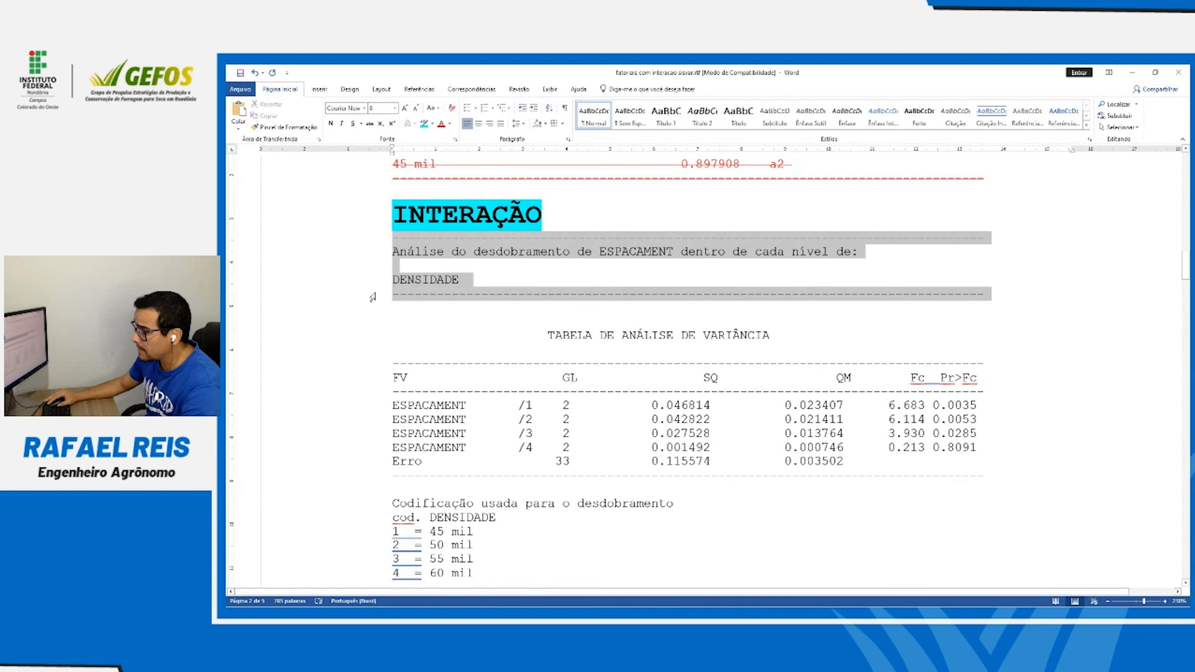
pyautogui.click(583, 253)
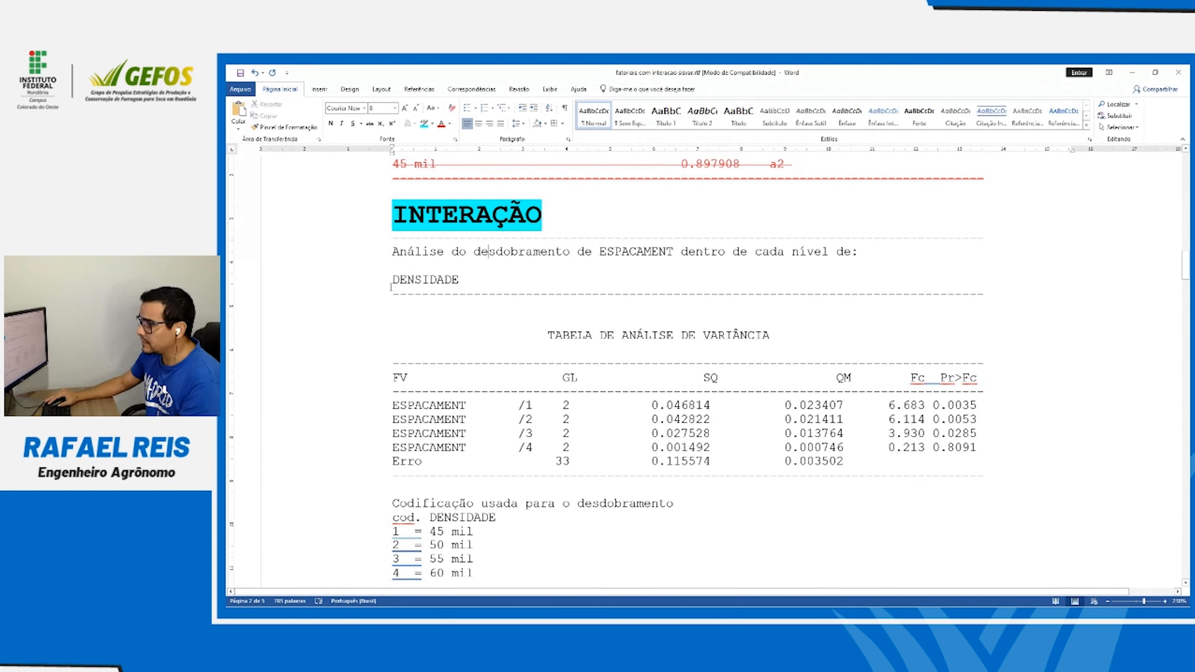
pyautogui.moveTo(380, 258); pyautogui.dragTo(378, 284)
pyautogui.hotkey('ctrl', 'n')
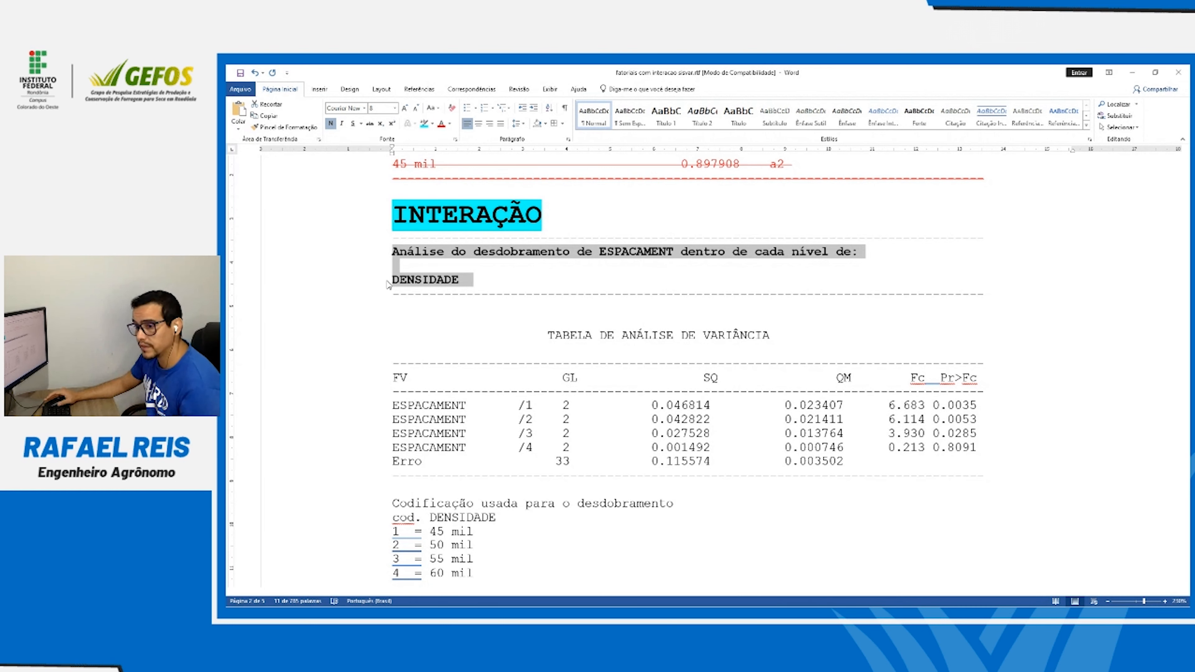
pyautogui.click(584, 352)
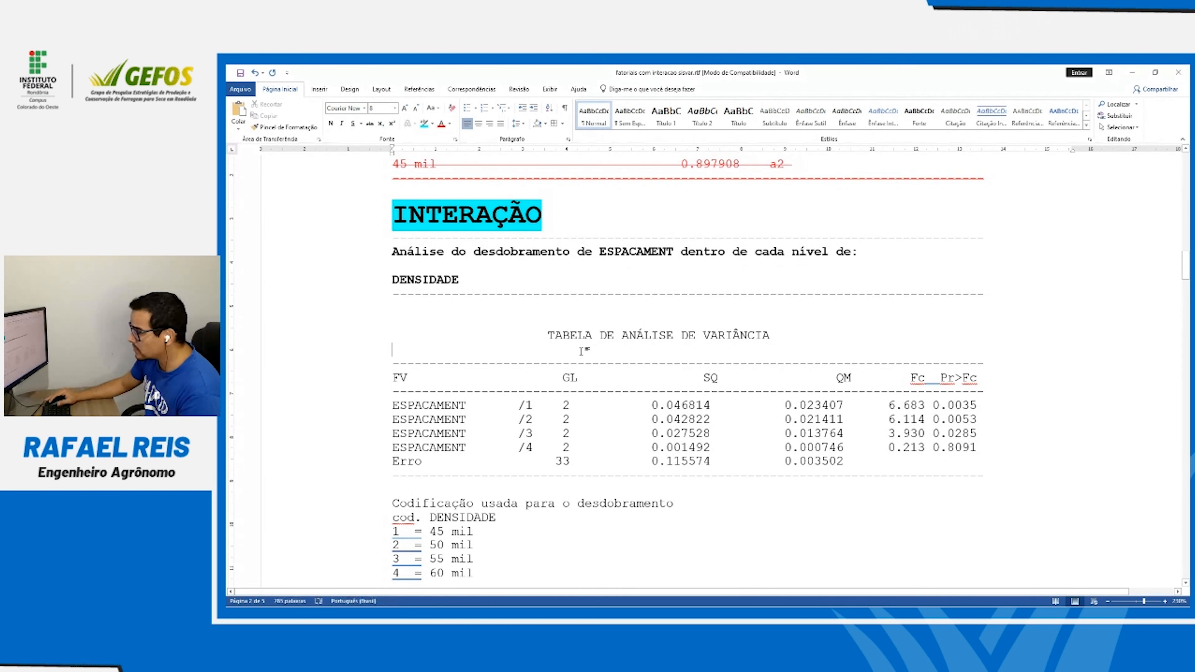
pyautogui.press('Delete')
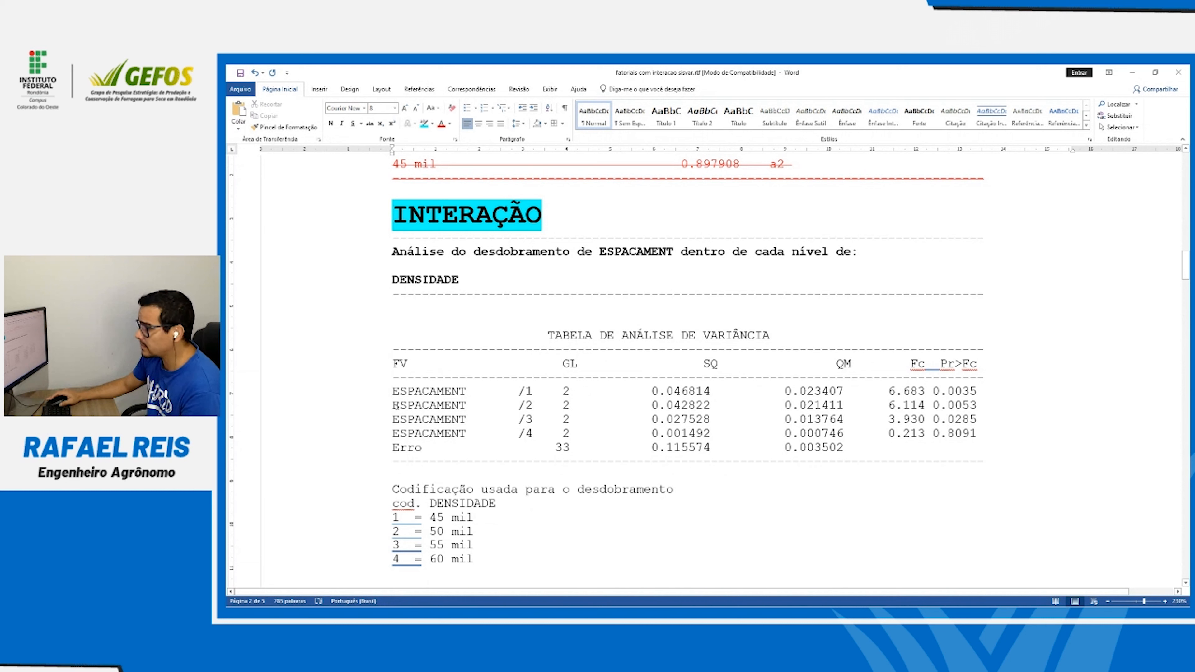
# Check the significance of ESPACAMENT /1 to /4 and bold the DENSIDADE coding heading and its four code lines below the table
pyautogui.click(372, 395)
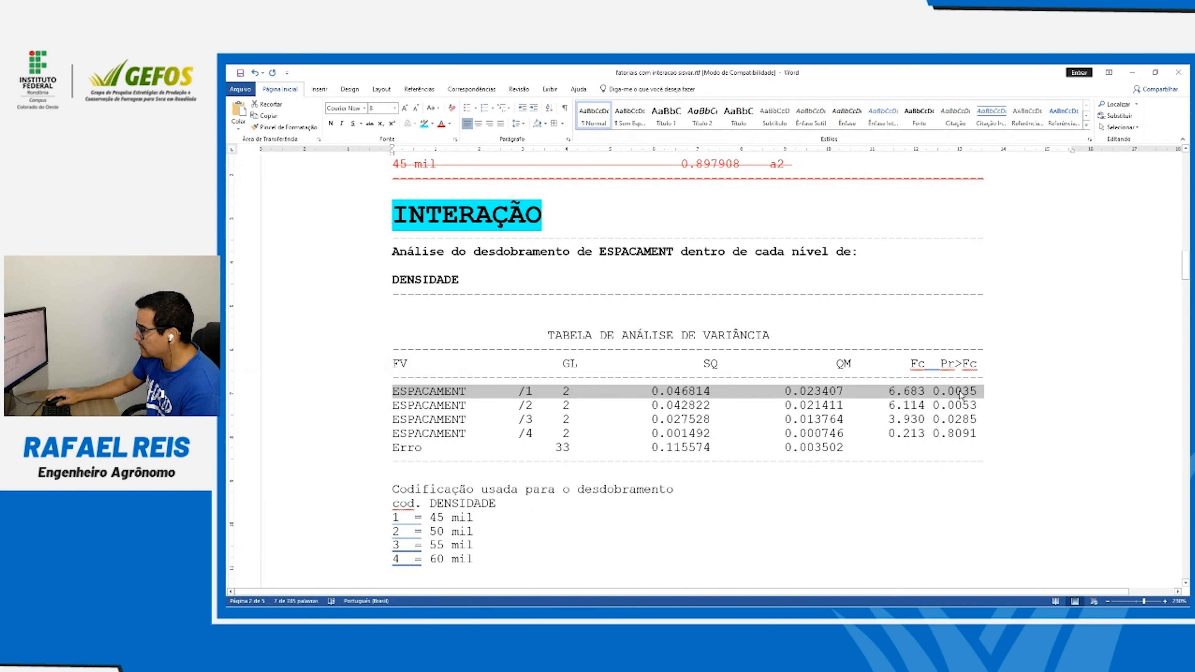
pyautogui.click(361, 410)
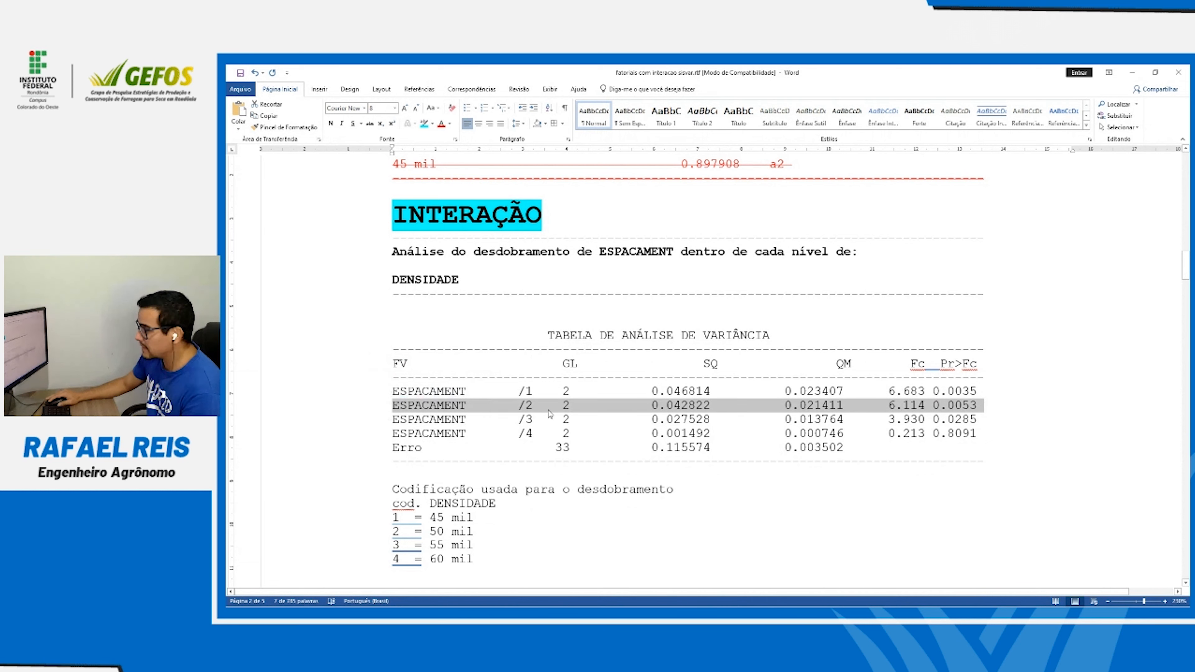
pyautogui.click(358, 427)
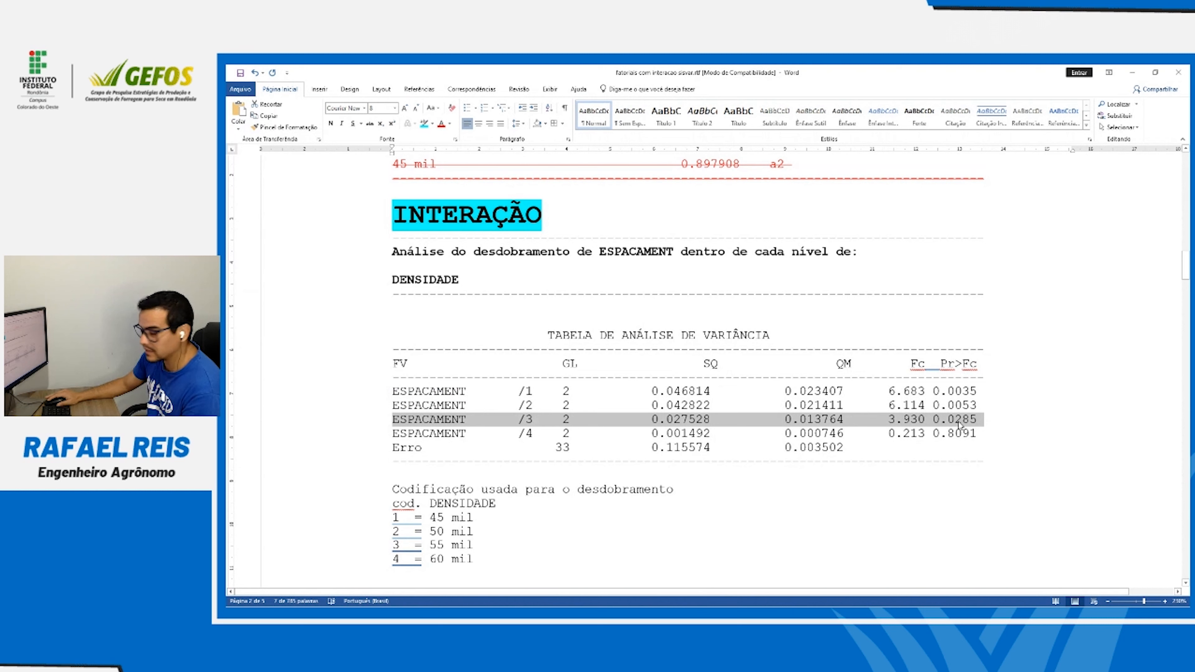
pyautogui.click(363, 435)
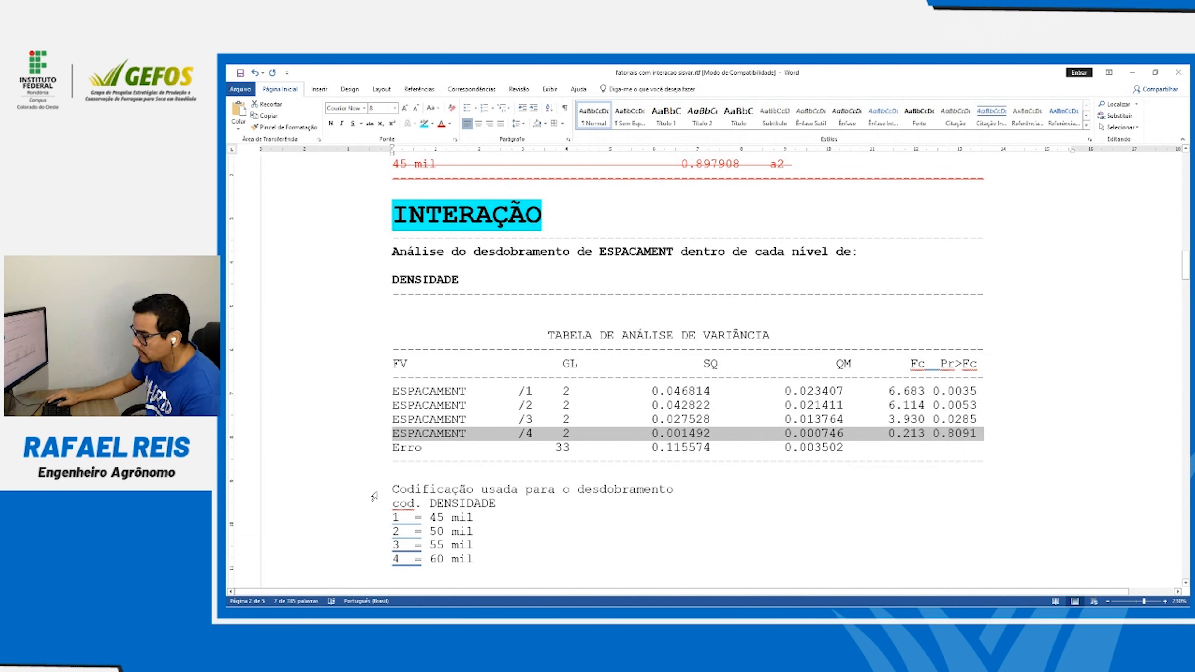
pyautogui.moveTo(382, 490); pyautogui.dragTo(382, 503)
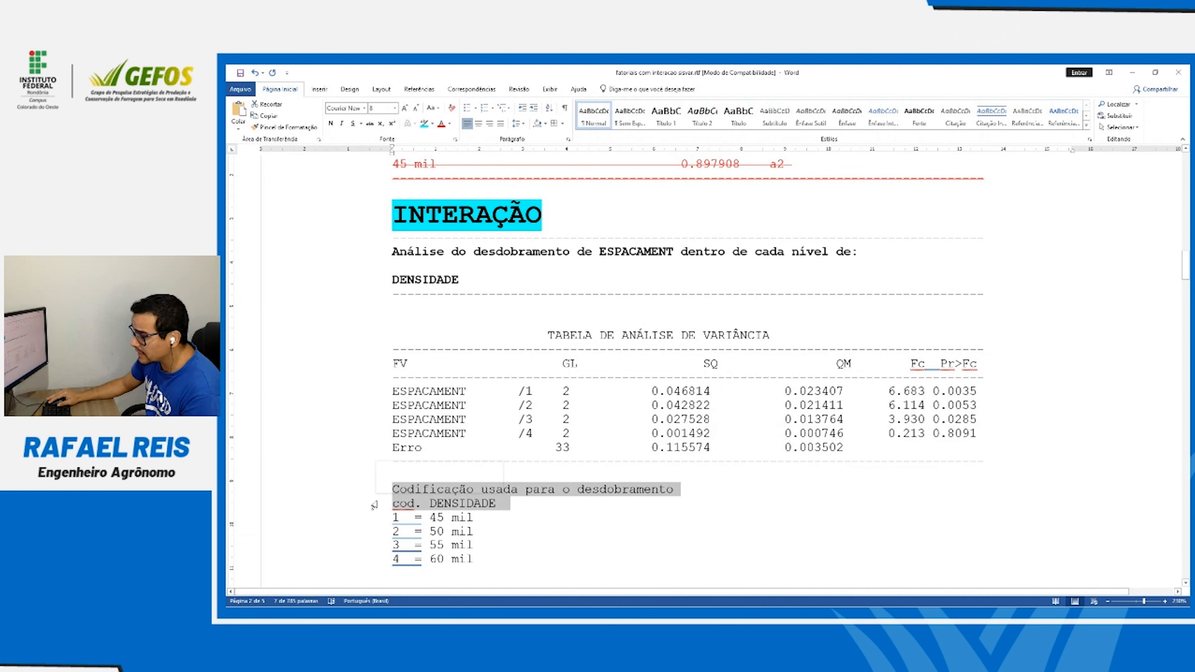
pyautogui.click(331, 124)
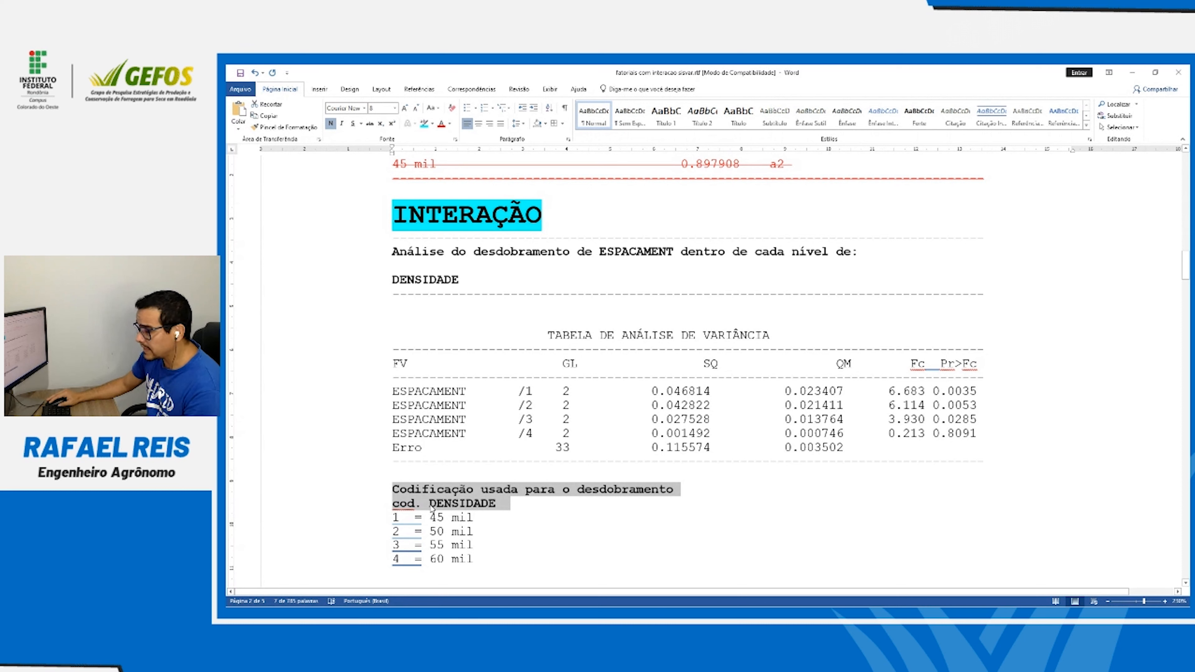
pyautogui.moveTo(393, 518); pyautogui.dragTo(396, 531)
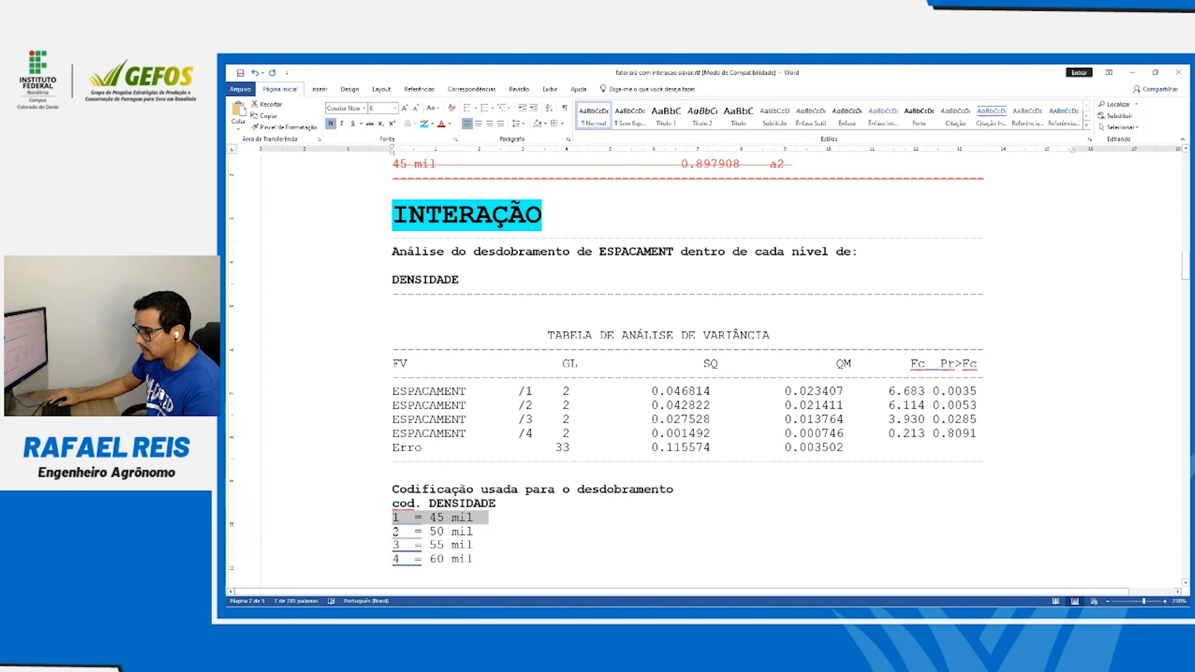
pyautogui.moveTo(395, 532); pyautogui.dragTo(471, 559)
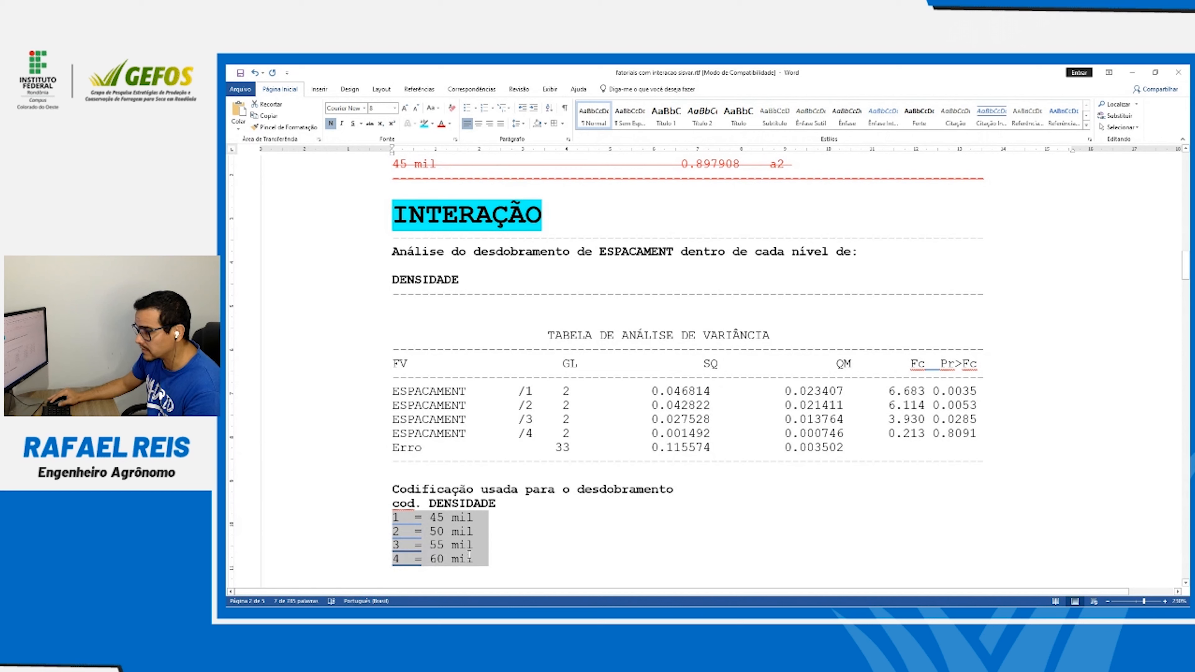
pyautogui.click(330, 123)
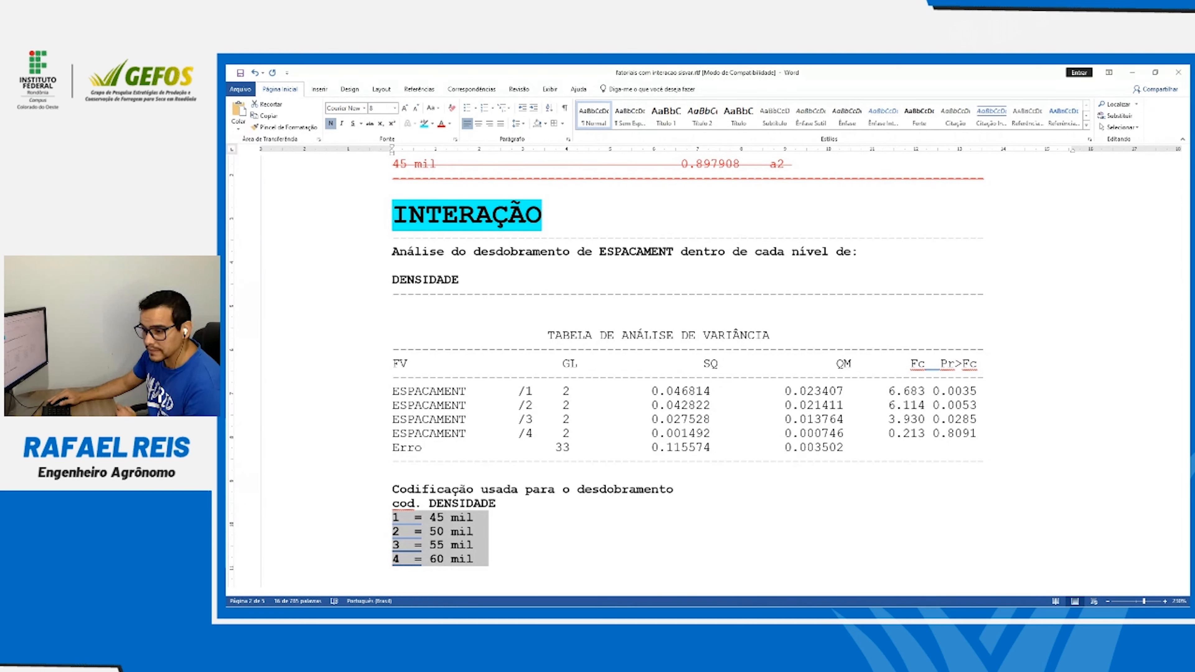
# Open the fatoriais com interacao.xlsx spreadsheet in Excel, compare its Densidade levels with the report's coding, and return to Word
pyautogui.hotkey('alt', 'Tab')
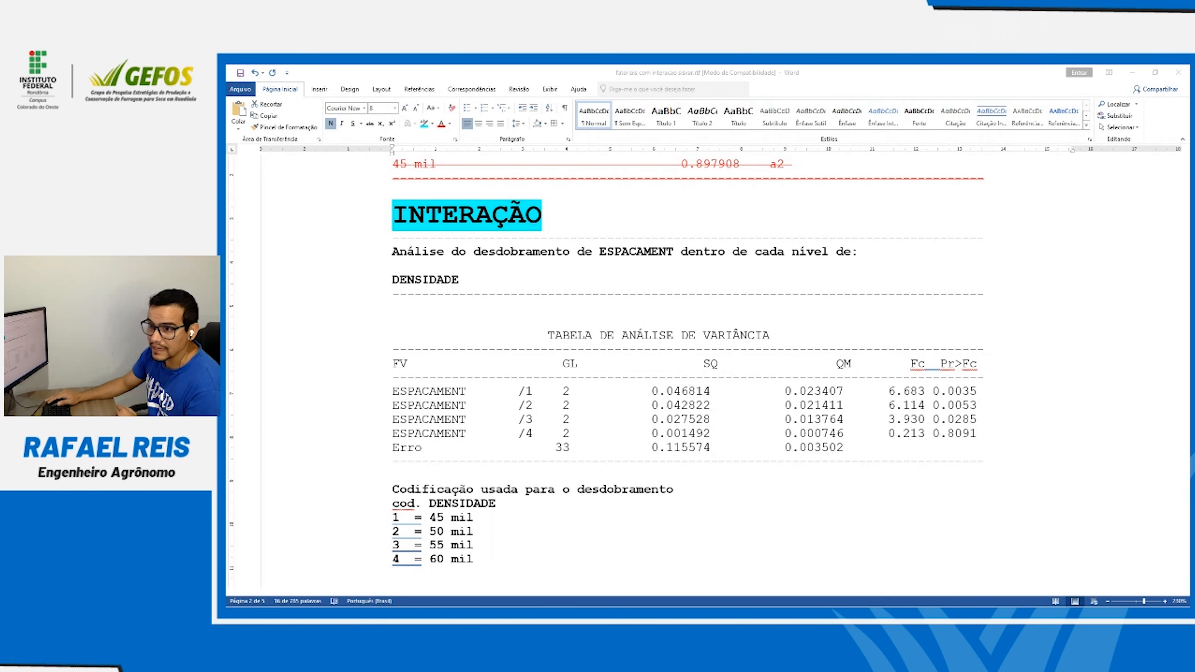
pyautogui.hotkey('alt', 'Tab')
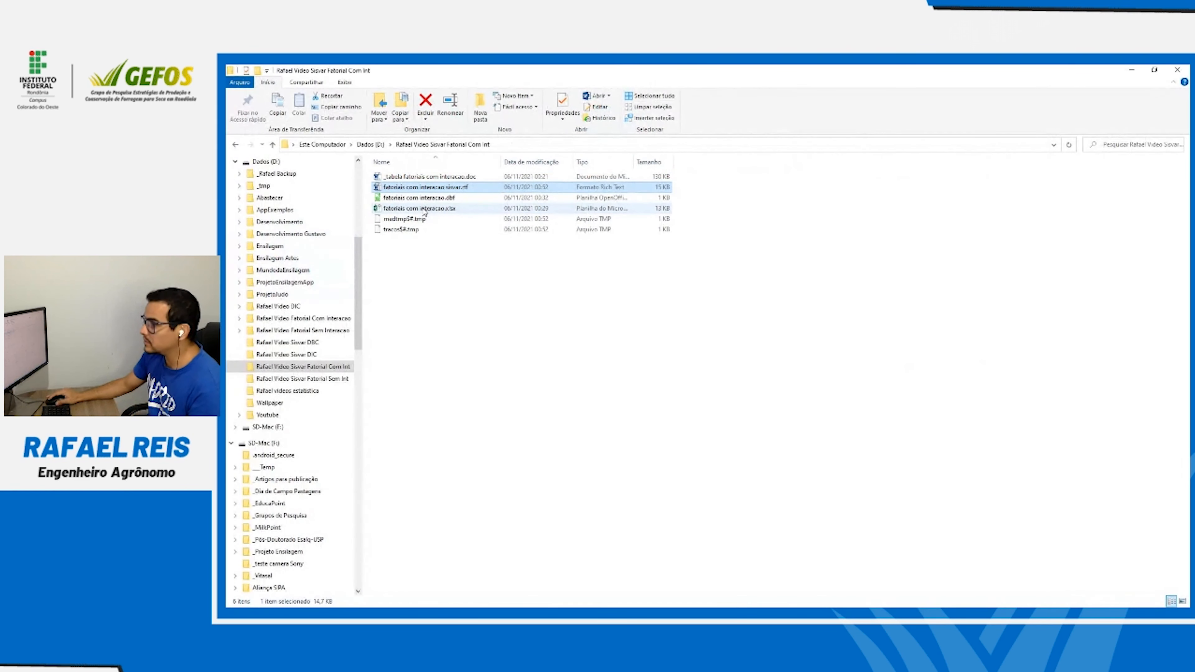
pyautogui.doubleClick(405, 208)
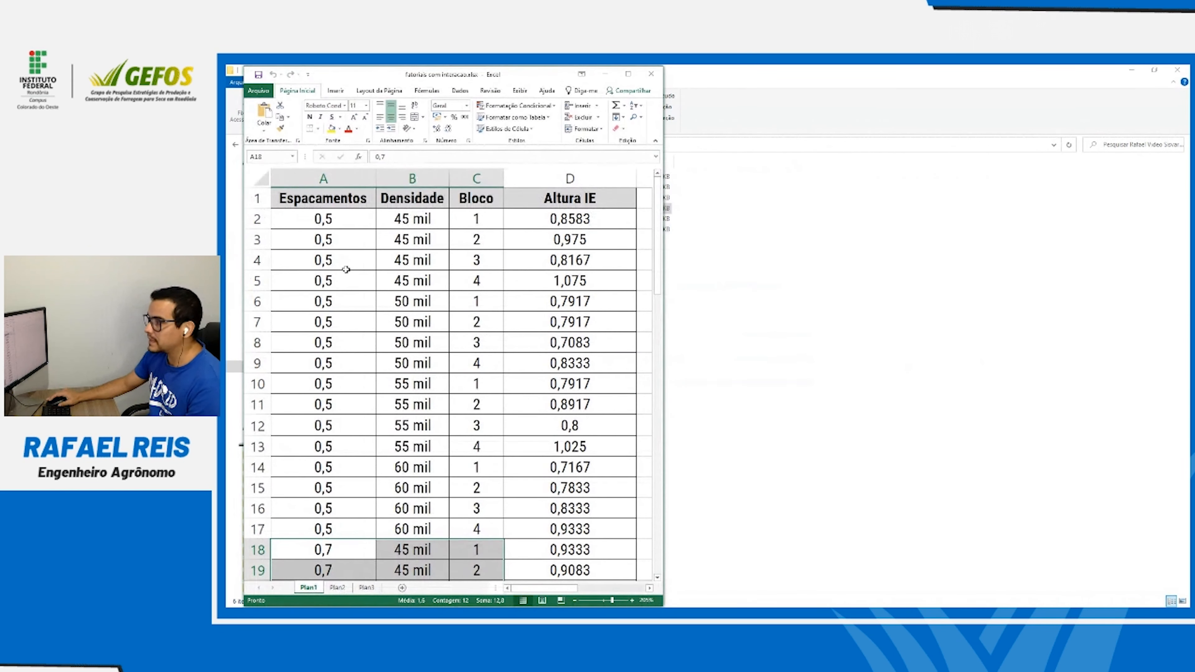
pyautogui.click(333, 219)
pyautogui.moveTo(405, 218); pyautogui.dragTo(459, 446)
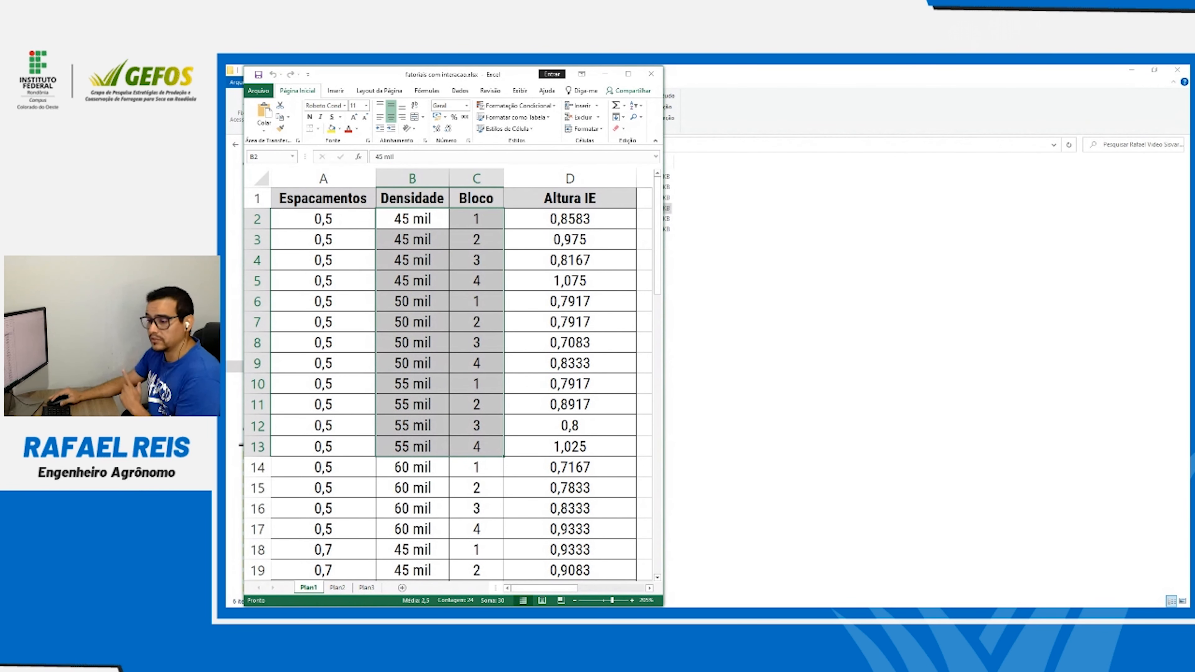
pyautogui.hotkey('alt', 'Tab')
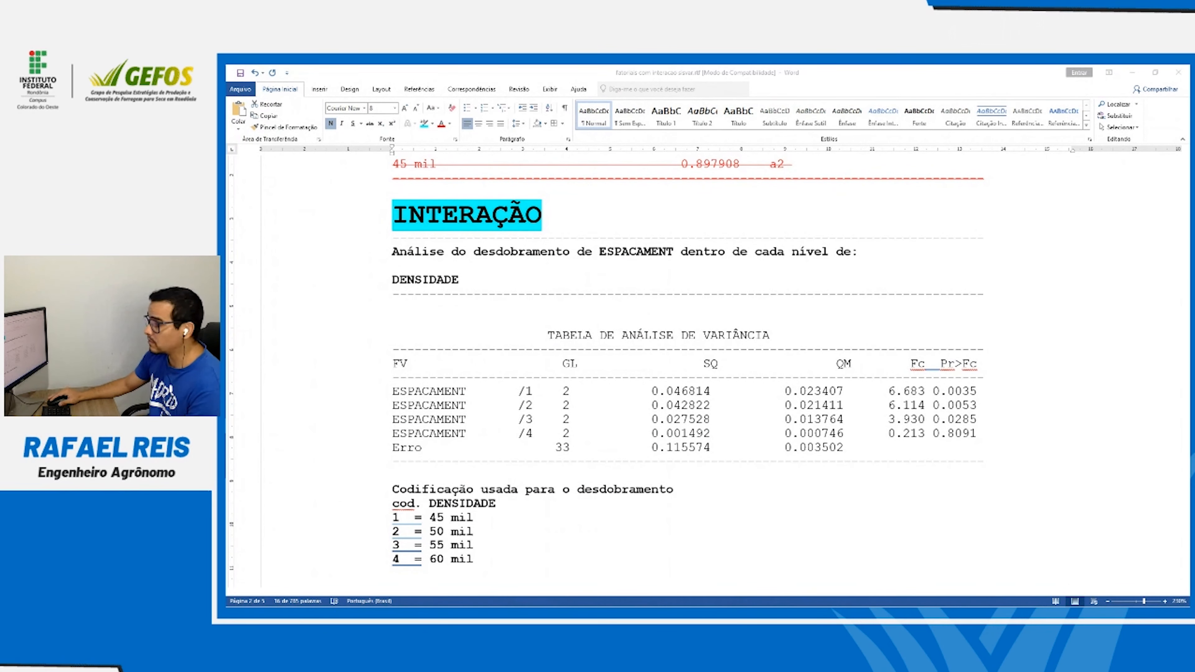
# Bold the Tukey test heading for unfolding ESPACAMENT within coding 1, including the code line
pyautogui.click(503, 512)
pyautogui.scroll(-6, 500, 509)
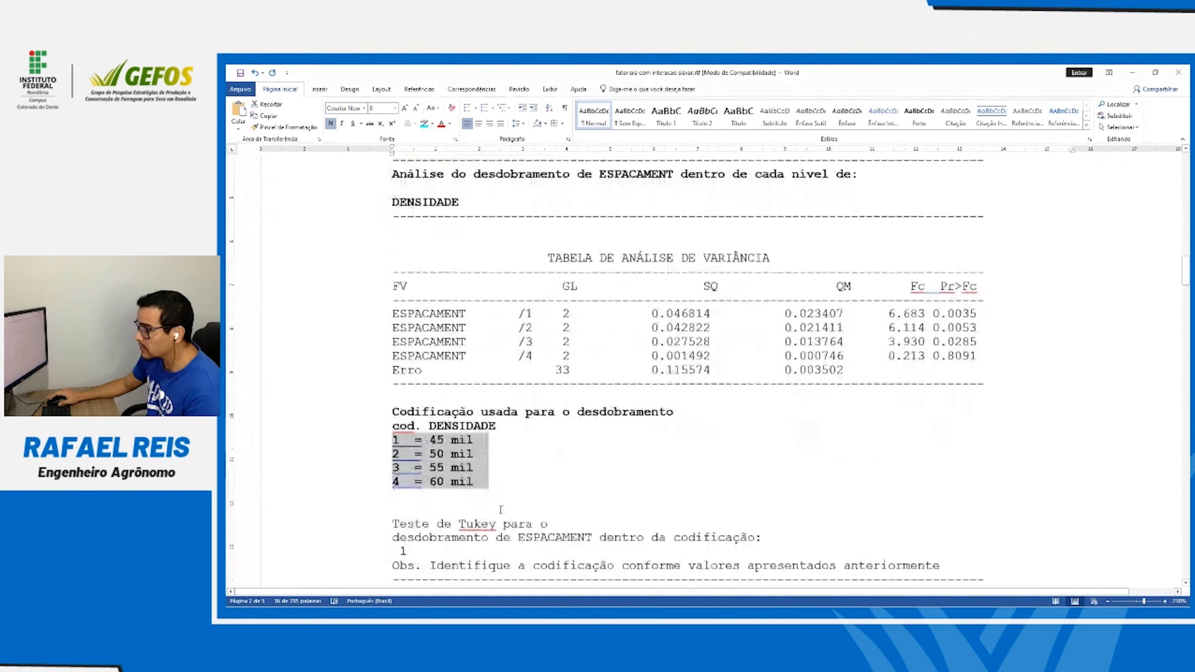
pyautogui.scroll(-3, 501, 509)
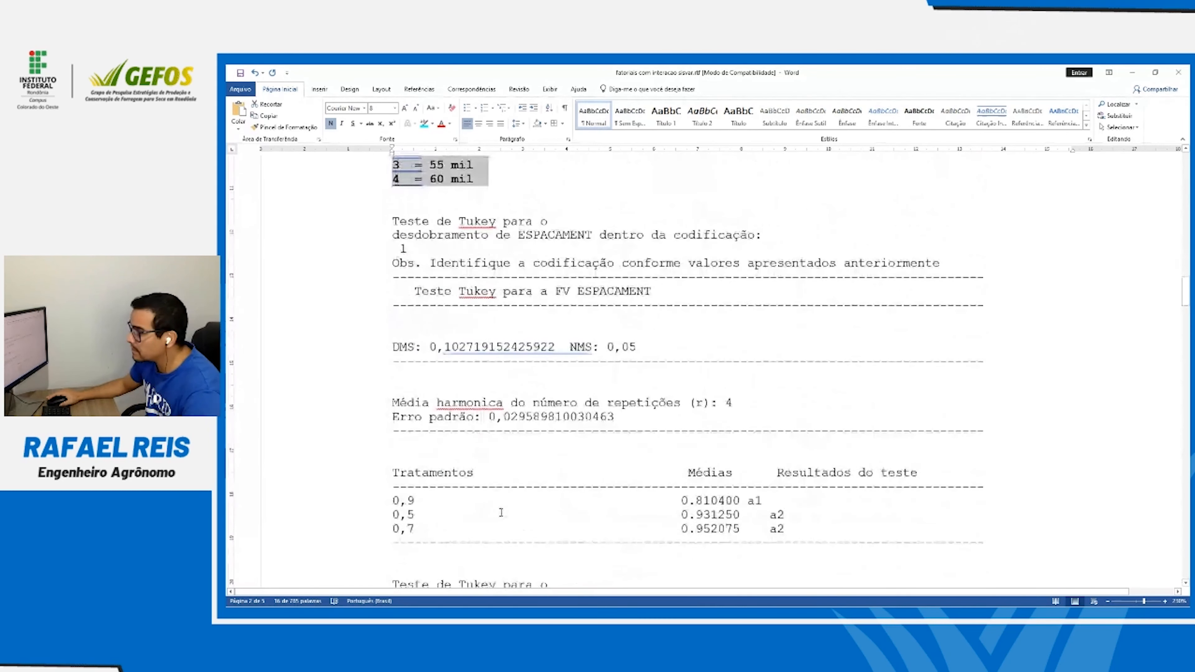
pyautogui.click(371, 228)
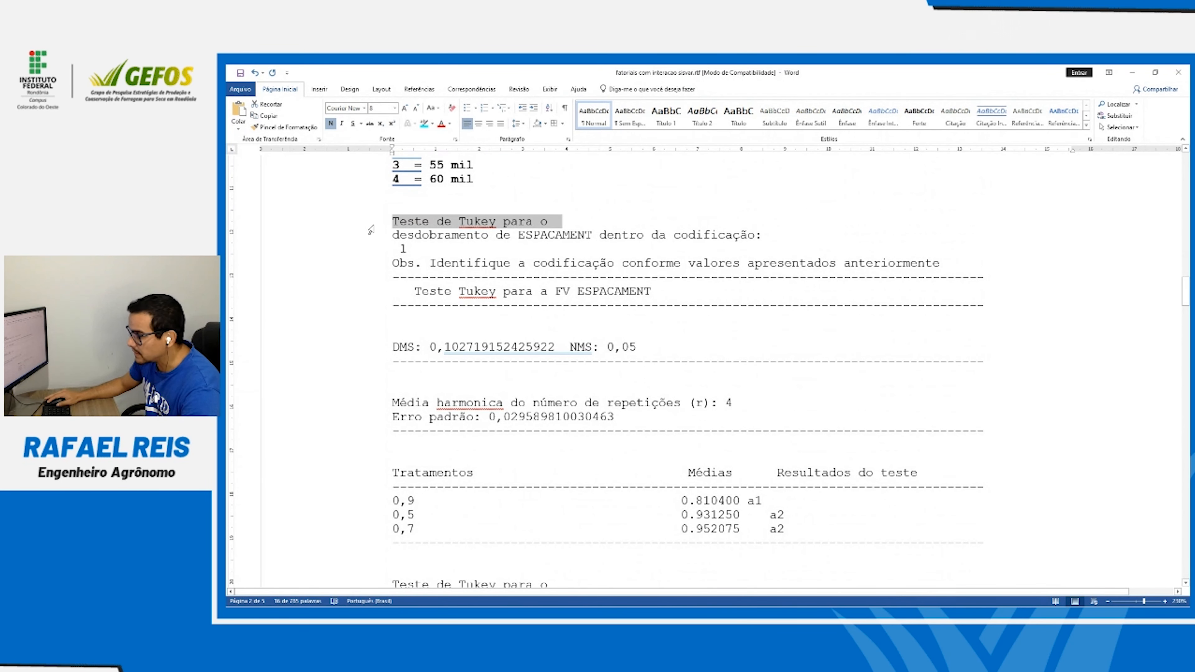
pyautogui.moveTo(370, 230); pyautogui.dragTo(371, 250)
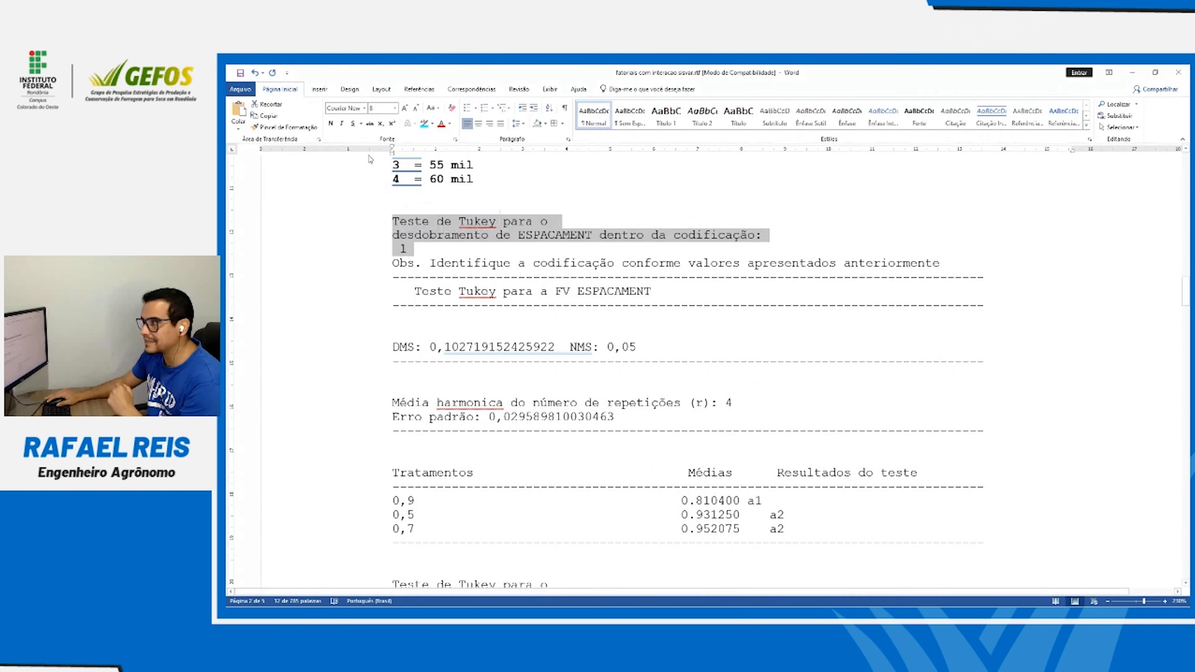
pyautogui.click(331, 123)
# Append "(45 mil)" to code 1 in the Tukey test heading for unfolding ESPACAMENT
pyautogui.click(408, 249)
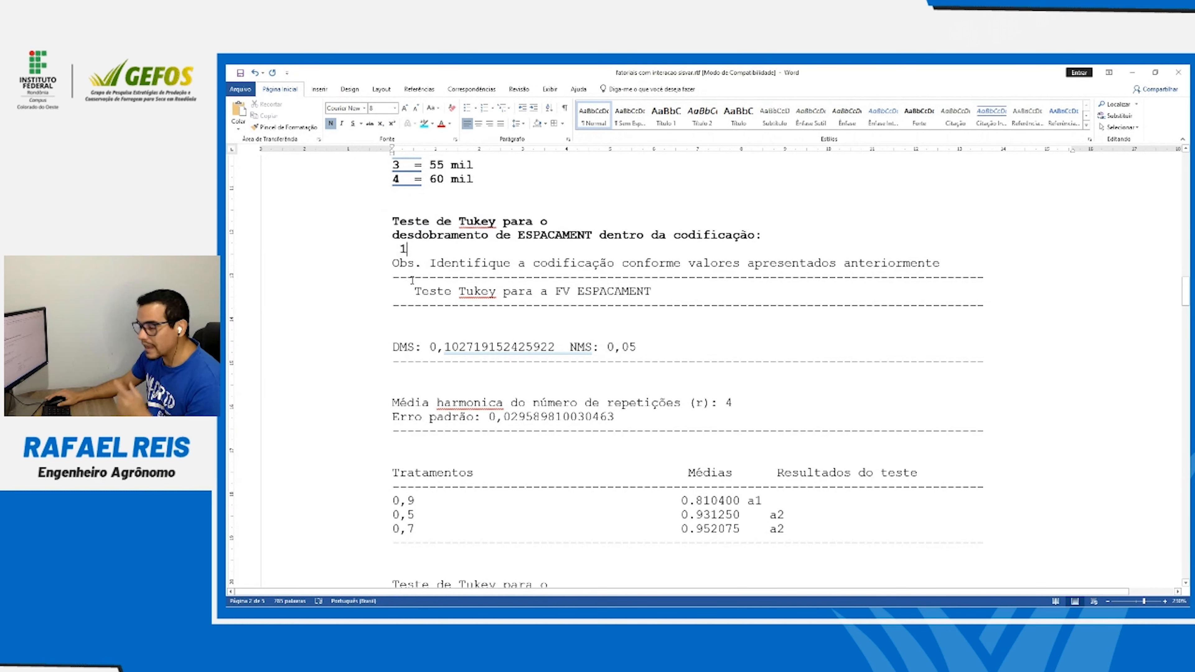
pyautogui.write('(')
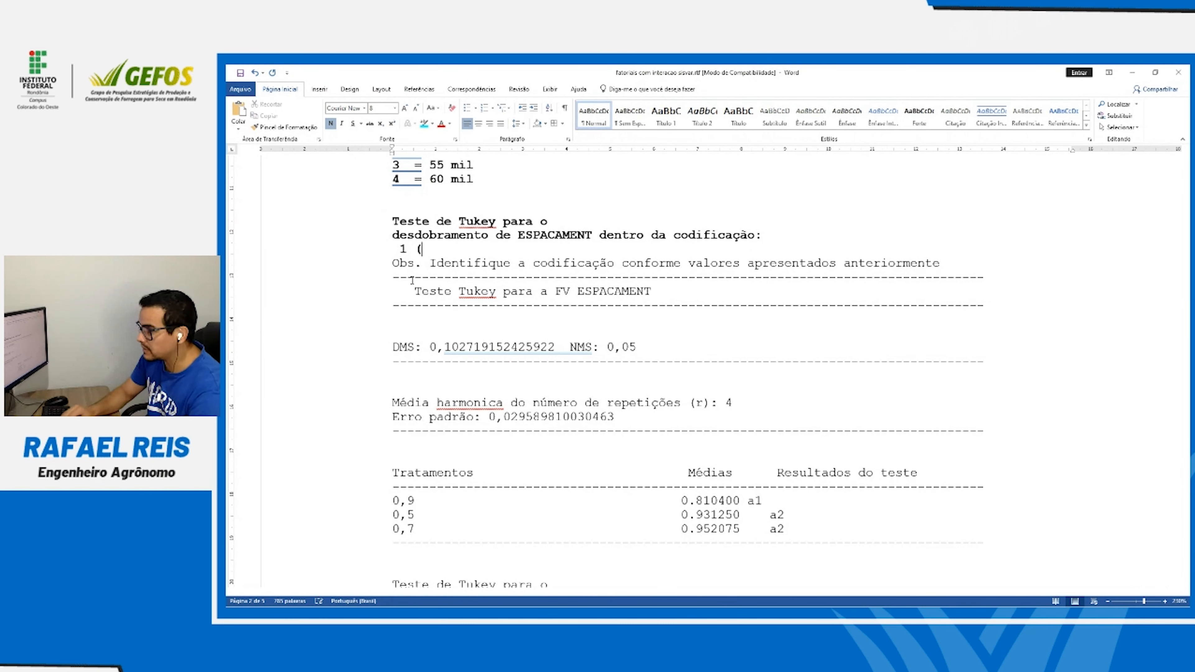
pyautogui.scroll(1, 425, 266)
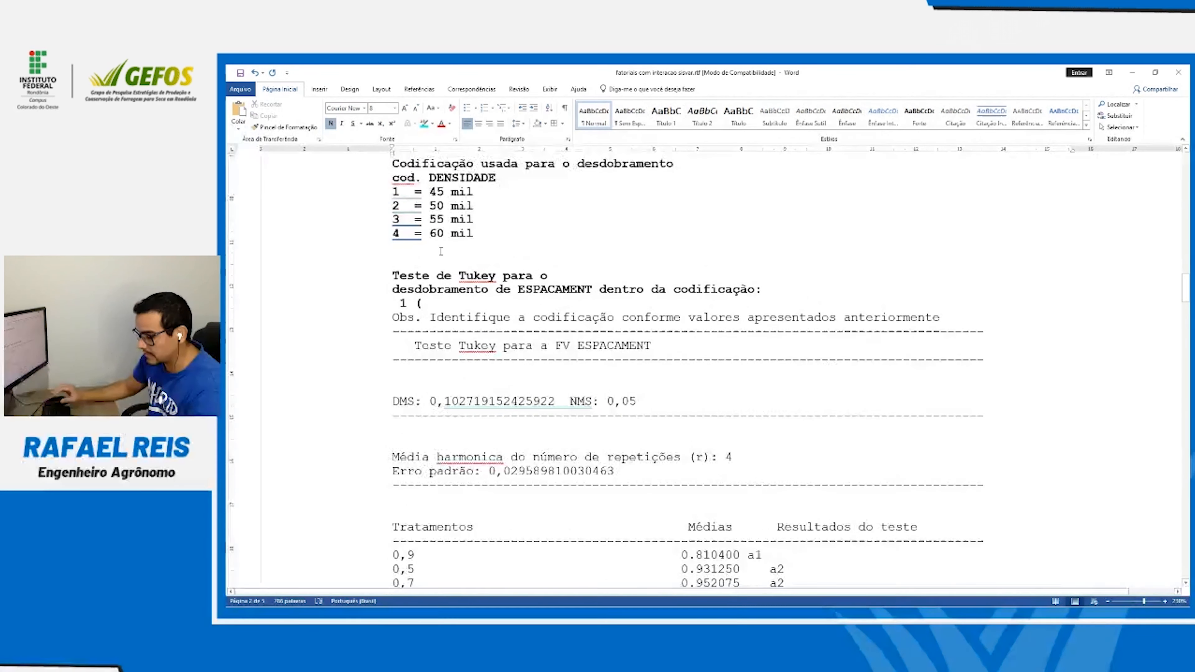
pyautogui.write('45 MIL)')
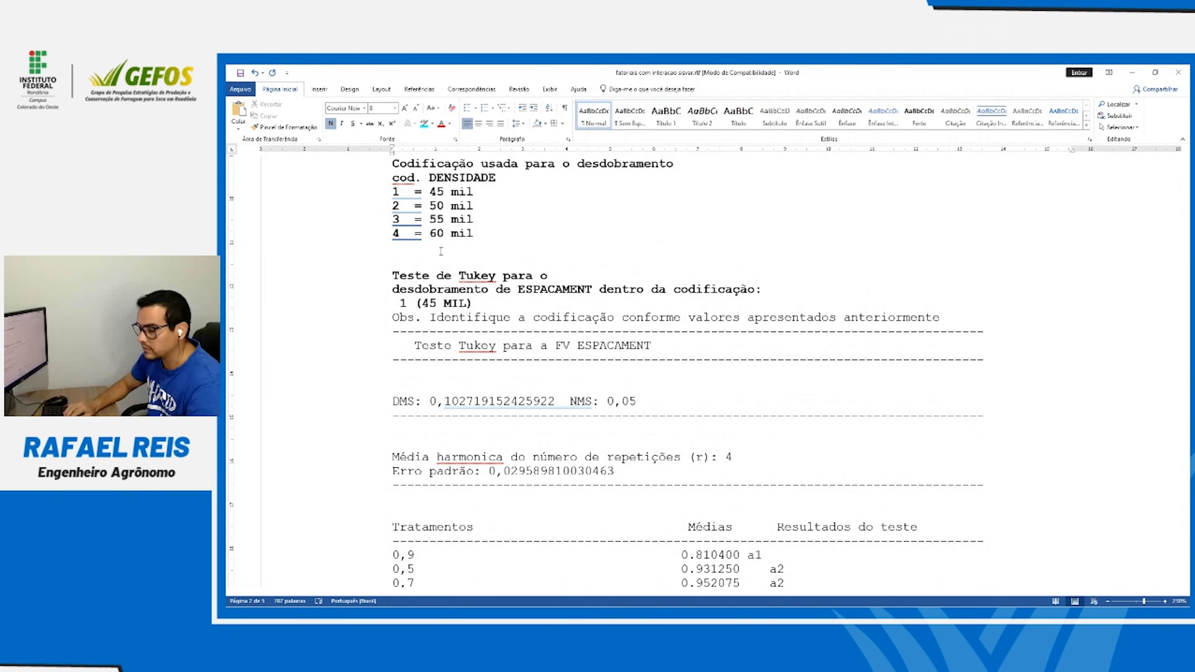
pyautogui.press('Left')
pyautogui.hotkey('shift', 'Left')
pyautogui.hotkey('shift', 'Left')
pyautogui.hotkey('shift', 'Left')
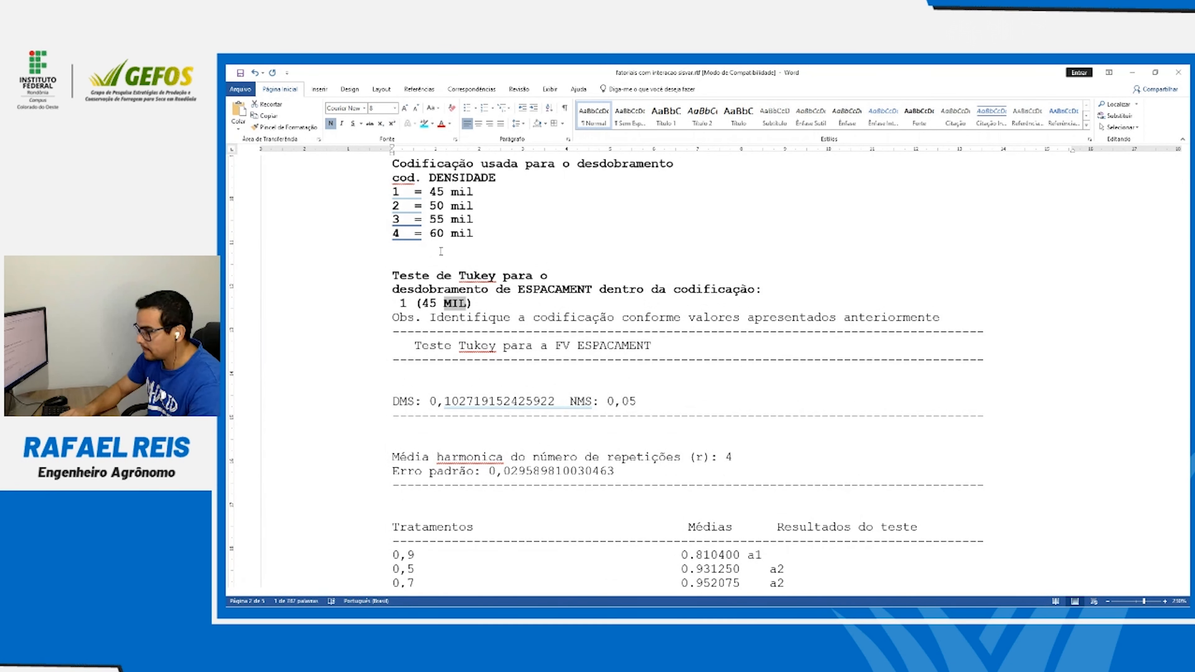
pyautogui.write('mil')
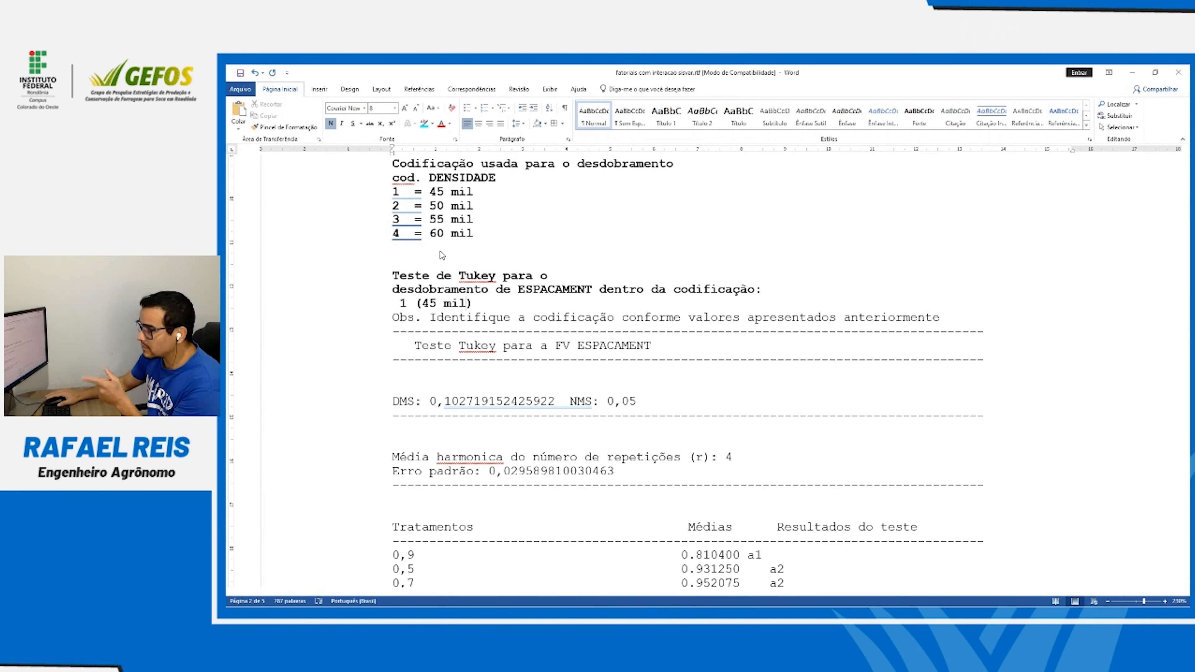
# Highlight the Tukey heading for coding 1 (45 mil) and its treatment means table in turquoise
pyautogui.scroll(-1, 441, 255)
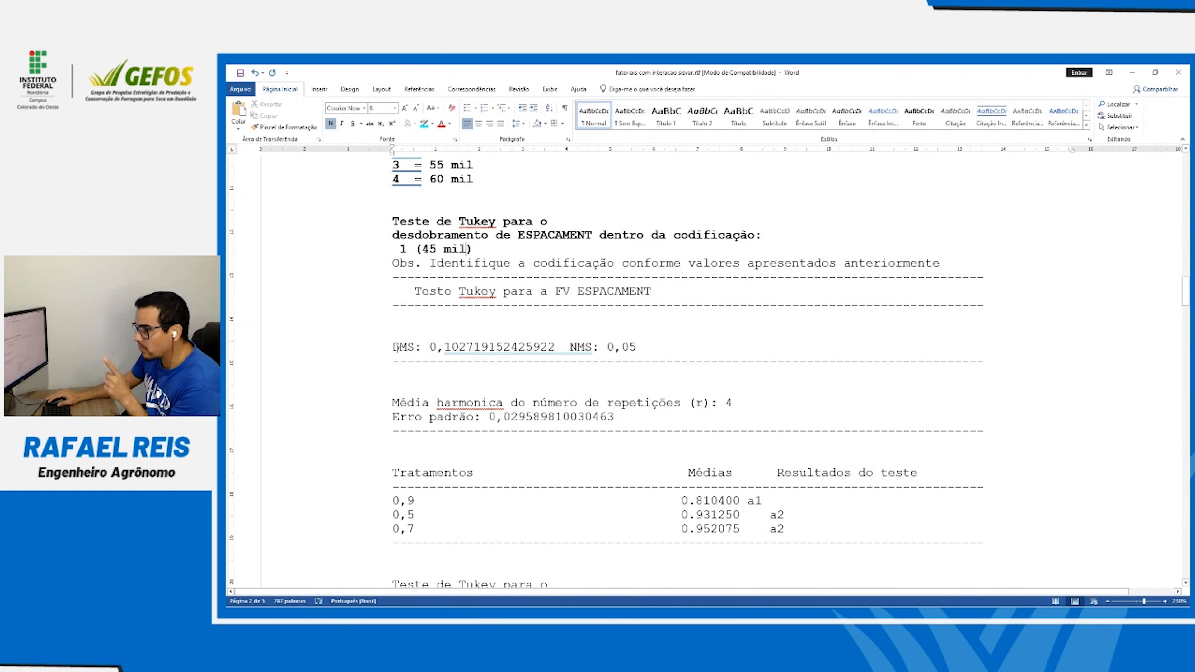
pyautogui.moveTo(399, 347); pyautogui.dragTo(529, 351)
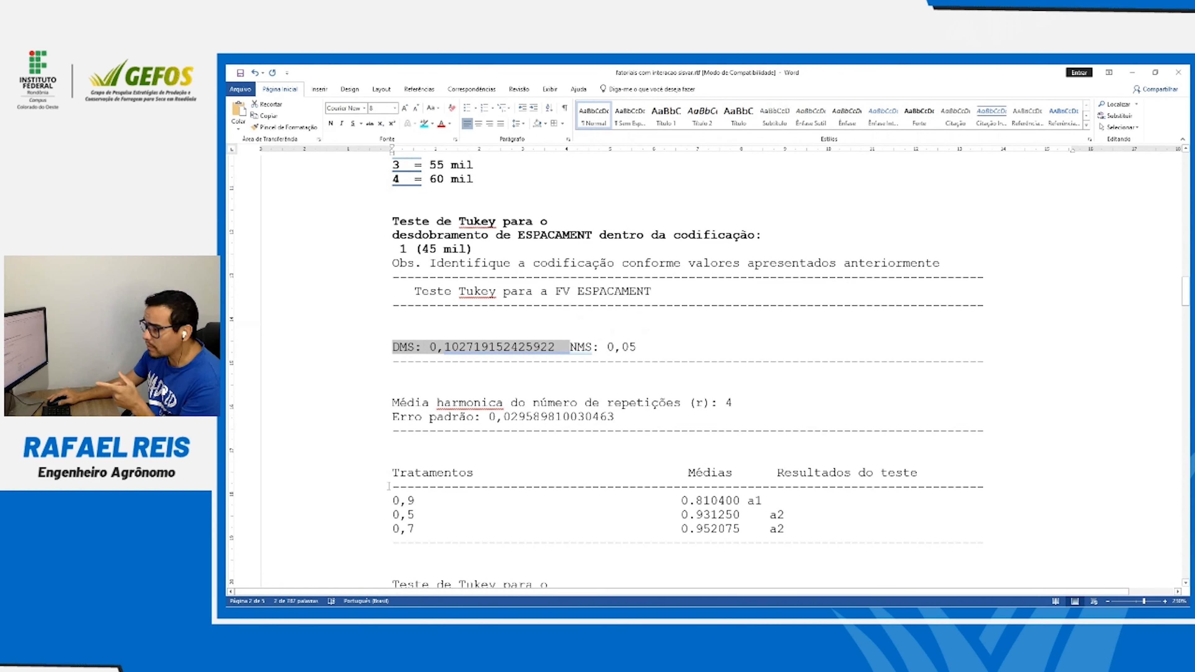
pyautogui.moveTo(383, 473); pyautogui.dragTo(482, 554)
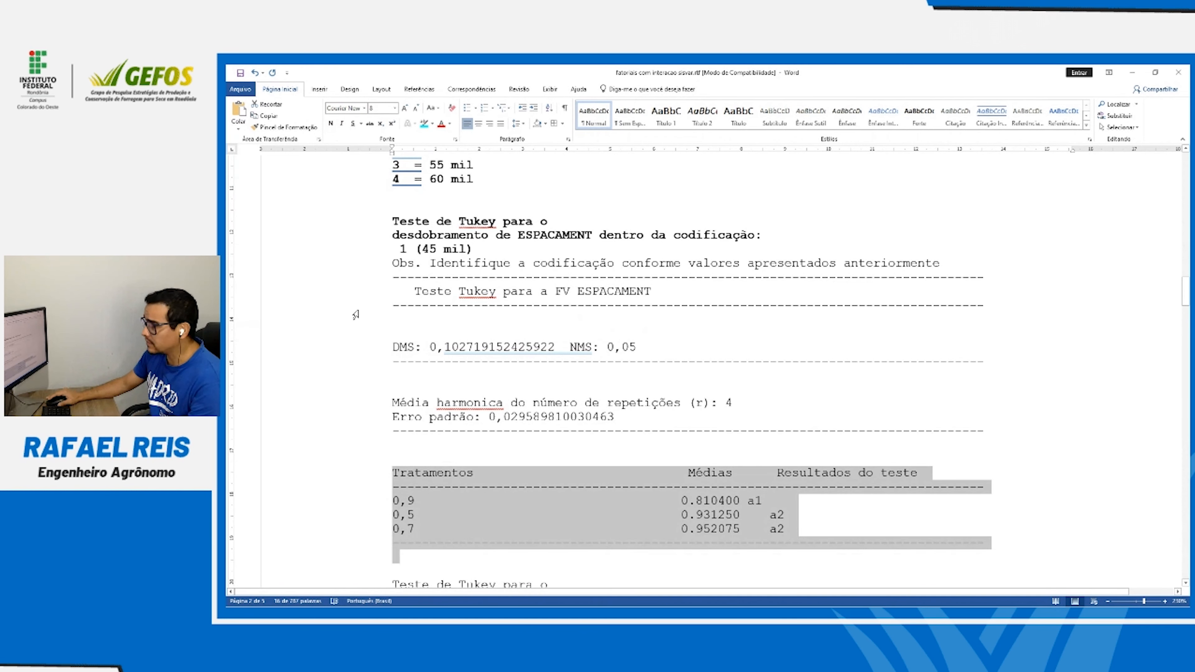
pyautogui.moveTo(357, 225); pyautogui.dragTo(360, 250)
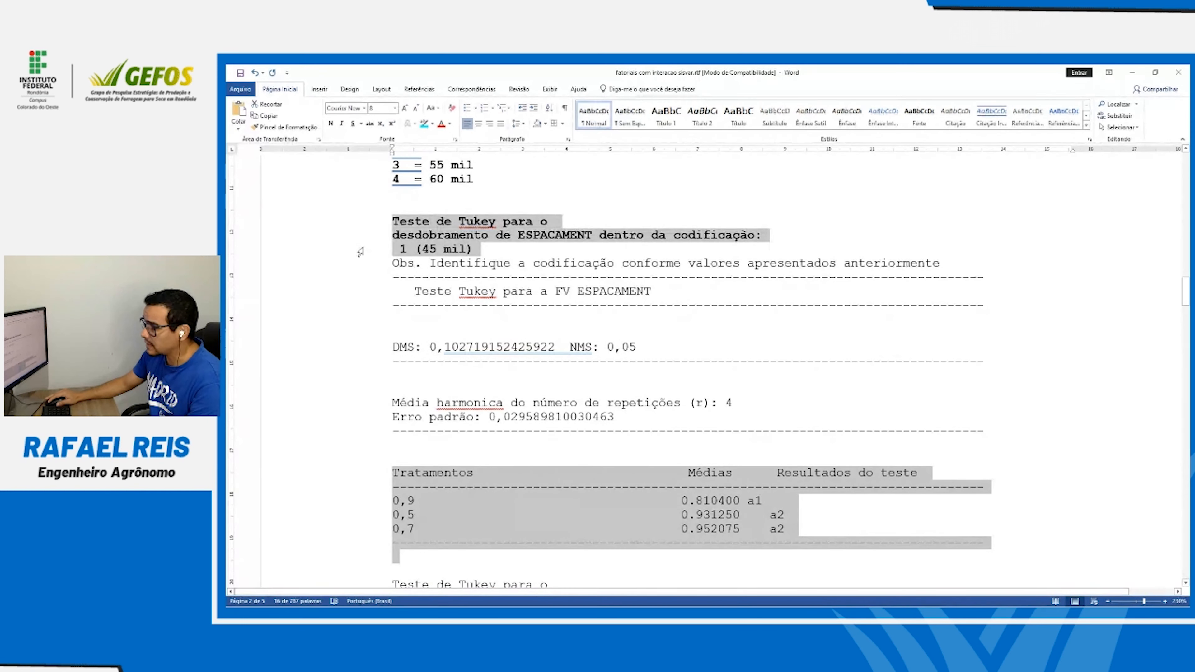
pyautogui.click(426, 124)
pyautogui.click(434, 307)
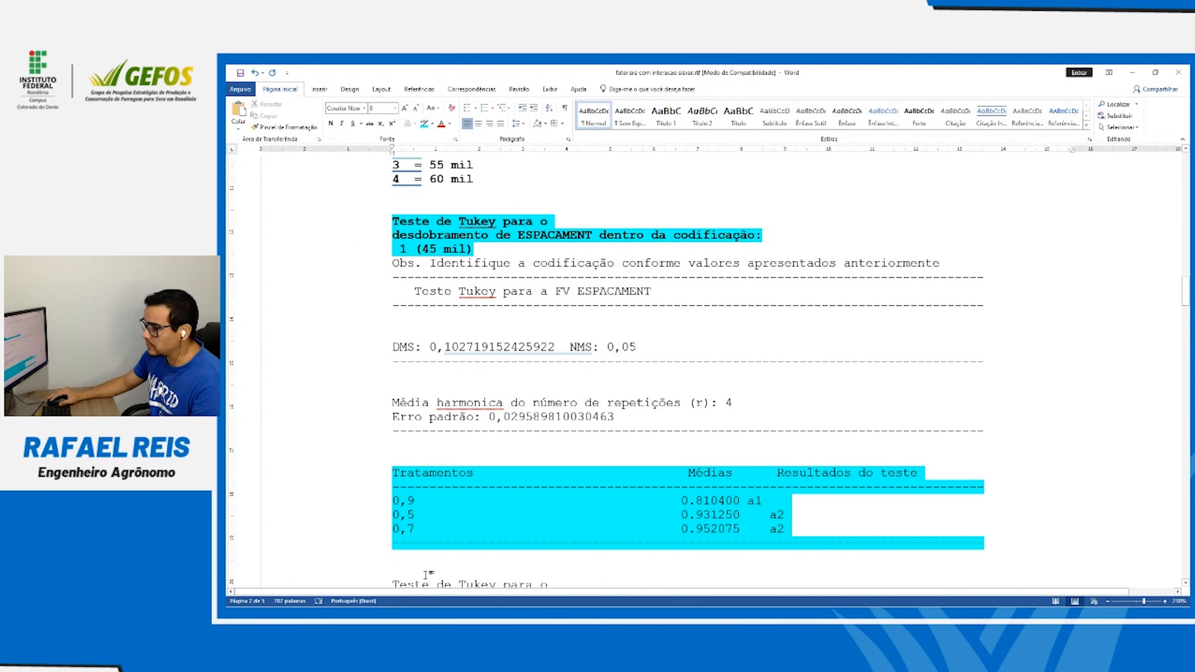
# Add Tukey letters to the 45 mil means table: A for spacings 0,7 and 0,5, and B for 0,9
pyautogui.moveTo(409, 501); pyautogui.dragTo(413, 526)
pyautogui.click(416, 527)
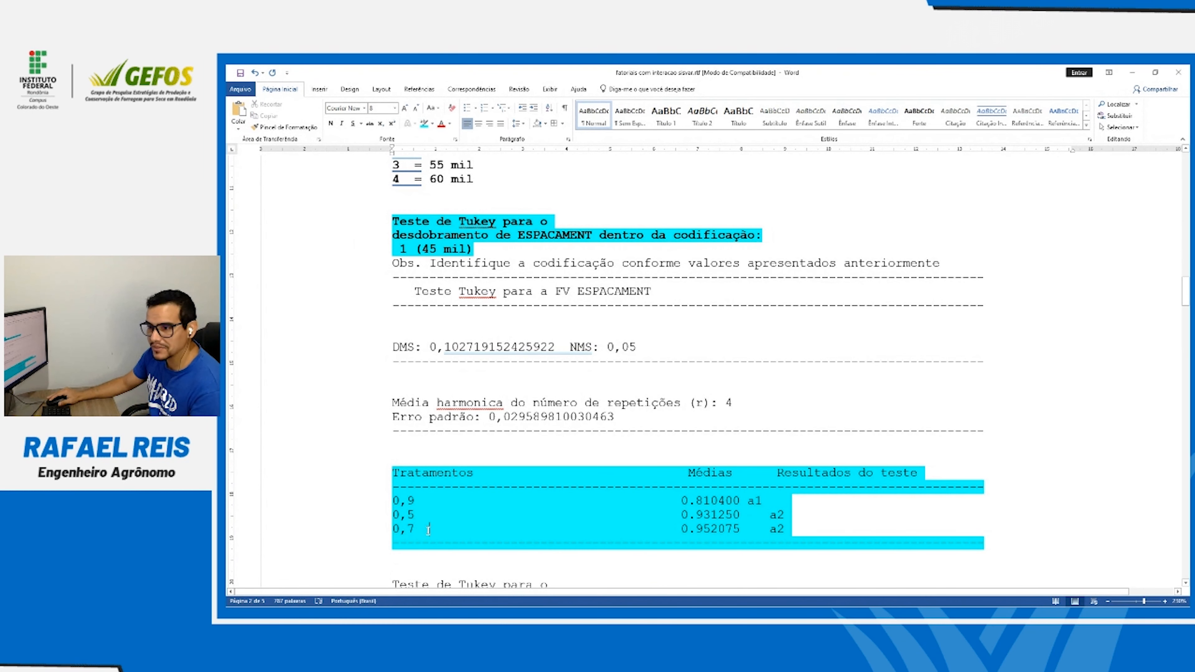
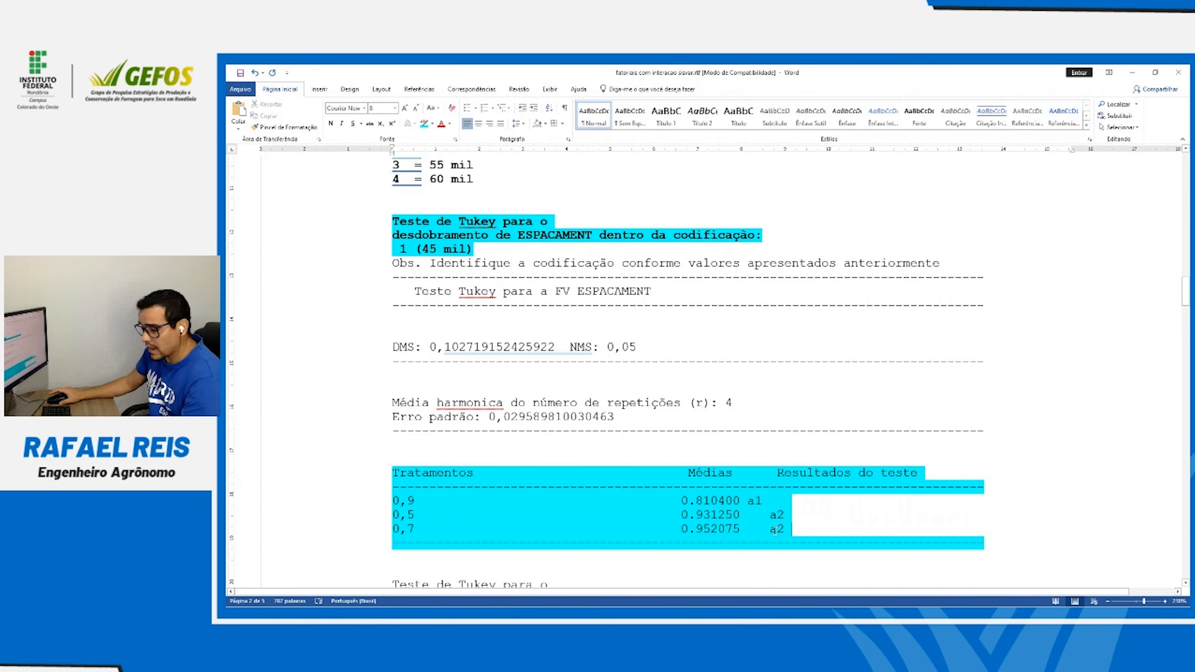
pyautogui.write('A')
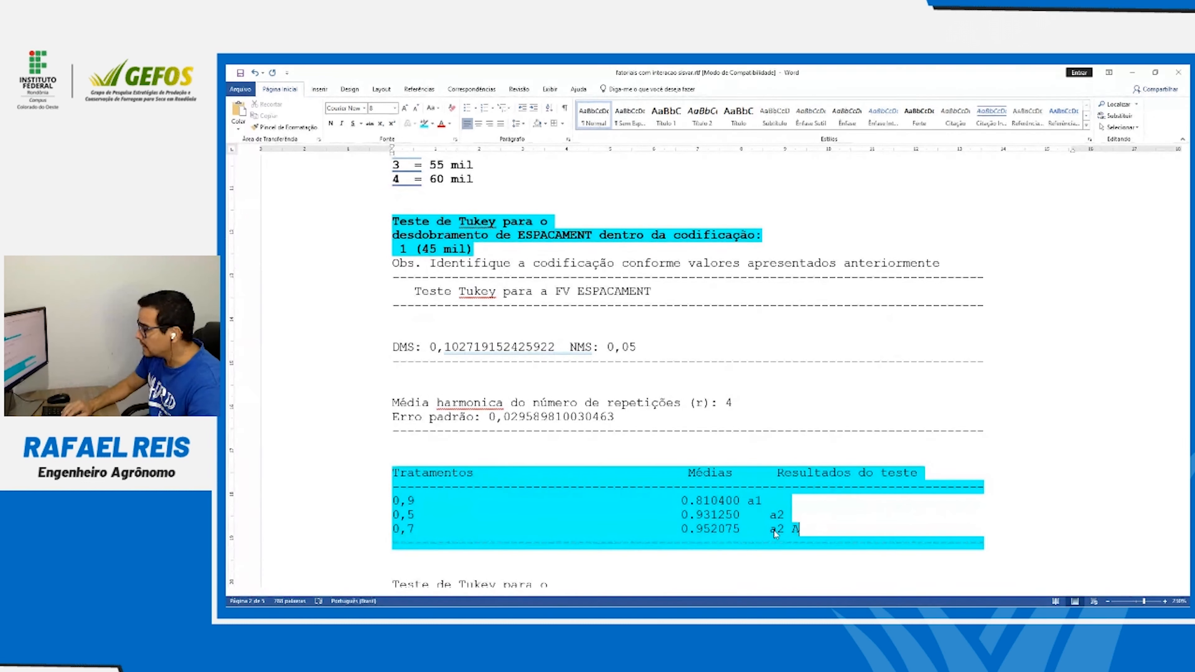
pyautogui.press('Up')
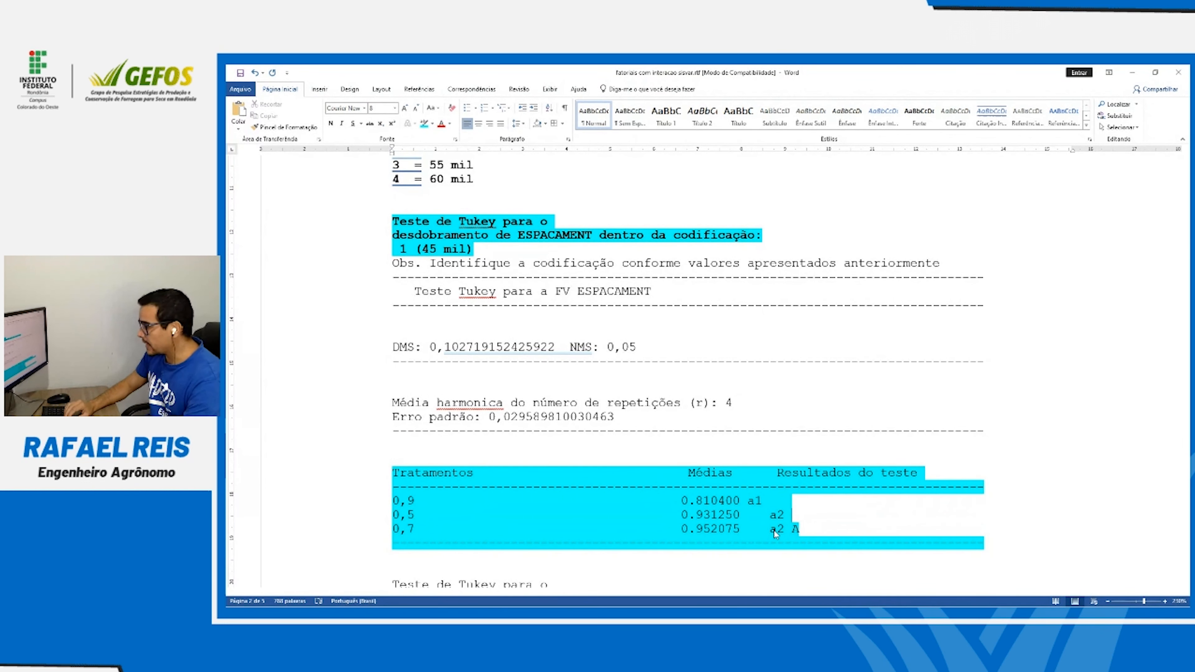
pyautogui.write('A')
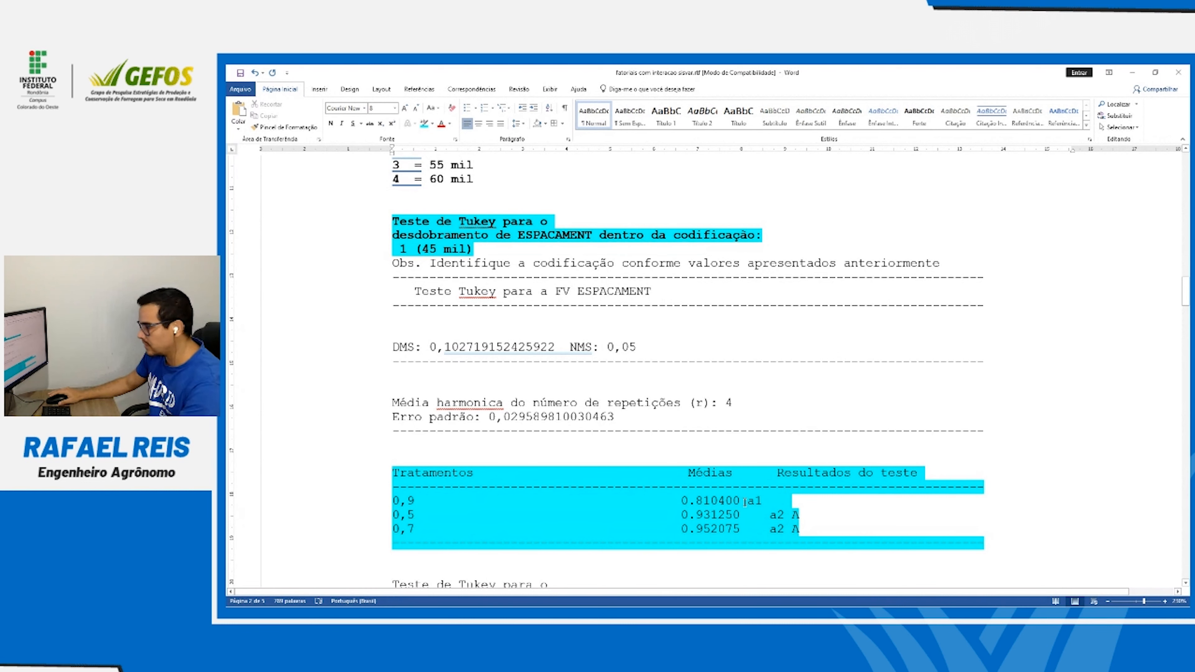
pyautogui.write('B')
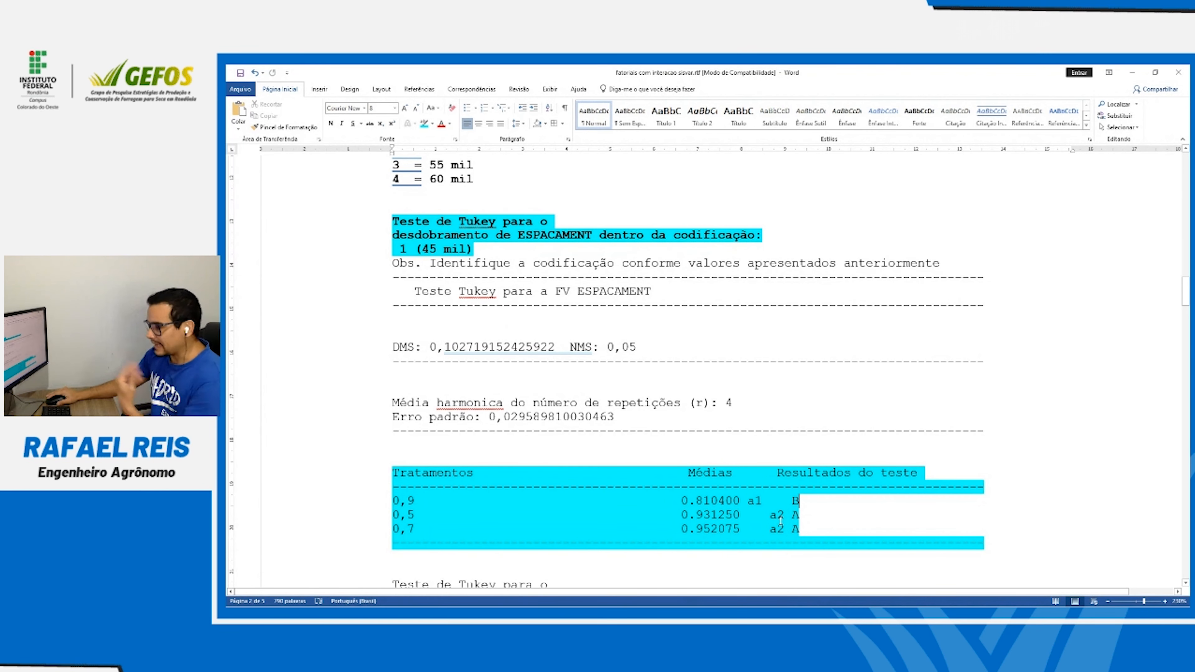
# Insert a page break before the Tukey heading for coding 2, and bold and highlight that heading in turquoise
pyautogui.scroll(-7, 780, 520)
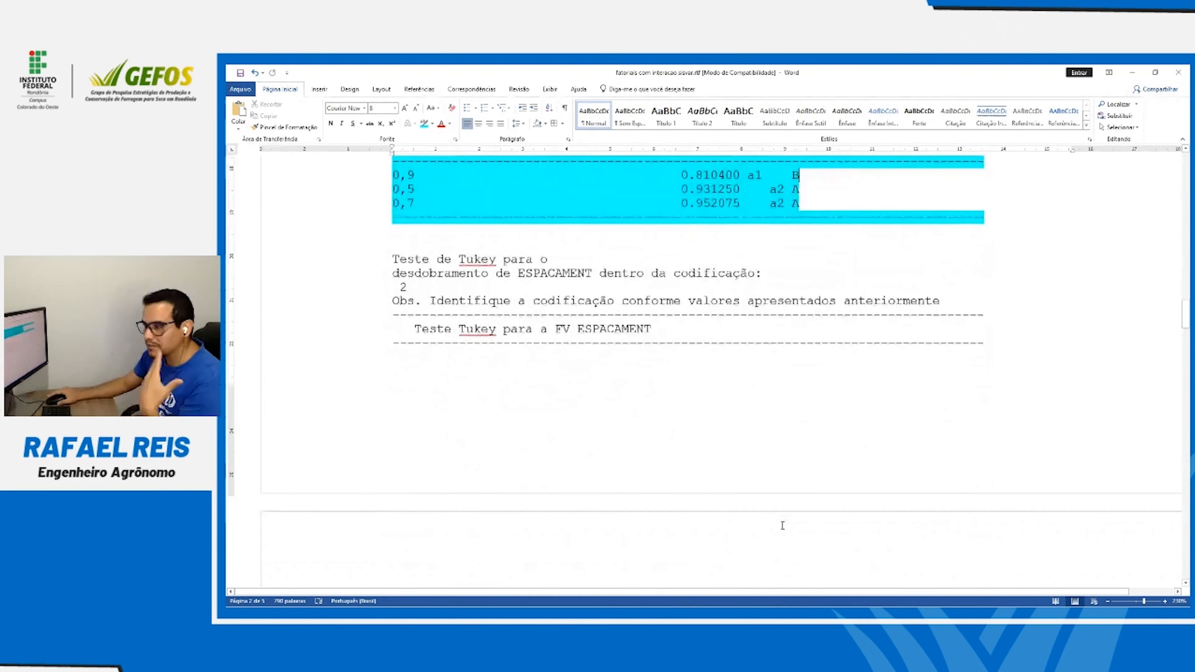
pyautogui.click(393, 259)
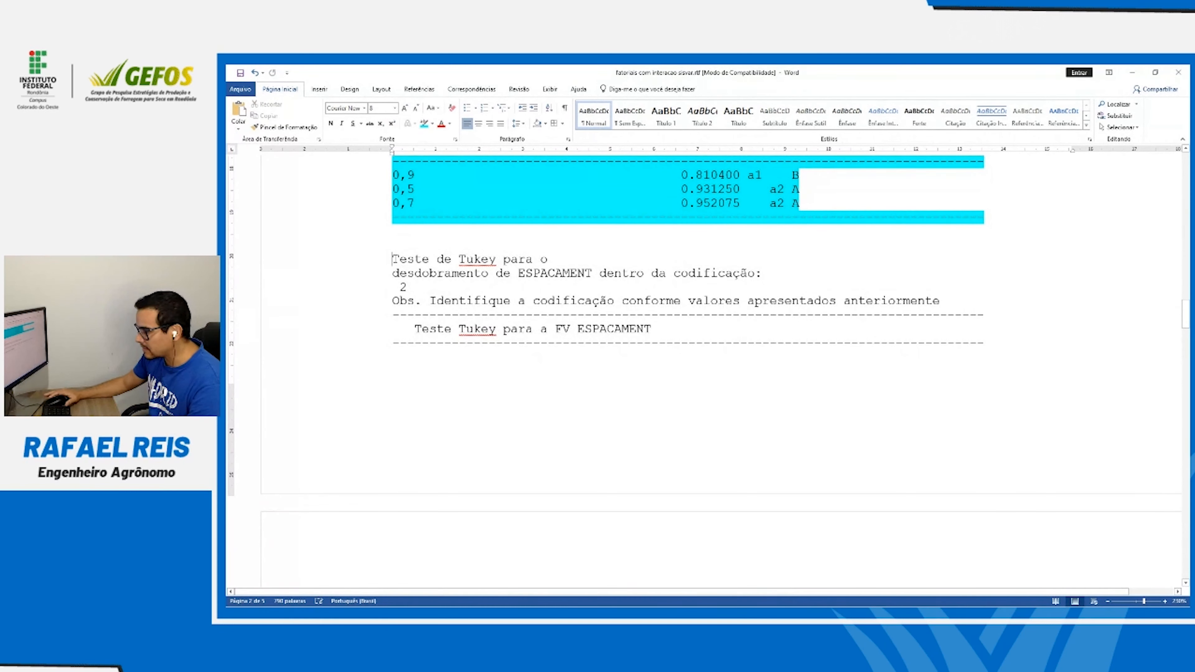
pyautogui.hotkey('ctrl', 'Return')
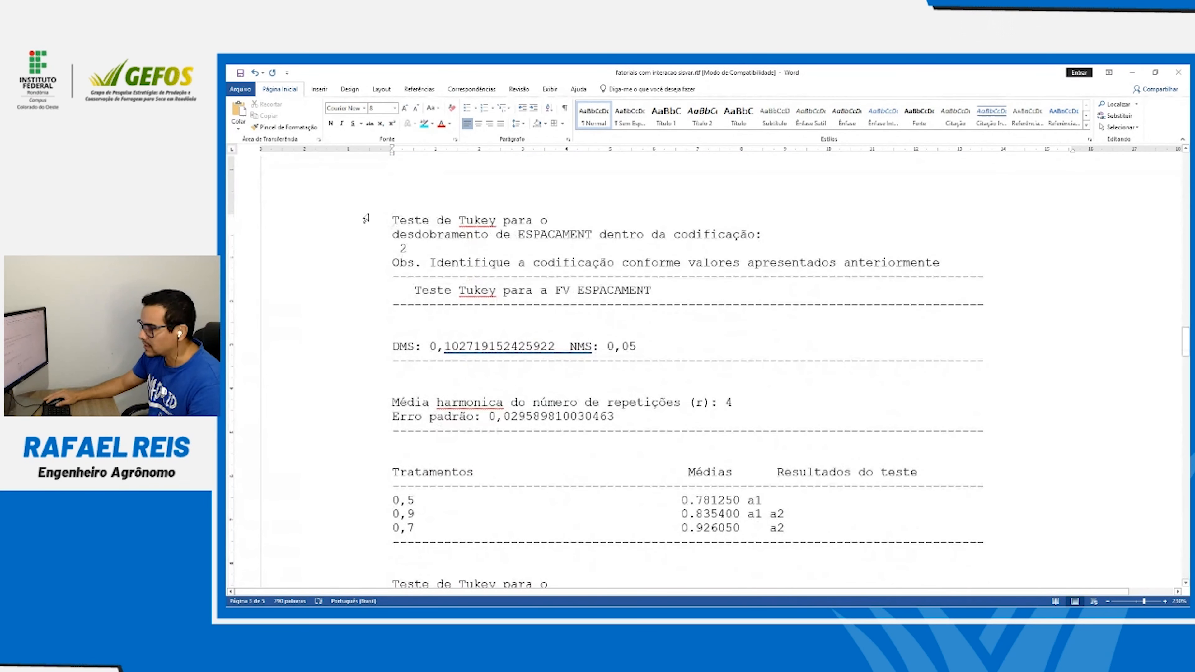
pyautogui.moveTo(366, 220); pyautogui.dragTo(365, 246)
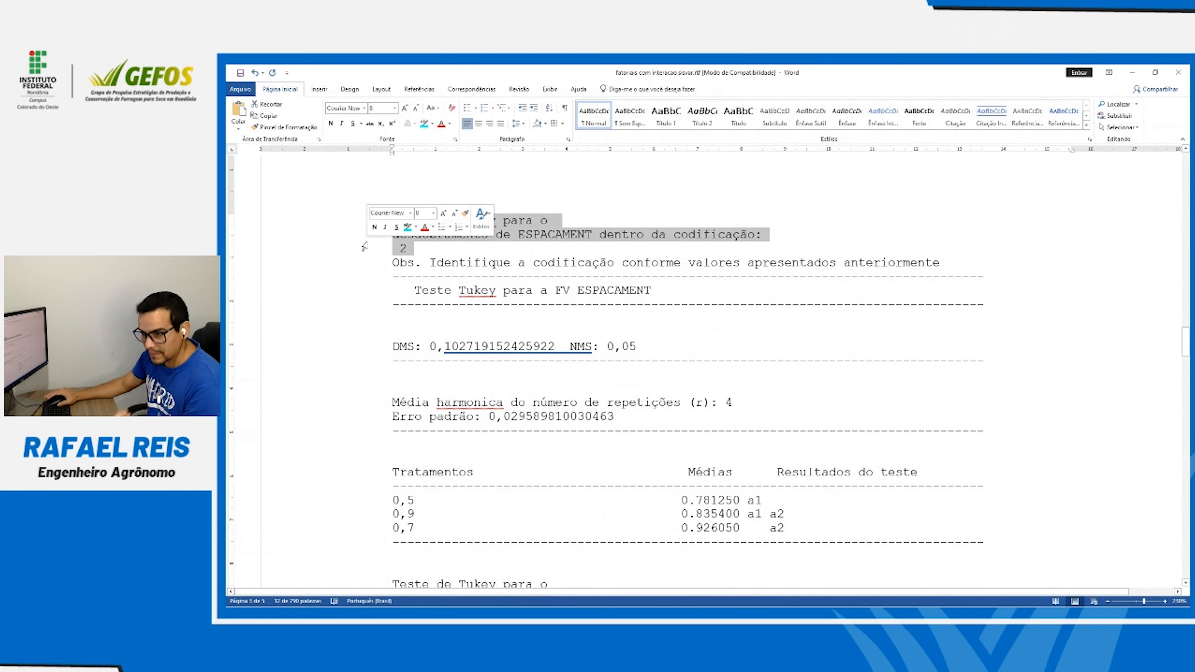
pyautogui.click(331, 124)
pyautogui.click(424, 124)
# Append "(50 mil)" to code 2 in the Tukey heading and check it against the DENSIDADE coding list
pyautogui.click(400, 254)
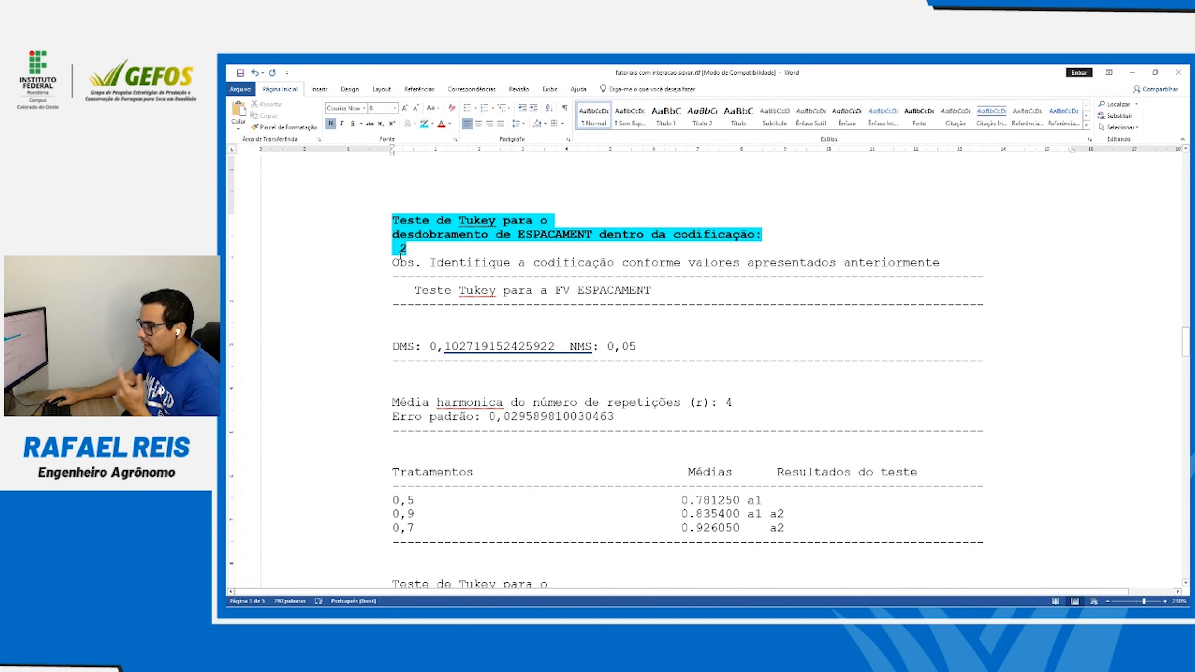
pyautogui.write('(50 M')
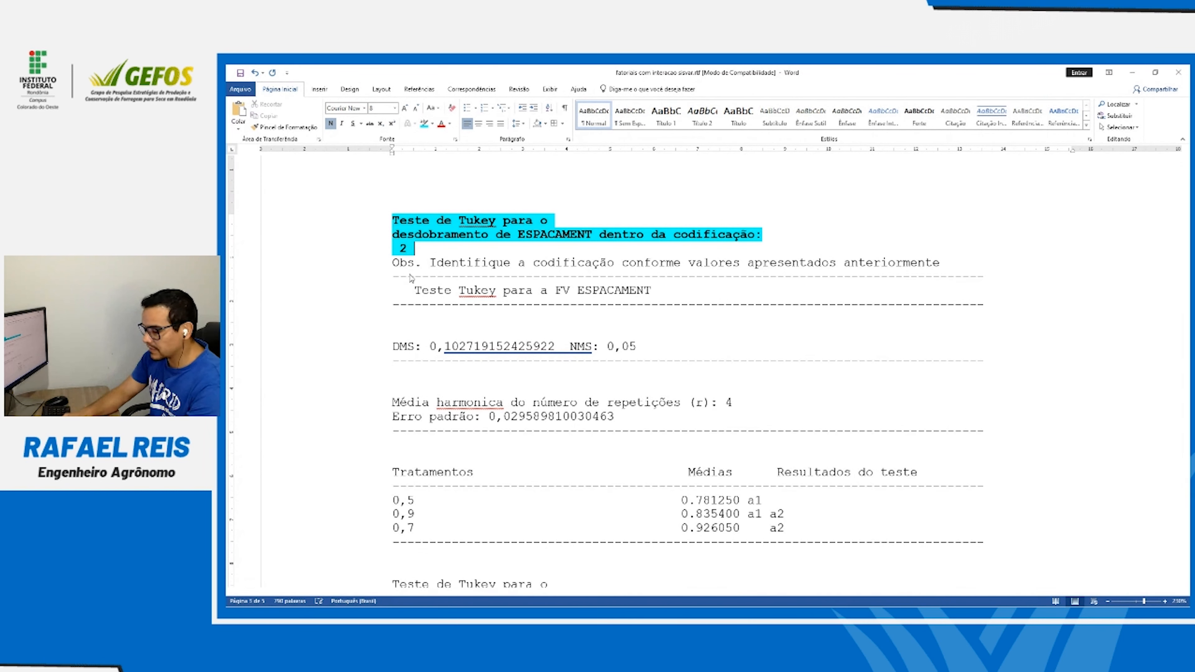
pyautogui.write('IL)')
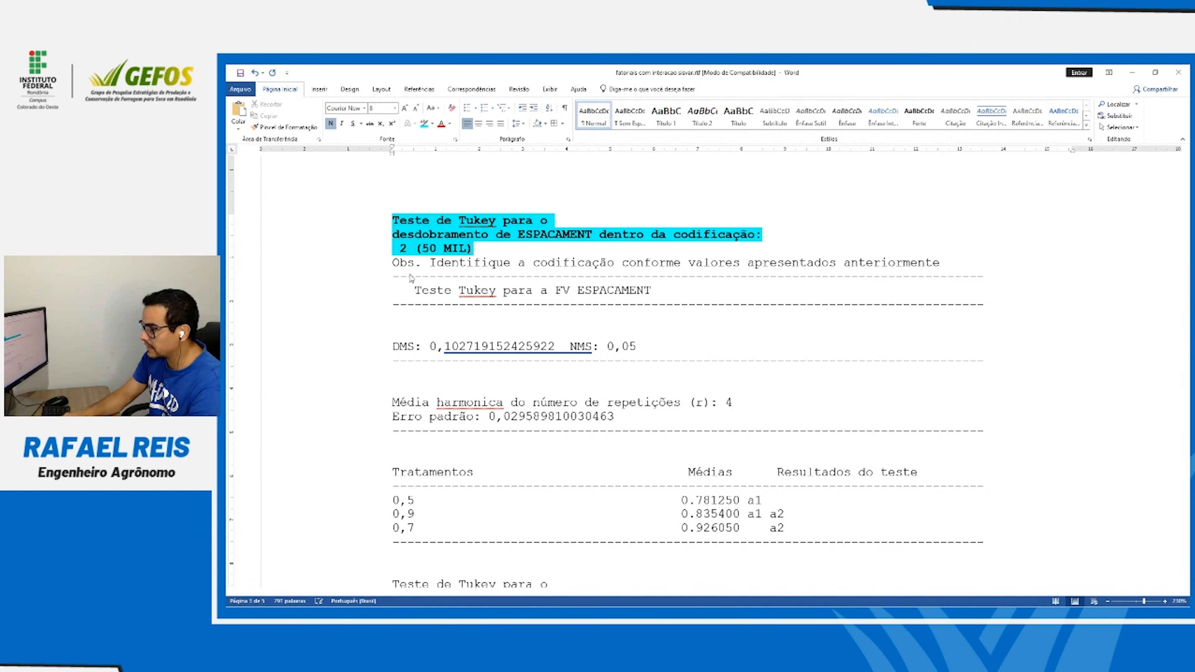
pyautogui.press('BackSpace')
pyautogui.press('BackSpace')
pyautogui.press('BackSpace')
pyautogui.press('BackSpace')
pyautogui.write('mil)')
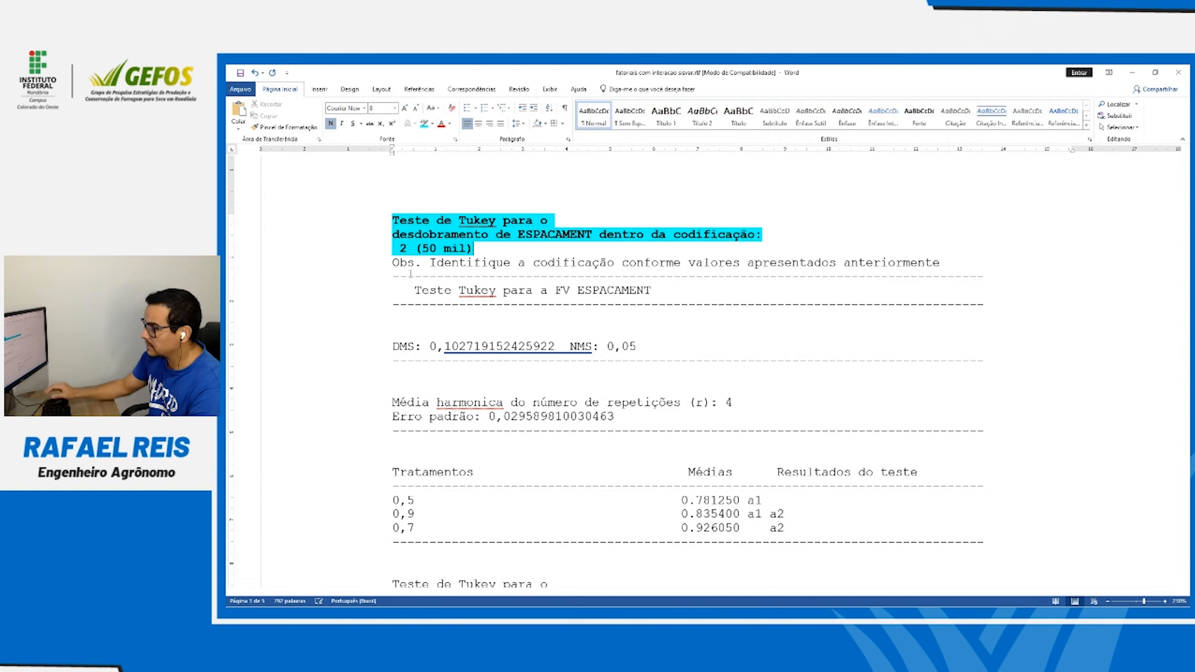
pyautogui.scroll(-12, 440, 320)
pyautogui.scroll(15, 440, 319)
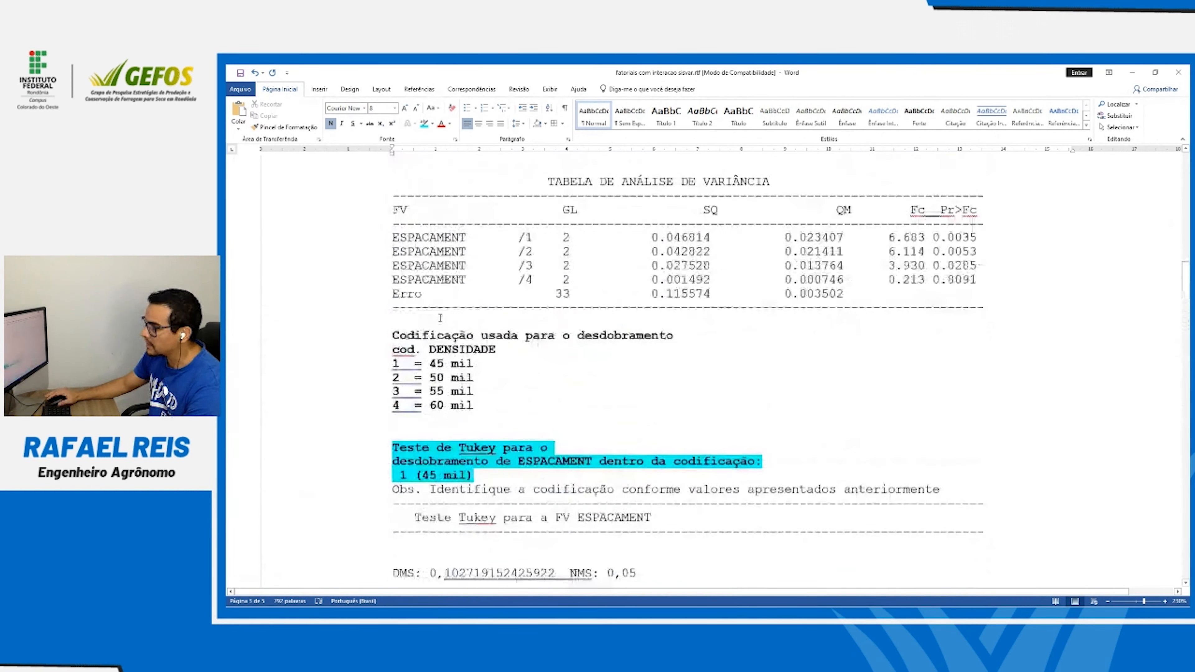
pyautogui.moveTo(429, 396); pyautogui.dragTo(473, 396)
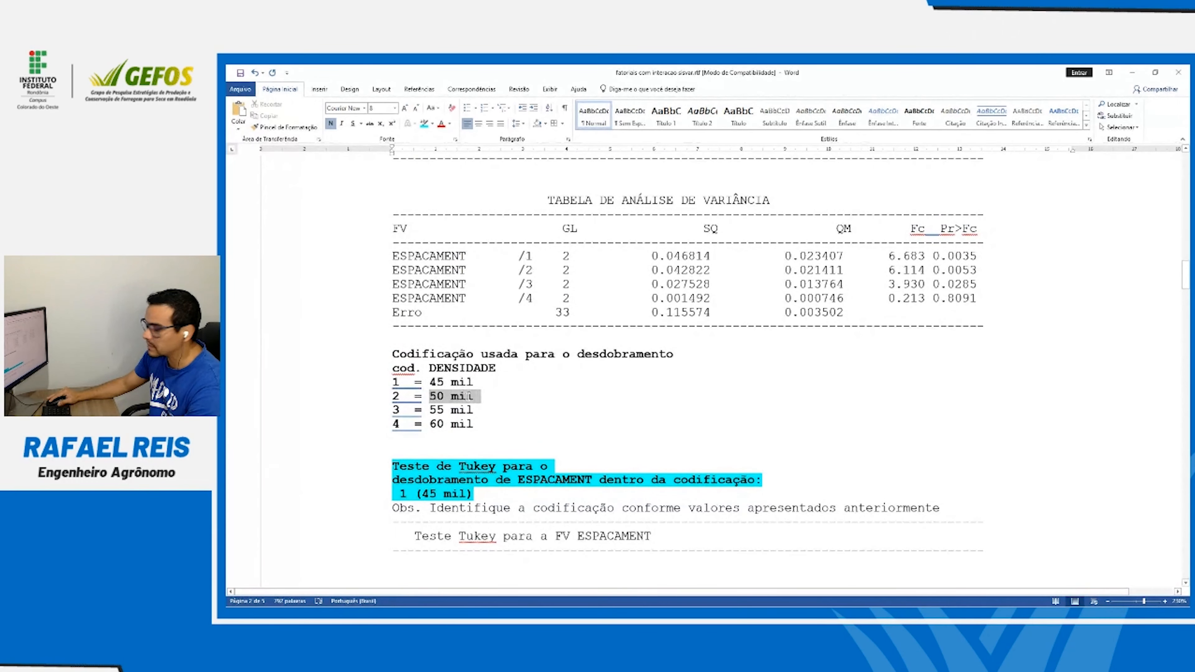
# Highlight the treatment means table for coding 2 (50 mil) in turquoise, including its column headings
pyautogui.scroll(-10, 471, 396)
pyautogui.scroll(-3, 471, 396)
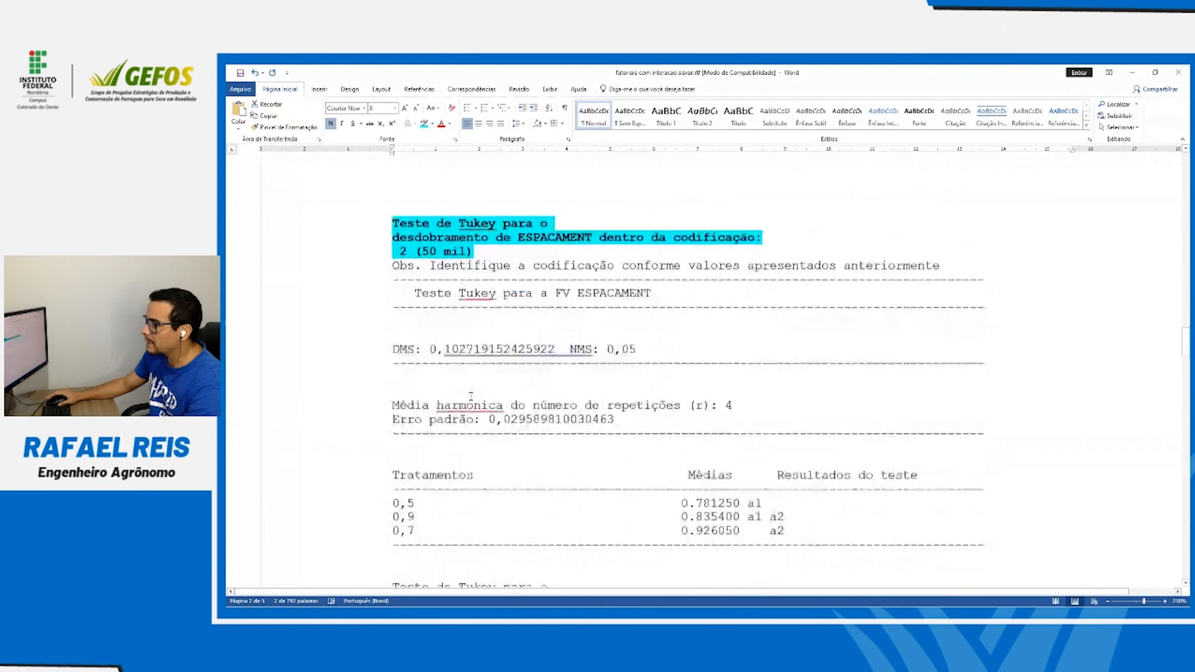
pyautogui.moveTo(375, 421); pyautogui.dragTo(374, 474)
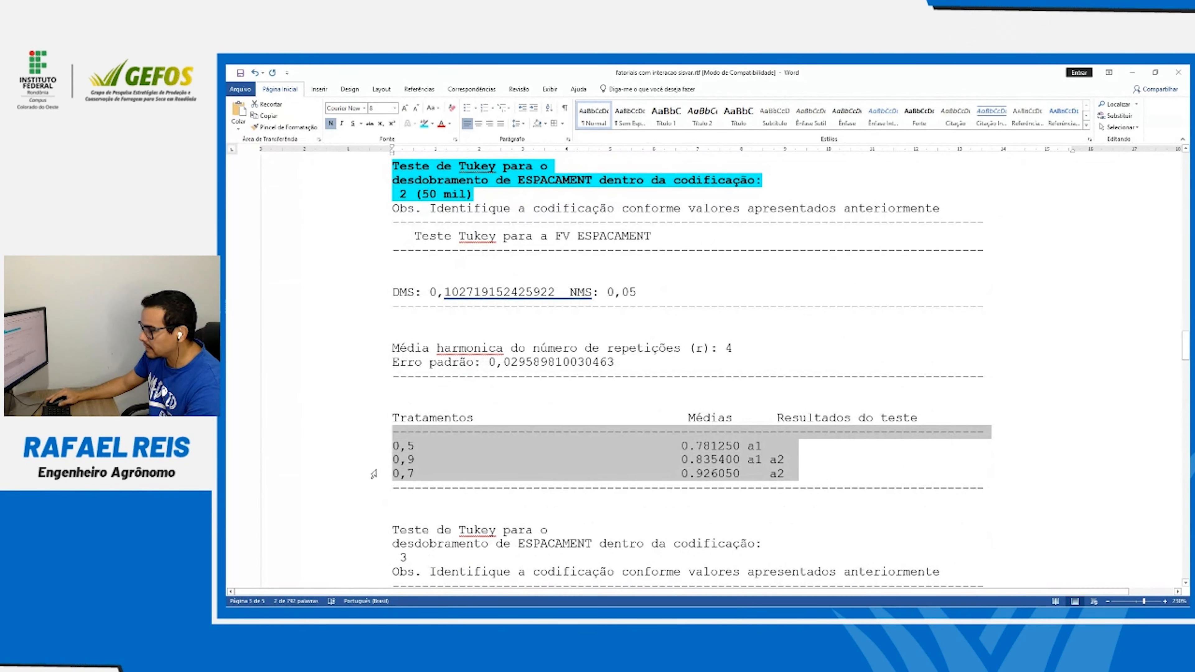
pyautogui.click(424, 123)
pyautogui.click(408, 459)
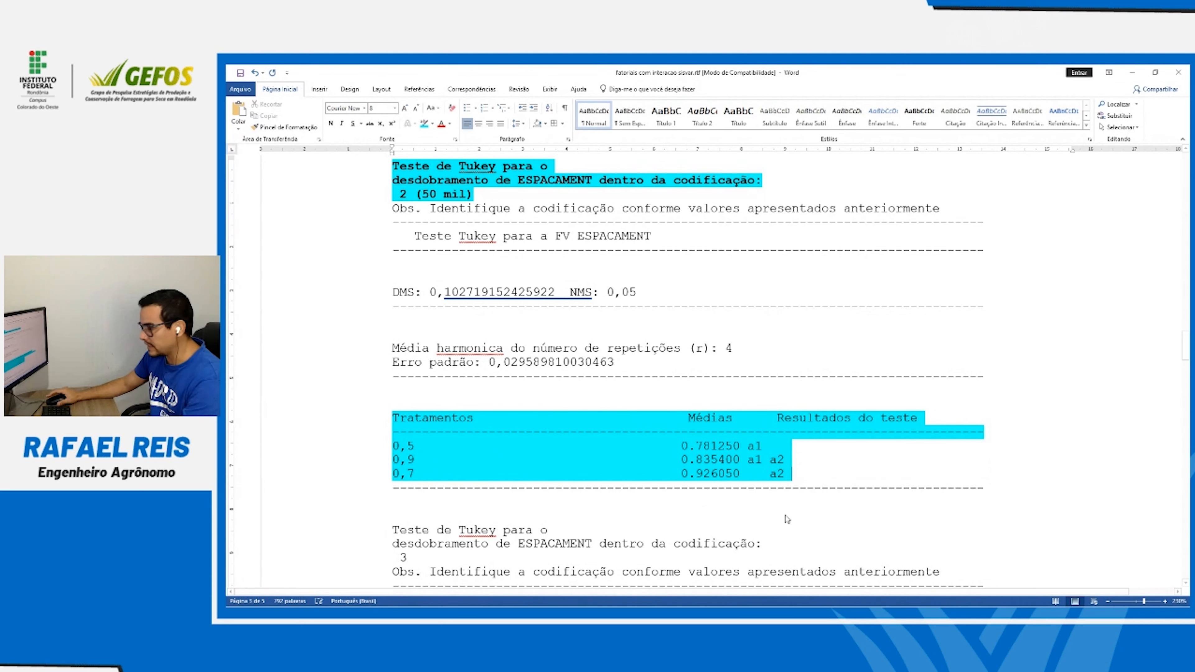
# Add Tukey letters to the 50 mil means table: A for spacing 0,7, AB for 0,9 and B for 0,5
pyautogui.write('a')
pyautogui.press('BackSpace')
pyautogui.write('A')
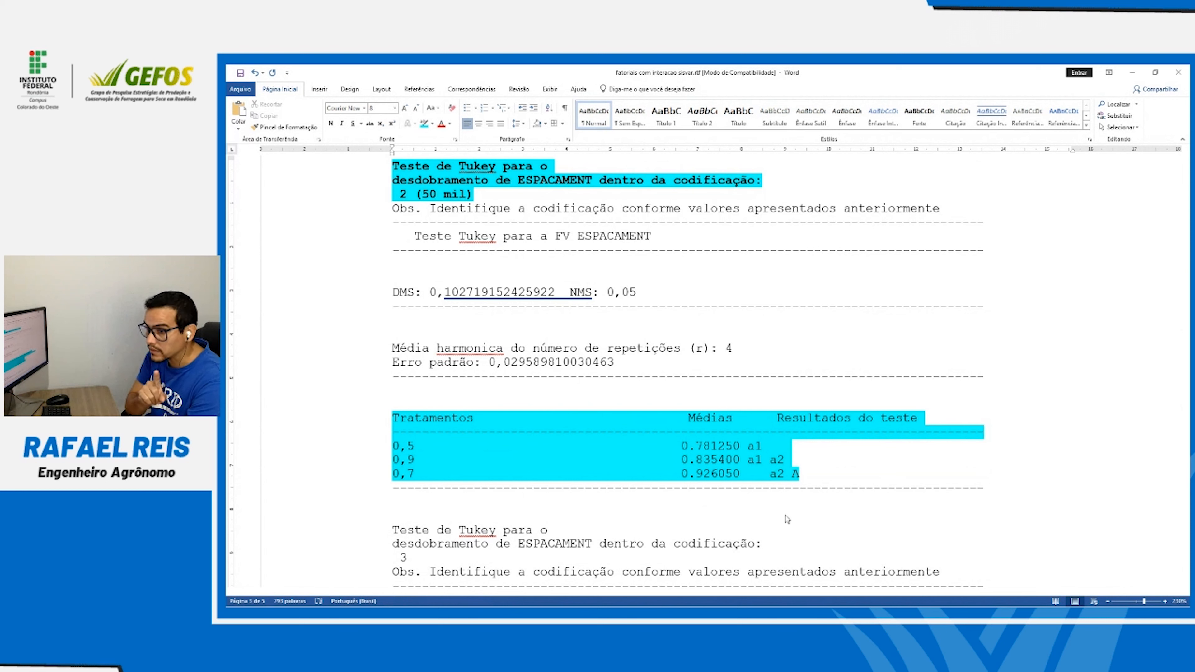
pyautogui.press('Up')
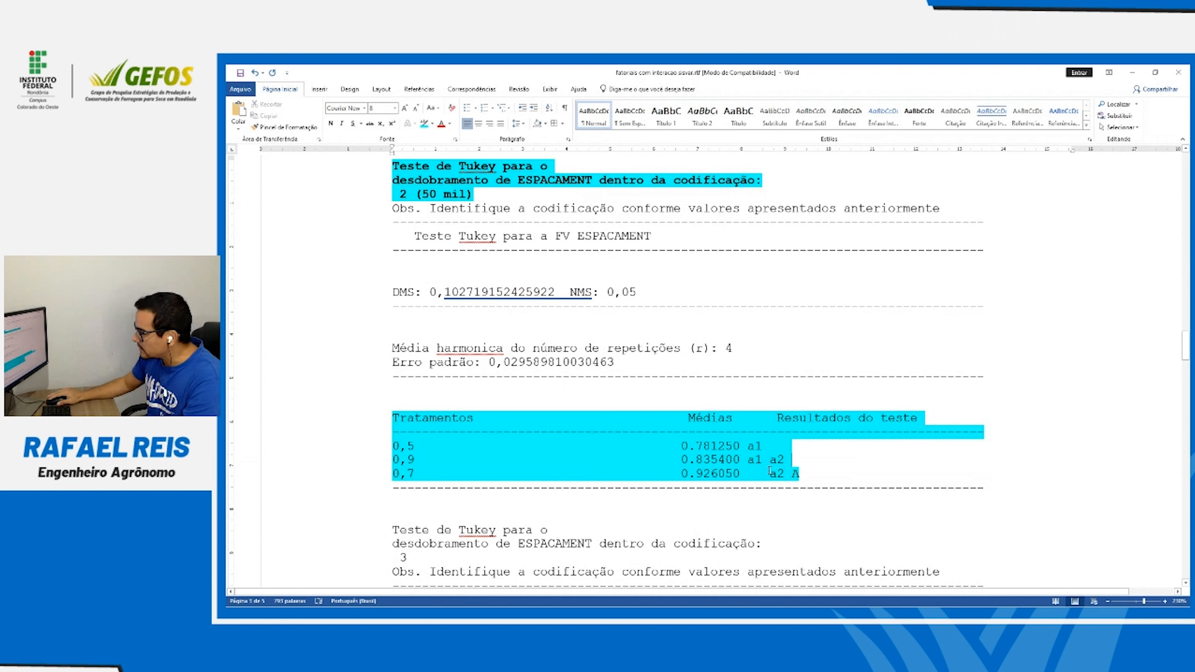
pyautogui.write('AB')
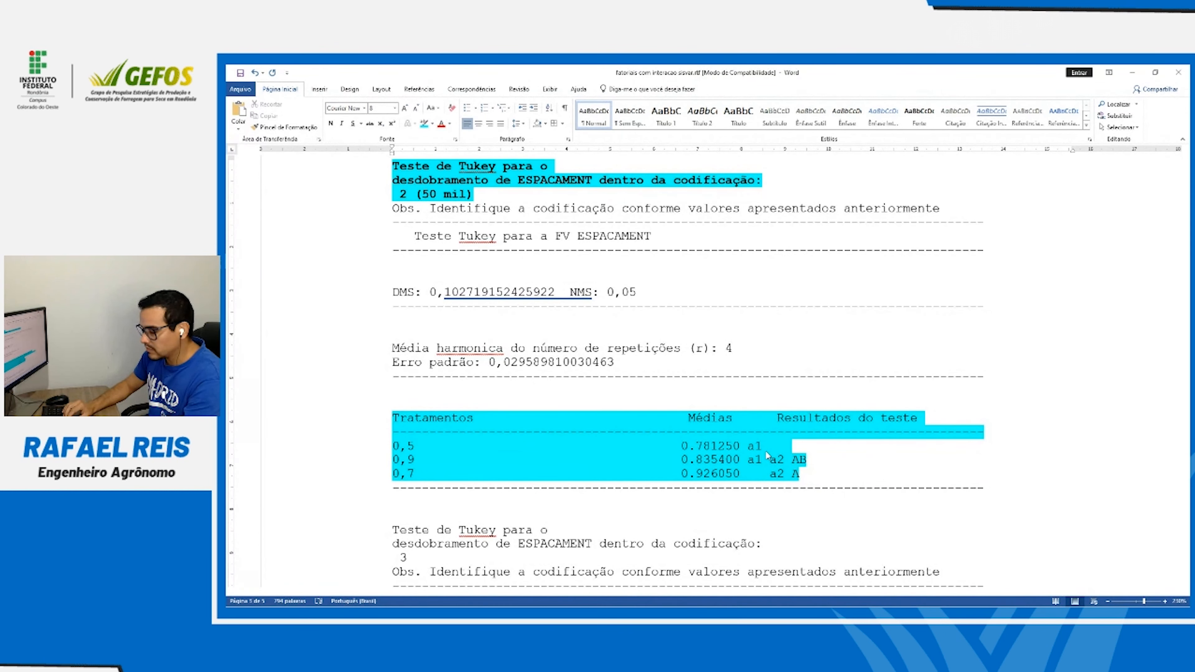
pyautogui.press('Up')
pyautogui.write('B')
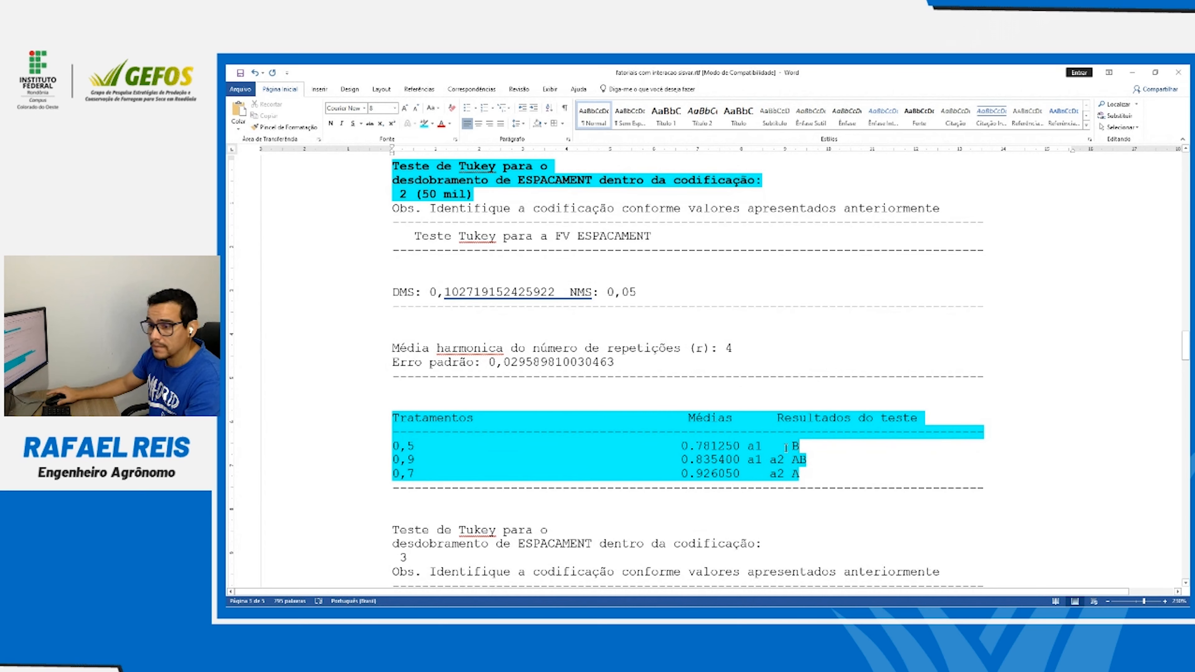
# Bold the Tukey test heading for unfolding ESPACAMENT within coding 3 and highlight it in turquoise
pyautogui.scroll(-5, 785, 448)
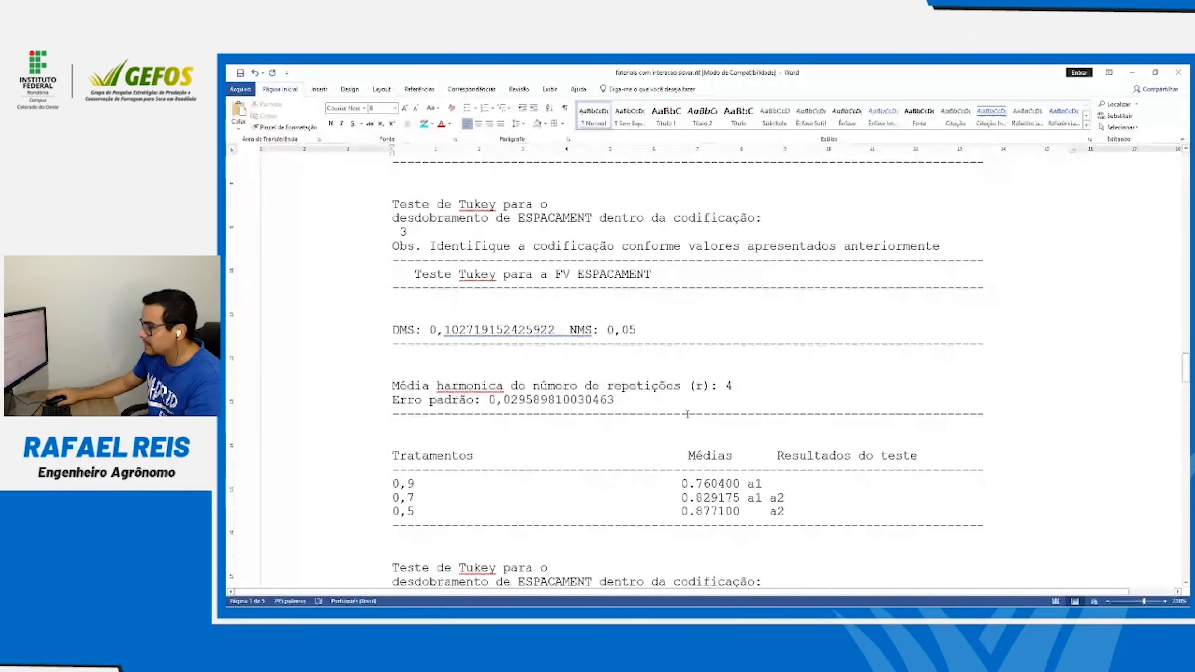
pyautogui.moveTo(366, 208); pyautogui.dragTo(356, 232)
pyautogui.click(331, 123)
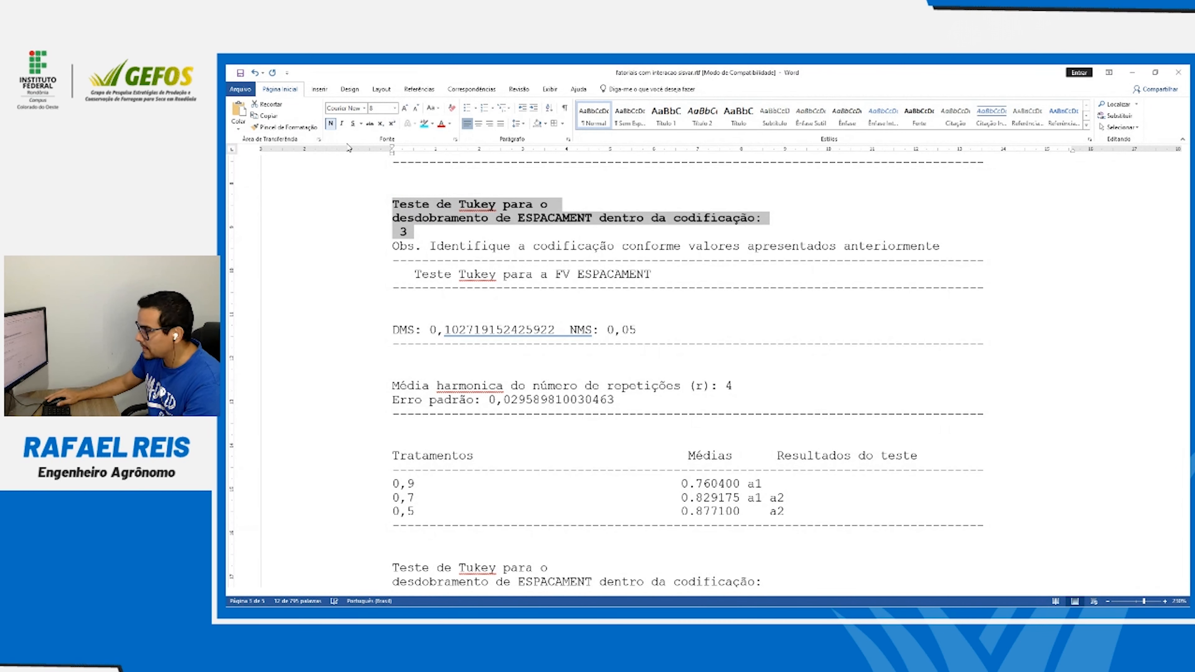
pyautogui.click(424, 123)
# Append "(55 mil)" to code 3 in the Tukey heading and check it against the DENSIDADE coding list
pyautogui.click(407, 231)
pyautogui.write('(')
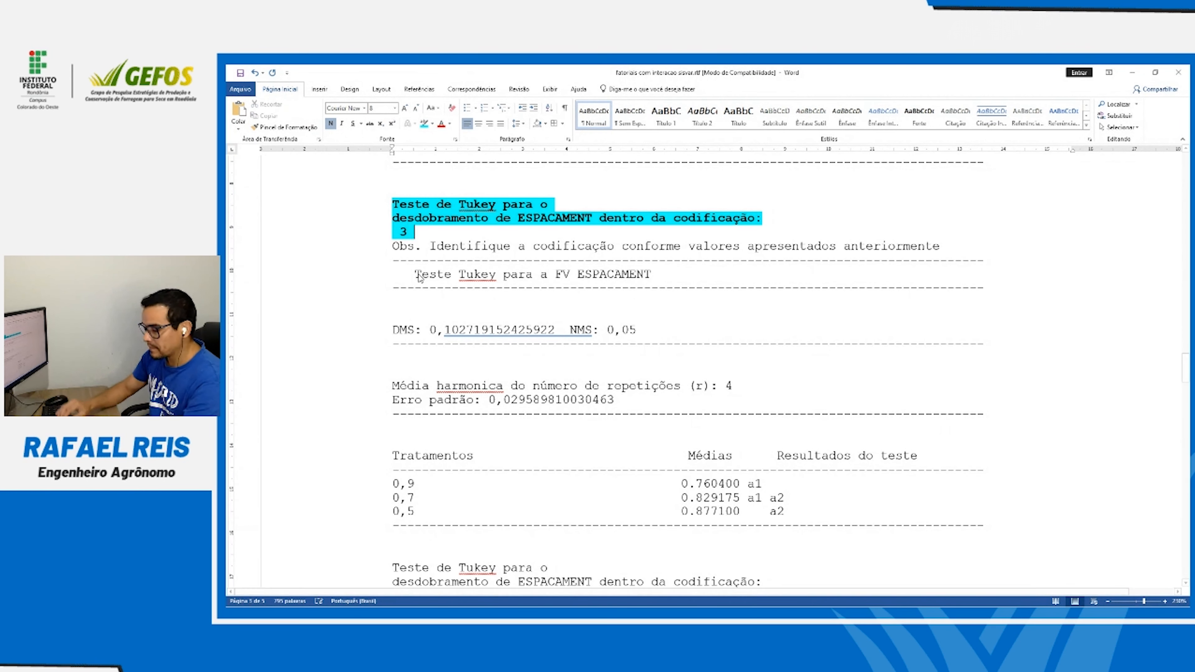
pyautogui.write('55 mil')
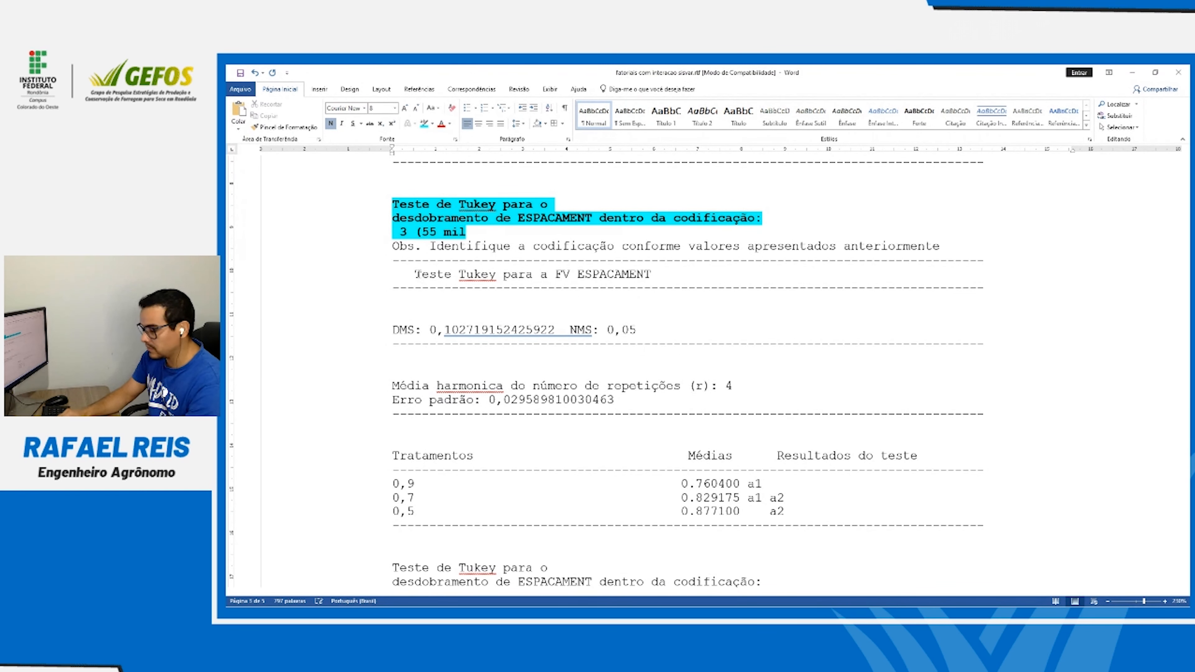
pyautogui.write(')')
pyautogui.scroll(8, 419, 275)
pyautogui.scroll(10, 419, 275)
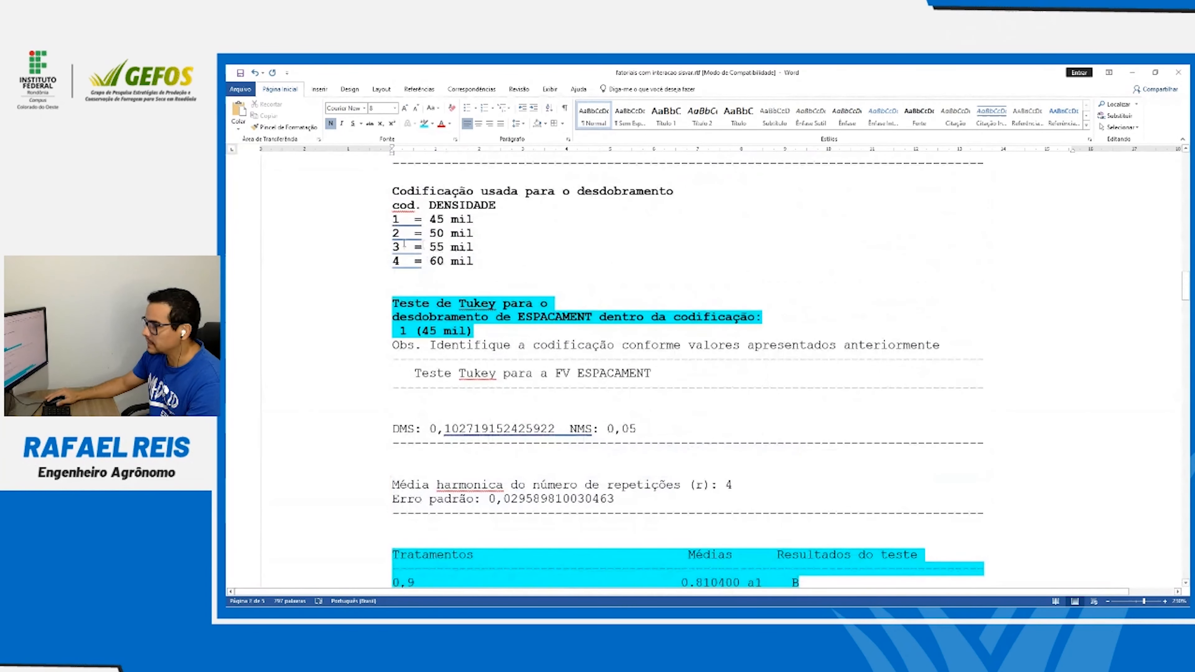
pyautogui.scroll(-18, 452, 245)
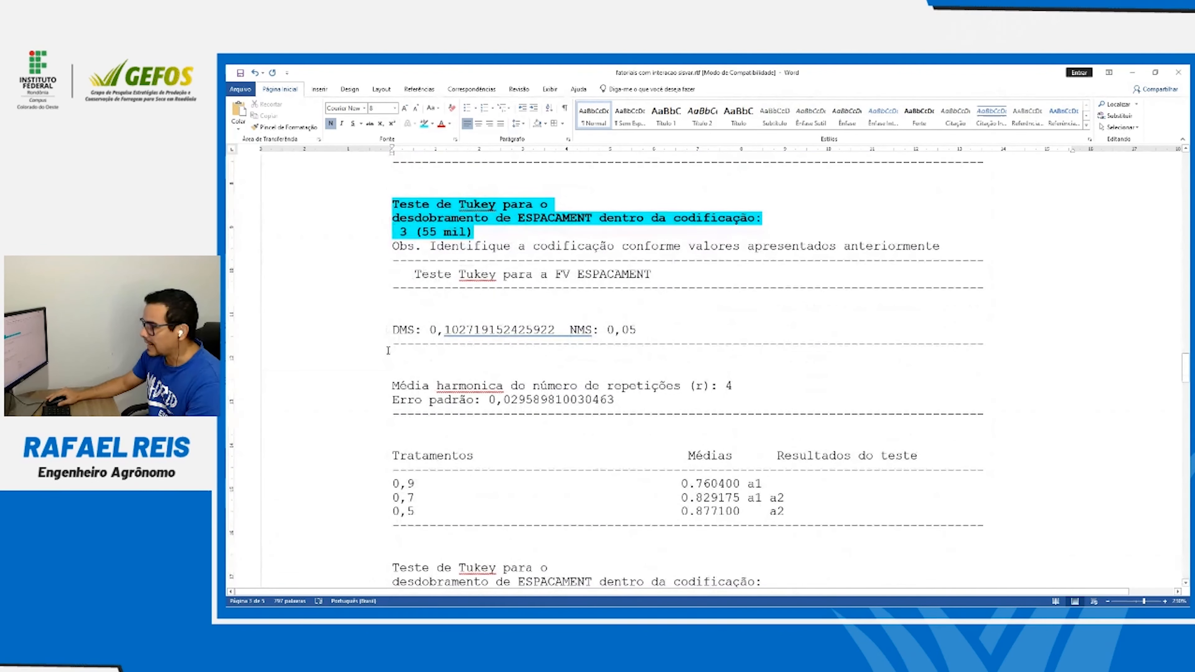
# Highlight the Tukey results table for ESPACAMENT within coding 3 (55 mil) in turquoise, from its header to the closing dashed line
pyautogui.moveTo(369, 463); pyautogui.dragTo(367, 525)
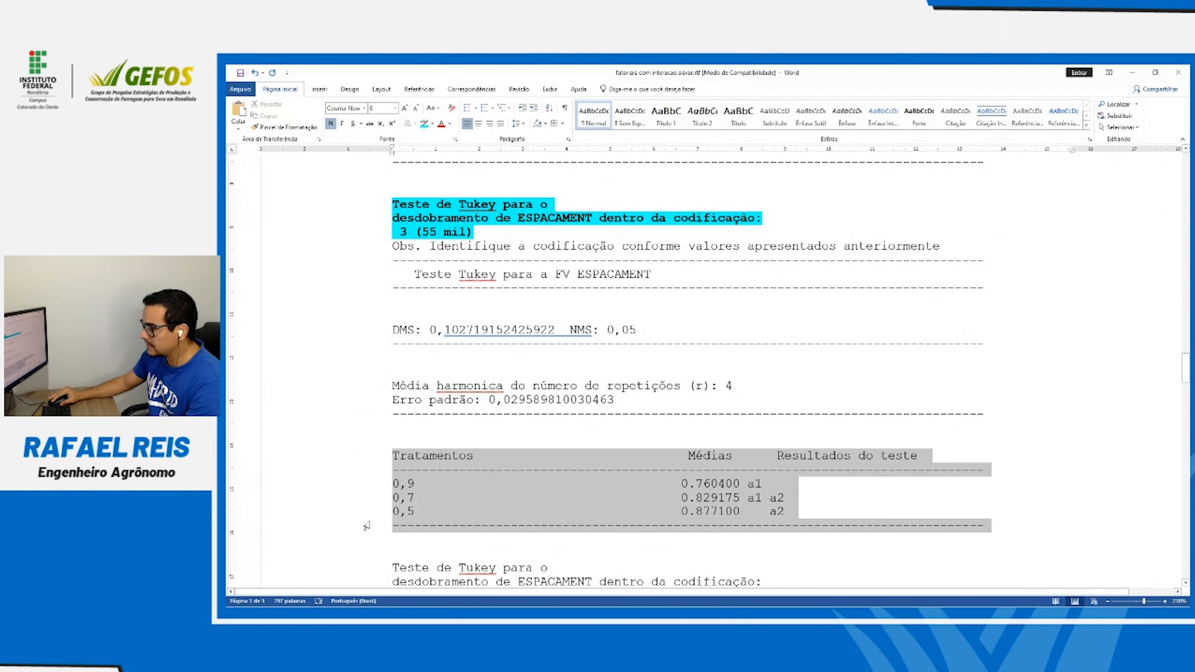
pyautogui.click(424, 123)
pyautogui.click(431, 495)
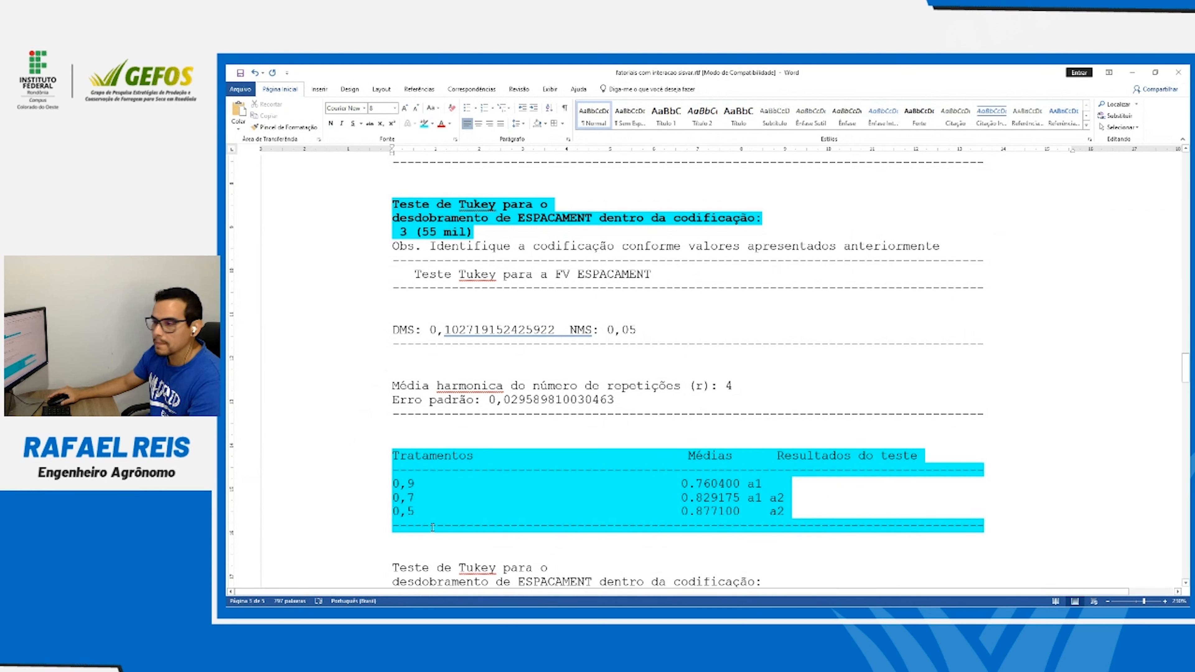
# Add the significance letters A for 0,5, AB for 0,7 and B for 0,9 in the 55 mil results table
pyautogui.click(779, 510)
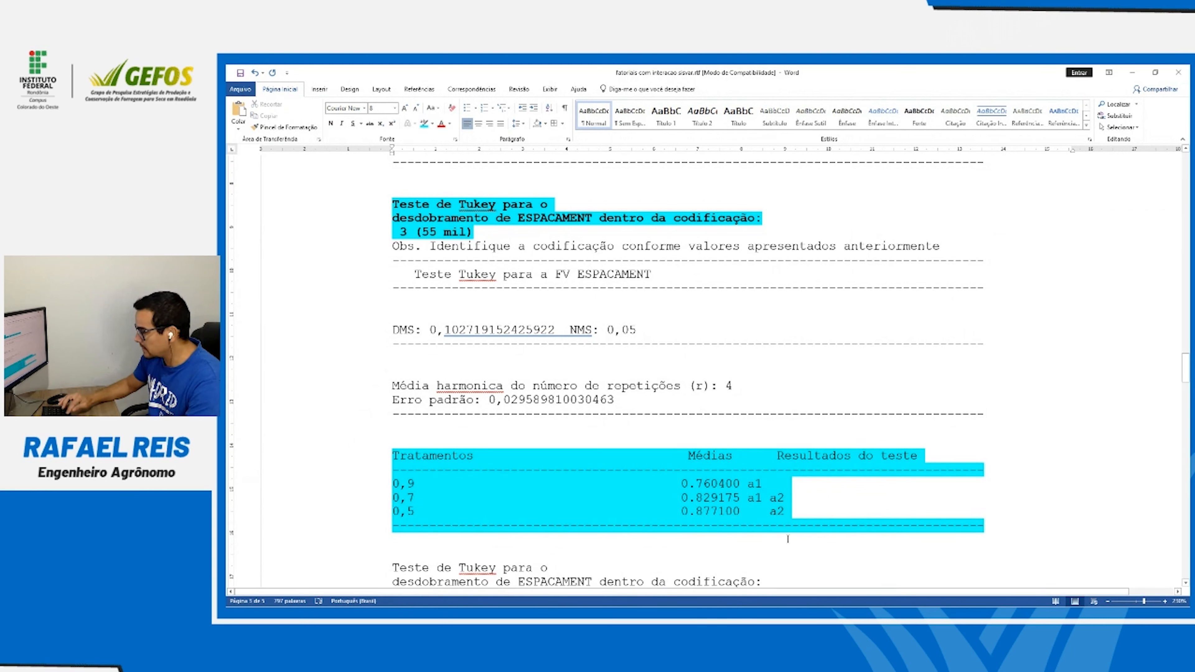
pyautogui.write('a2 ')
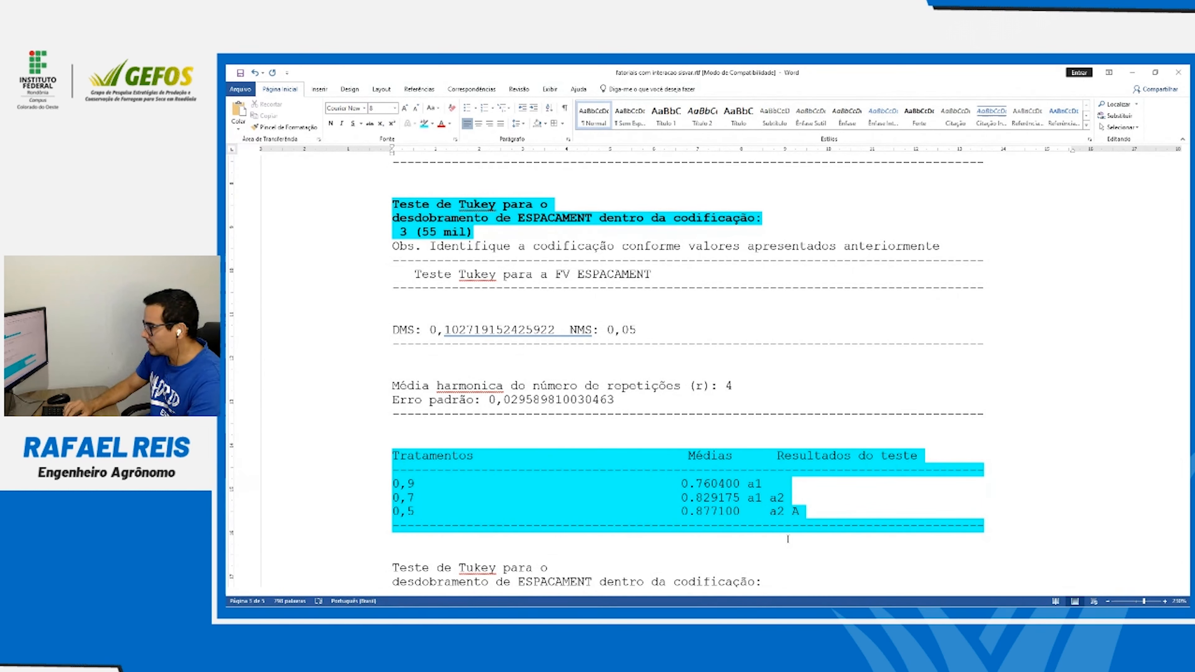
pyautogui.write('AB')
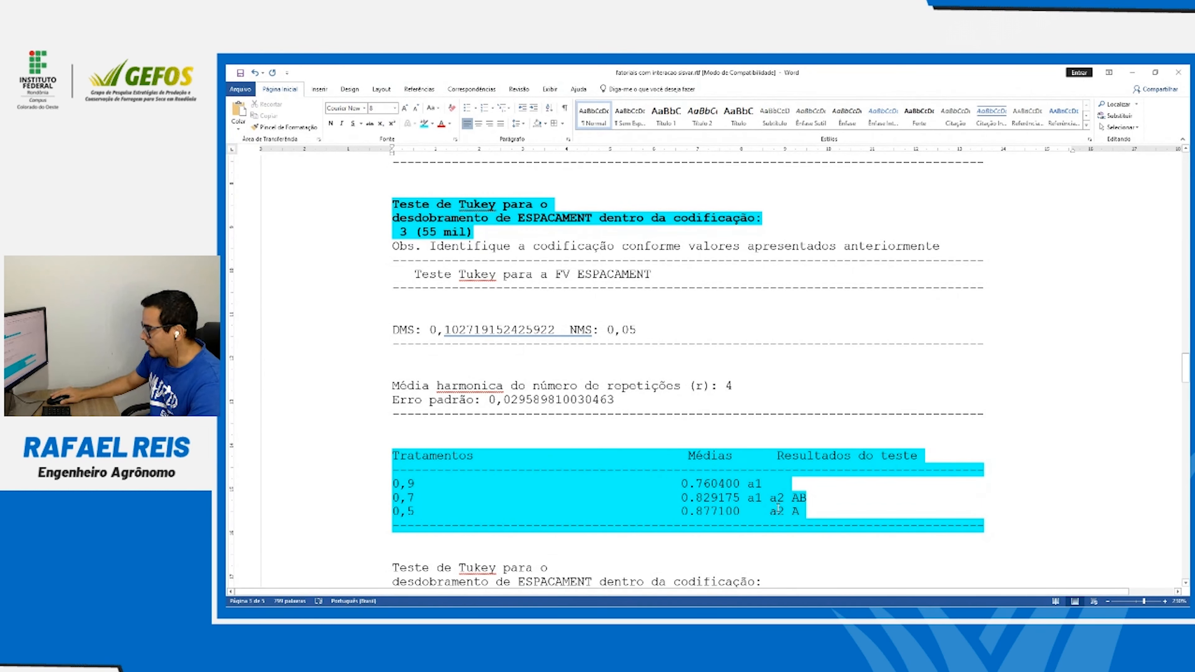
pyautogui.press('Up')
pyautogui.write('B')
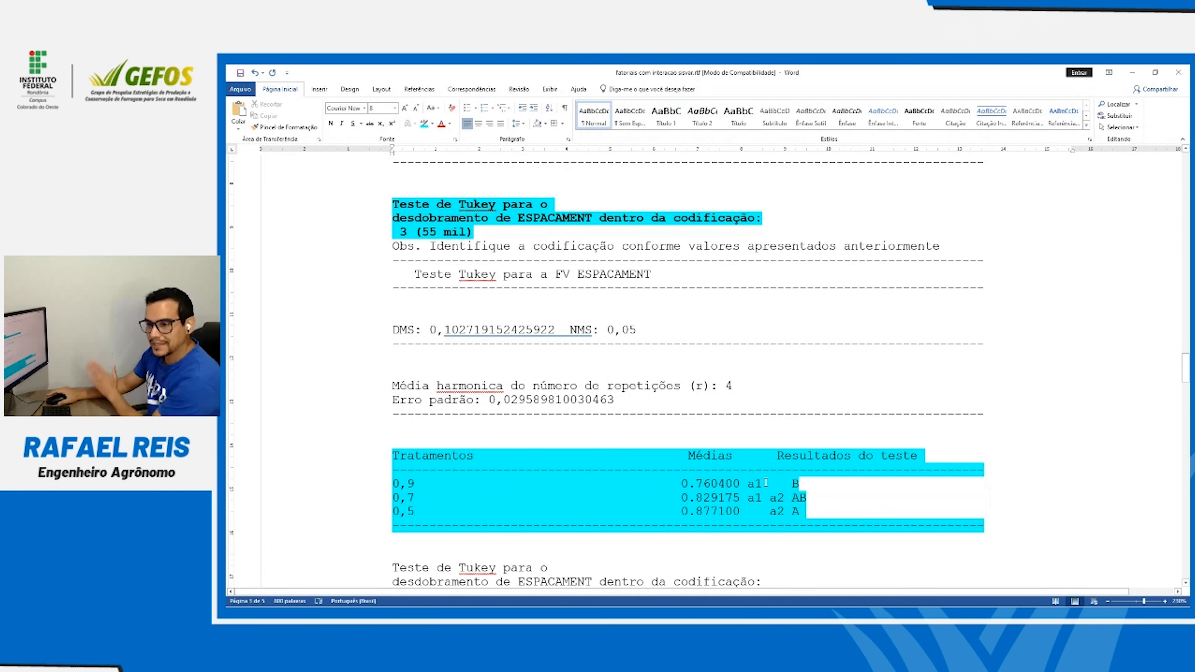
# Move the Tukey test block for ESPACAMENT within coding 4 onto the next page
pyautogui.scroll(-9, 551, 295)
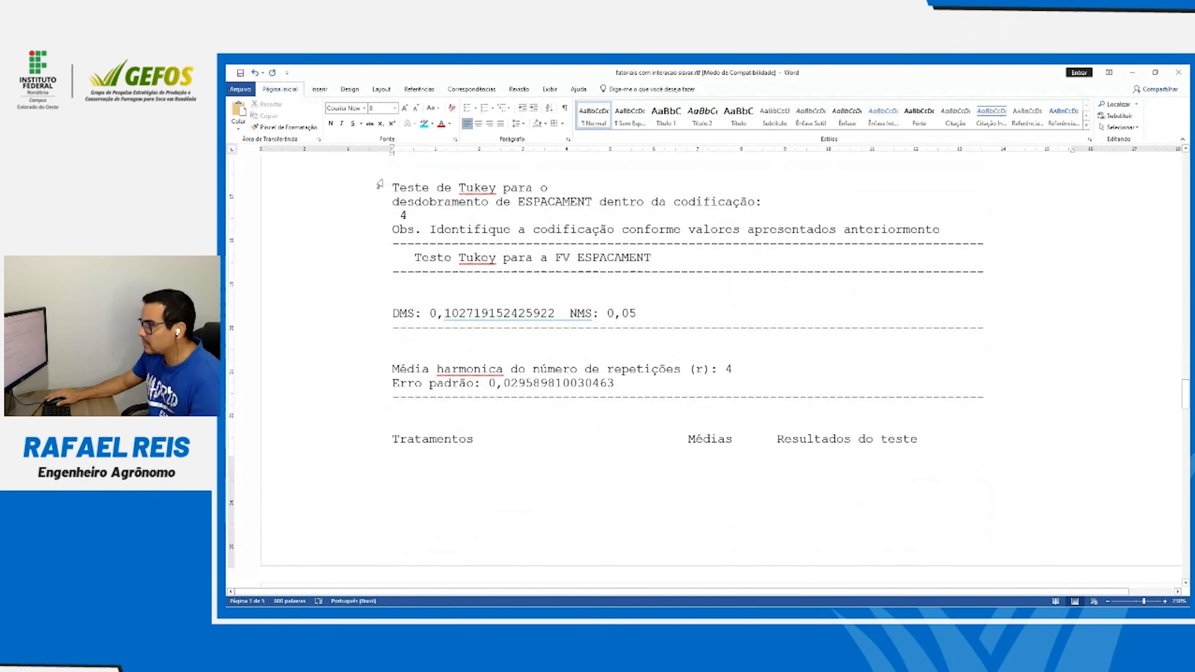
pyautogui.click(394, 188)
pyautogui.hotkey('ctrl', 'Return')
pyautogui.scroll(-5, 406, 209)
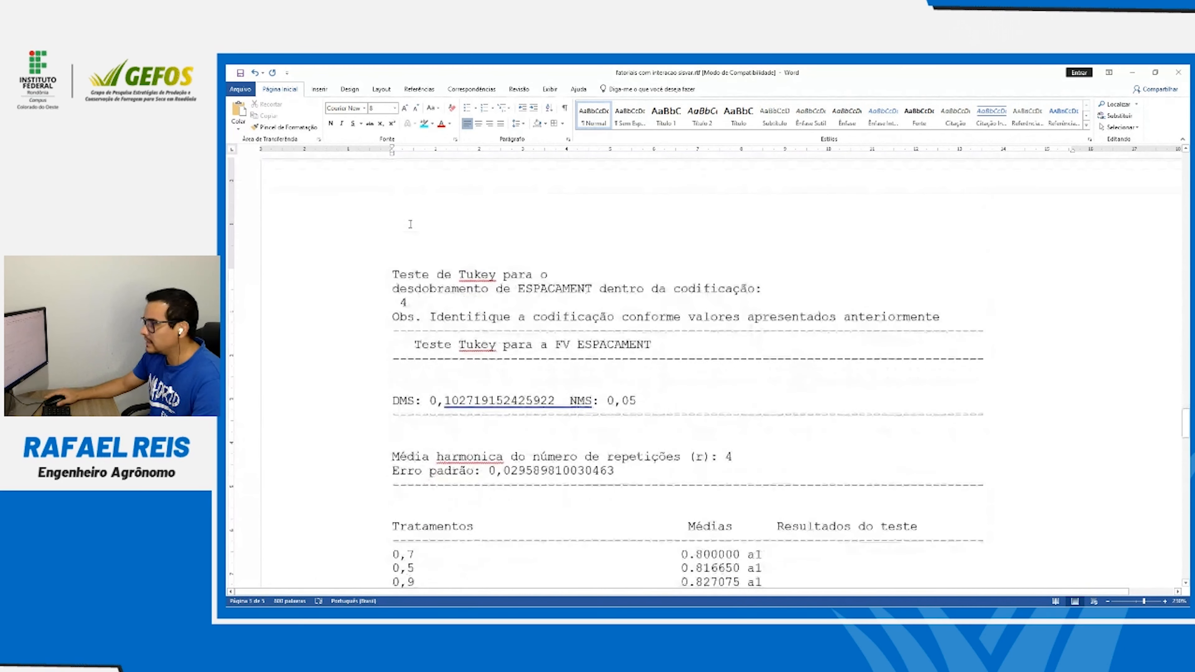
# Make the three-line Tukey test heading for ESPACAMENT within coding 4 bold and highlight it in turquoise
pyautogui.moveTo(371, 280); pyautogui.dragTo(370, 305)
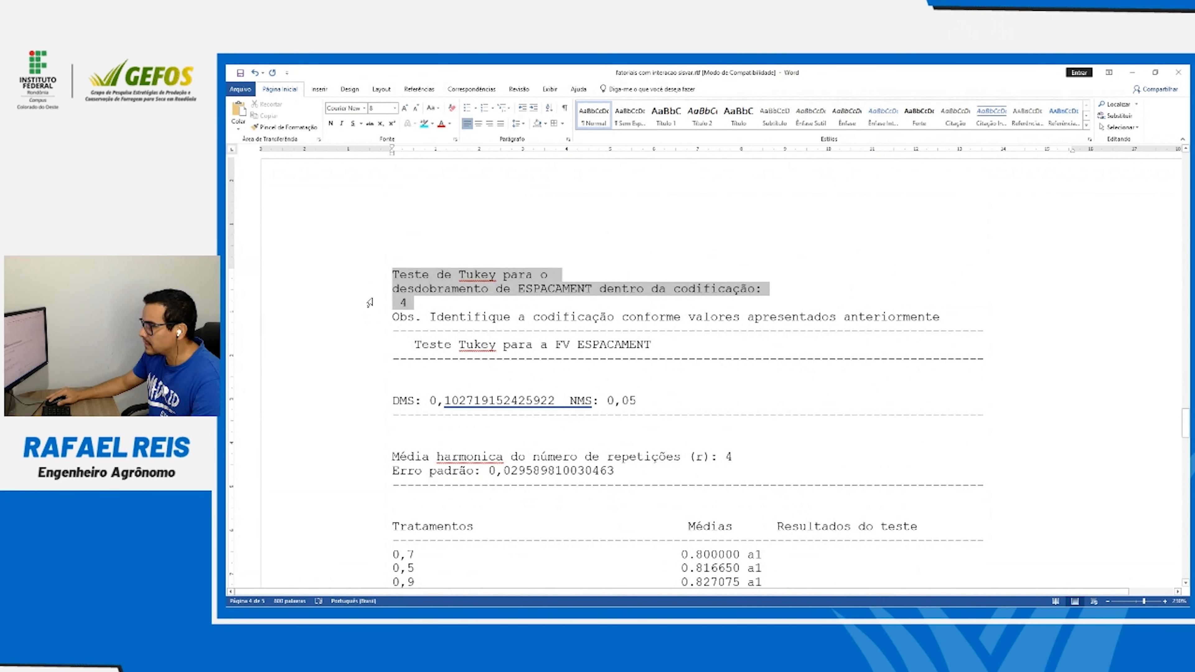
pyautogui.click(331, 123)
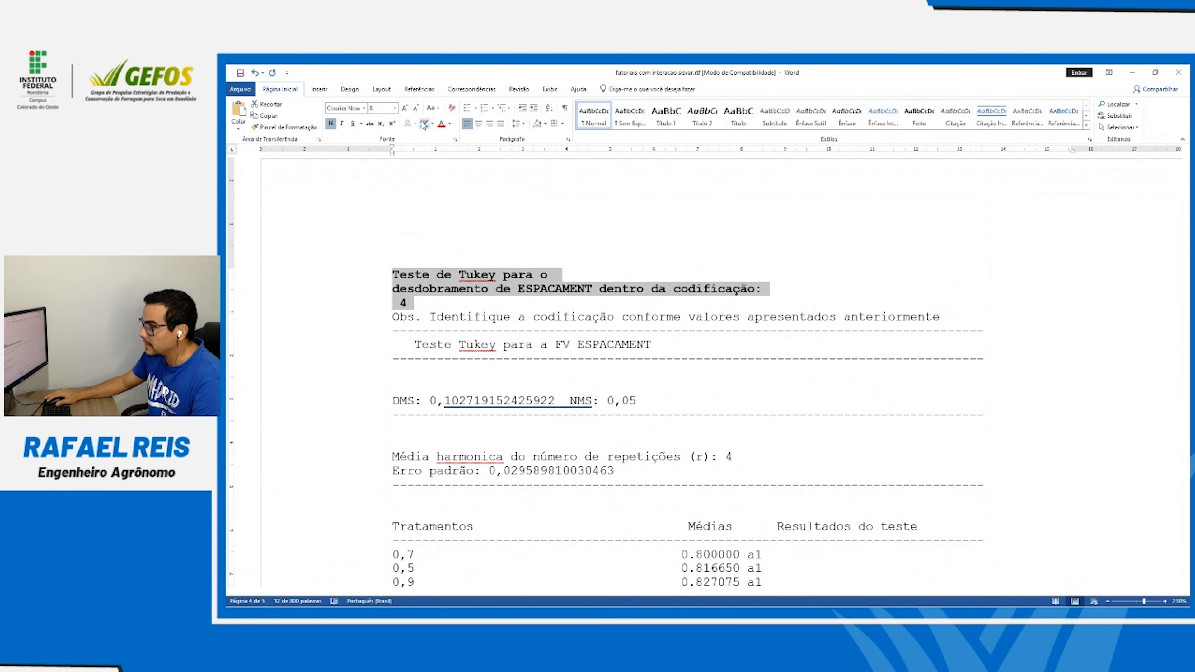
pyautogui.click(424, 124)
# Add the label (60 mil) after coding number 4 in the Tukey test heading
pyautogui.click(405, 302)
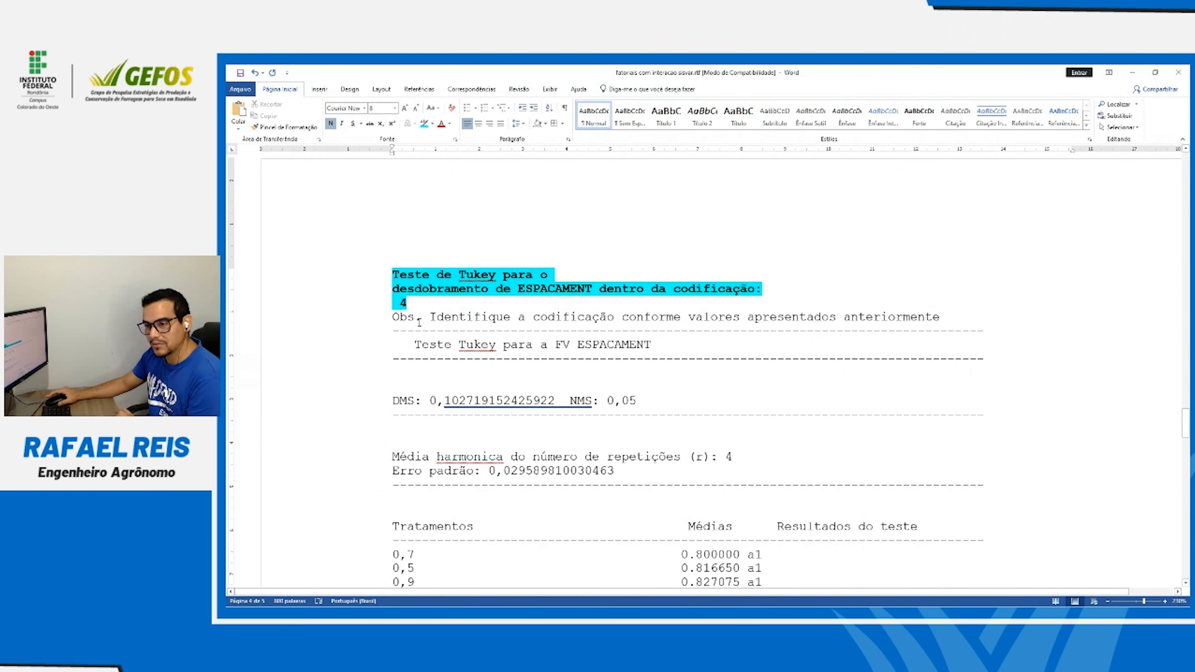
pyautogui.write('(60 DAS')
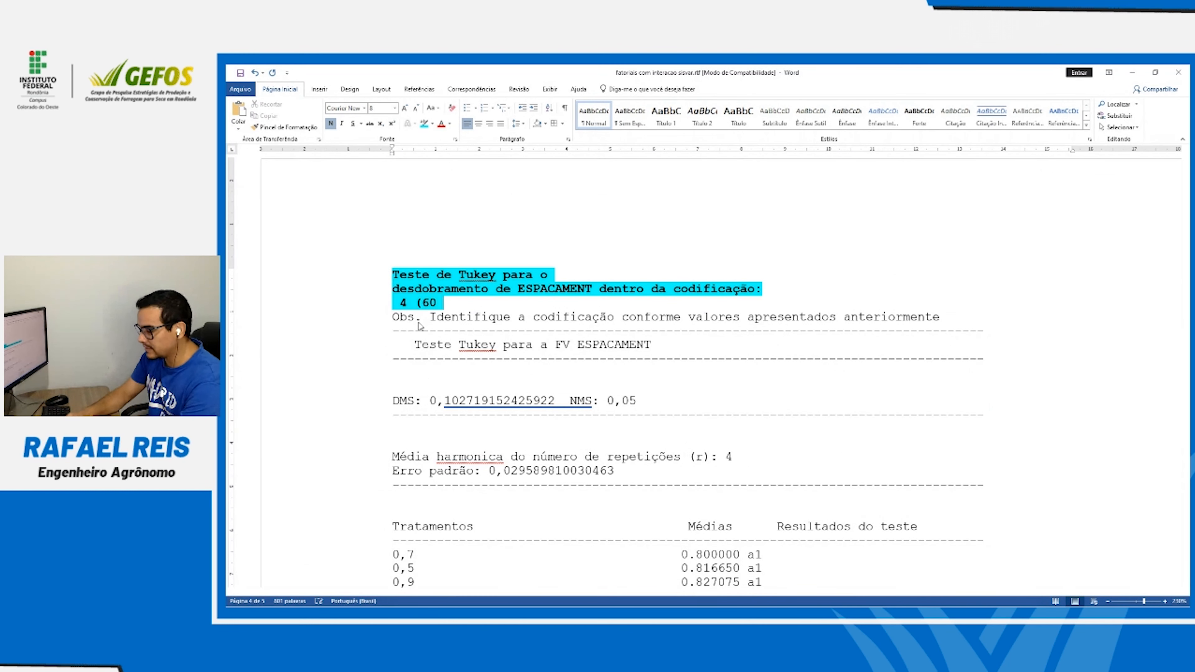
pyautogui.press('BackSpace')
pyautogui.press('BackSpace')
pyautogui.press('BackSpace')
pyautogui.write('das)')
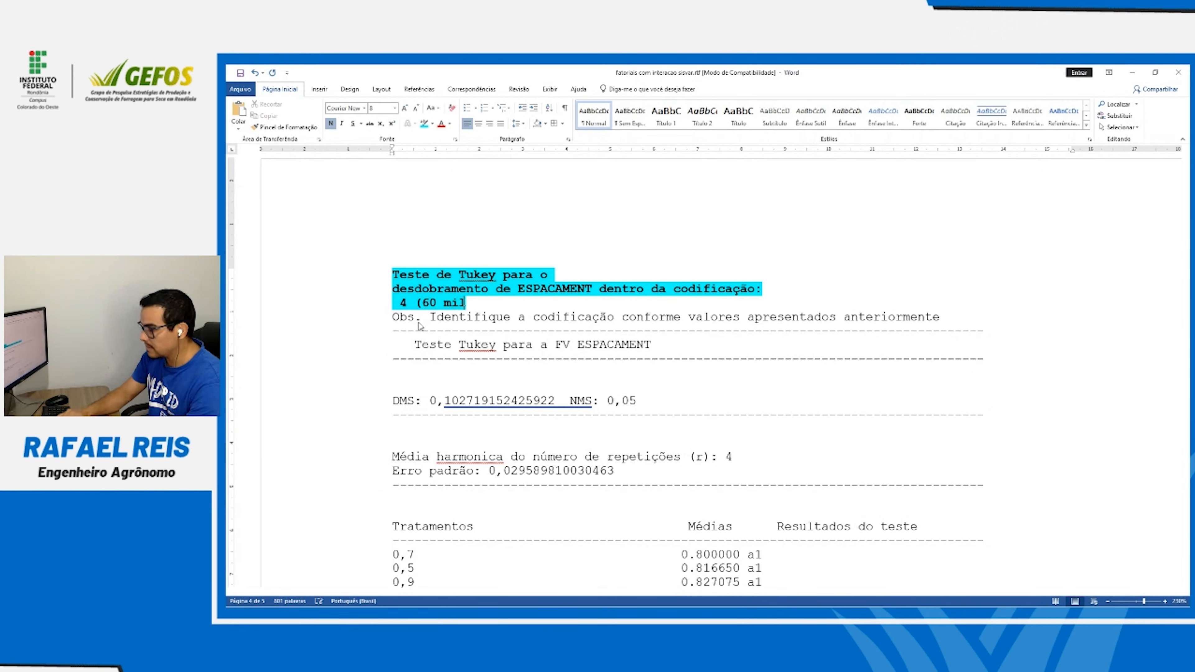
# Highlight the DENSIDADE coding list (45, 50, 55 and 60 mil) in turquoise, including its title
pyautogui.scroll(-15, 420, 322)
pyautogui.scroll(15, 420, 322)
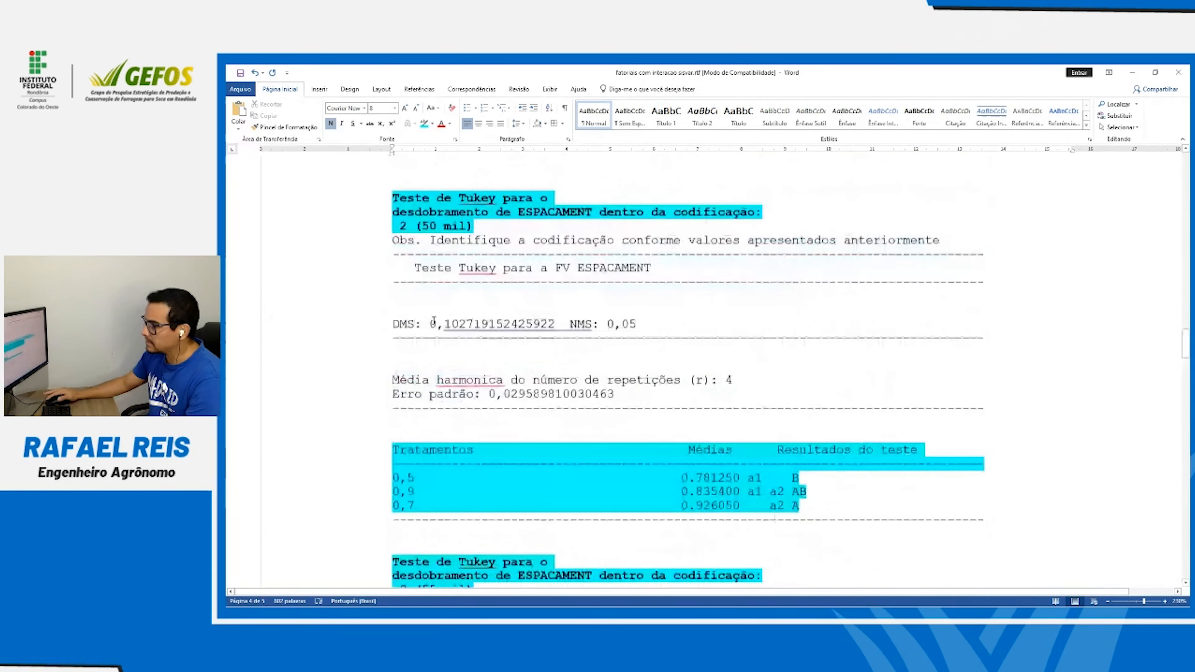
pyautogui.scroll(-1, 423, 328)
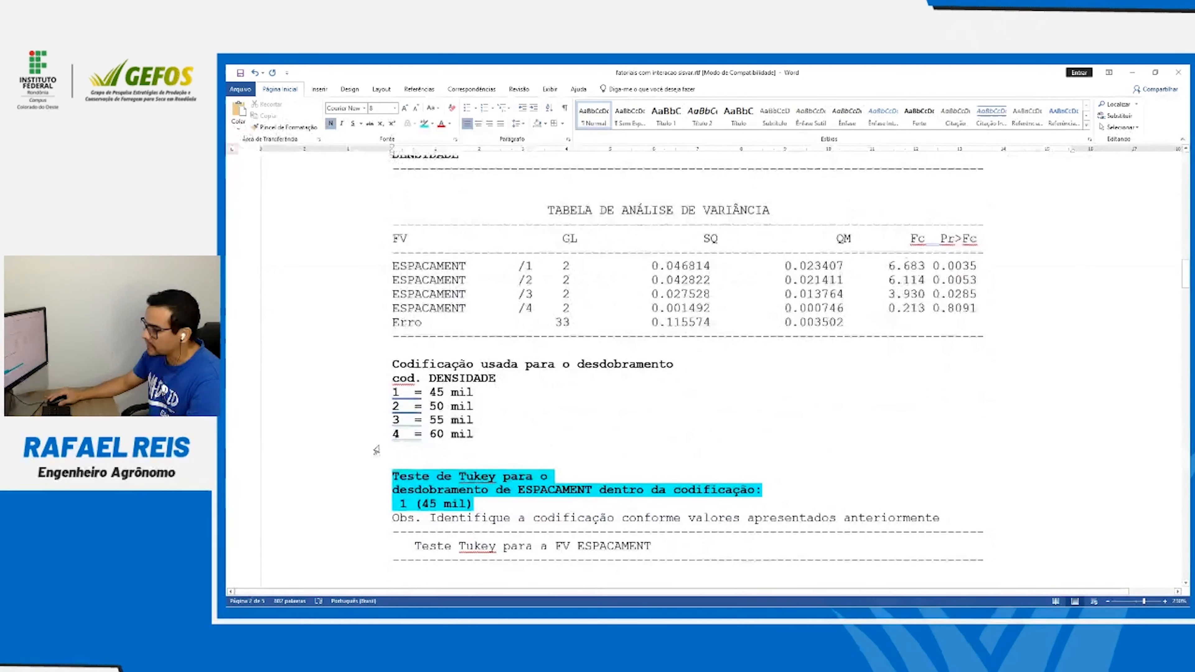
pyautogui.click(375, 435)
pyautogui.moveTo(375, 445); pyautogui.dragTo(366, 371)
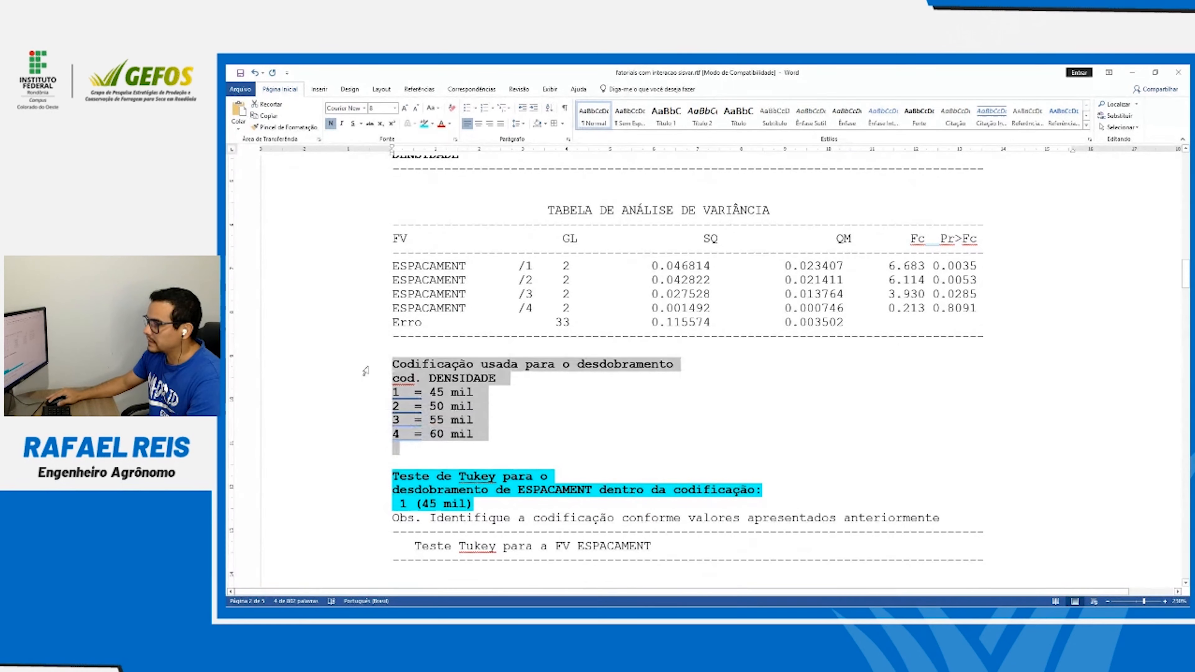
pyautogui.click(423, 123)
# Highlight the Tukey results table for ESPACAMENT within coding 4 (60 mil) in turquoise
pyautogui.scroll(-9, 426, 167)
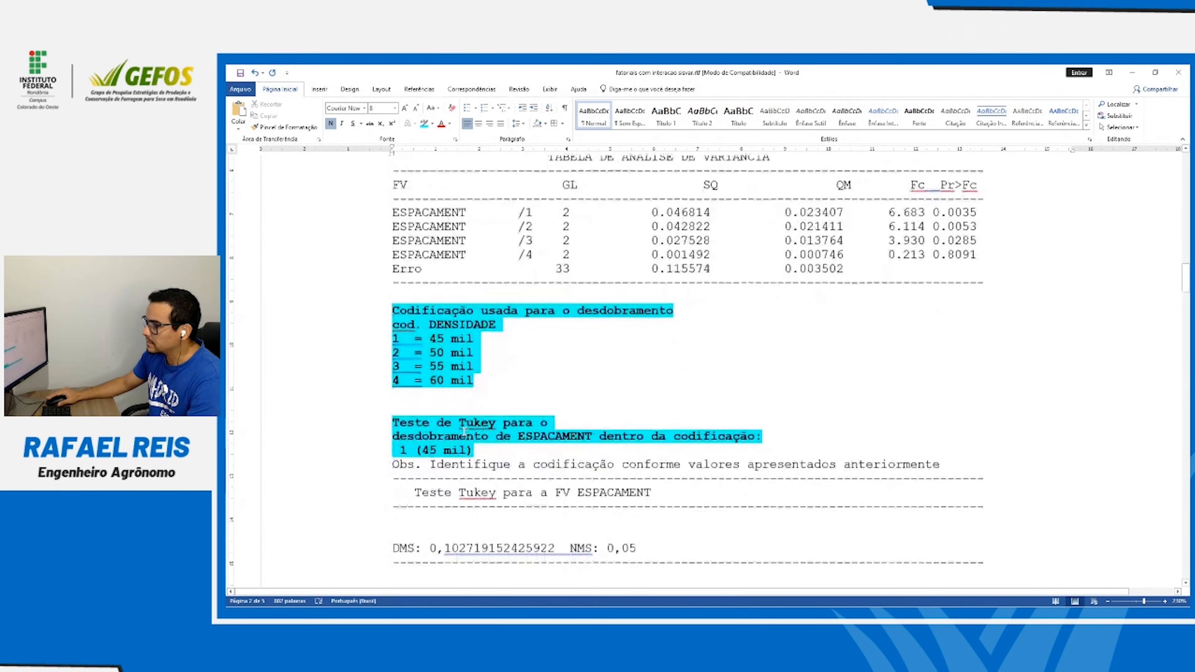
pyautogui.scroll(1, 467, 430)
pyautogui.scroll(-10, 466, 430)
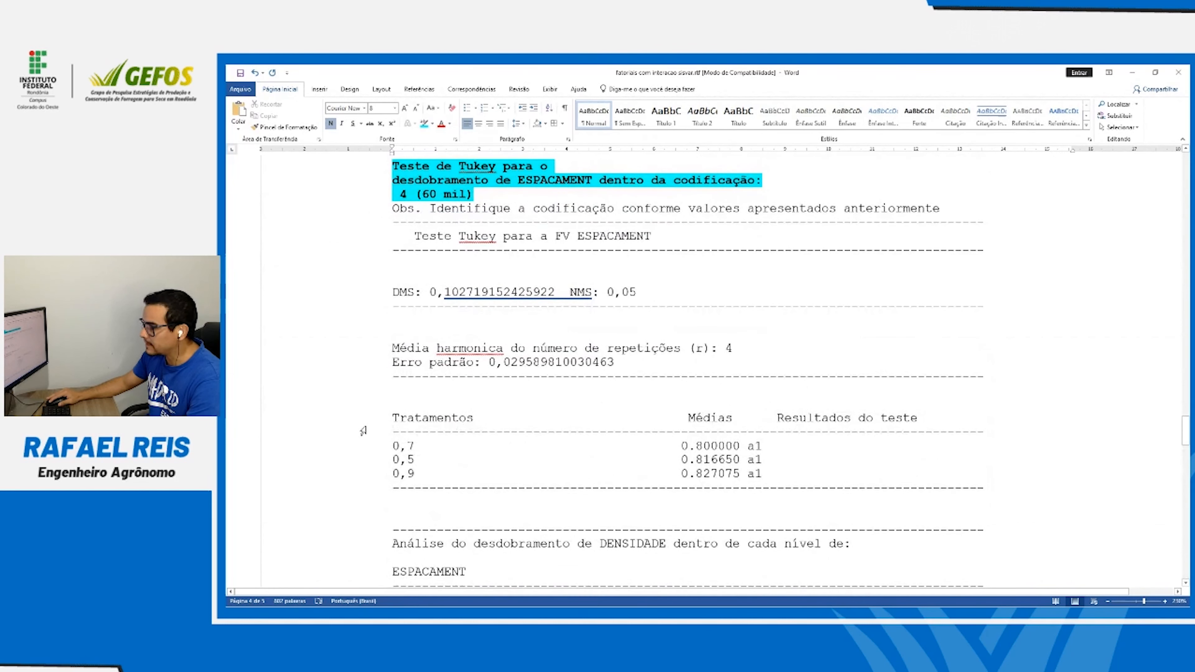
pyautogui.moveTo(362, 426); pyautogui.dragTo(359, 490)
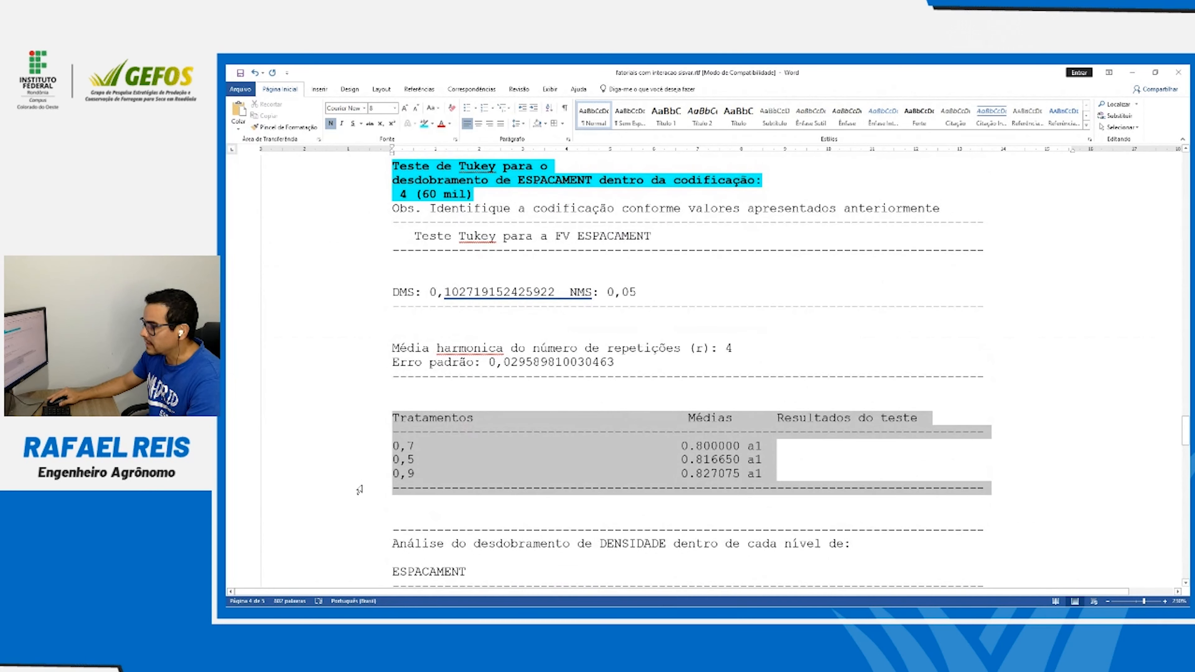
pyautogui.click(424, 123)
# Add the significance letter A to all three spacings, 0,7, 0,5 and 0,9, in the 60 mil results table
pyautogui.click(676, 487)
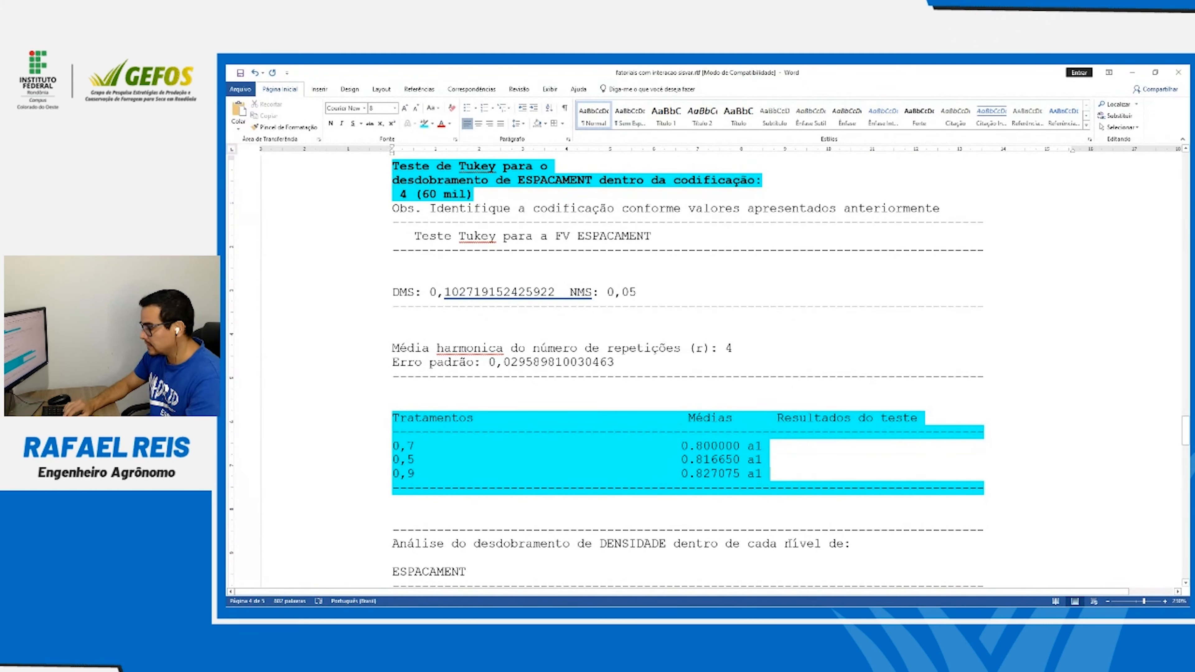
pyautogui.write('A')
pyautogui.press('Up')
pyautogui.write('AA')
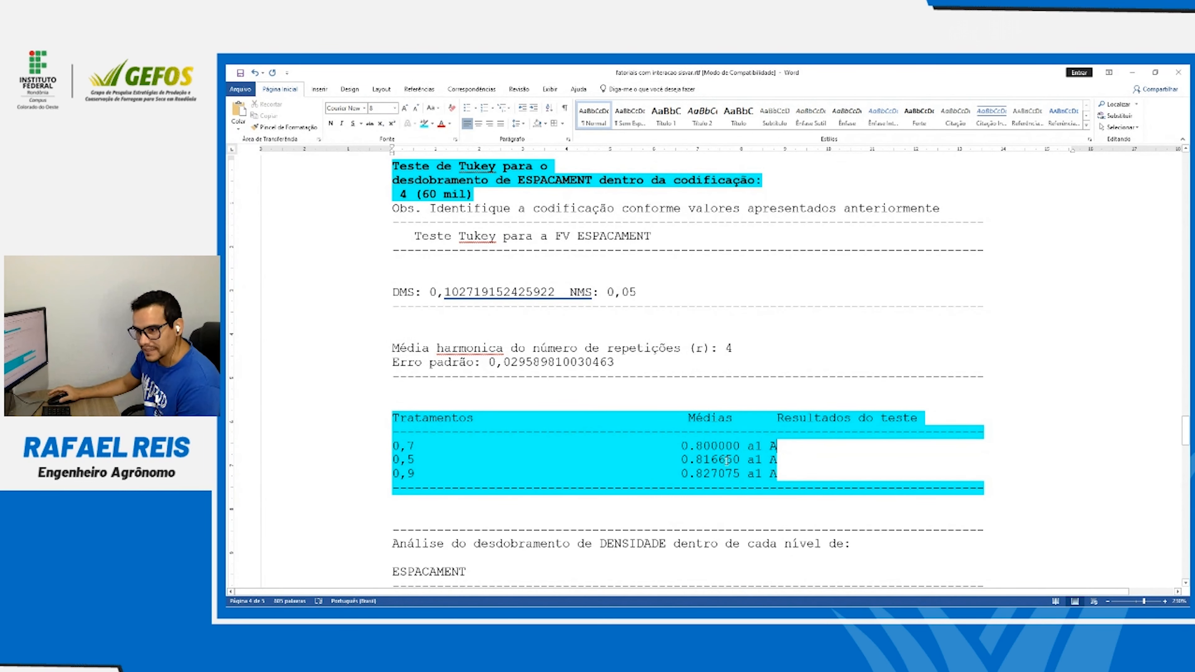
# Highlight the heading for the DENSIDADE analysis within each ESPACAMENT level in pink and delete the blank line below the variance table's title
pyautogui.scroll(-6, 726, 460)
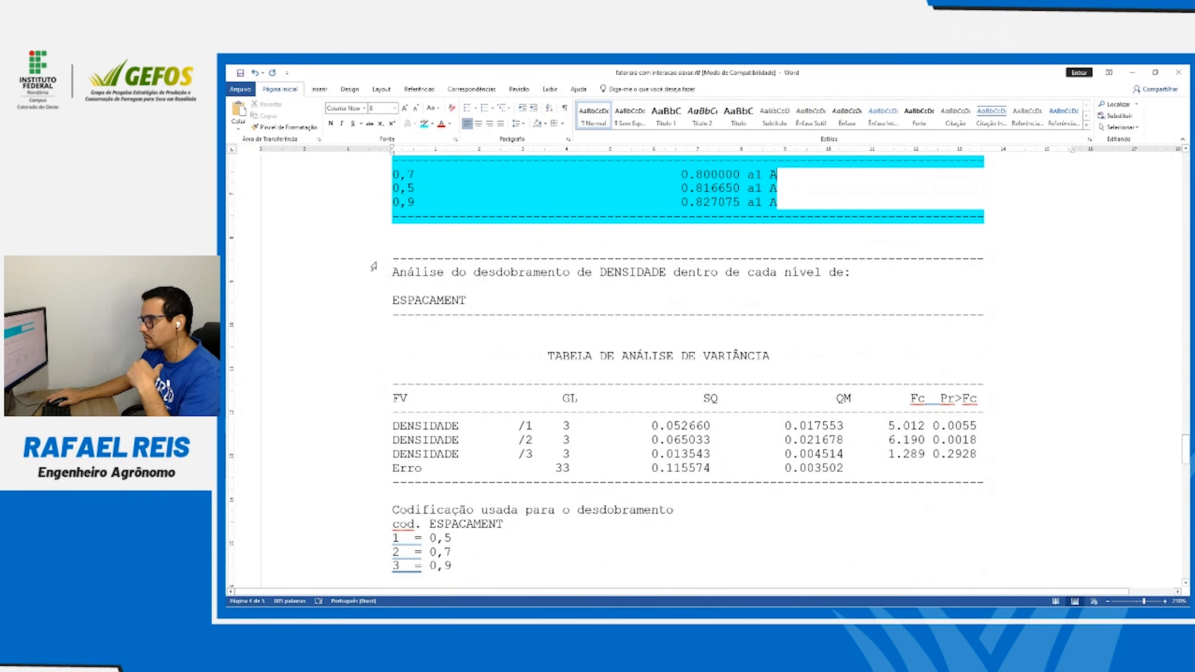
pyautogui.moveTo(374, 265); pyautogui.dragTo(377, 319)
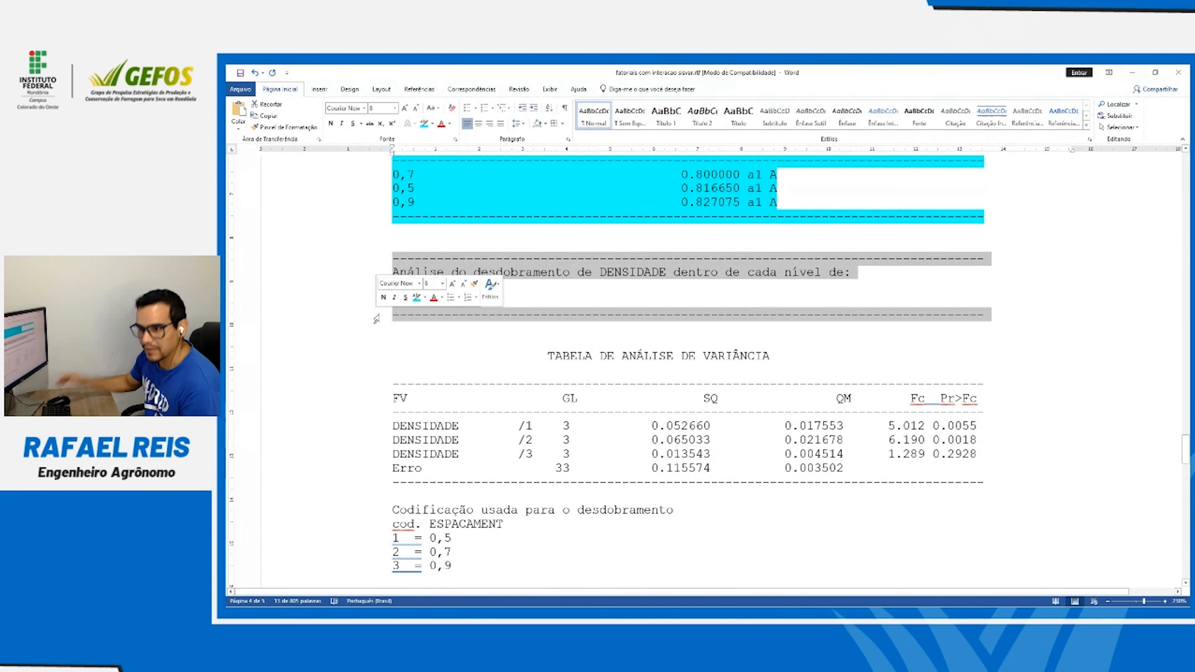
pyautogui.click(432, 124)
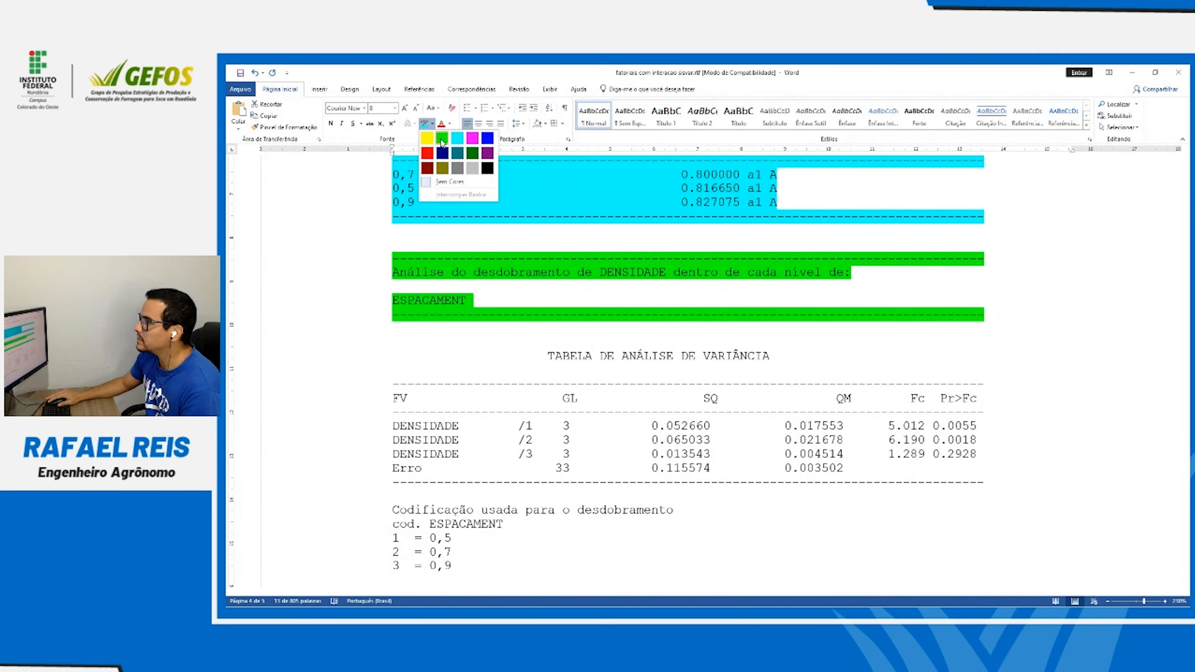
pyautogui.click(472, 137)
pyautogui.click(495, 271)
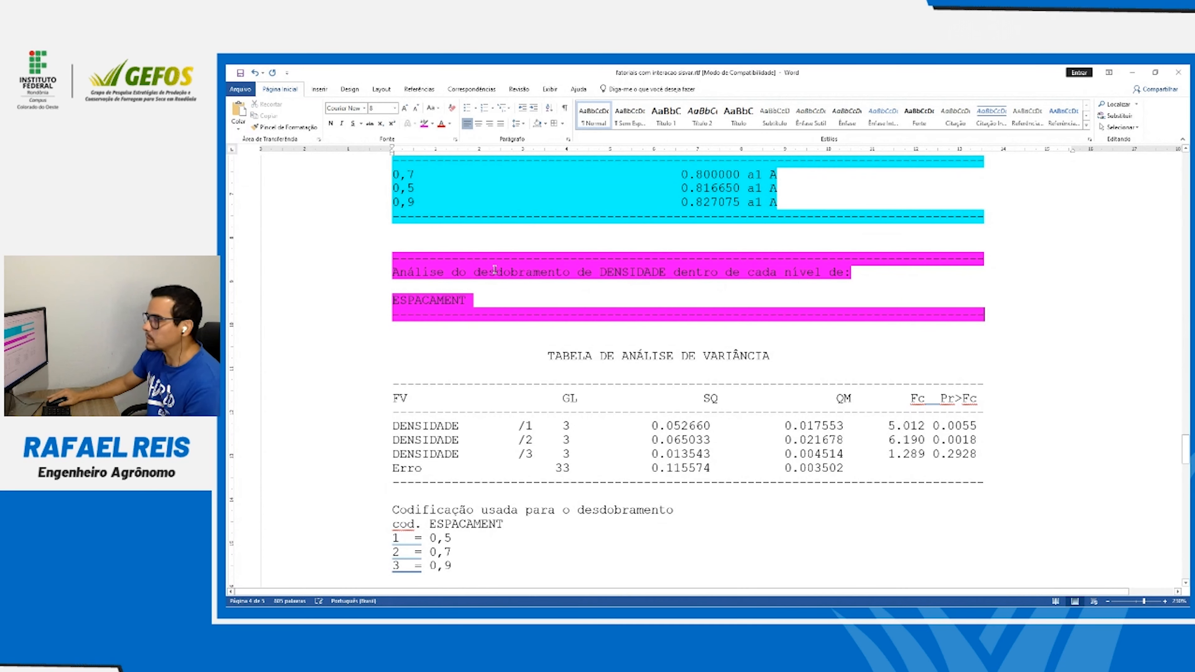
pyautogui.scroll(-1, 494, 269)
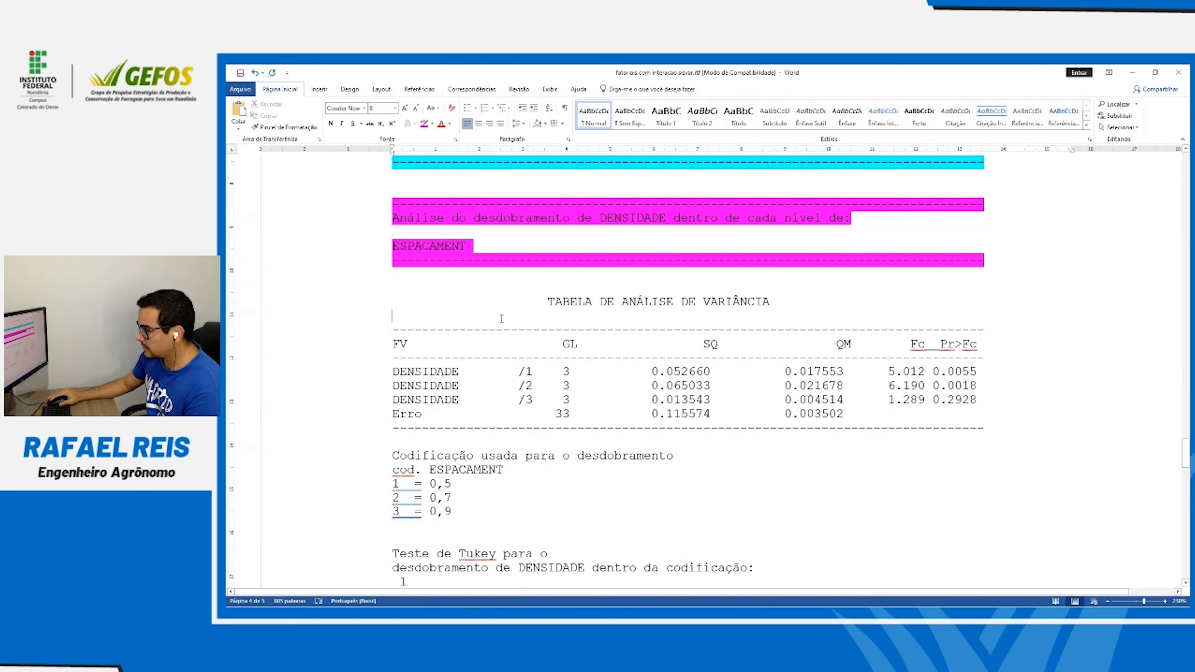
pyautogui.press('Delete')
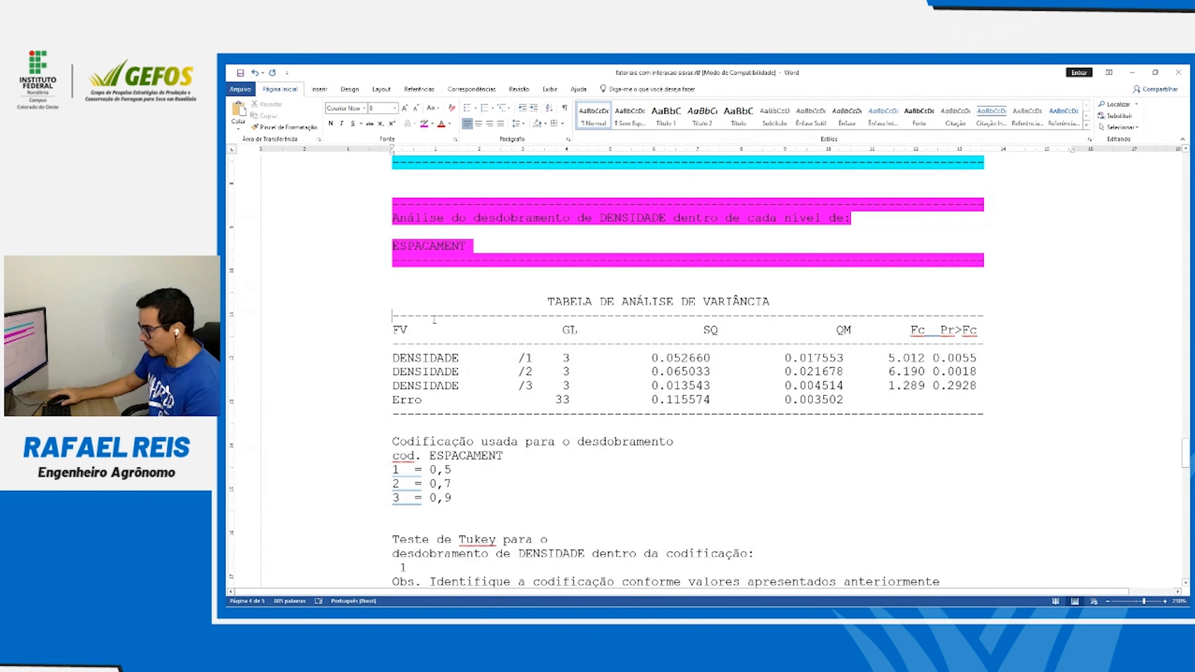
# Examine the DENSIDADE /1, /2 and /3 rows of the analysis of variance table one by one
pyautogui.click(369, 358)
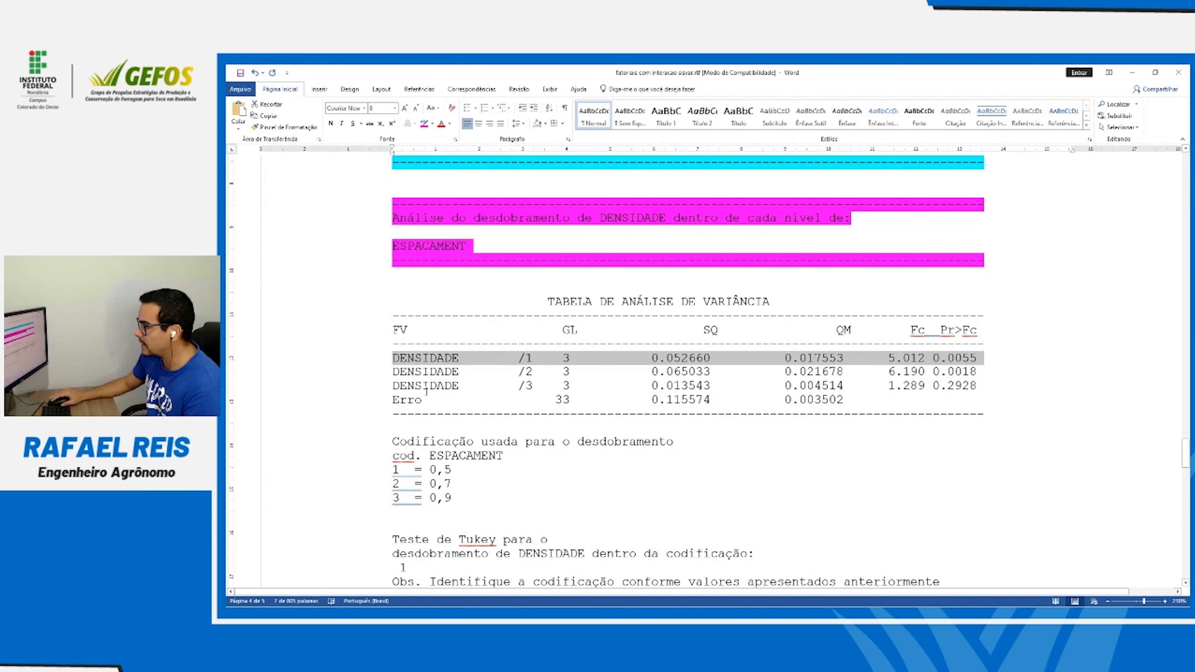
pyautogui.click(355, 373)
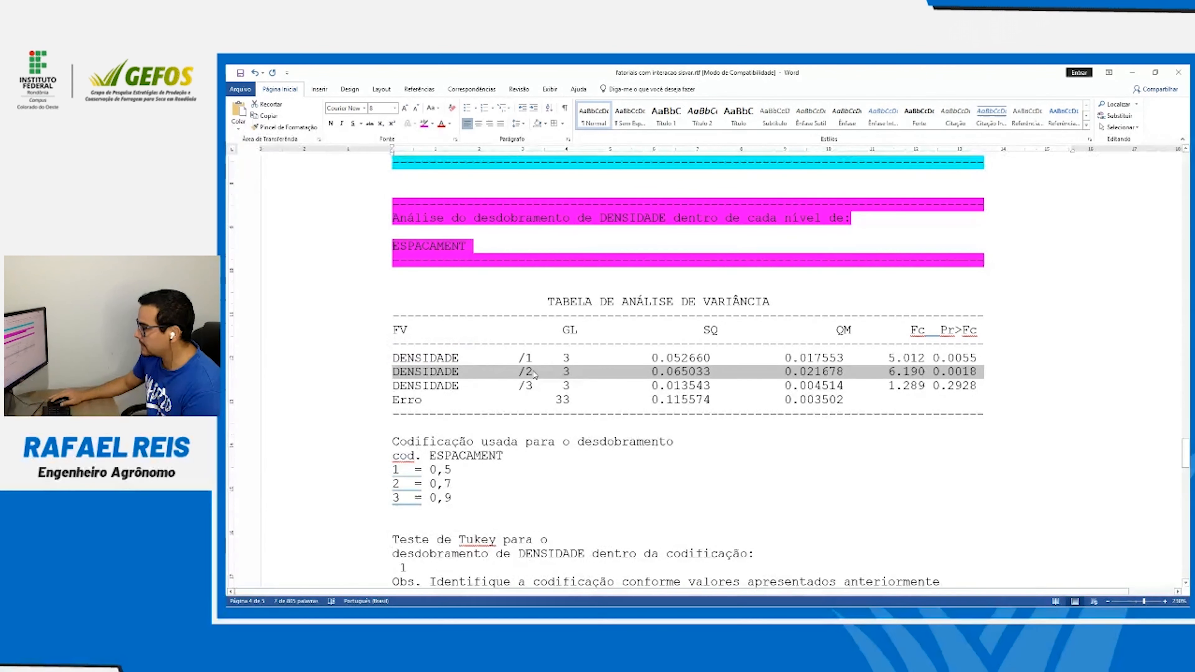
pyautogui.click(382, 390)
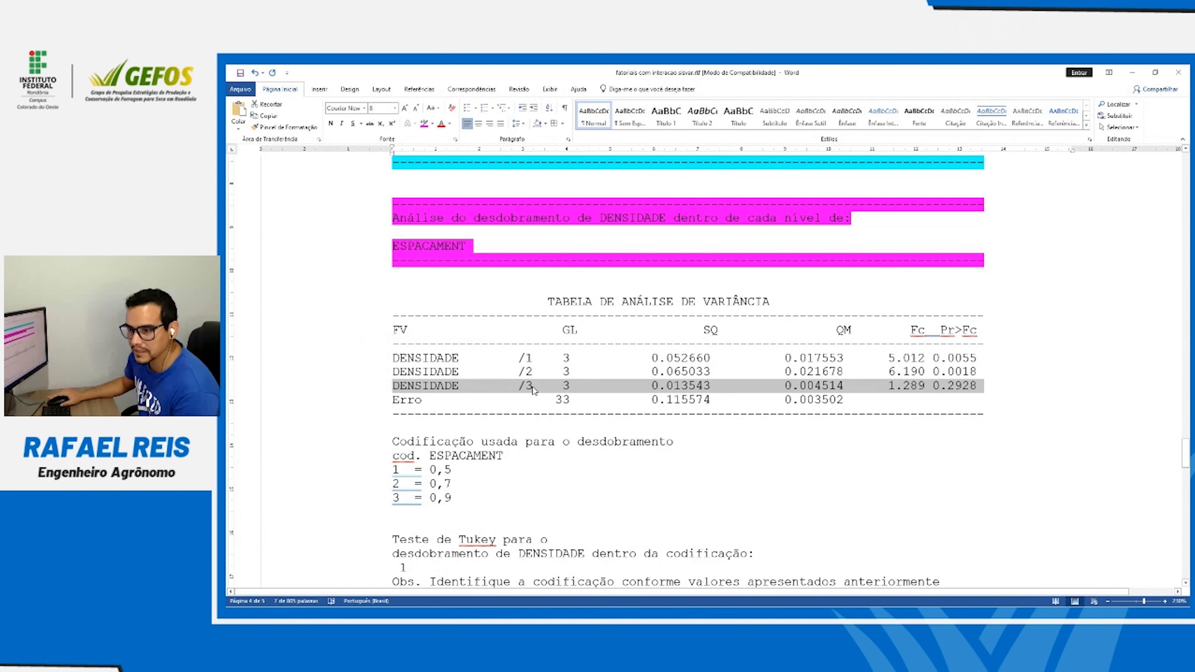
# Make the ESPACAMENT coding list (0,5, 0,7 and 0,9) and its title bold and highlight them in pink
pyautogui.scroll(-1, 532, 389)
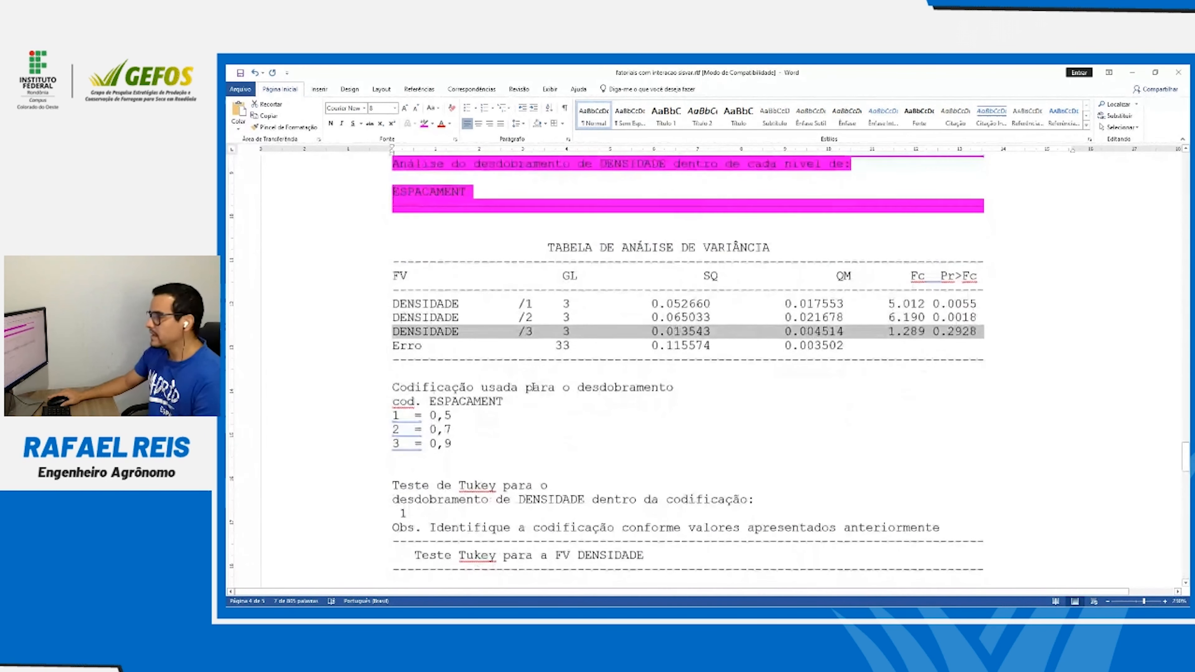
pyautogui.scroll(-1, 532, 389)
pyautogui.moveTo(356, 333); pyautogui.dragTo(356, 393)
pyautogui.hotkey('ctrl', 'n')
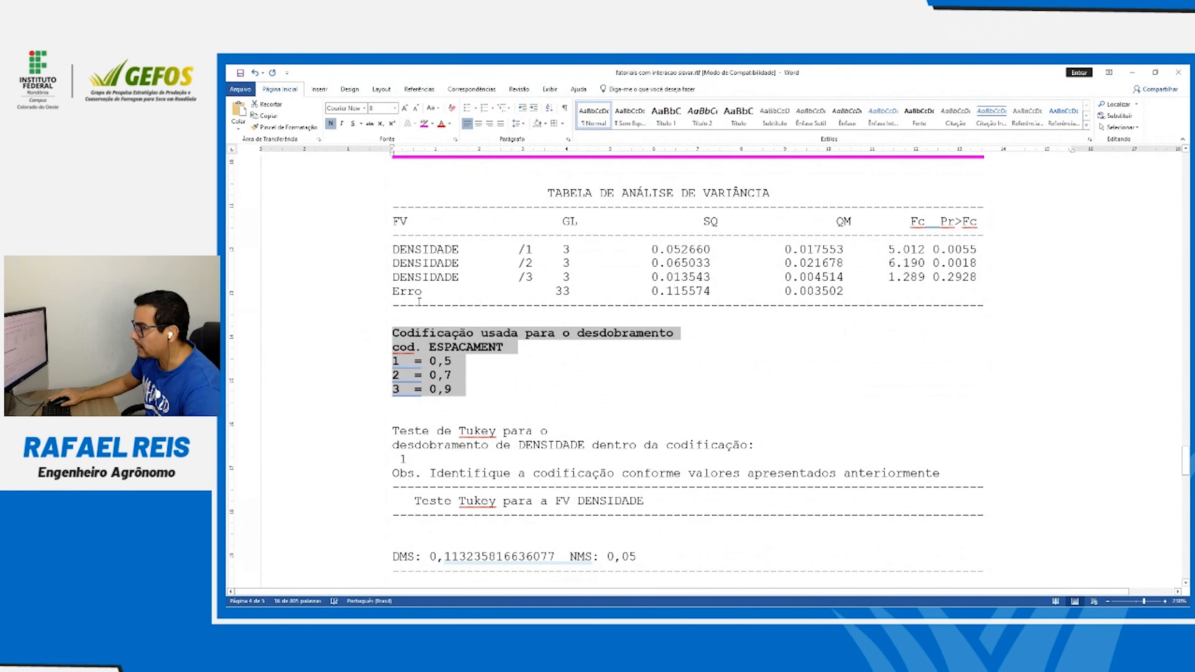
pyautogui.click(422, 124)
pyautogui.click(479, 352)
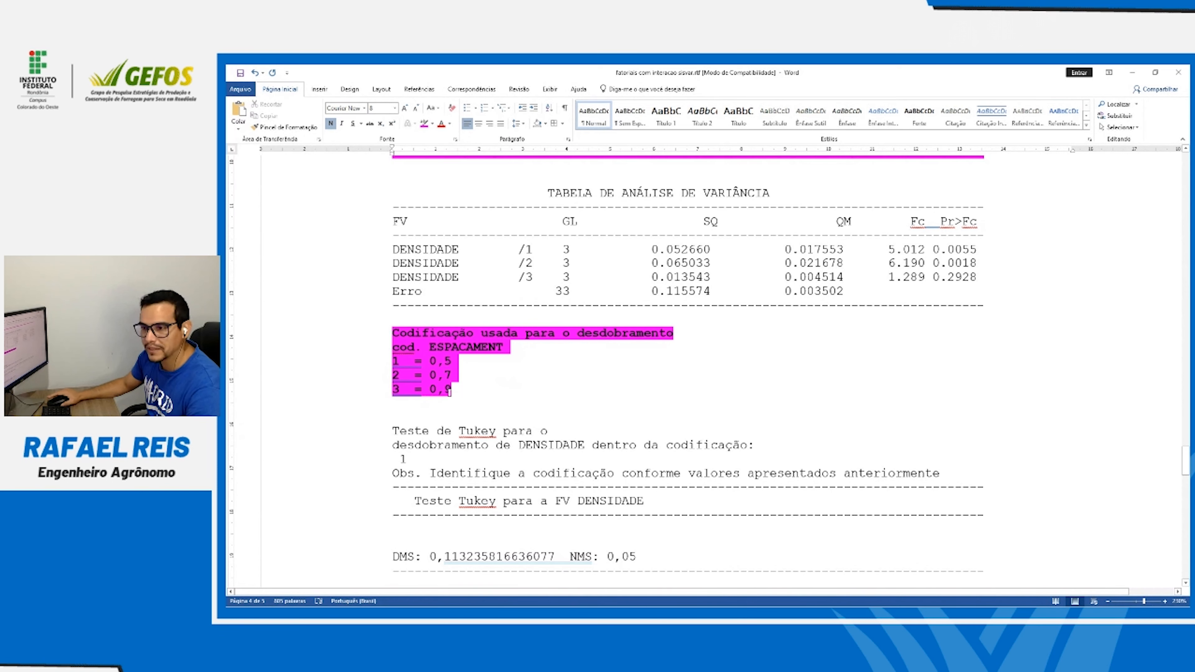
# Move the Tukey test block for DENSIDADE within coding 1 onto the next page
pyautogui.scroll(-5, 449, 391)
pyautogui.scroll(8, 450, 391)
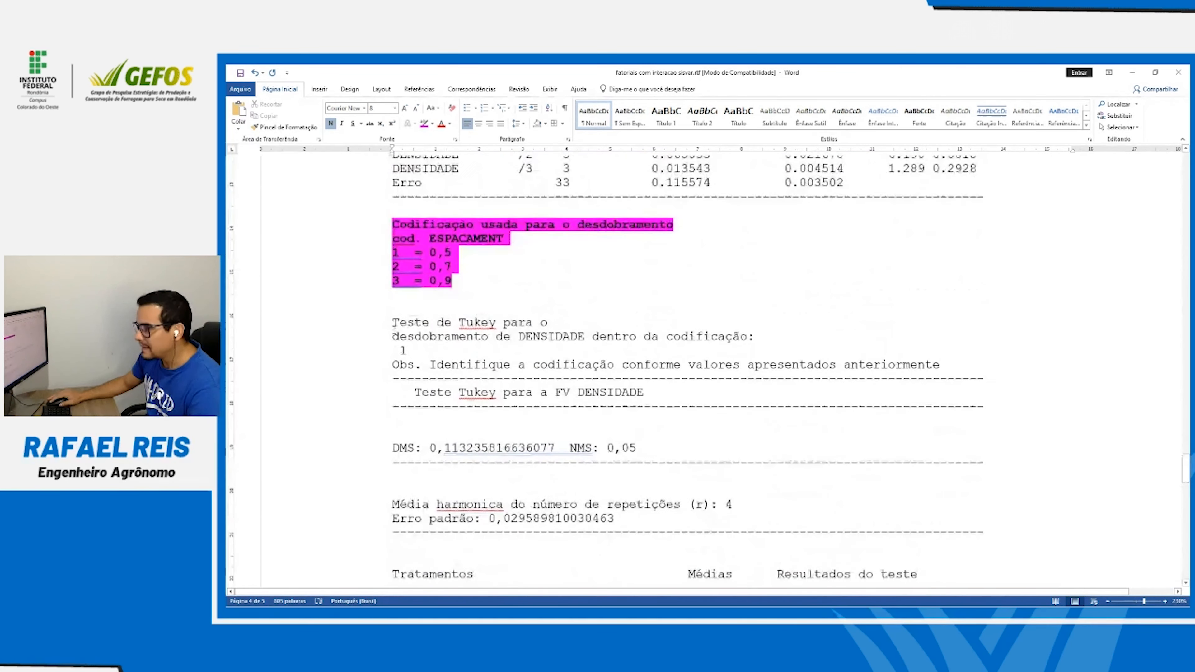
pyautogui.scroll(-12, 392, 323)
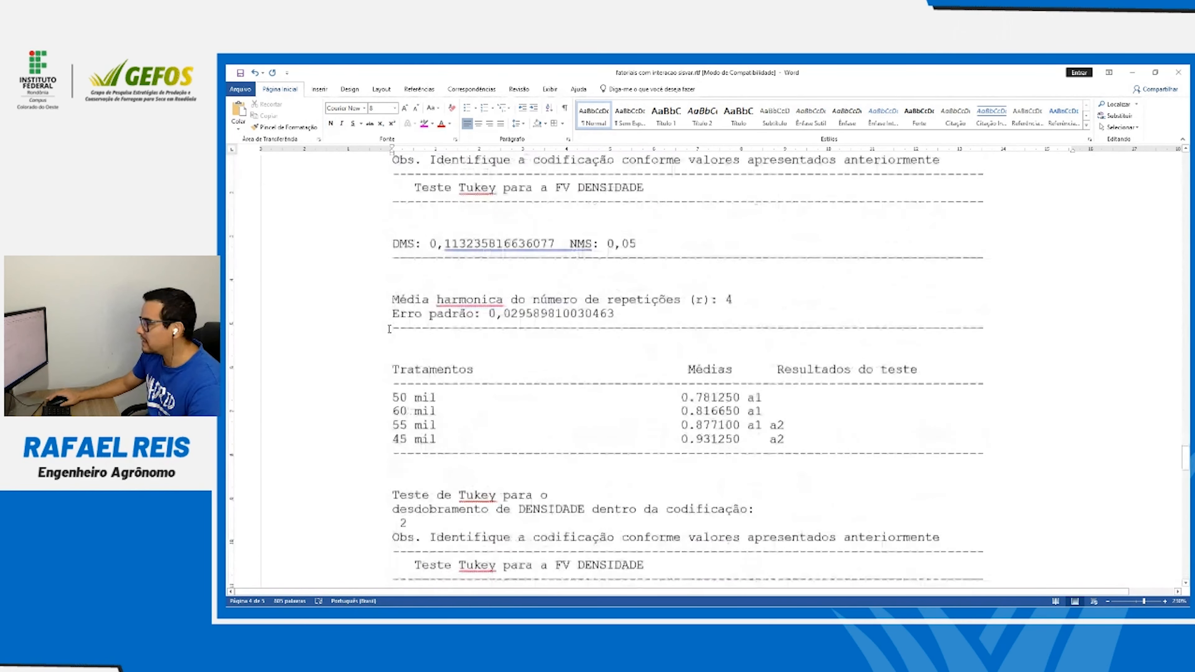
# Highlight the heading of the Tukey test for DENSIDADE within coding 1 in pink and make it bold
pyautogui.scroll(4, 353, 230)
pyautogui.moveTo(353, 230); pyautogui.dragTo(355, 249)
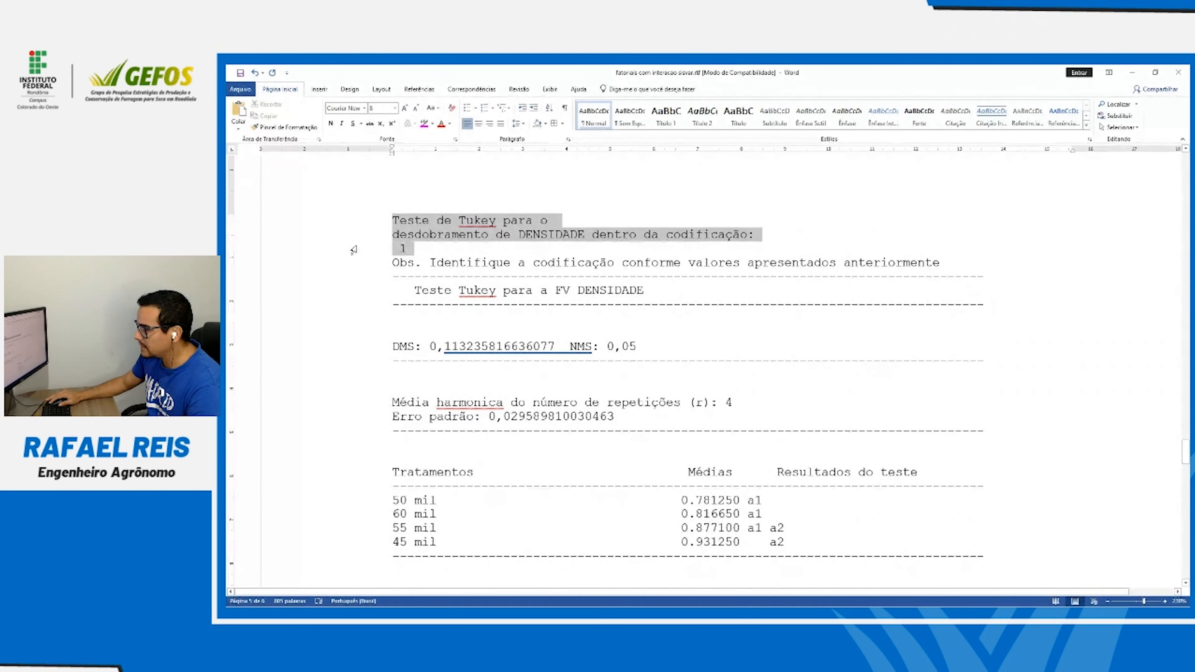
pyautogui.click(424, 123)
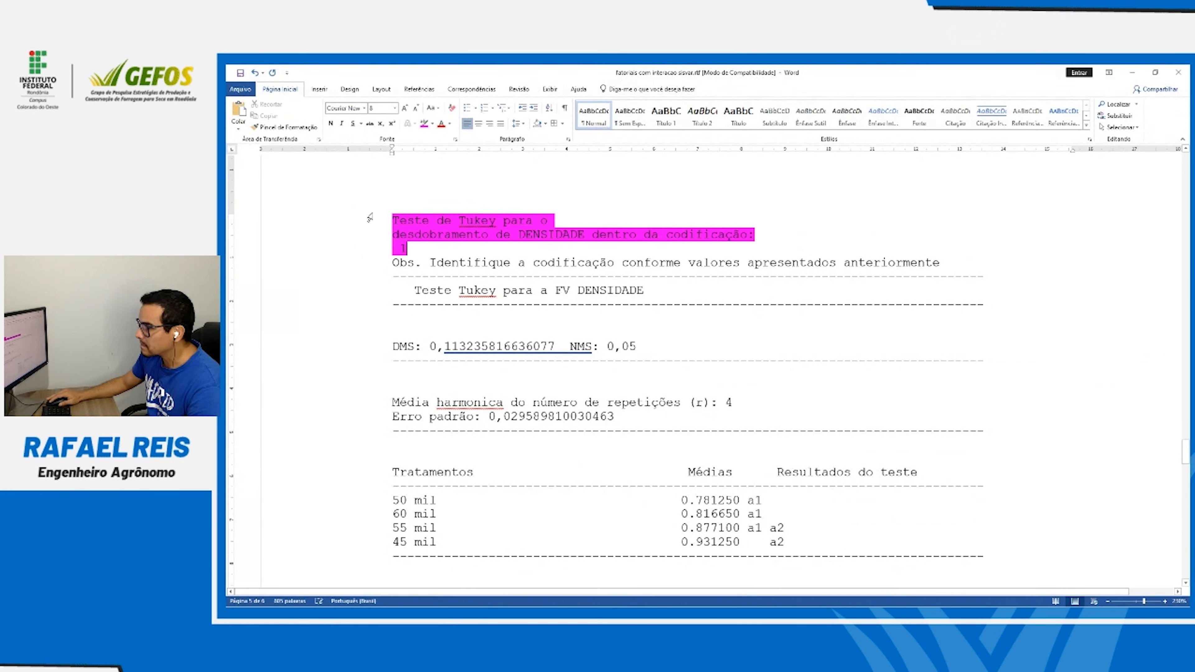
pyautogui.moveTo(371, 240)
pyautogui.mouseDown()
pyautogui.moveTo(366, 220)
pyautogui.moveTo(366, 246)
pyautogui.mouseUp()
pyautogui.click(370, 232)
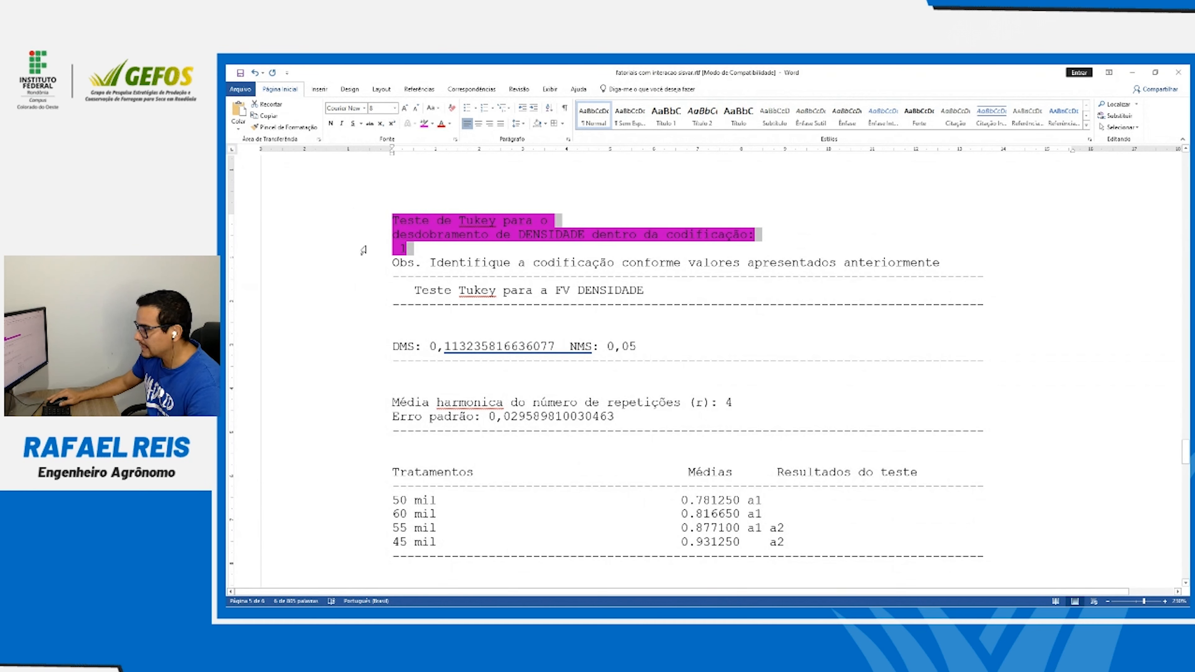
pyautogui.click(331, 124)
# Add the spacing label "(0,5m)" after coding number 1 in the Tukey test heading
pyautogui.click(408, 247)
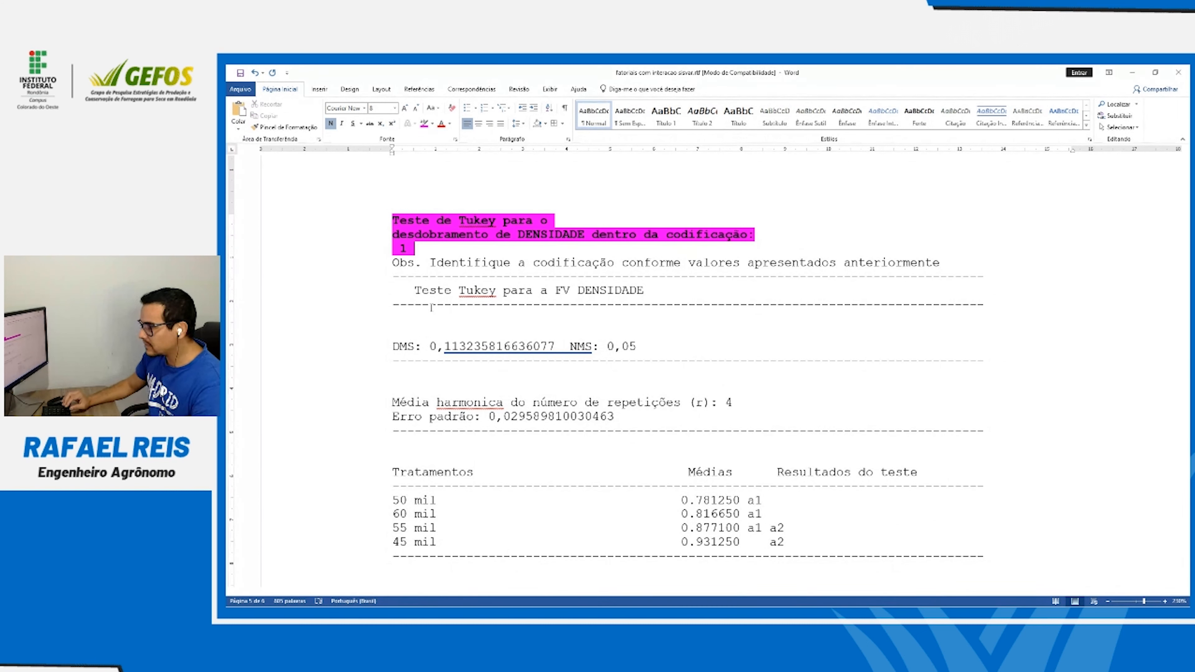
pyautogui.write('90,5')
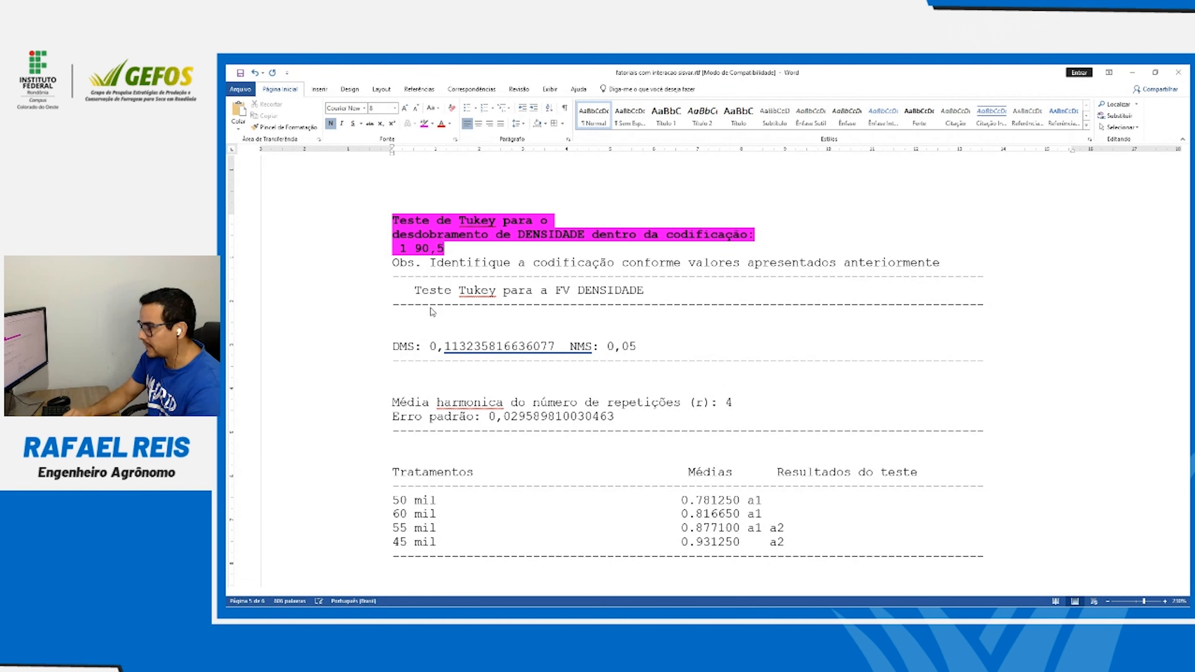
pyautogui.press('BackSpace')
pyautogui.press('BackSpace')
pyautogui.press('BackSpace')
pyautogui.press('BackSpace')
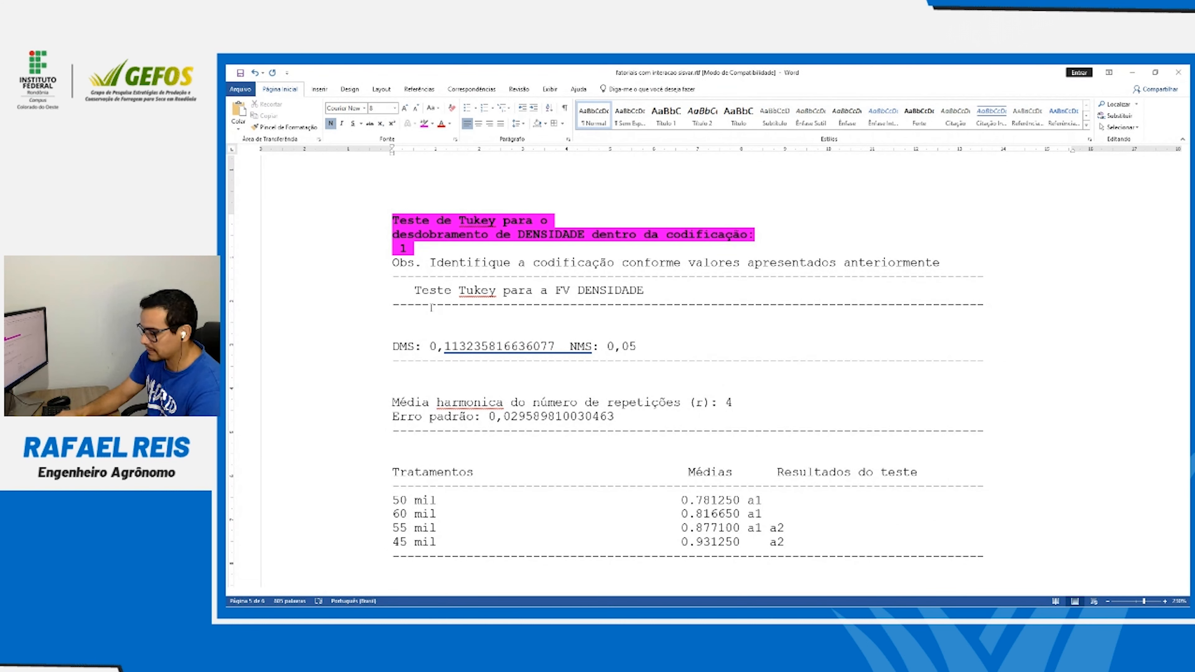
pyautogui.write('(0,5M')
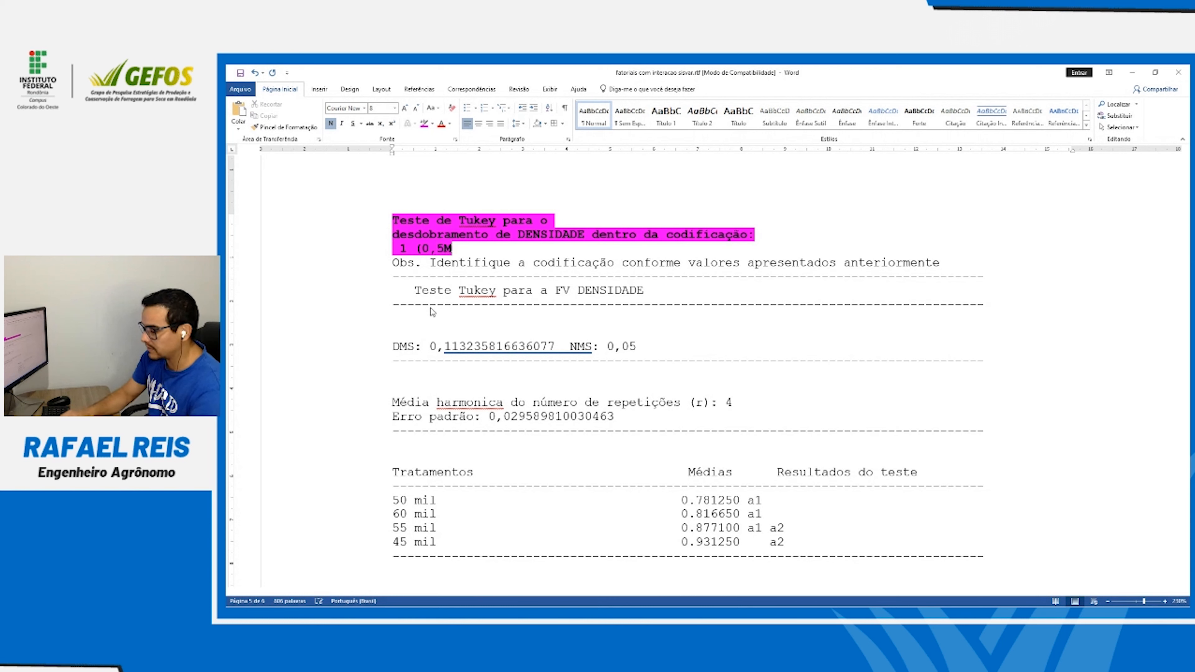
pyautogui.write(')')
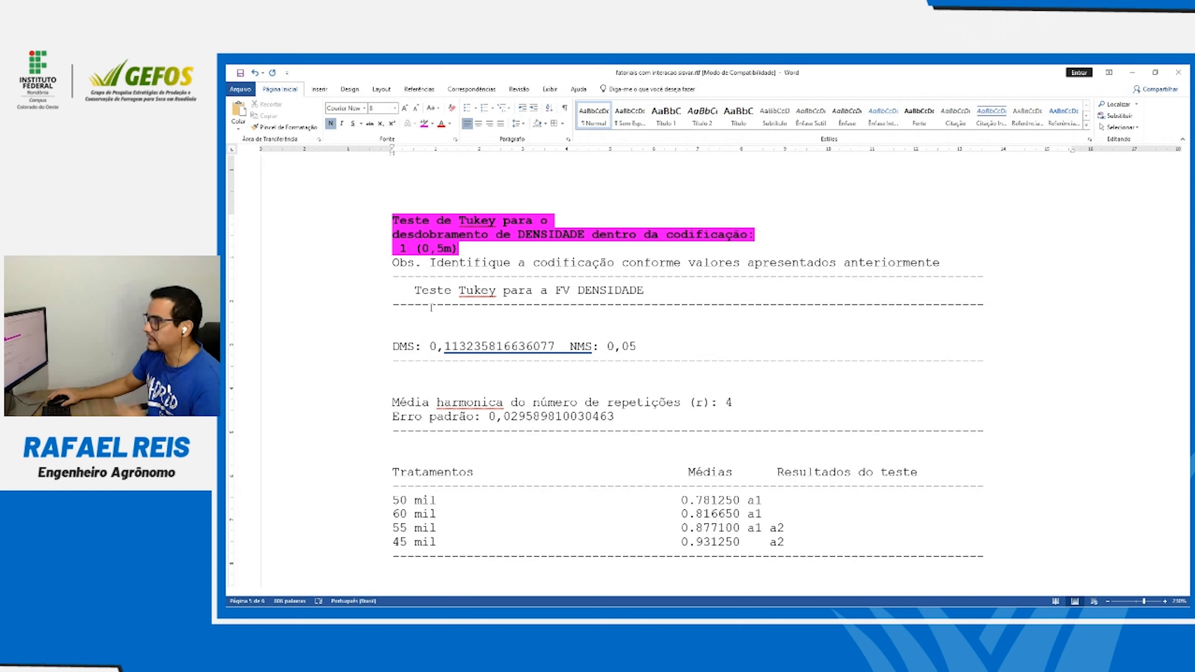
# Make the treatment means table of the coding 1 (0,5m) Tukey test bold and highlight it in pink
pyautogui.scroll(3, 431, 308)
pyautogui.scroll(8, 432, 307)
pyautogui.scroll(-2, 465, 326)
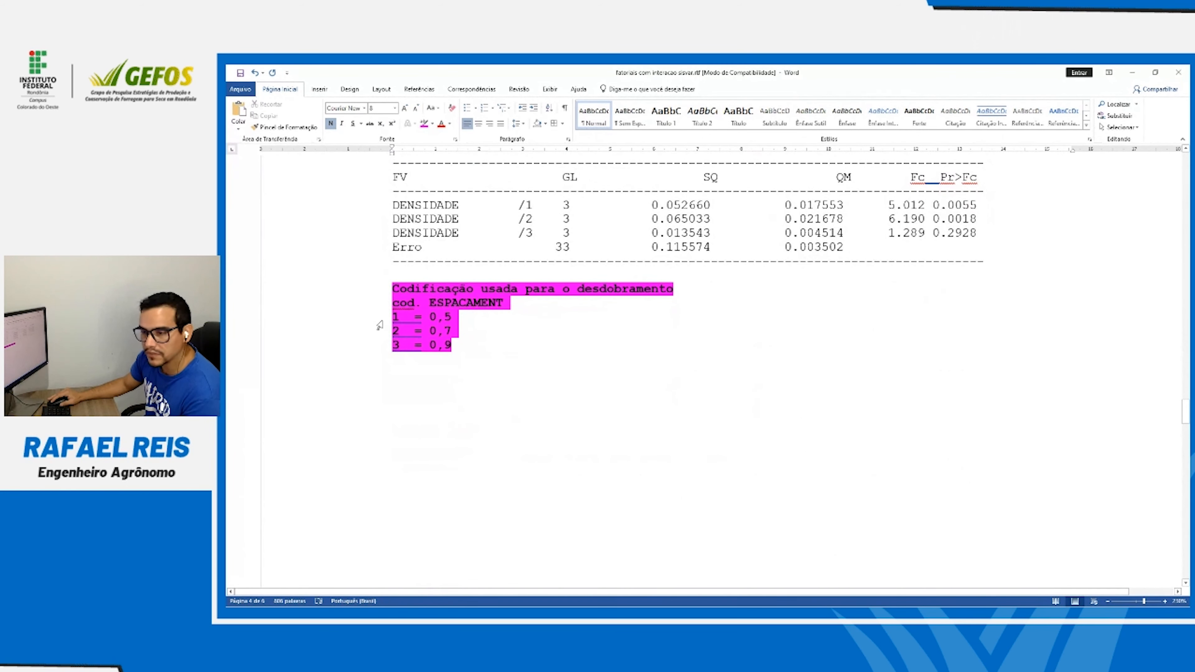
pyautogui.scroll(-9, 379, 325)
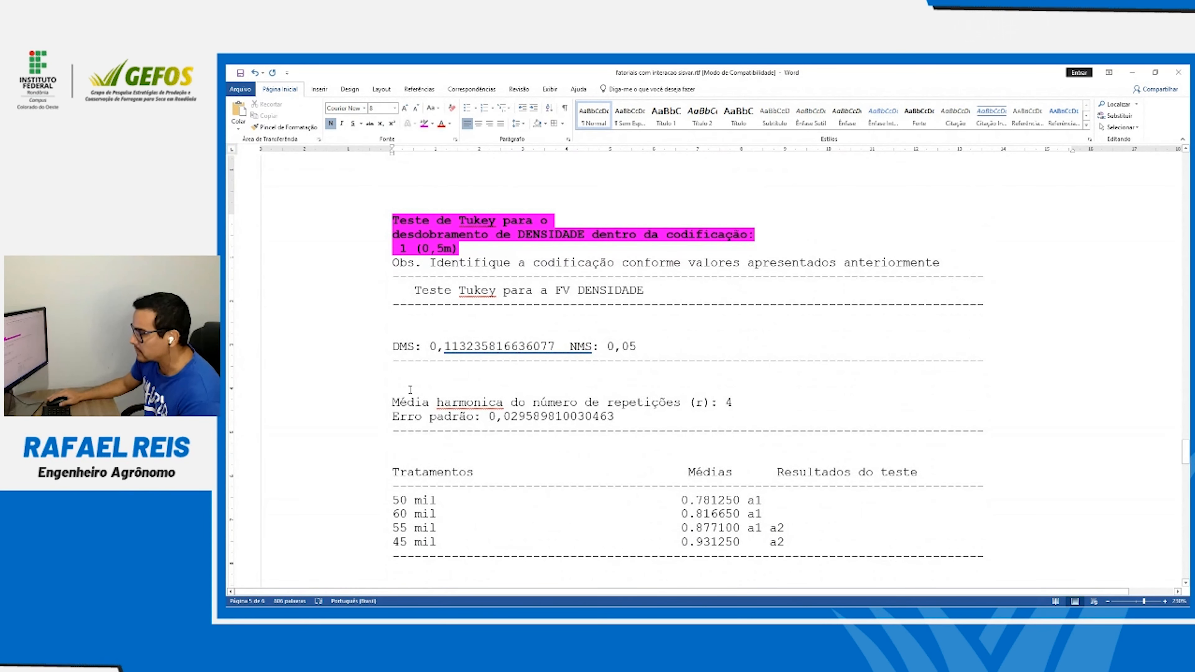
pyautogui.scroll(-1, 396, 415)
pyautogui.scroll(1, 397, 415)
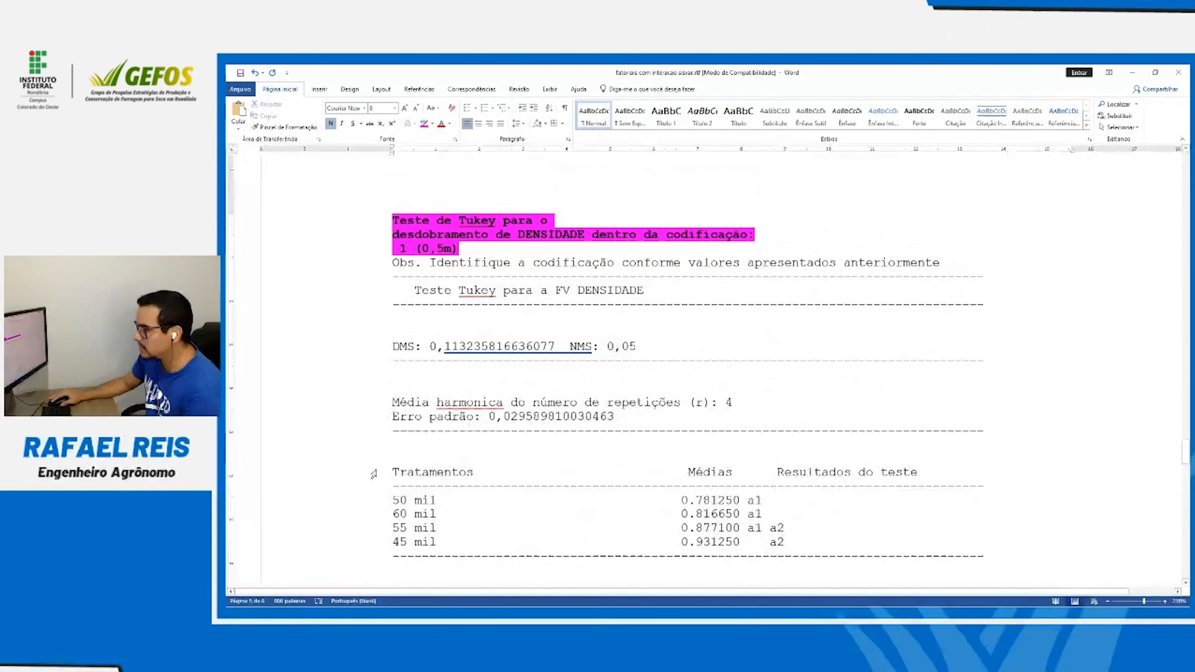
pyautogui.moveTo(374, 471); pyautogui.dragTo(375, 562)
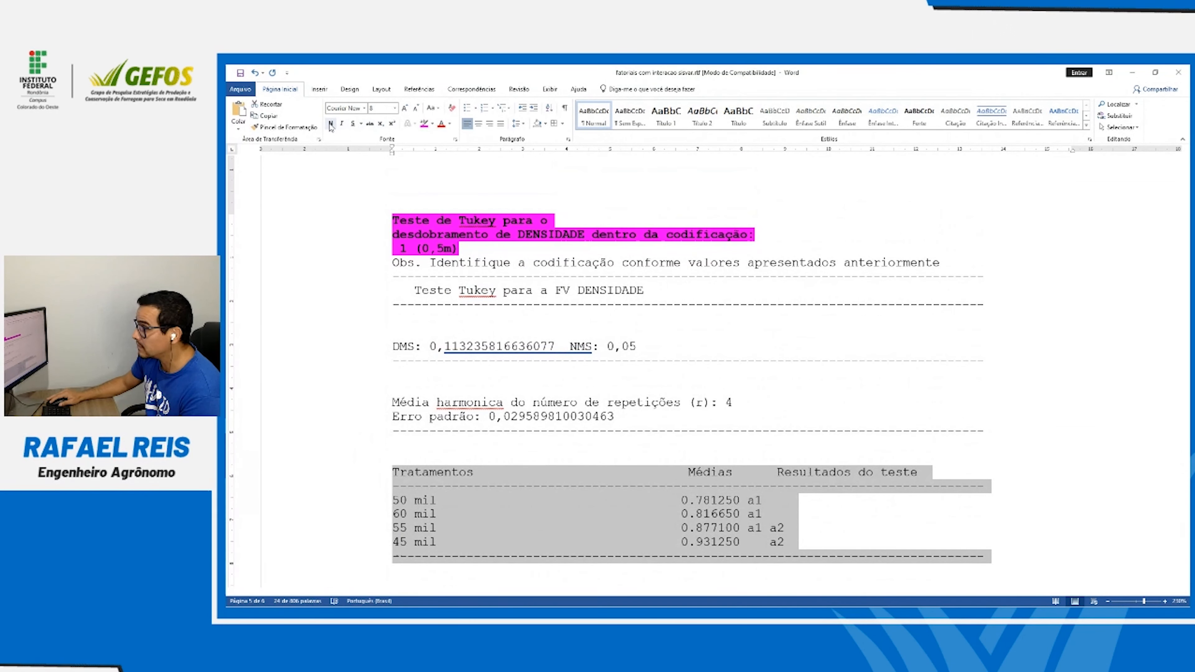
pyautogui.click(424, 124)
pyautogui.click(434, 487)
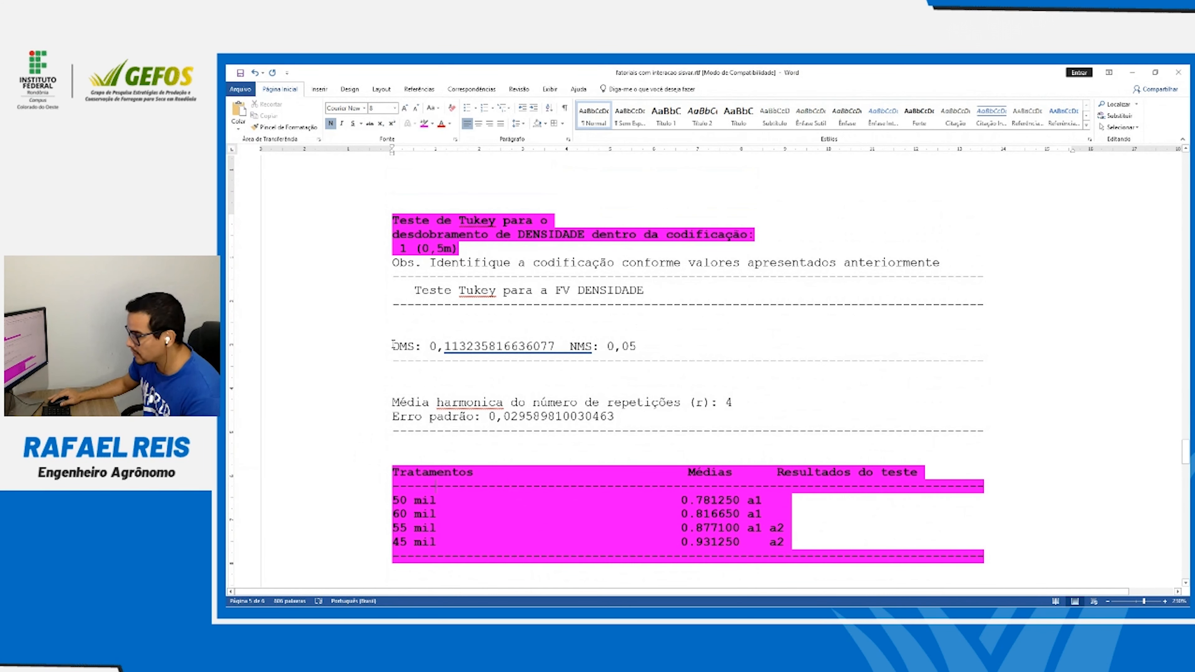
# Add Tukey letters to the coding 1 means table: a for 45 mil, ab for 55 mil, b for 60 mil and 50 mil
pyautogui.moveTo(392, 345); pyautogui.dragTo(554, 346)
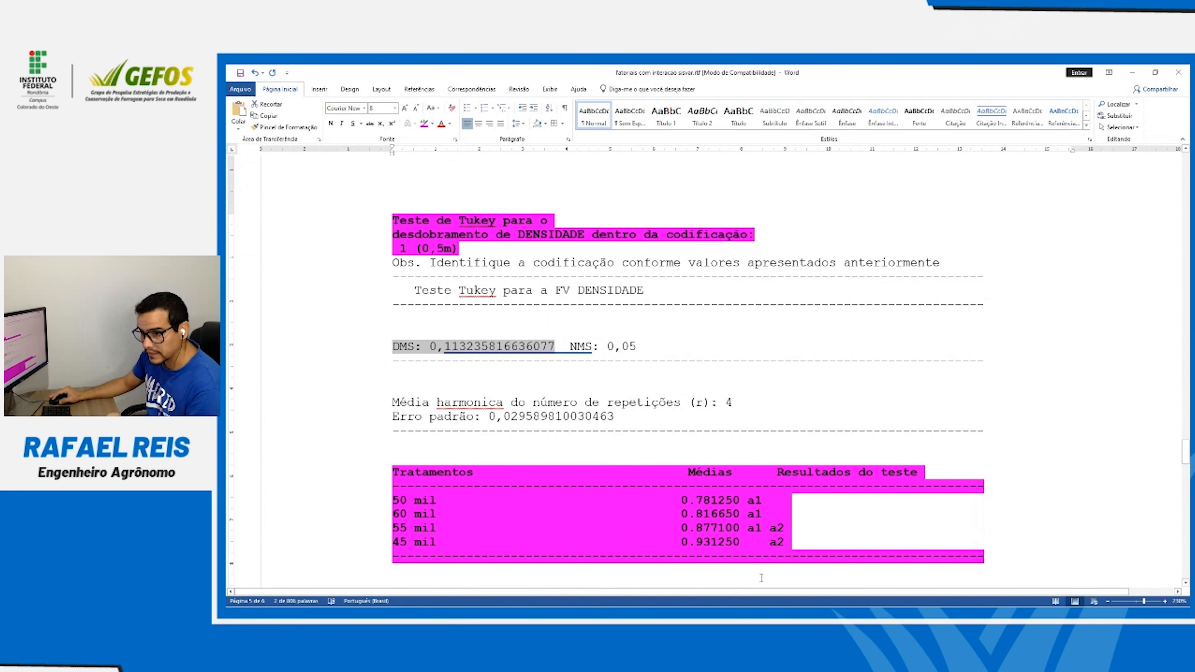
pyautogui.click(787, 543)
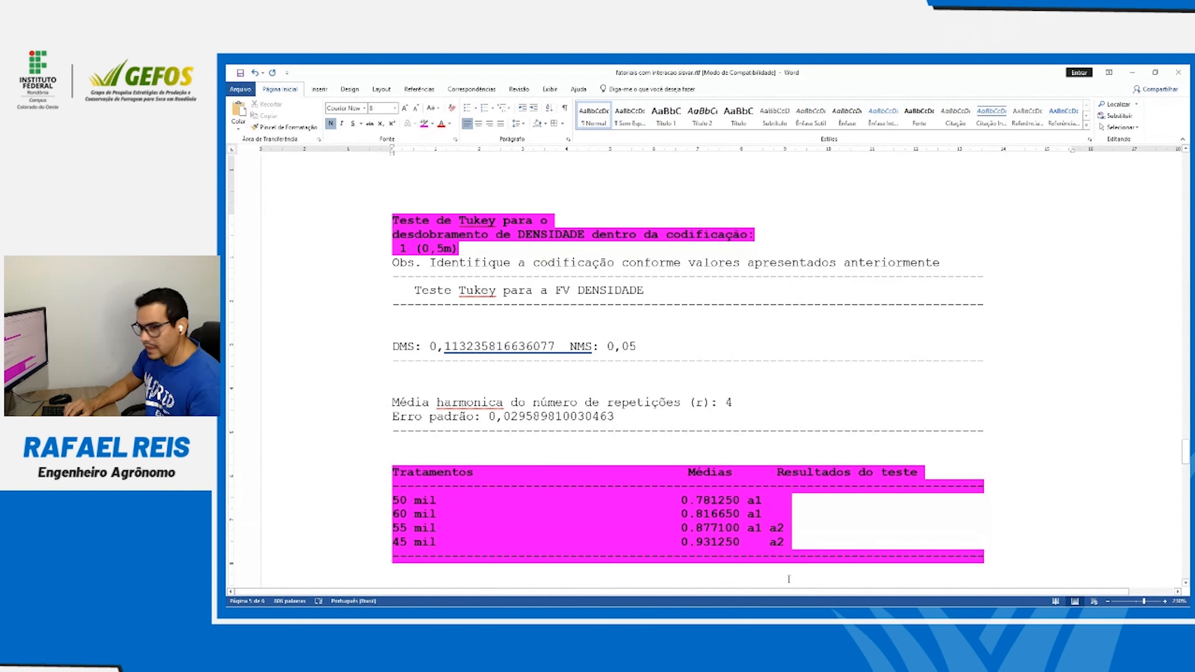
pyautogui.write('a')
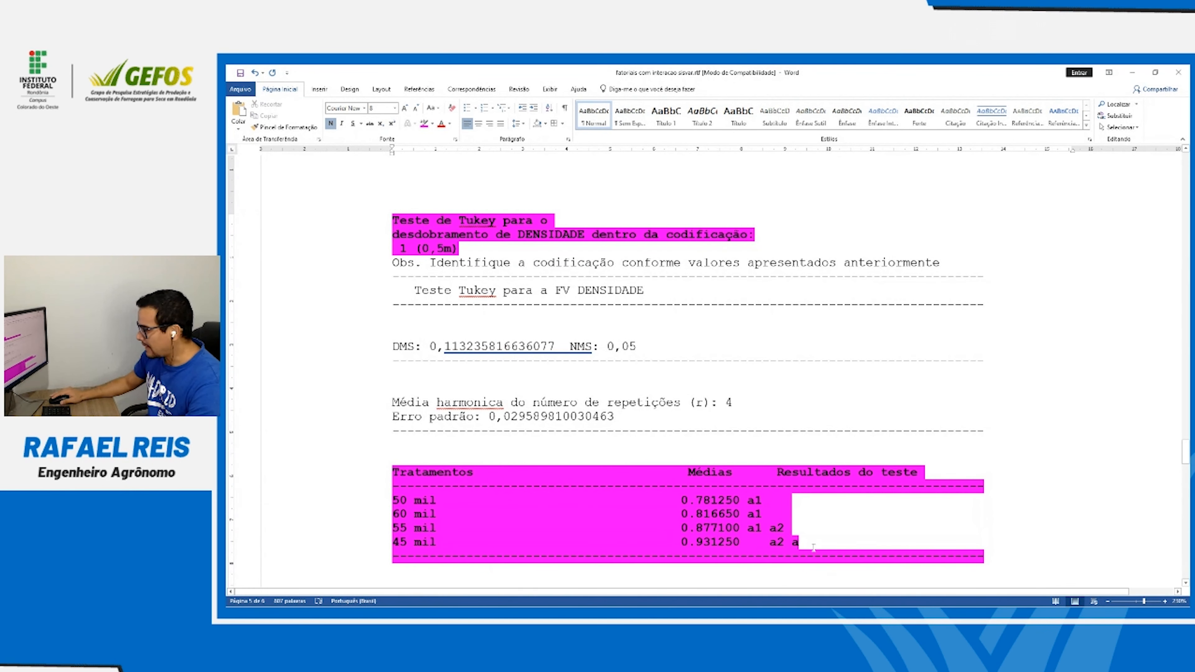
pyautogui.click(780, 528)
pyautogui.write('ab')
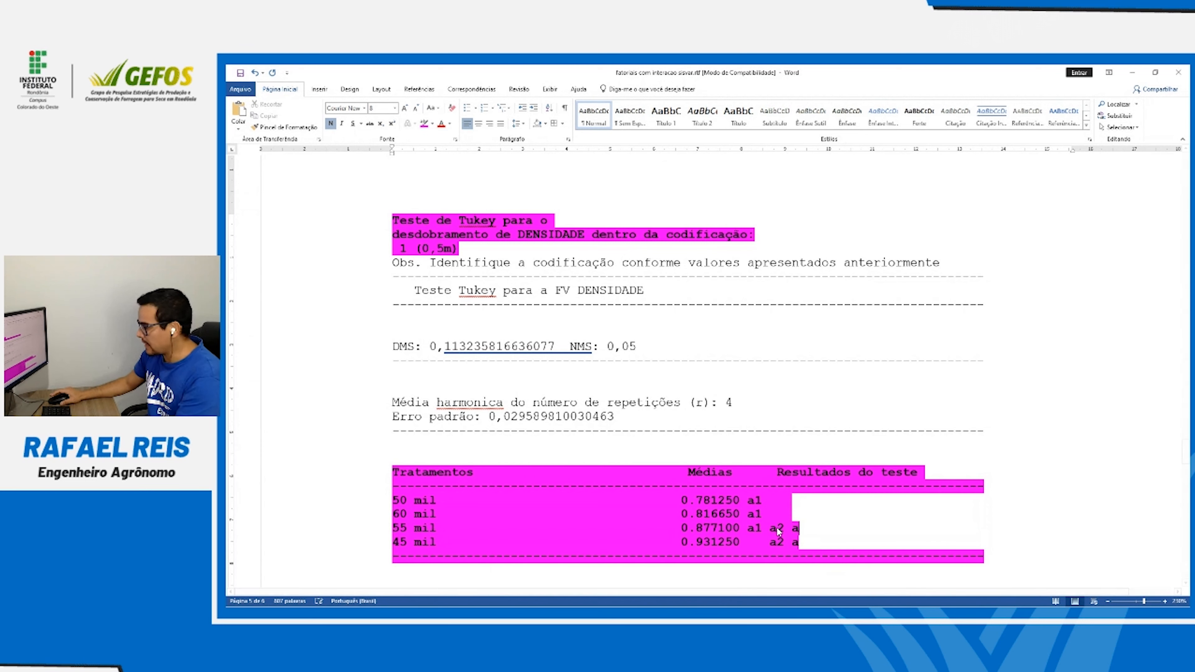
pyautogui.click(777, 518)
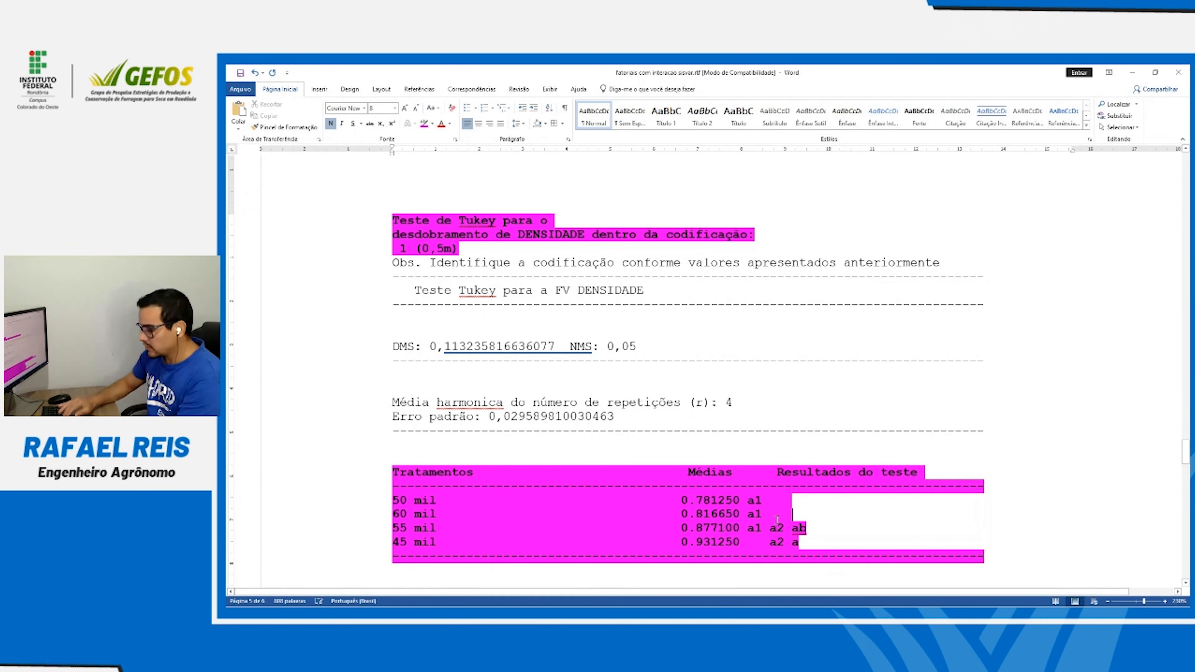
pyautogui.write('b')
pyautogui.click(780, 499)
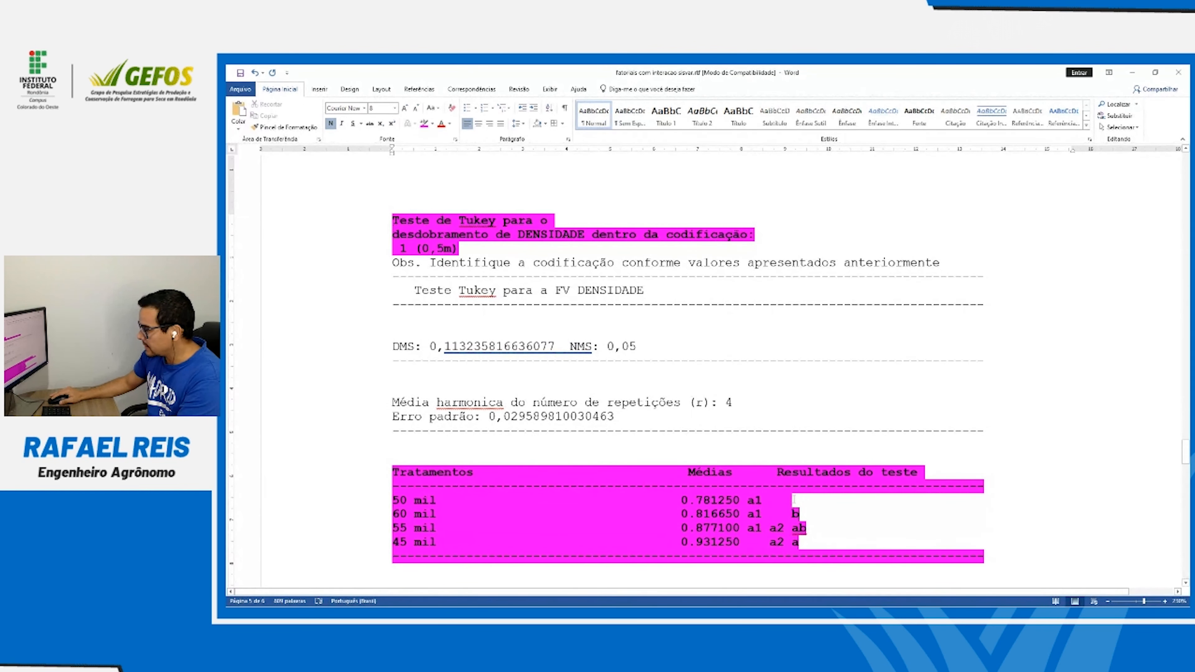
pyautogui.write('b')
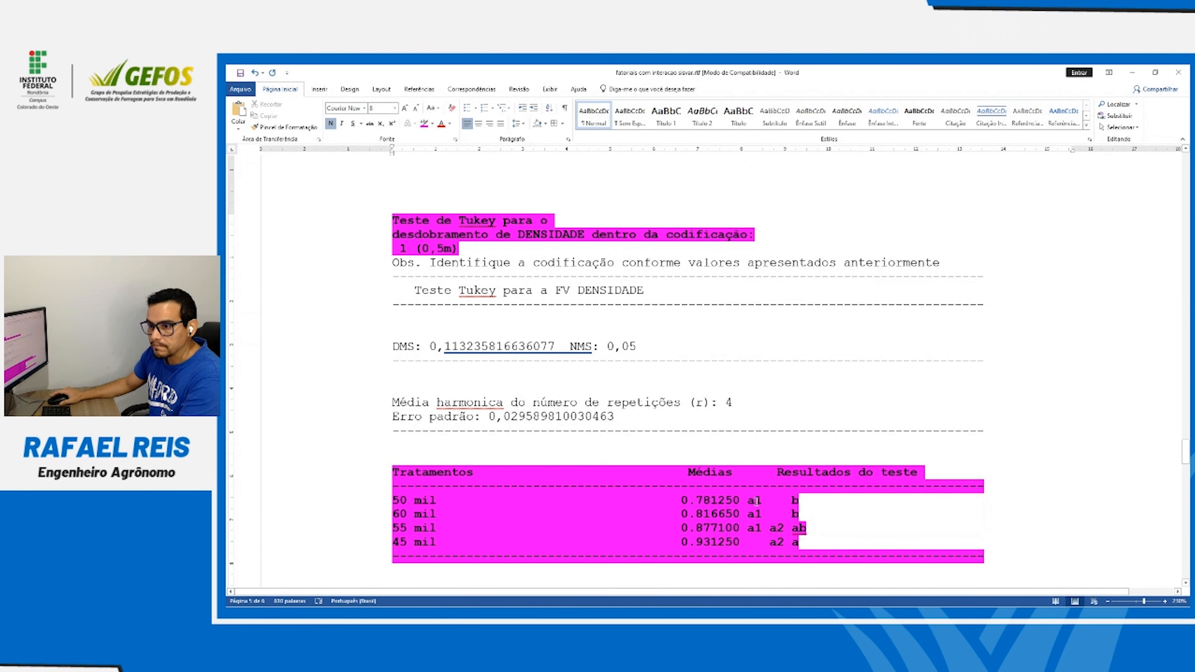
# Make the coding 2 Tukey test heading bold with pink highlighting and add the label "(0,7m)" after its number
pyautogui.scroll(-10, 756, 498)
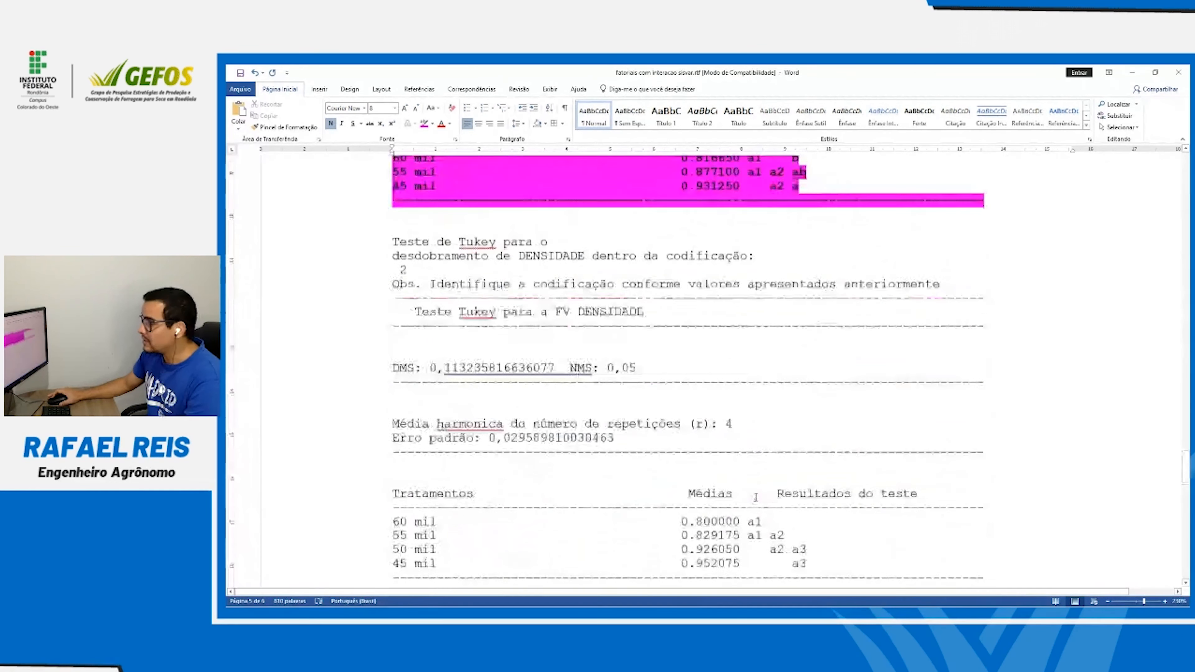
pyautogui.scroll(1, 756, 498)
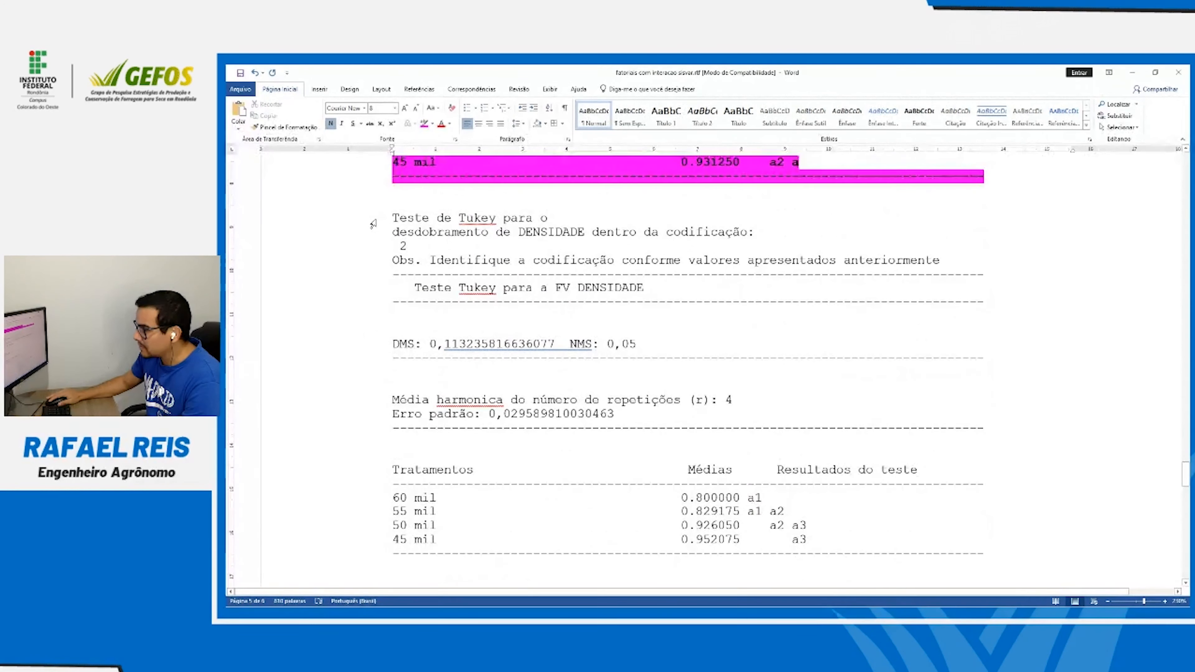
pyautogui.moveTo(371, 219); pyautogui.dragTo(369, 249)
pyautogui.hotkey('ctrl', 'n')
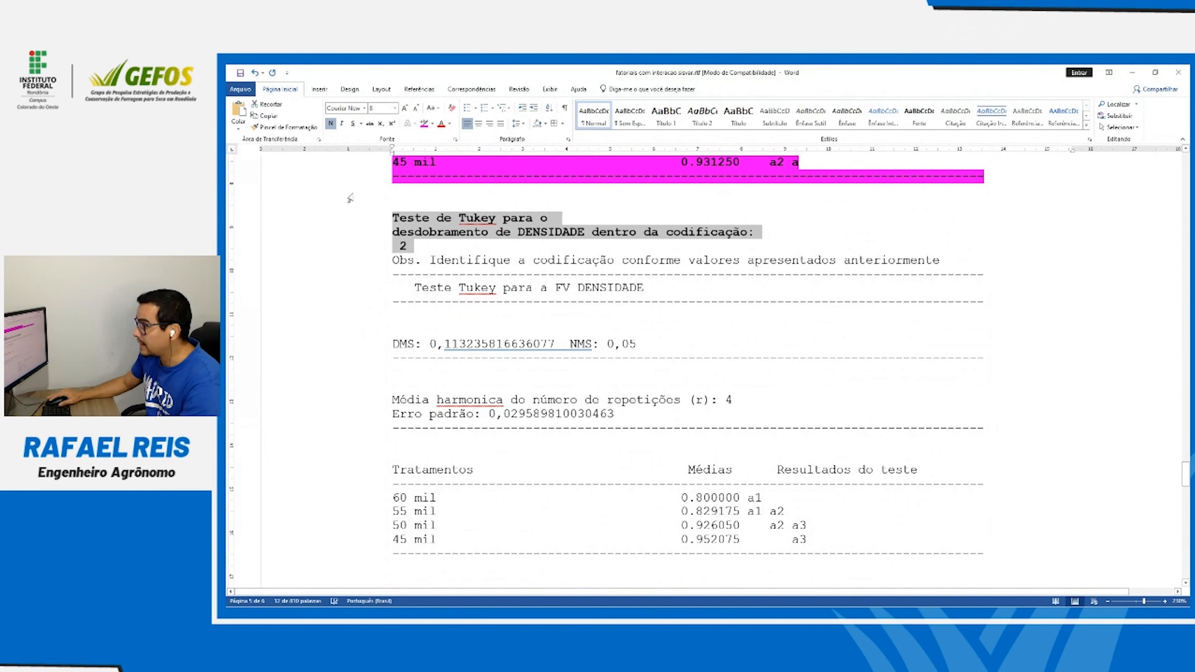
pyautogui.click(424, 123)
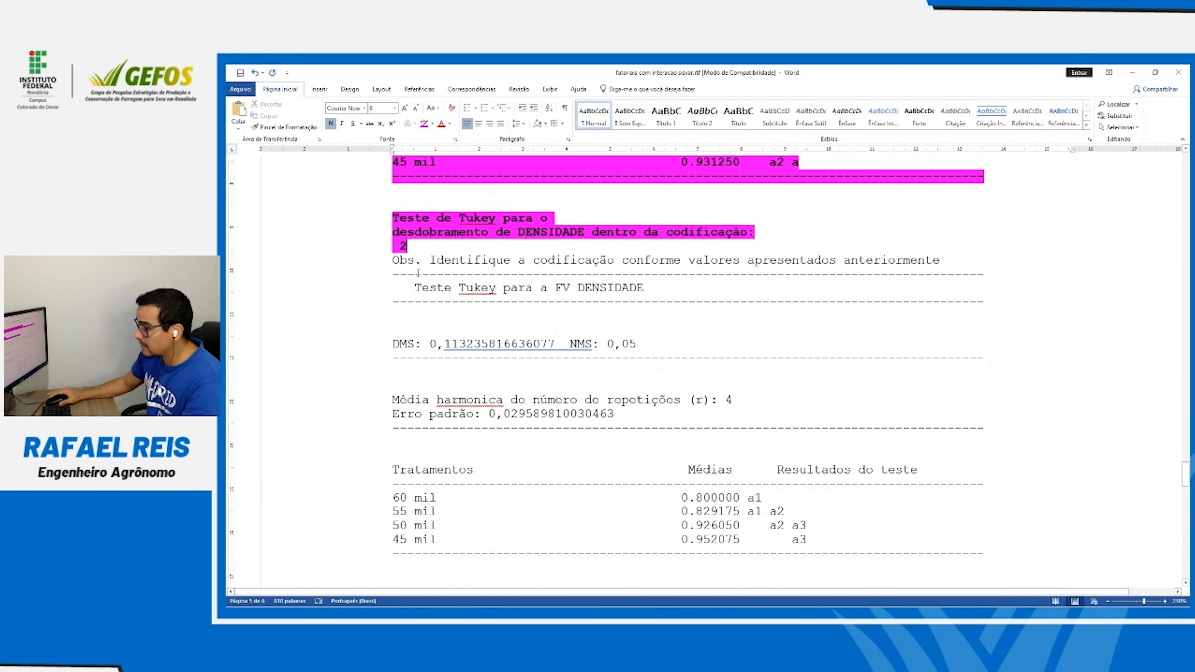
pyautogui.write('(0,7m)')
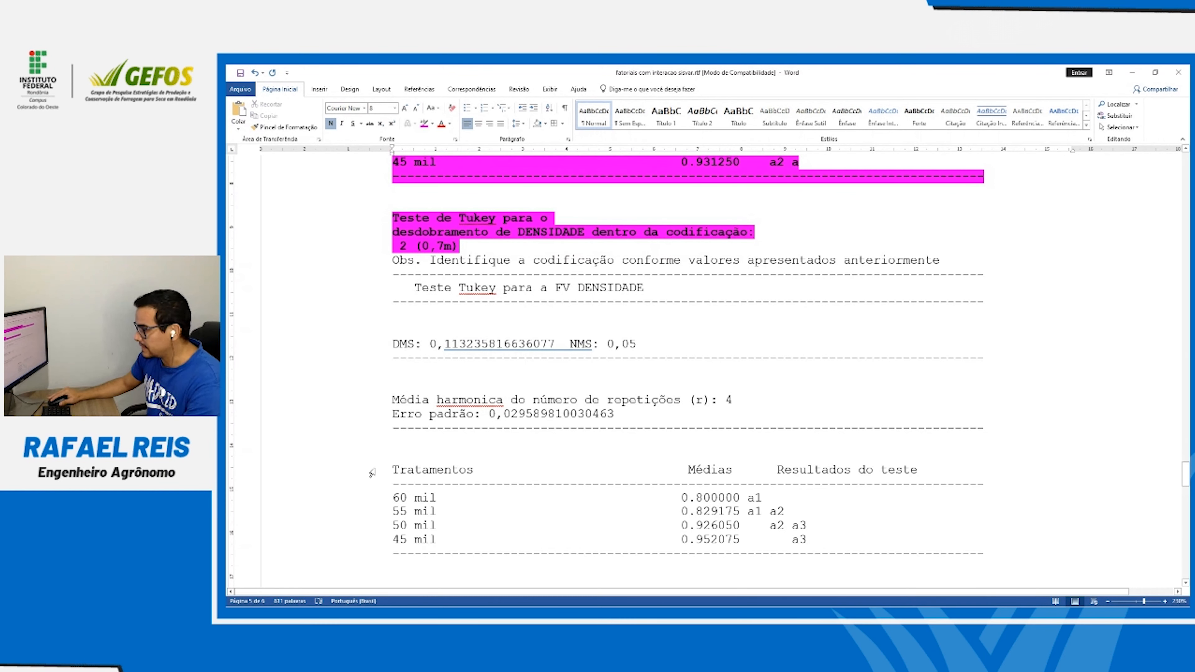
# Highlight the treatment means table of the coding 2 (0,7m) Tukey test in pink
pyautogui.moveTo(373, 468); pyautogui.dragTo(368, 555)
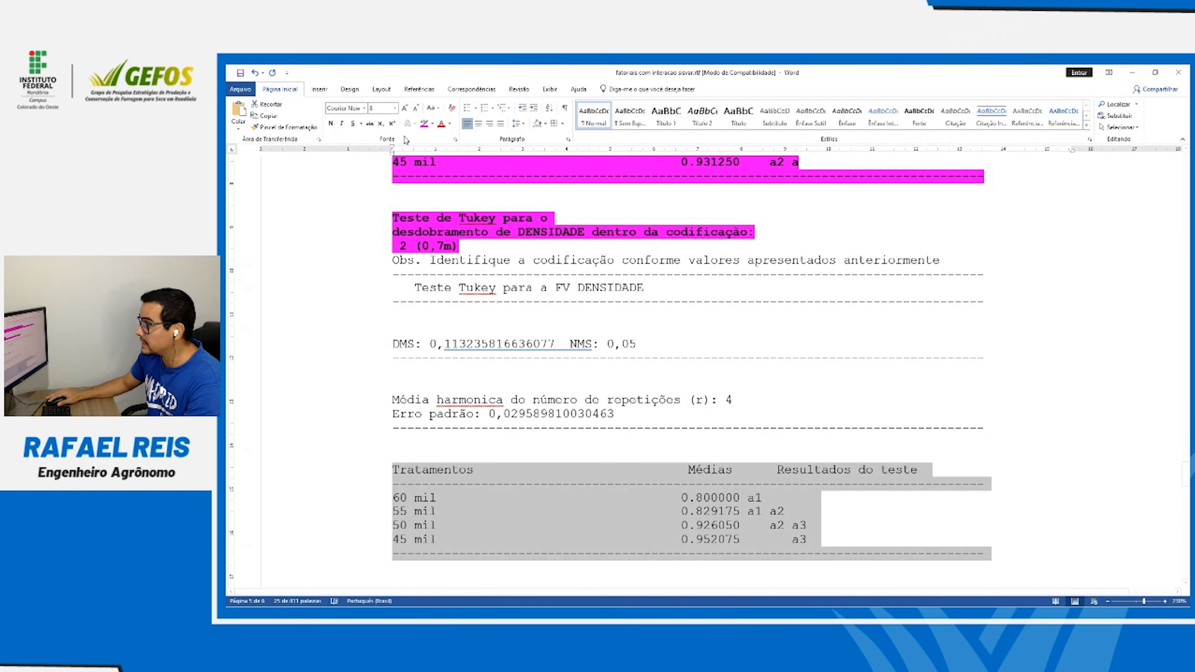
pyautogui.click(423, 123)
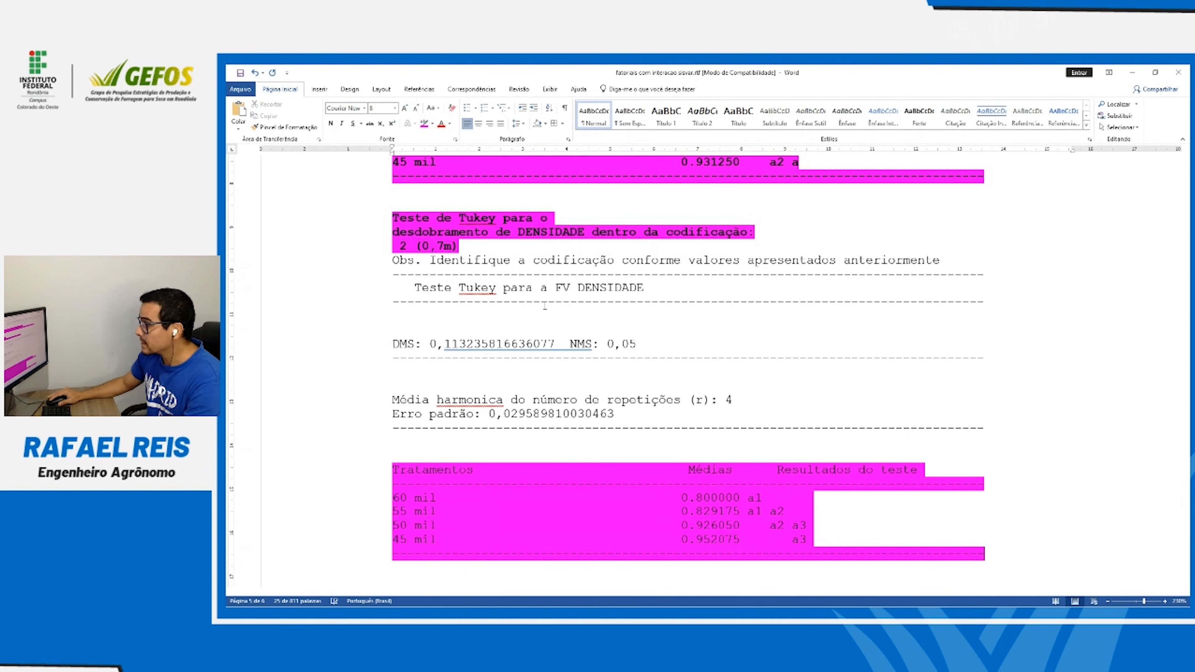
pyautogui.click(701, 500)
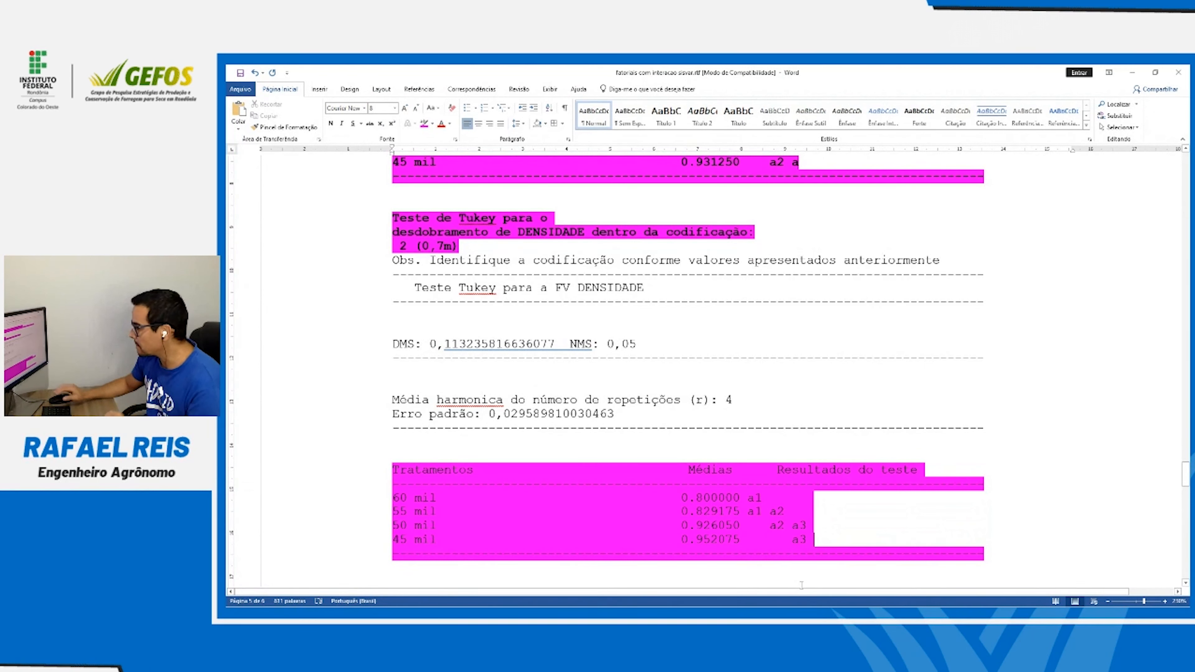
# Add Tukey letters to the coding 2 means table: a for 45 mil, ab for 50 mil, bc for 55 mil, c for 60 mil
pyautogui.click(819, 540)
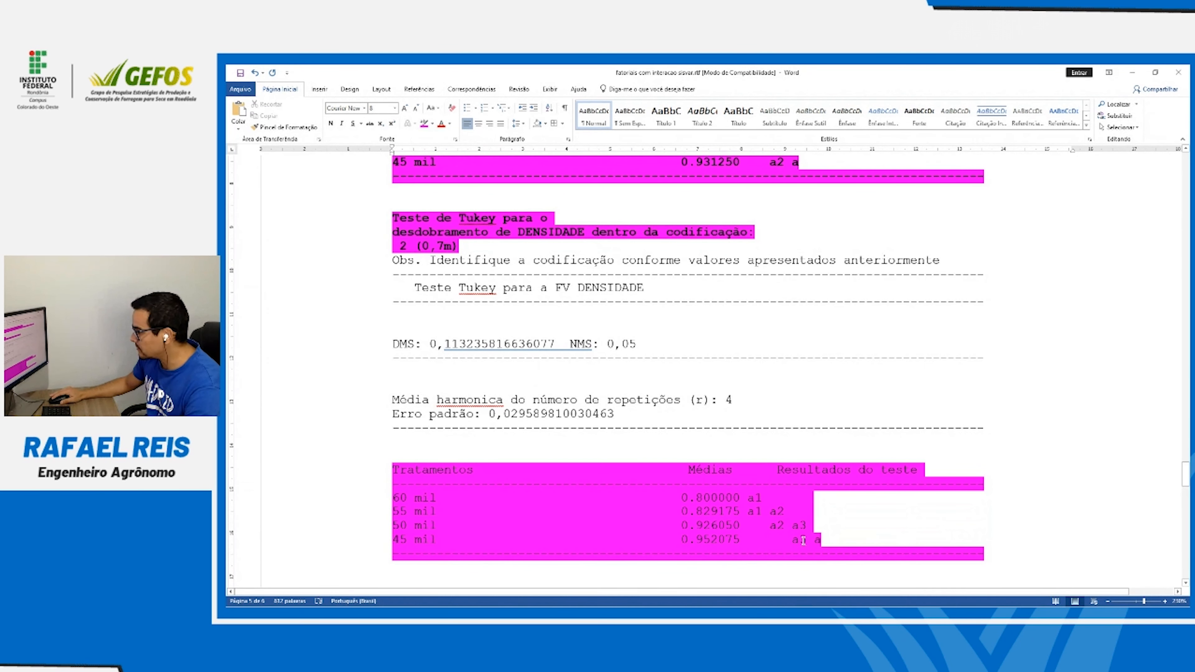
pyautogui.write('a')
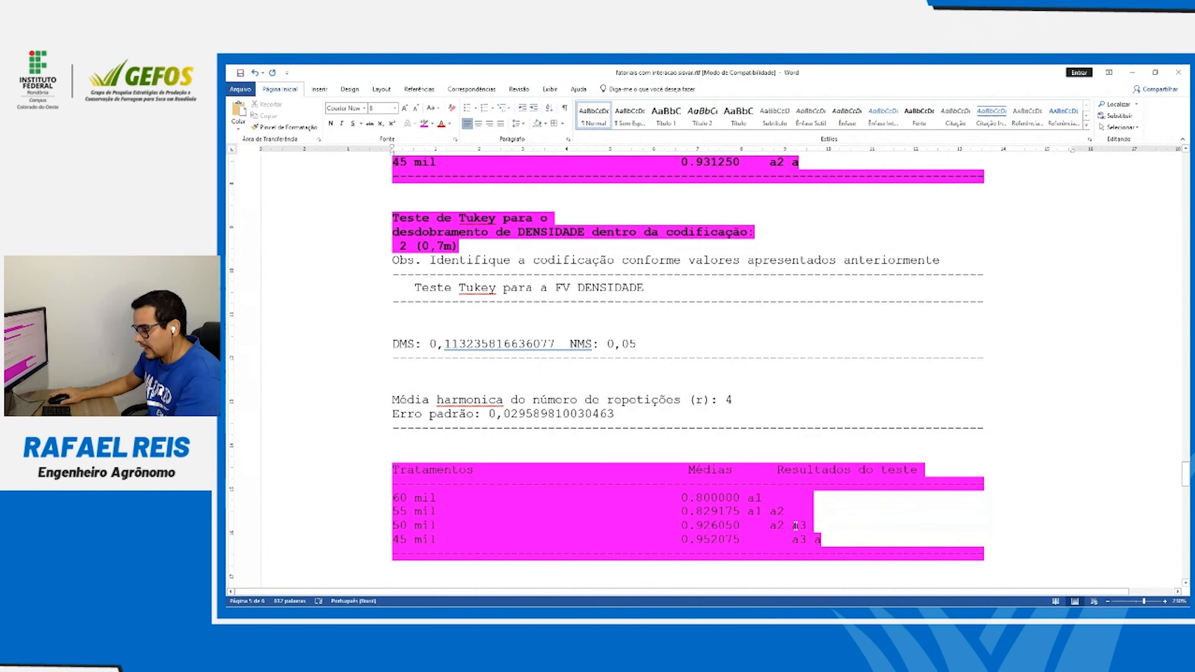
pyautogui.write('ab')
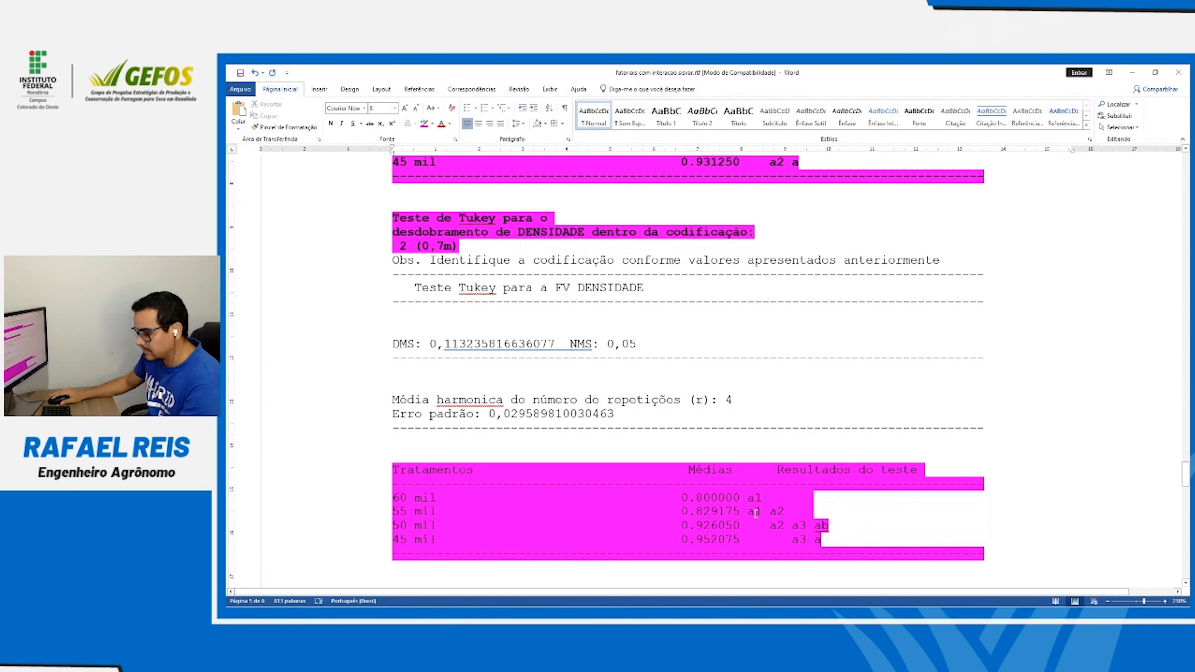
pyautogui.write('bc')
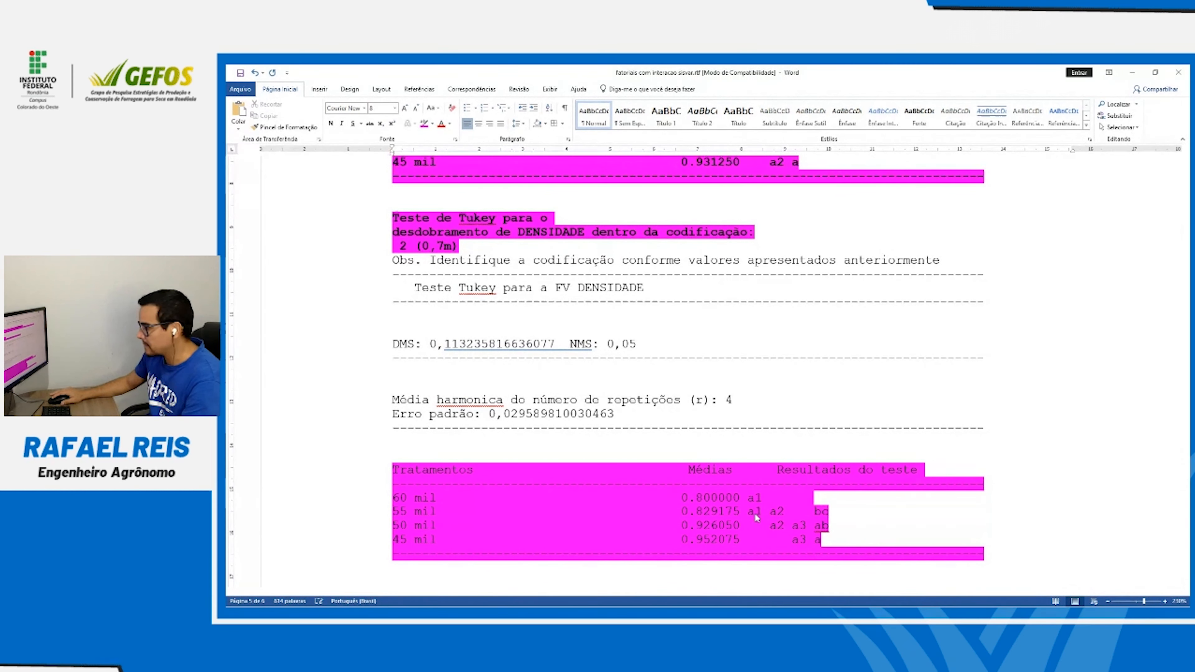
pyautogui.write('c')
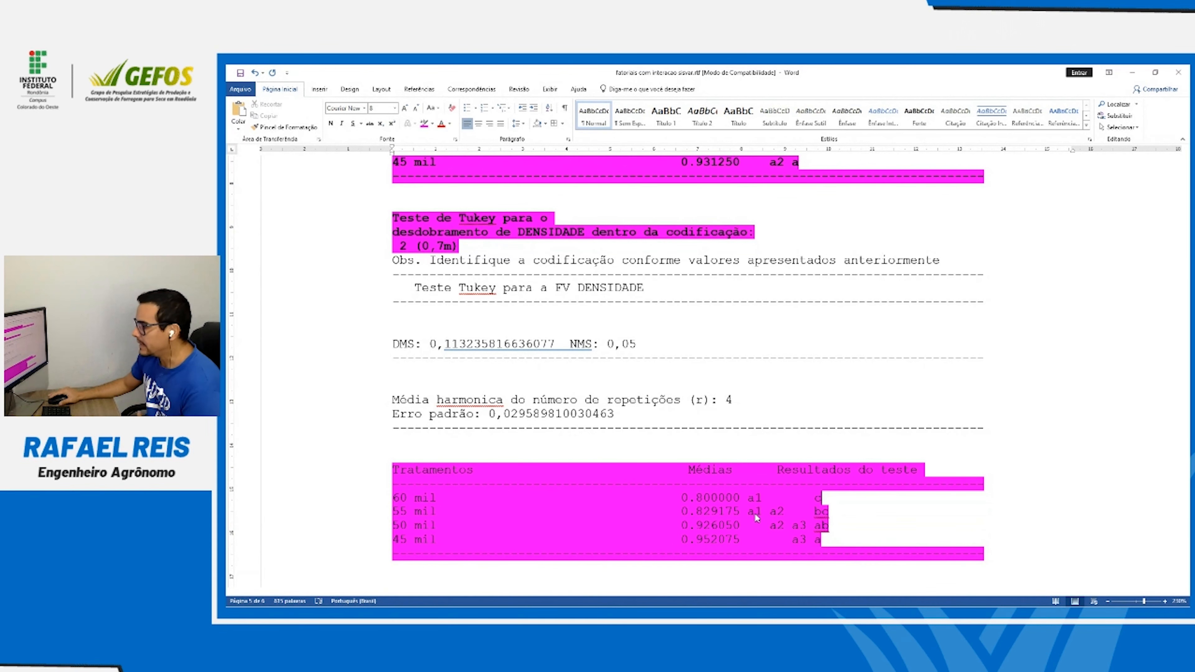
# Move the Tukey test block for DENSIDADE within coding 3 onto the next page
pyautogui.scroll(-9, 754, 512)
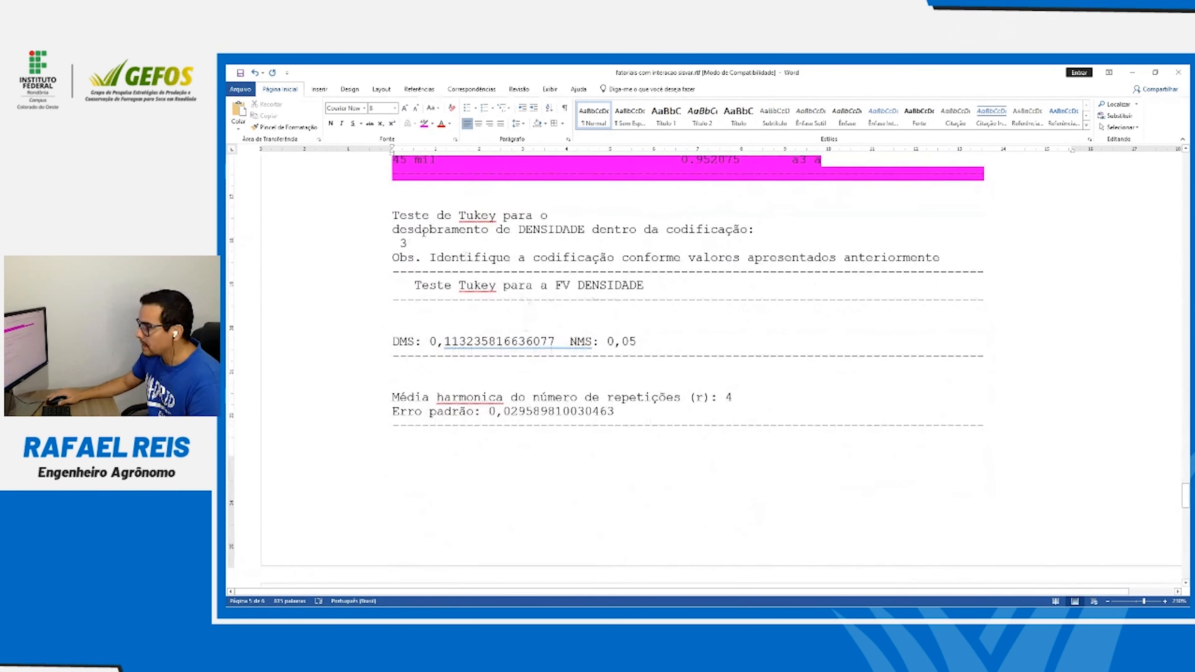
pyautogui.click(392, 215)
pyautogui.hotkey('ctrl', 'Return')
pyautogui.scroll(-2, 402, 230)
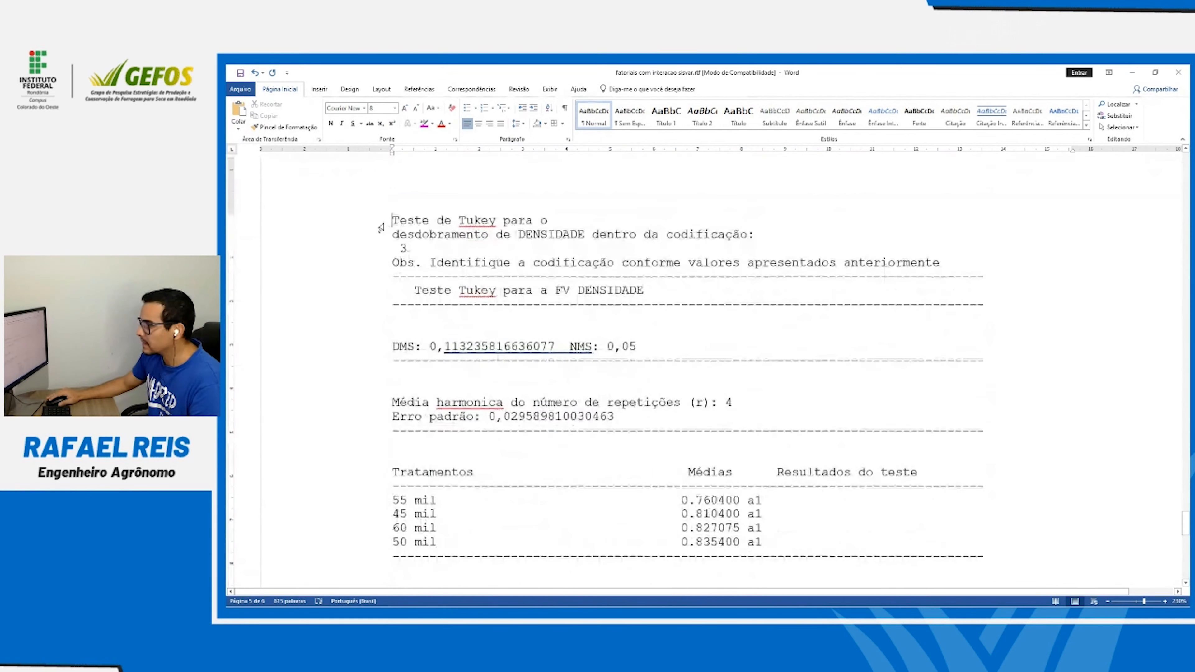
# Make the coding 3 Tukey test heading bold with pink highlighting and add the label "(0,9m)" after its number
pyautogui.moveTo(374, 221); pyautogui.dragTo(373, 250)
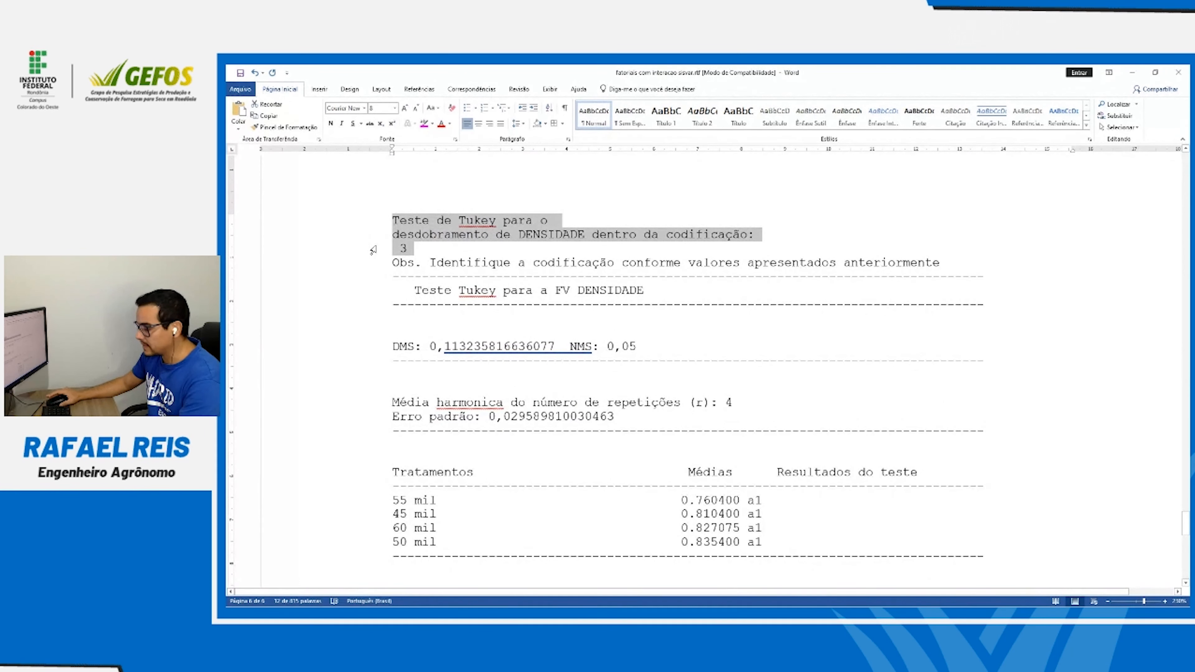
pyautogui.hotkey('ctrl', 'n')
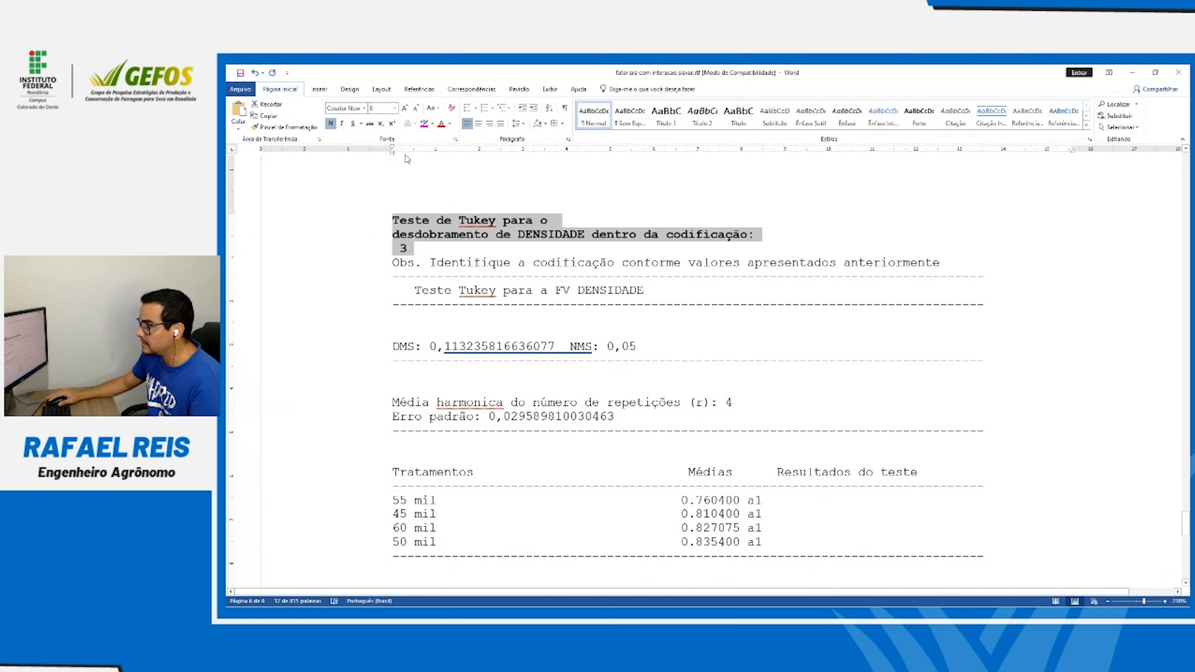
pyautogui.click(424, 124)
pyautogui.click(421, 250)
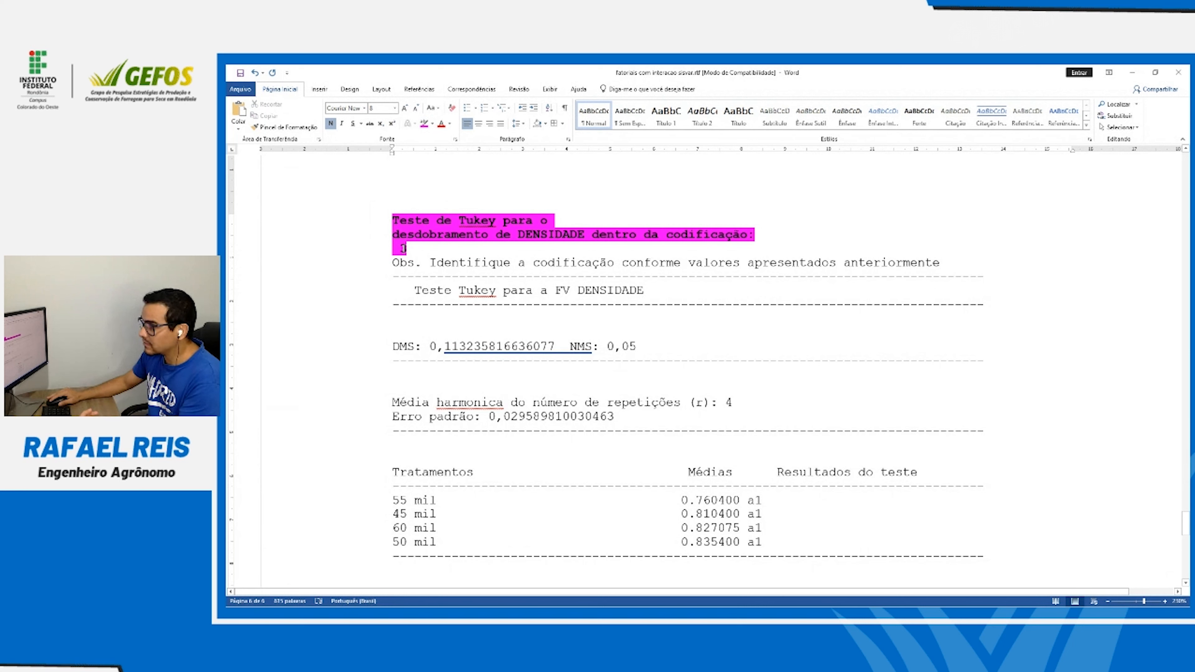
pyautogui.write('(')
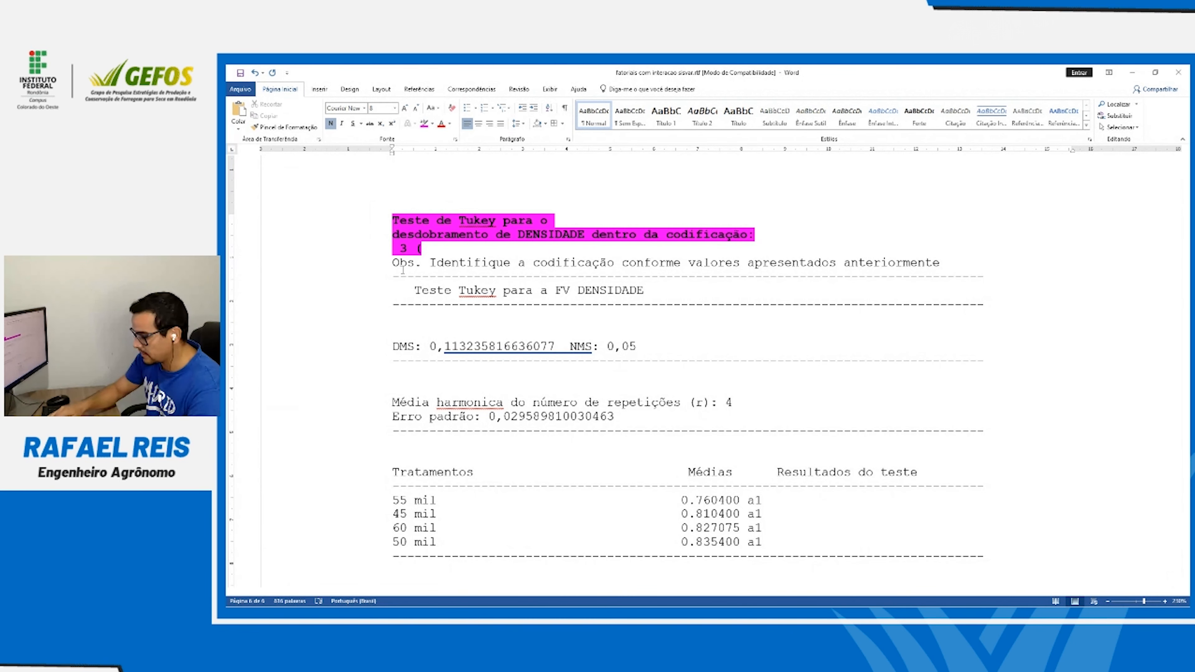
pyautogui.write('0,9m)')
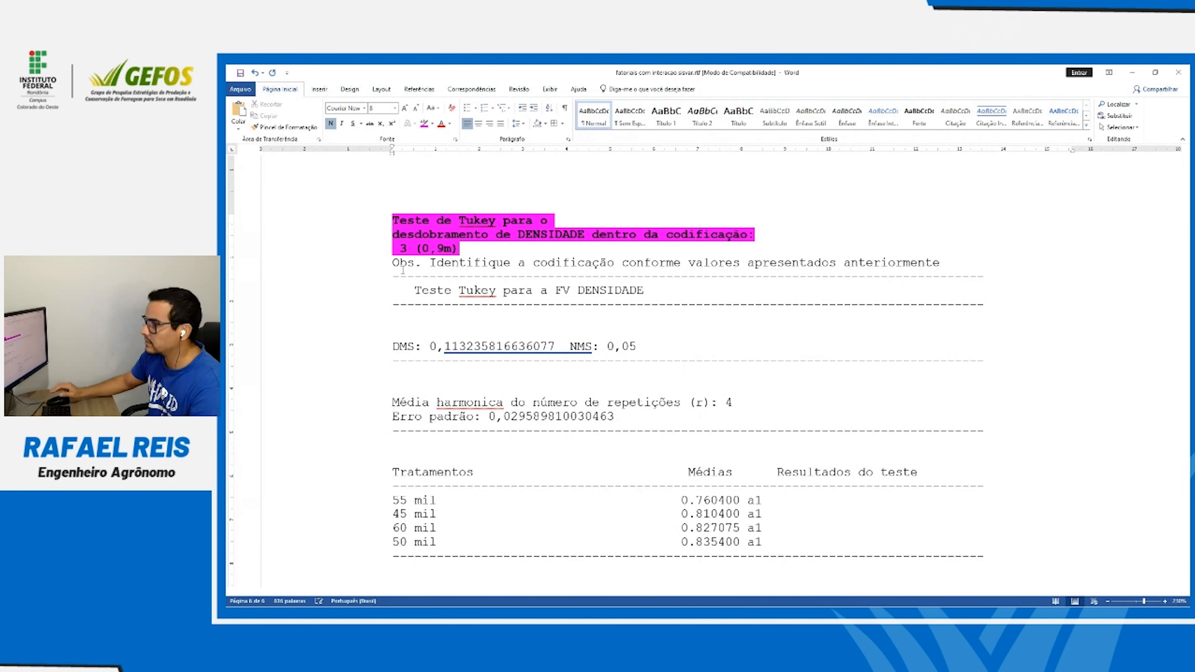
# Highlight the coding 3 (0,9m) treatment means table in pink and add the Tukey letter a to all four densities
pyautogui.moveTo(367, 473); pyautogui.dragTo(359, 556)
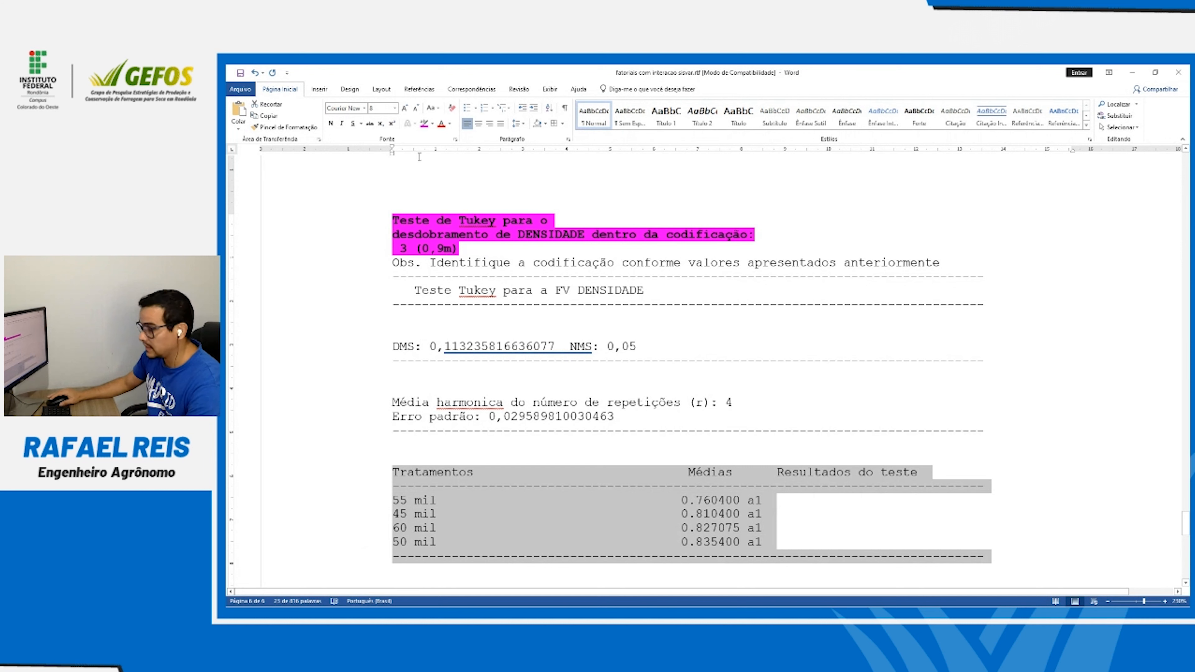
pyautogui.click(425, 123)
pyautogui.click(701, 508)
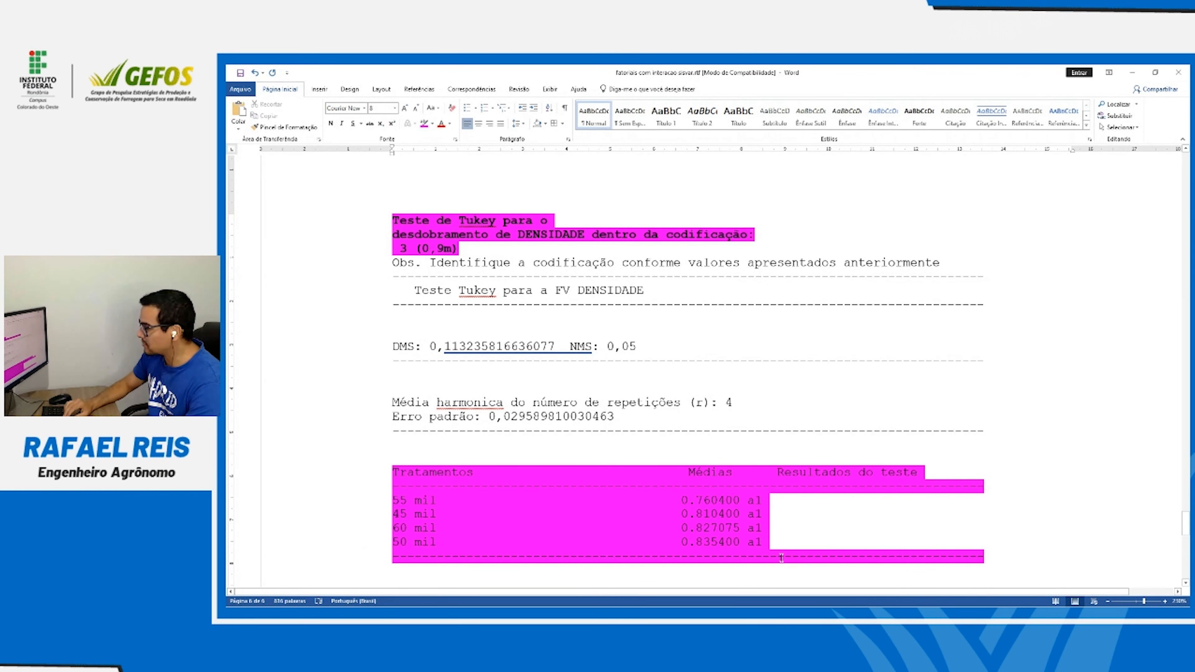
pyautogui.write('a')
pyautogui.press('Up')
pyautogui.write('a1 a')
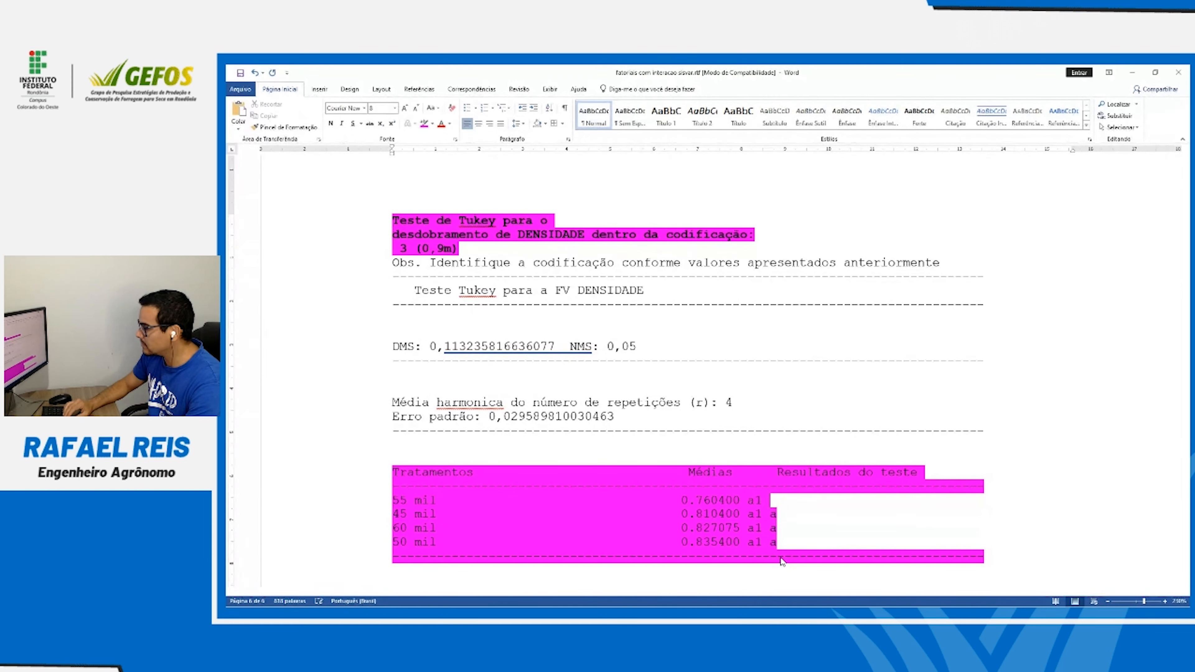
pyautogui.press('Up')
pyautogui.write('a')
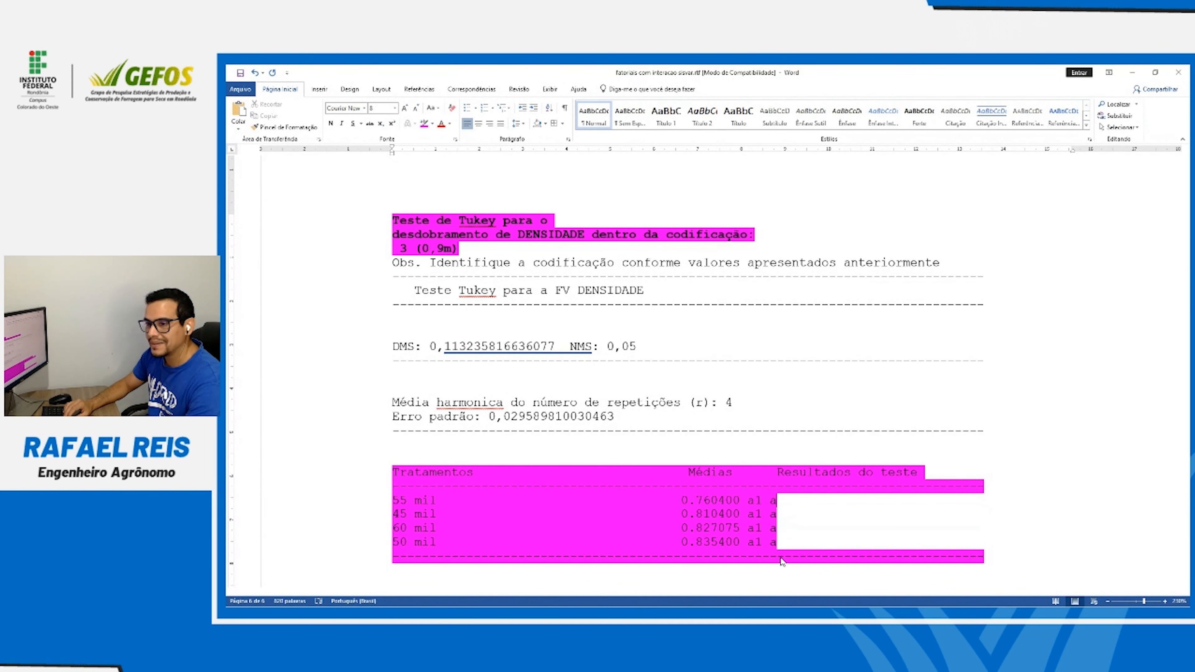
# Compare the significance of DENSIDADE /1, /2 and /3 in the density breakdown variance table with the coding 3 Tukey results
pyautogui.scroll(15, 772, 548)
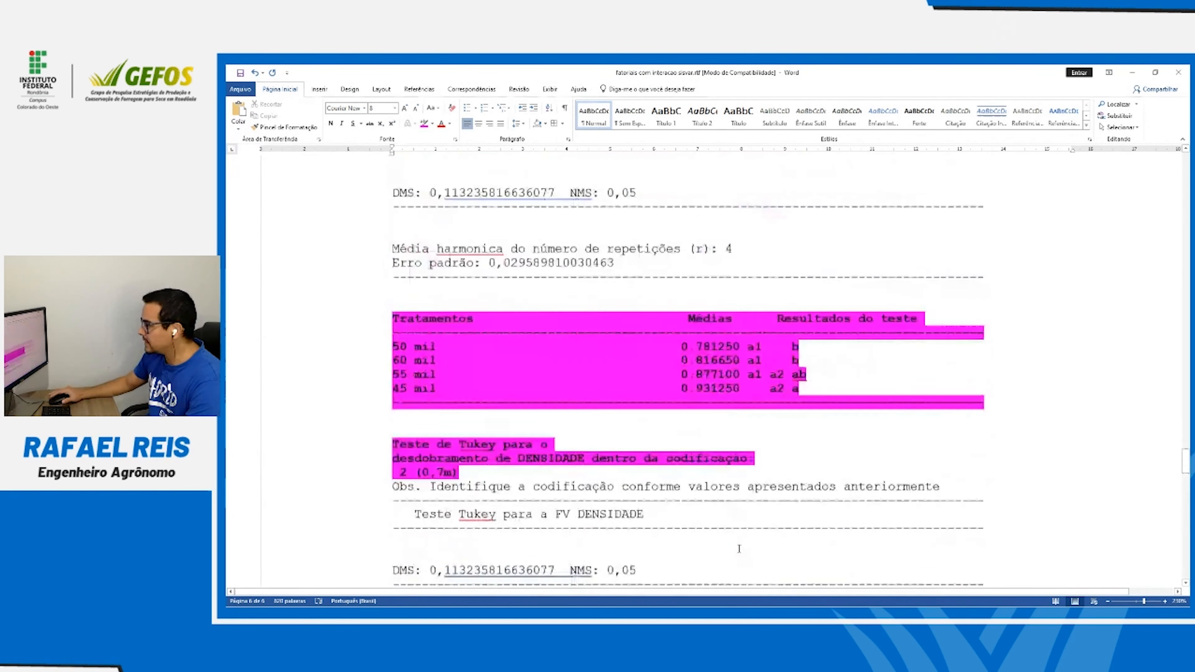
pyautogui.scroll(15, 739, 548)
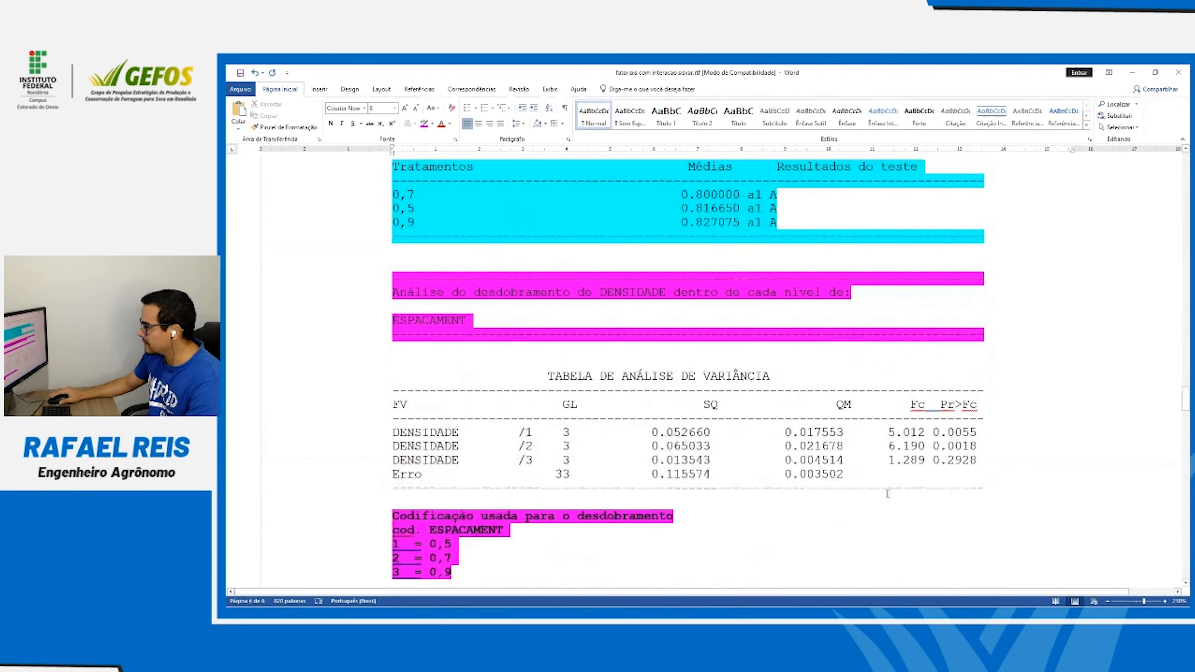
pyautogui.click(371, 432)
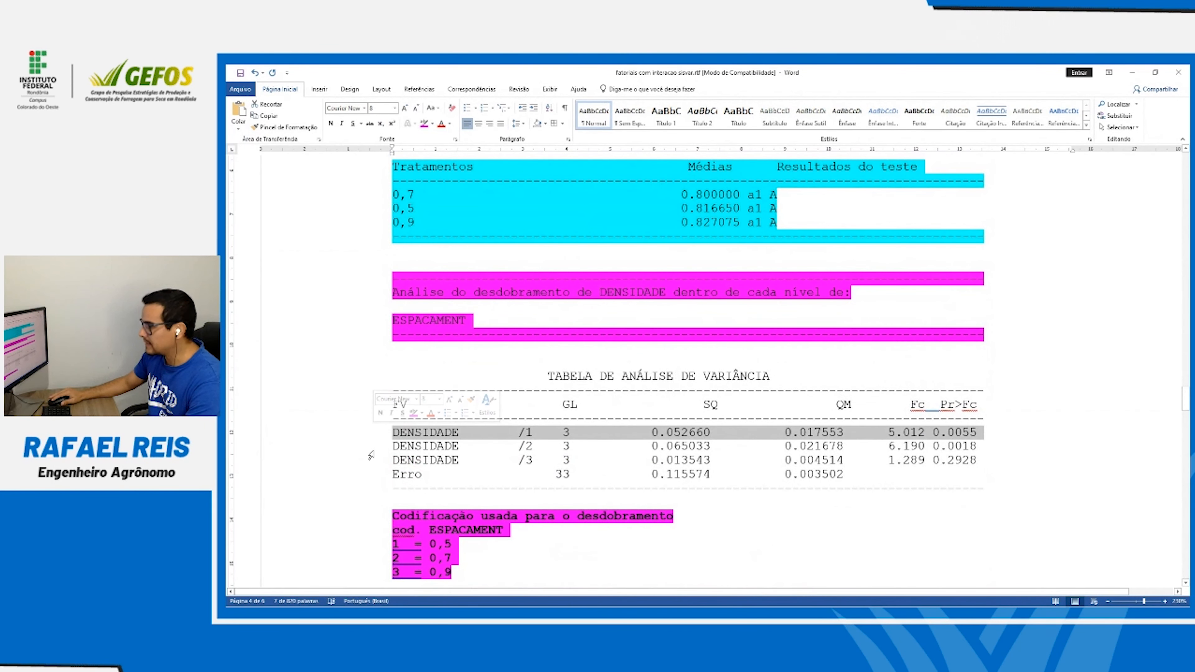
pyautogui.click(370, 446)
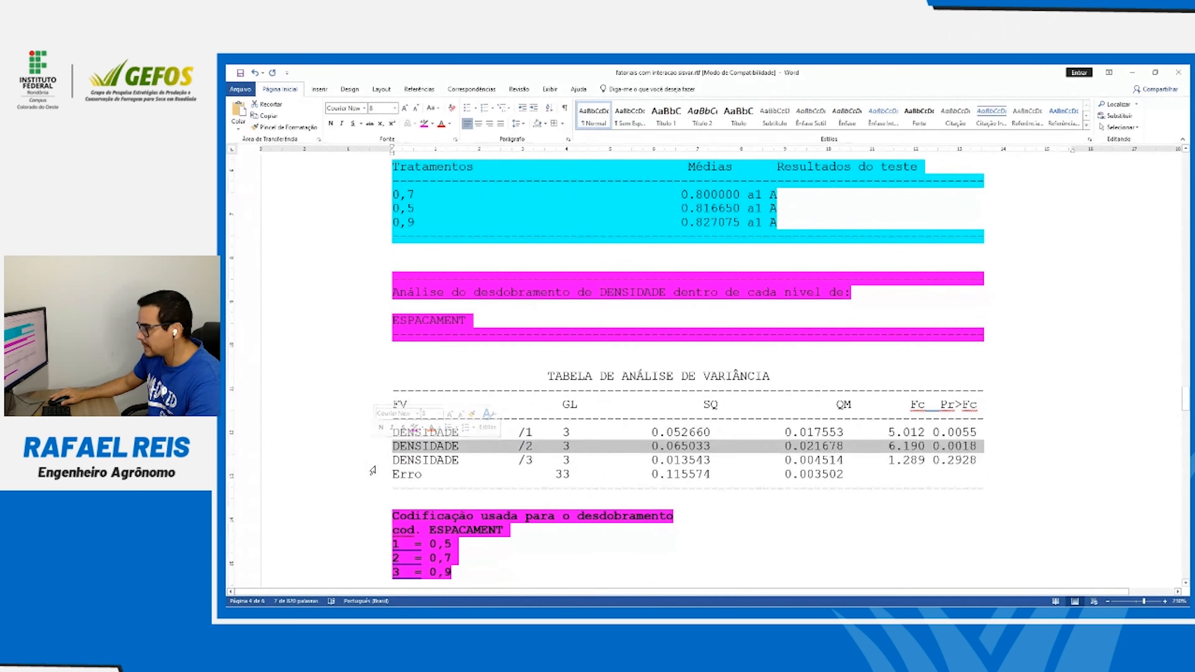
pyautogui.click(370, 460)
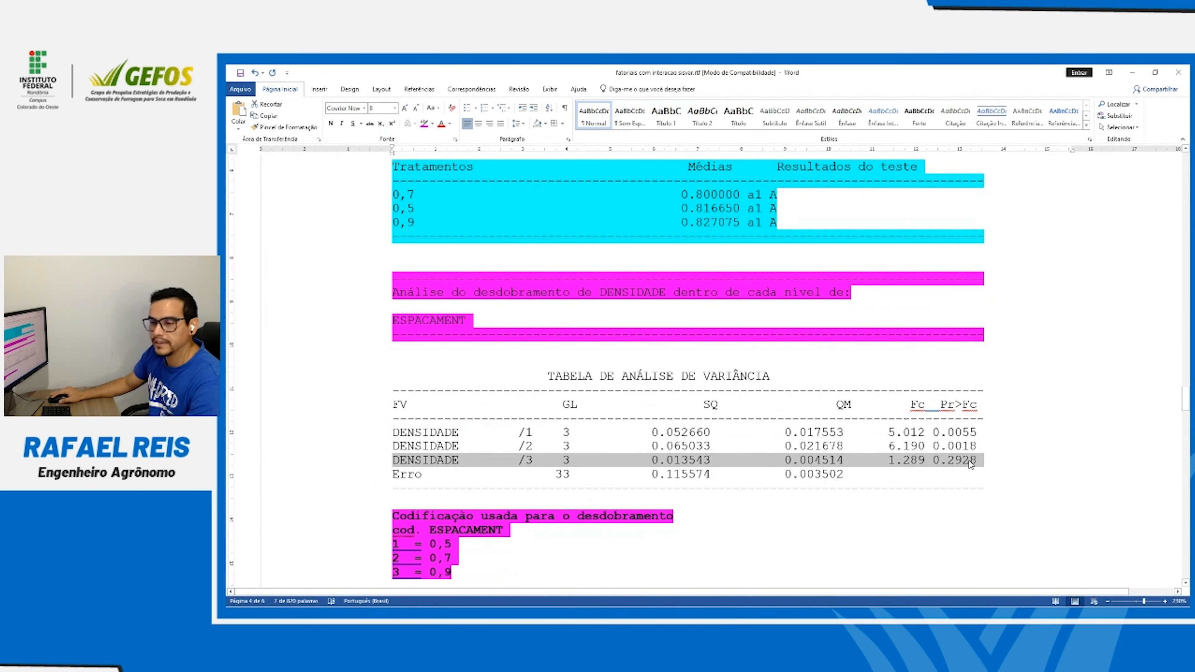
pyautogui.scroll(-15, 950, 465)
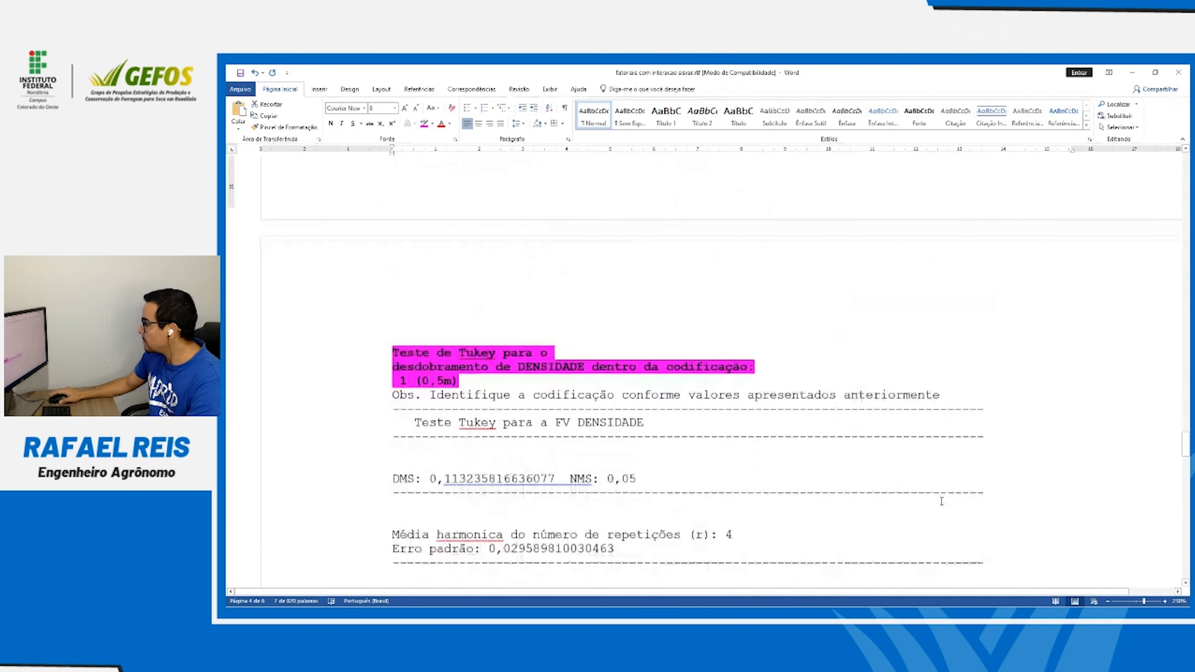
pyautogui.scroll(-10, 941, 500)
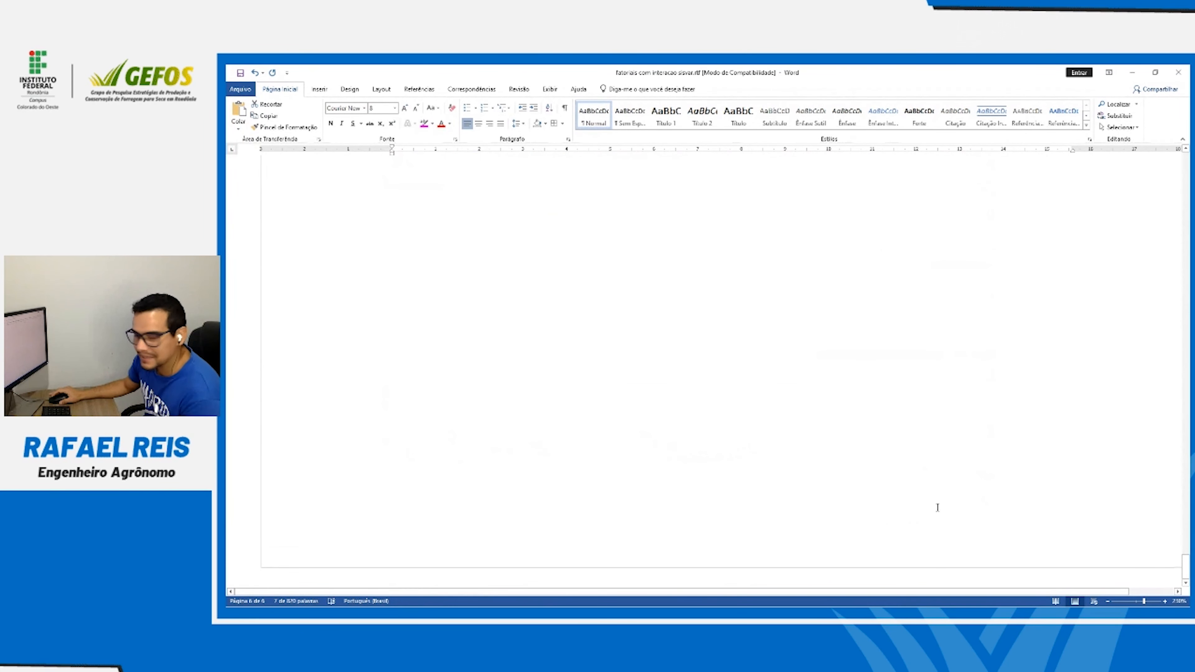
pyautogui.scroll(8, 937, 507)
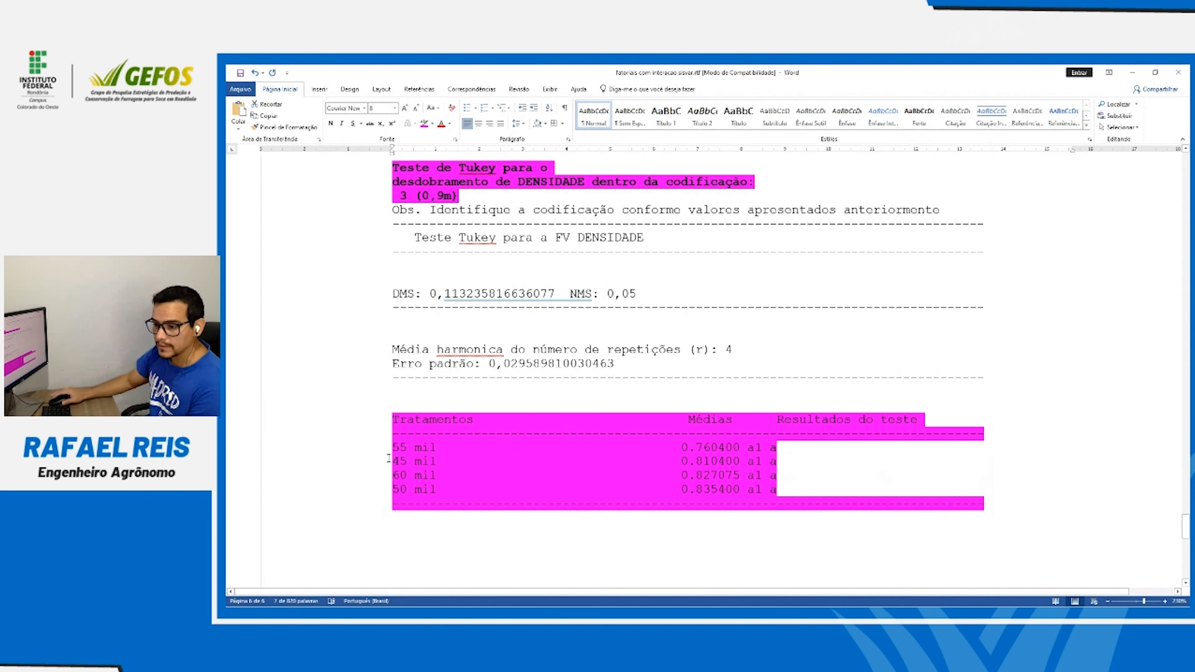
# Switch to File Explorer and open the Word document "_tabela fatoriais com interacao.doc"
pyautogui.hotkey('alt', 'Tab')
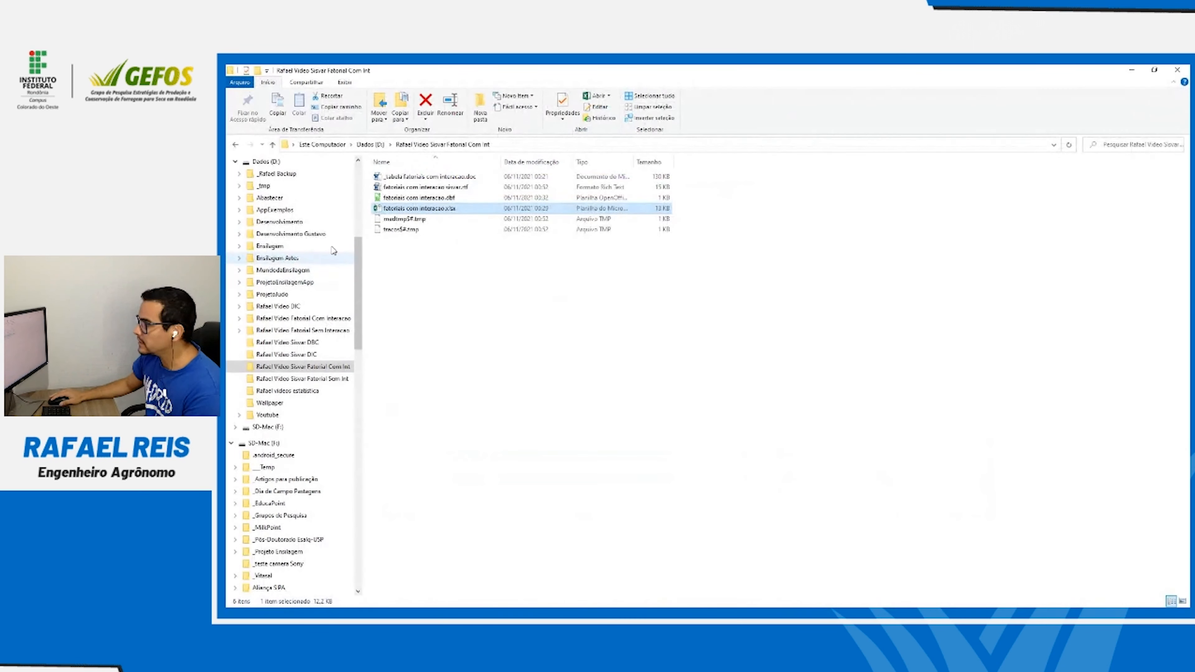
pyautogui.click(386, 178)
pyautogui.doubleClick(386, 179)
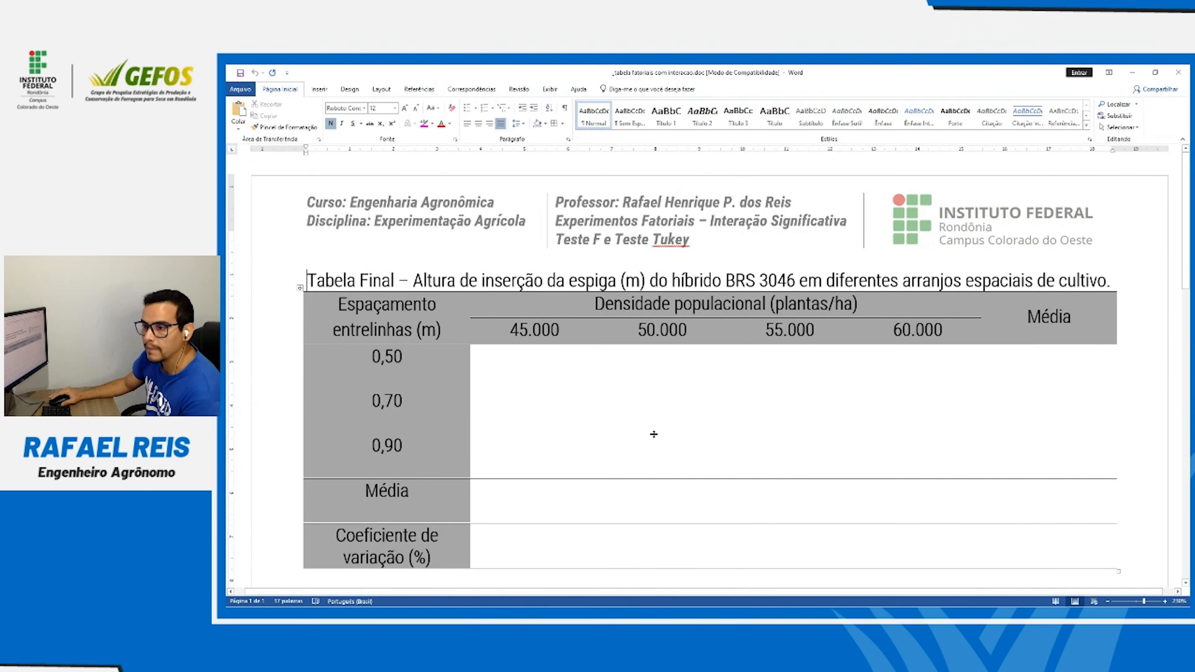
# Apply all borders to the entire Tabela Final table
pyautogui.click(635, 418)
pyautogui.click(300, 286)
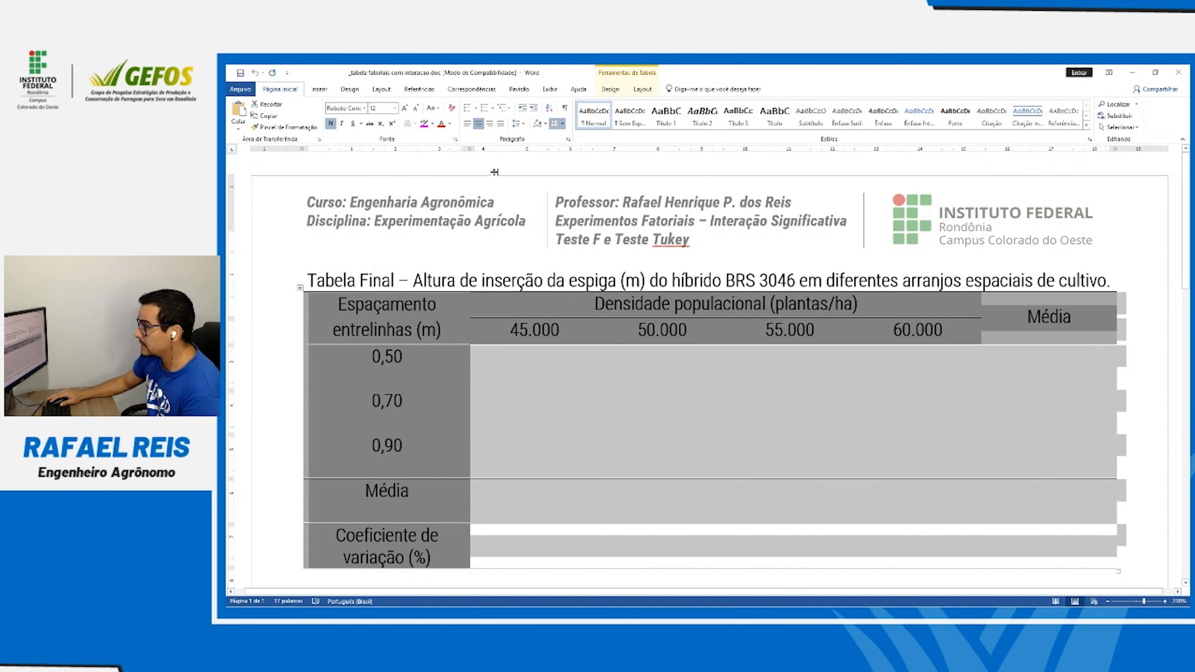
pyautogui.click(563, 123)
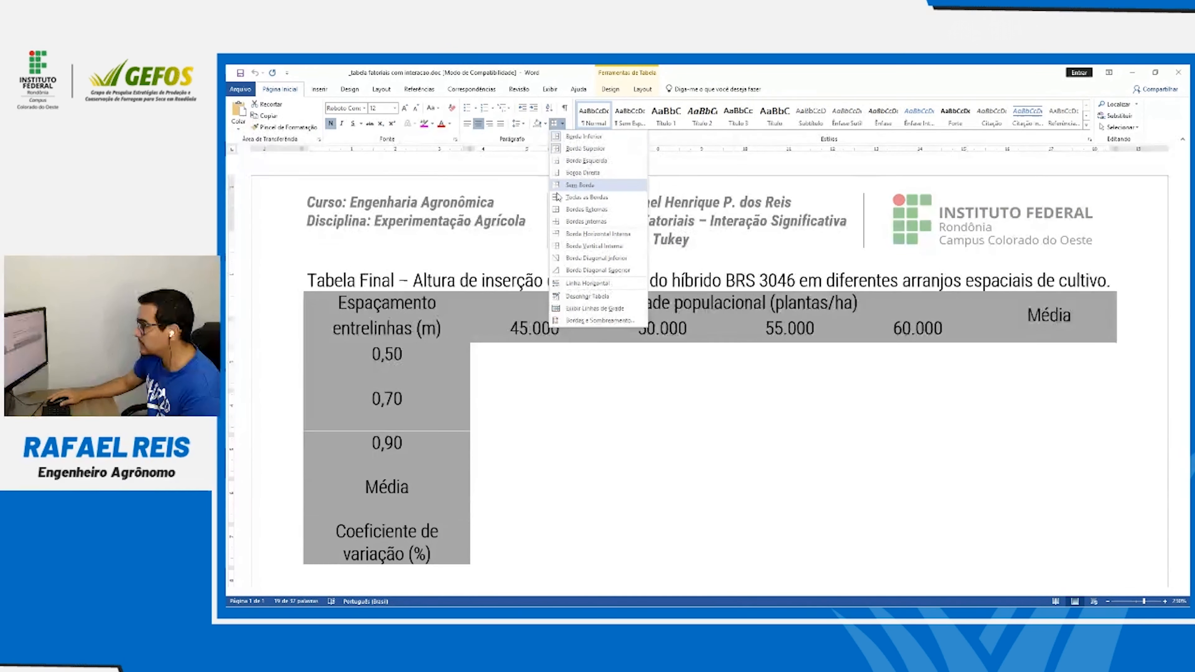
pyautogui.click(587, 197)
pyautogui.click(559, 366)
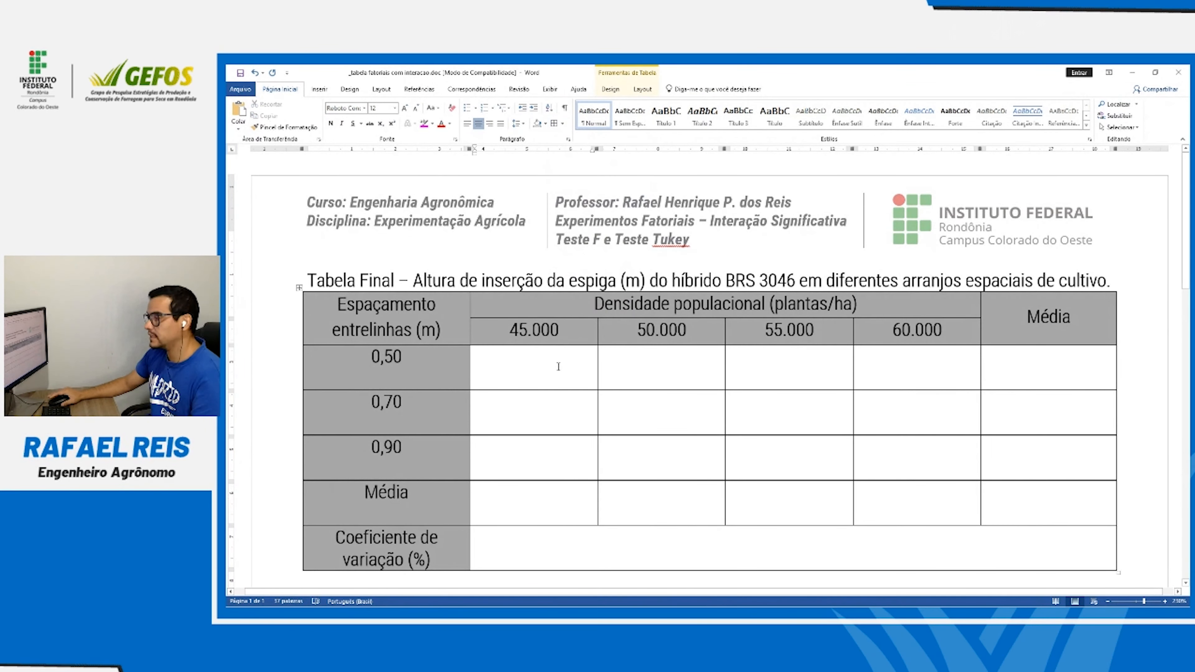
# Arrange the final table document and the Sisvar report side by side, with the table zoomed out to fit its window
pyautogui.scroll(-1, 559, 366)
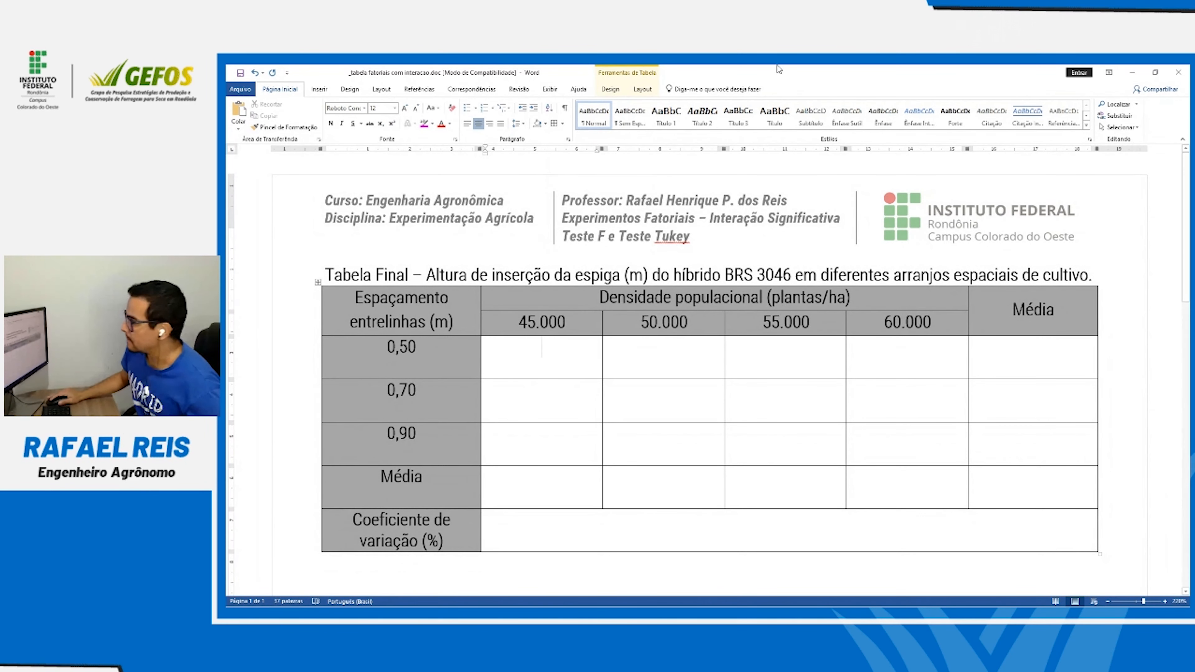
pyautogui.click(1154, 72)
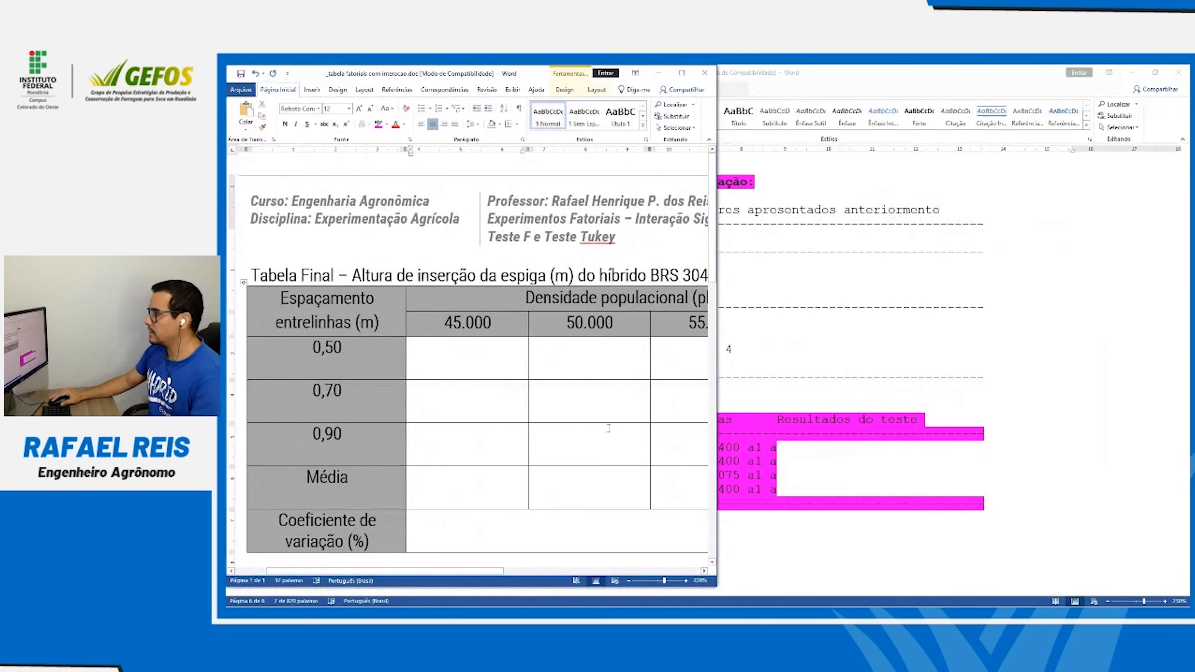
pyautogui.scroll(-7, 609, 428)
pyautogui.scroll(-4, 609, 426)
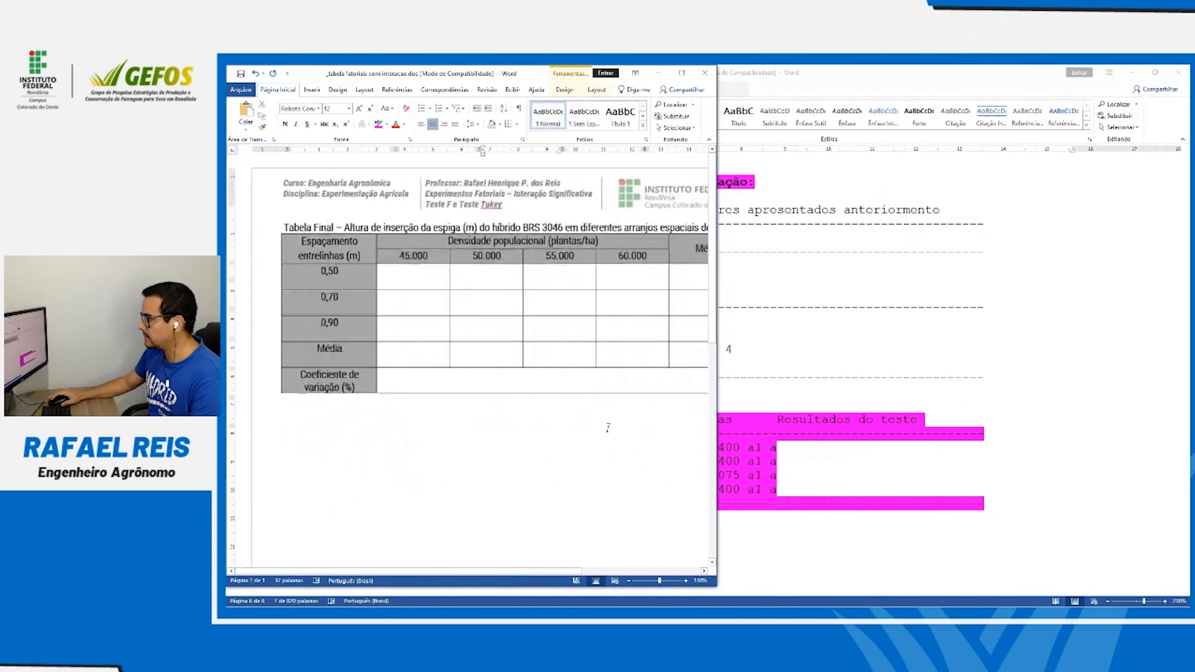
pyautogui.click(799, 461)
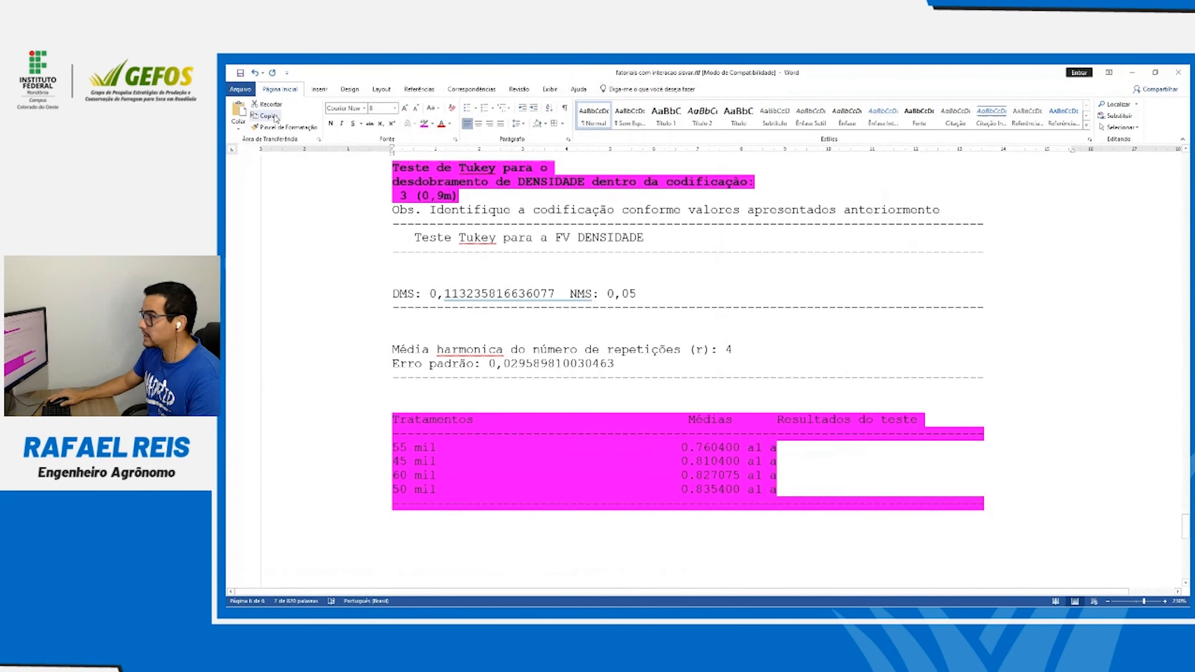
pyautogui.click(1155, 73)
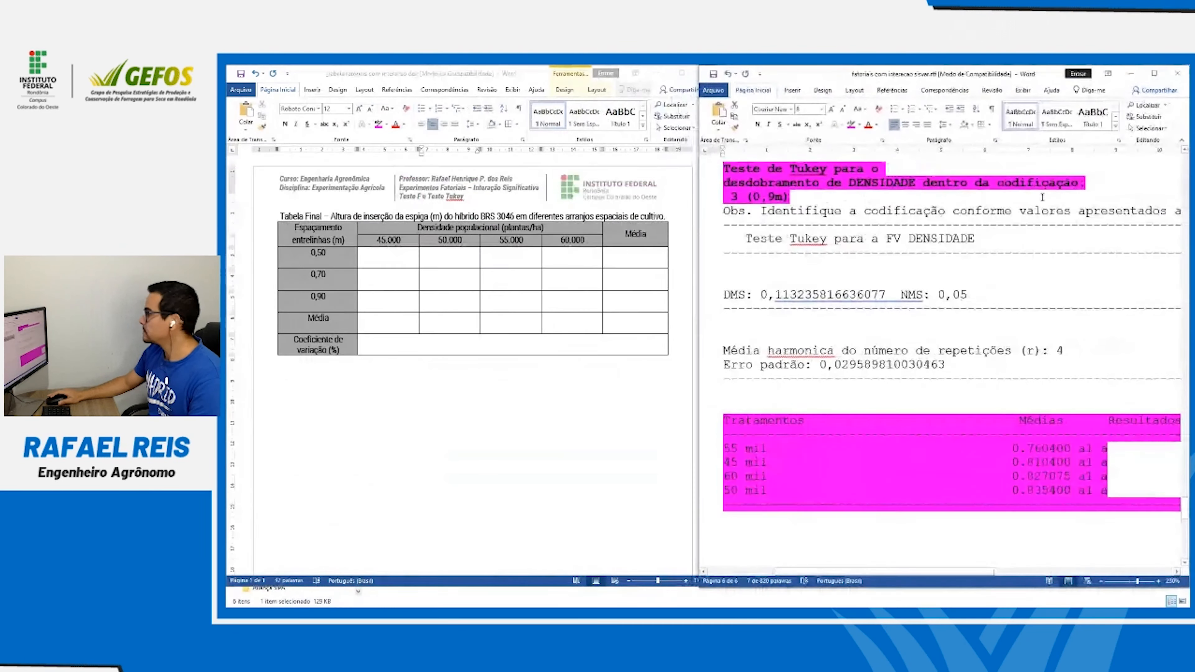
pyautogui.click(605, 273)
pyautogui.click(822, 294)
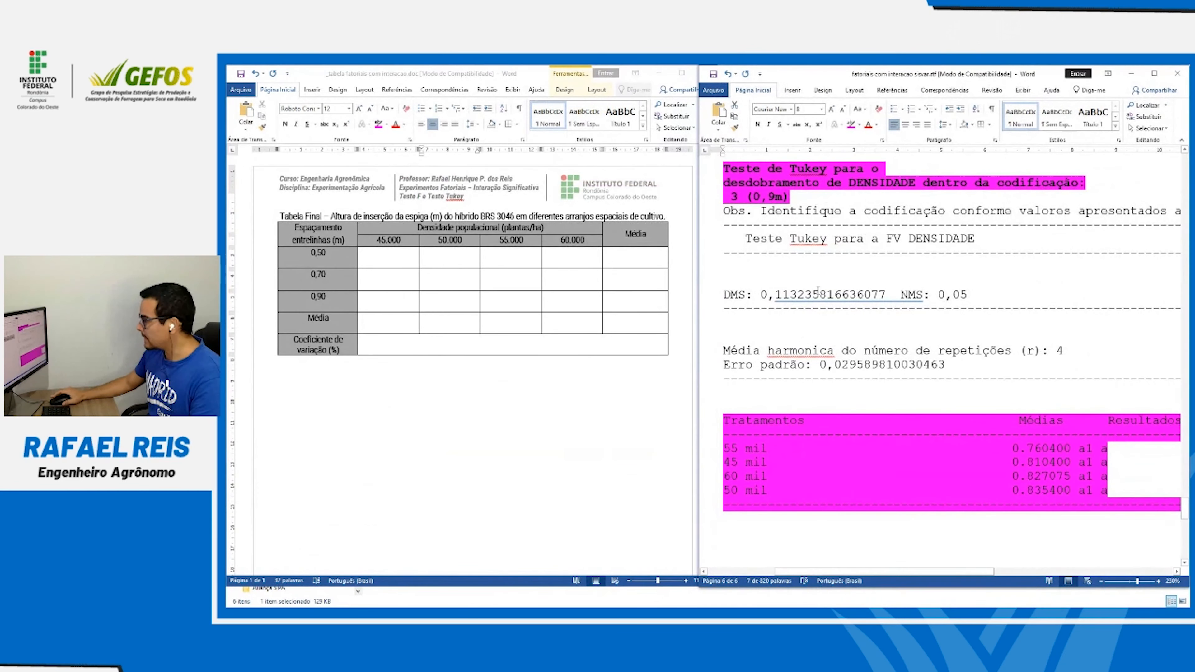
# Review the Sisvar report from the variance analysis to the Tukey test for ESPACAMENT within coding 1 (45 mil)
pyautogui.scroll(-1, 818, 287)
pyautogui.scroll(2, 818, 286)
pyautogui.scroll(-5, 818, 286)
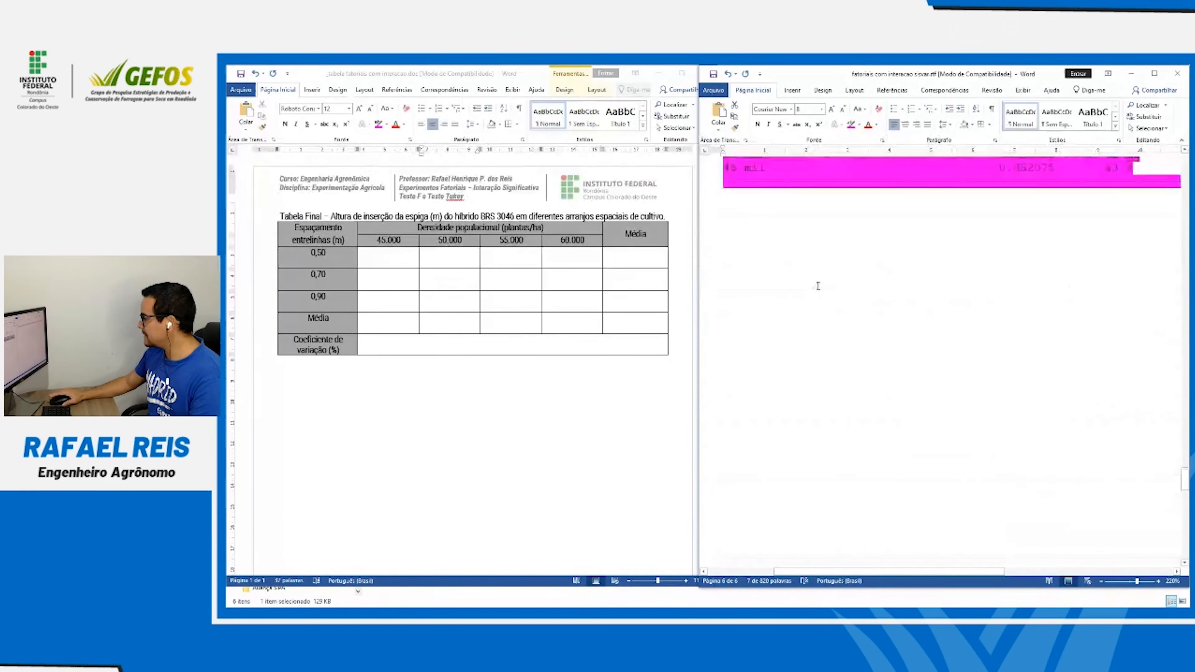
pyautogui.scroll(2, 818, 285)
pyautogui.scroll(10, 818, 286)
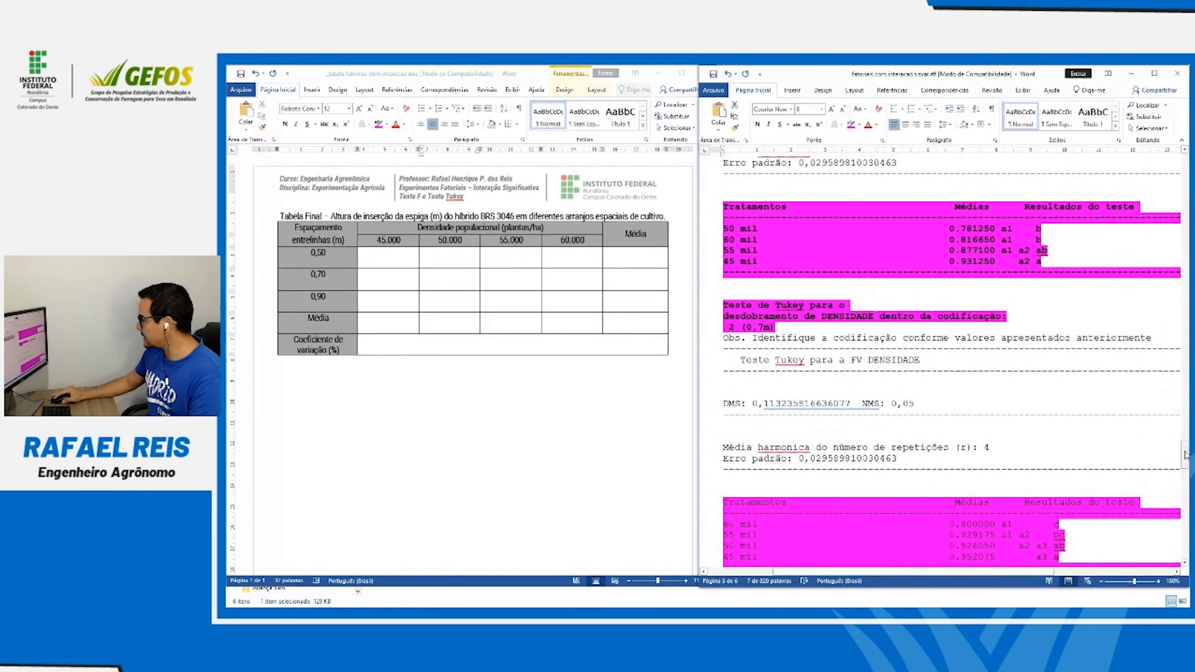
pyautogui.scroll(20, 910, 406)
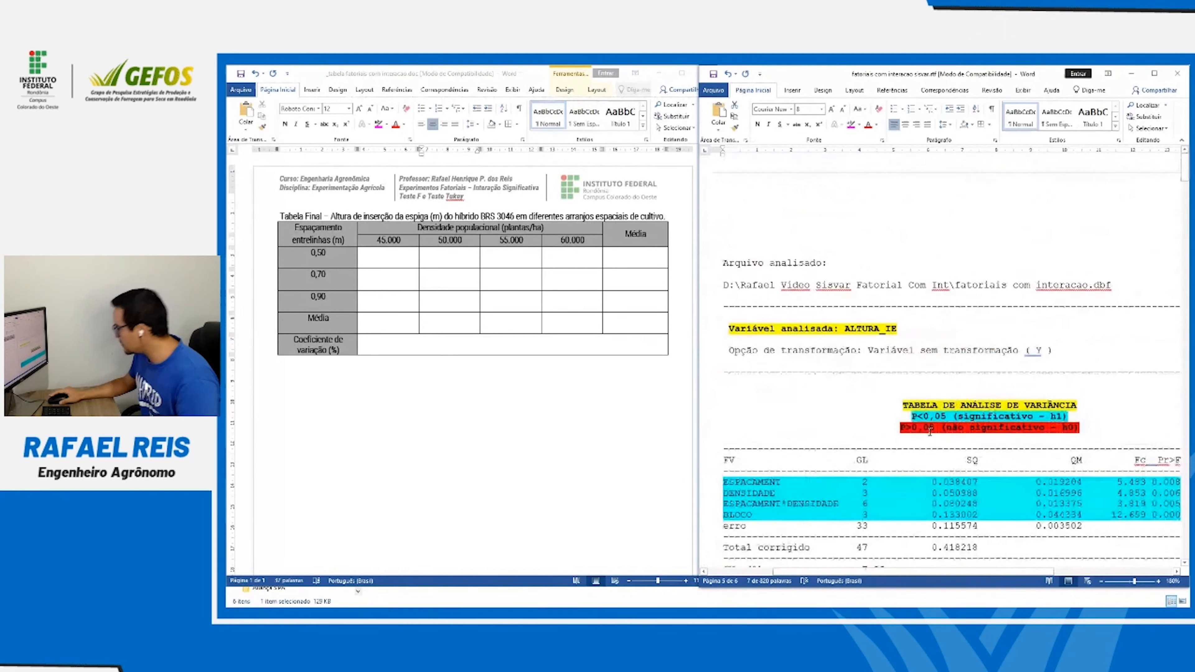
pyautogui.scroll(-3, 910, 406)
pyautogui.scroll(-10, 910, 406)
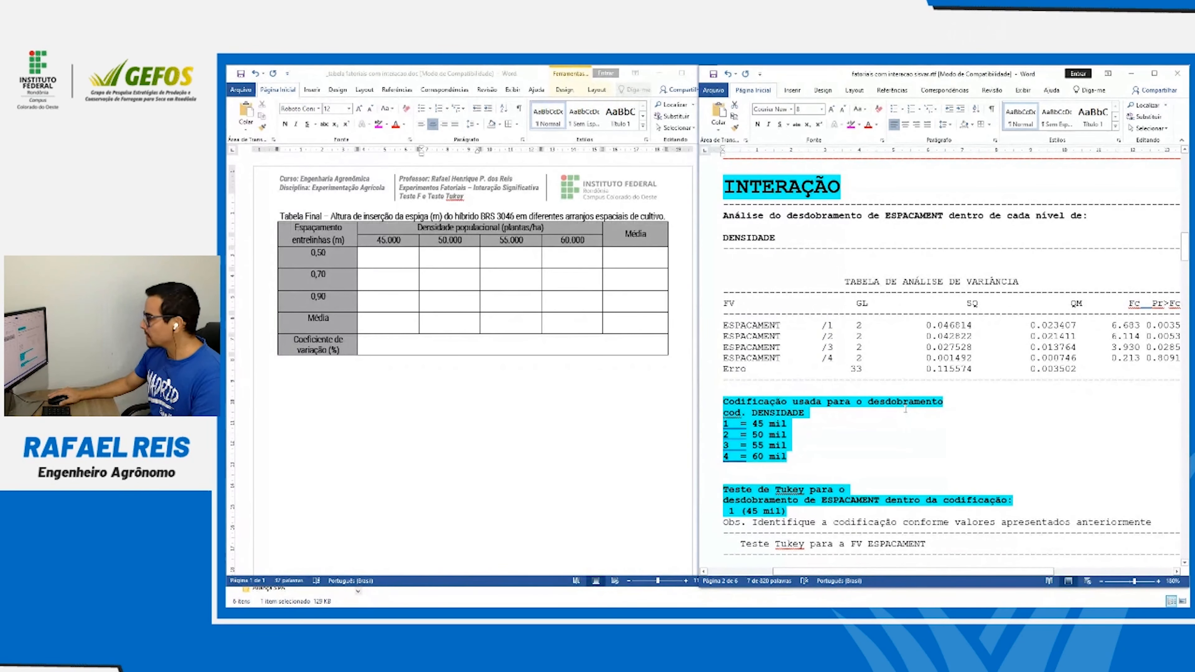
pyautogui.scroll(-9, 906, 408)
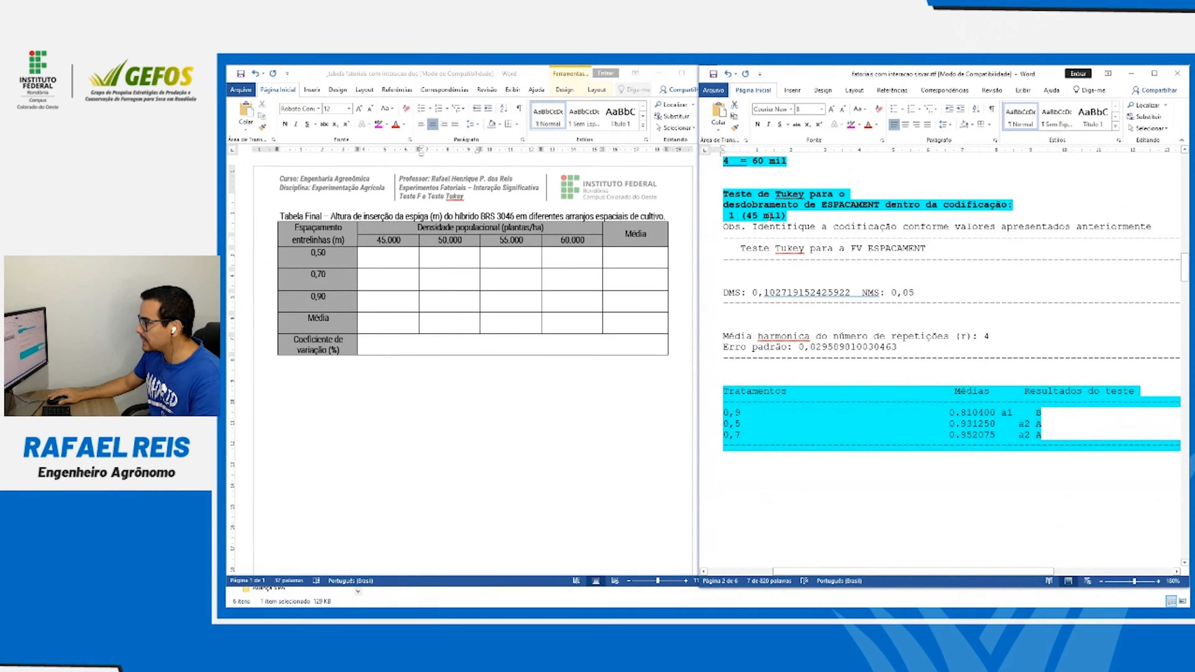
# Enter "0,81 B" as the 45.000 density value for the 0,90 m spacing in the final table
pyautogui.click(346, 258)
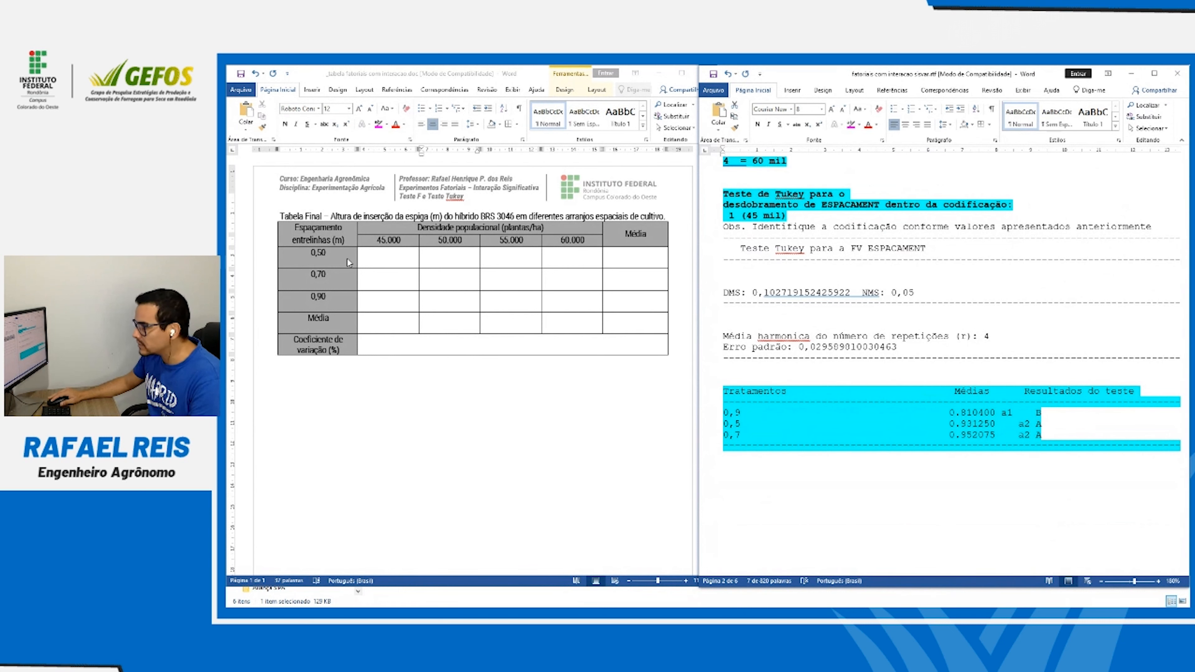
pyautogui.moveTo(389, 256); pyautogui.dragTo(387, 301)
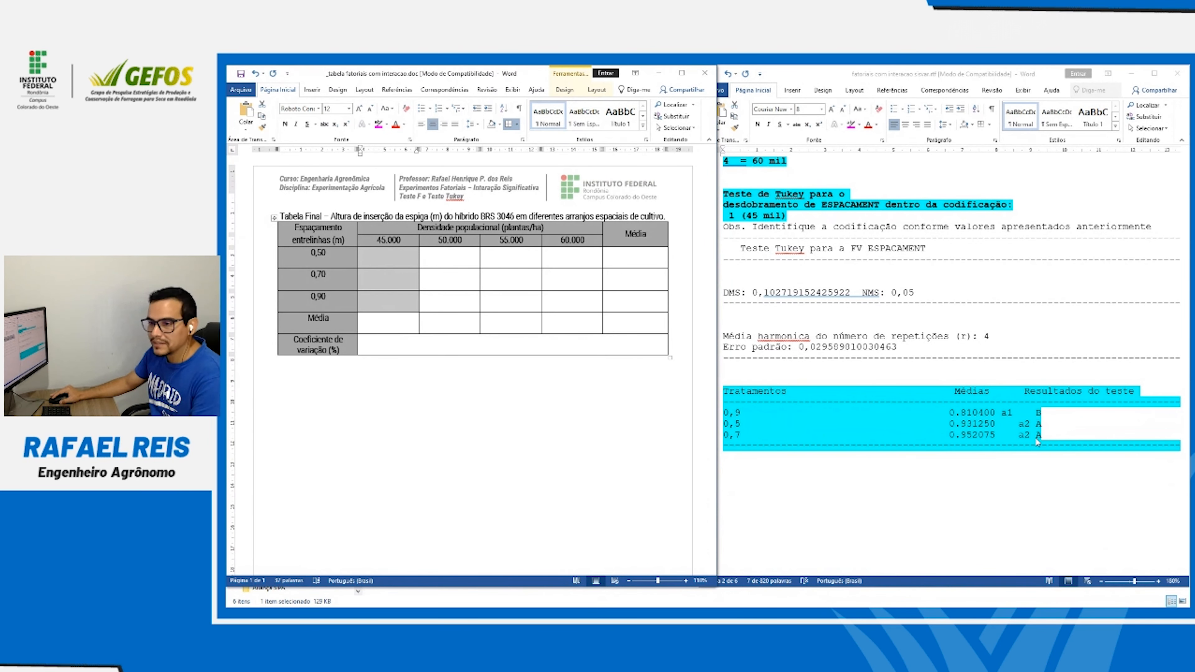
pyautogui.click(718, 451)
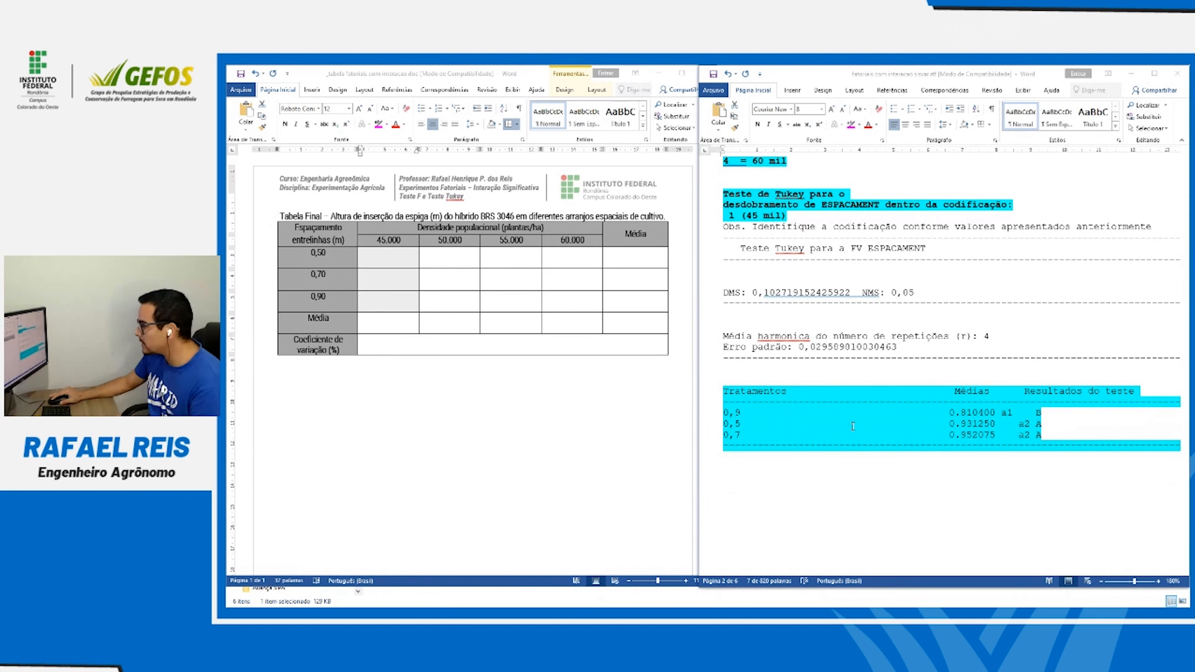
pyautogui.click(389, 300)
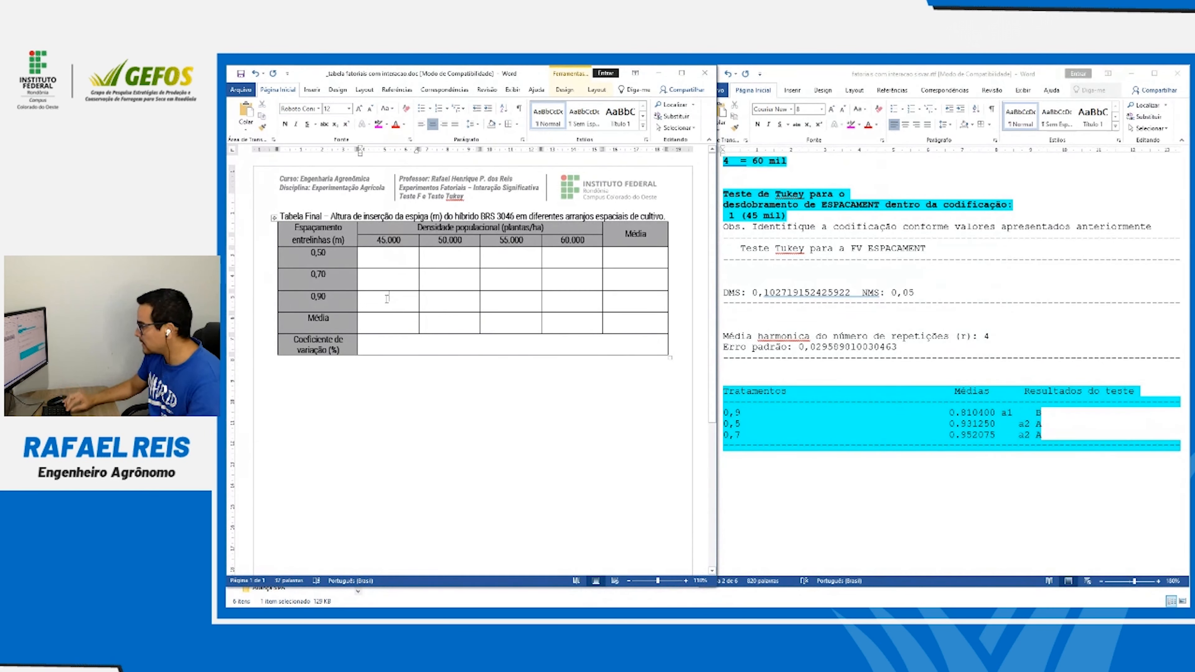
pyautogui.write('0,81')
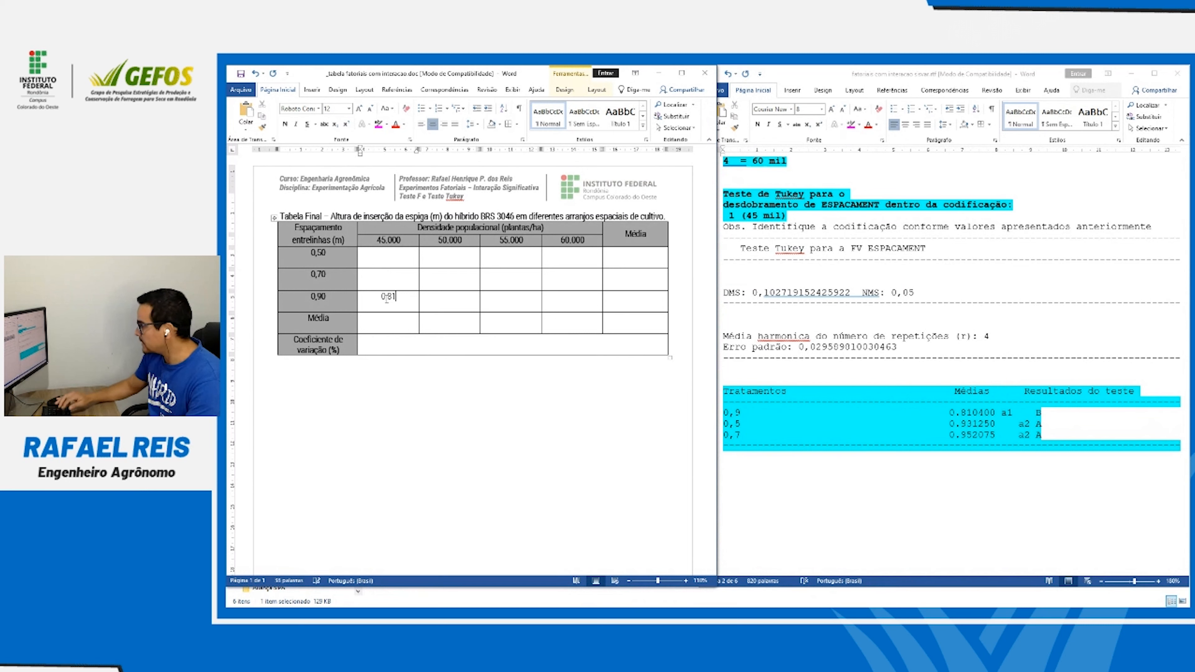
pyautogui.write(' B')
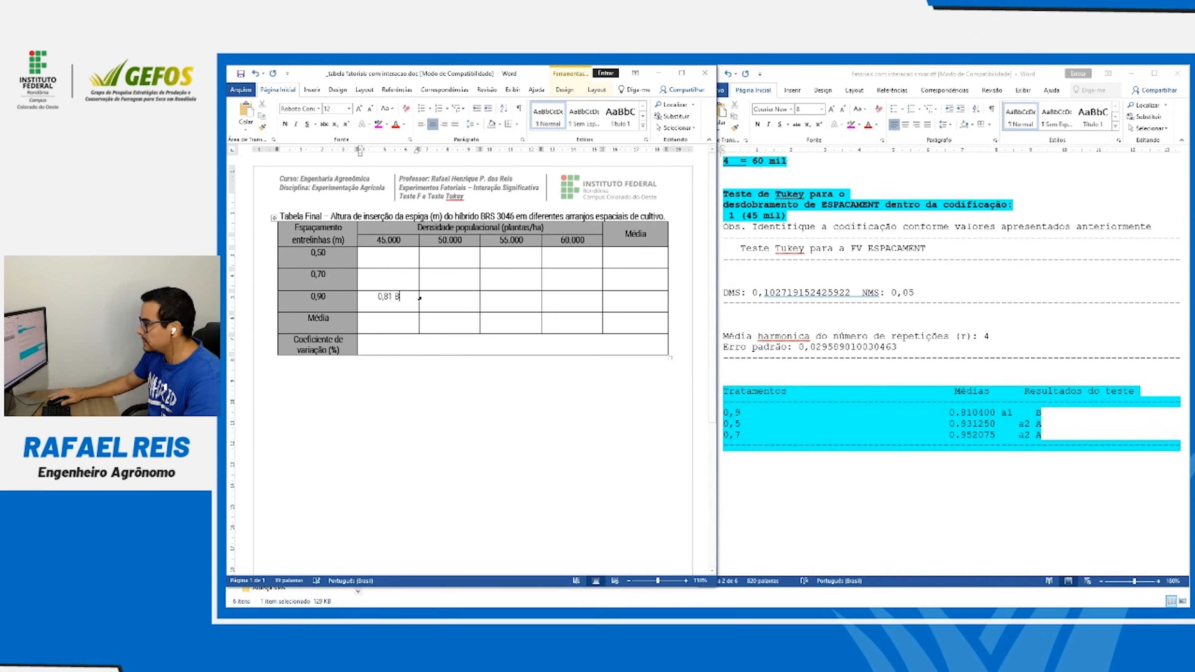
# Enter "0,93 A" as the 45.000 density value for the 0,50 m spacing in the final table
pyautogui.click(753, 413)
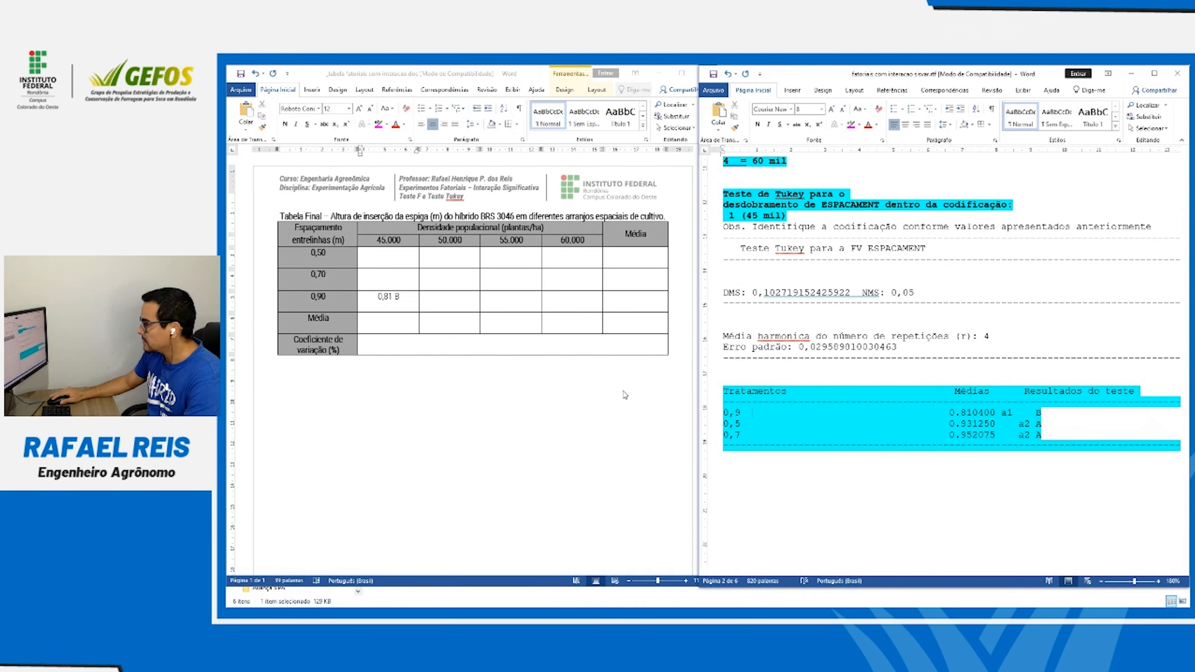
pyautogui.click(390, 255)
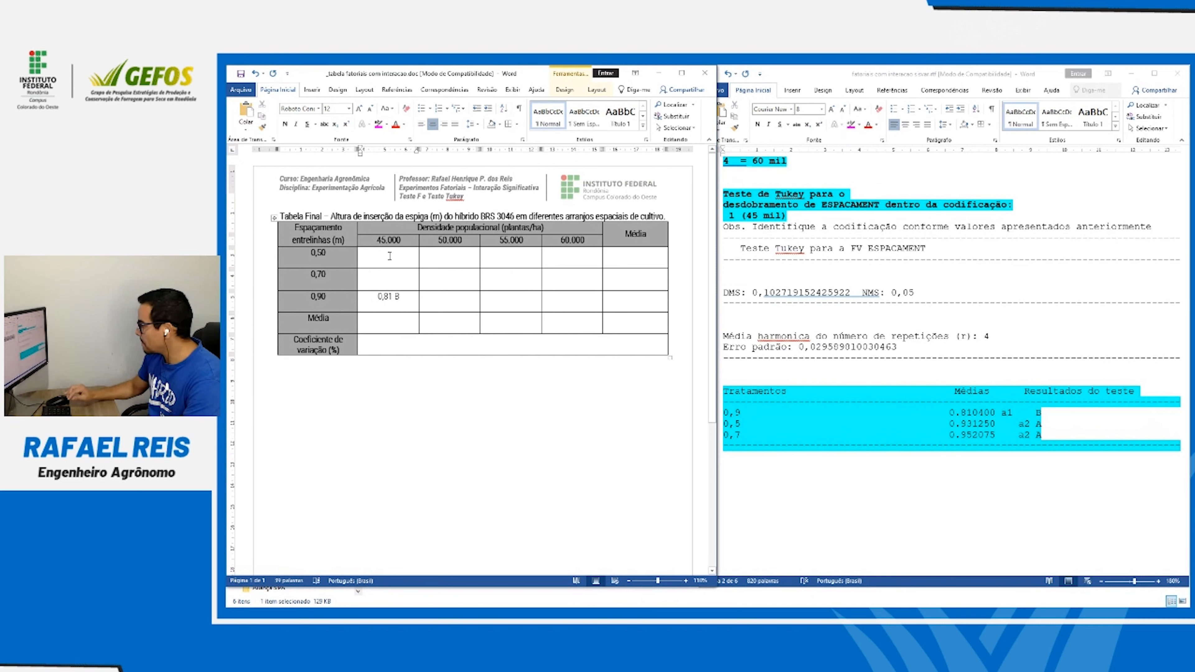
pyautogui.write('0,93')
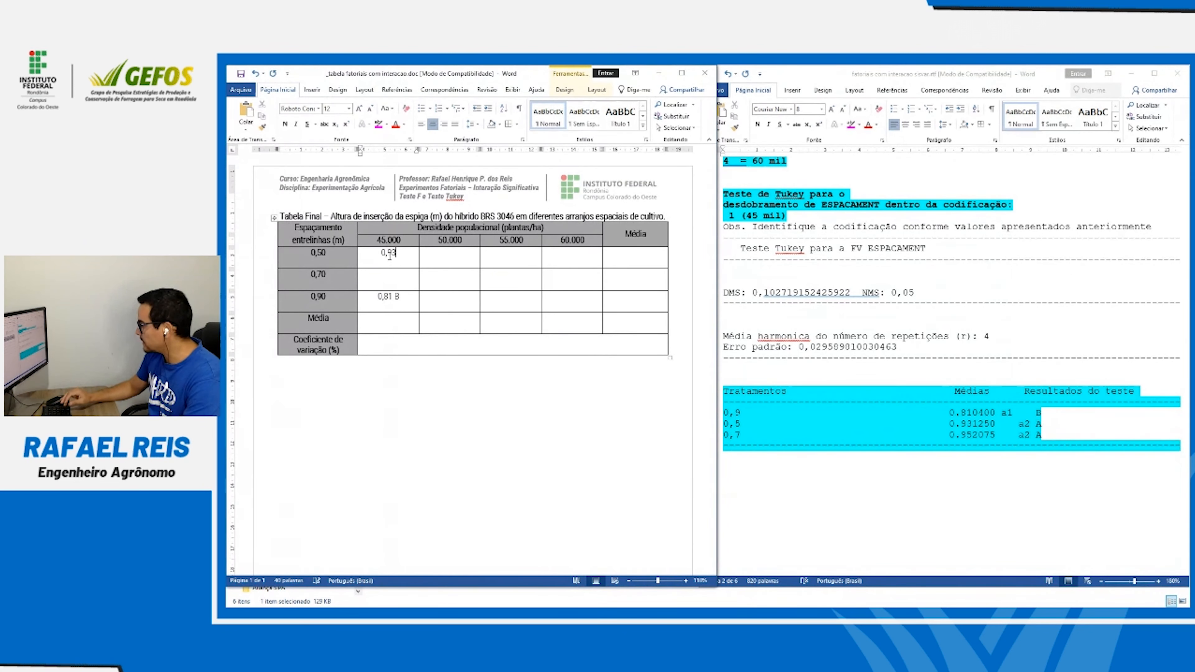
pyautogui.write(' A')
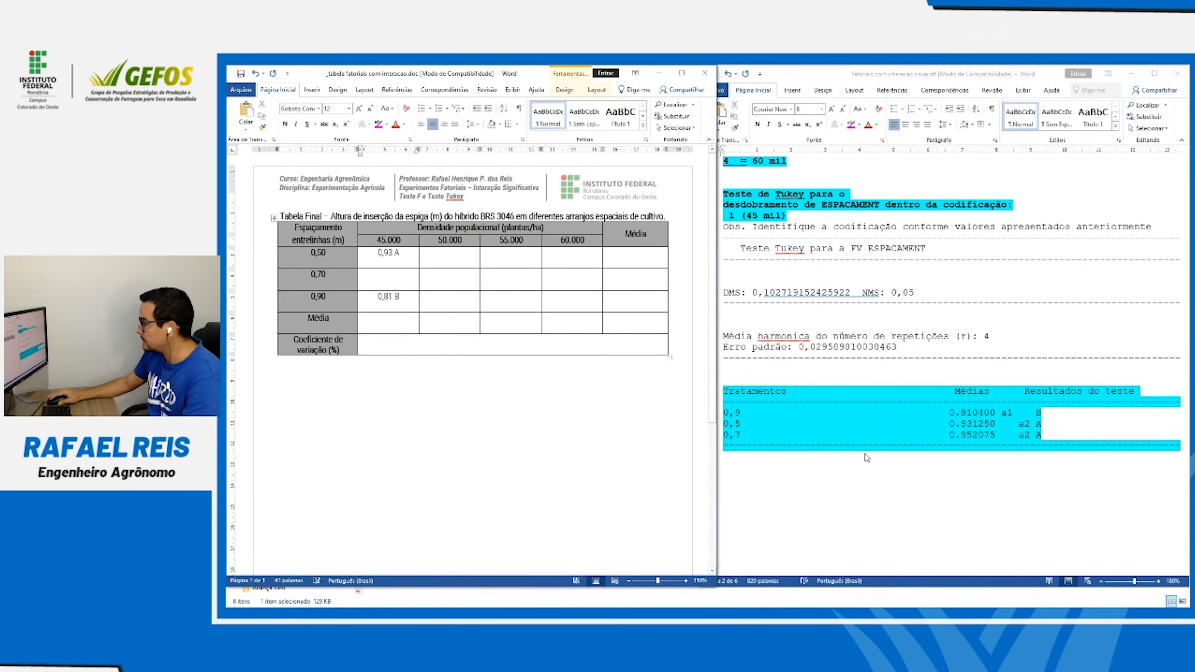
# Enter "0,95 A" as the 45.000 density value for the 0,70 m spacing, taken from the report's 0,7 treatment
pyautogui.click(893, 428)
pyautogui.click(713, 427)
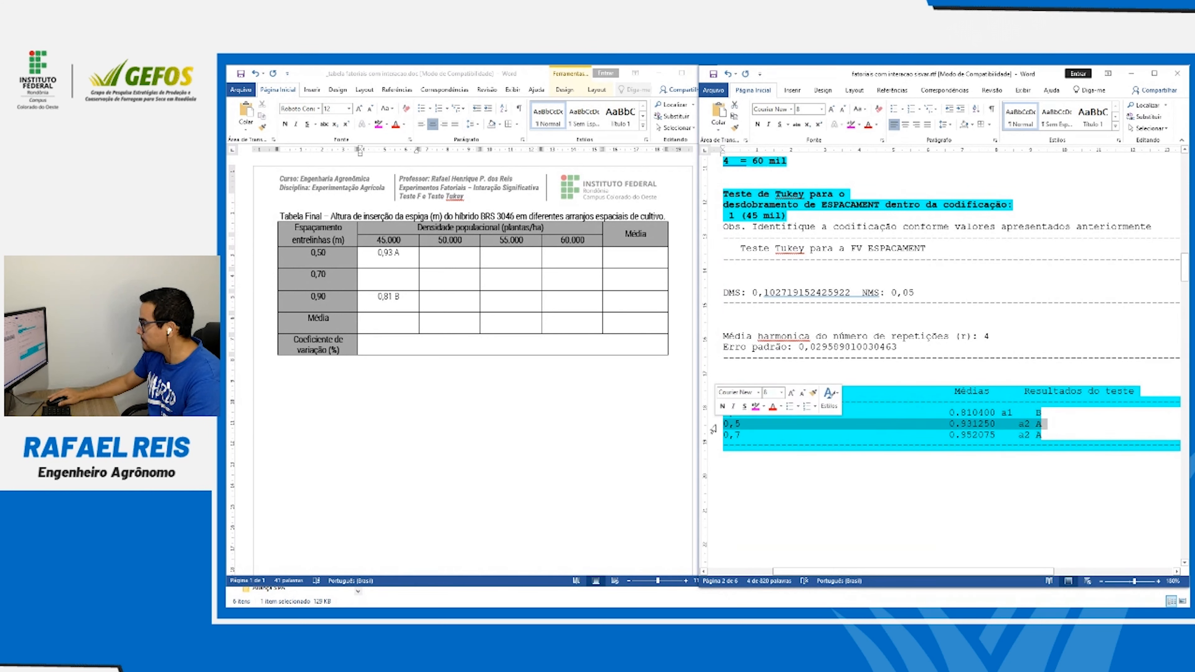
pyautogui.click(713, 436)
pyautogui.click(398, 278)
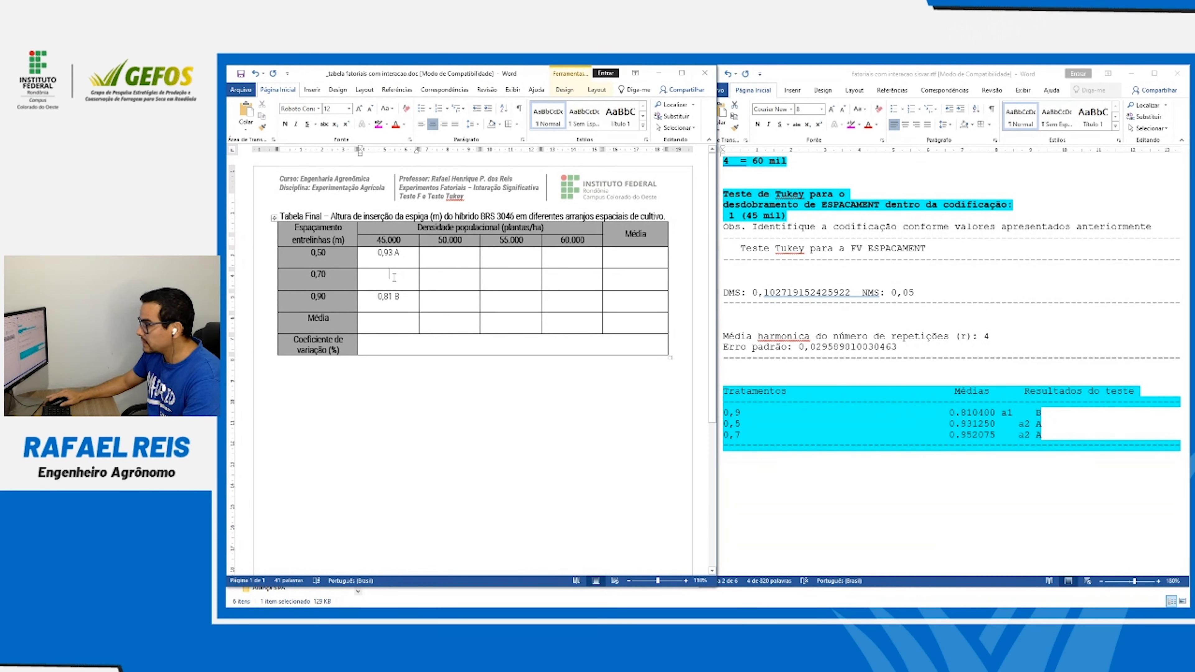
pyautogui.write('0,9')
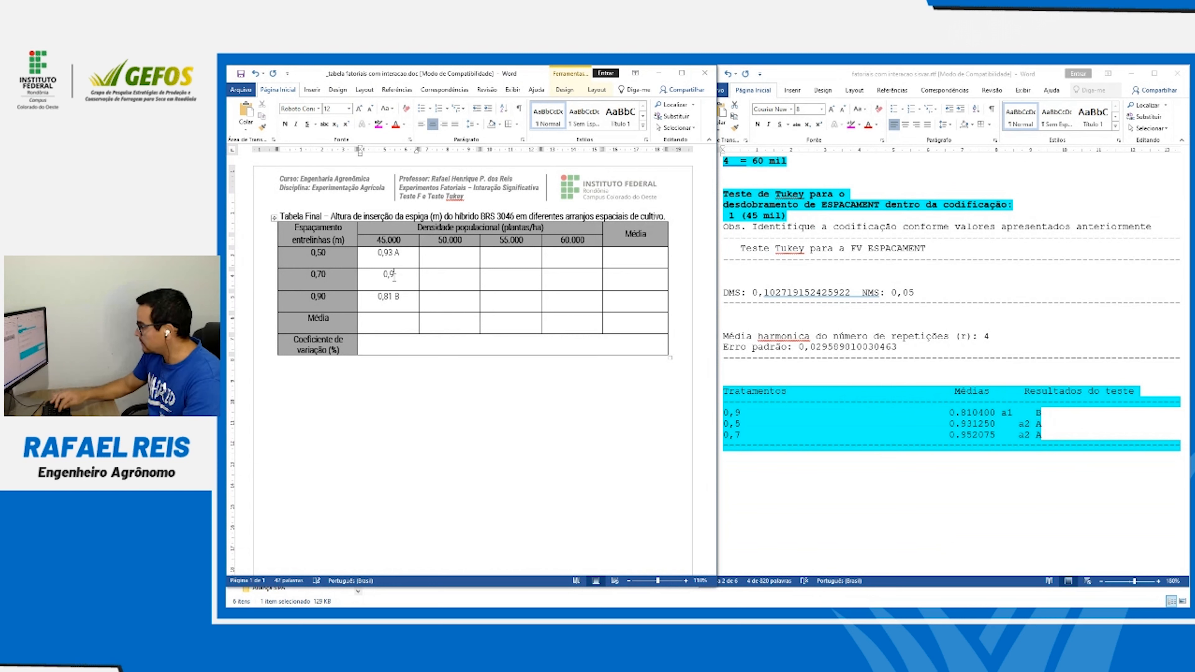
pyautogui.write('5 A')
pyautogui.click(1039, 425)
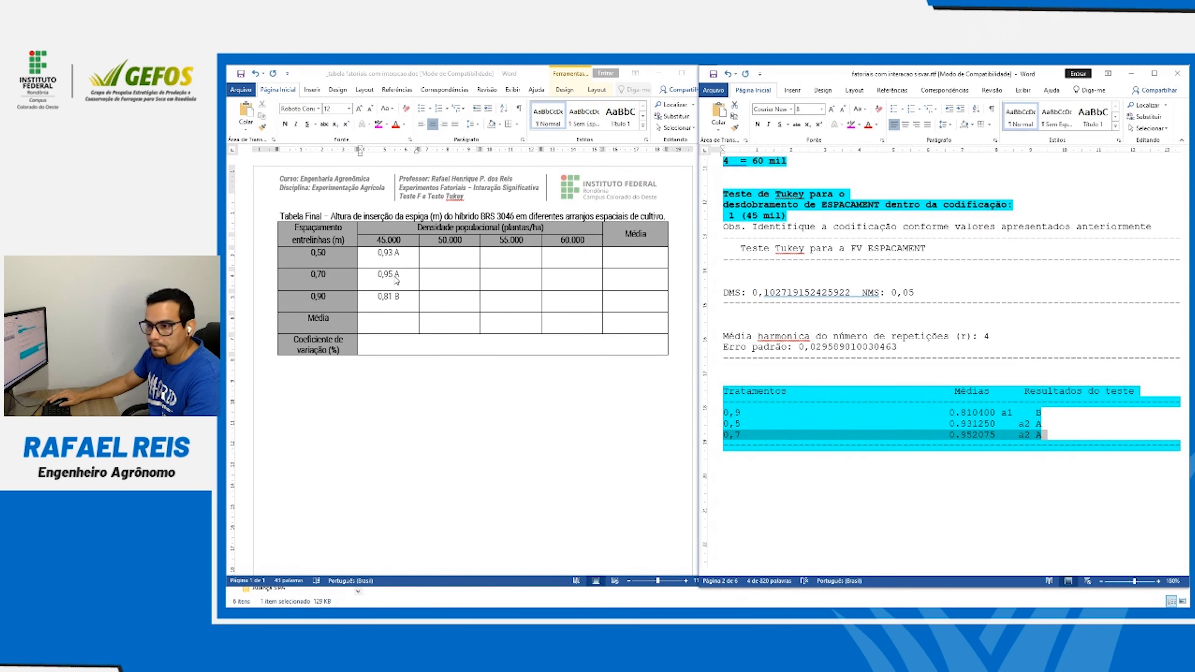
pyautogui.click(927, 404)
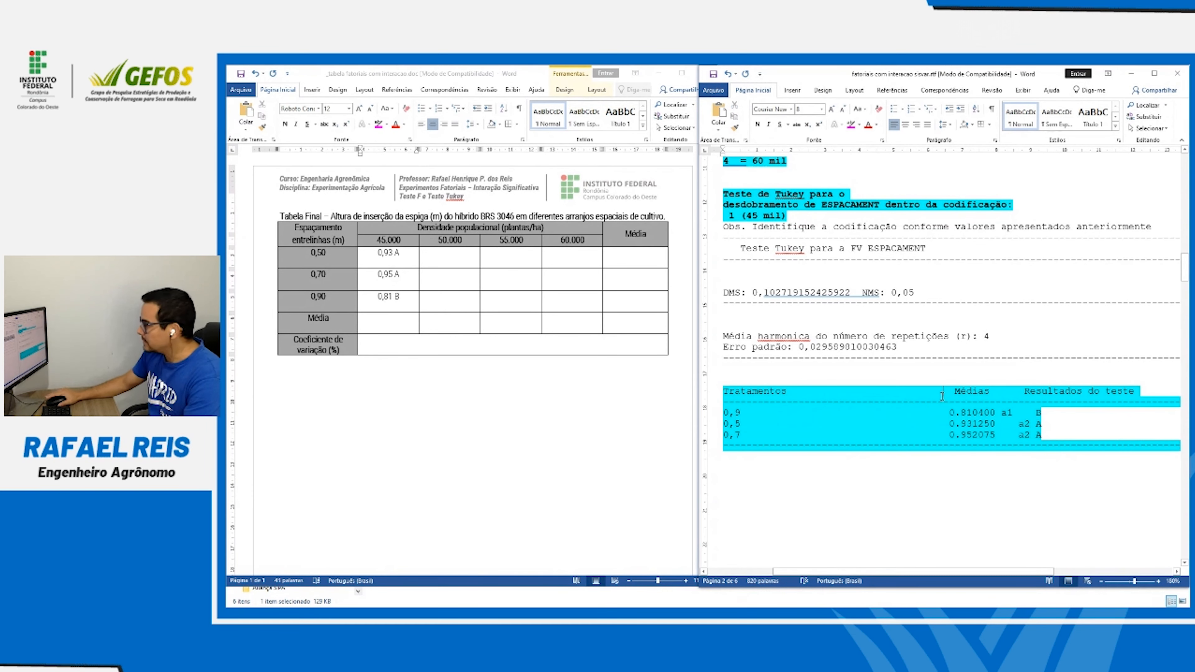
# Using the report's Tukey test for coding 2 (50 mil), enter "0,78 B" for the 0,50 m spacing under 50.000
pyautogui.scroll(-10, 934, 402)
pyautogui.scroll(-5, 940, 399)
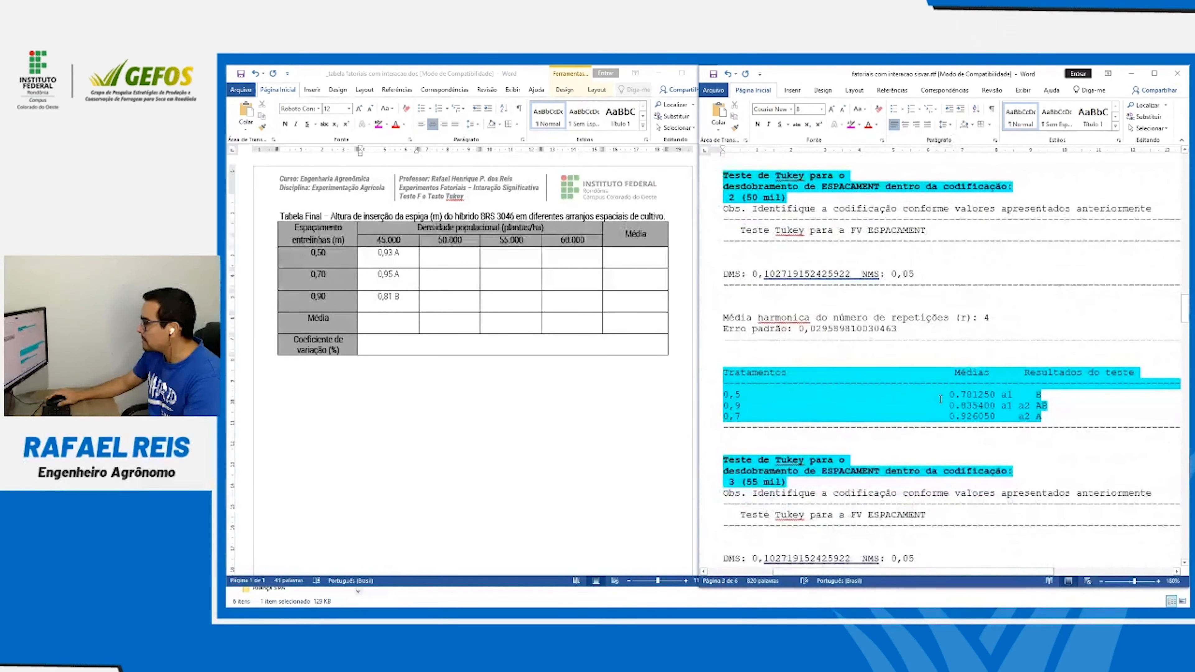
pyautogui.scroll(6, 940, 399)
pyautogui.scroll(-1, 940, 400)
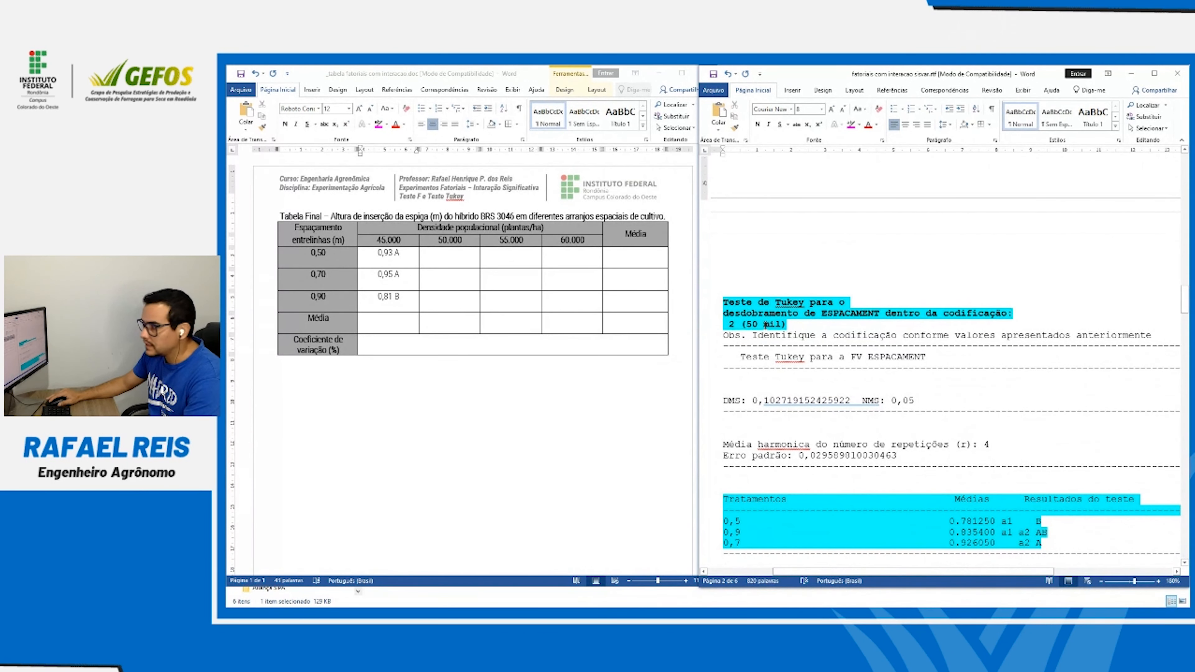
pyautogui.click(451, 258)
pyautogui.moveTo(452, 258); pyautogui.dragTo(478, 310)
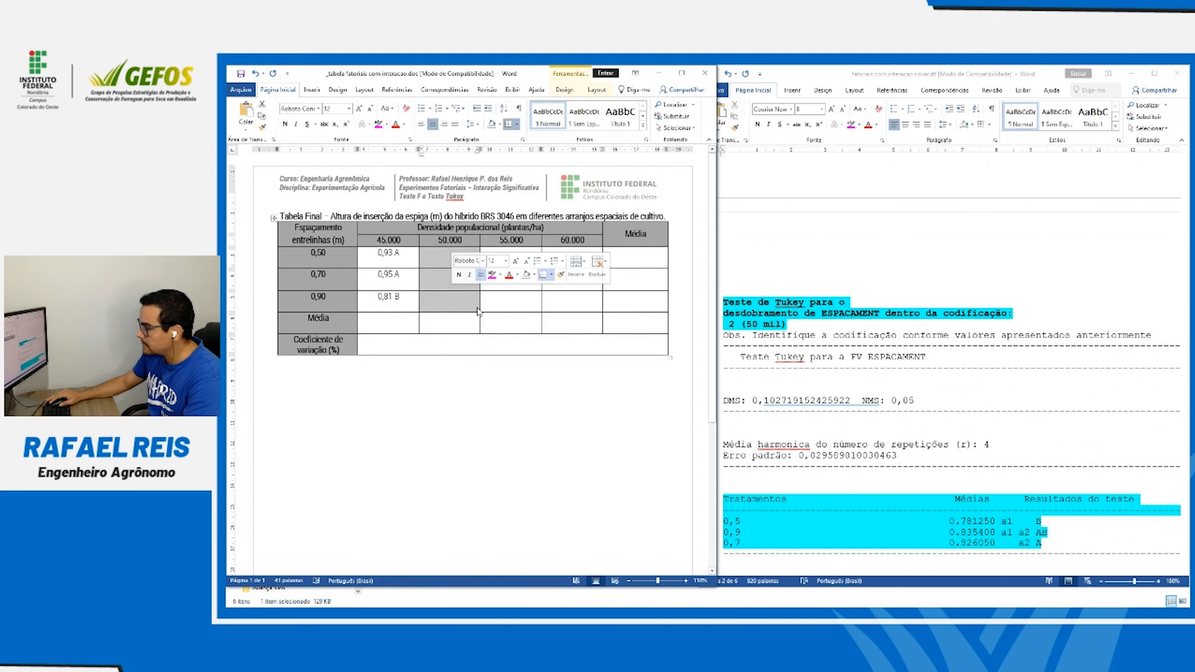
pyautogui.click(1032, 524)
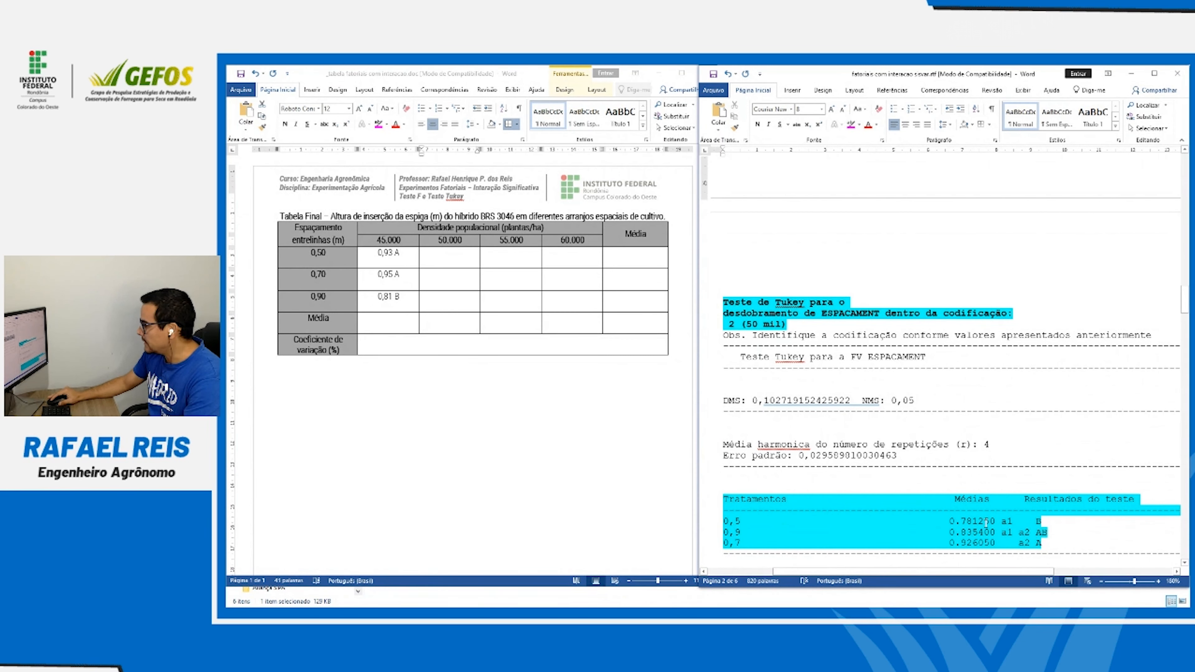
pyautogui.click(757, 521)
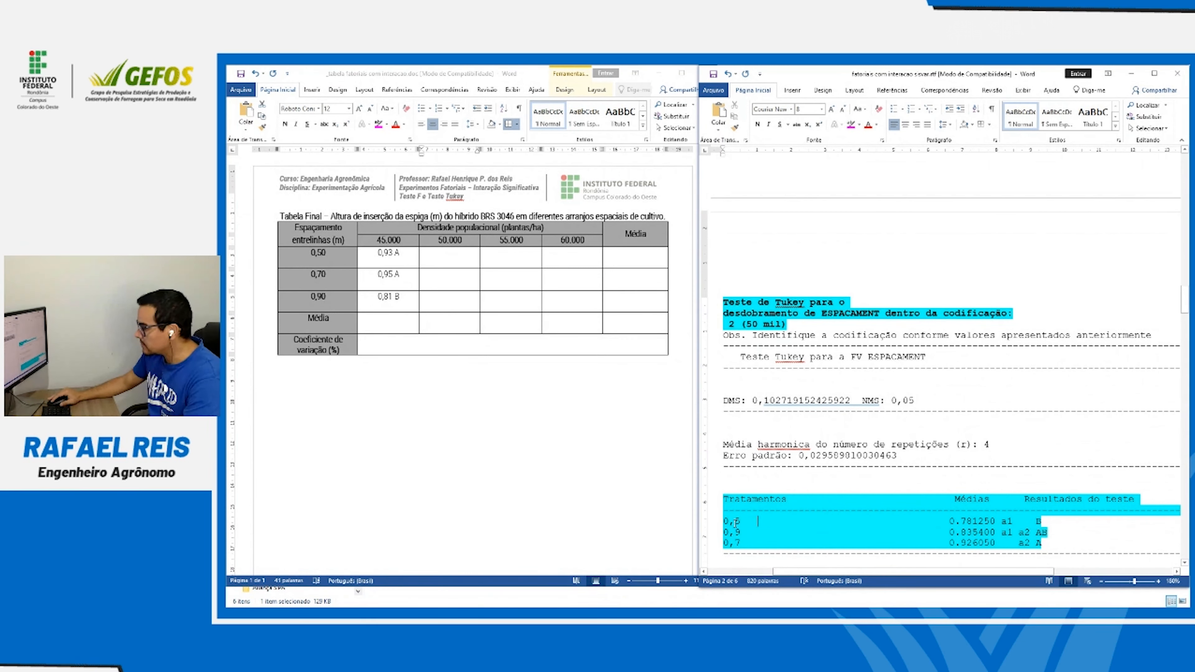
pyautogui.click(424, 254)
pyautogui.click(455, 257)
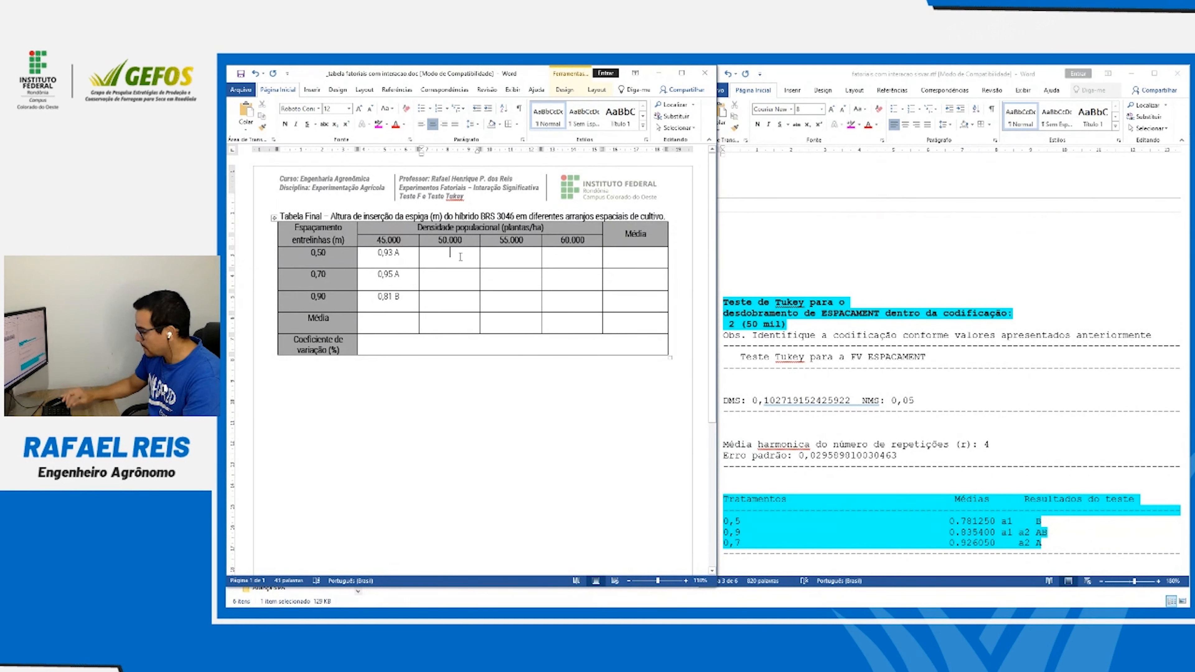
pyautogui.write('0,78')
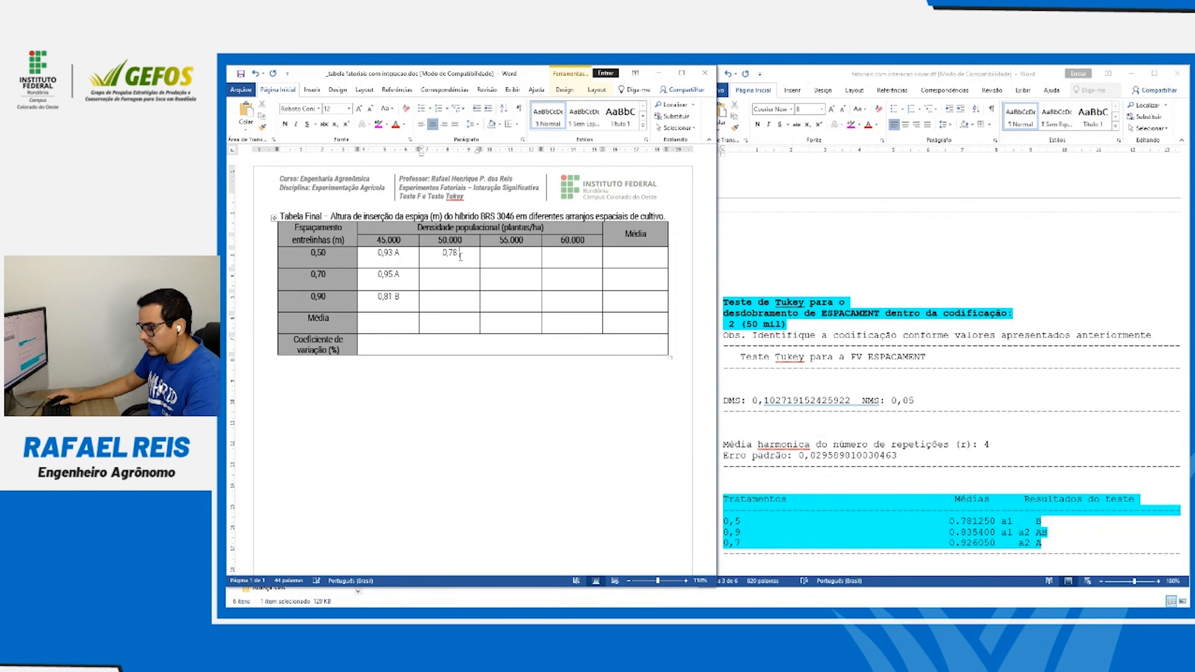
pyautogui.write(' B')
# Enter "0,83 AB" for the 0,90 m spacing in the table's 50.000 column
pyautogui.click(1057, 528)
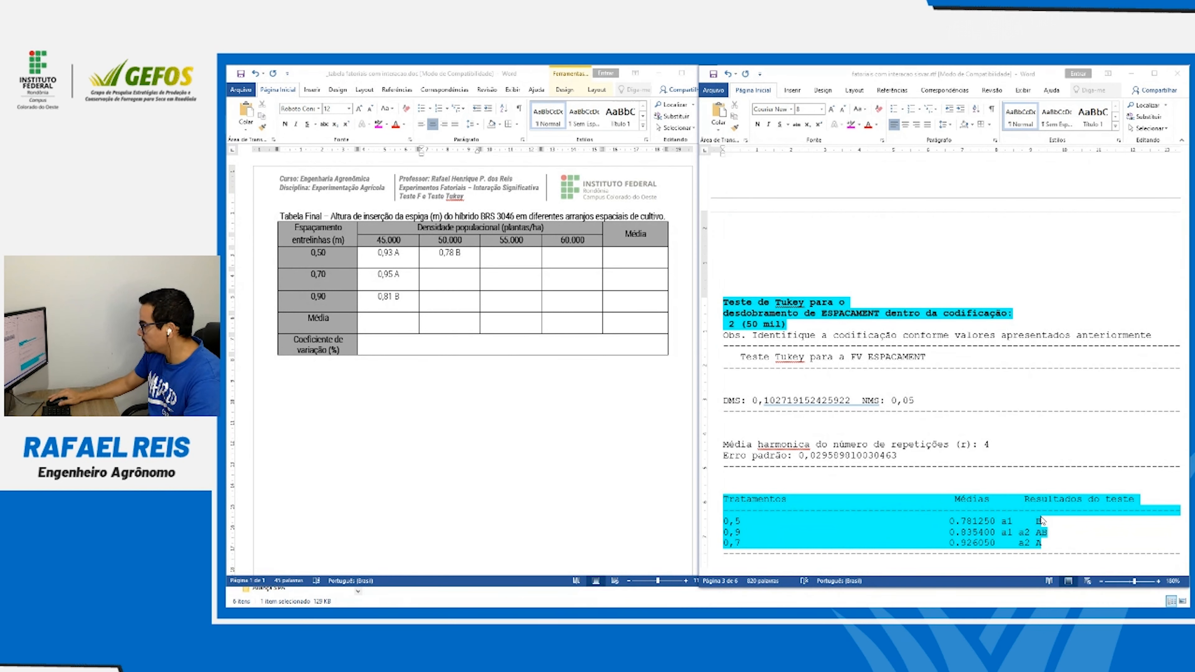
pyautogui.click(719, 530)
pyautogui.click(446, 302)
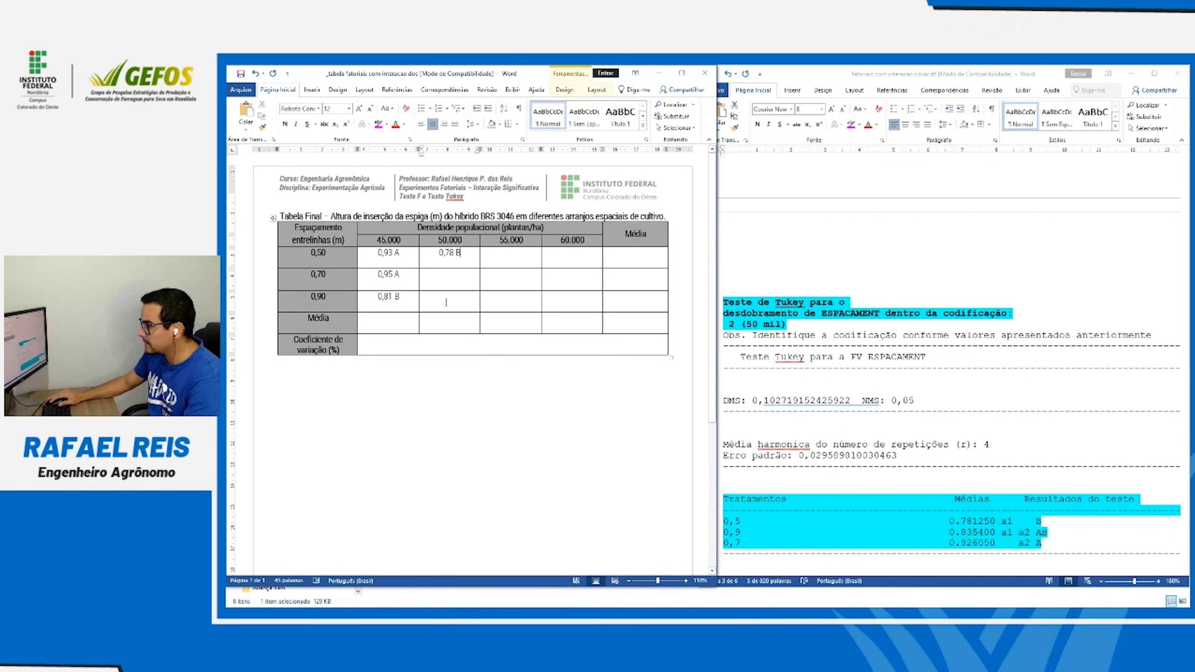
pyautogui.write('0,83')
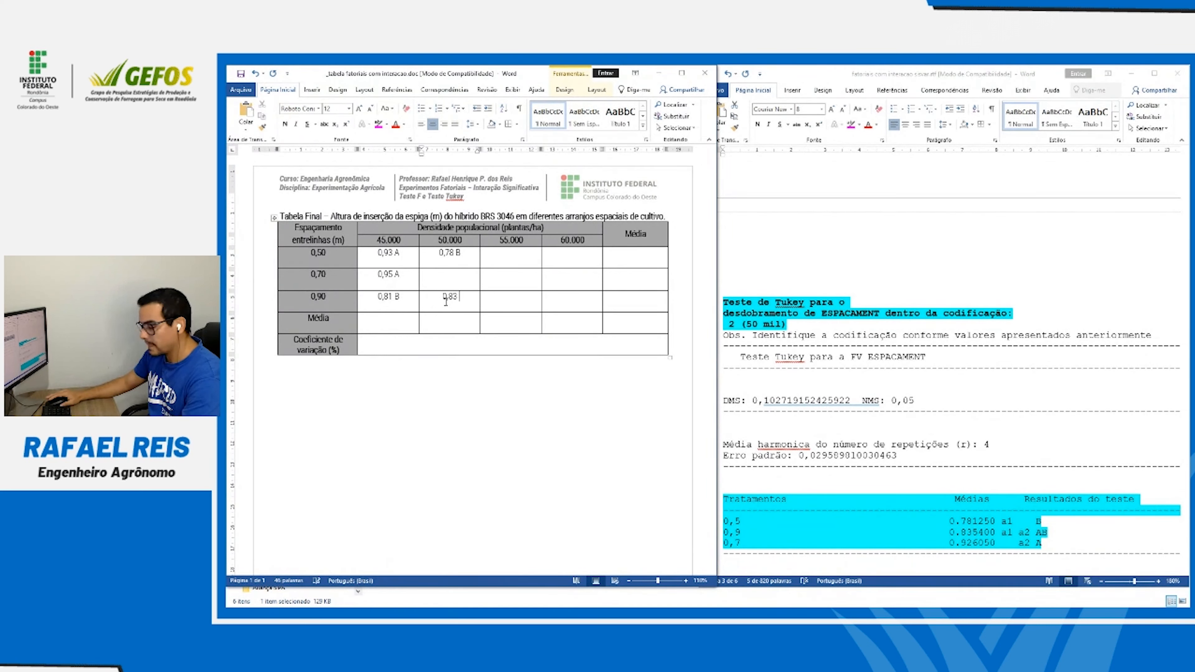
pyautogui.write(' AB')
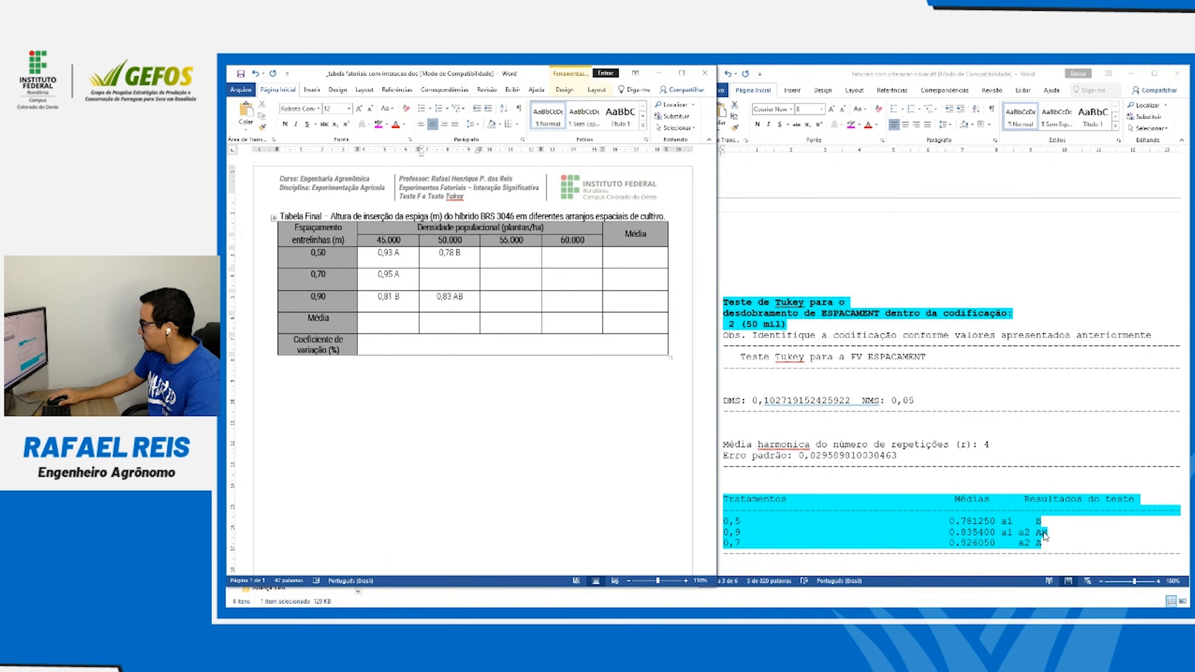
# Enter "0,92 A" for the 0,70 m spacing in the table's 50.000 column
pyautogui.click(1043, 535)
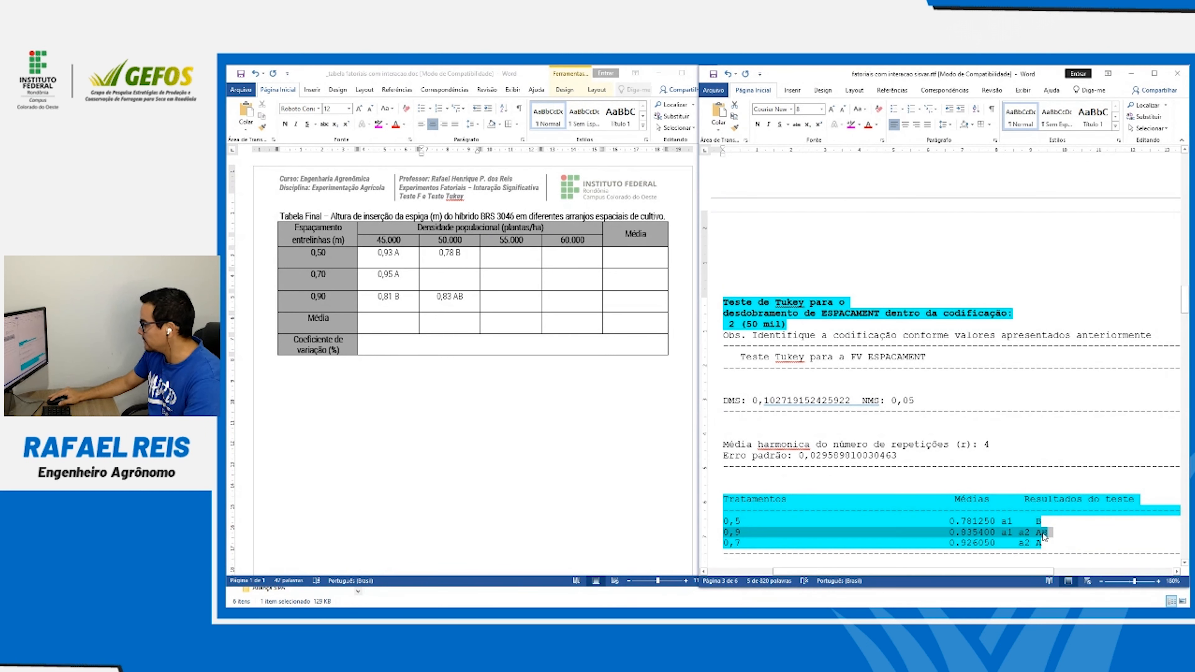
pyautogui.click(708, 543)
pyautogui.click(435, 277)
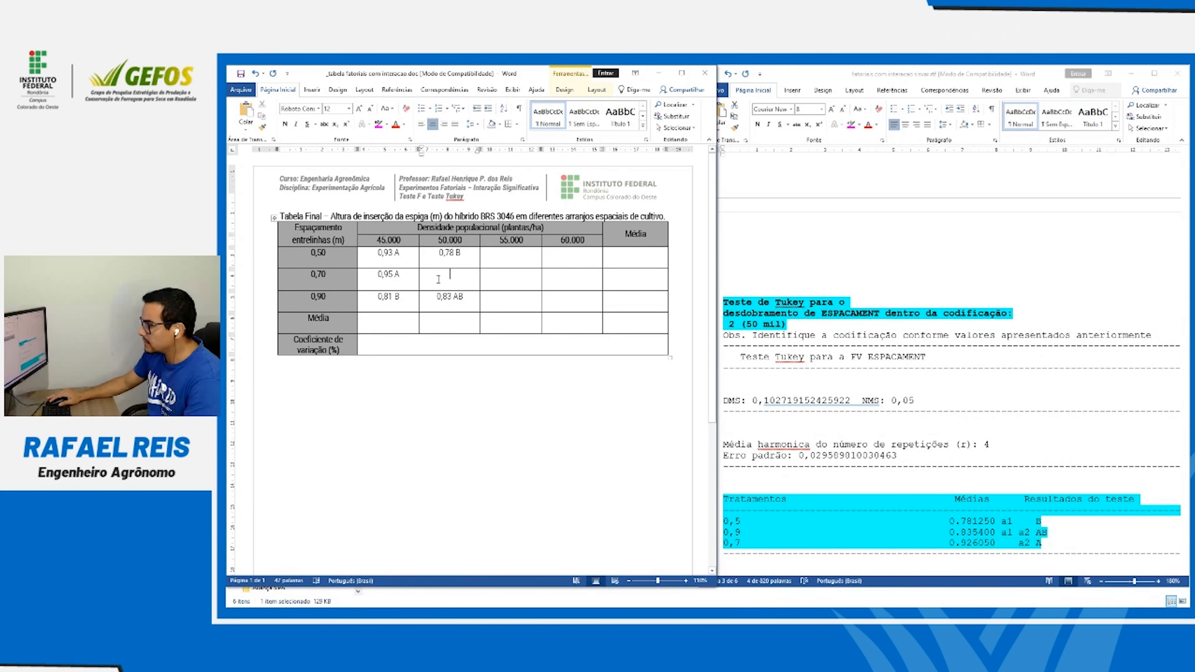
pyautogui.write('0,92')
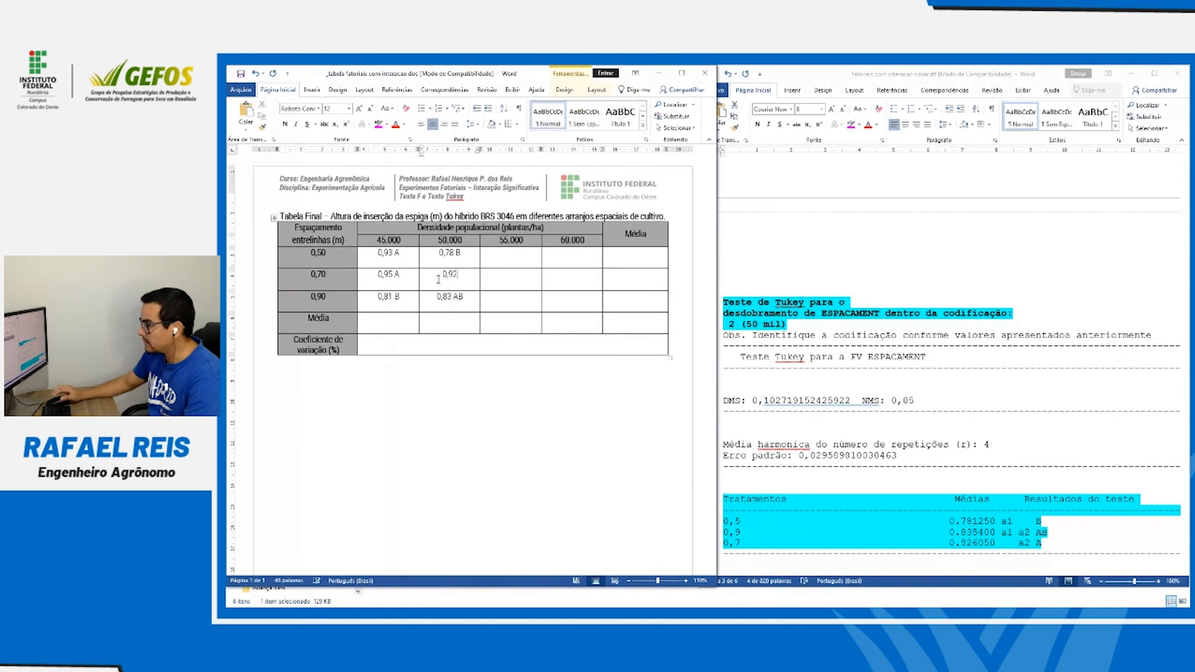
pyautogui.write(' A')
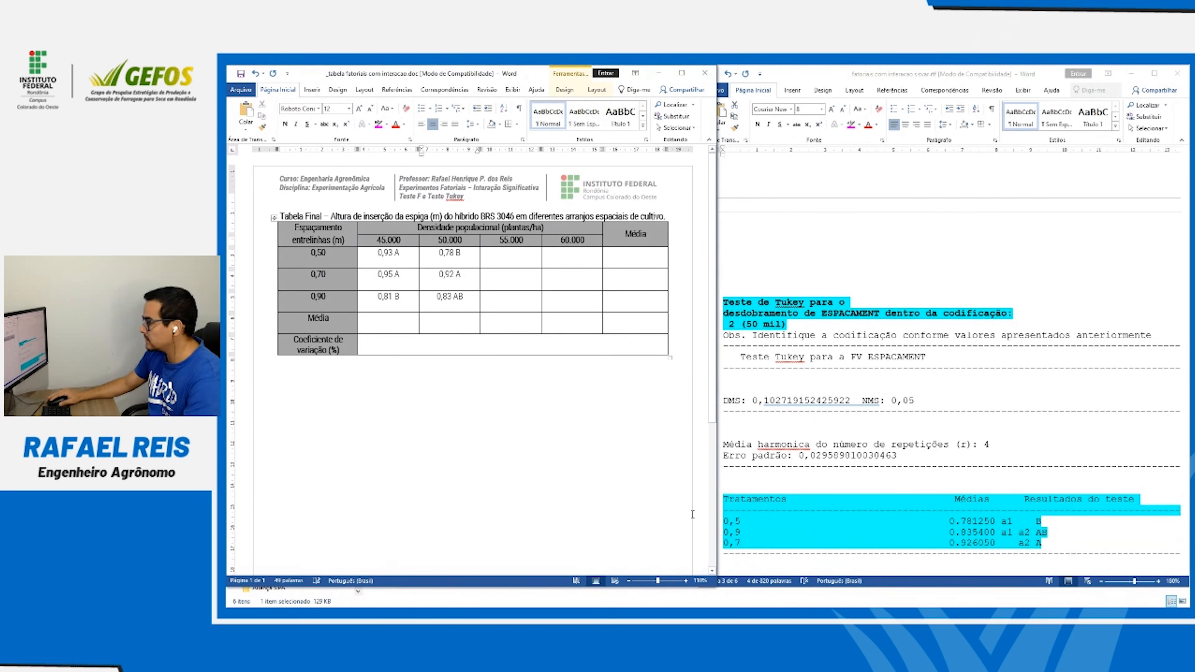
pyautogui.click(746, 553)
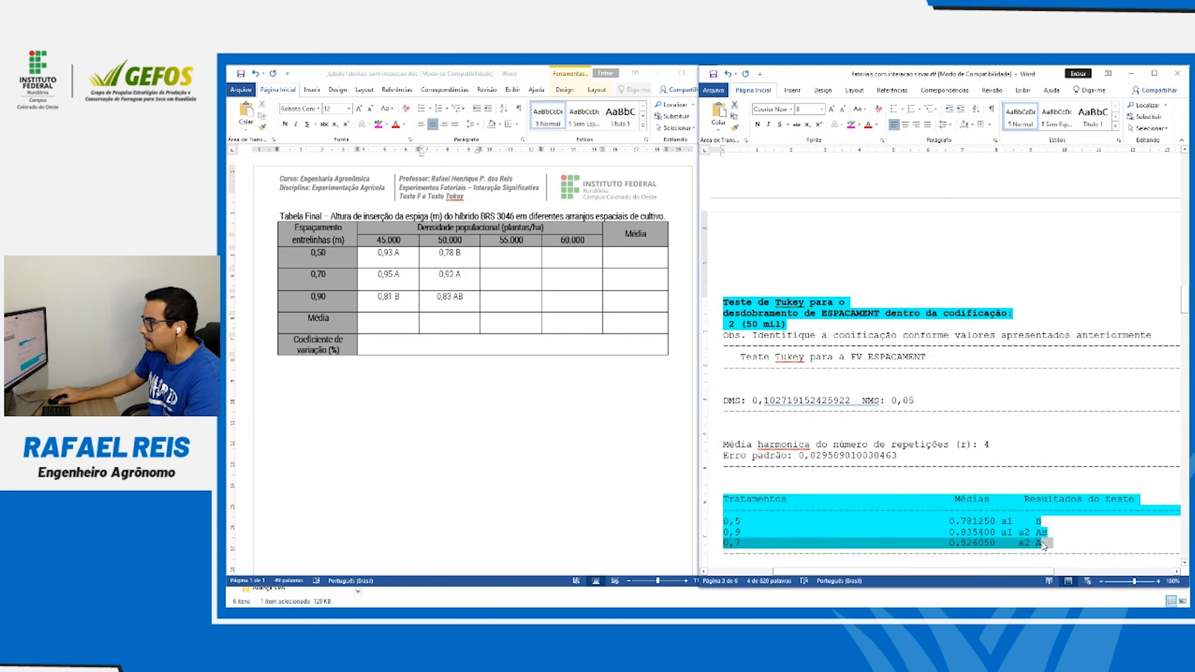
# Using the report's Tukey test for coding 3 (55 mil), enter "0,76 B" for the 0,90 m spacing under 55.000
pyautogui.scroll(-10, 893, 419)
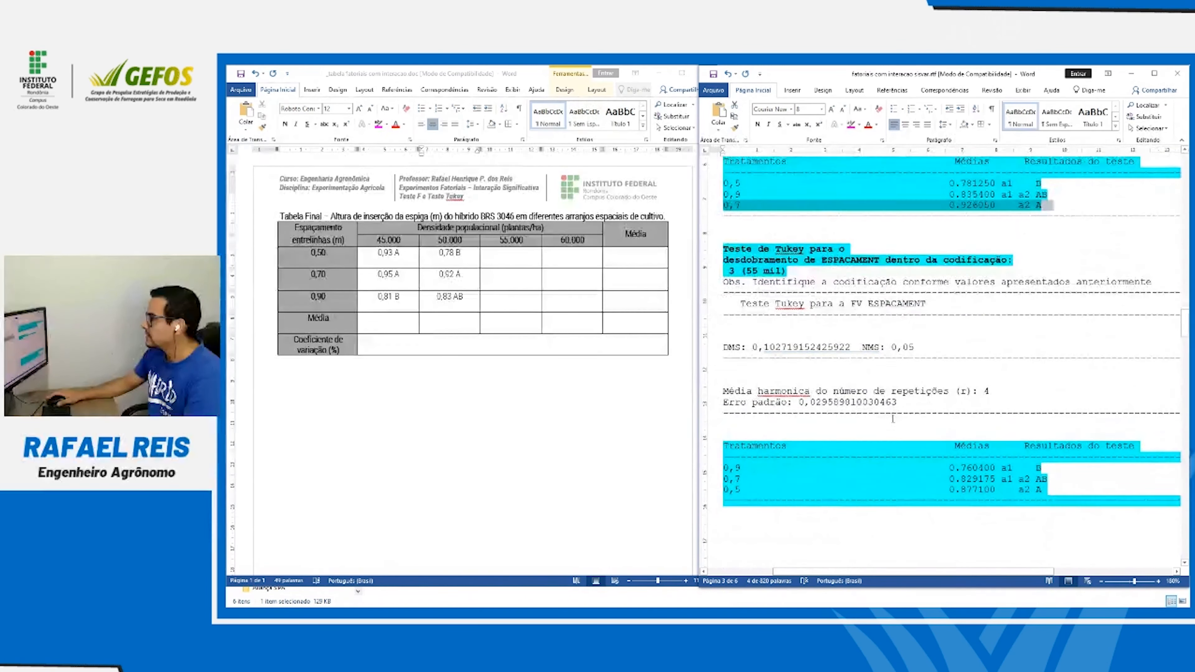
pyautogui.scroll(-3, 893, 419)
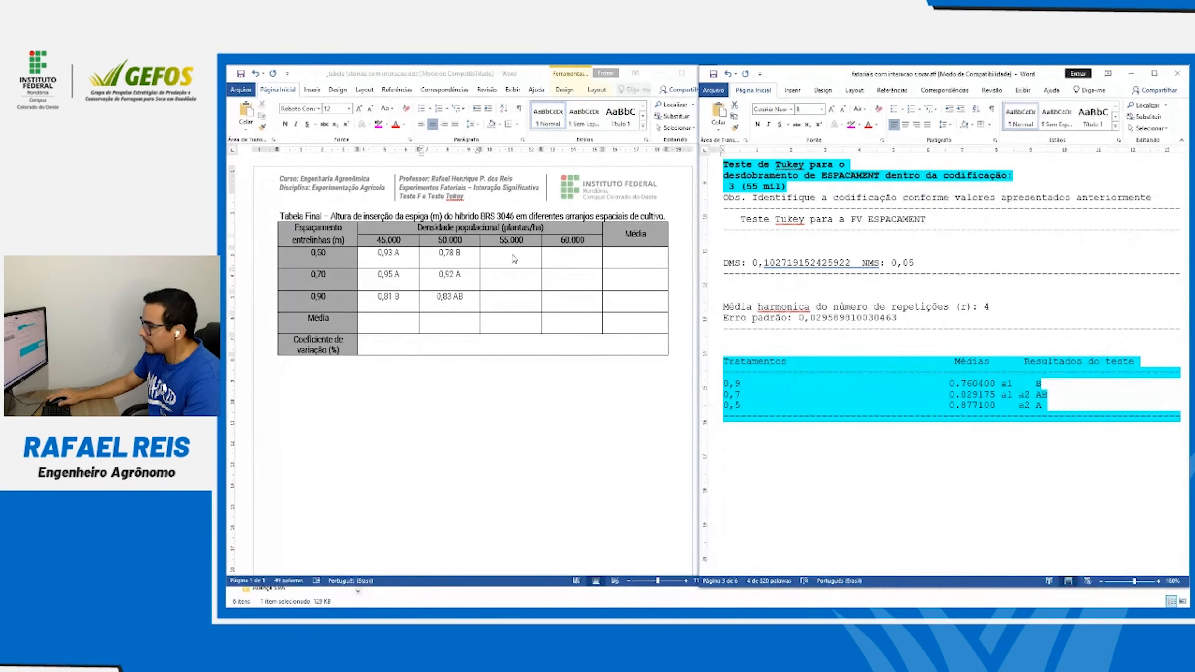
pyautogui.click(520, 257)
pyautogui.click(520, 257)
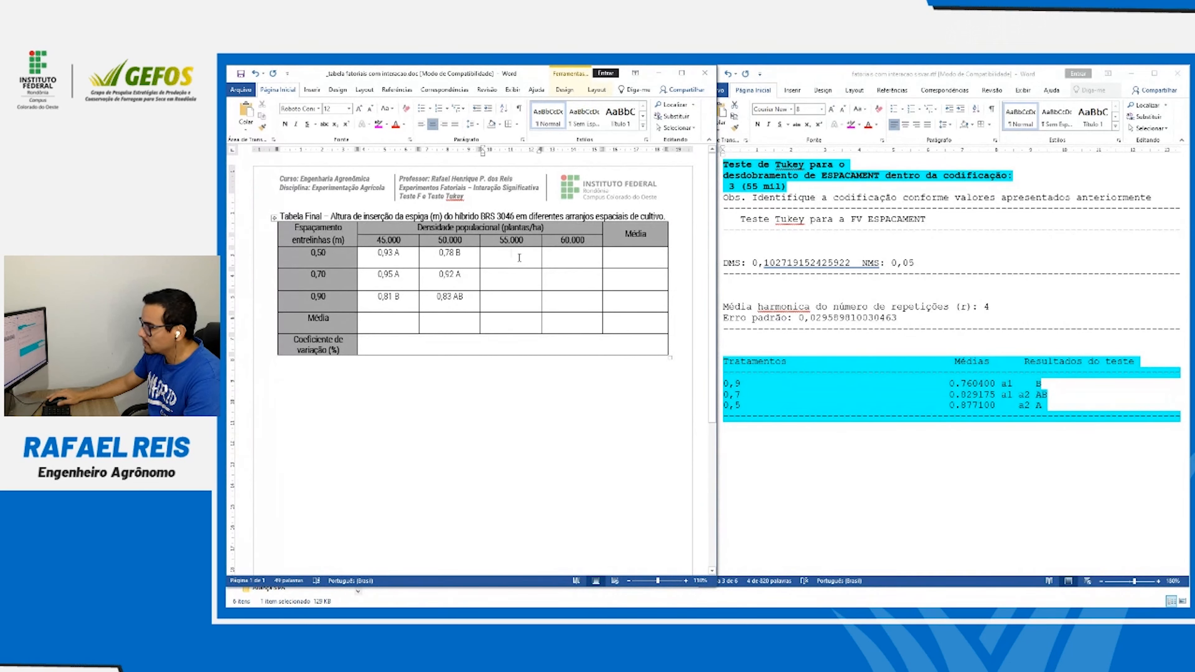
pyautogui.click(746, 376)
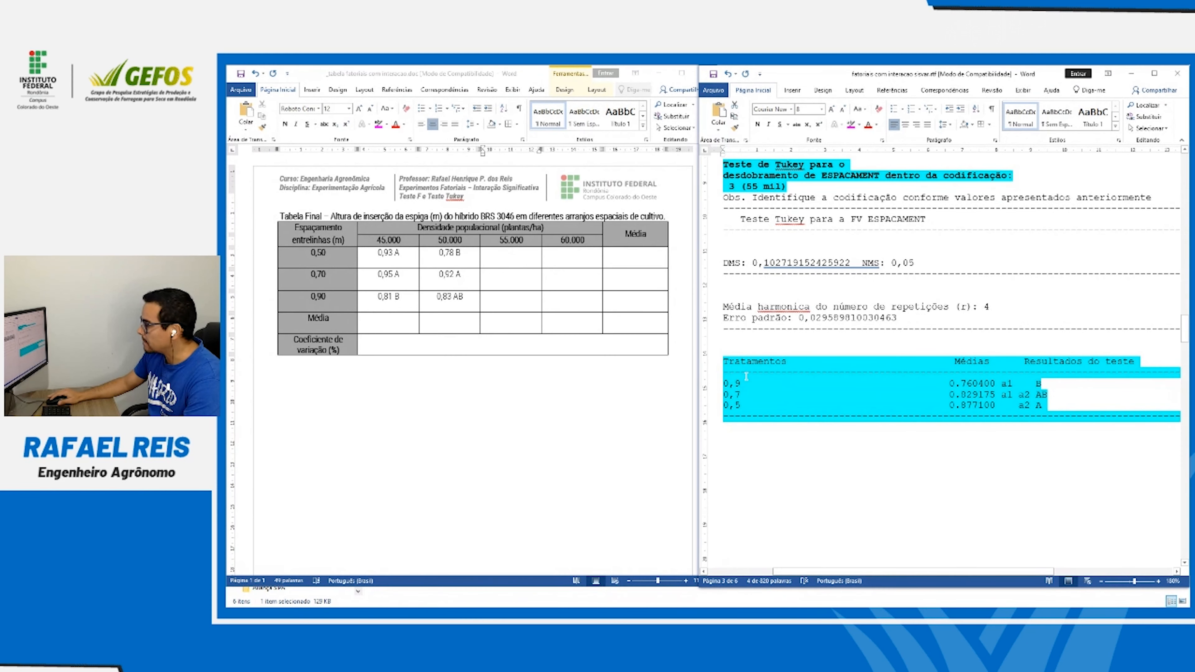
pyautogui.click(714, 384)
pyautogui.click(499, 299)
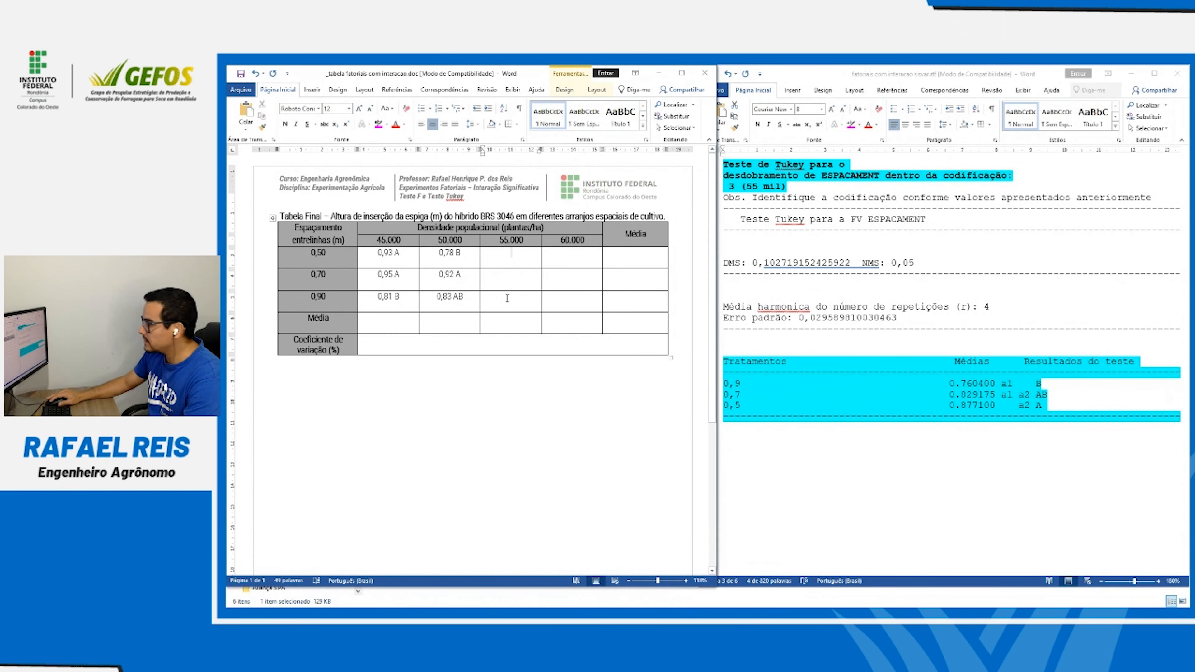
pyautogui.write('0,7')
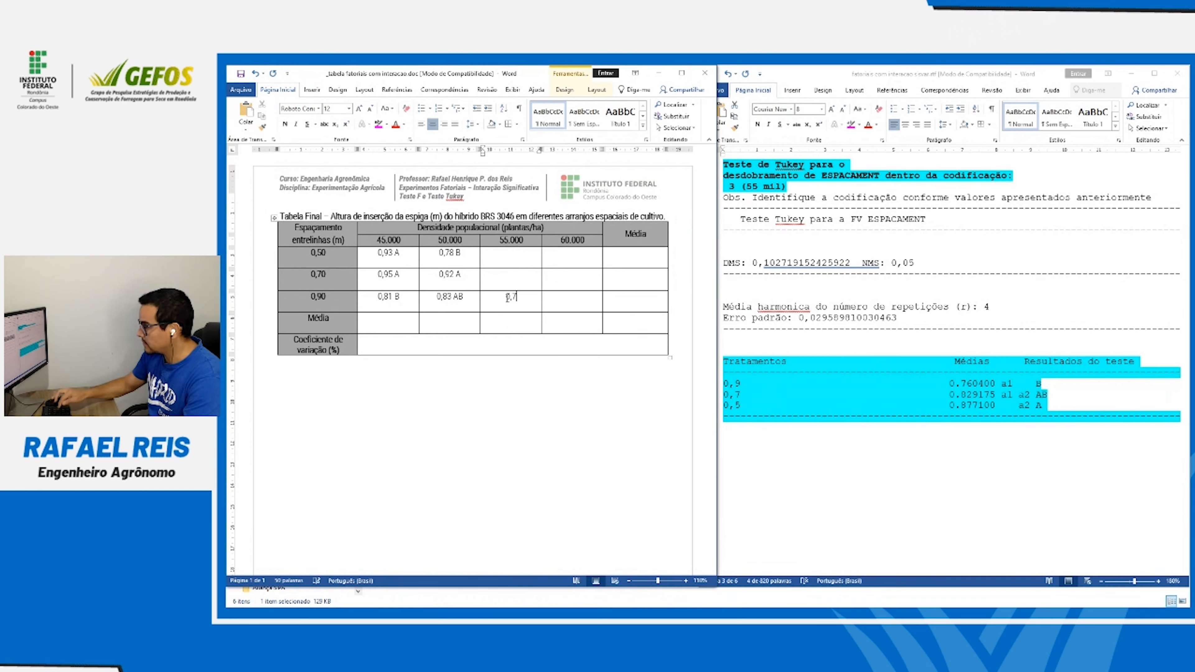
pyautogui.write('6 B')
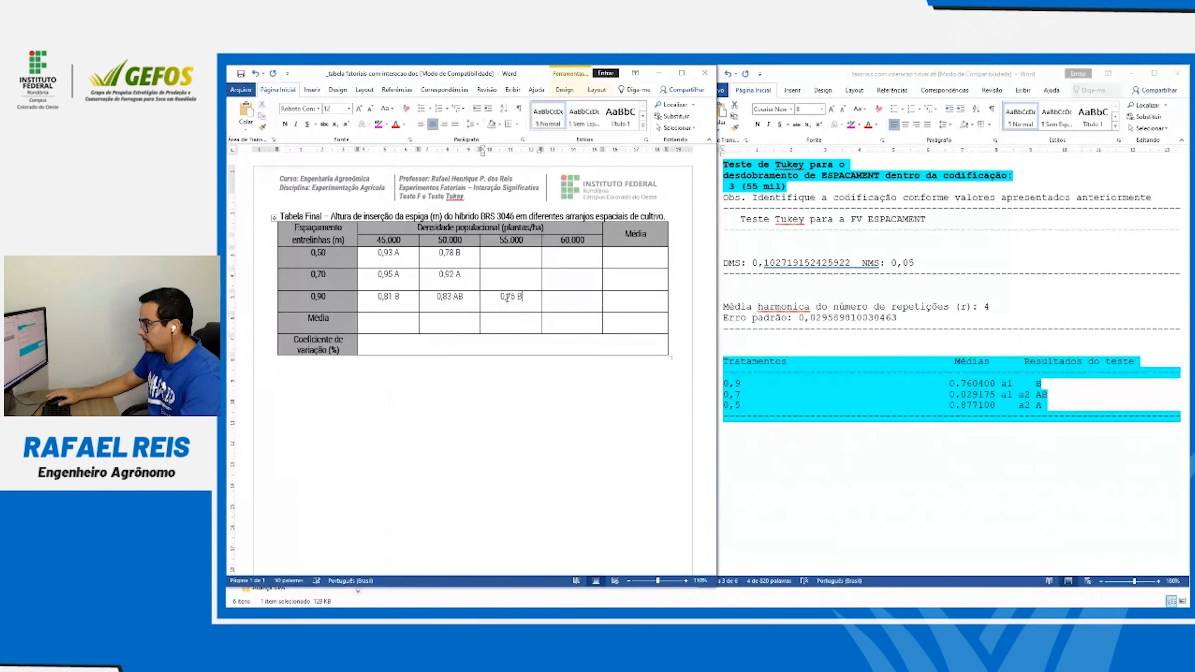
# Enter "0,82 AB" for the 0,70 m spacing in the table's 55.000 column, from the report's 0,7 treatment
pyautogui.click(817, 423)
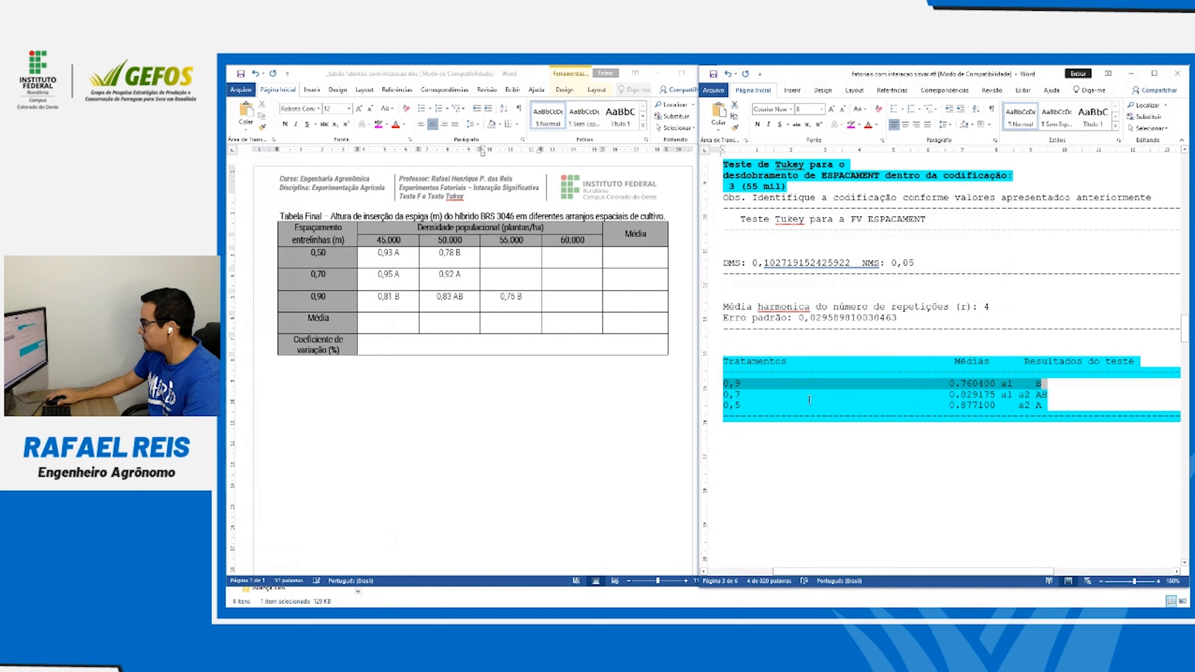
pyautogui.click(716, 398)
pyautogui.click(502, 277)
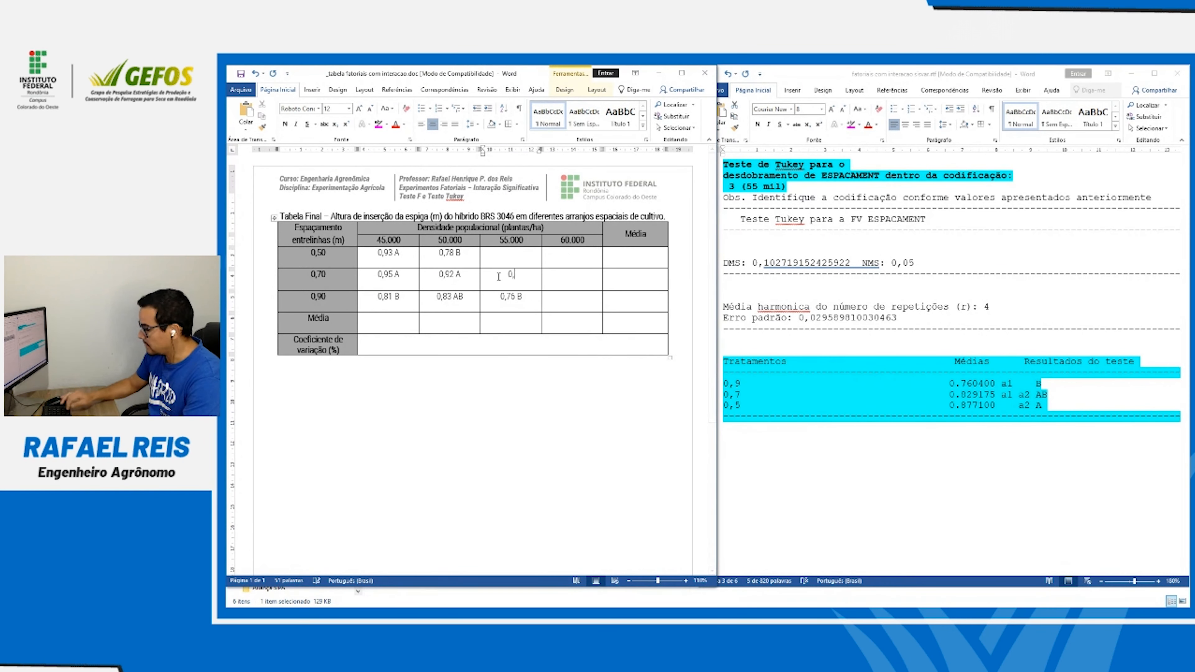
pyautogui.write('0,82 AB')
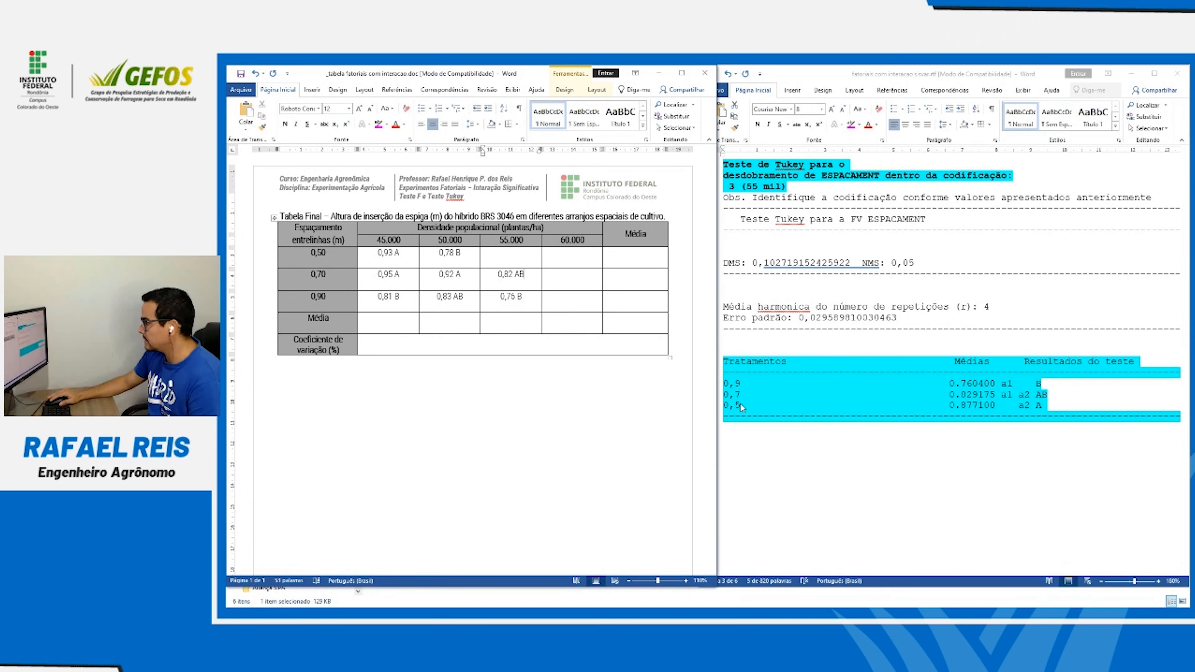
# Enter "0,87 A" for the 0,50 m spacing in the table's 55.000 column, from the report's 0,5 treatment
pyautogui.click(715, 397)
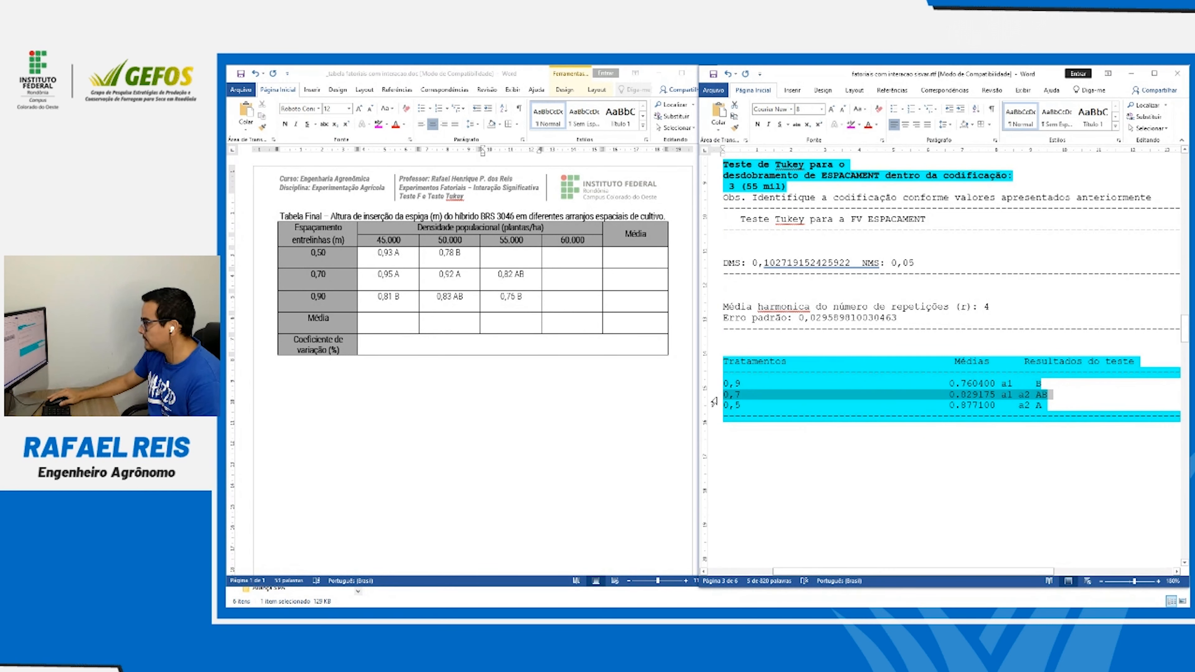
pyautogui.click(714, 408)
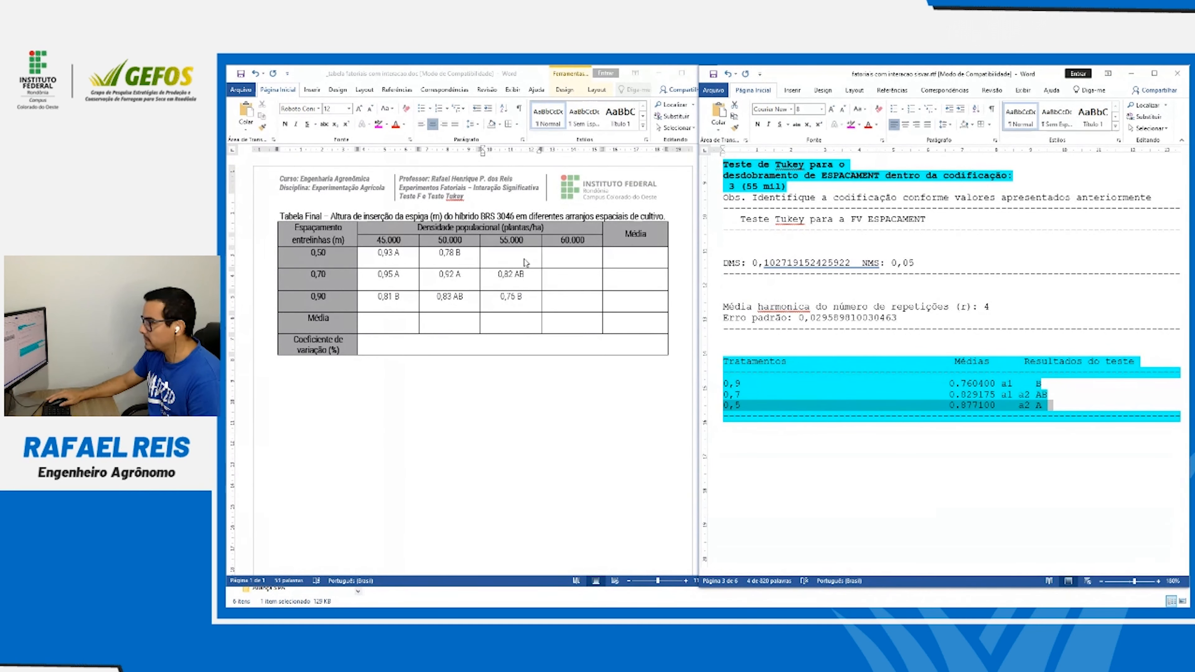
pyautogui.click(510, 256)
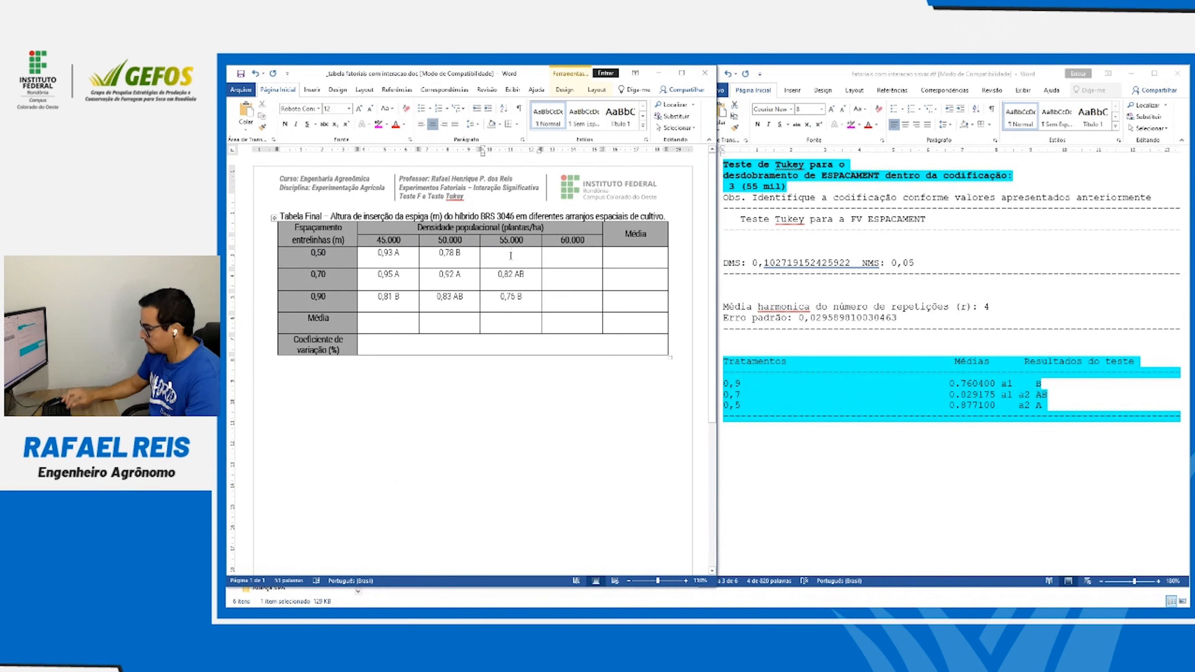
pyautogui.write('0,87')
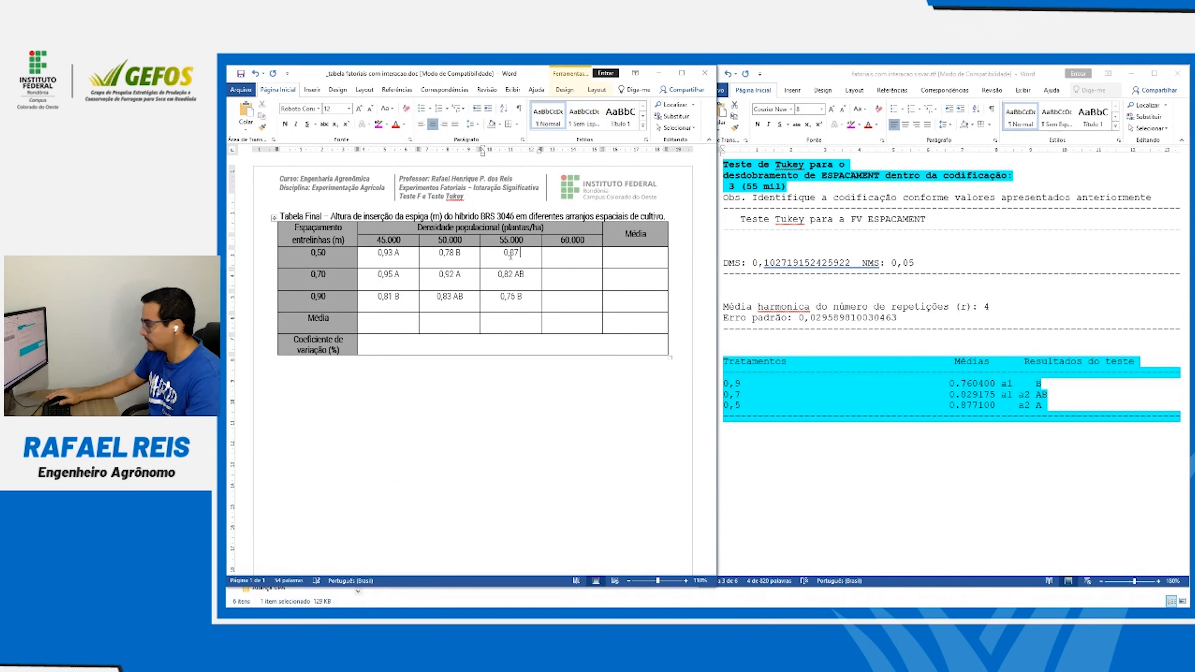
pyautogui.write(' A')
pyautogui.click(1046, 409)
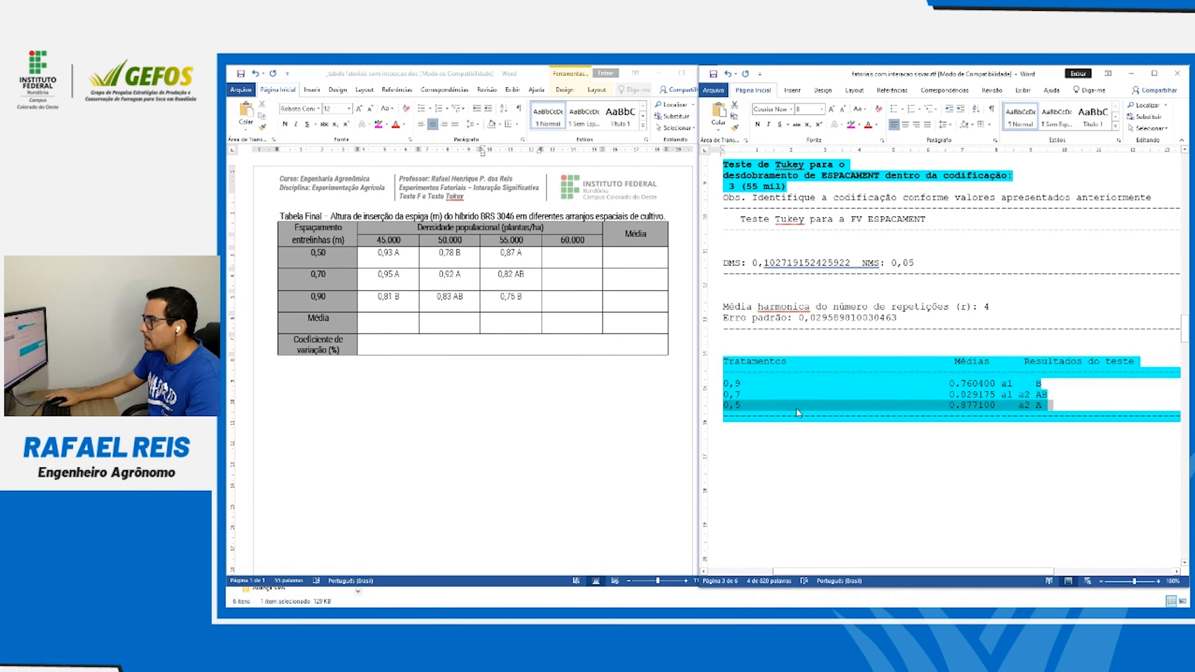
# Using the report's Tukey test for coding 4 (60 mil), enter "0,81 A" for the 0,70 m spacing under 60.000
pyautogui.scroll(-10, 796, 408)
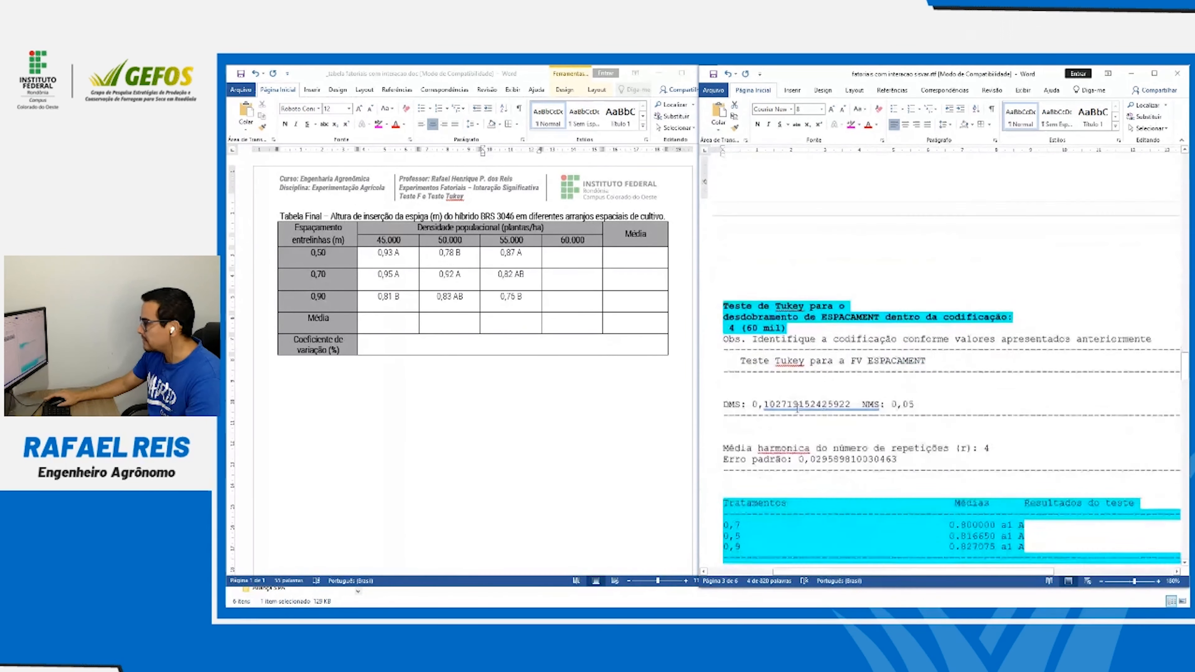
pyautogui.scroll(-3, 796, 408)
pyautogui.scroll(3, 853, 484)
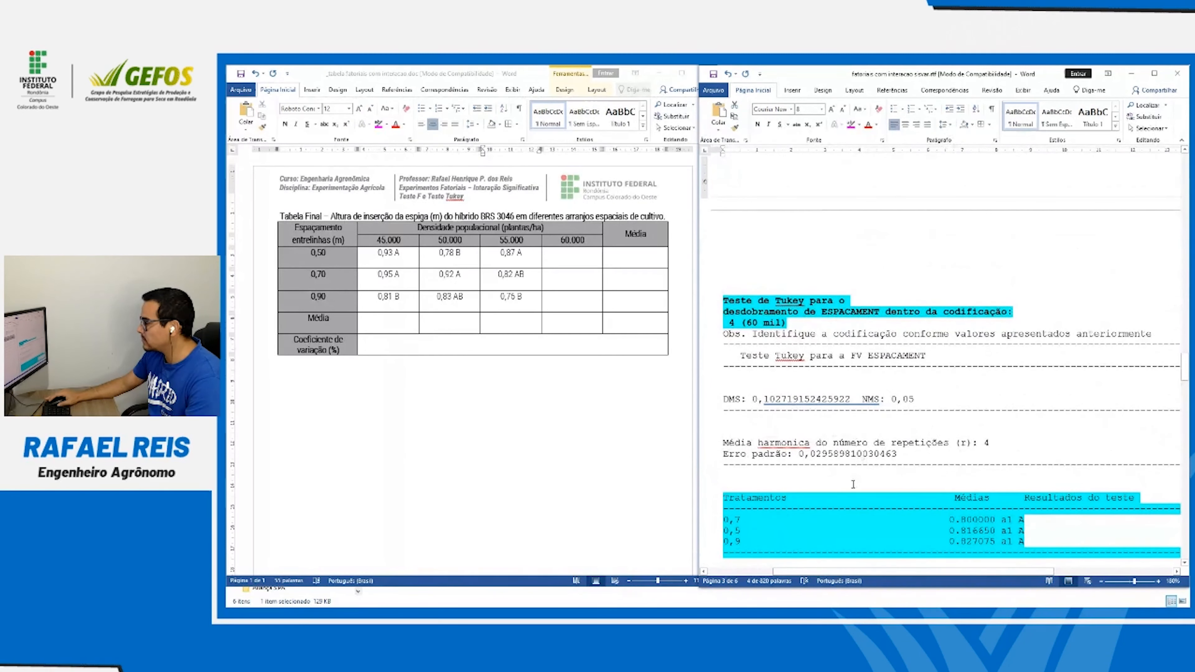
pyautogui.click(774, 323)
pyautogui.click(572, 256)
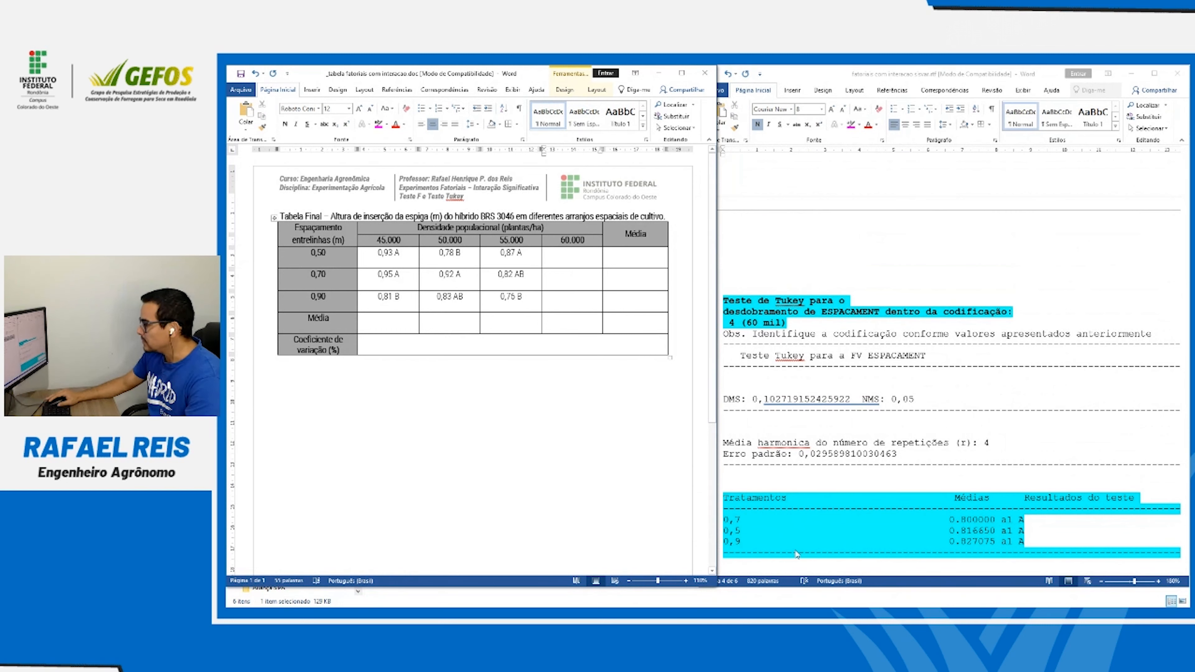
pyautogui.click(571, 276)
pyautogui.write('0,81 ')
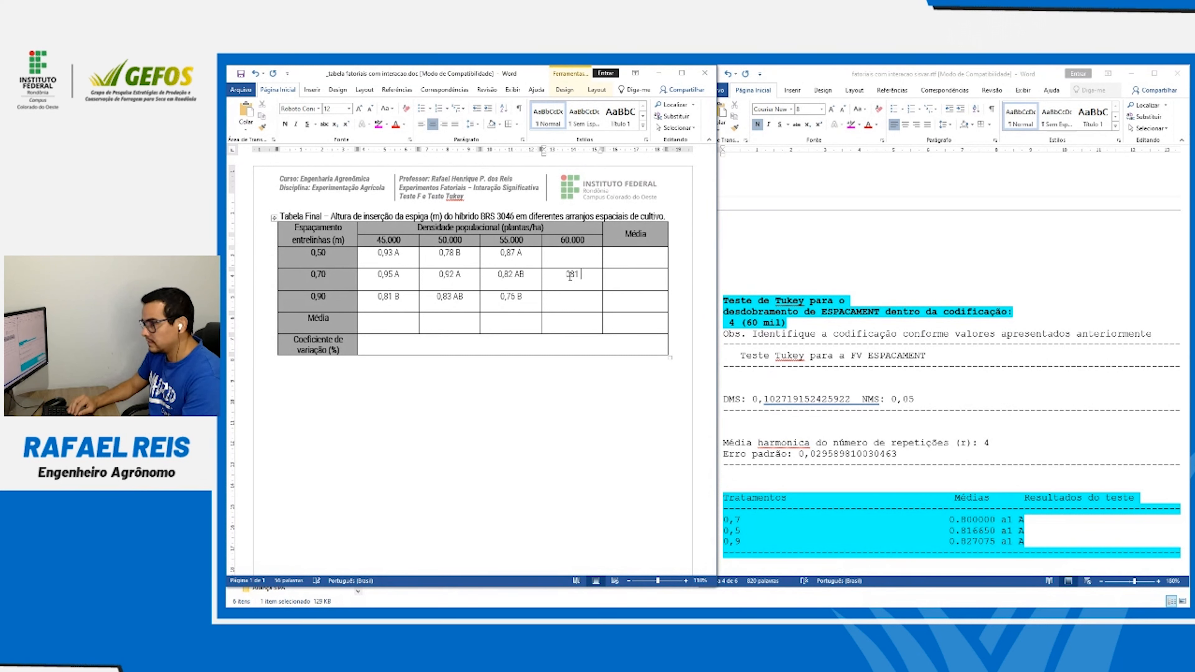
pyautogui.write('A')
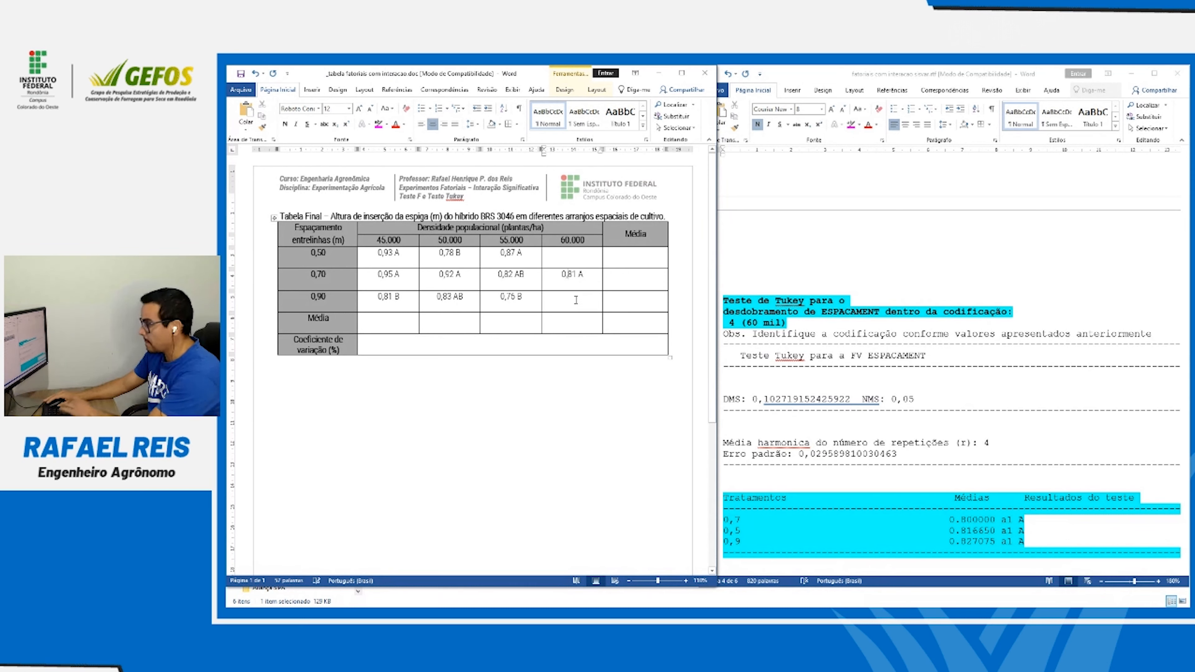
# In the 60.000 column, correct the 0,70 m spacing to "0,80 A" and enter "0,81 A" for the 0,50 m spacing
pyautogui.click(750, 545)
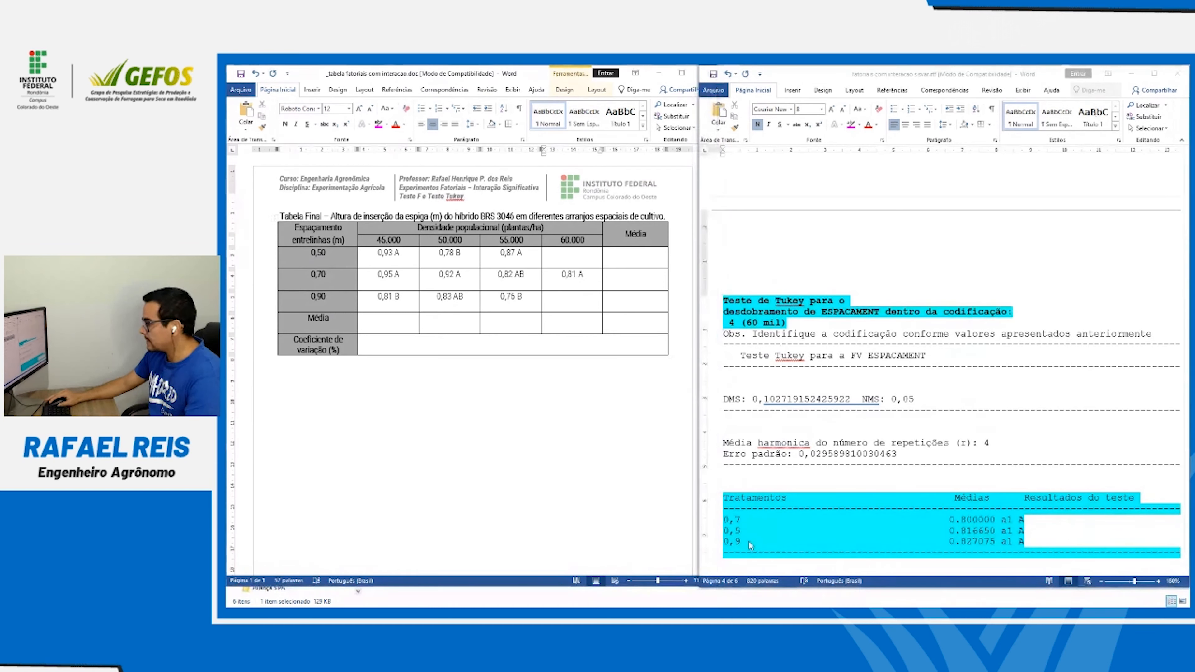
pyautogui.click(712, 531)
pyautogui.click(575, 257)
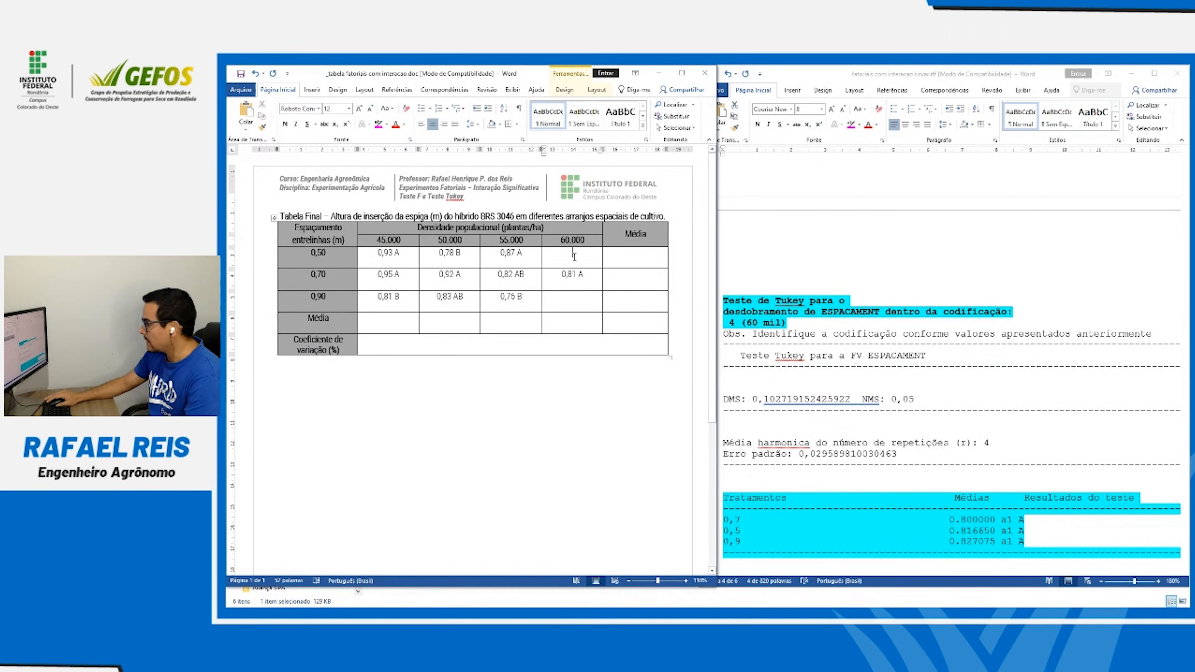
pyautogui.write('0,')
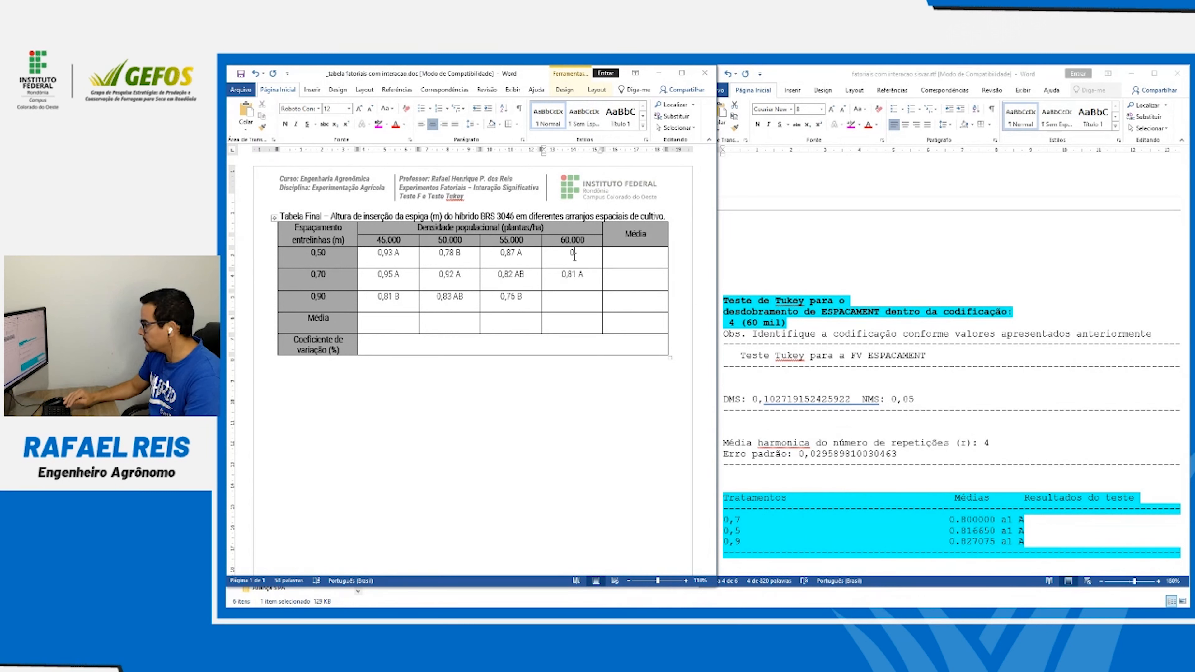
pyautogui.press('BackSpace')
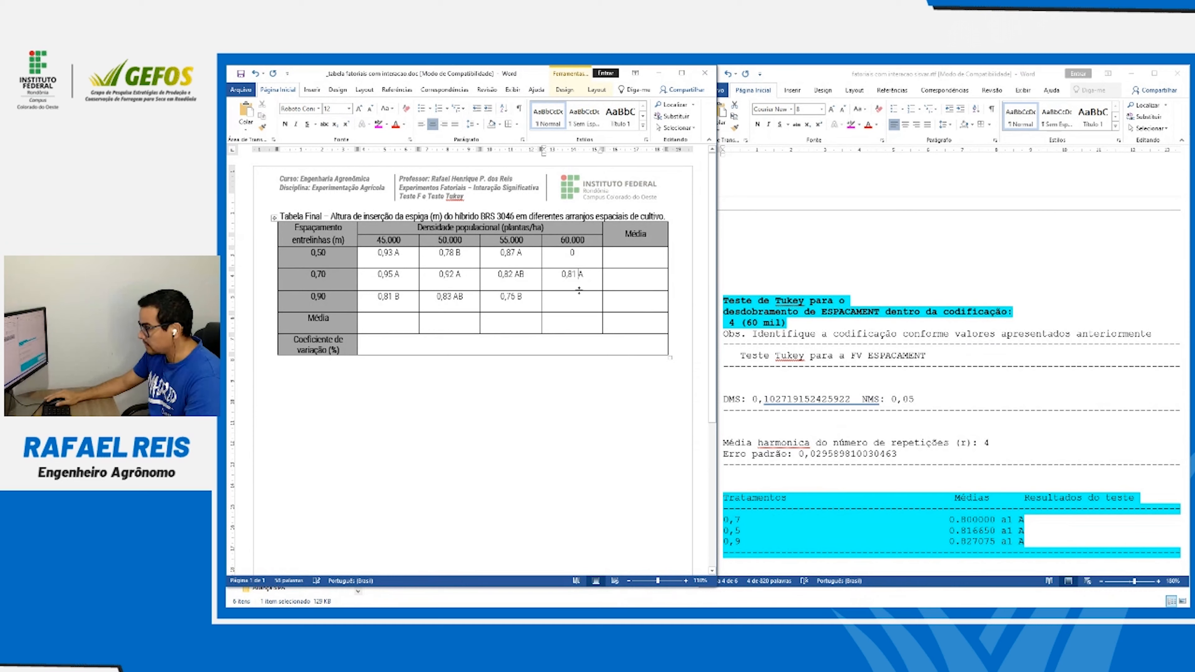
pyautogui.press('BackSpace')
pyautogui.write('0')
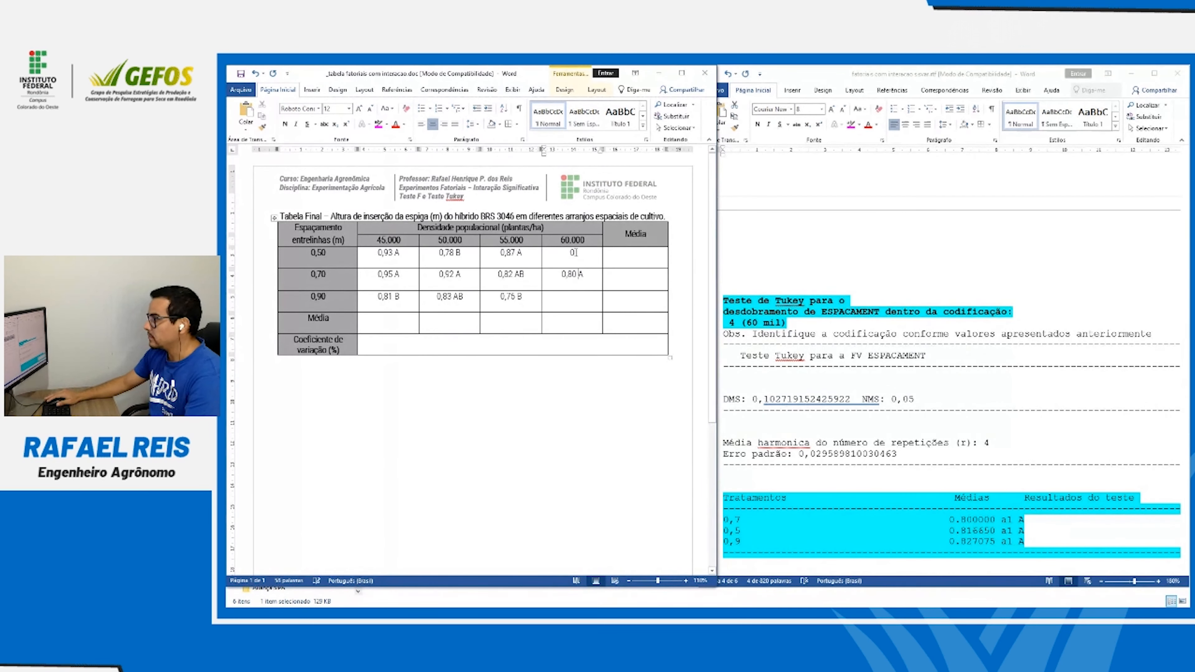
pyautogui.write(',8')
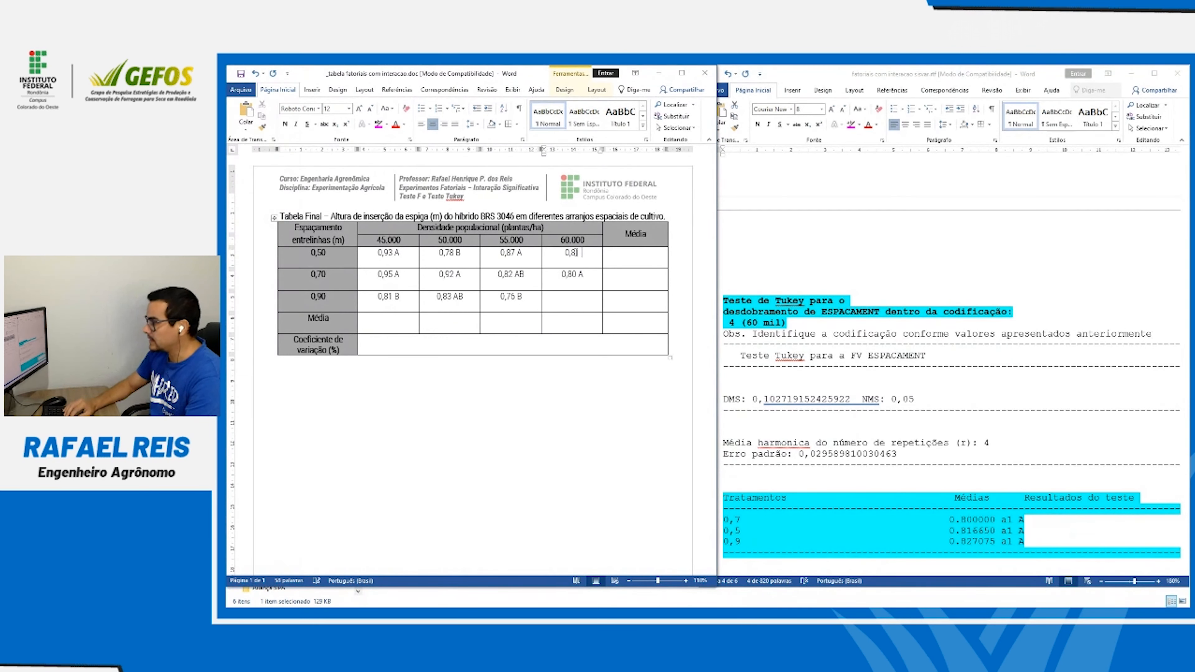
pyautogui.write('1 A')
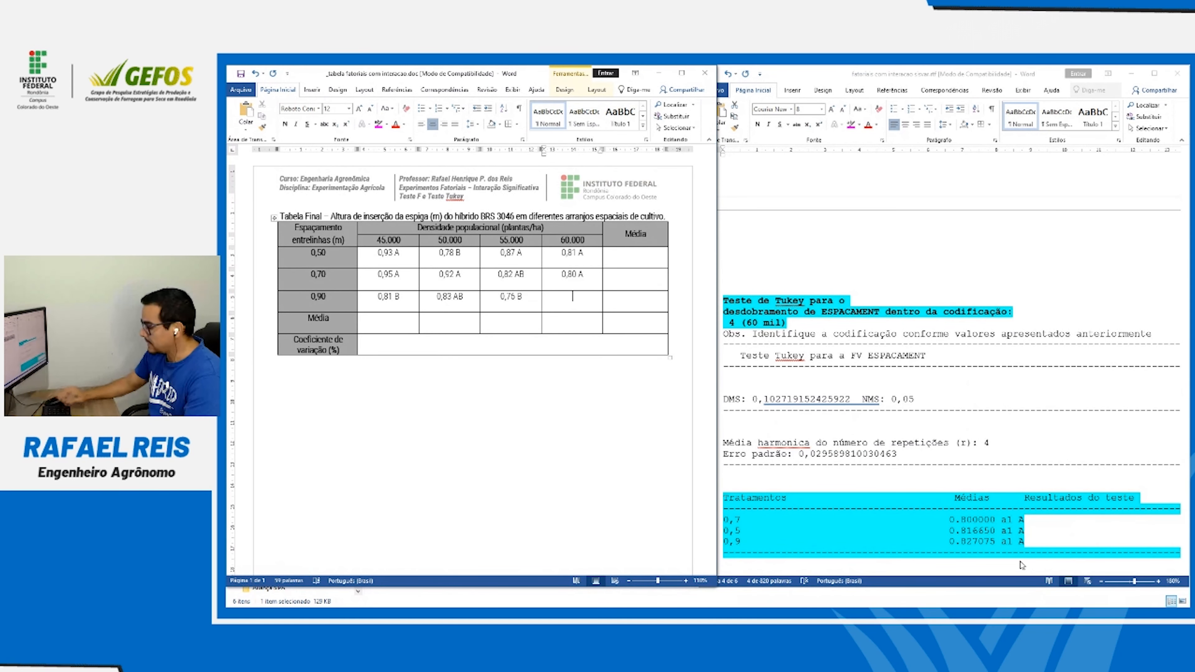
# Enter "0,82 A" for the 0,90 m spacing in the table's 60.000 column
pyautogui.write('0,82')
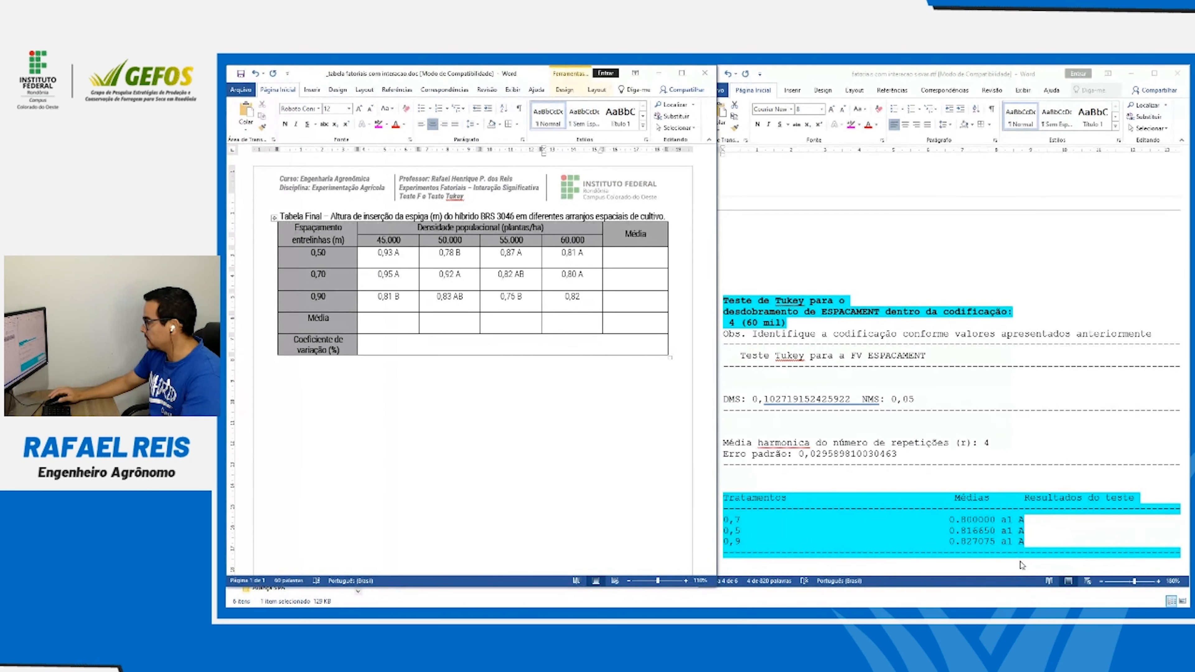
pyautogui.write(' A')
pyautogui.click(1033, 501)
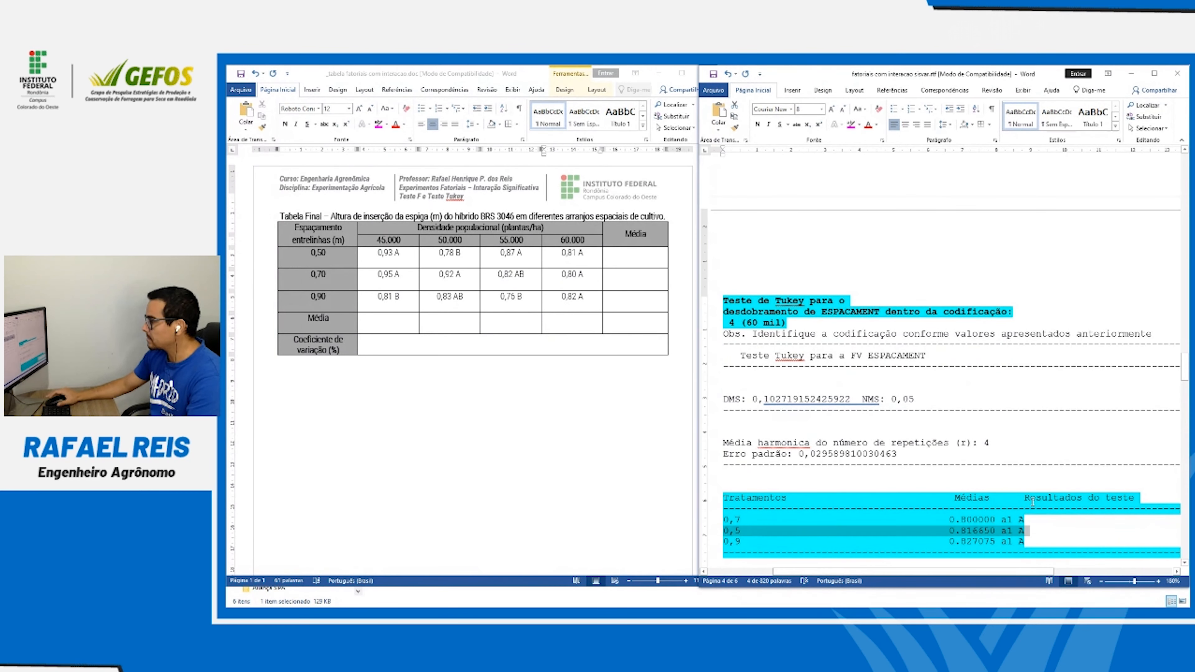
# Review the report's Tukey tests for spacing within each density against the table, and locate the analysis of DENSIDADE within each ESPACAMENT level
pyautogui.scroll(10, 1033, 502)
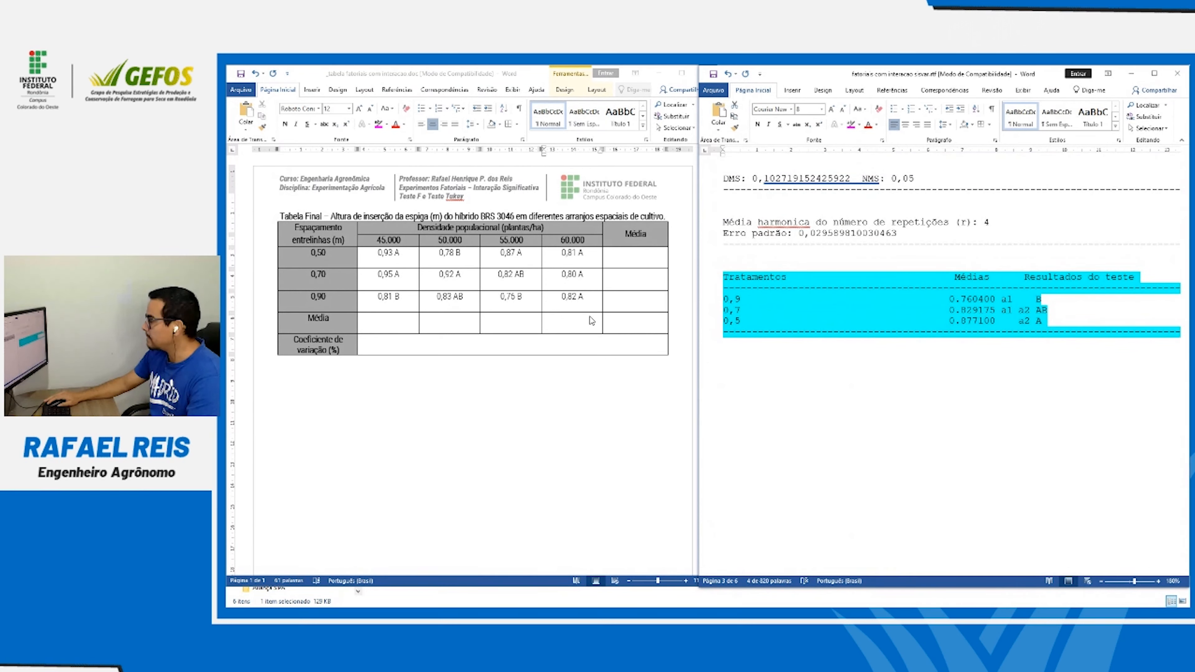
pyautogui.scroll(5, 798, 384)
pyautogui.scroll(1, 799, 385)
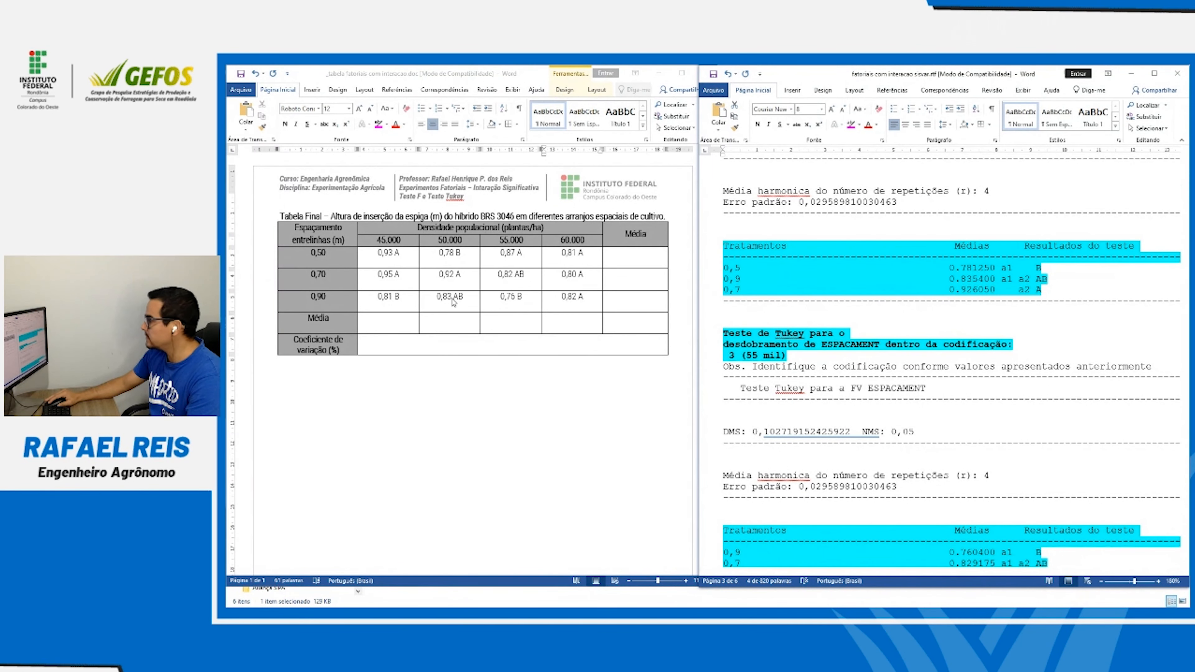
pyautogui.click(907, 335)
pyautogui.scroll(-10, 907, 335)
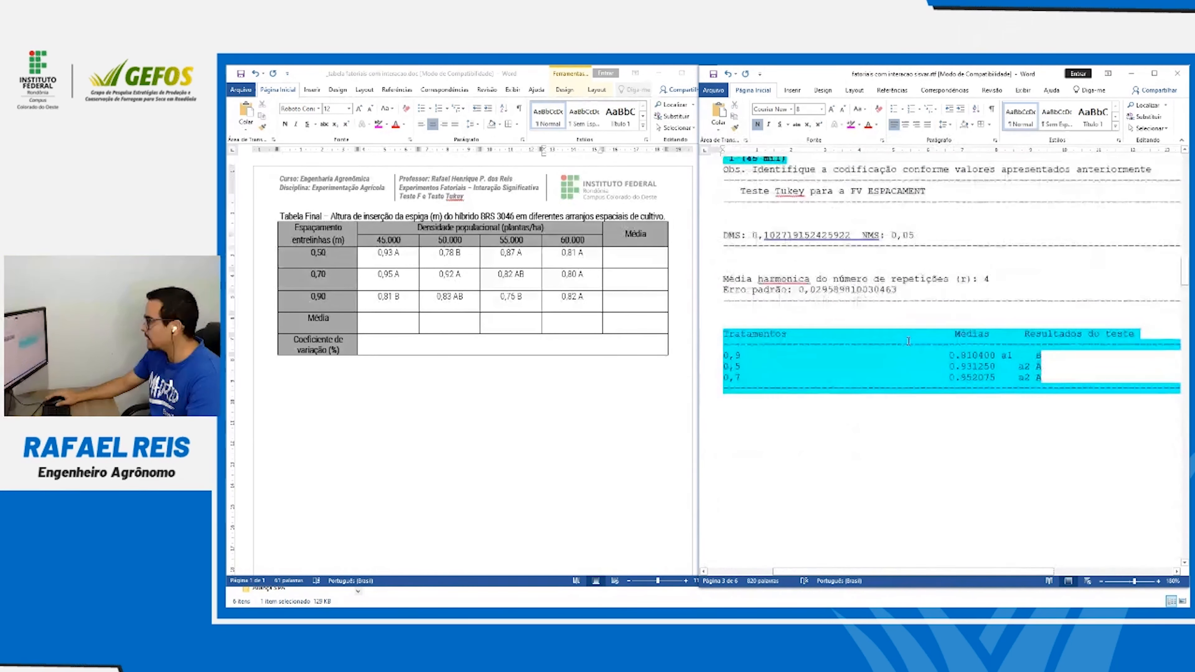
pyautogui.scroll(1, 908, 341)
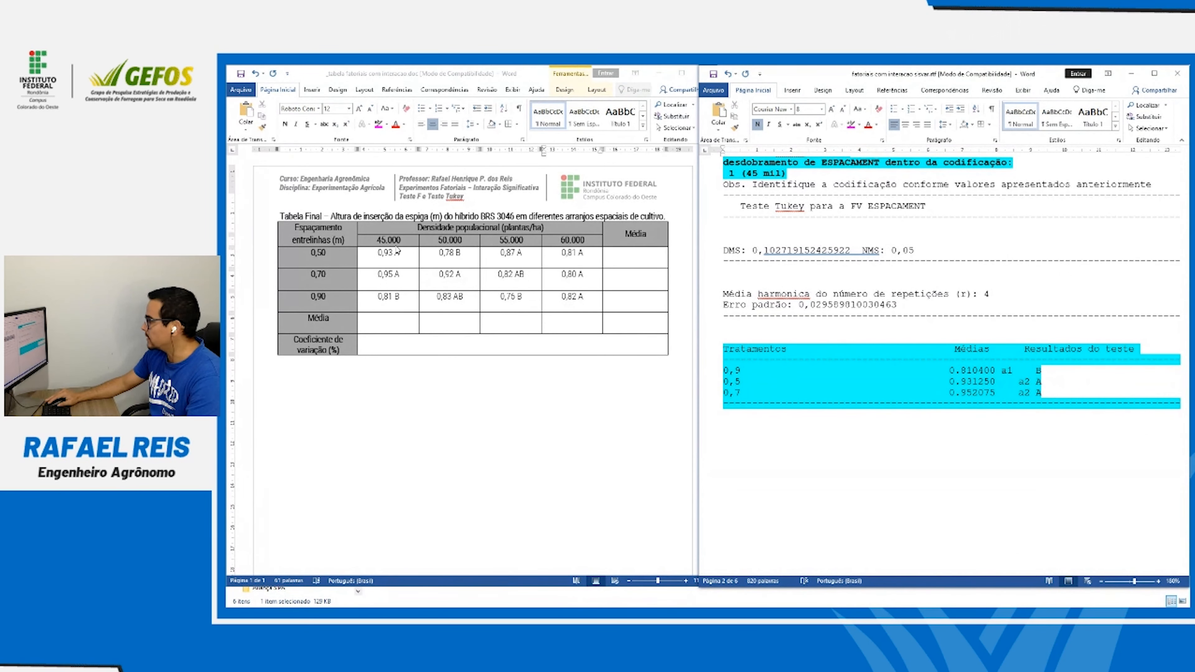
pyautogui.scroll(-5, 941, 460)
pyautogui.scroll(-10, 941, 460)
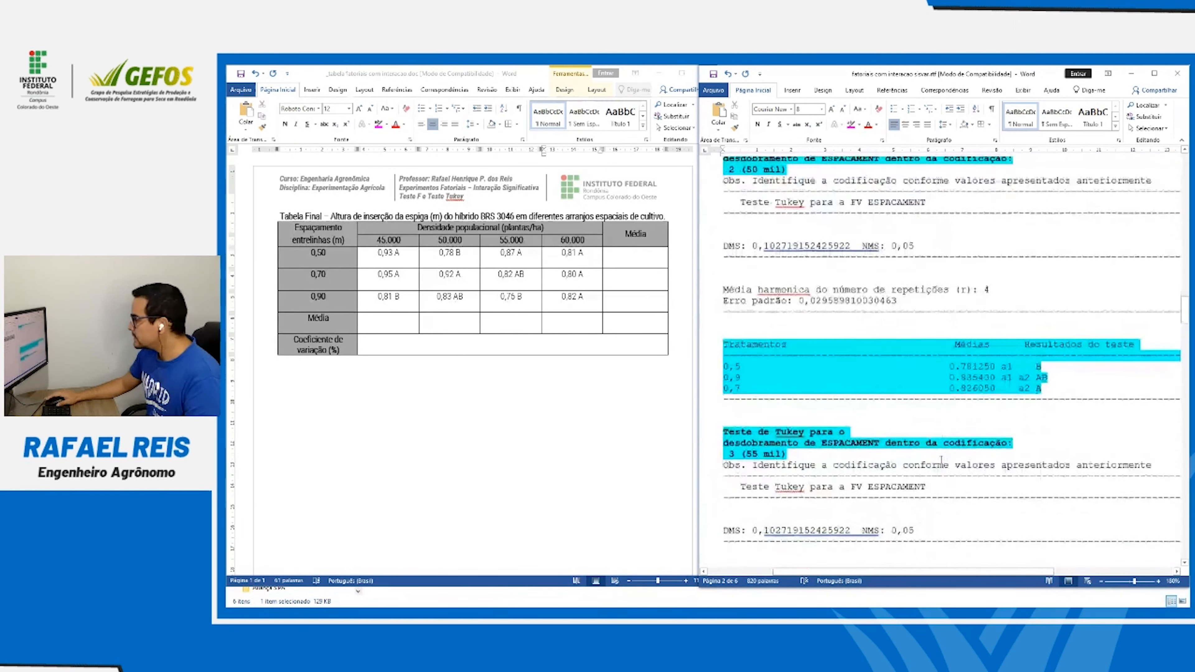
pyautogui.scroll(-10, 943, 460)
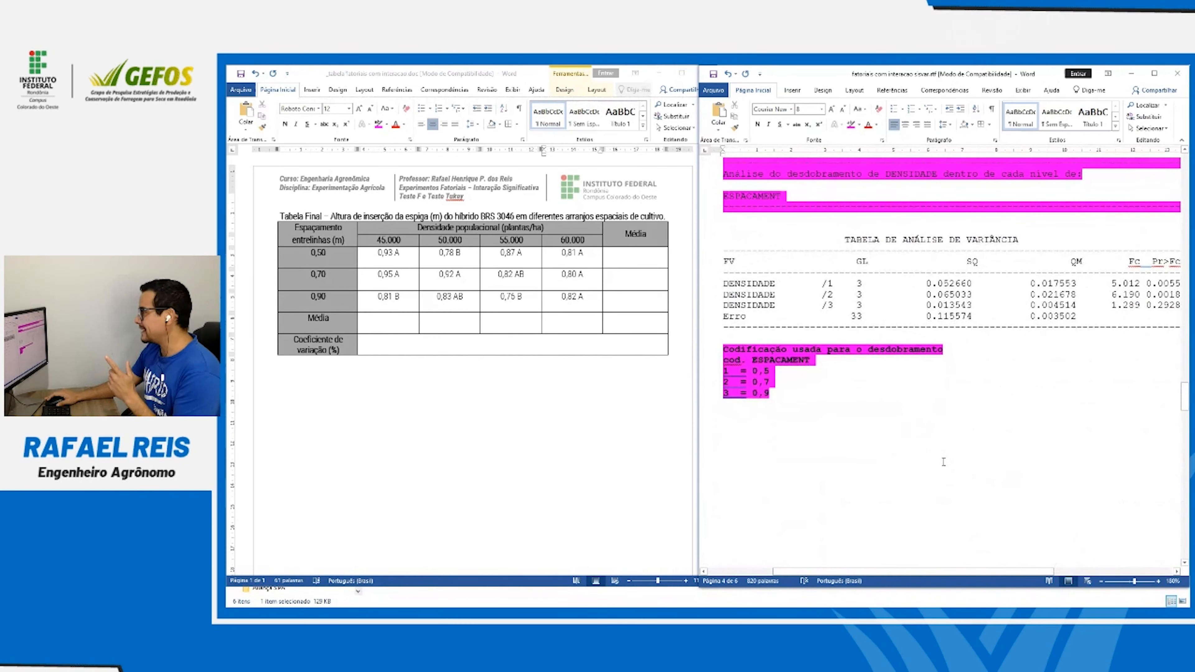
# Using the report's Tukey test of DENSIDADE within coding 1 (0,5m), append lowercase "b" to the 0,50 m mean under 50.000
pyautogui.scroll(1, 944, 462)
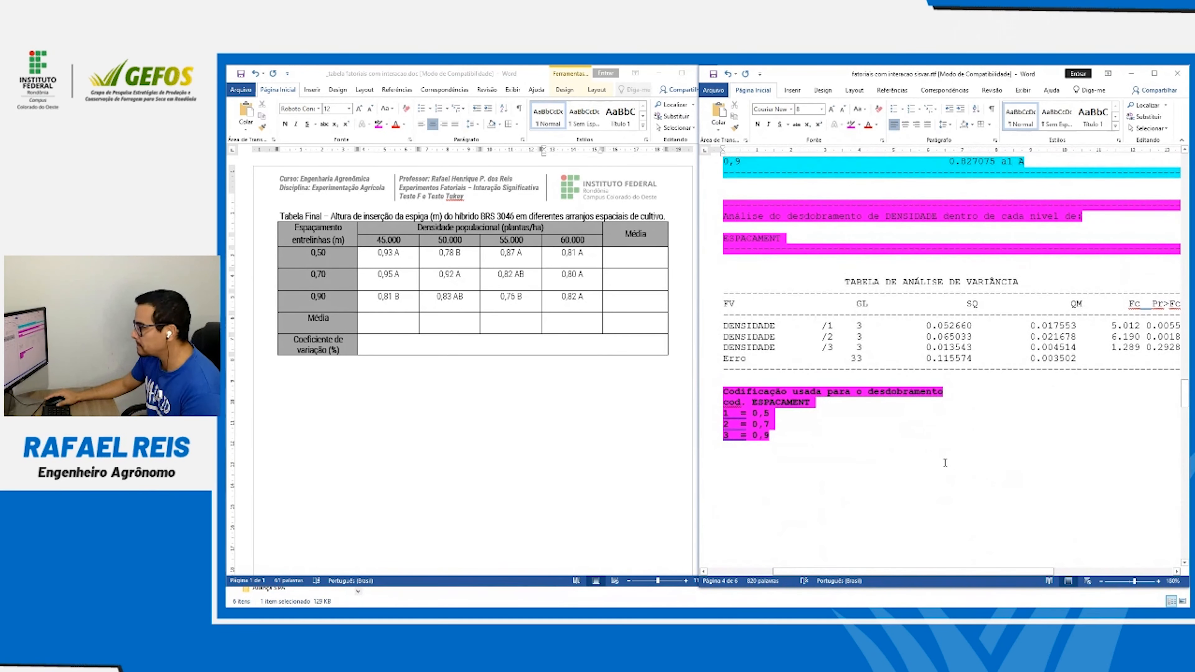
pyautogui.scroll(-8, 945, 463)
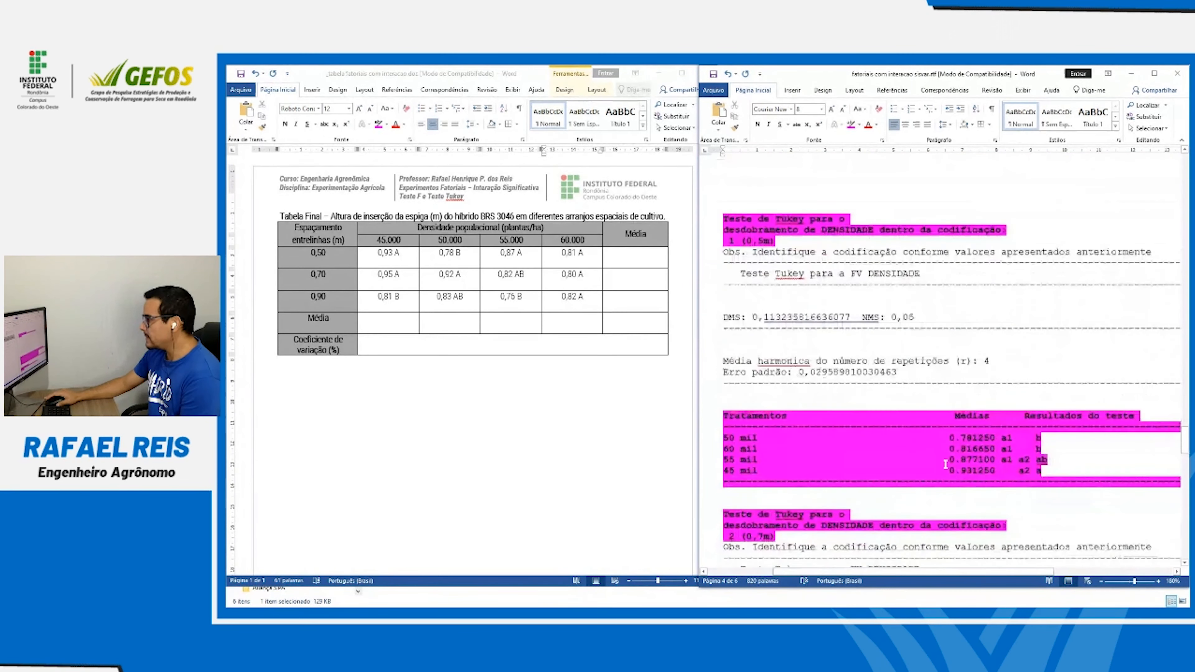
pyautogui.scroll(-1, 945, 464)
pyautogui.scroll(3, 946, 463)
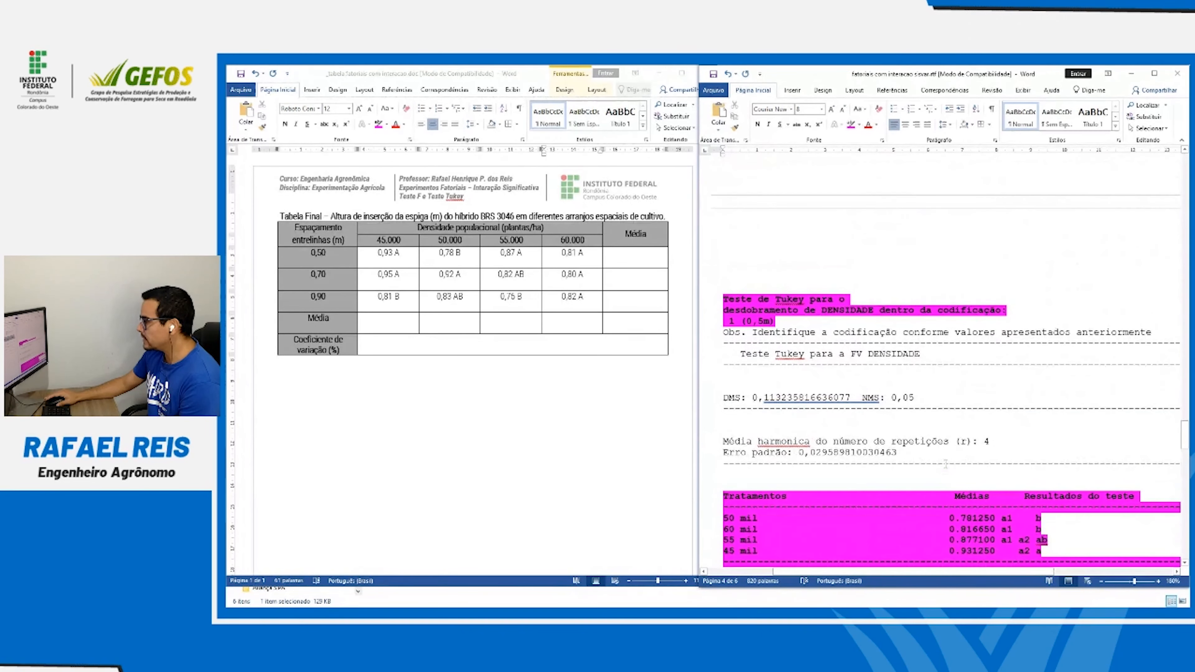
pyautogui.moveTo(1185, 442); pyautogui.dragTo(1186, 445)
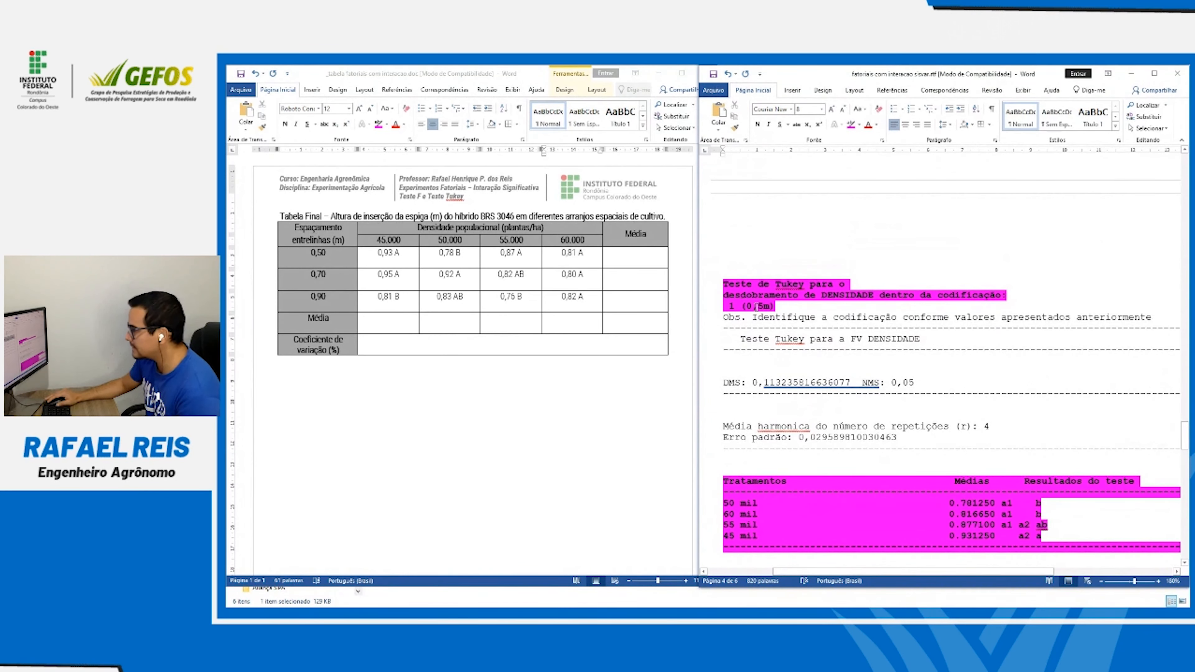
pyautogui.click(259, 259)
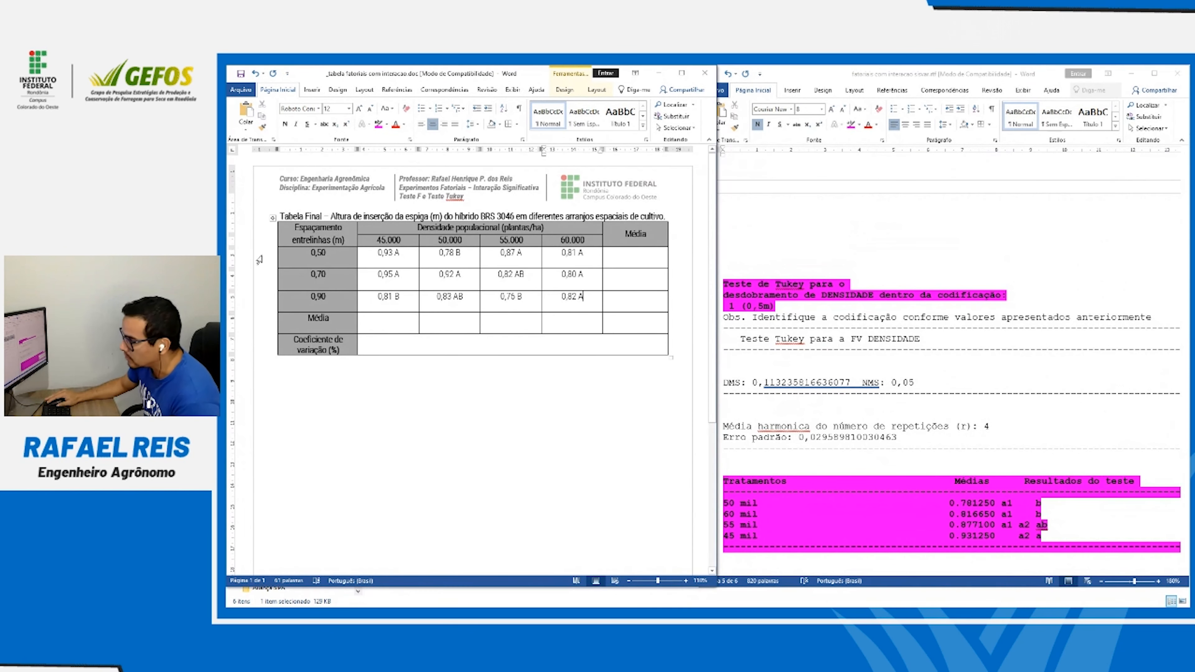
pyautogui.click(260, 260)
pyautogui.click(506, 268)
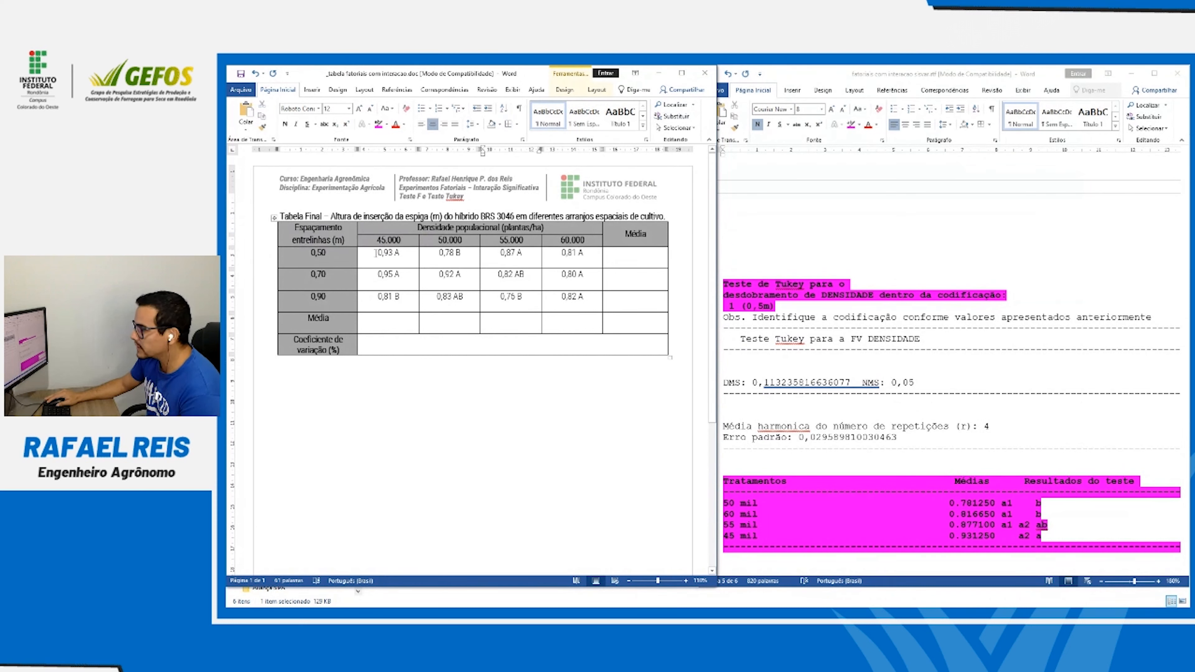
pyautogui.moveTo(375, 252); pyautogui.dragTo(572, 258)
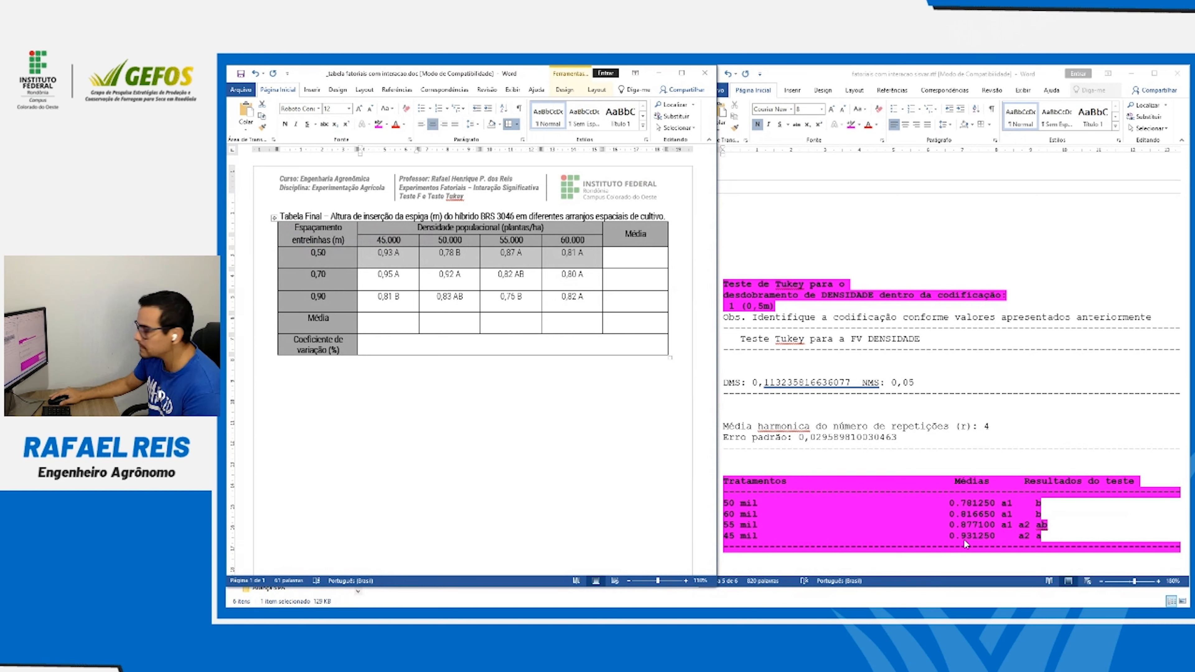
pyautogui.click(955, 523)
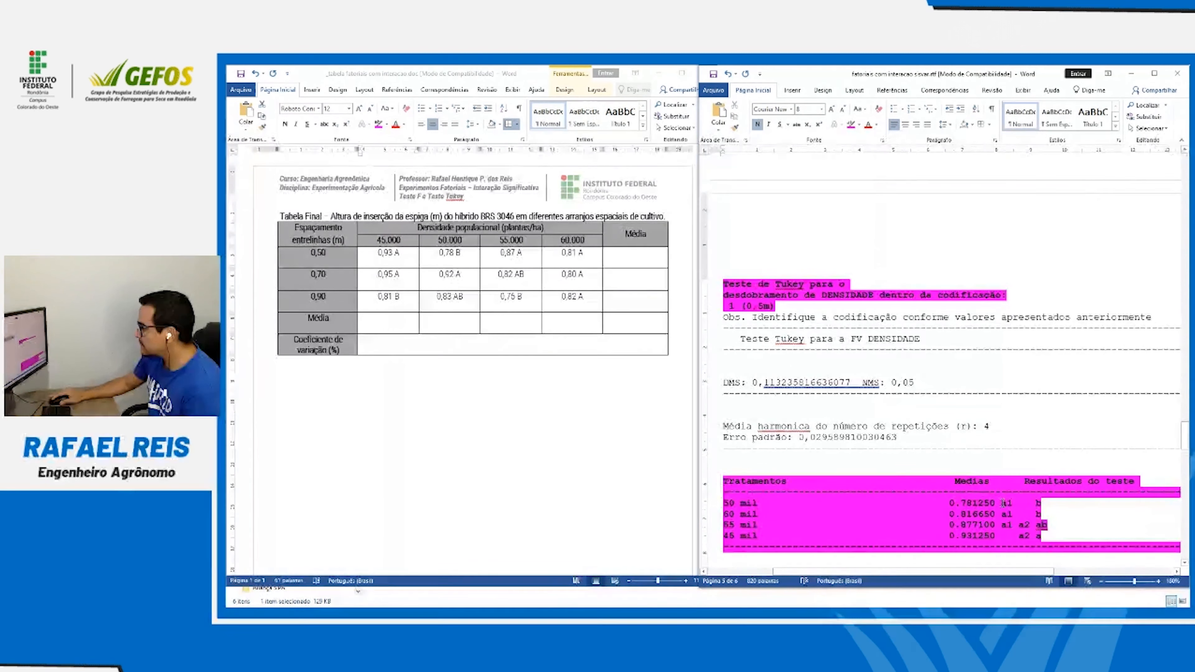
pyautogui.doubleClick(1038, 503)
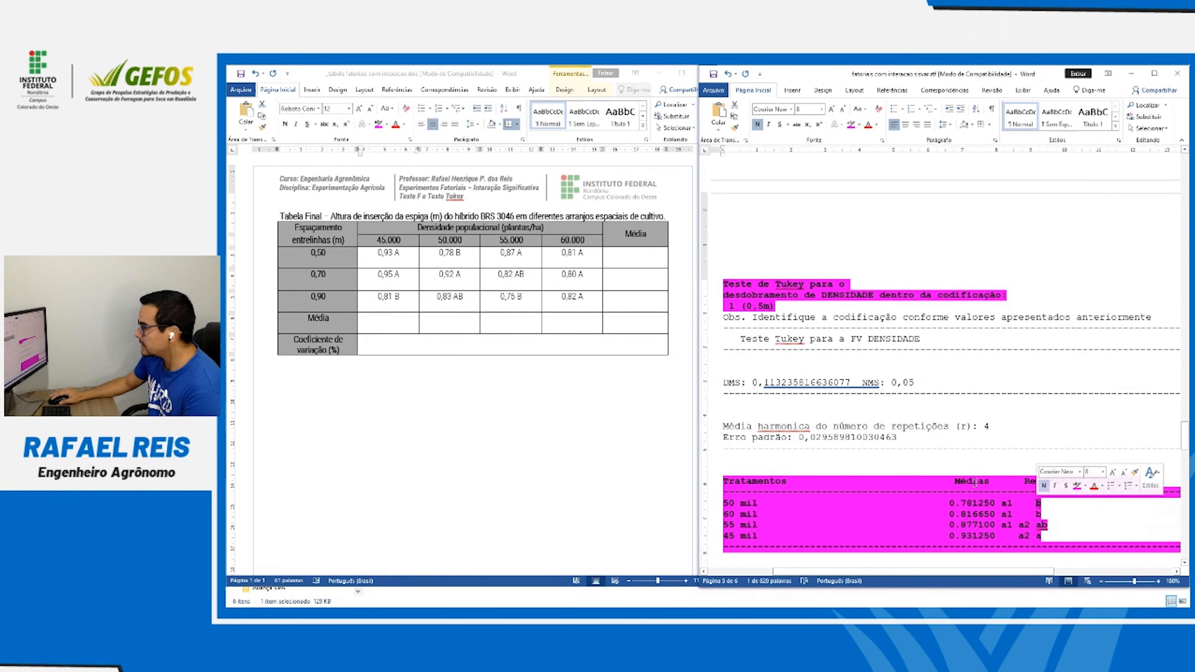
pyautogui.click(466, 256)
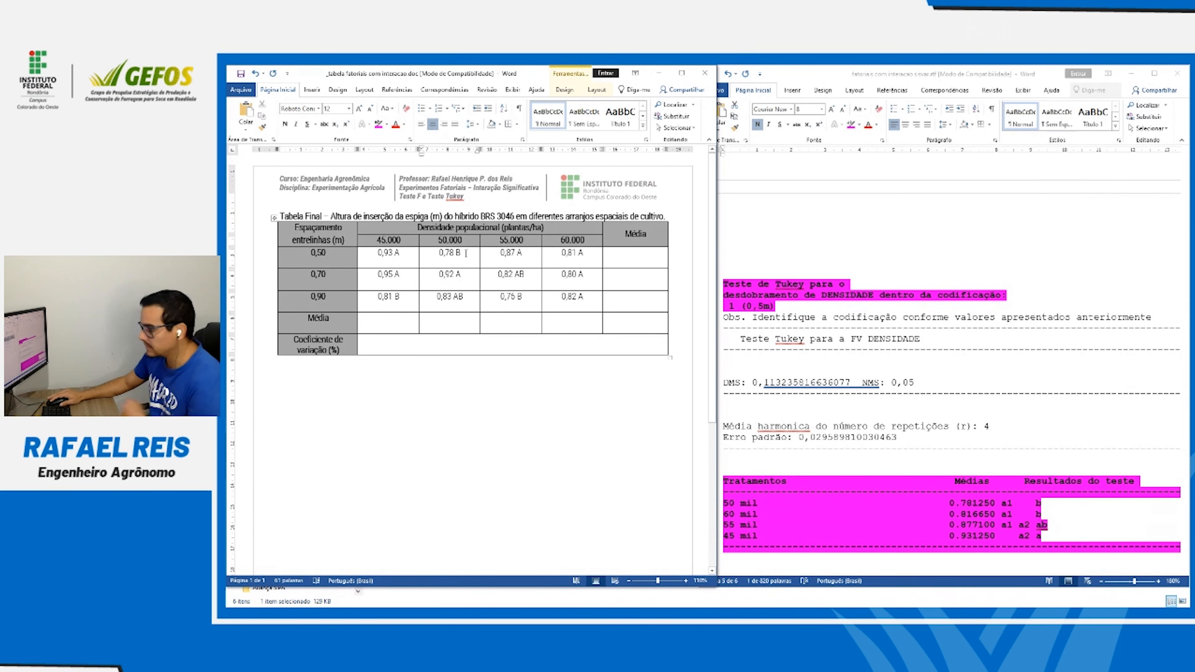
pyautogui.write('b')
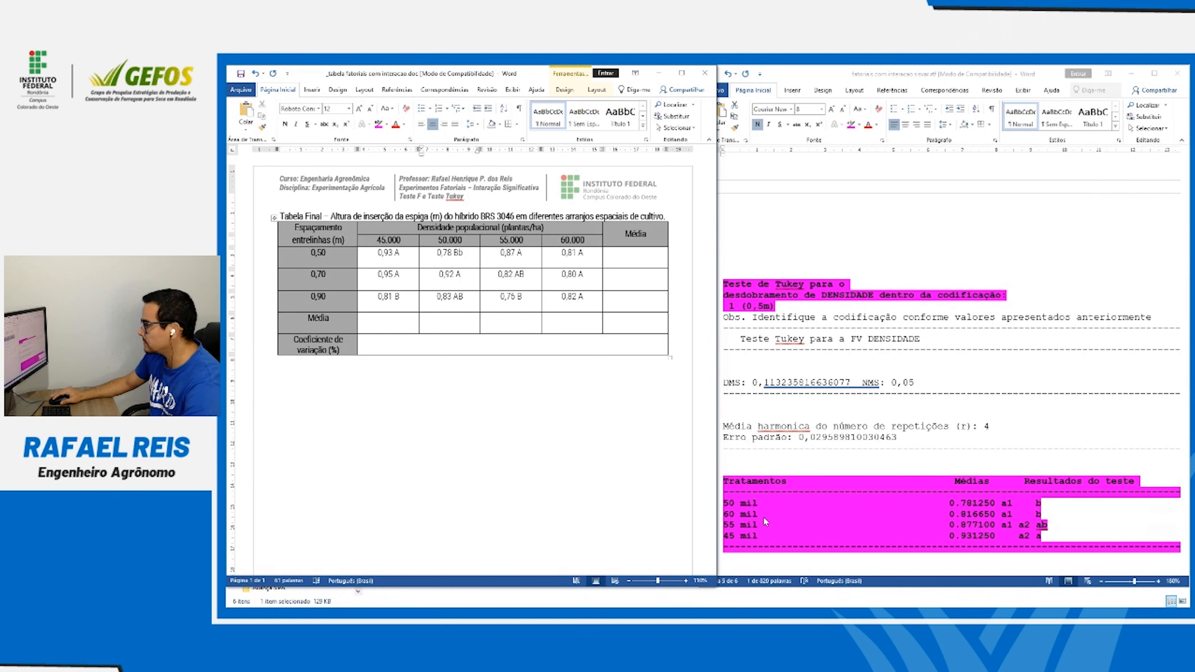
# In the table's 0,50 row, append lowercase "b" to the mean under 60.000 and "ab" to the one under 55.000
pyautogui.click(731, 512)
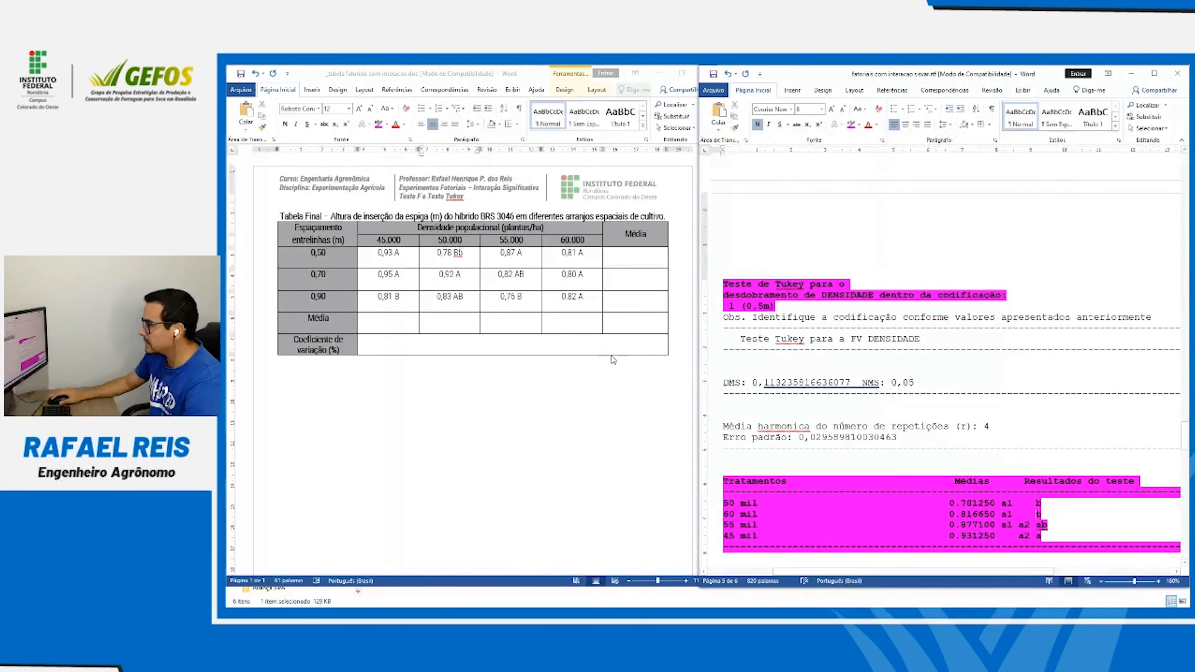
pyautogui.click(592, 251)
pyautogui.write('b')
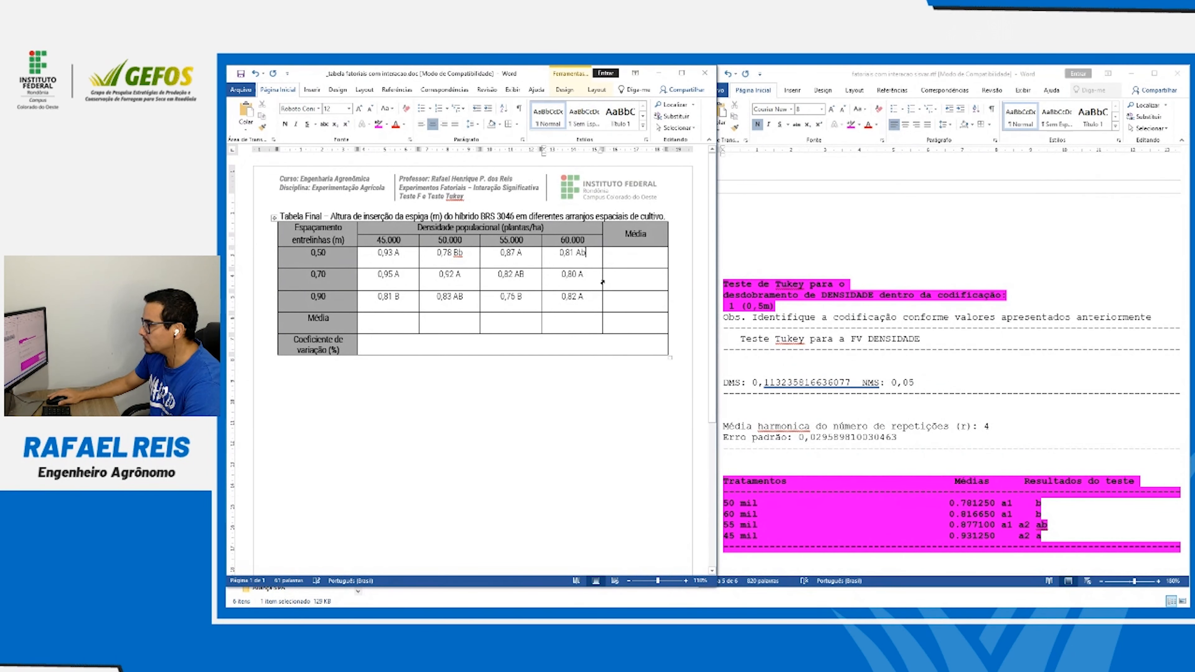
pyautogui.click(1045, 518)
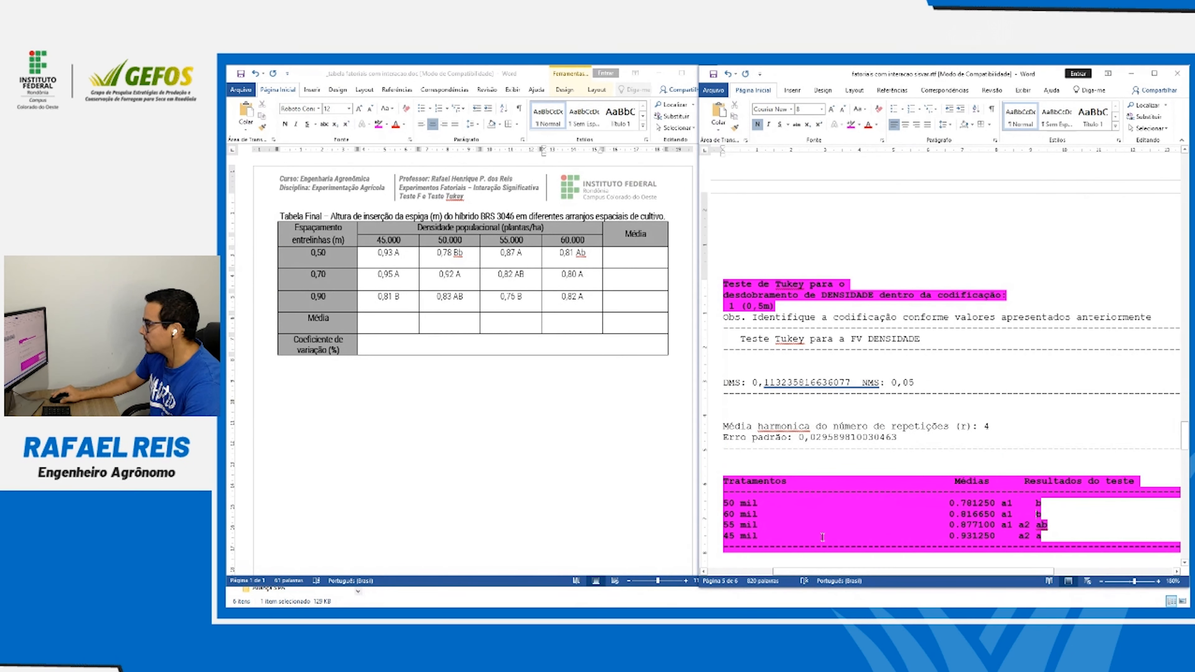
pyautogui.moveTo(729, 526); pyautogui.dragTo(1052, 528)
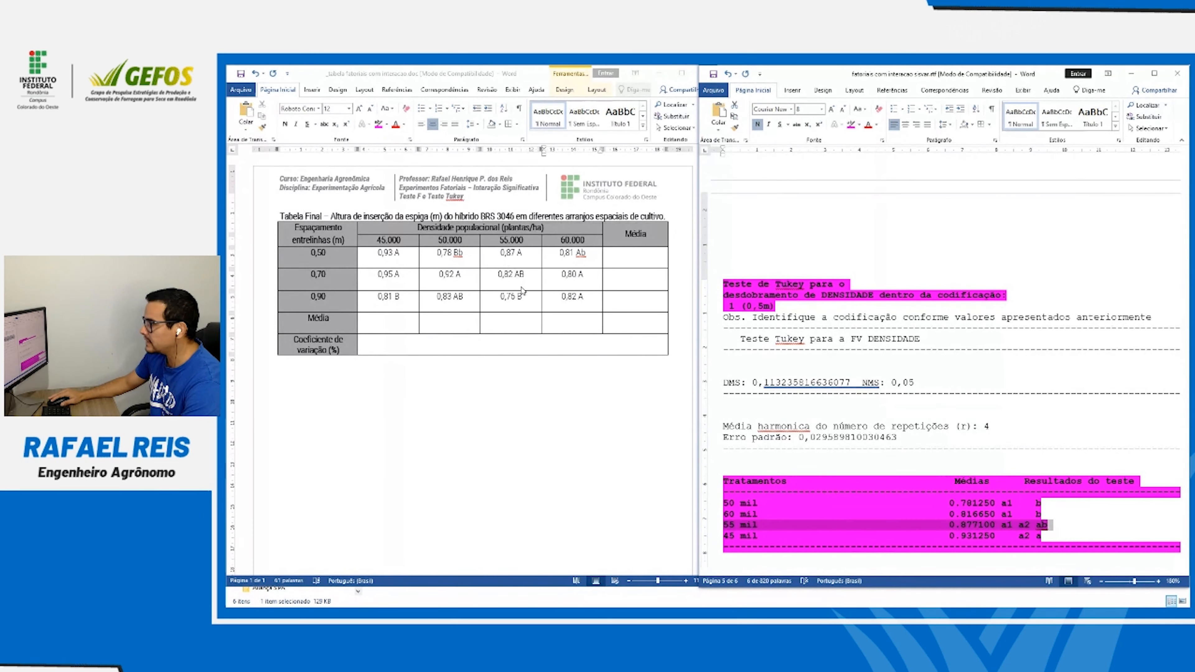
pyautogui.click(524, 255)
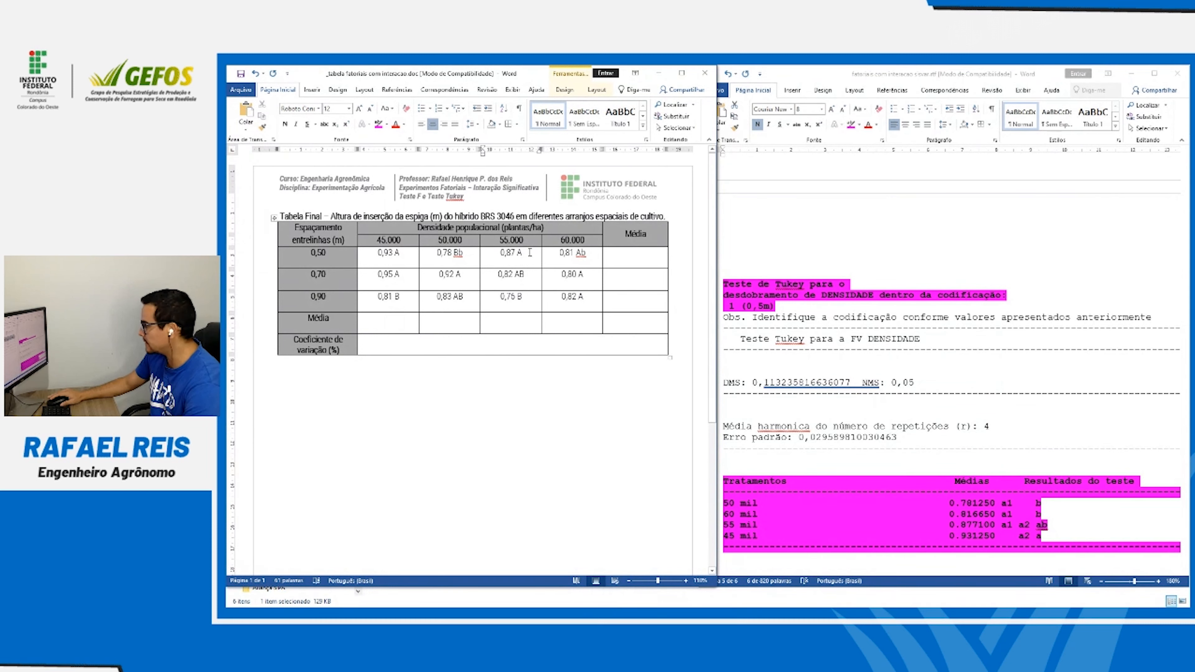
pyautogui.write('ab')
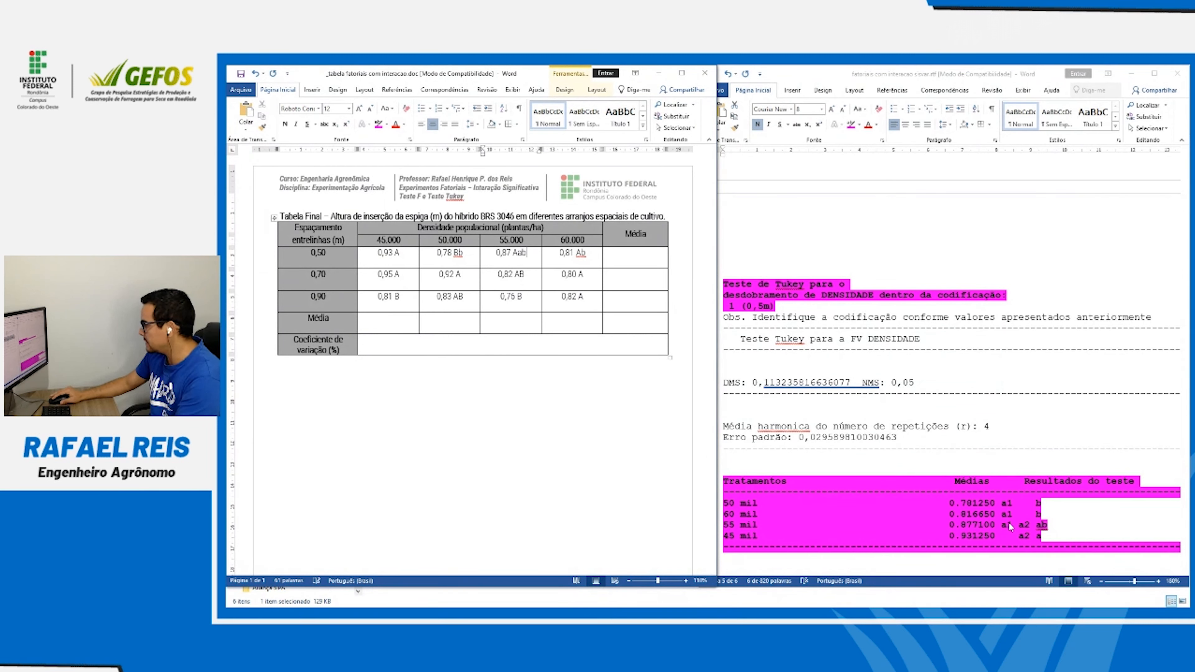
pyautogui.click(1008, 522)
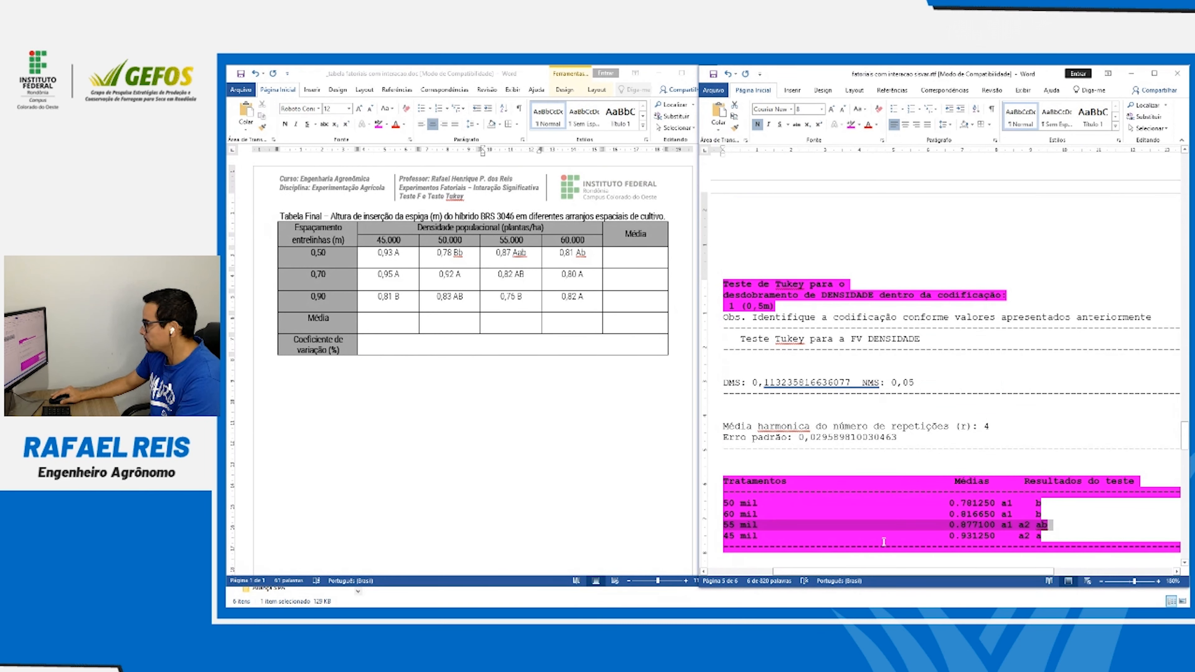
# Append lowercase "a" to the 0,50 m mean under 45.000, matching the 45 mil treatment, and check the row against the report
pyautogui.click(753, 543)
pyautogui.click(712, 539)
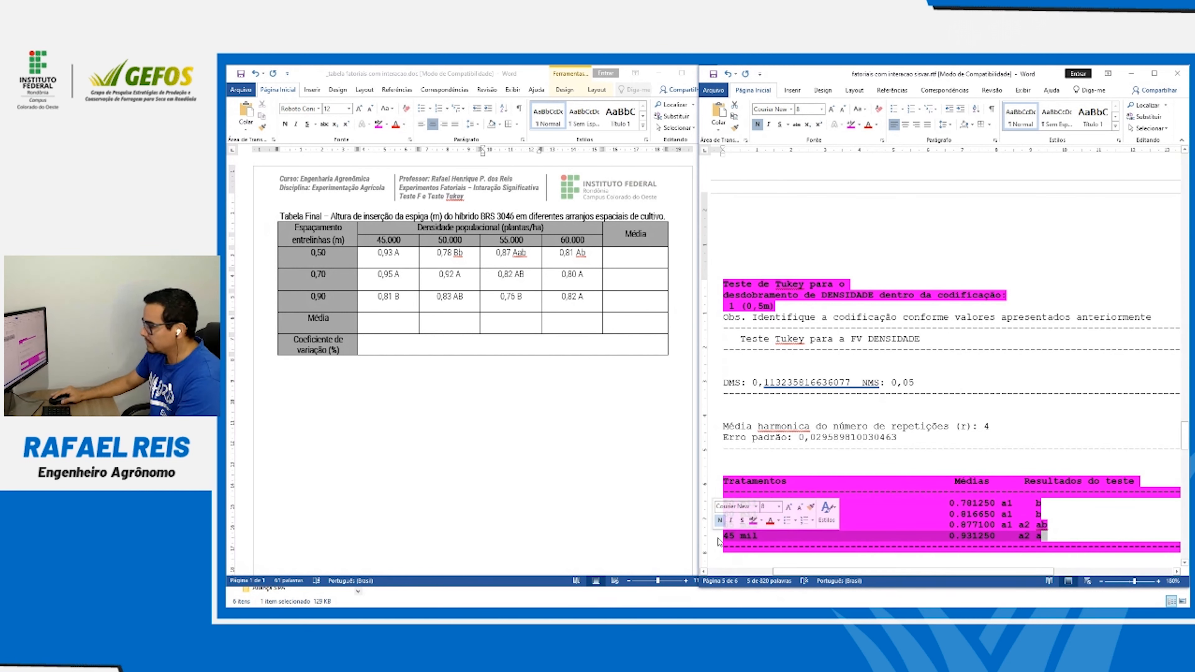
pyautogui.click(400, 252)
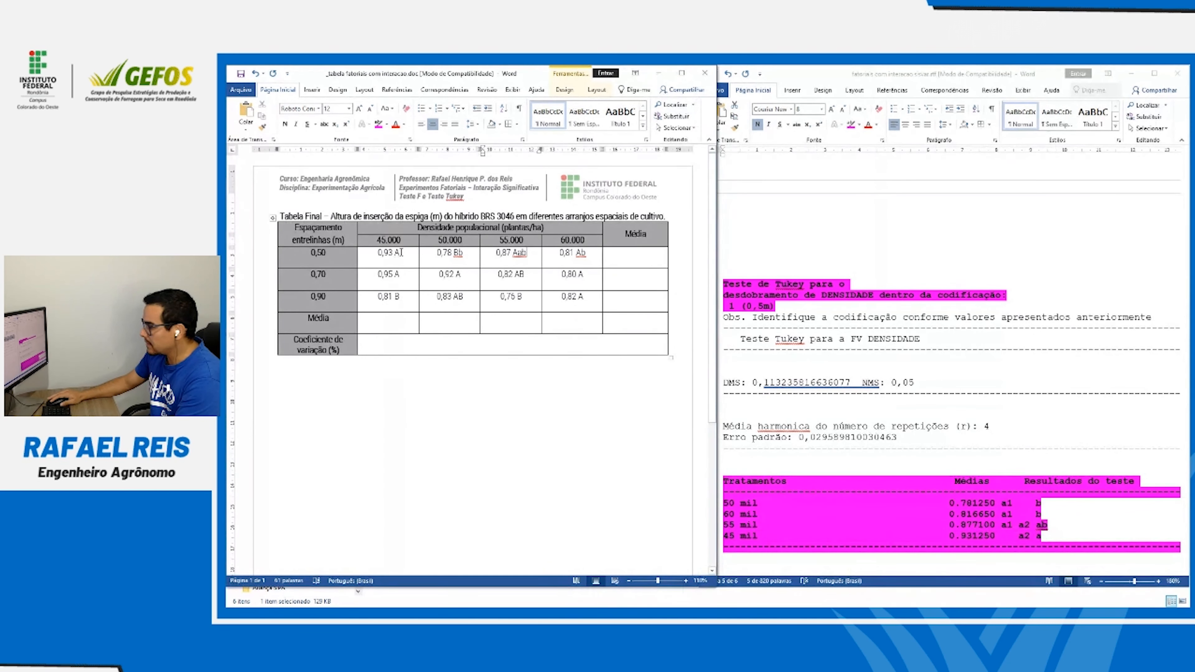
pyautogui.click(401, 253)
pyautogui.write('a')
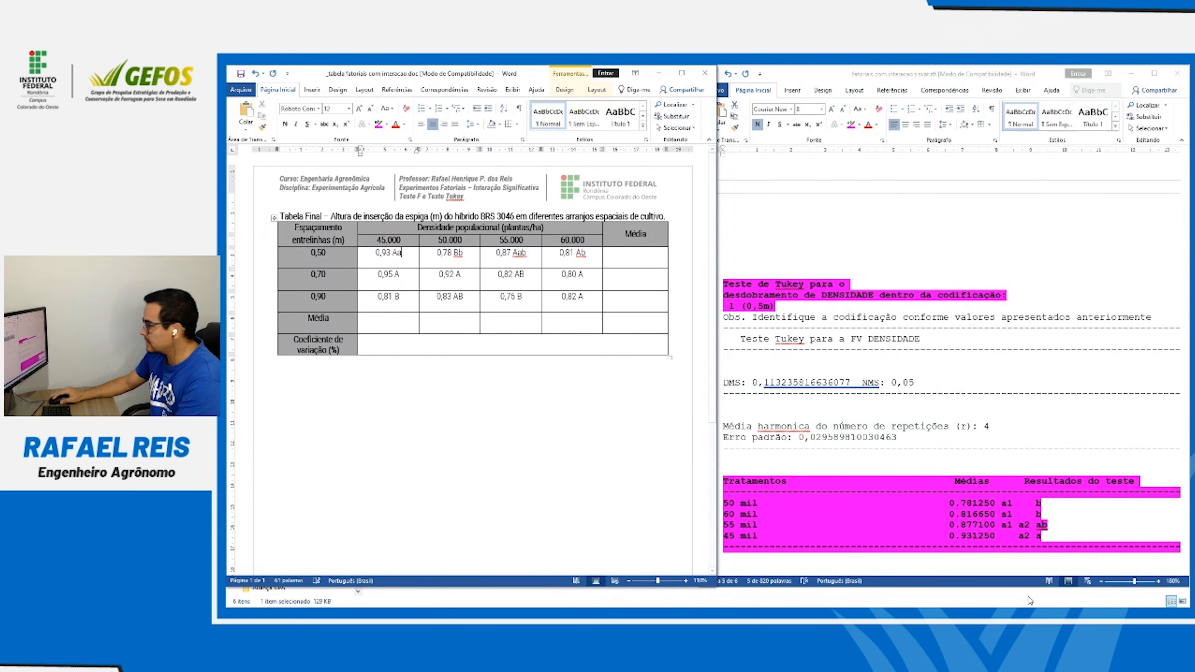
pyautogui.click(1020, 537)
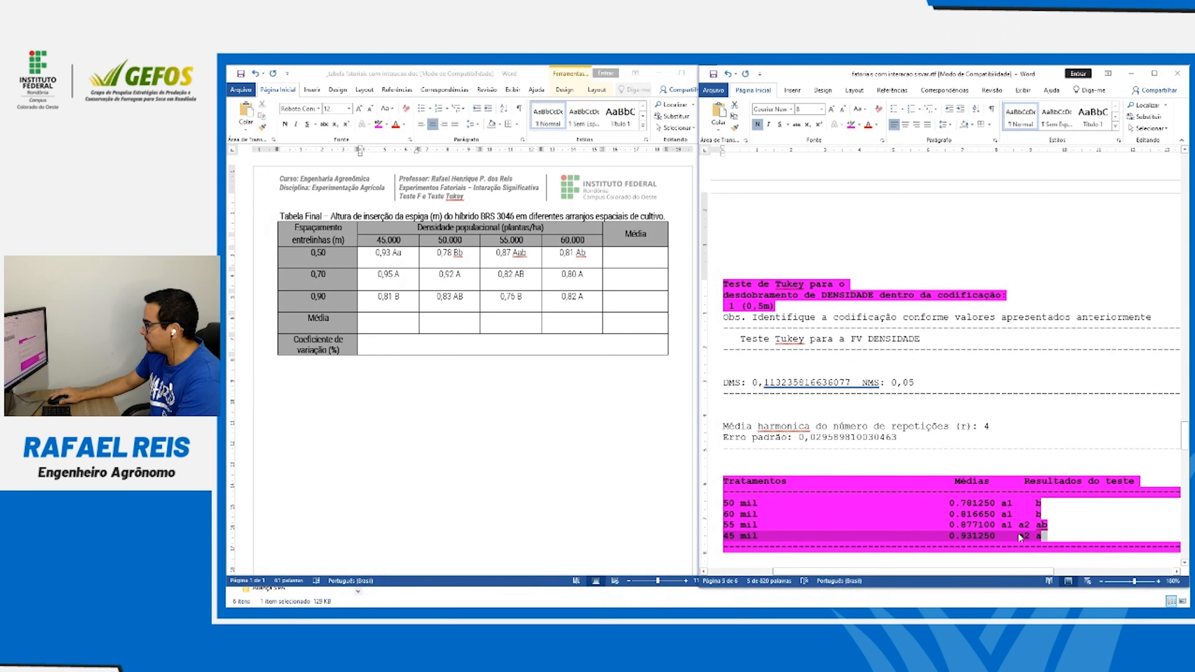
pyautogui.click(402, 256)
pyautogui.click(473, 254)
pyautogui.click(580, 259)
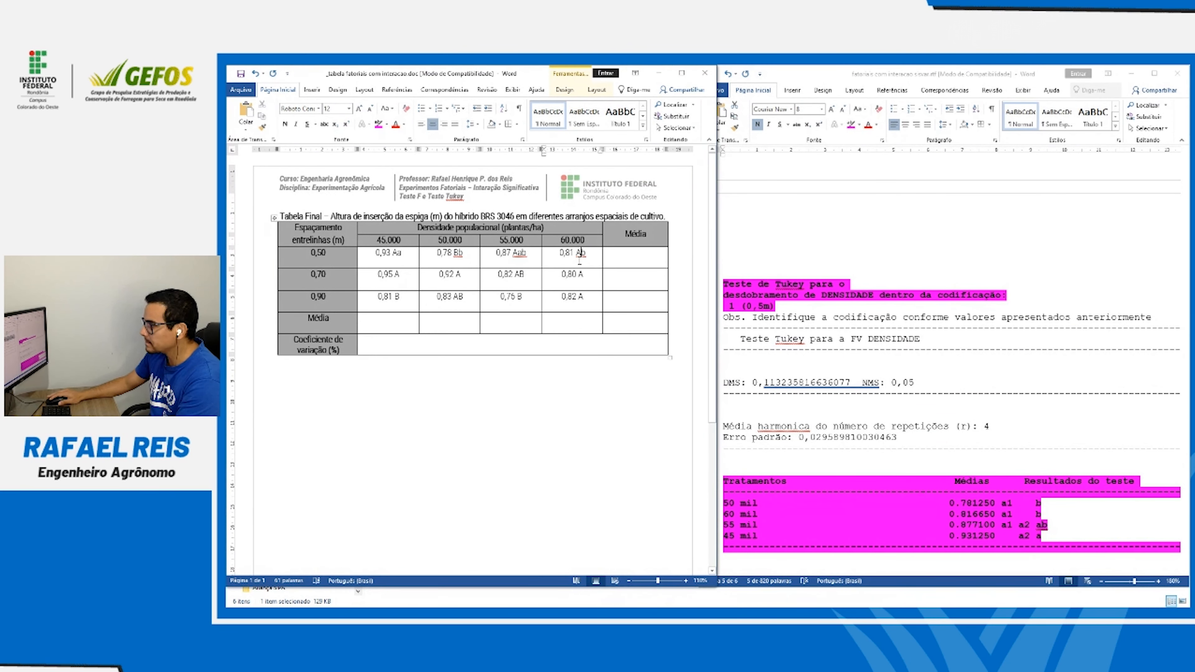
# Using the Tukey test of DENSIDADE within coding 2 (0,7m), append "c" to the 0,70 m mean under 60.000 and "bc" under 55.000
pyautogui.click(873, 401)
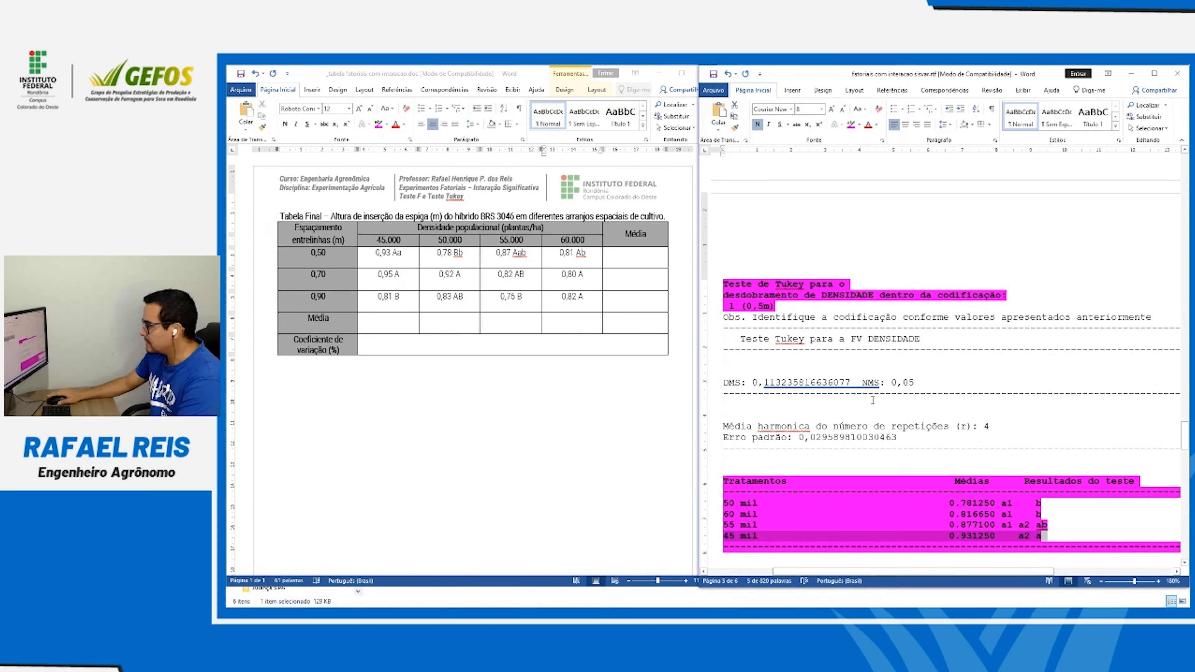
pyautogui.scroll(-5, 873, 401)
pyautogui.scroll(-5, 872, 401)
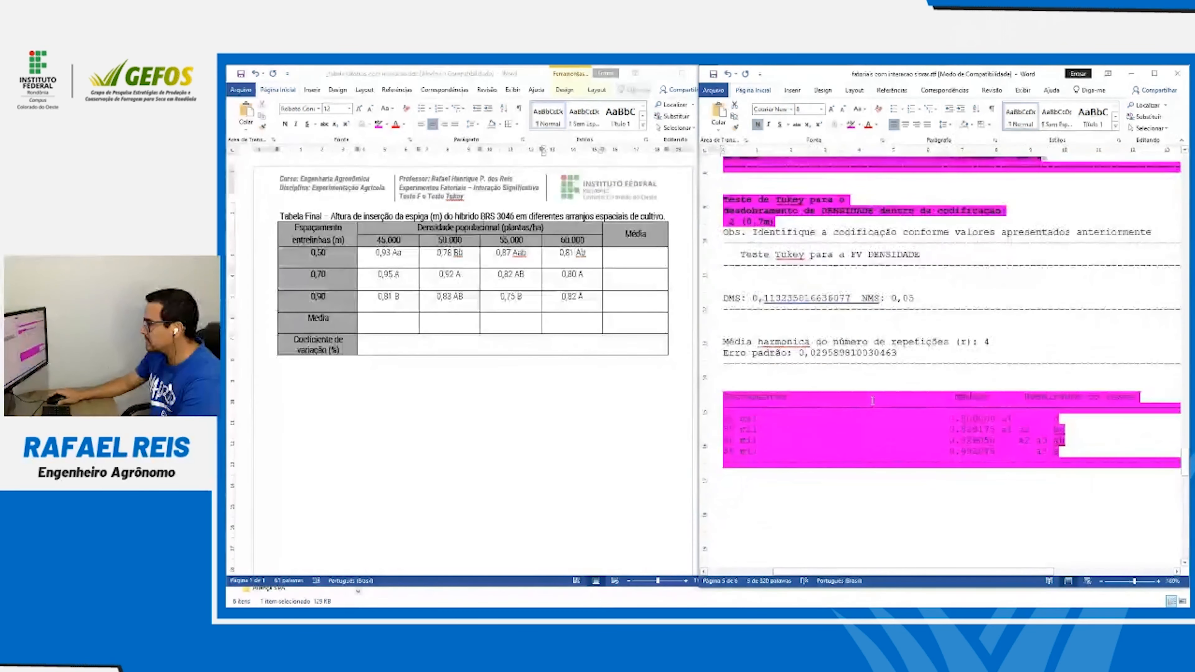
pyautogui.scroll(1, 872, 401)
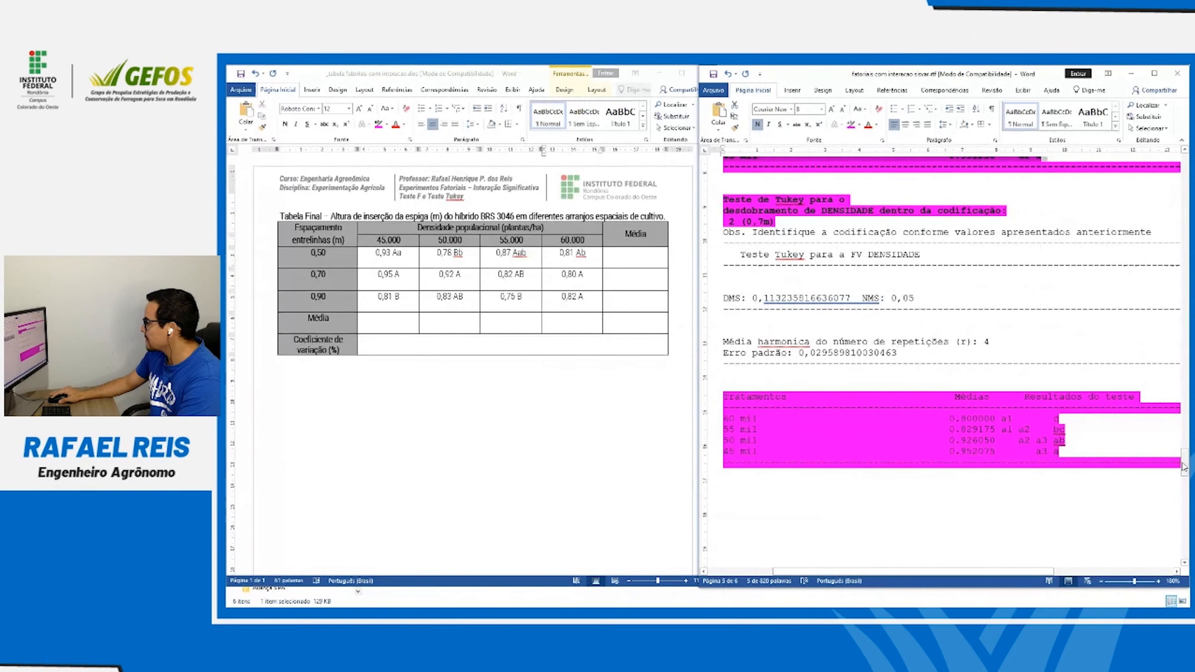
pyautogui.moveTo(1184, 463); pyautogui.dragTo(1185, 470)
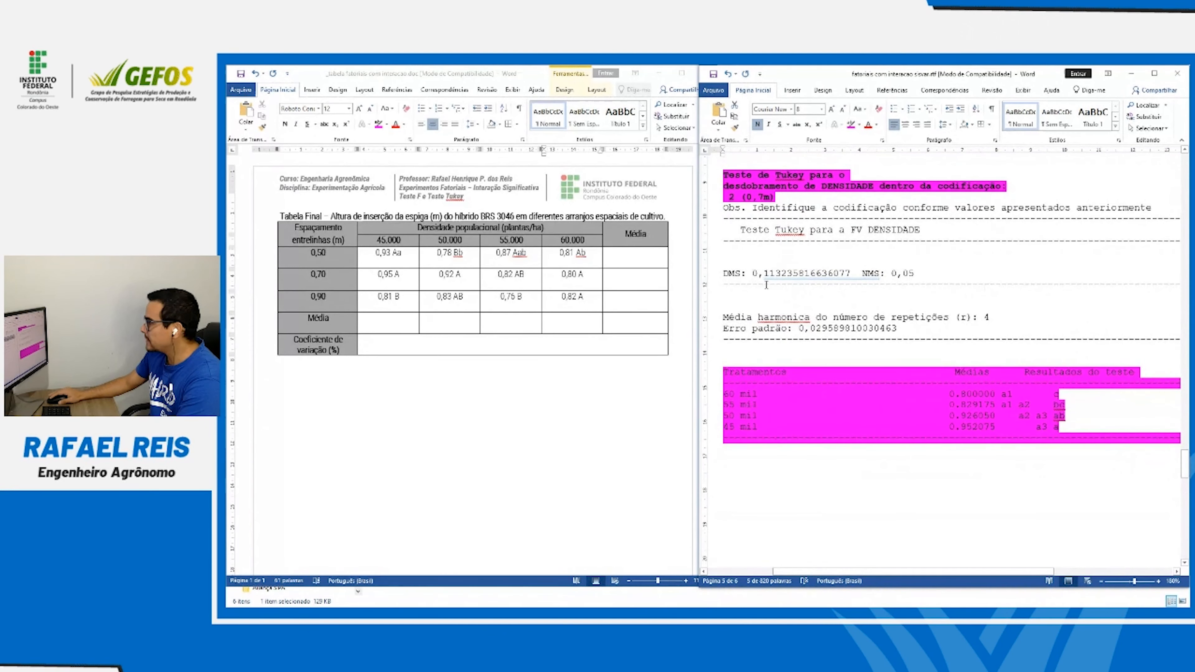
pyautogui.click(396, 282)
pyautogui.moveTo(396, 281); pyautogui.dragTo(577, 286)
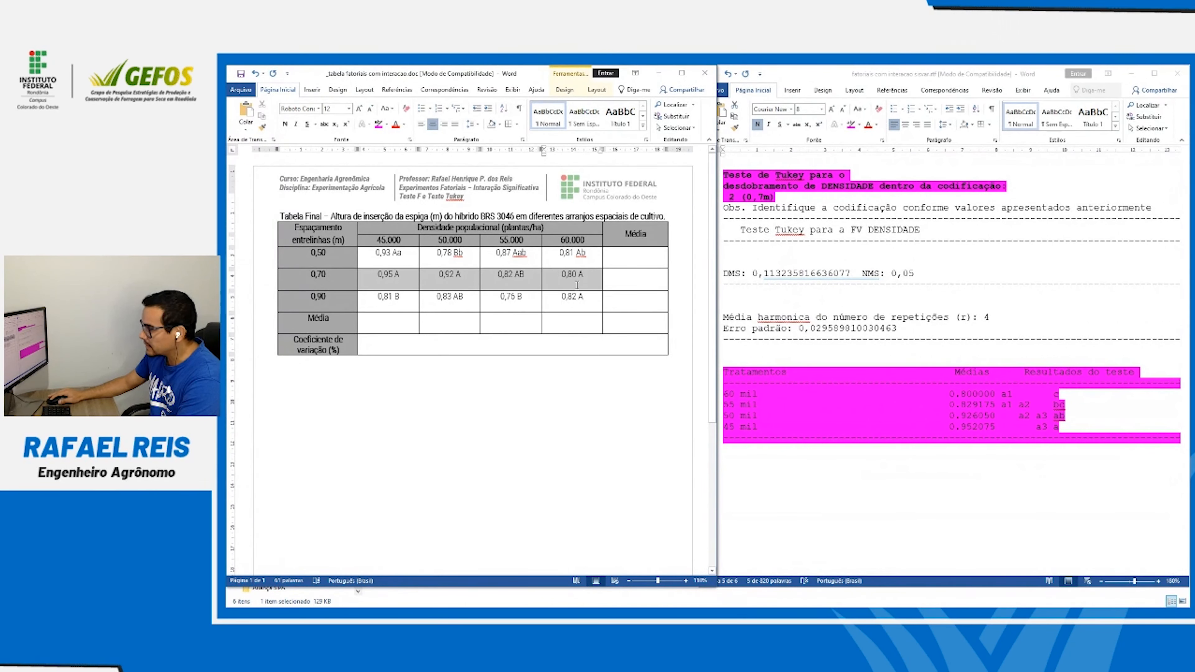
pyautogui.click(774, 392)
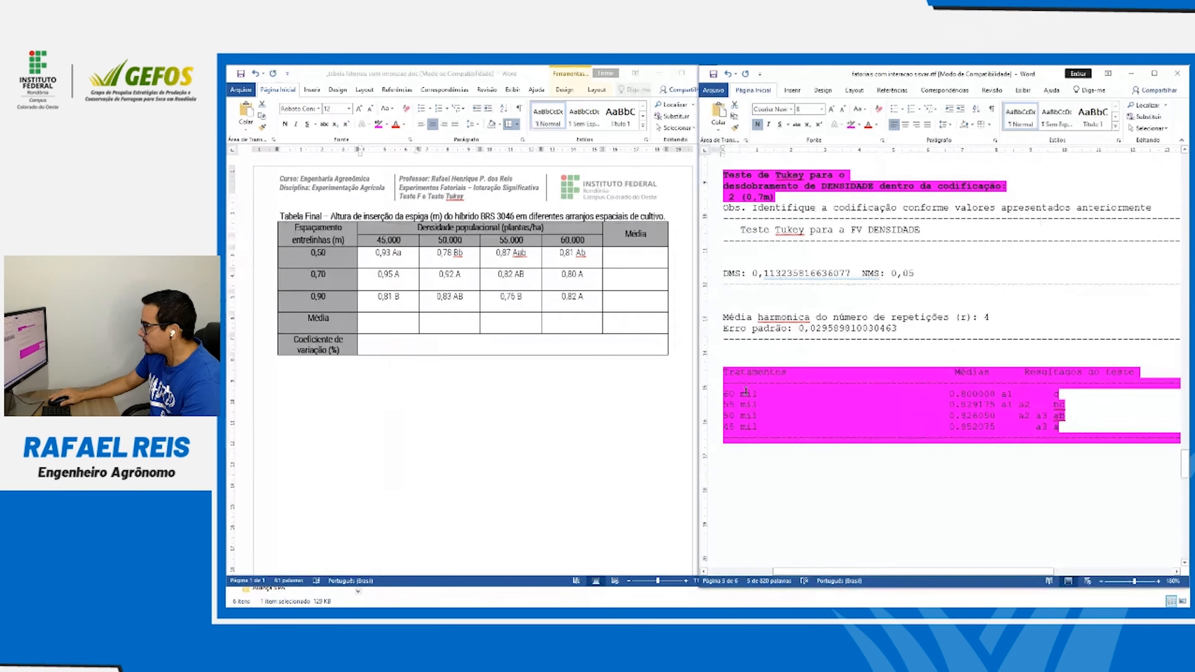
pyautogui.click(577, 281)
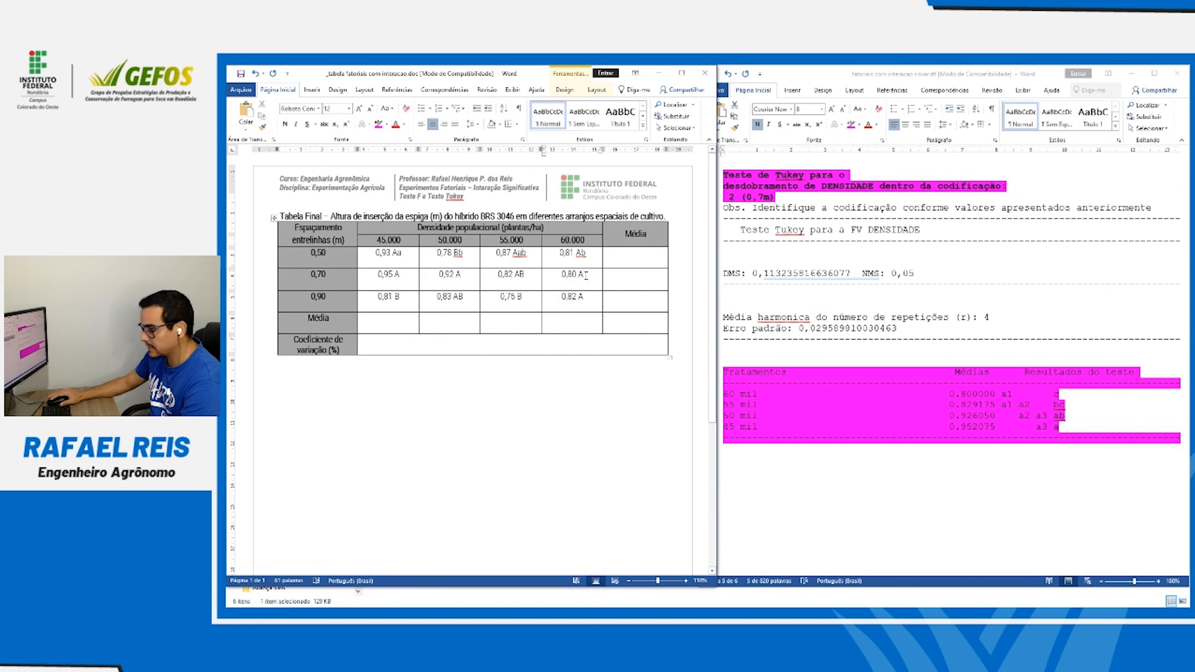
pyautogui.write('c')
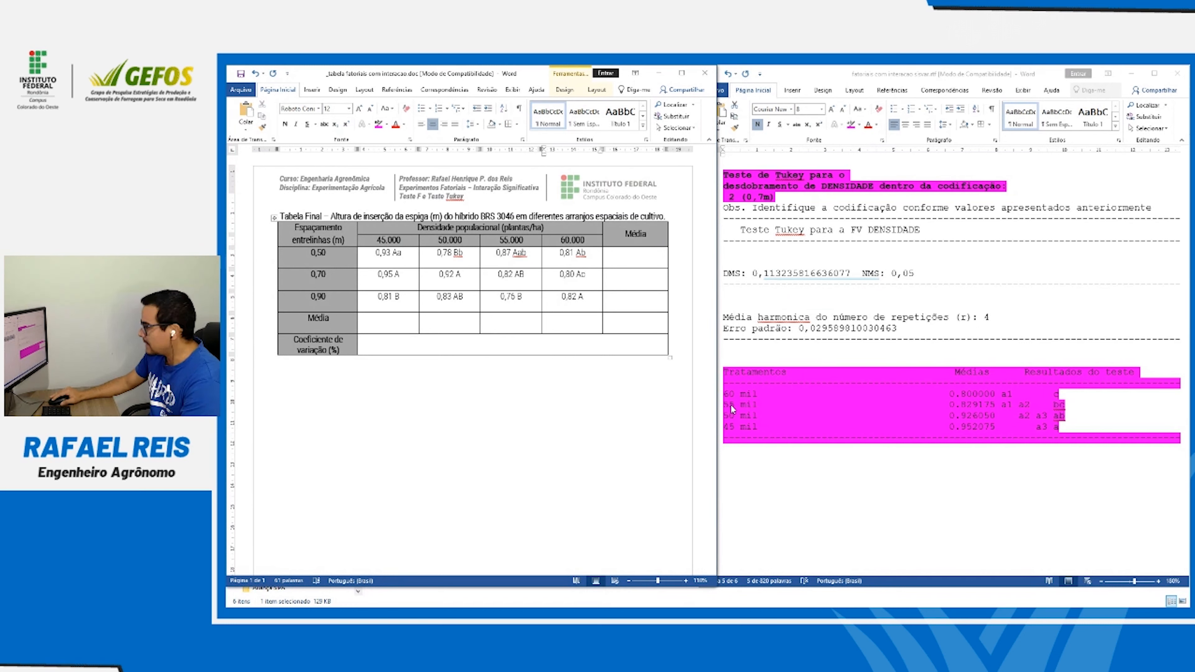
pyautogui.click(526, 273)
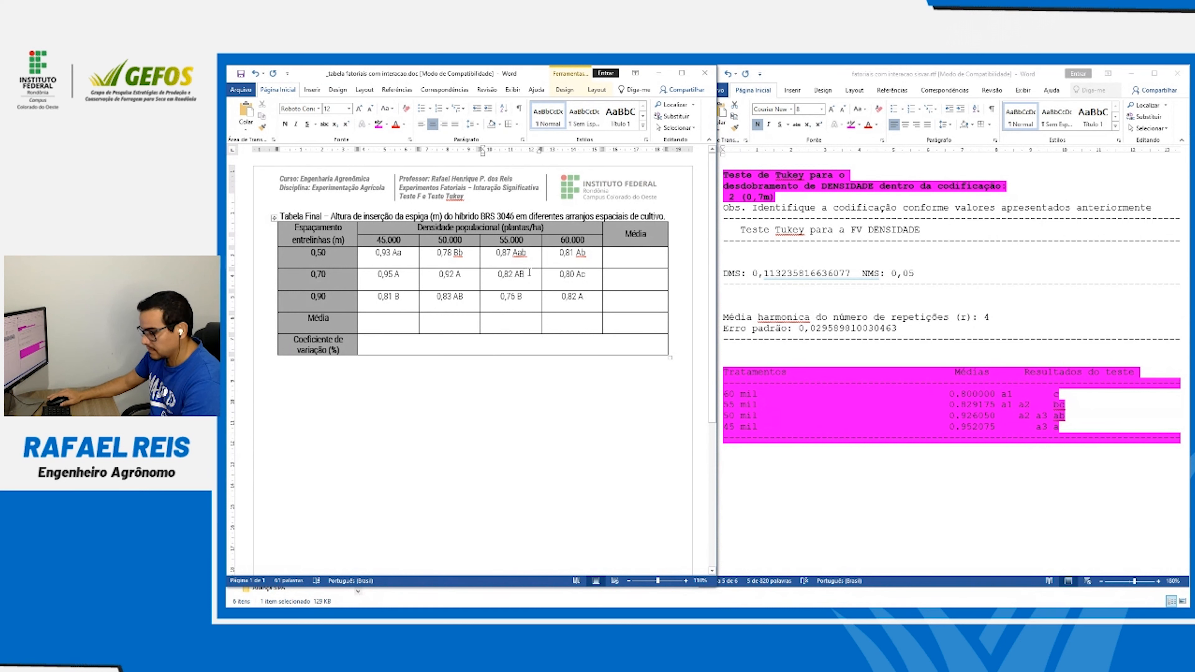
pyautogui.write('bc')
# Following the report's Tukey letters for 0,7m, append lowercase "ab" to the 0,70 m mean under 50.000 and "a" under 45.000
pyautogui.click(724, 418)
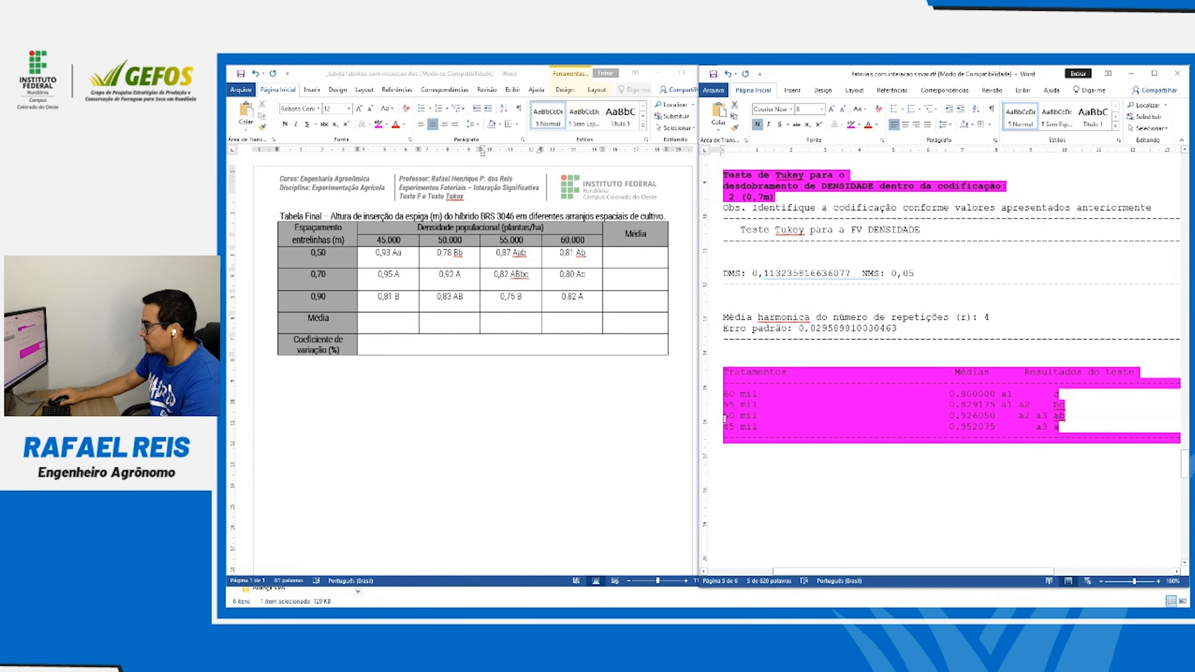
pyautogui.click(1011, 428)
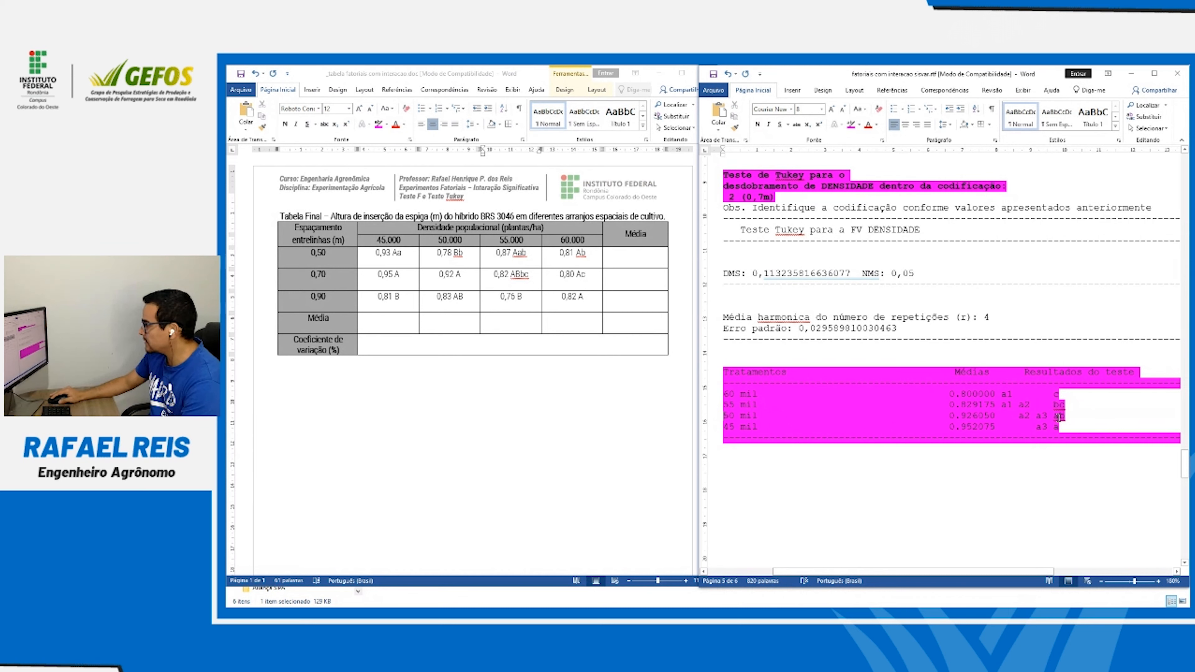
pyautogui.click(472, 279)
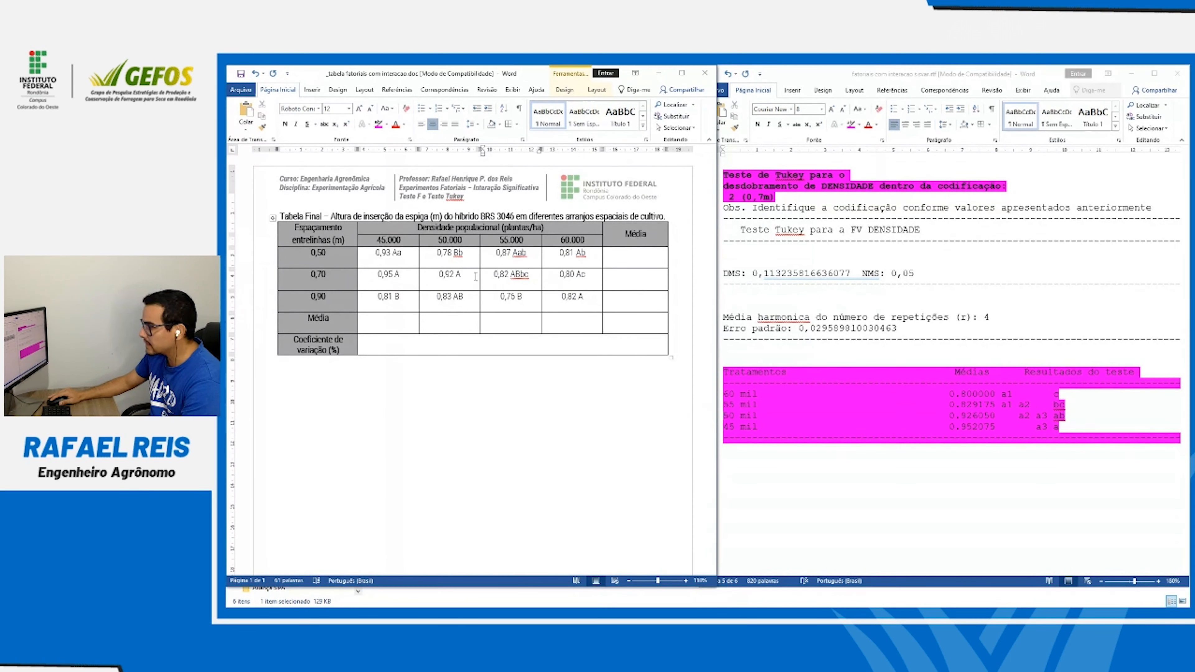
pyautogui.write('ab')
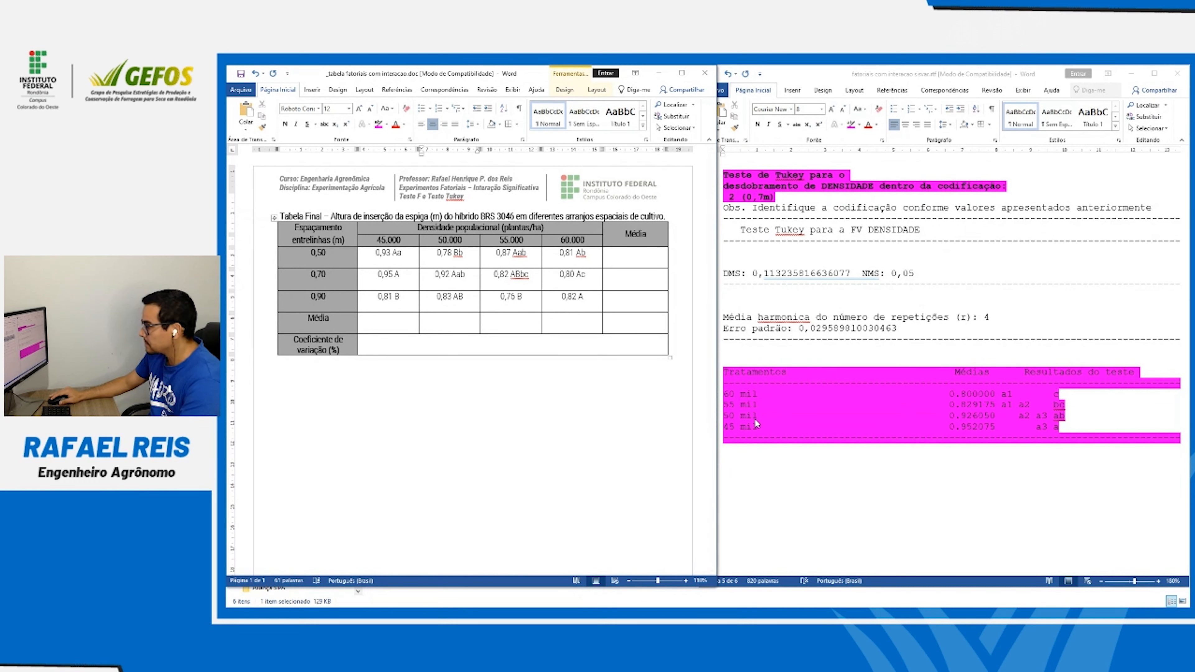
pyautogui.click(719, 428)
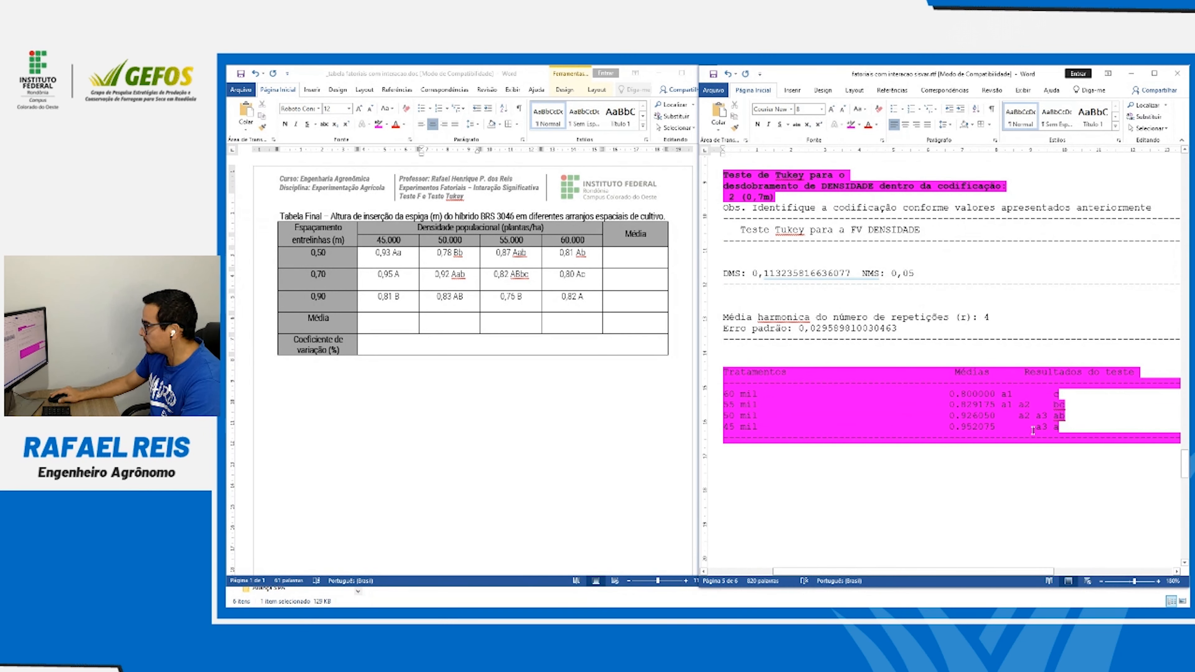
pyautogui.doubleClick(1056, 428)
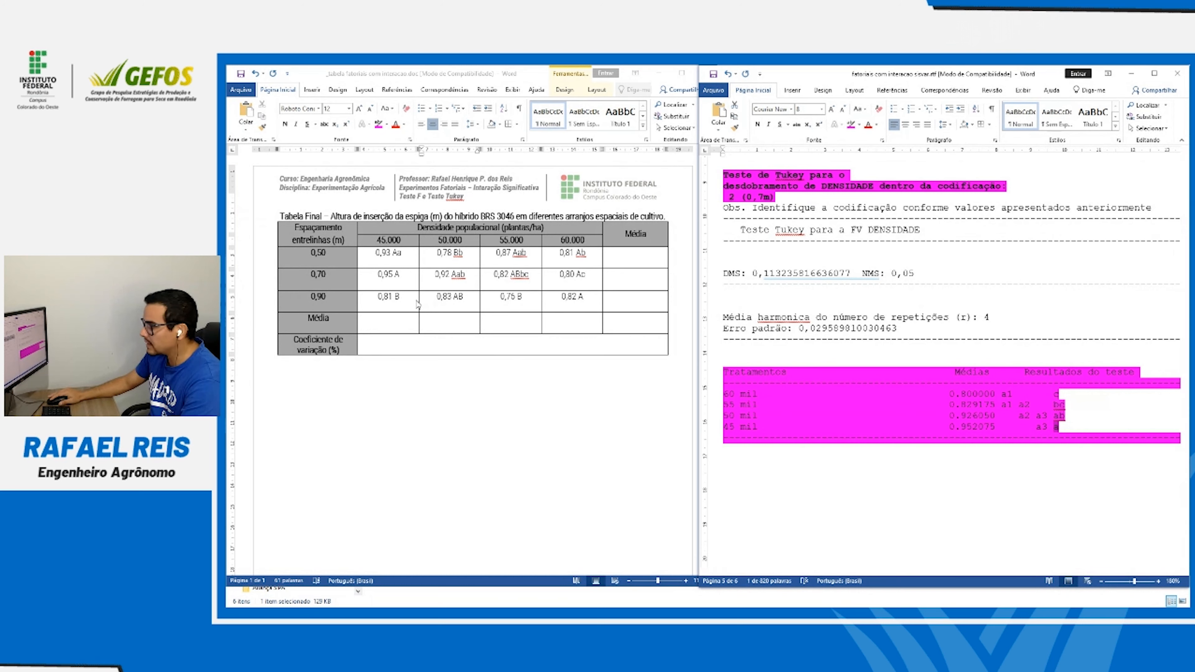
pyautogui.click(405, 280)
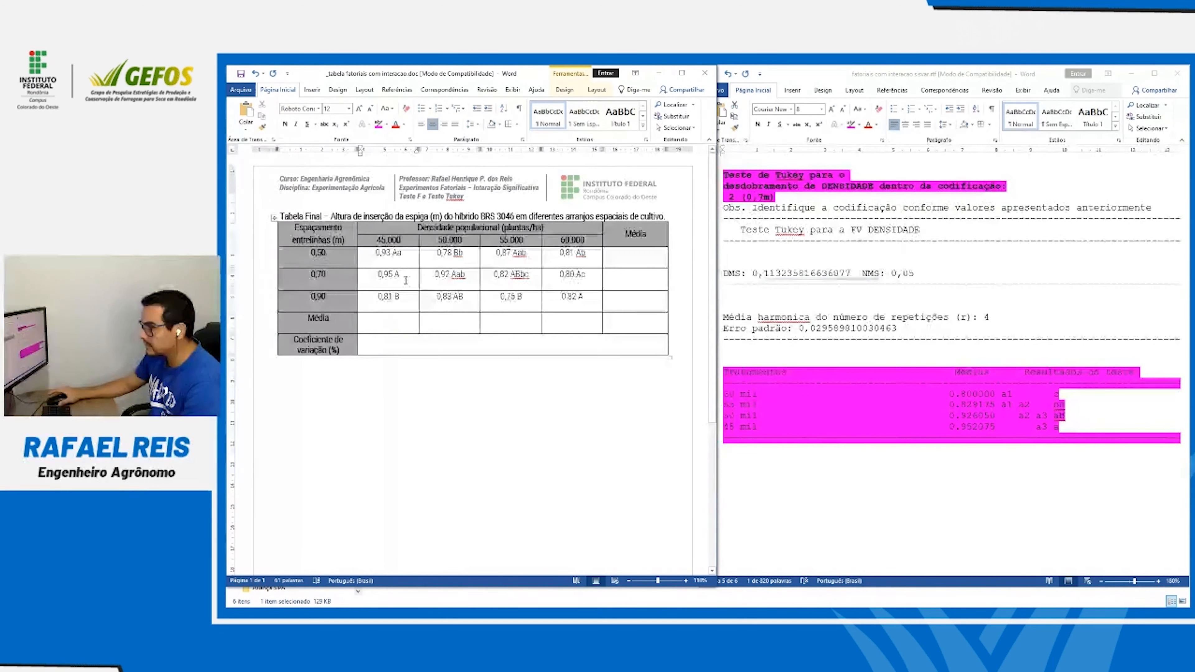
pyautogui.write('a')
# Using the report's Tukey test of DENSIDADE within coding 3 (0,9m), append lowercase "a" to the 0,90 m mean under 55.000
pyautogui.click(736, 396)
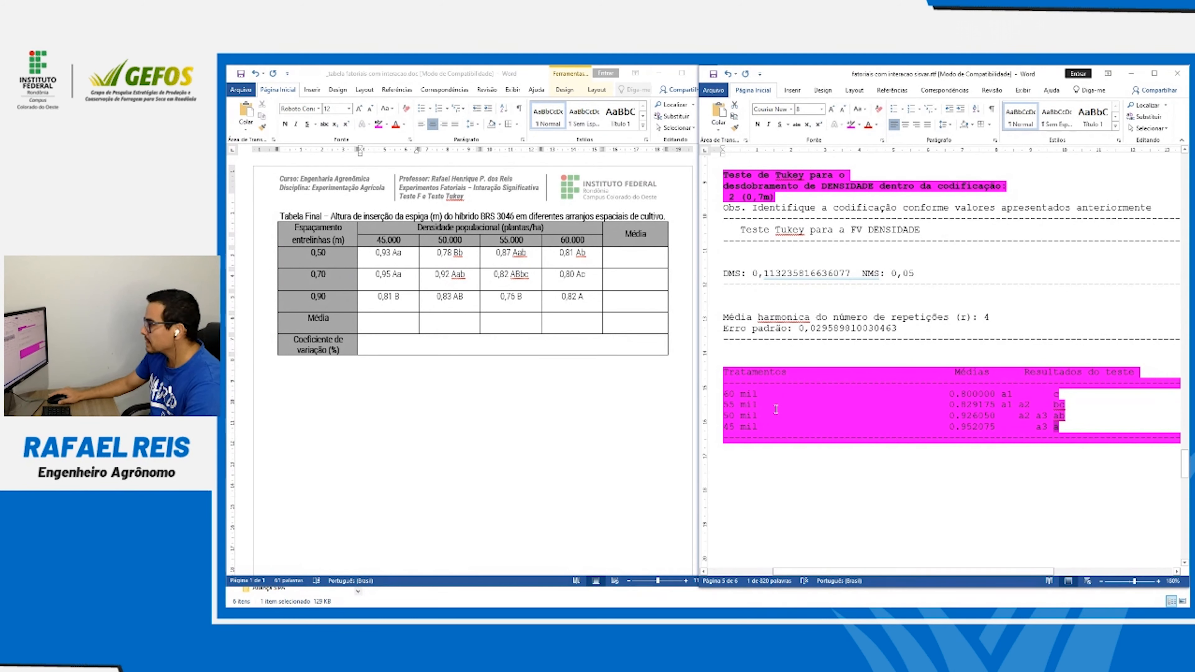
pyautogui.scroll(-8, 752, 400)
pyautogui.scroll(-3, 775, 405)
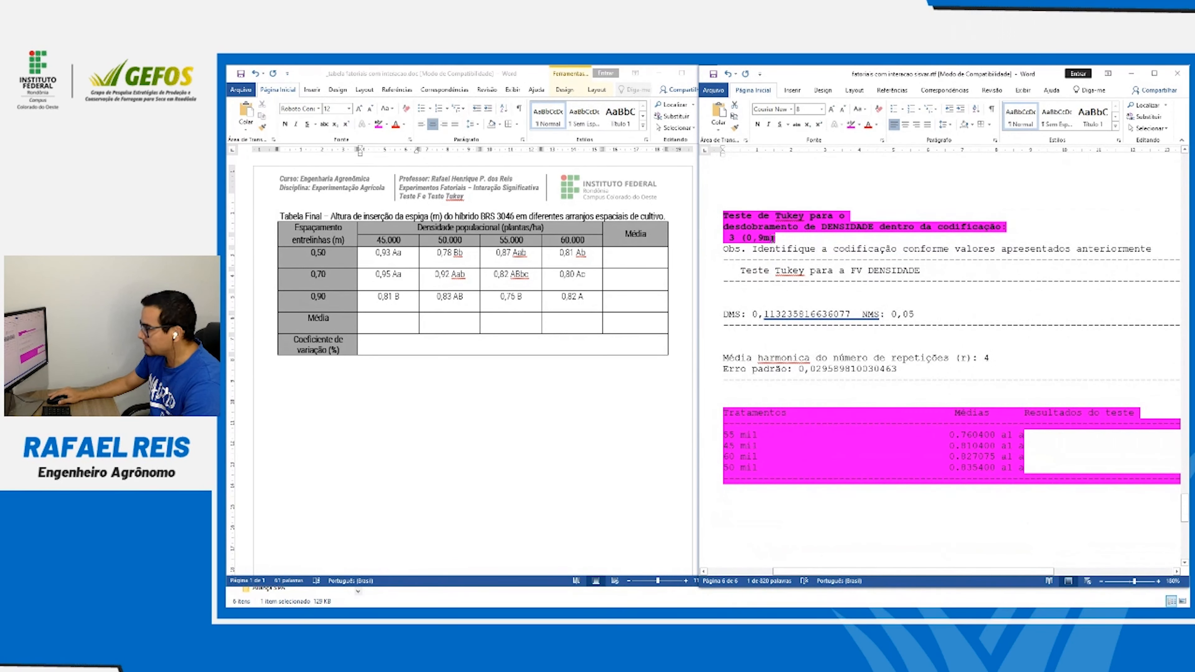
pyautogui.click(378, 296)
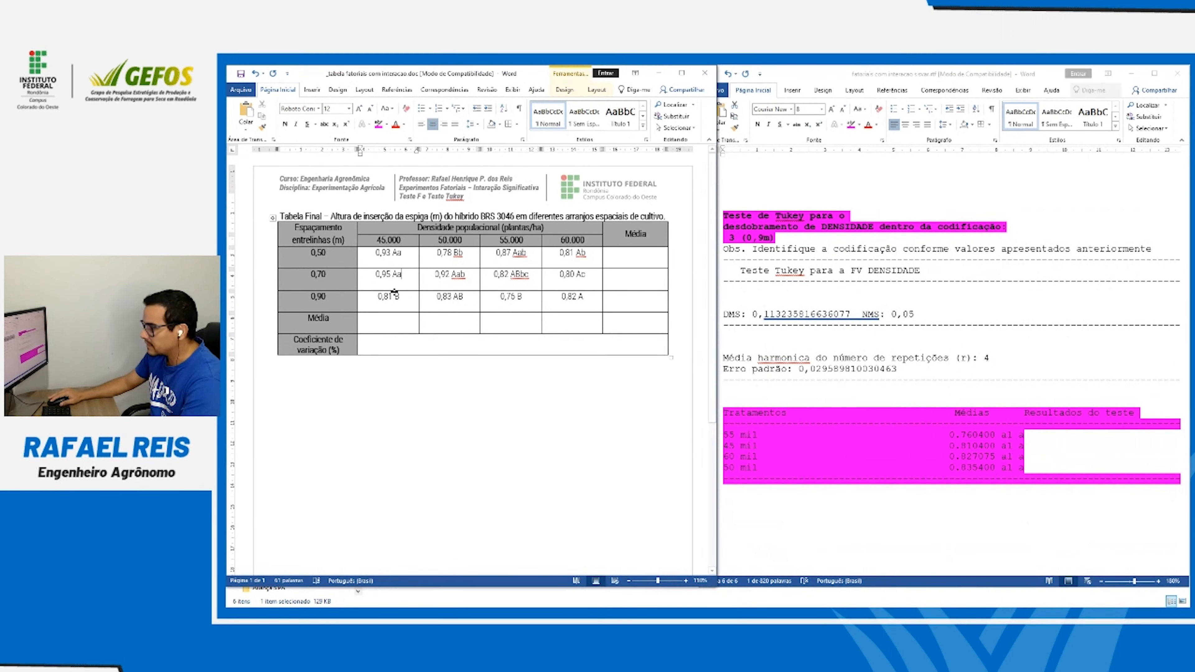
pyautogui.moveTo(378, 297); pyautogui.dragTo(569, 299)
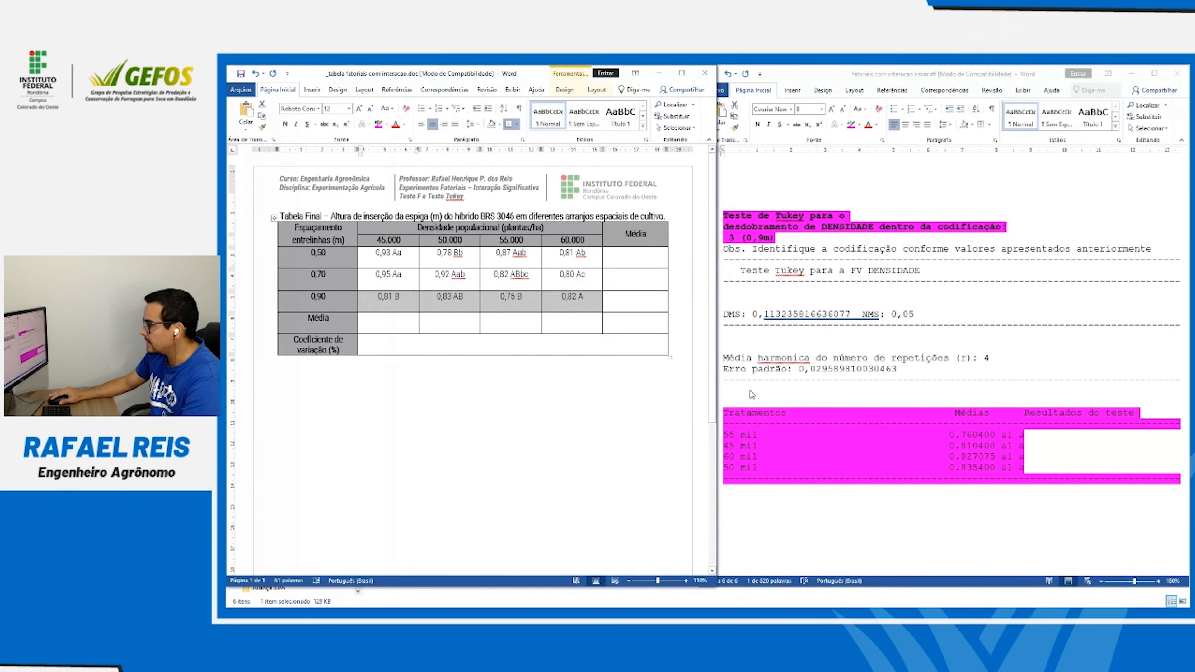
pyautogui.click(733, 436)
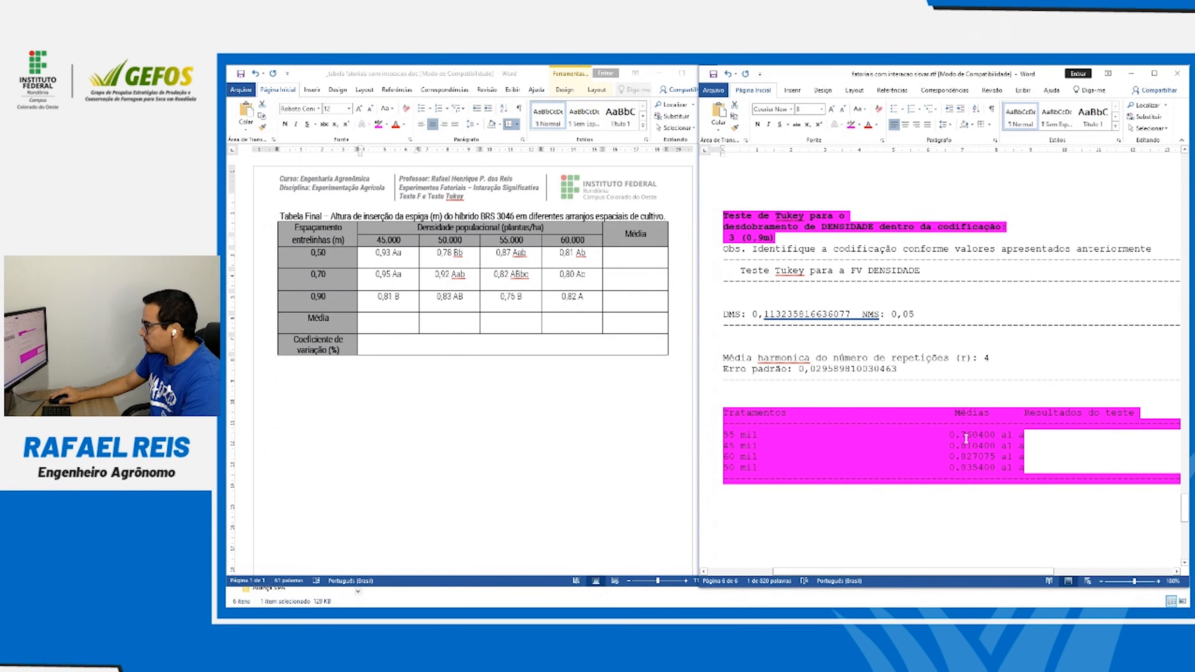
pyautogui.click(528, 298)
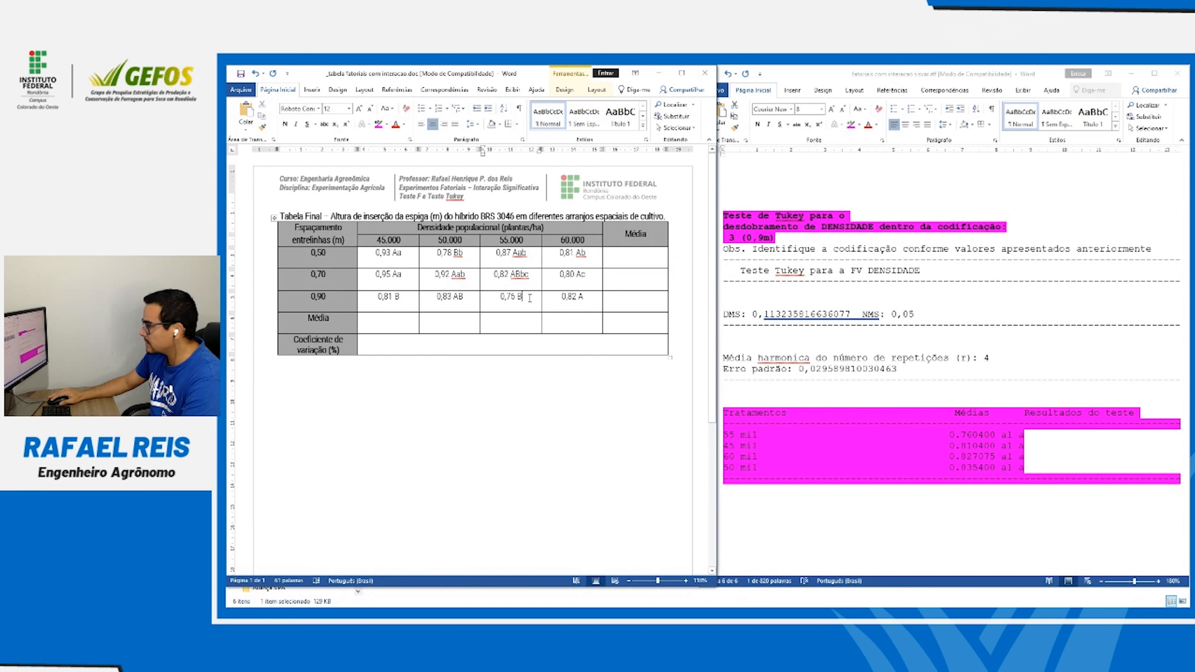
pyautogui.write('a')
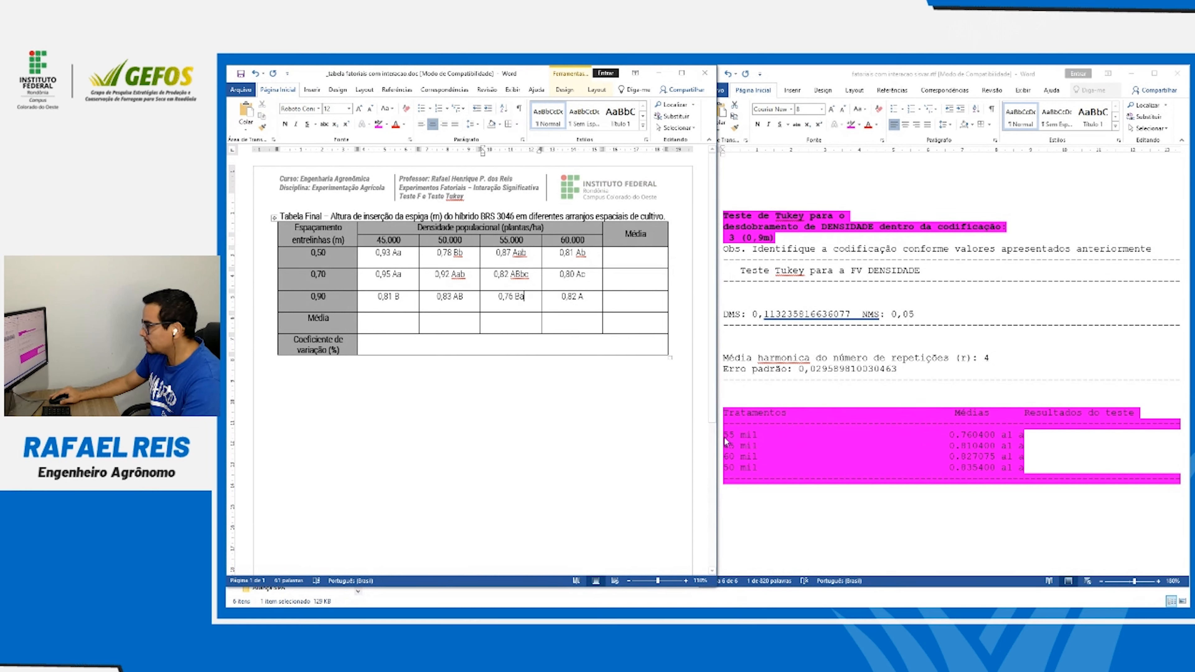
# Append lowercase "a" to the 0,90 m means under 45.000, 60.000 and 50.000, matching the report's test
pyautogui.click(398, 297)
pyautogui.write('a')
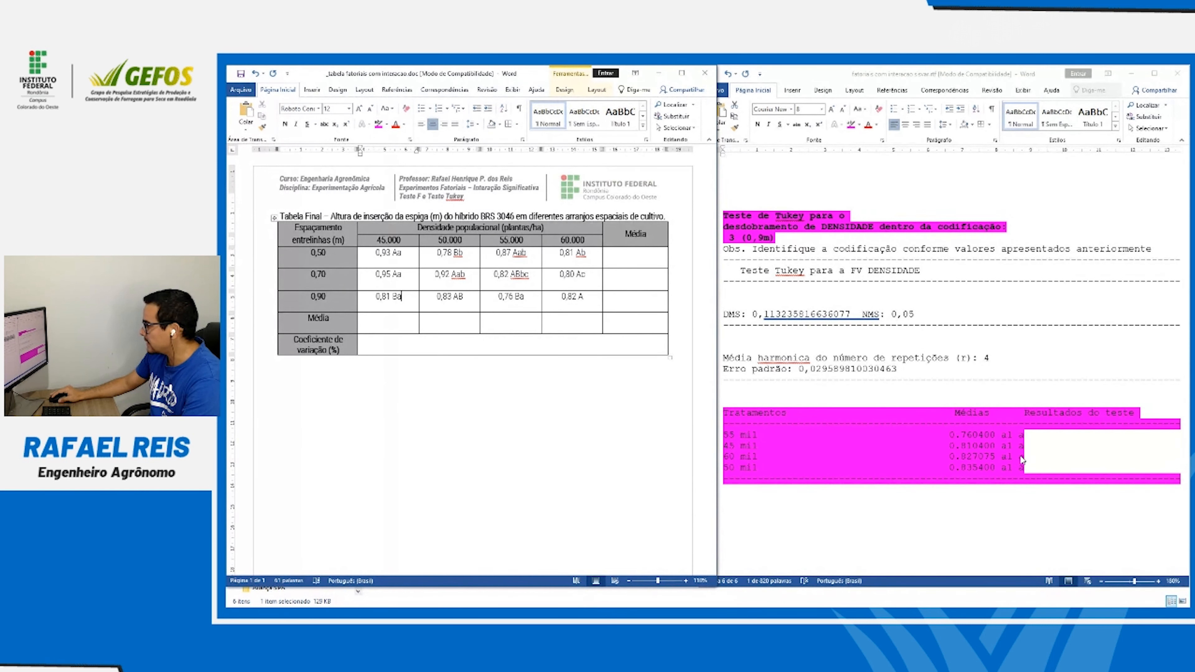
pyautogui.click(591, 296)
pyautogui.write('a')
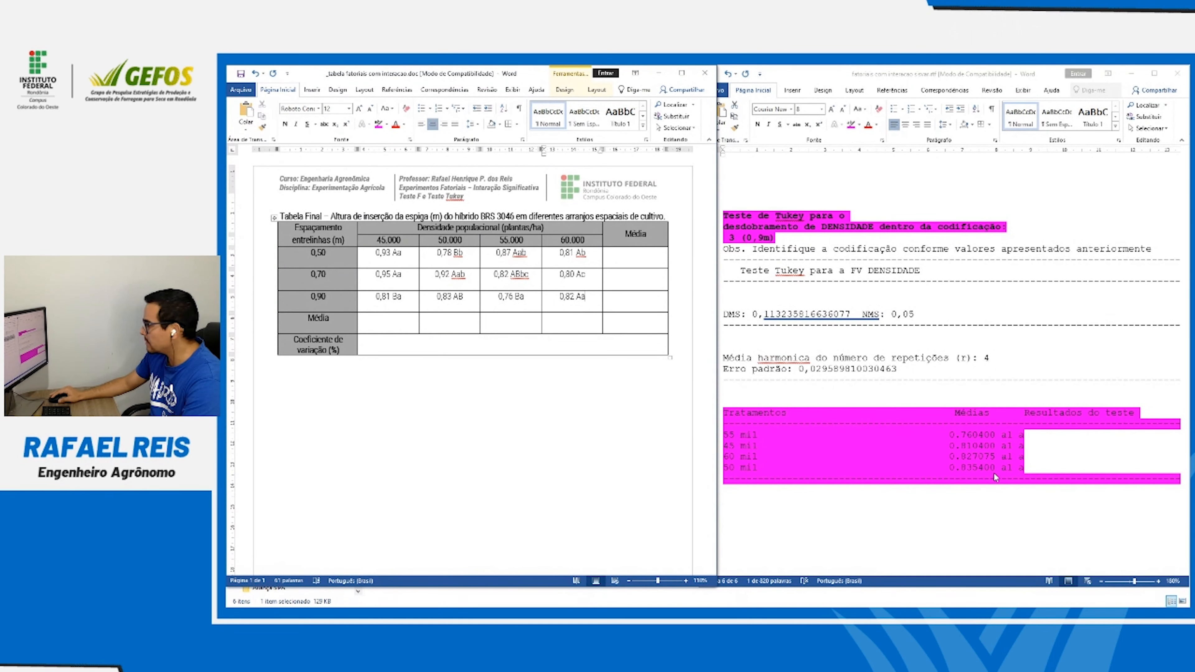
pyautogui.click(471, 299)
pyautogui.write('a')
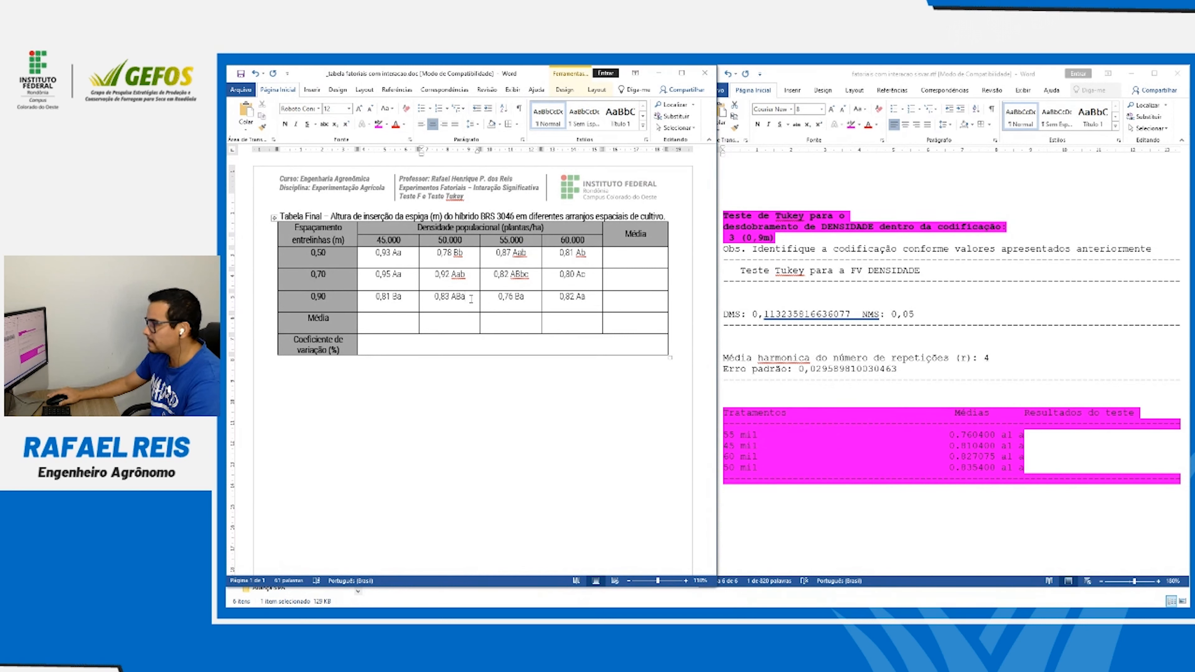
pyautogui.click(810, 325)
pyautogui.scroll(-4, 810, 325)
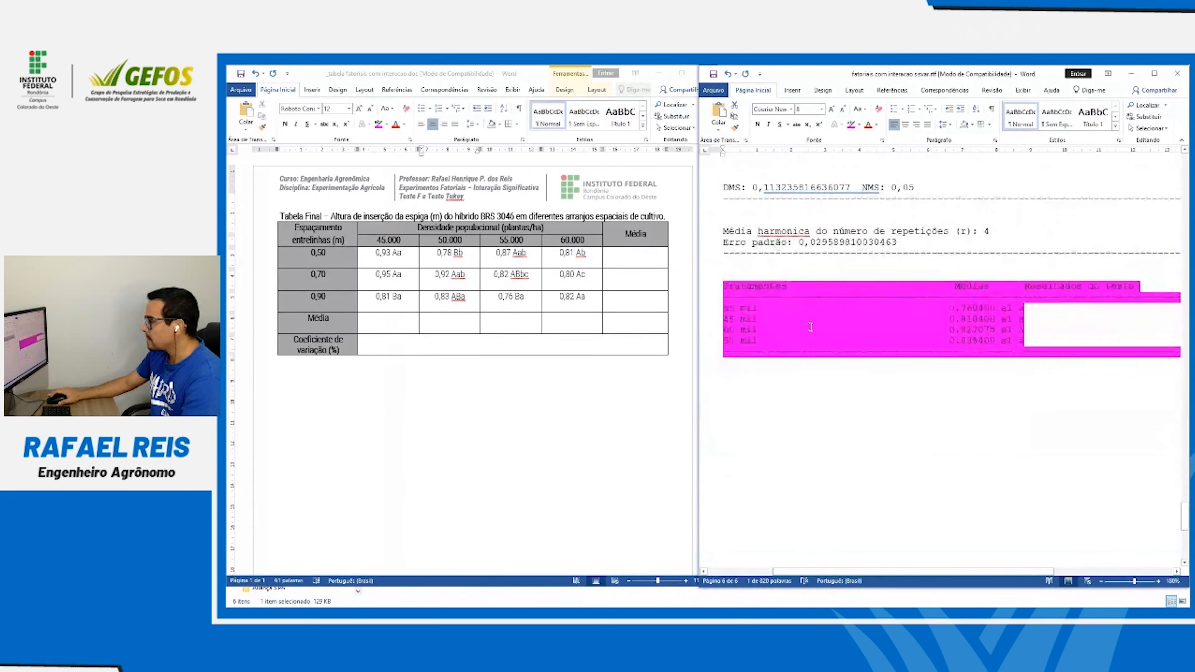
pyautogui.scroll(3, 810, 326)
# Below the table, start a footnote reading "Médias seguidas de letras distintas, maiúsculas na coluna (espaçamentos)"
pyautogui.click(316, 371)
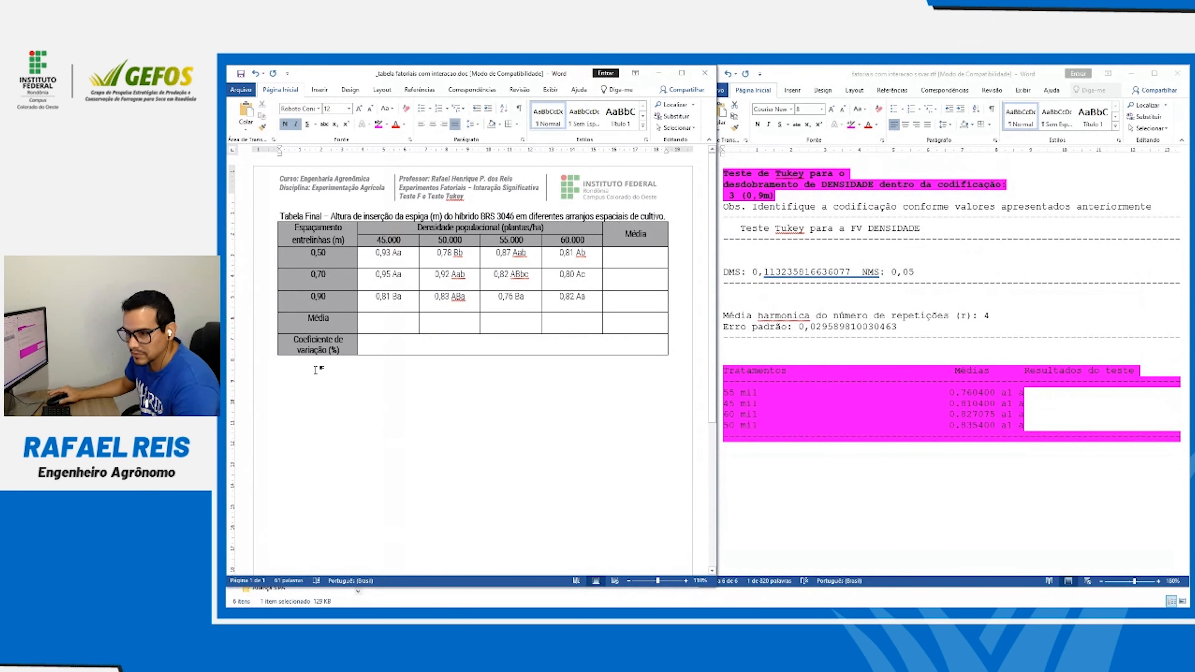
pyautogui.write('Mé')
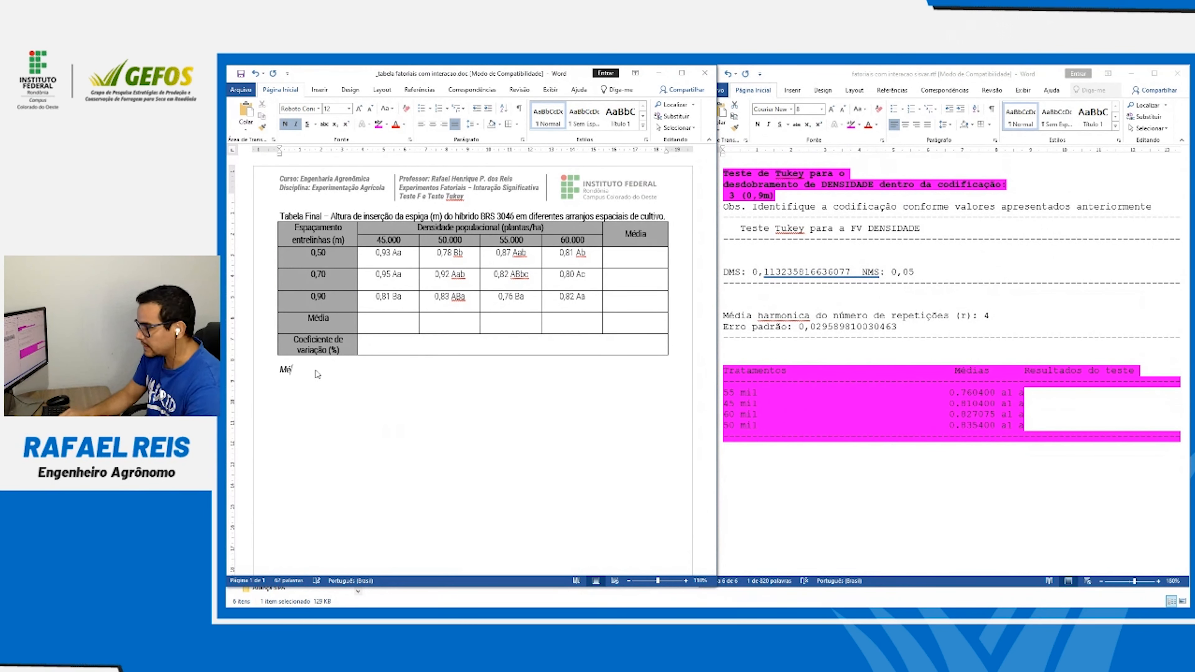
pyautogui.write('dias seguidas de let')
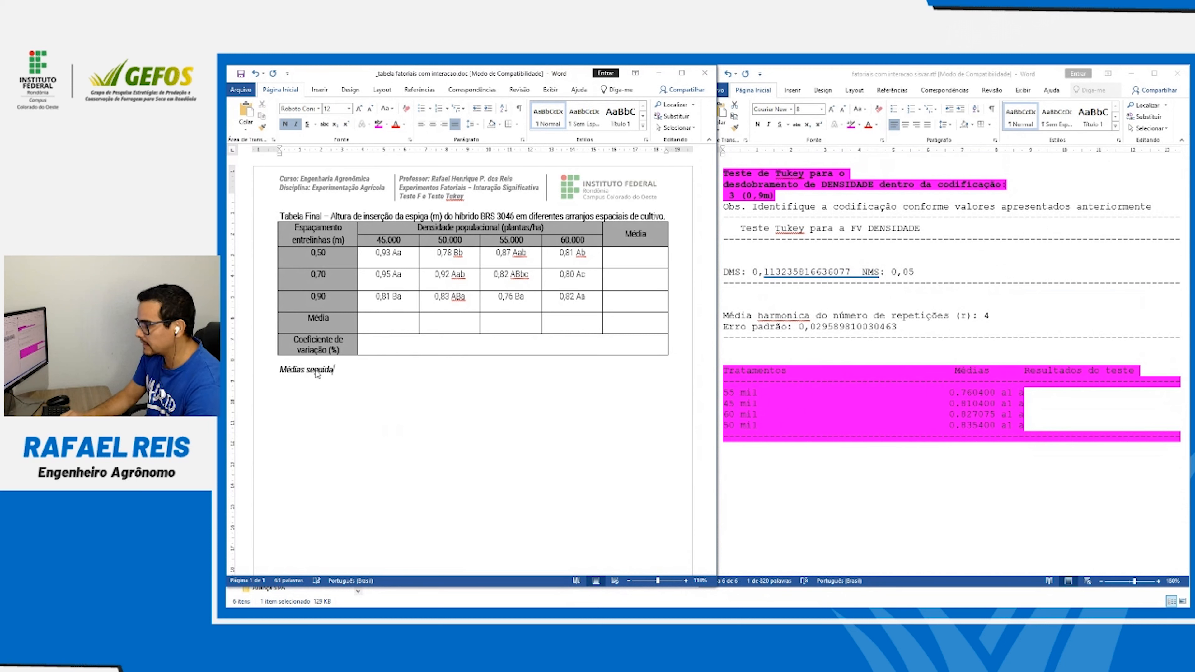
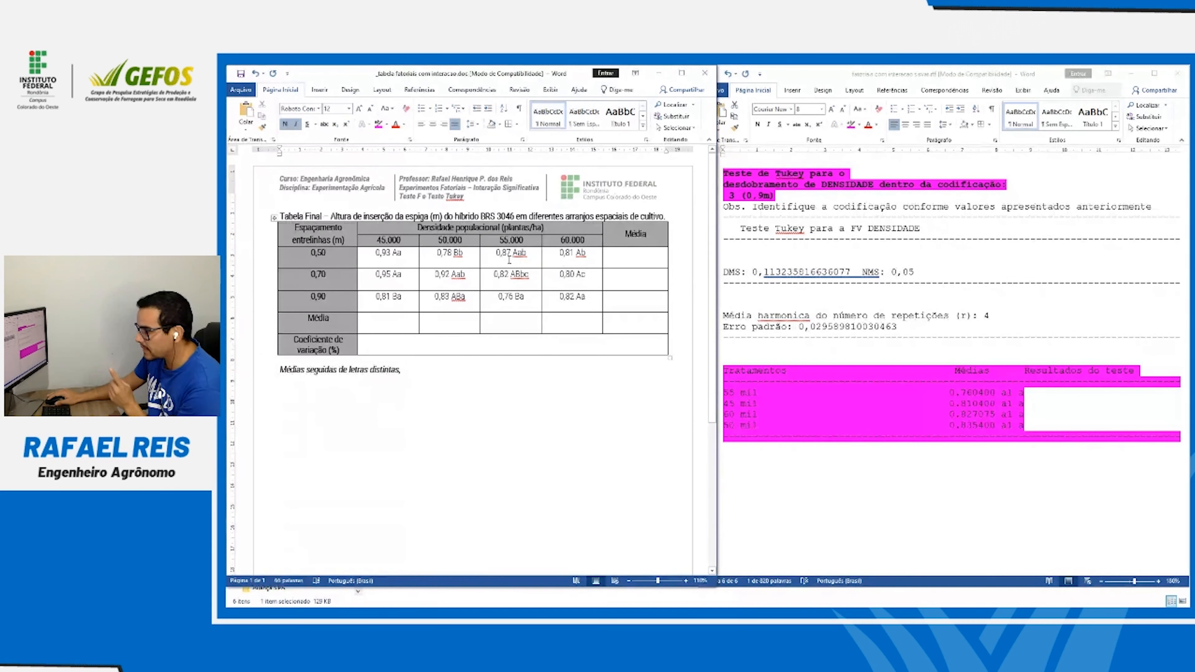
pyautogui.write('mai')
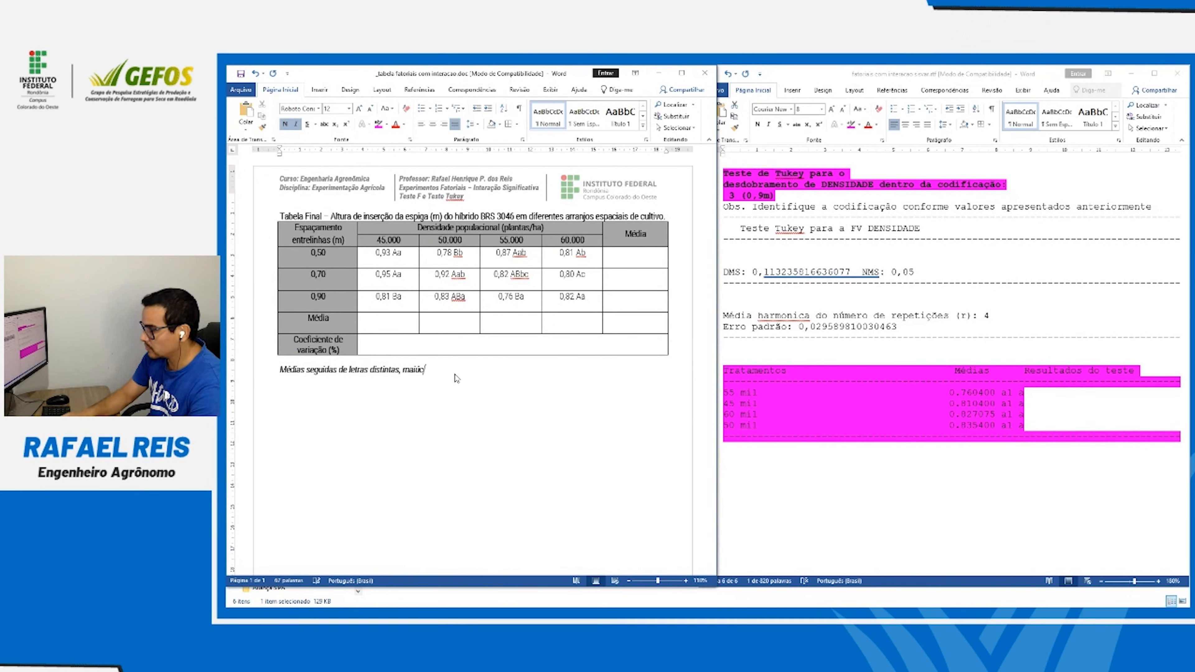
pyautogui.write('úsculas na co')
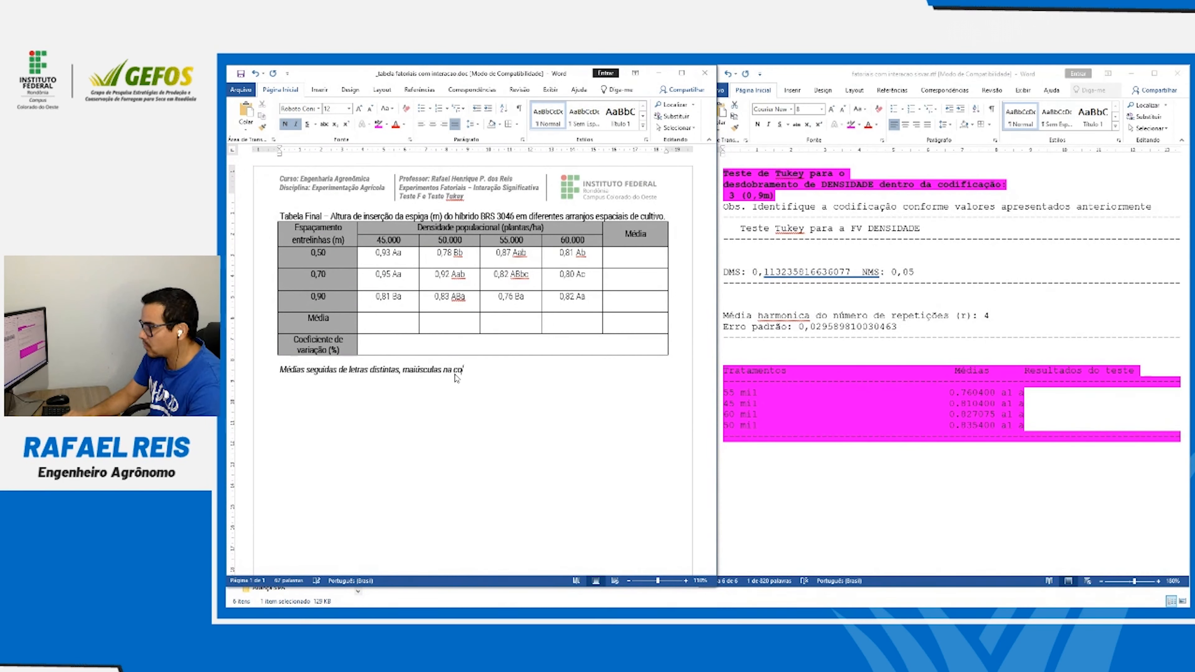
pyautogui.write('luna (')
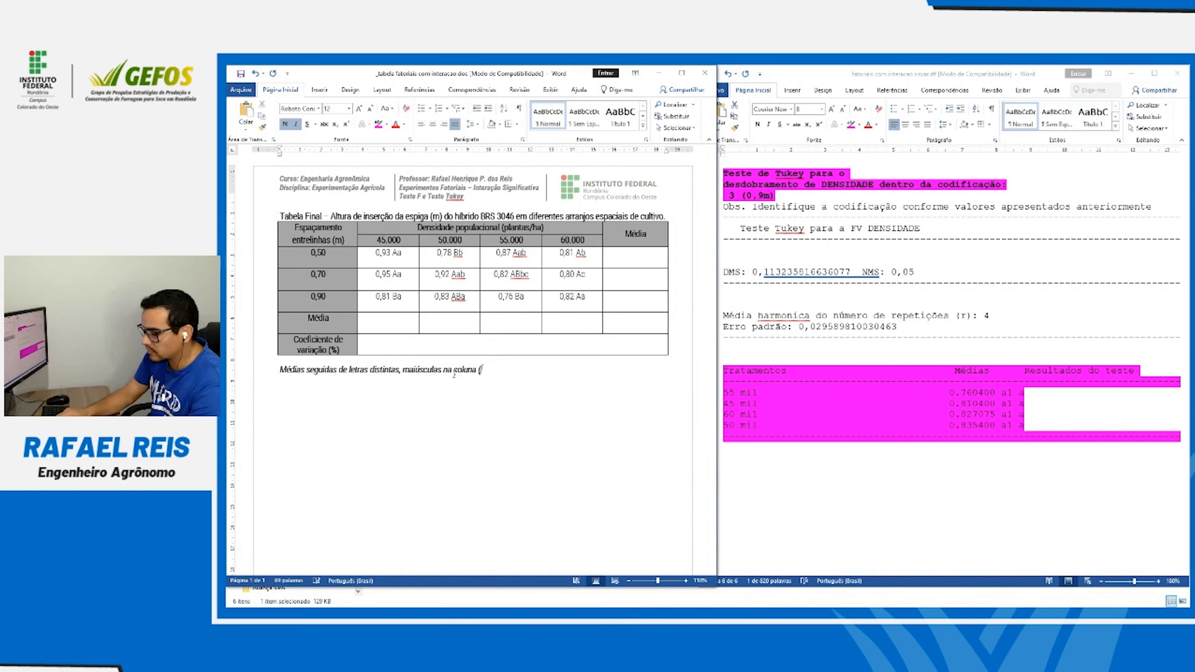
pyautogui.write('espaçamentos) e m')
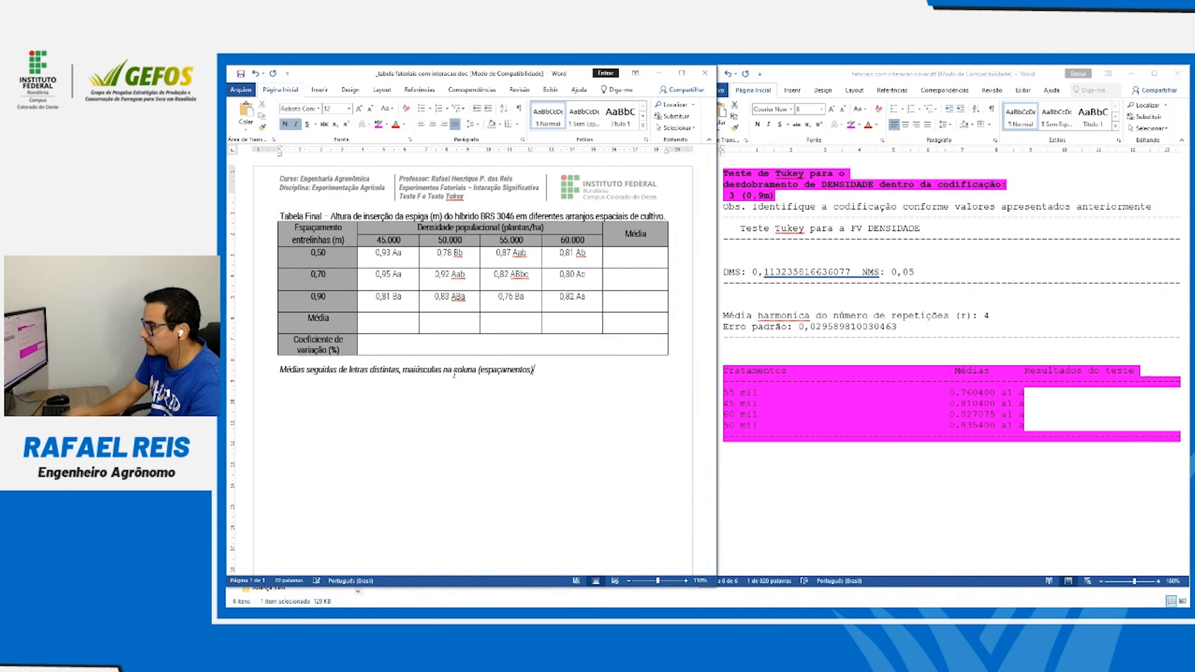
# Complete the footnote with "e minúsculas na linha (densidades), diferem entre si pelo Teste Tukey (p<0,05)."
pyautogui.write('inpúsculas na linha')
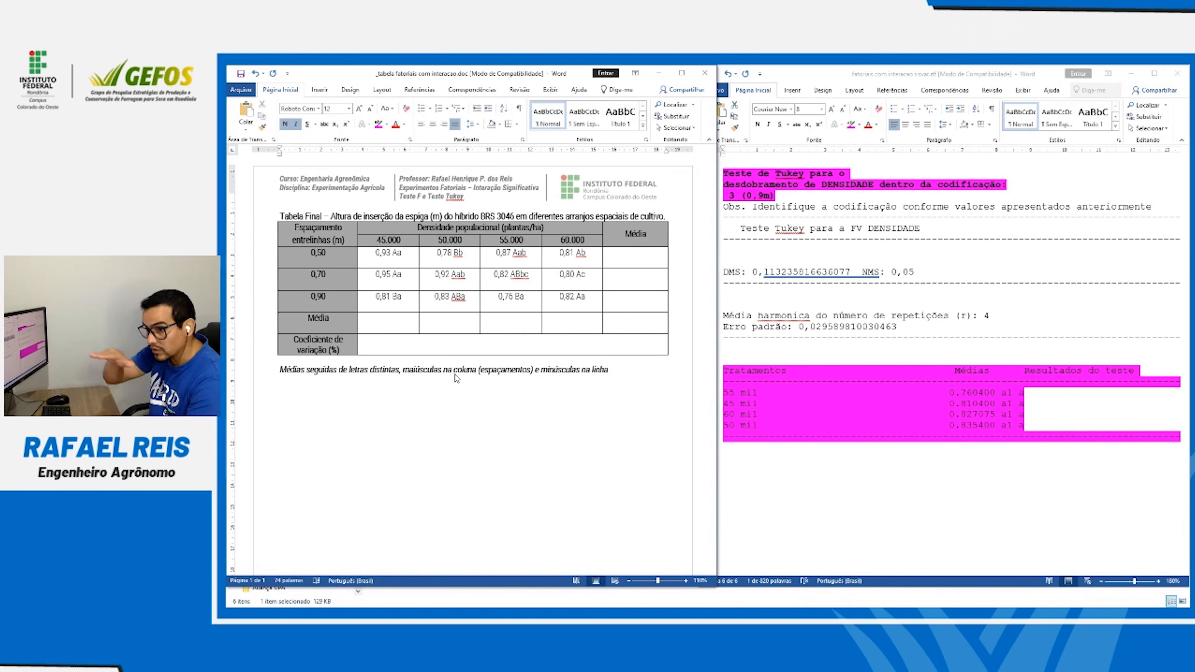
pyautogui.write('(densid')
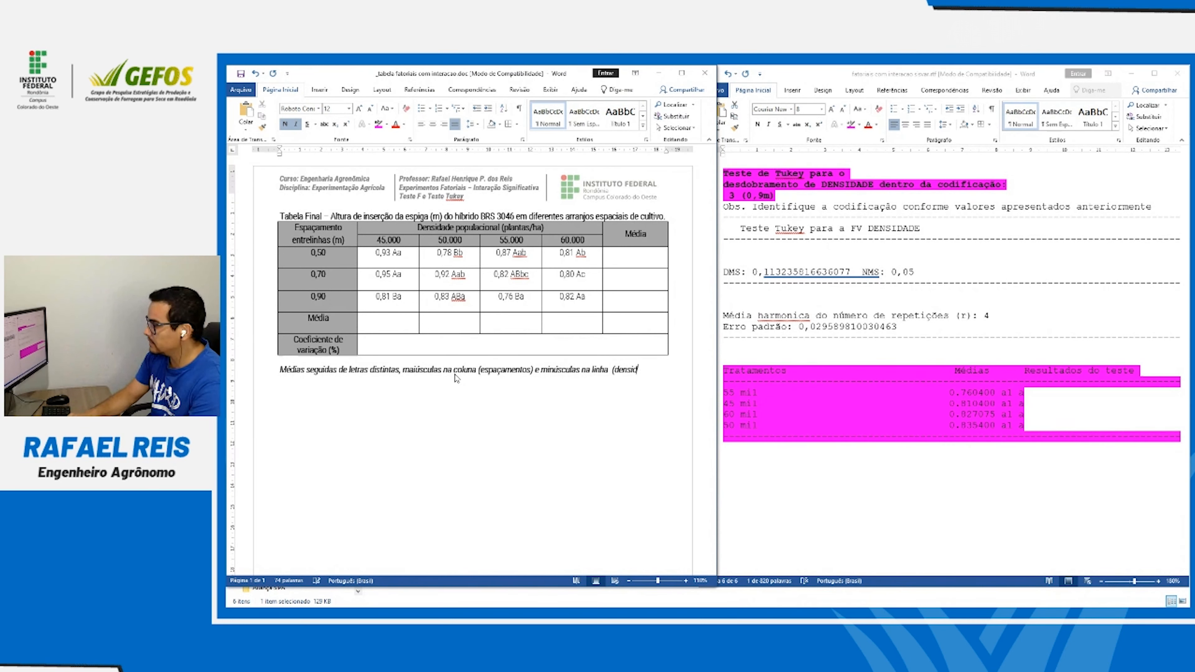
pyautogui.write('ades), difere')
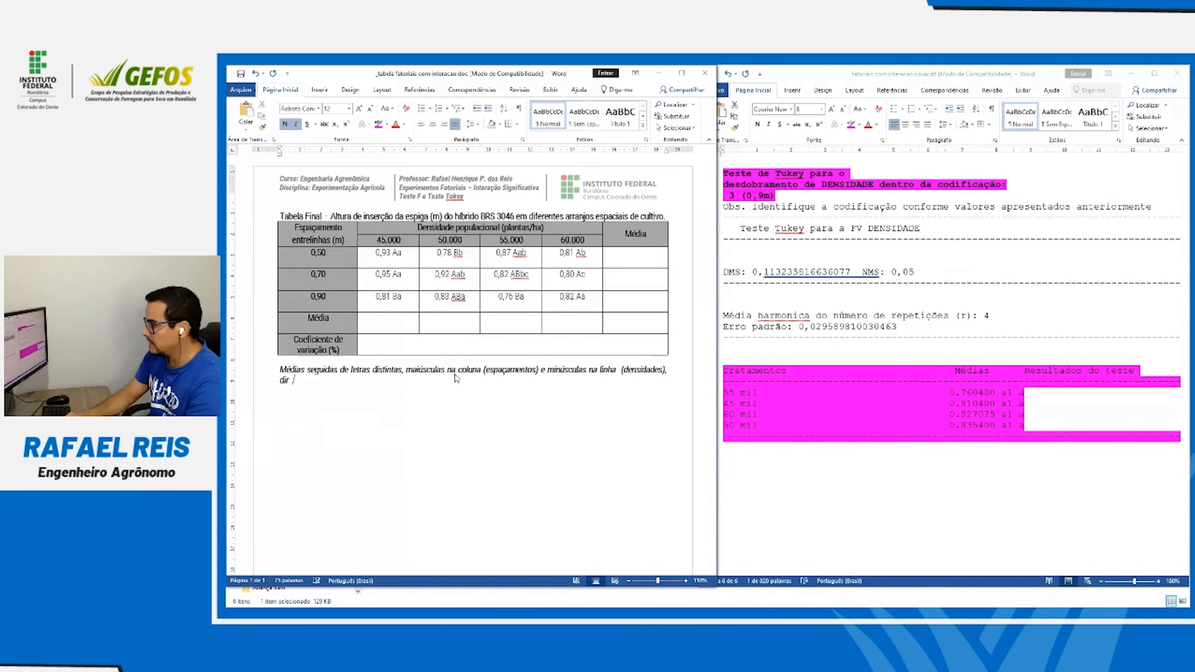
pyautogui.write('m entre si pelo Te')
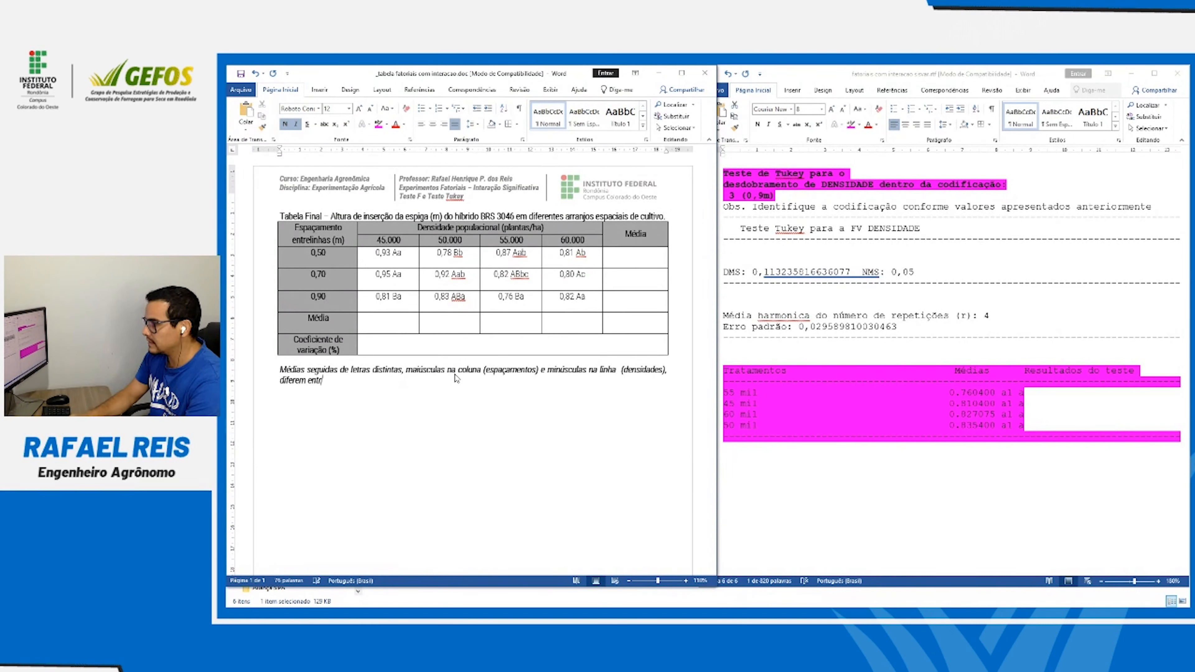
pyautogui.write('ste ')
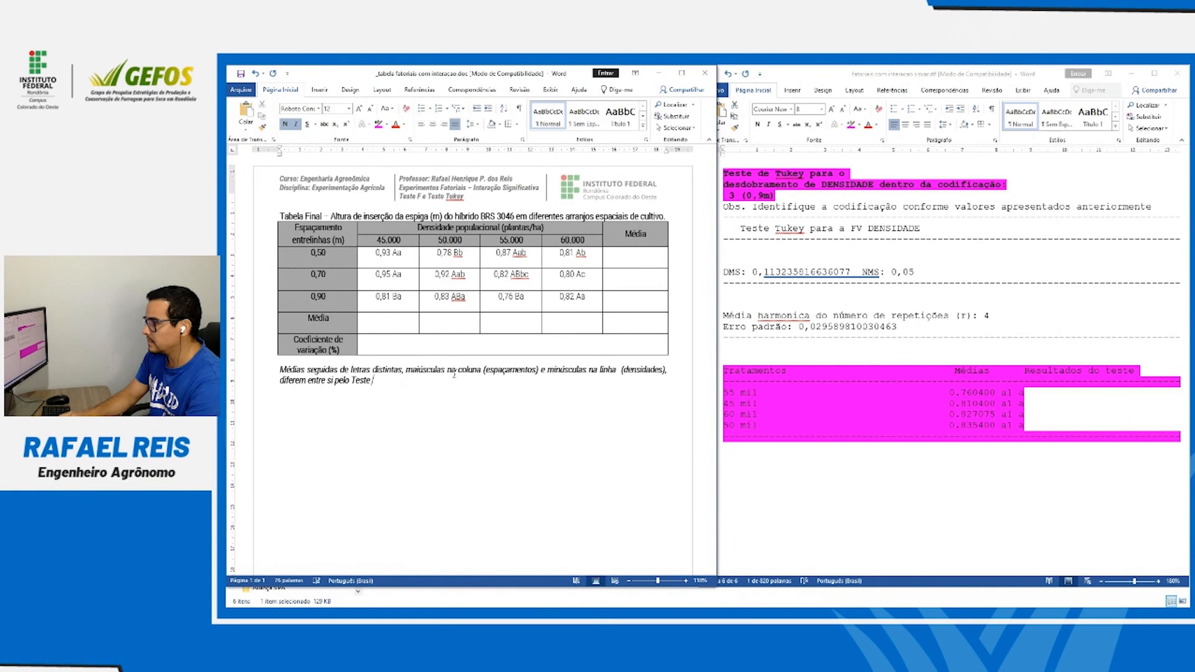
pyautogui.write('Tukey ')
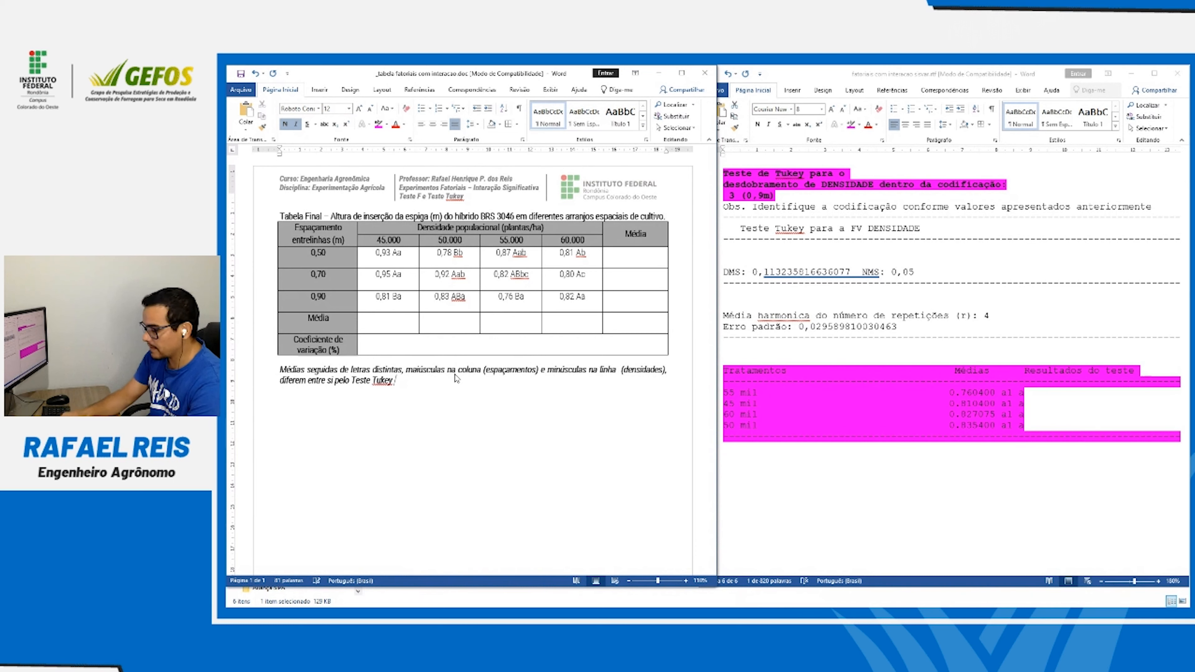
pyautogui.write('(p<')
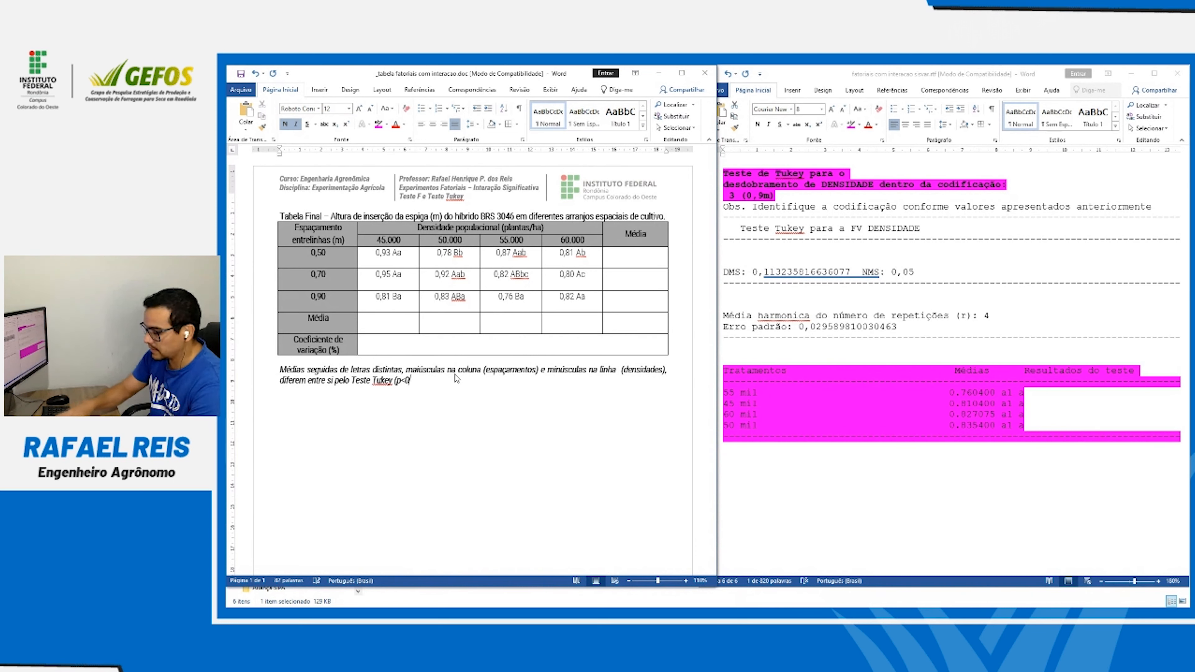
pyautogui.write('0,05).')
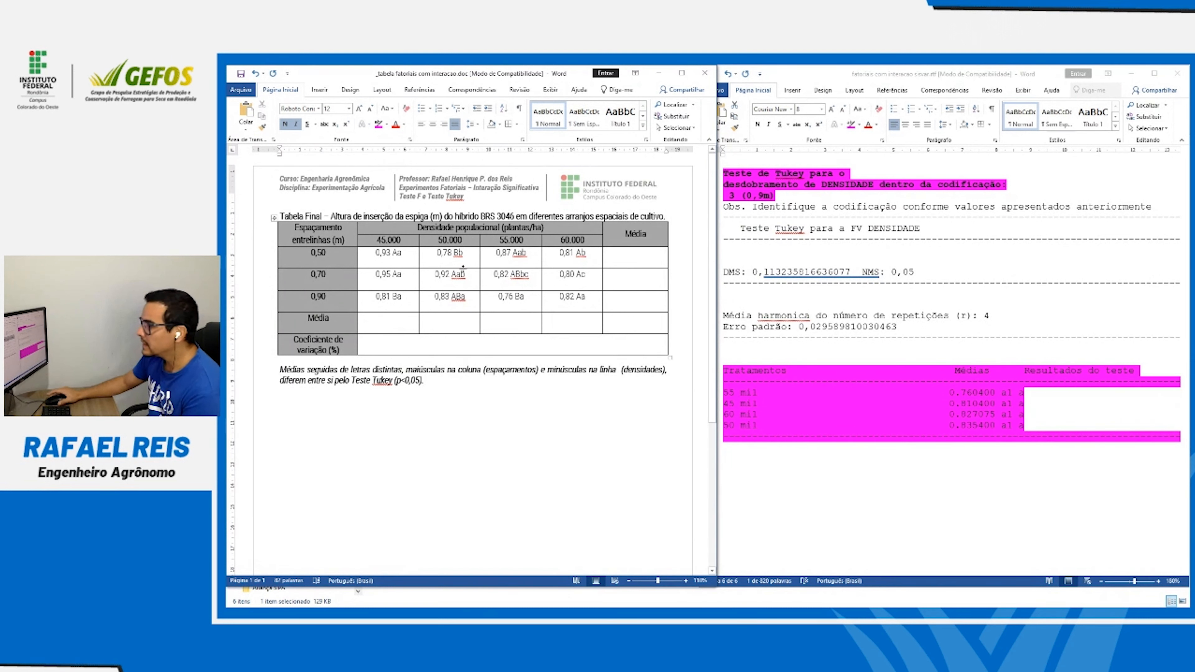
# In the Sisvar report, remove the strikethrough from the 0,9, 0,5 and 0,7 mean rows of the ESPACAMENT Tukey test
pyautogui.click(406, 326)
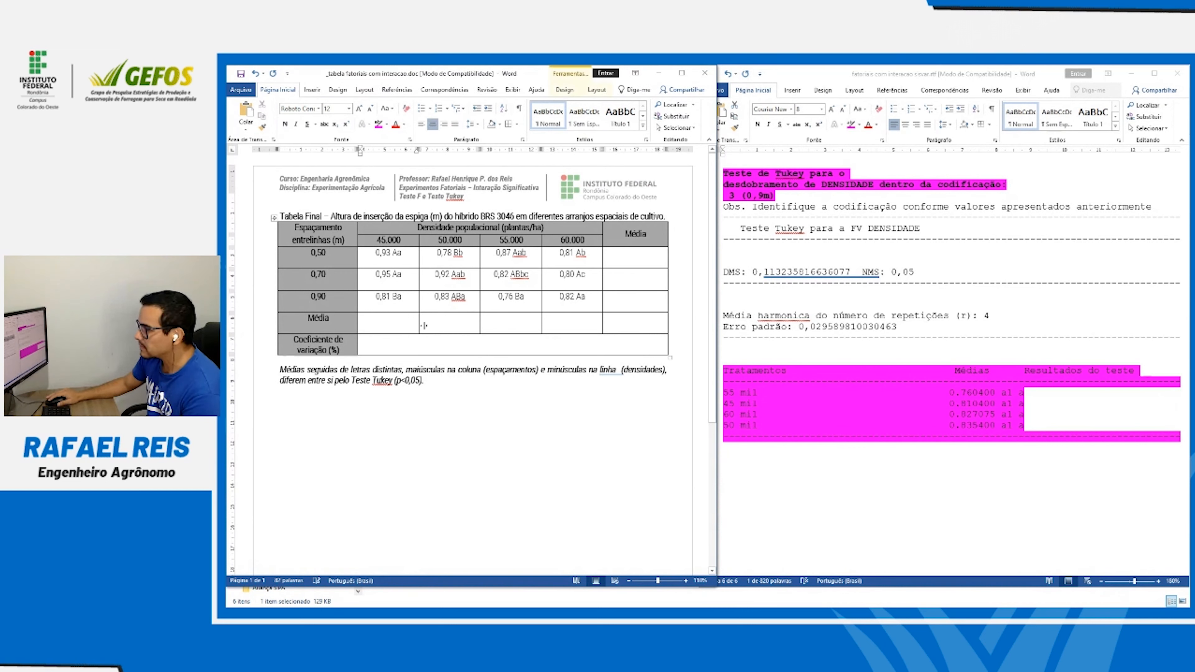
pyautogui.click(362, 350)
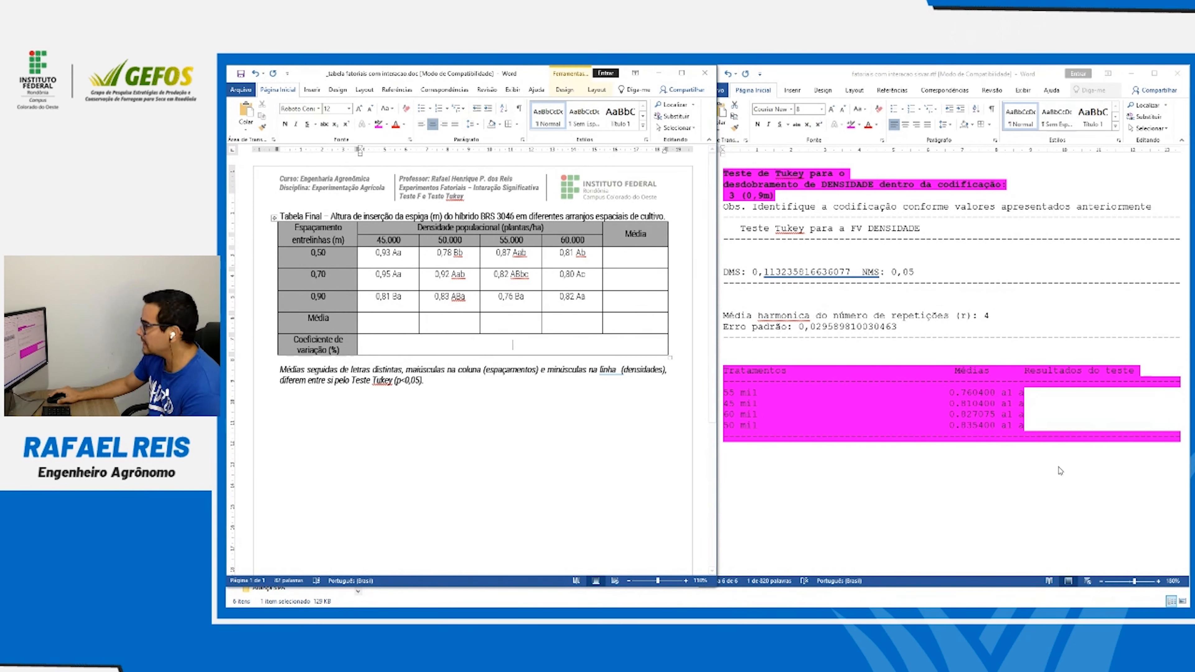
pyautogui.click(996, 447)
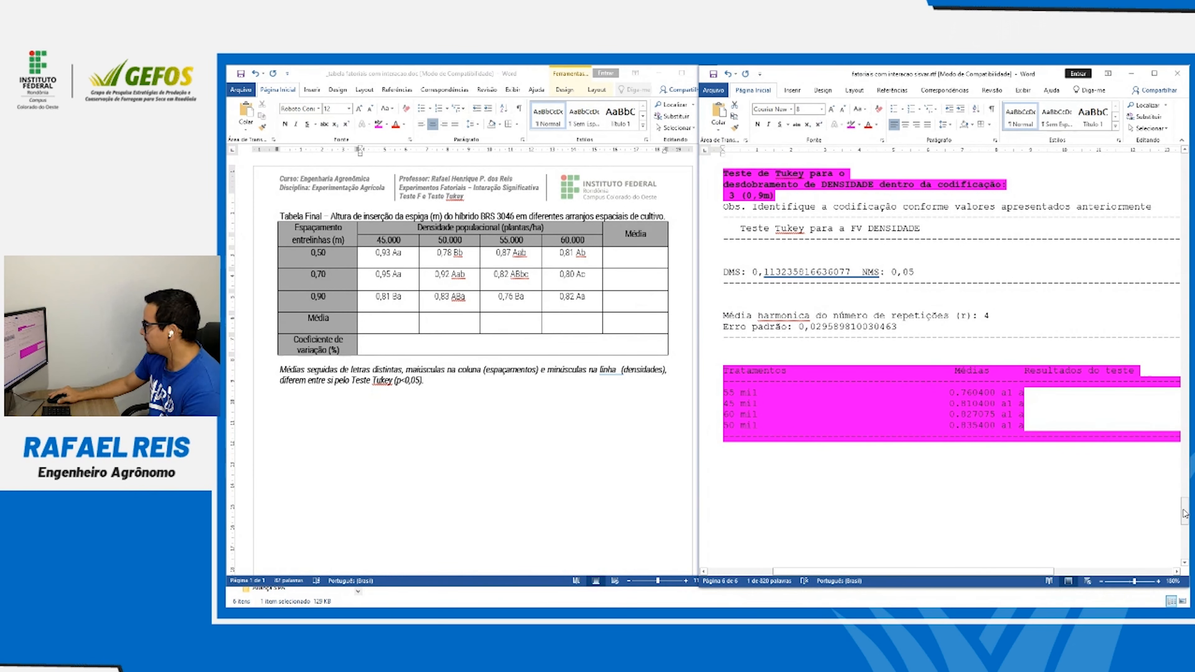
pyautogui.moveTo(1184, 510); pyautogui.dragTo(1171, 270)
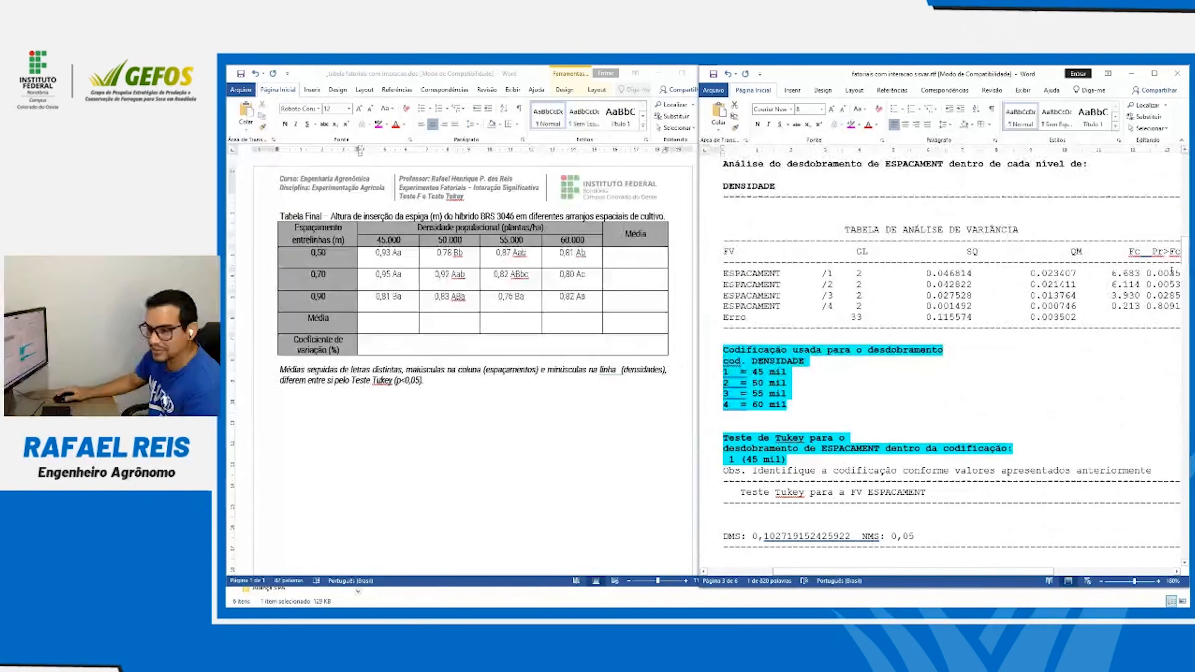
pyautogui.moveTo(1186, 262); pyautogui.dragTo(1186, 176)
pyautogui.scroll(-10, 1078, 246)
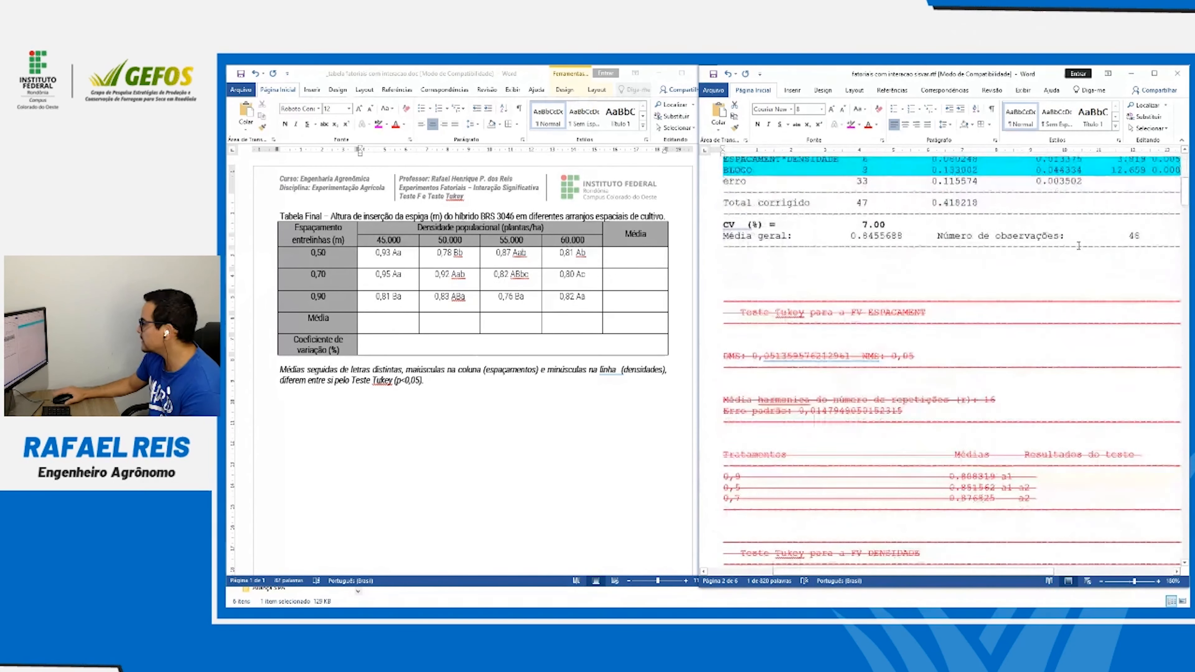
pyautogui.scroll(-3, 1078, 246)
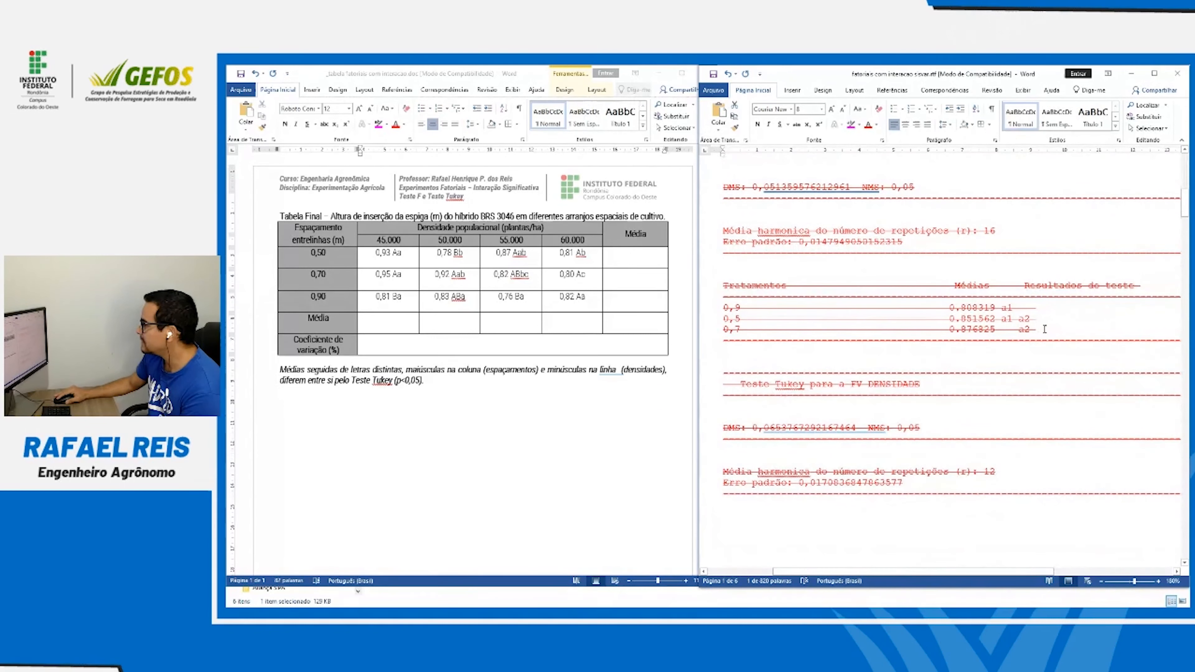
pyautogui.moveTo(1037, 328); pyautogui.dragTo(725, 308)
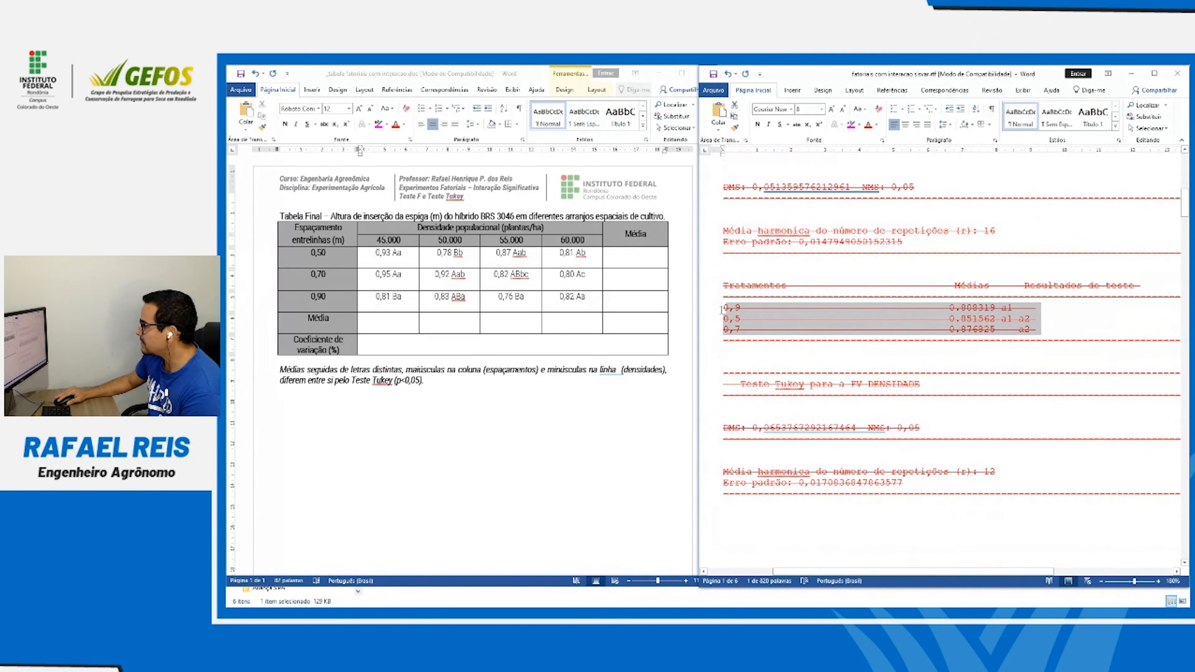
pyautogui.click(796, 124)
pyautogui.click(800, 332)
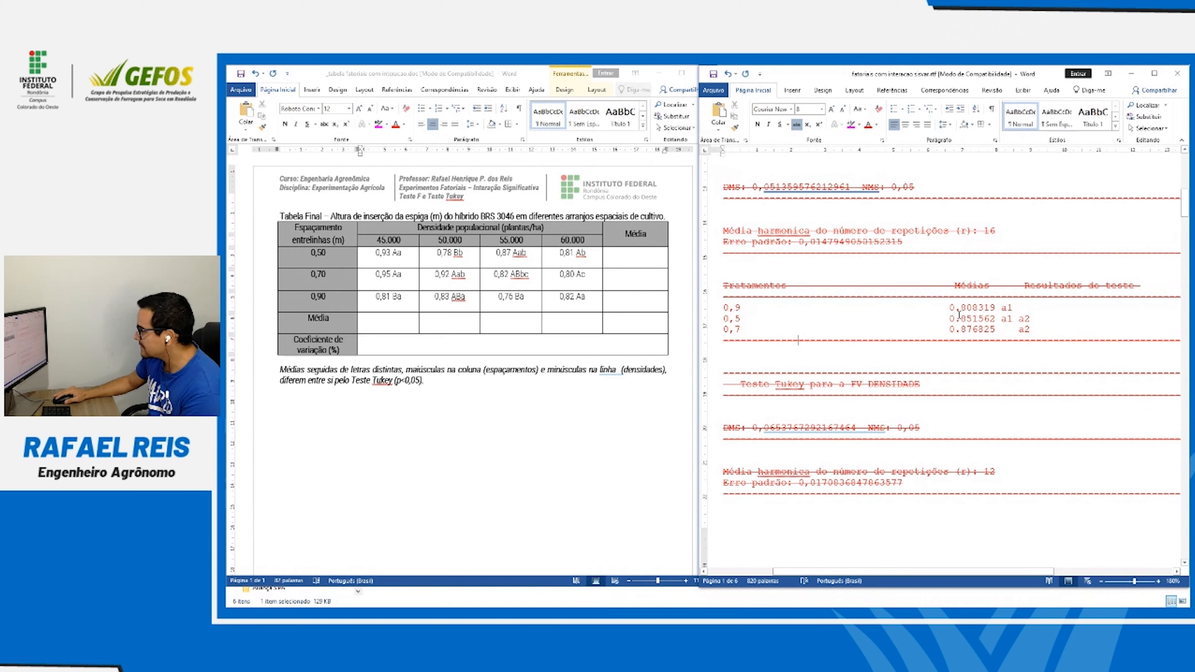
# Remove the strikethrough from the 60, 55, 50 and 45 mil mean rows of the report's DENSIDADE Tukey test
pyautogui.scroll(-6, 971, 325)
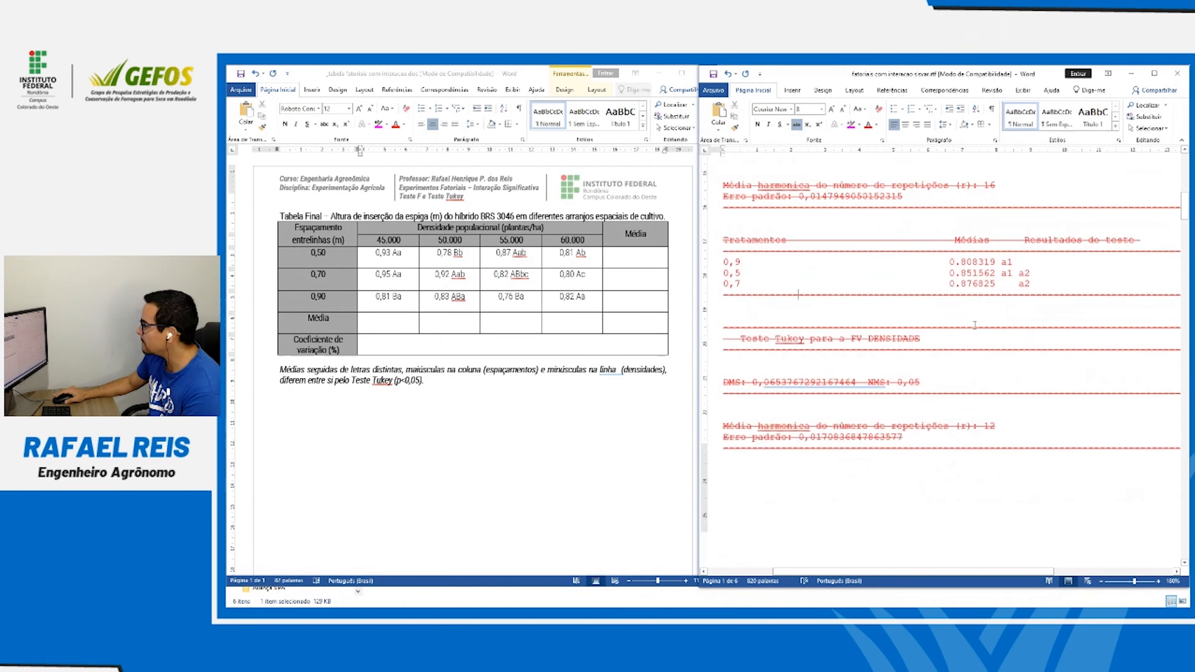
pyautogui.moveTo(1038, 393); pyautogui.dragTo(723, 359)
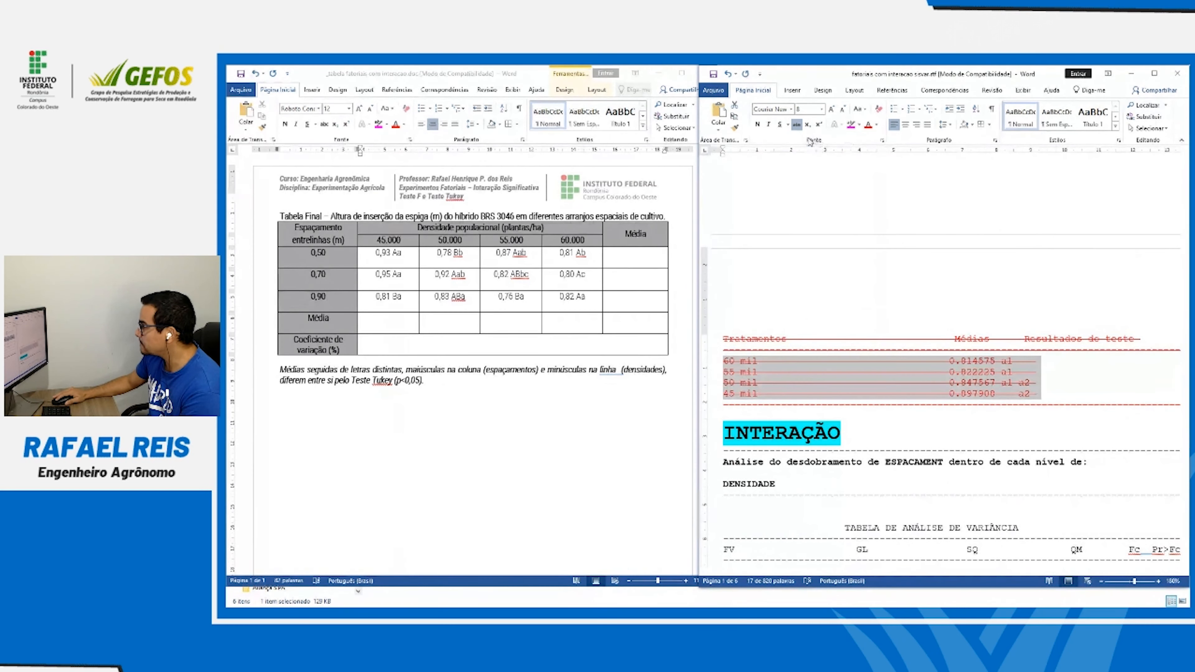
pyautogui.click(795, 124)
pyautogui.click(823, 370)
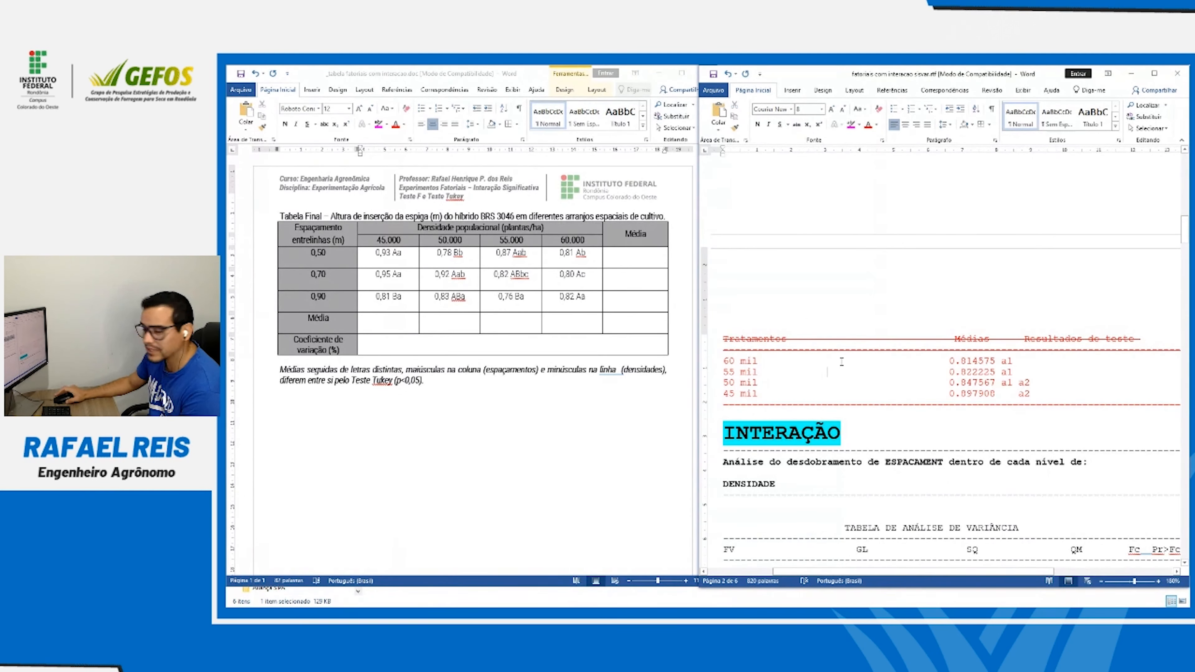
# Using the report's ESPACAMENT means, fill the table's Média column with 0,80 for 0,90, 0,85 for 0,50 and 0,87 for 0,70
pyautogui.scroll(15, 843, 331)
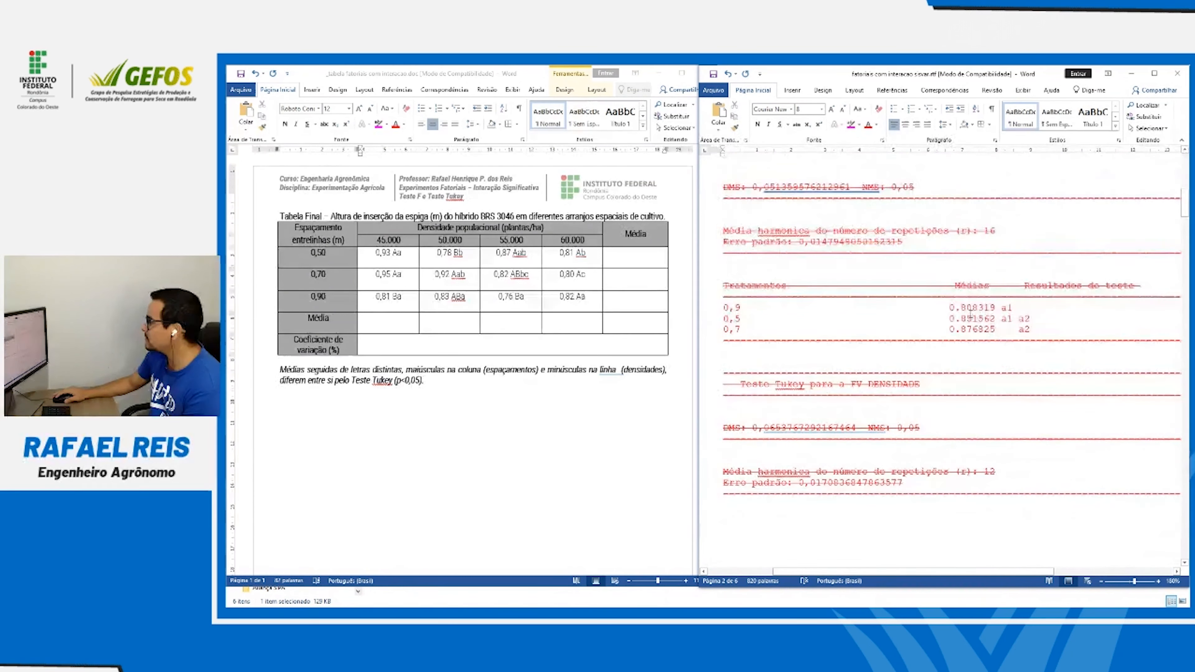
pyautogui.click(384, 317)
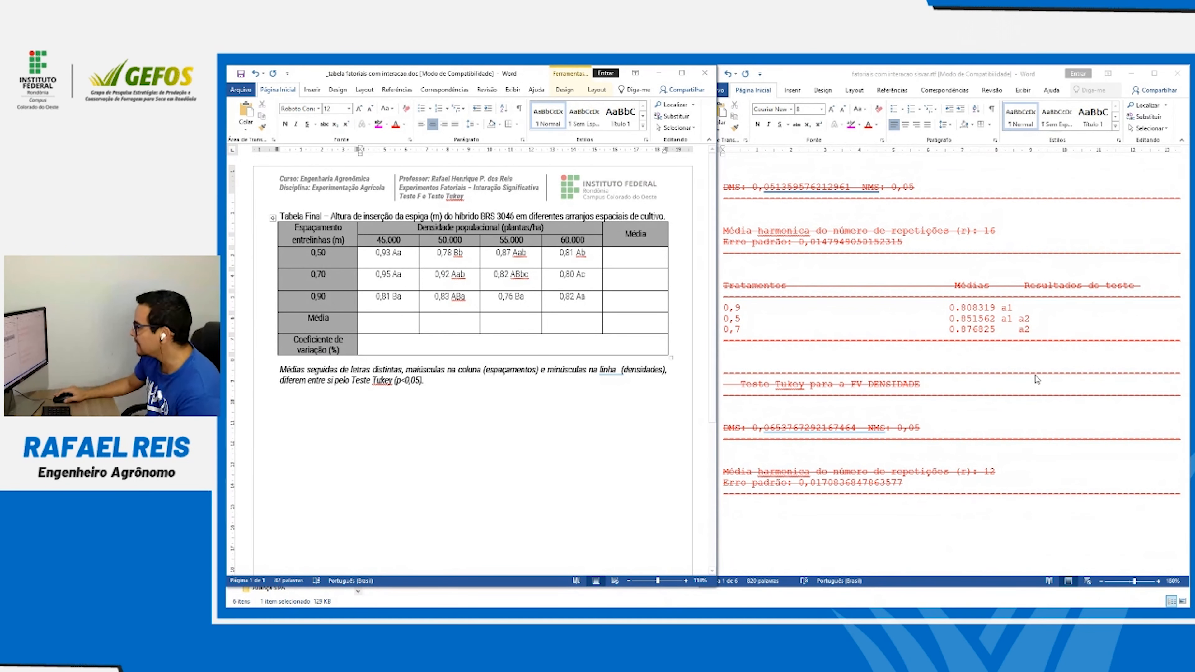
pyautogui.click(801, 306)
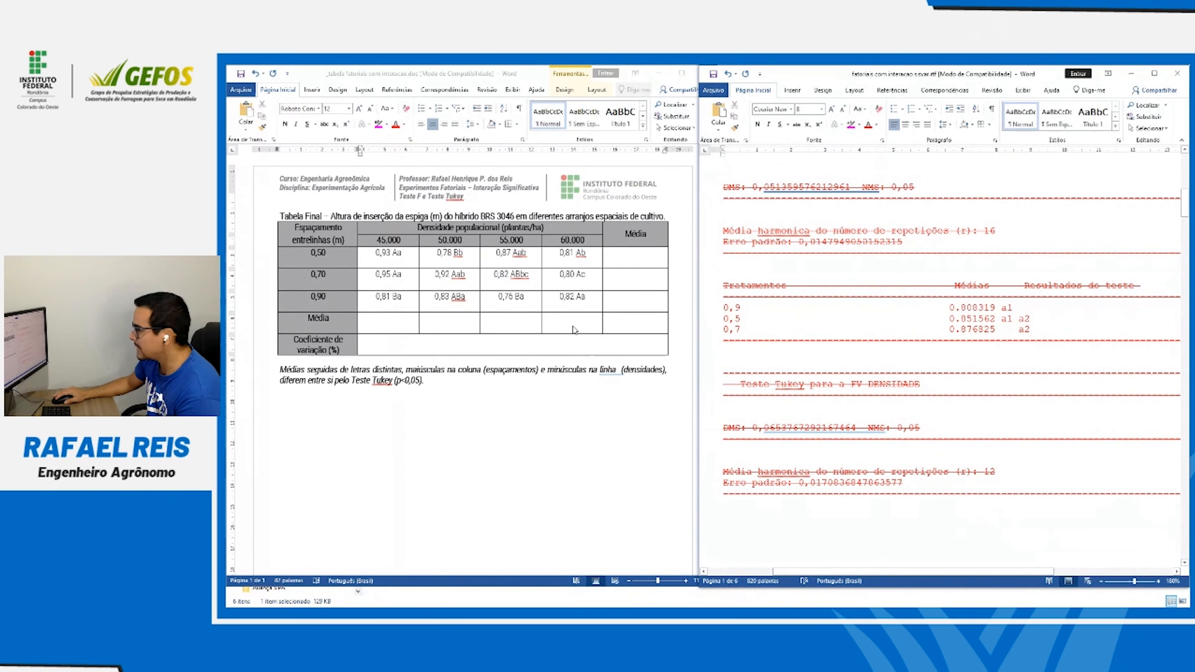
pyautogui.click(567, 343)
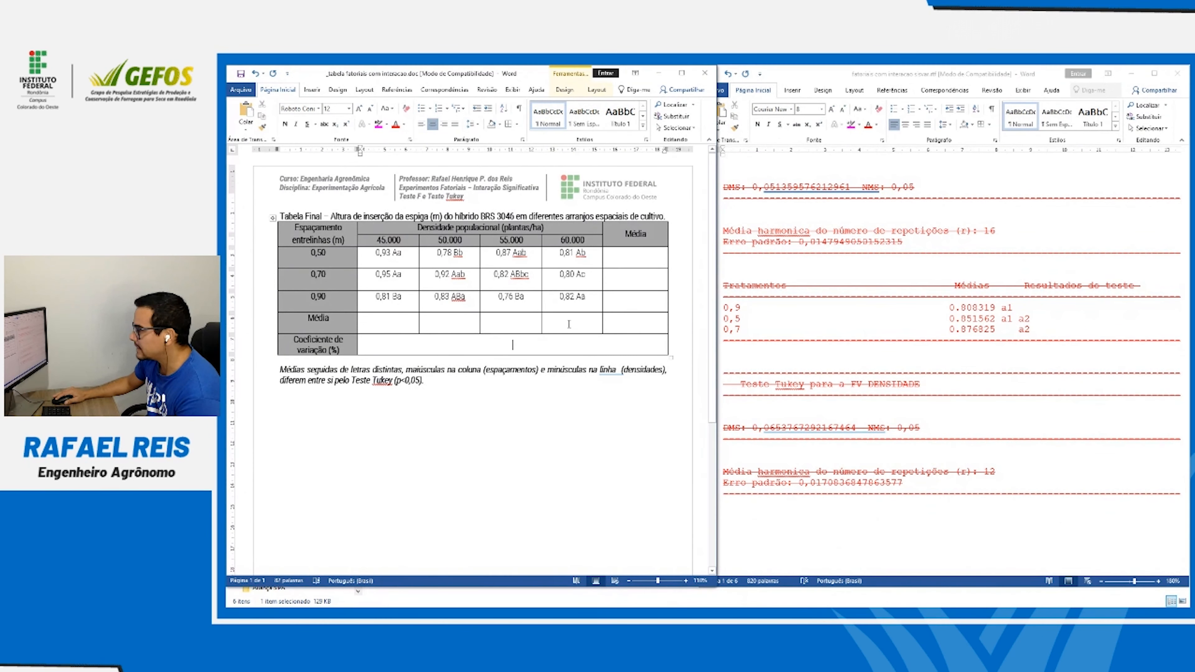
pyautogui.click(632, 304)
pyautogui.write('0,80')
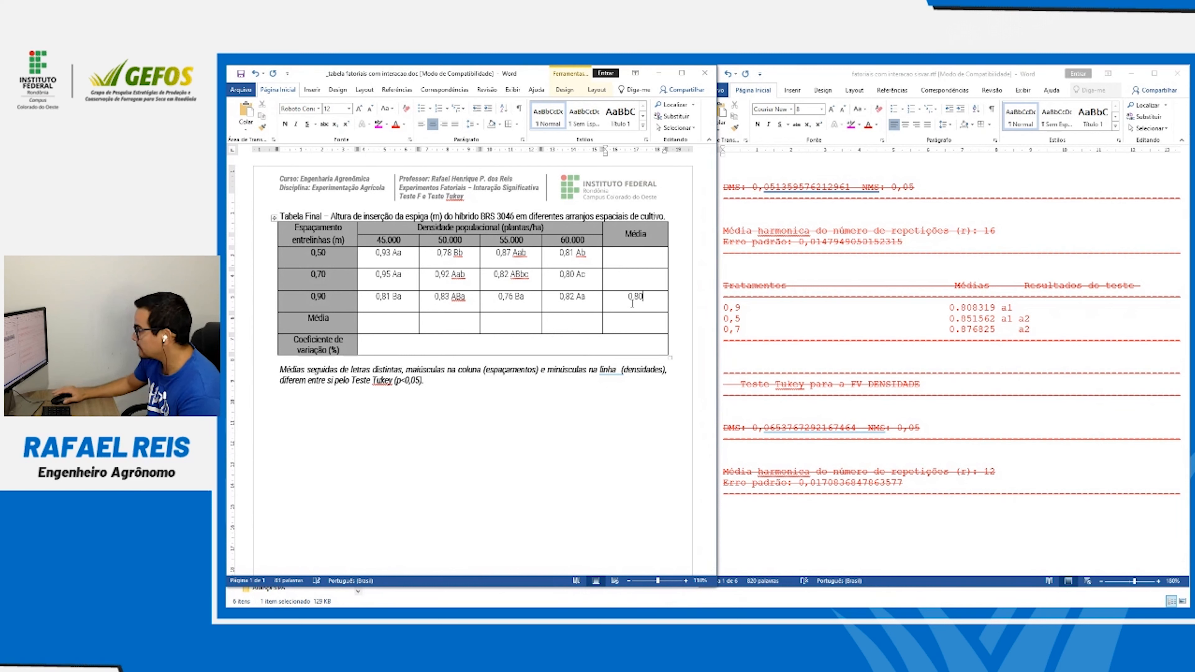
pyautogui.click(643, 267)
pyautogui.write('0,85')
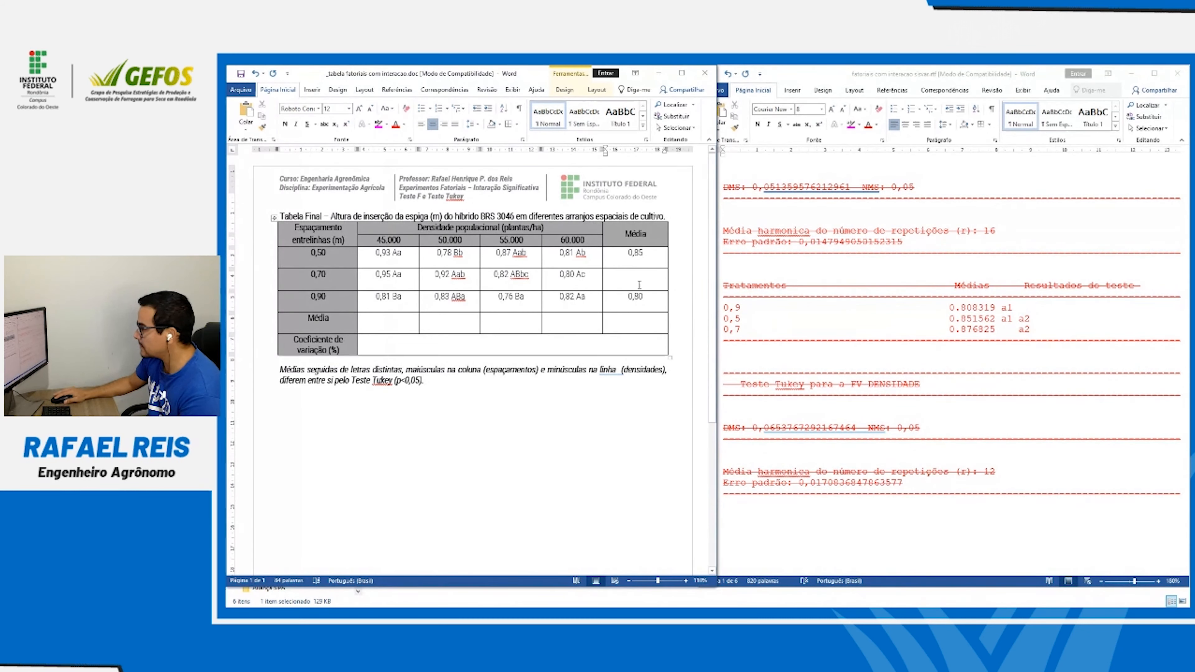
pyautogui.click(626, 280)
pyautogui.write('0,87')
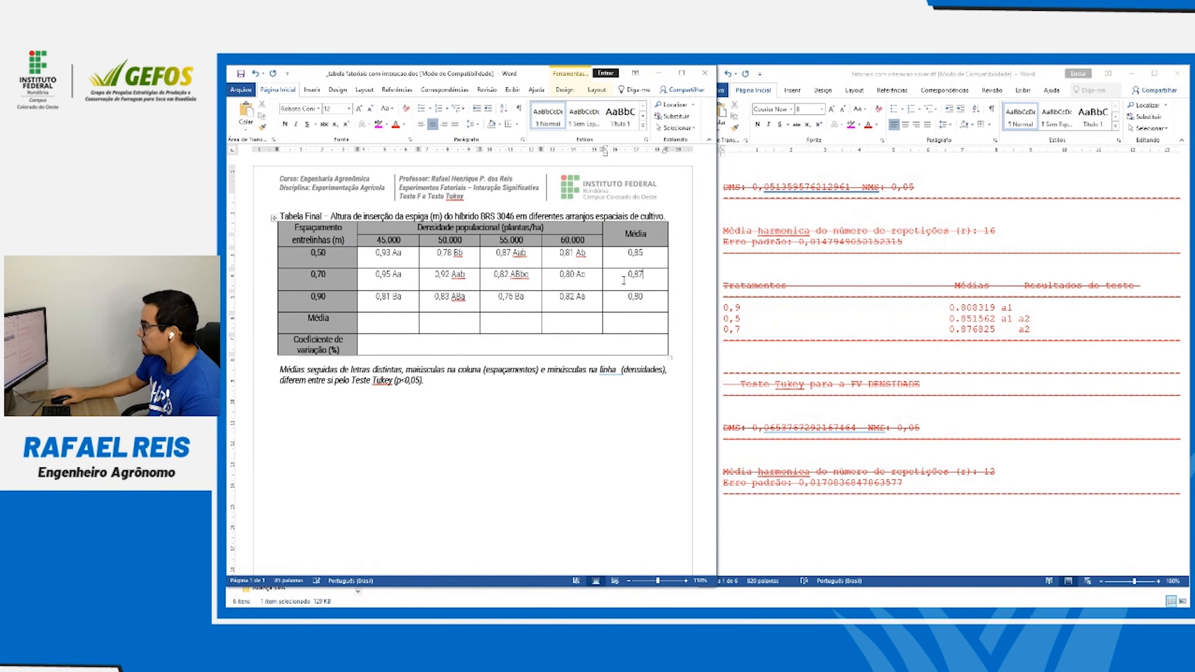
# Using the report's DENSIDADE means, enter 0,81 under 60.000 and 0,82 under 55.000 in the Média row
pyautogui.click(763, 406)
pyautogui.scroll(-10, 754, 381)
pyautogui.scroll(-1, 755, 381)
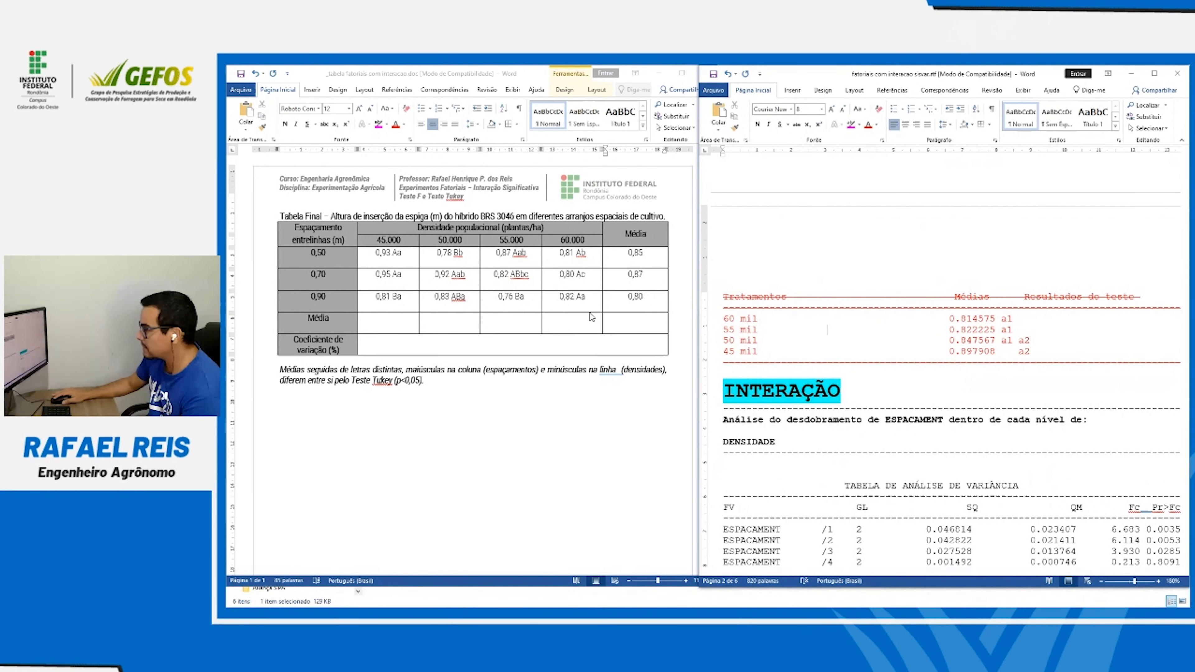
pyautogui.click(562, 325)
pyautogui.write('0,81')
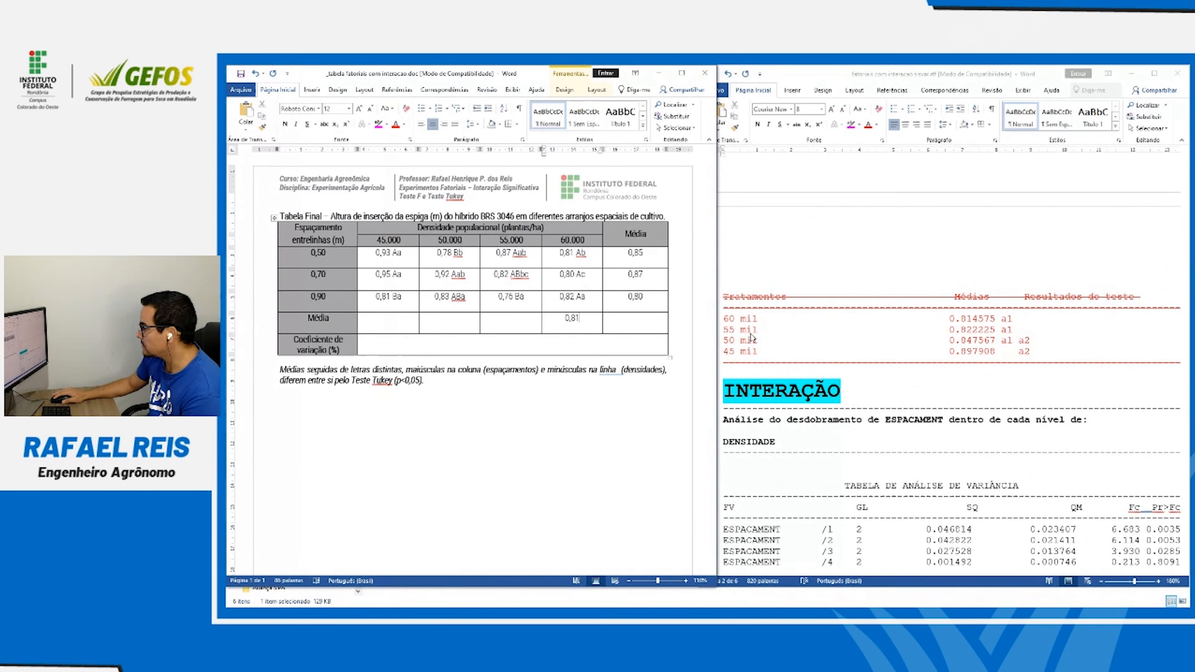
pyautogui.click(507, 322)
pyautogui.write('0')
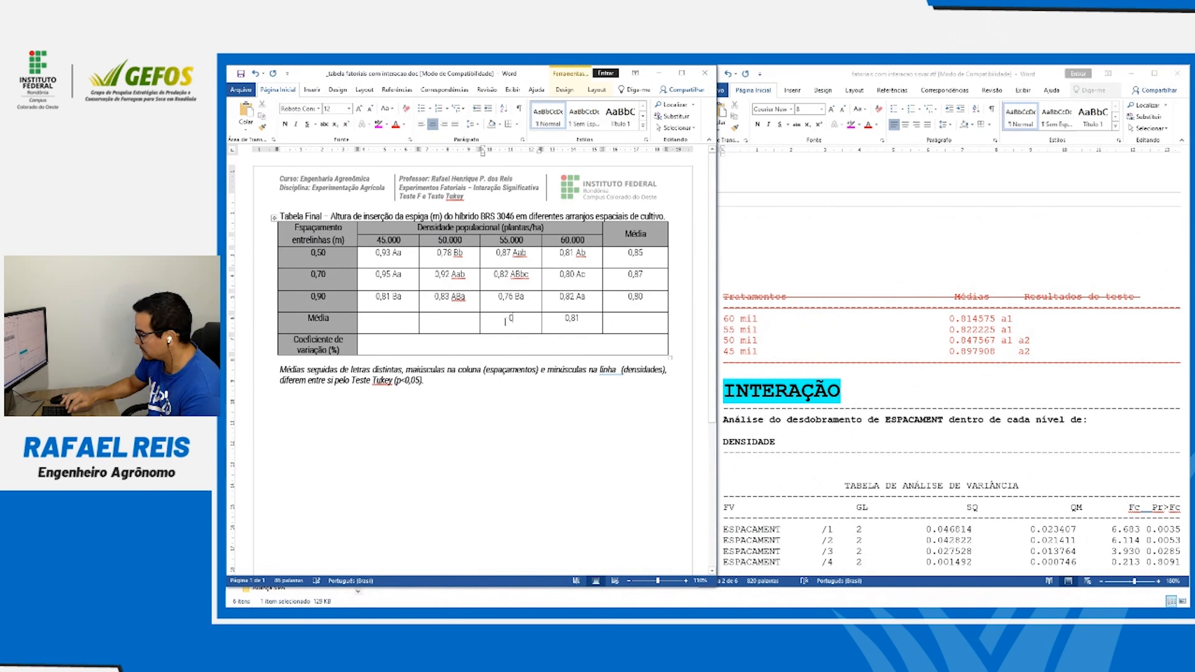
pyautogui.write(',82')
# Complete the Média row's density means with 0,84 under 50.000 and 0,89 under 45.000
pyautogui.click(967, 342)
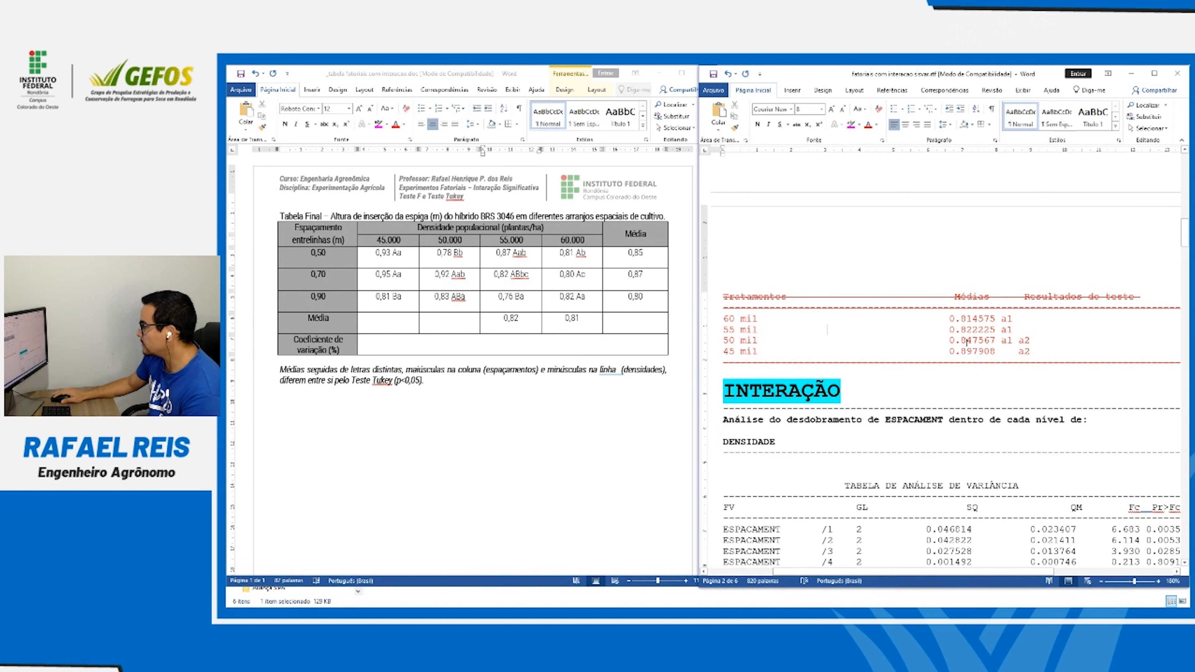
pyautogui.click(450, 322)
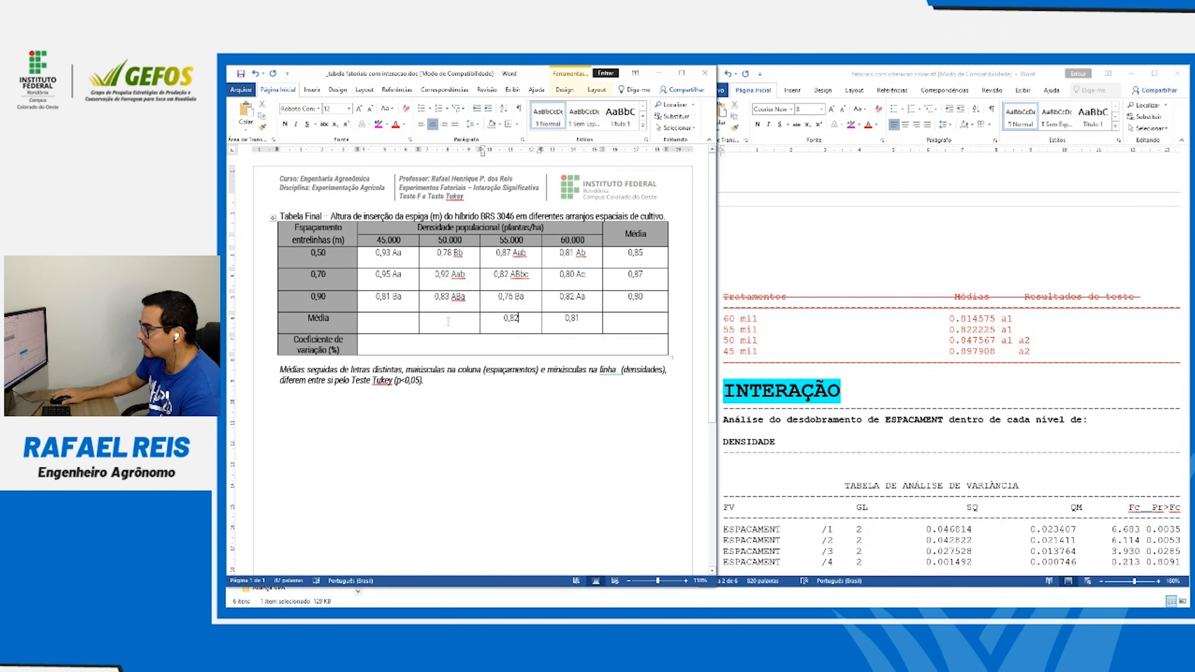
pyautogui.write('0,84')
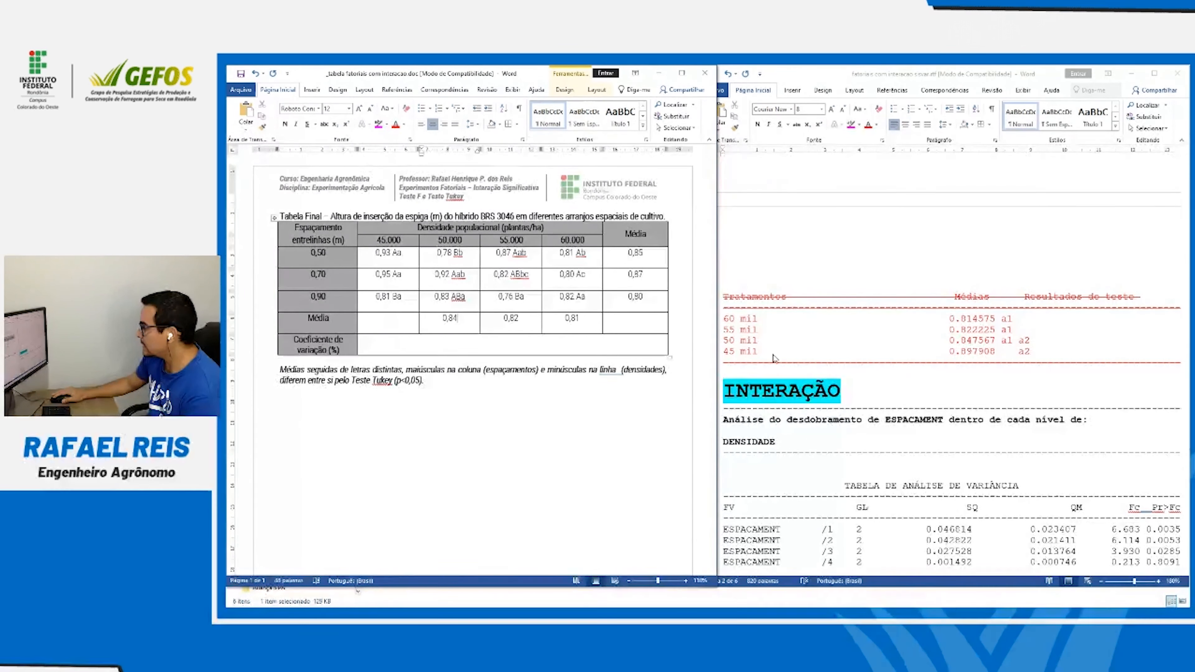
pyautogui.click(388, 323)
pyautogui.write('0,89')
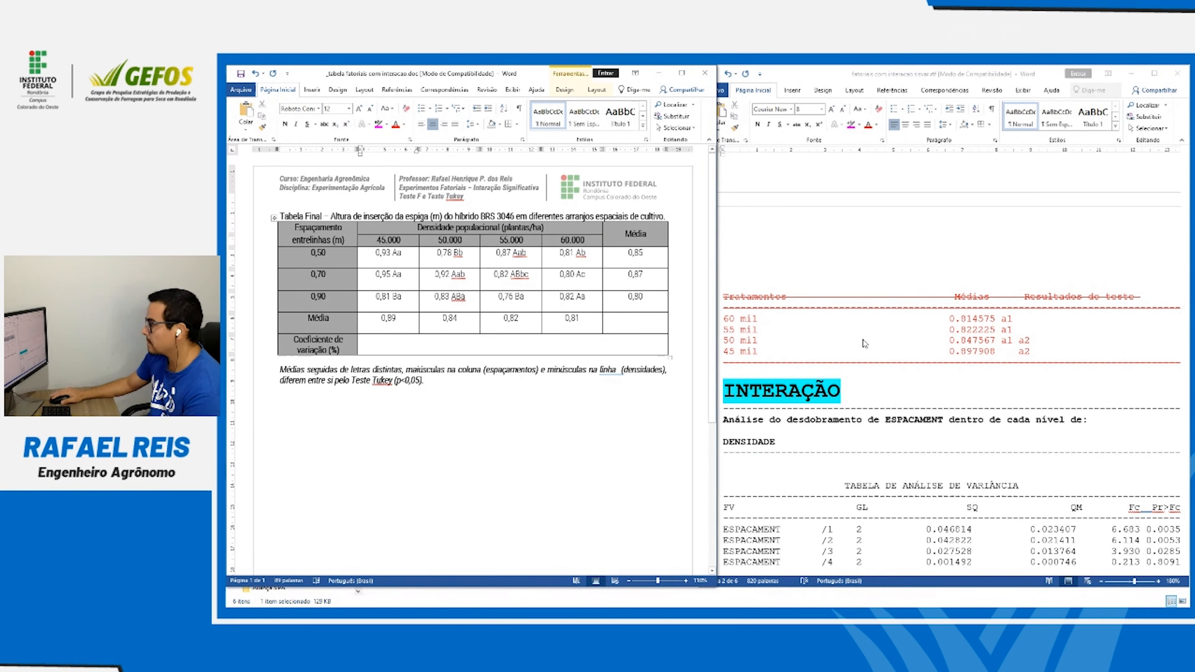
# Look up the CV (%) in the report's analysis of variance for the table's Coeficiente de variação row
pyautogui.click(881, 335)
pyautogui.scroll(10, 875, 338)
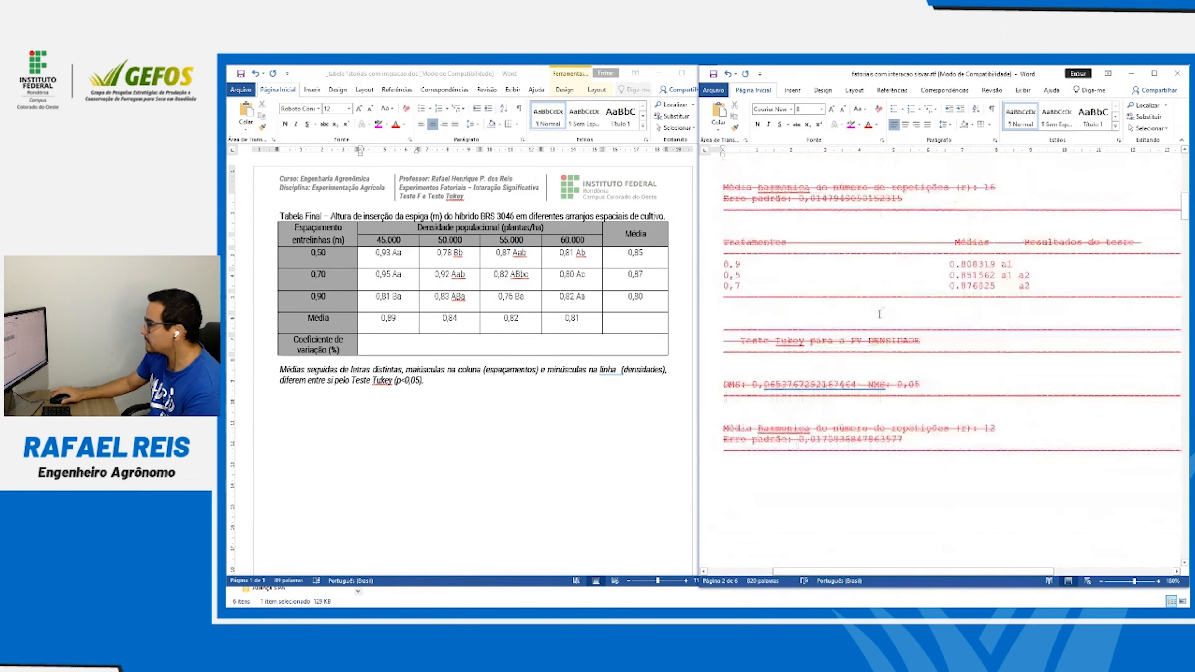
pyautogui.click(519, 343)
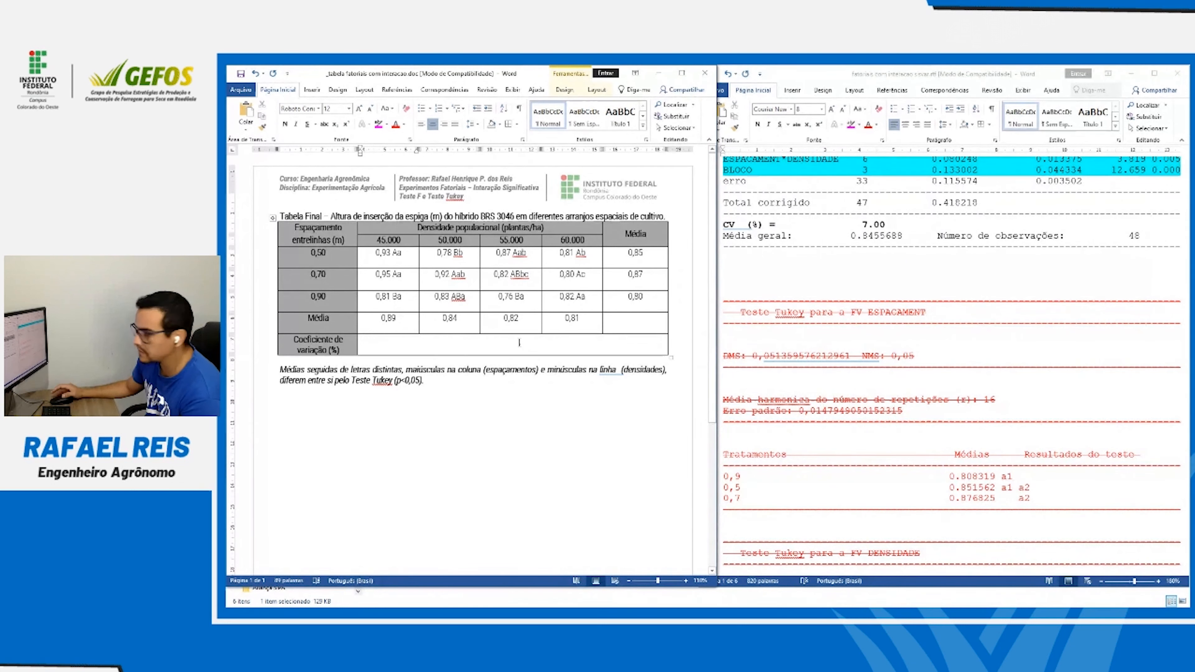
pyautogui.click(749, 229)
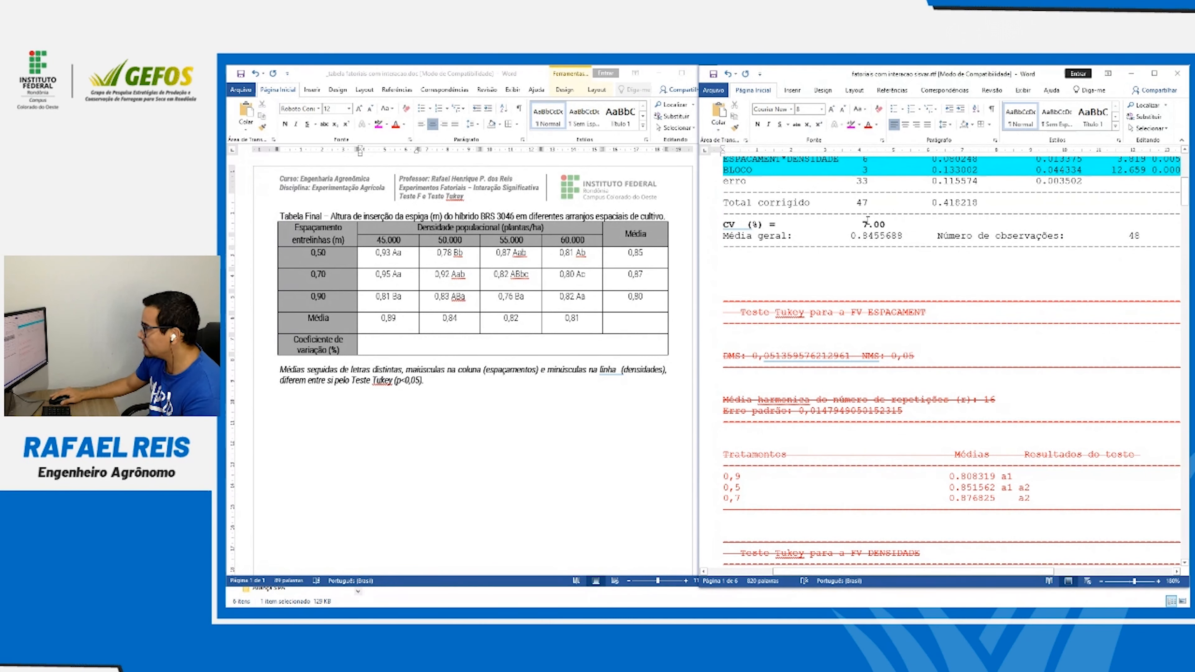
pyautogui.click(487, 351)
pyautogui.click(492, 326)
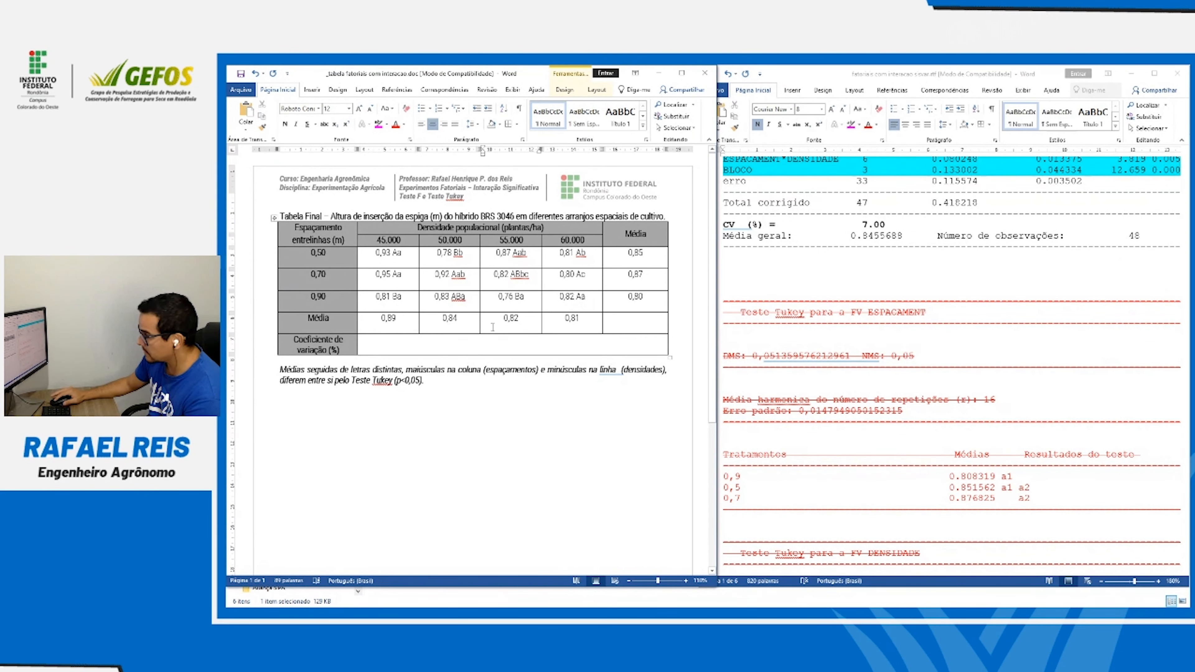
pyautogui.write('7,00')
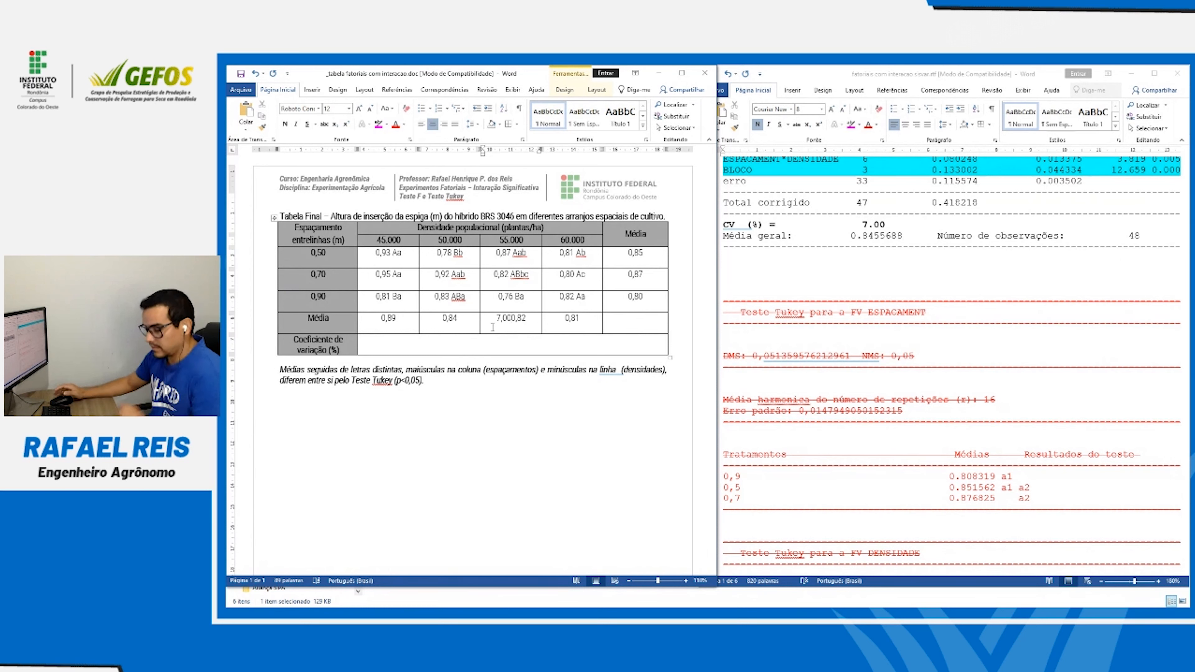
pyautogui.hotkey('ctrl', 'z')
# Enter 7,00 as the Coeficiente de variação (%) and delete the extra space before "(densidades)" in the footnote
pyautogui.click(505, 337)
pyautogui.write('7,00')
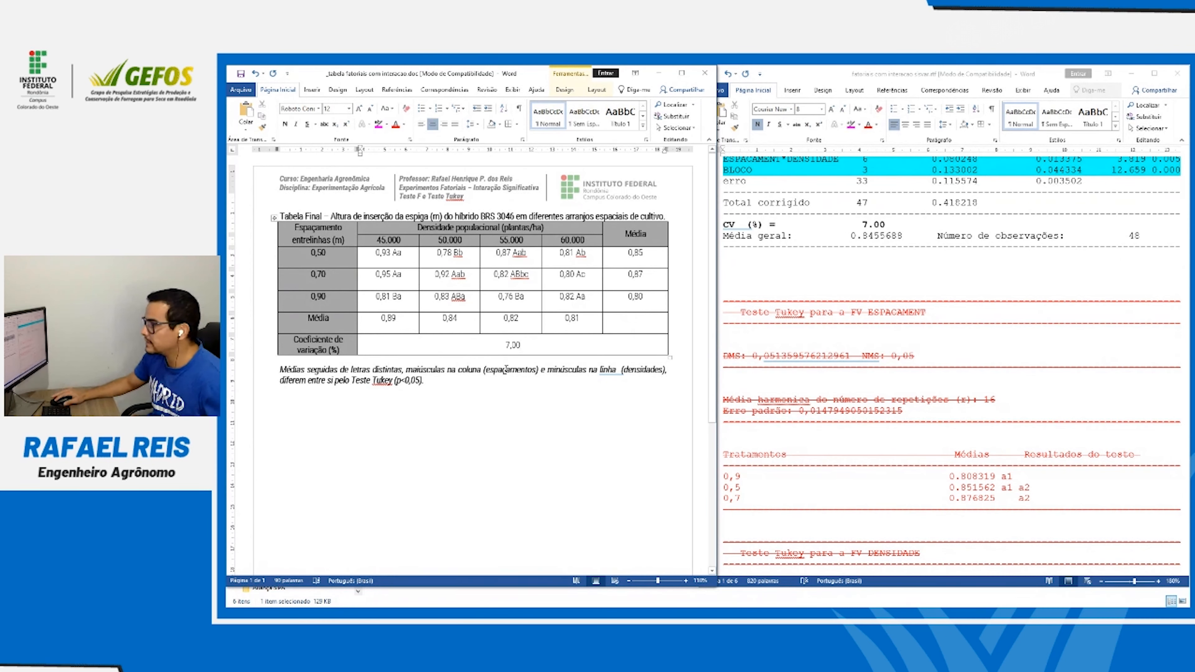
pyautogui.click(618, 370)
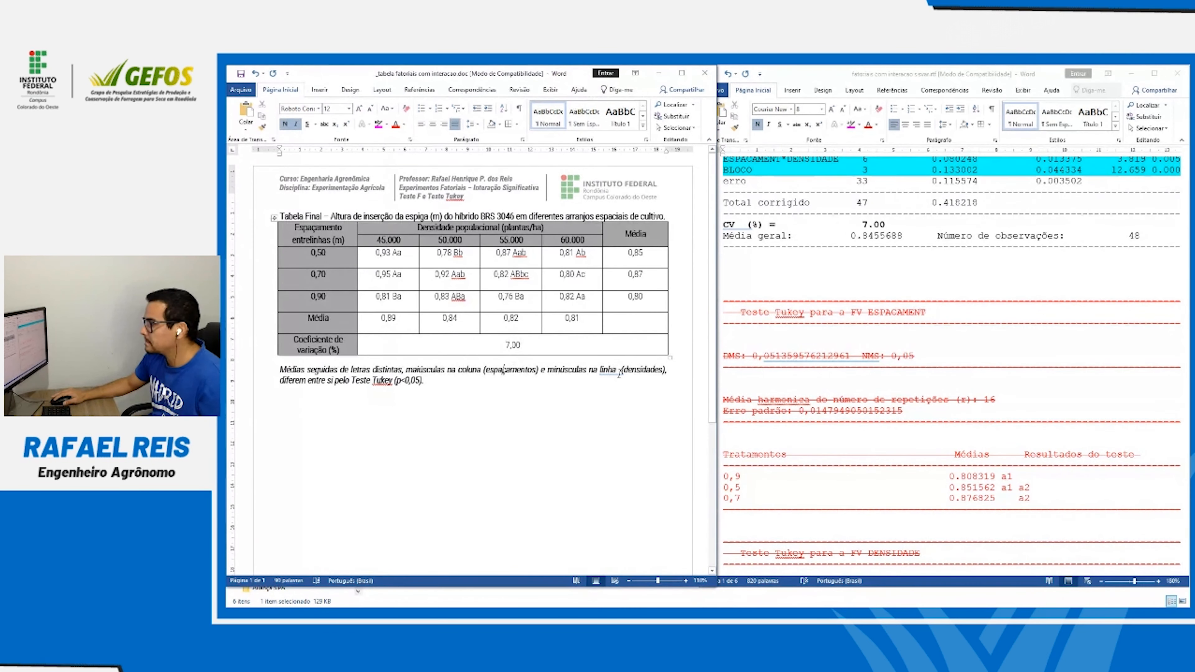
pyautogui.press('BackSpace')
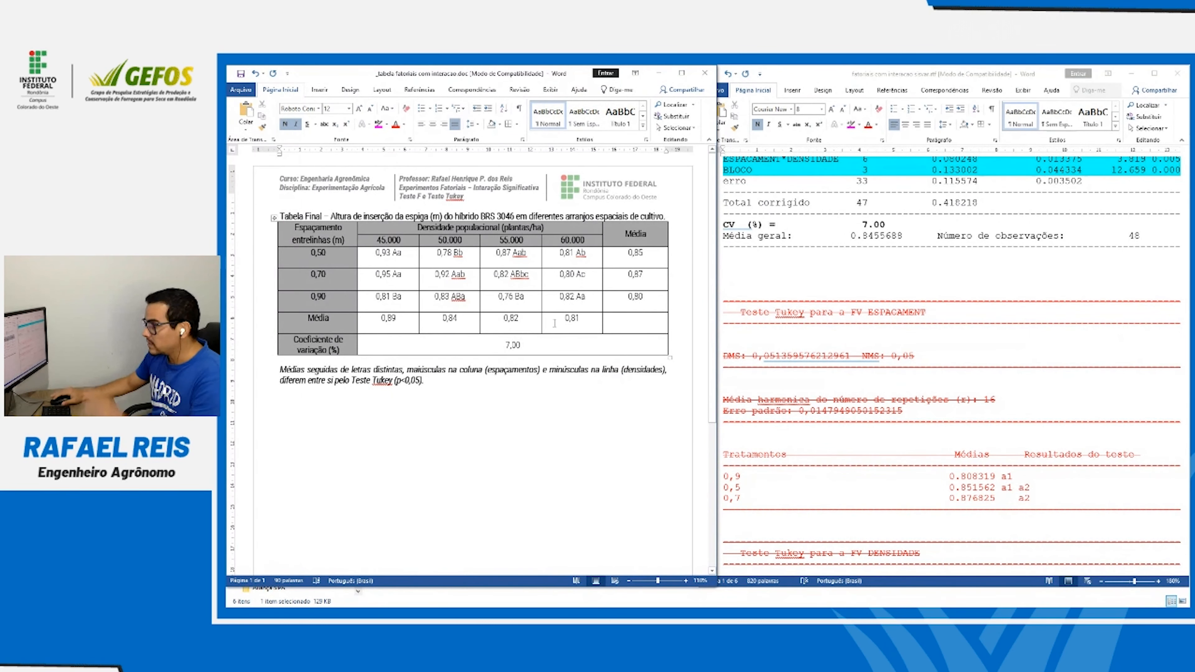
# Maximize the Sisvar report document window
pyautogui.click(886, 225)
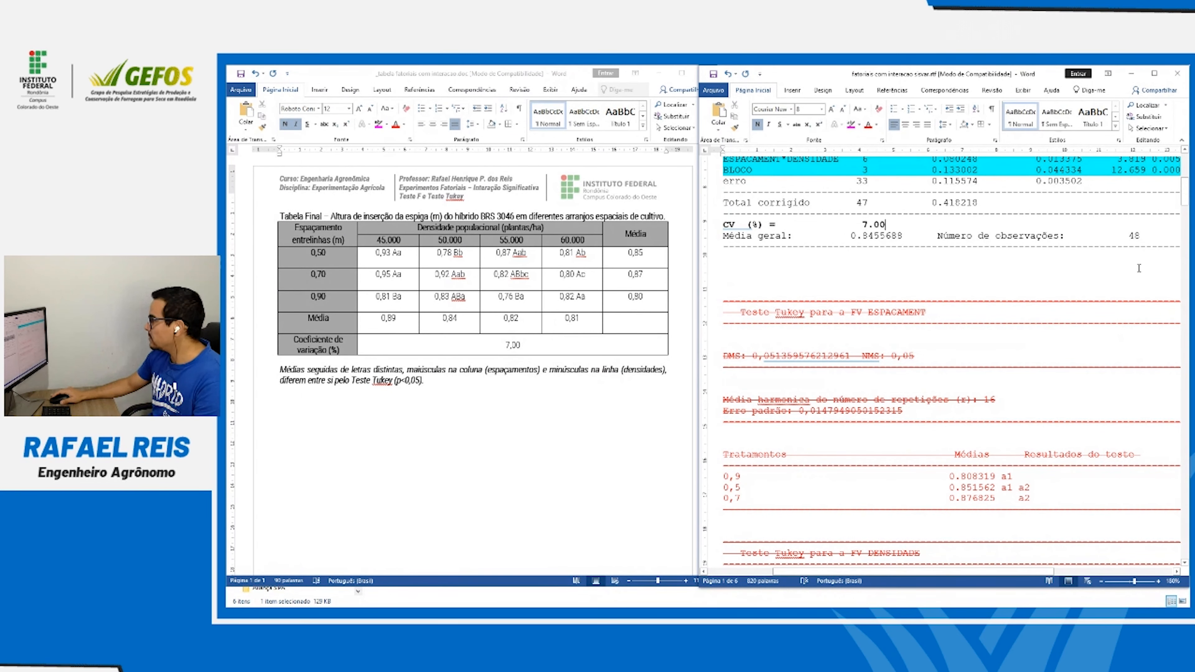
pyautogui.click(1154, 74)
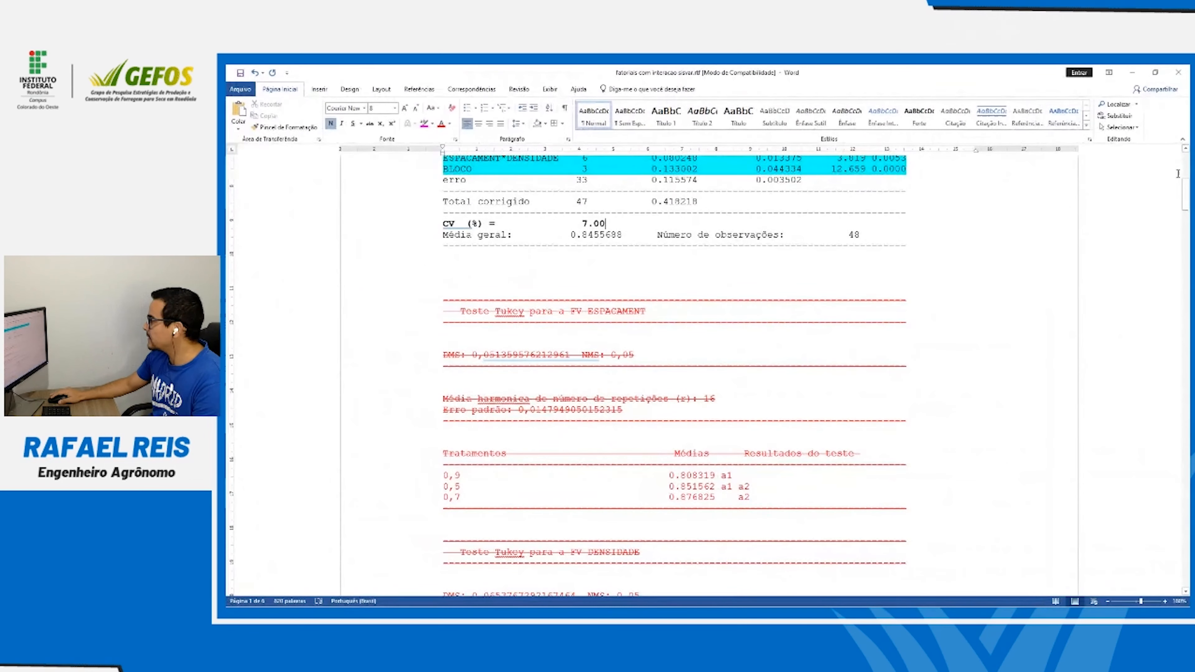
# Review the Sisvar report up to its beginning and close the report document
pyautogui.moveTo(1184, 191)
pyautogui.mouseDown()
pyautogui.moveTo(1170, 421)
pyautogui.moveTo(1169, 173)
pyautogui.mouseUp()
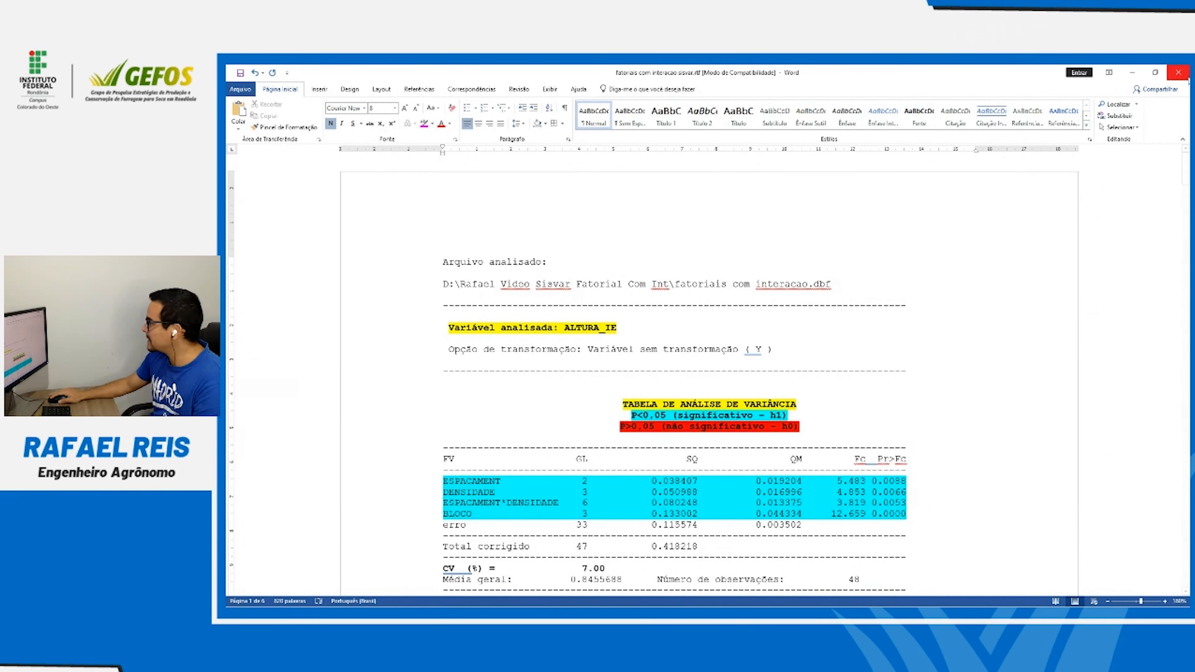
pyautogui.click(1178, 73)
pyautogui.click(665, 361)
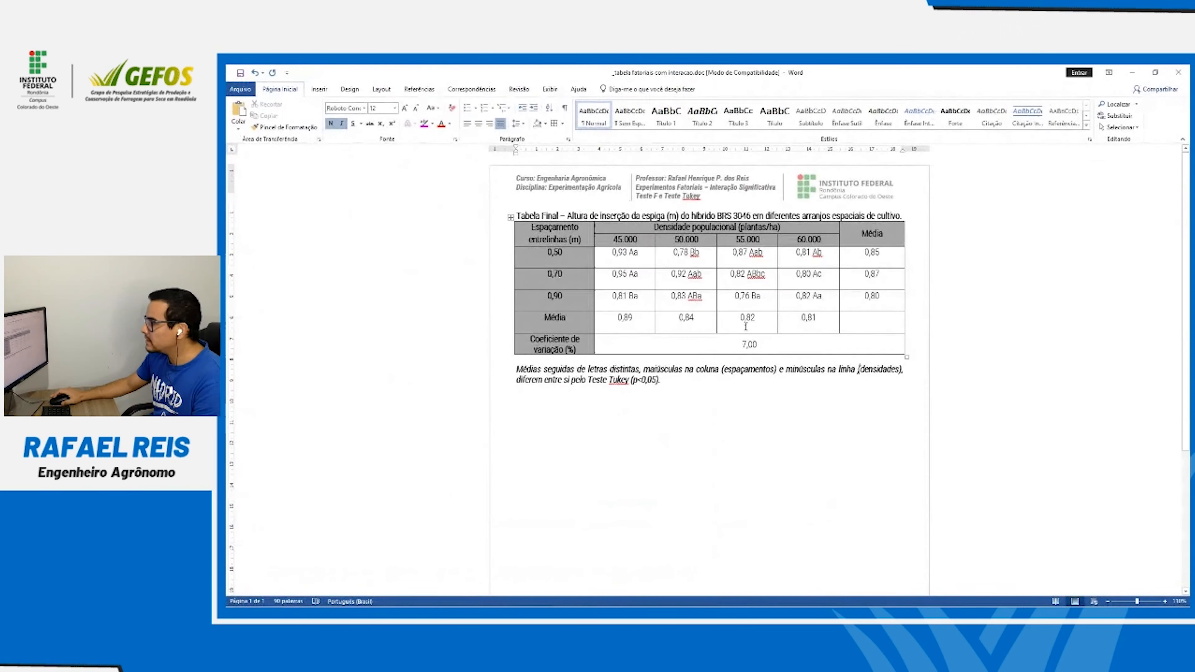
# Remove all borders from the whole final results table
pyautogui.scroll(6, 702, 225)
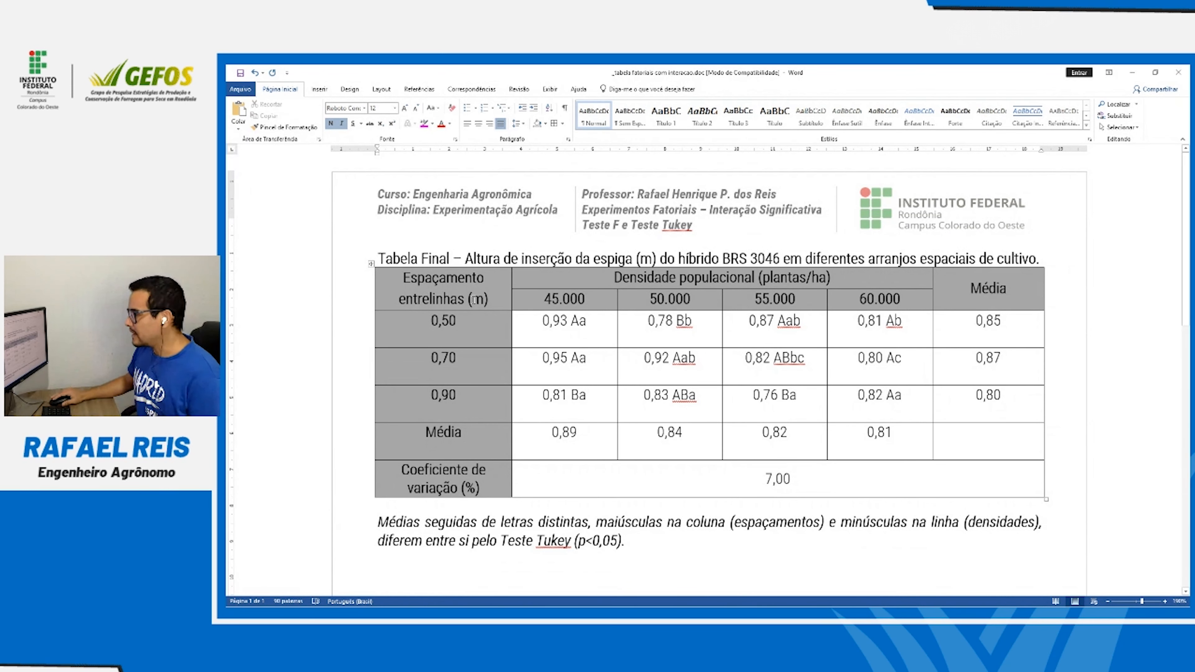
pyautogui.click(372, 264)
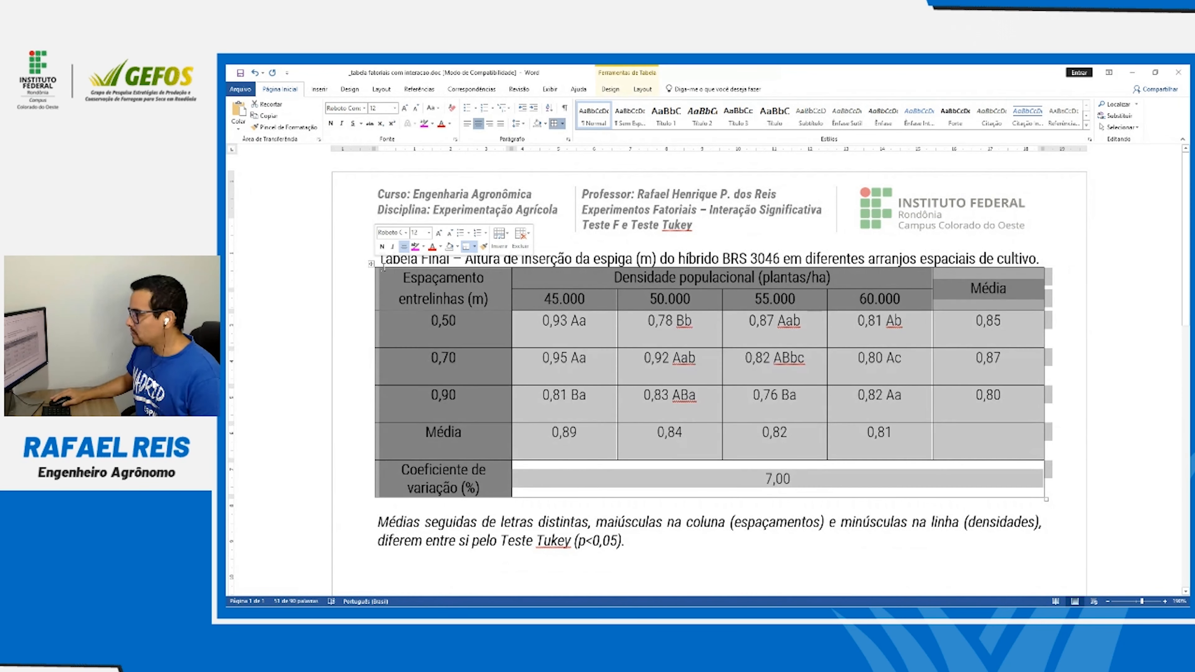
pyautogui.click(562, 124)
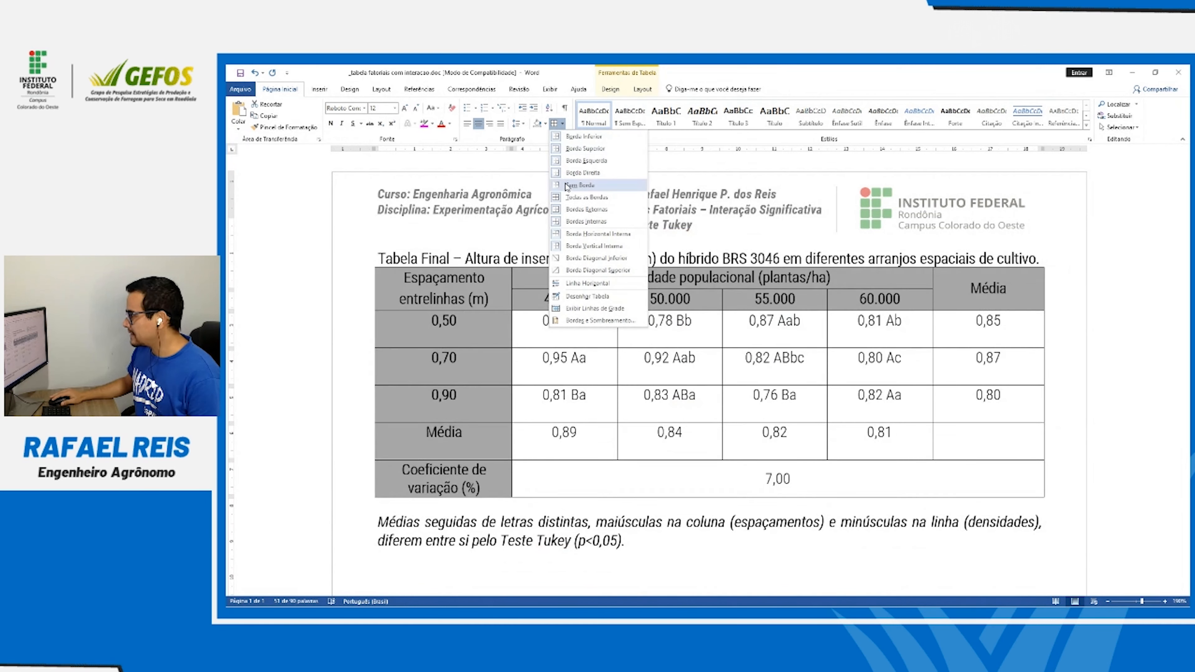
pyautogui.click(580, 185)
pyautogui.click(572, 297)
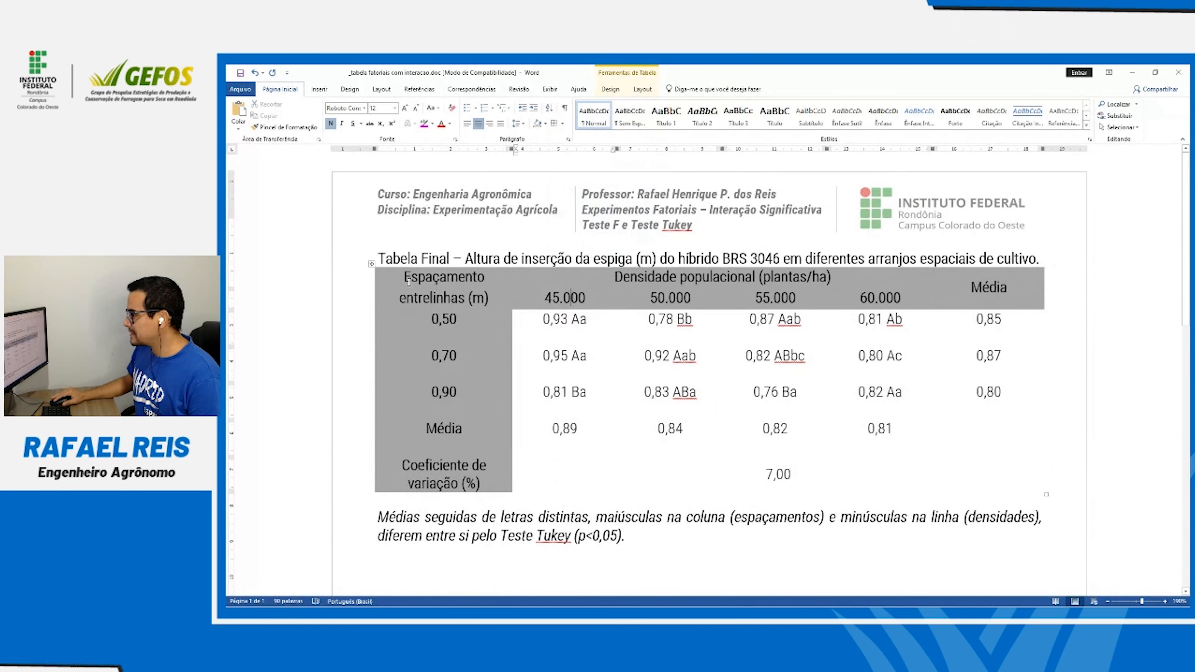
# Select the table's header rows together with the Média and Coeficiente de variação rows
pyautogui.click(356, 284)
pyautogui.moveTo(365, 472); pyautogui.dragTo(361, 443)
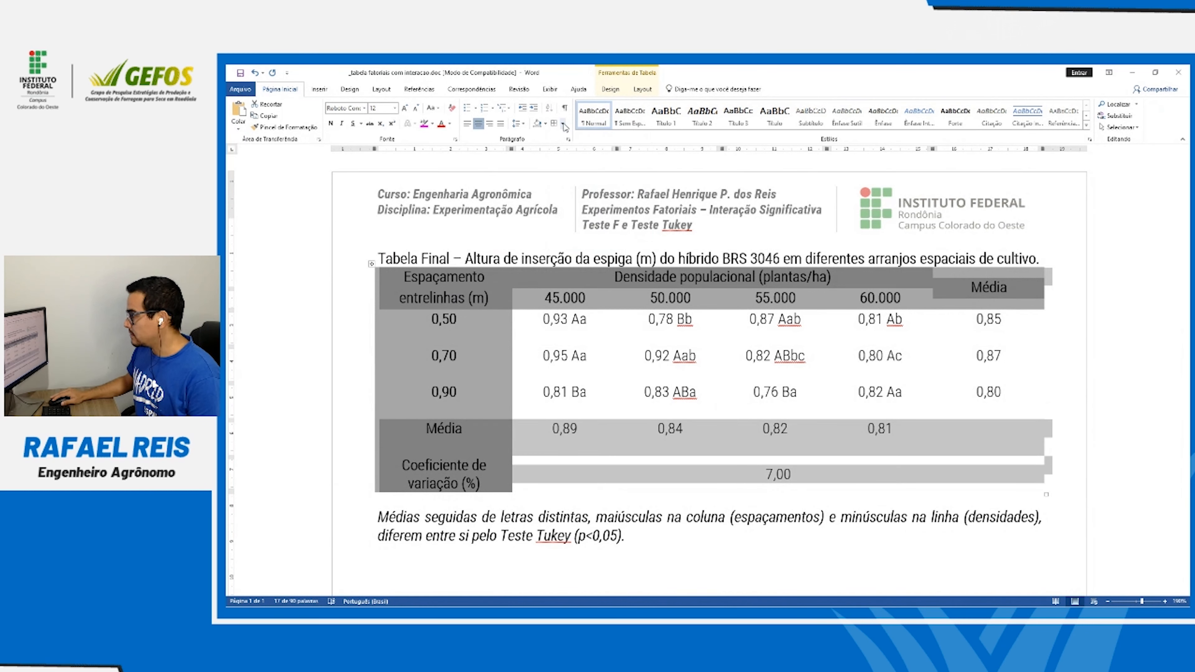